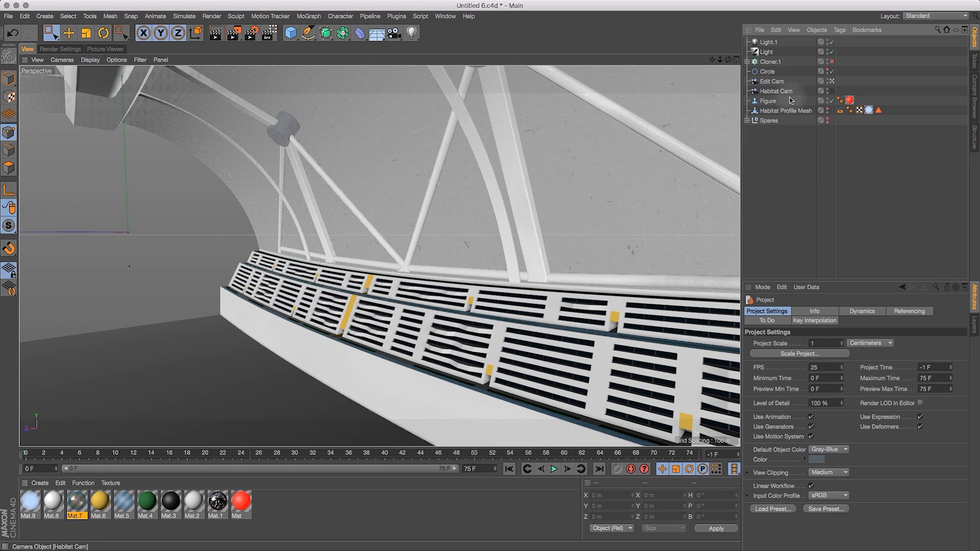
Disable the Symmetry generator nested in the Cloner.1 hierarchy
click(747, 61)
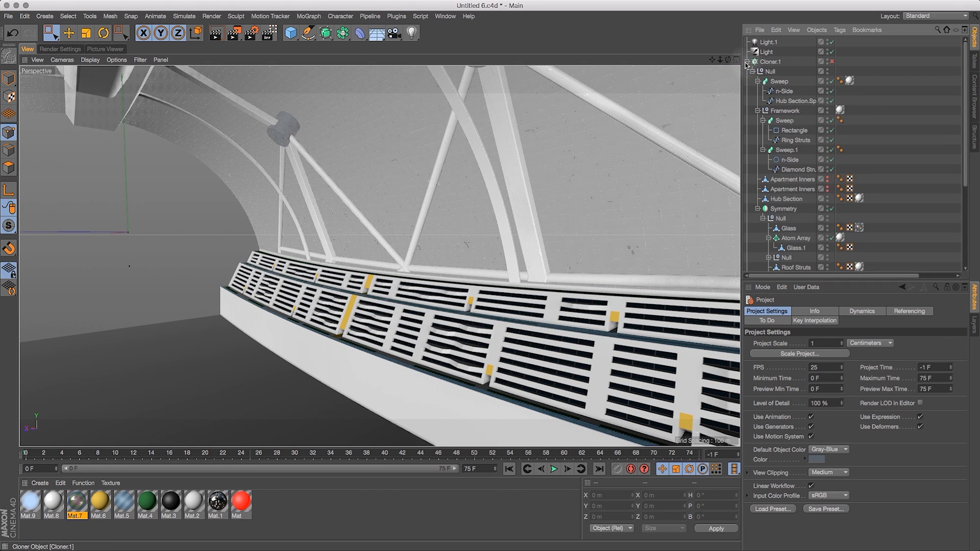
click(832, 209)
drag(720, 60, 689, 80)
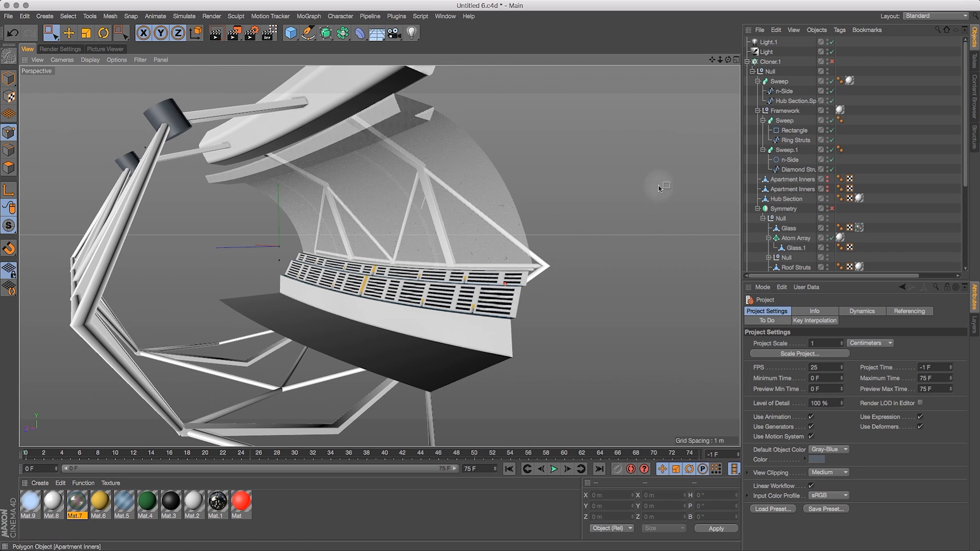
Rename the null that holds the strut corner cylinders as Cylinder Joints and hide it
key(e)
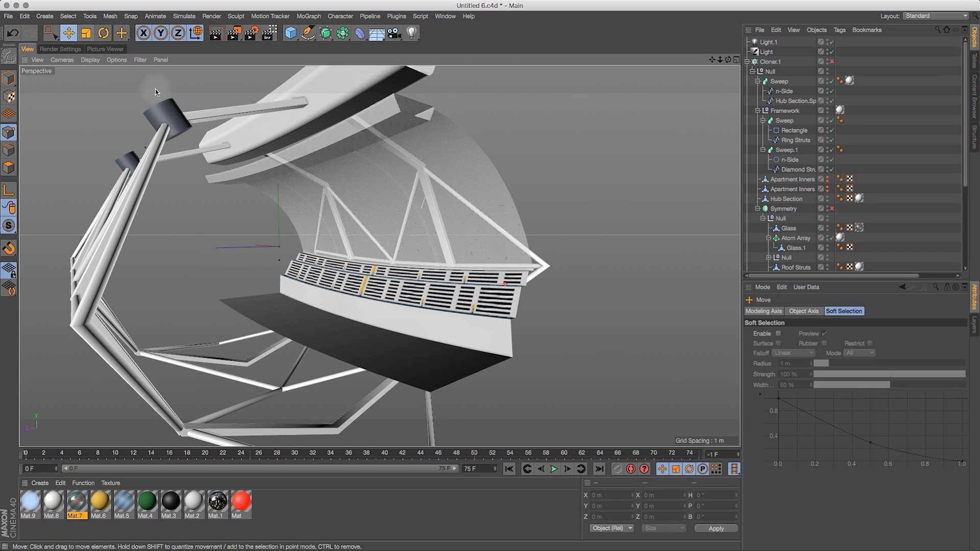
click(164, 109)
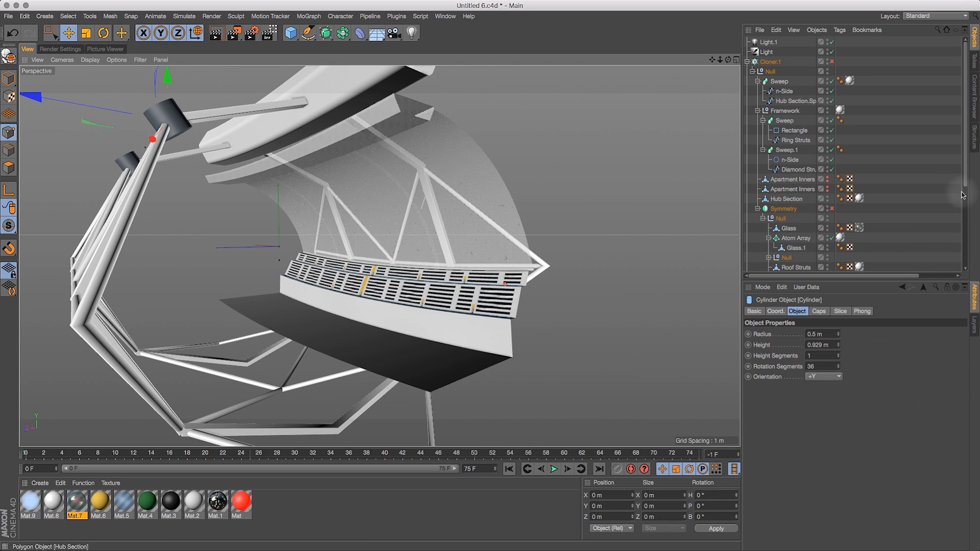
scroll(962, 179, down, 3)
click(769, 190)
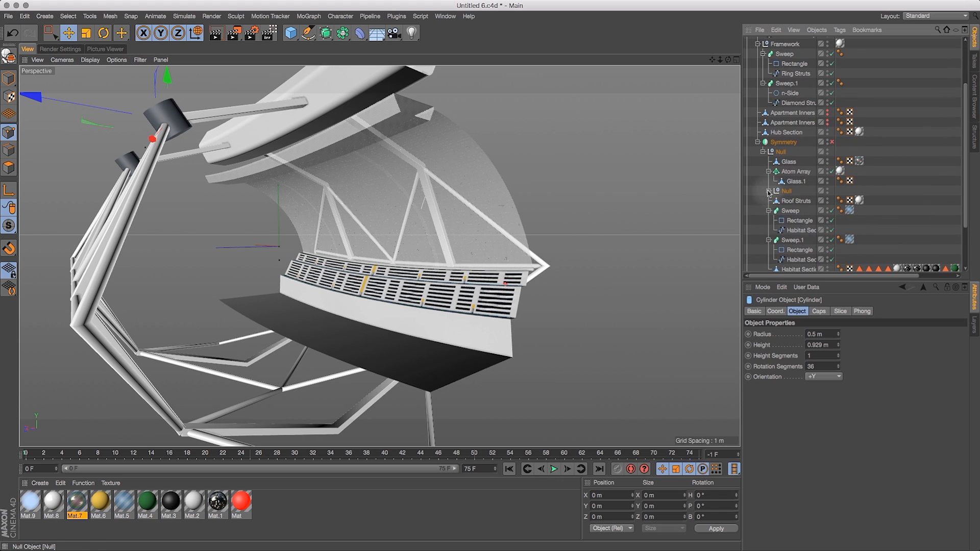
double_click(786, 190)
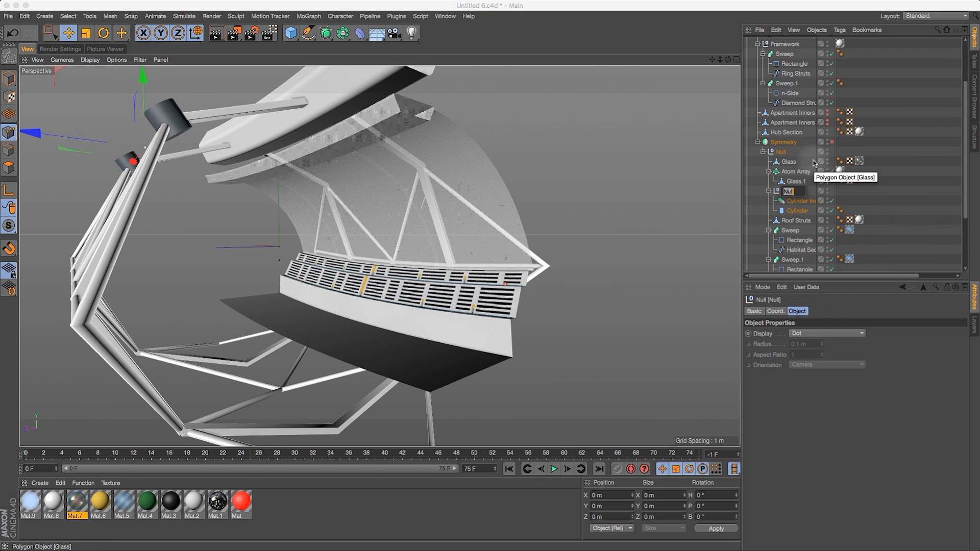
text(Cu)
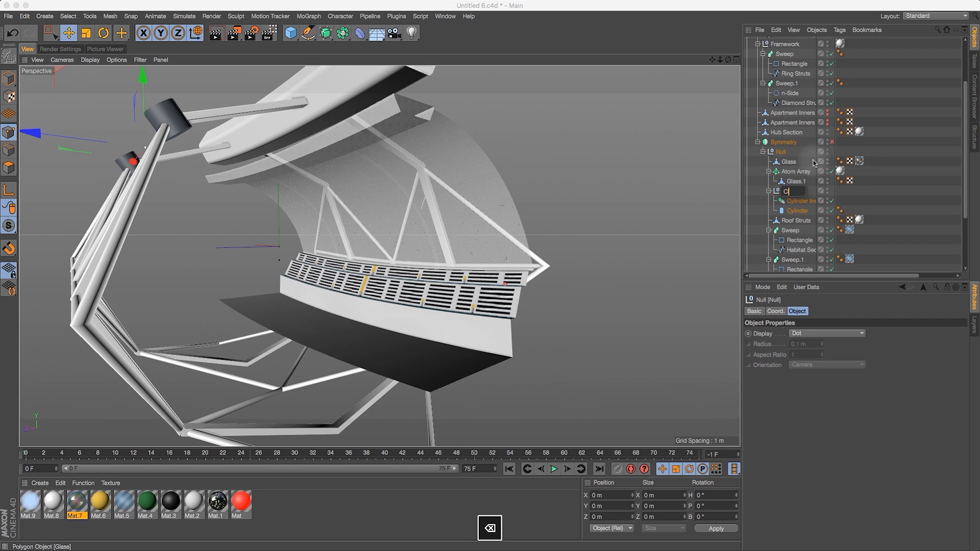
key(BackSpace)
text(ylinder)
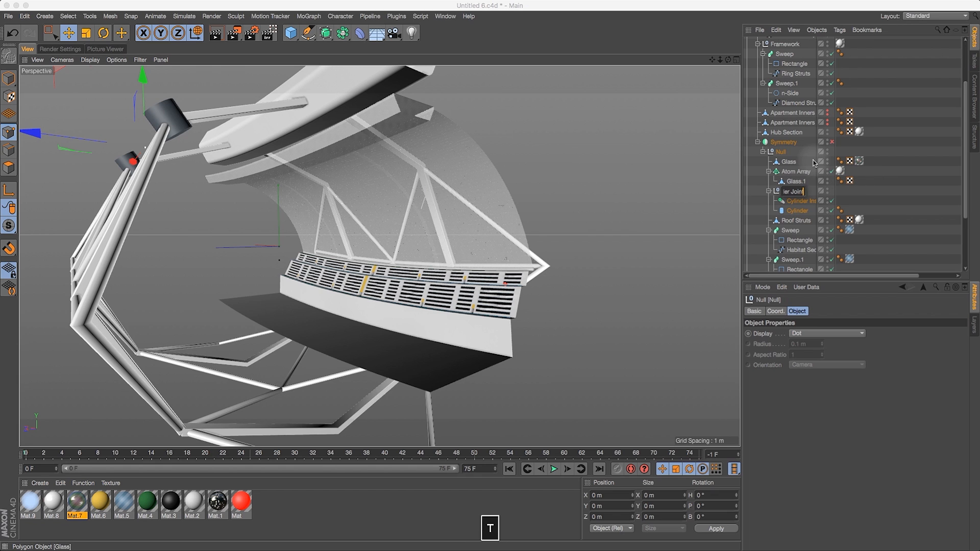
key(Return)
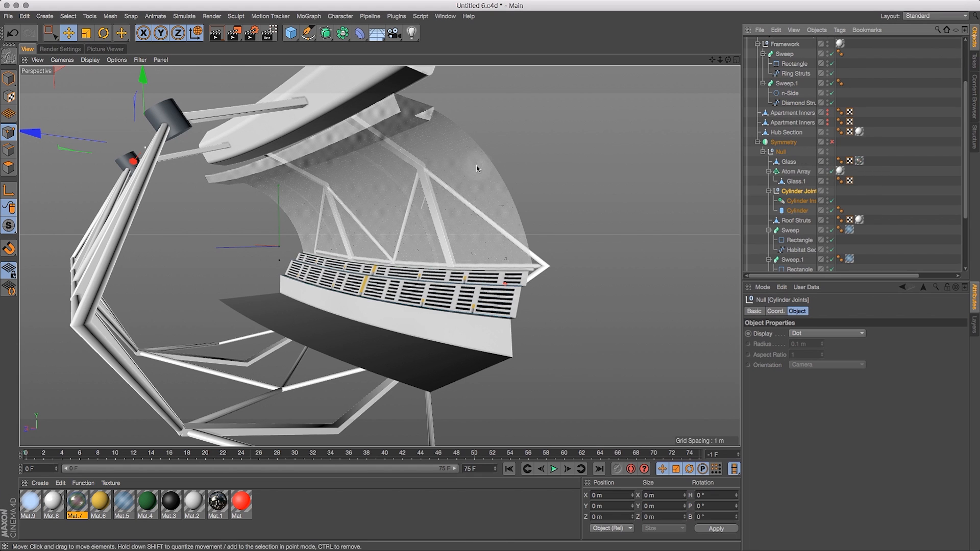
click(827, 189)
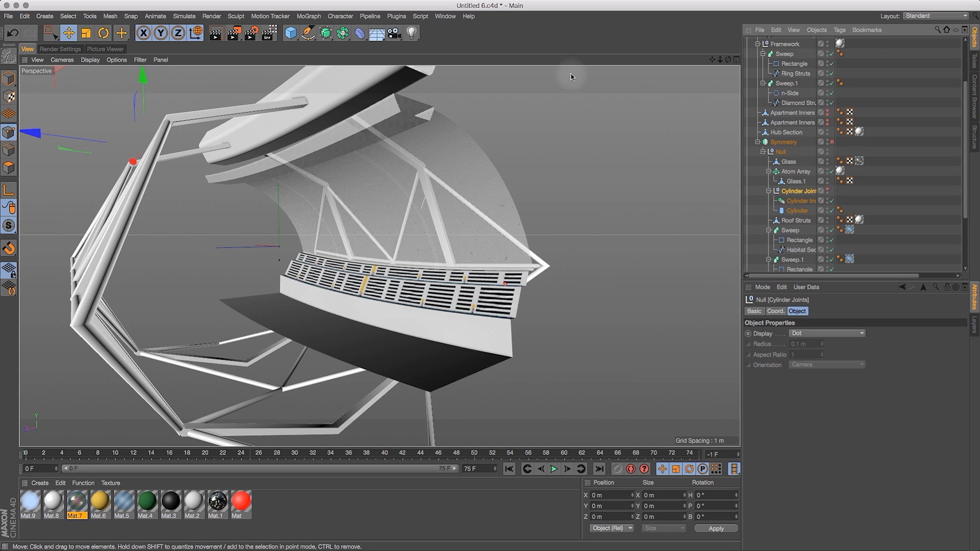
Replace the Rectangle profile of the Ring Struts sweep with a copy of the n-Side profile from Sweep.1
drag(727, 59, 301, 152)
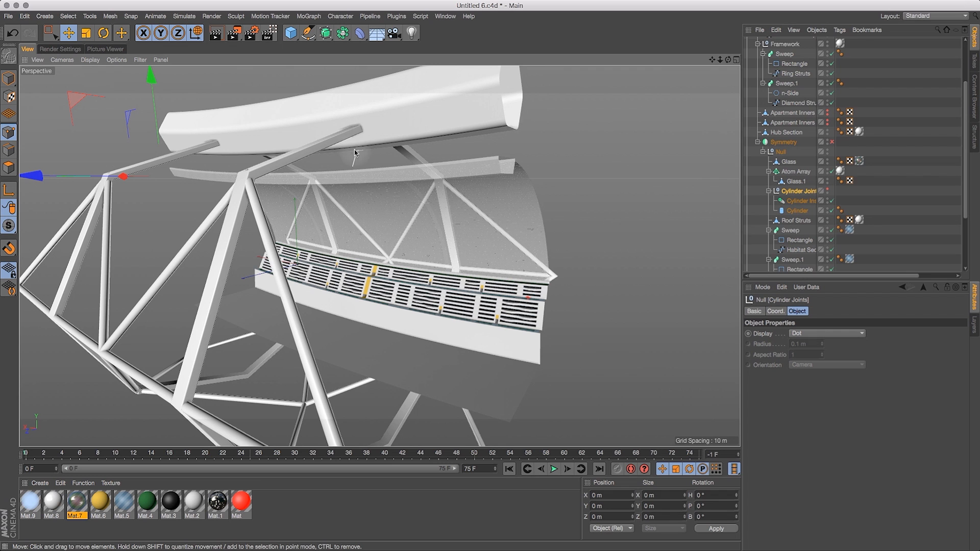
drag(728, 60, 817, 75)
click(793, 64)
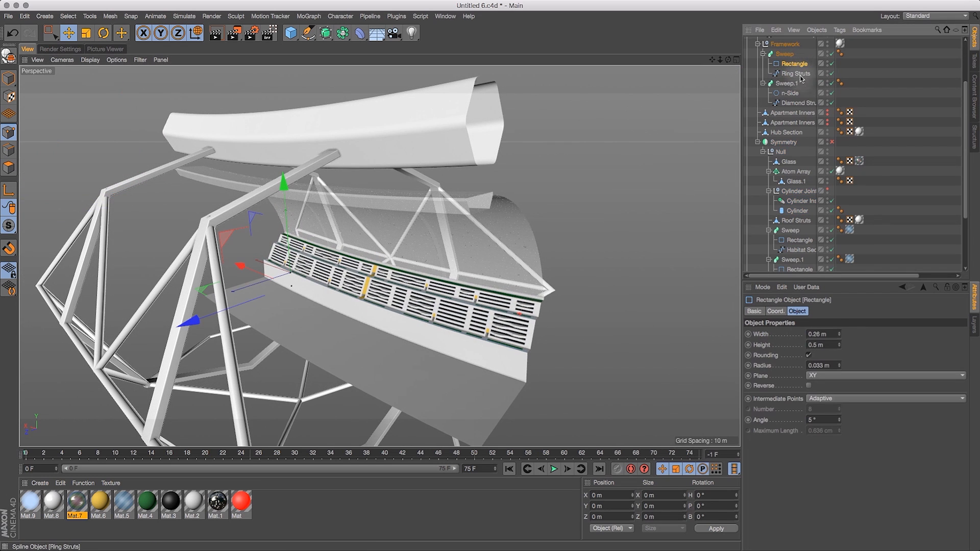
key(BackSpace)
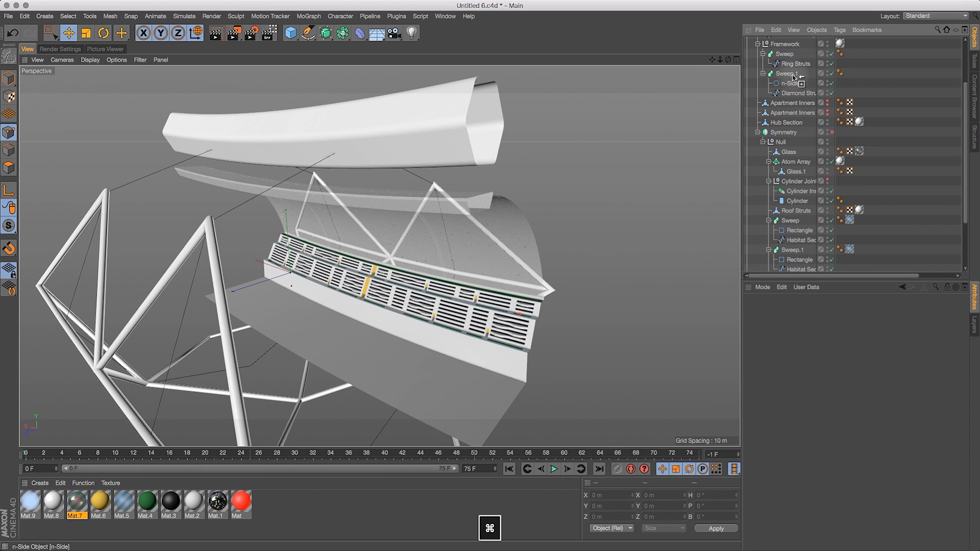
ctrl+drag(792, 62, 796, 65)
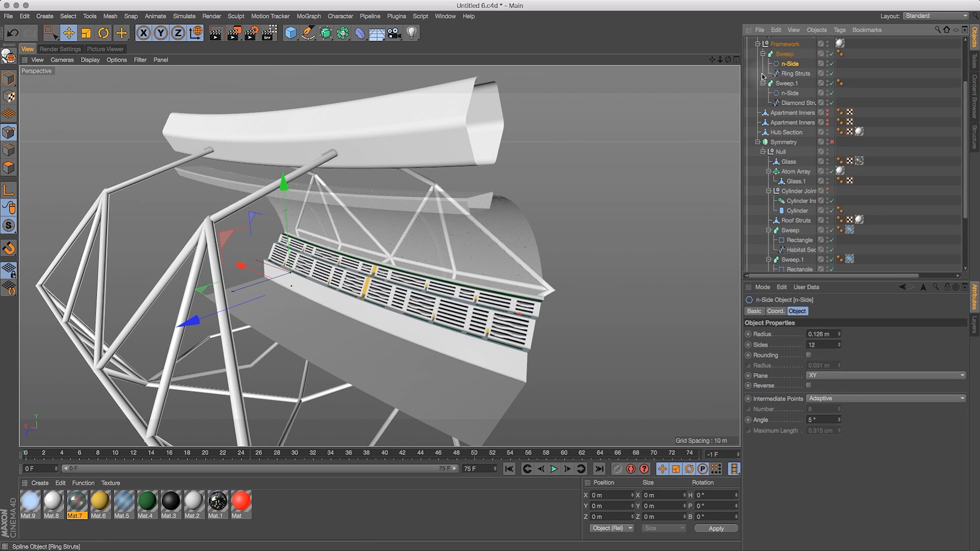
Scale up the Ring Struts sweep's n-Side profile in model mode to about 0.432 m across
click(87, 34)
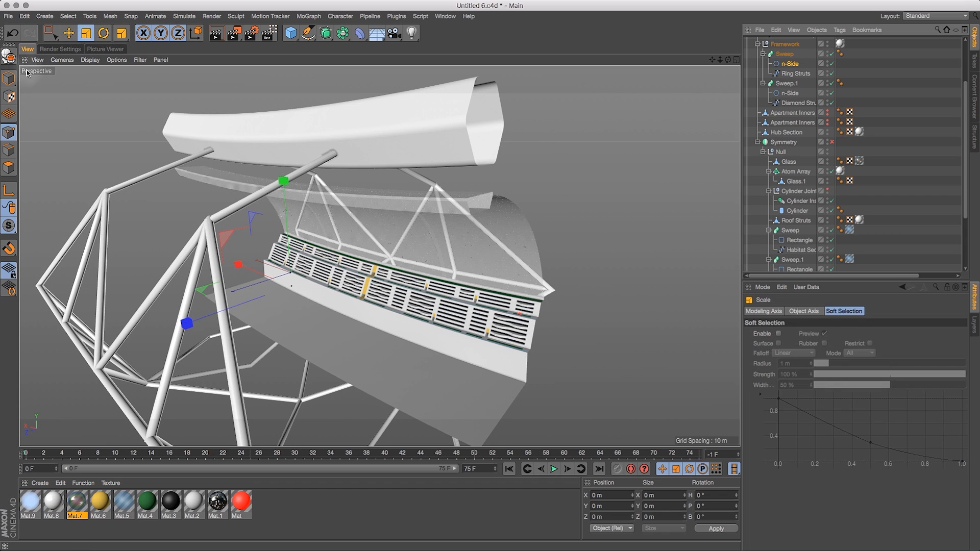
click(9, 78)
drag(533, 185, 813, 114)
Set the perspective view's display mode to Gouraud Shading (Lines)
drag(727, 60, 629, 65)
mouse_move(713, 62)
mouse_down()
mouse_move(692, 74)
mouse_move(716, 59)
mouse_up()
click(90, 60)
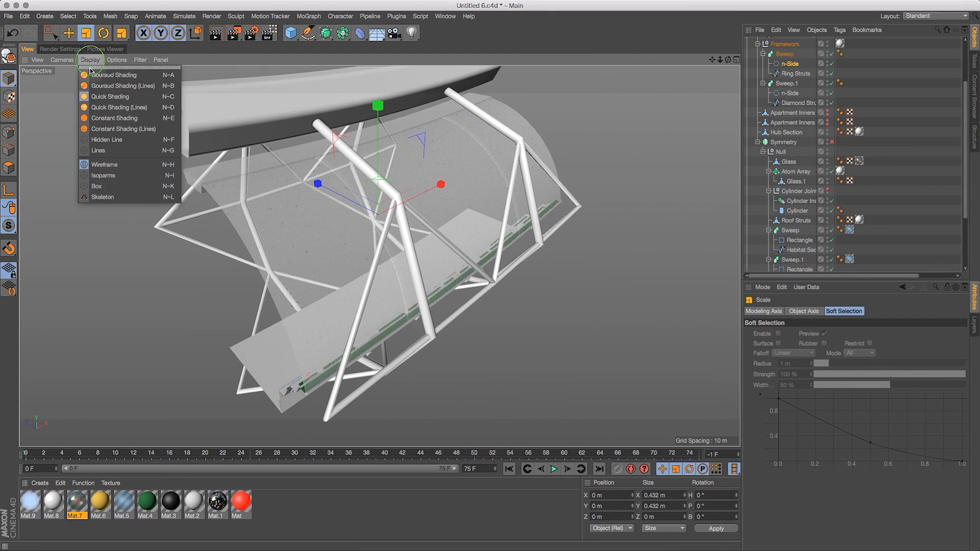
click(119, 86)
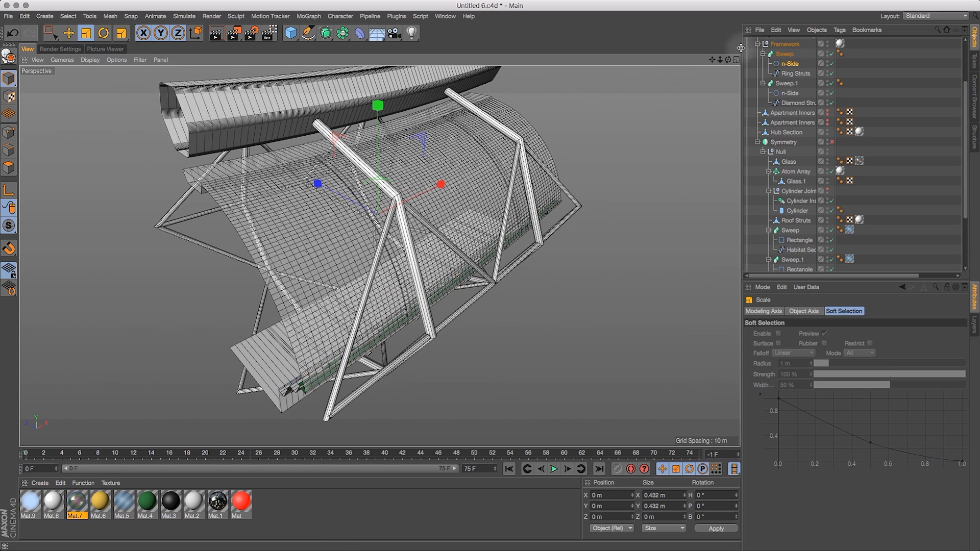
Inspect the strut framework's mesh with the Diamond Struts spline selected, and save the scene
drag(729, 61, 727, 60)
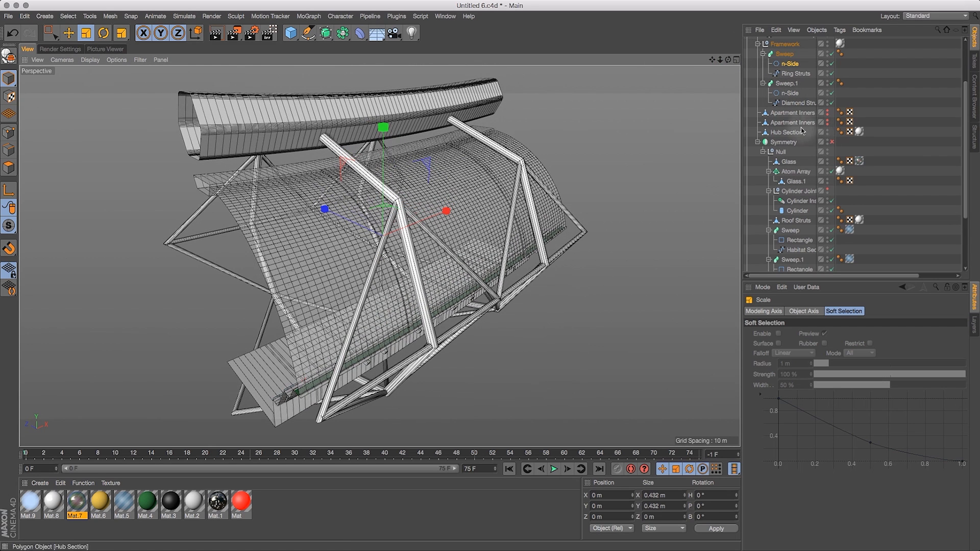
drag(965, 120, 978, 150)
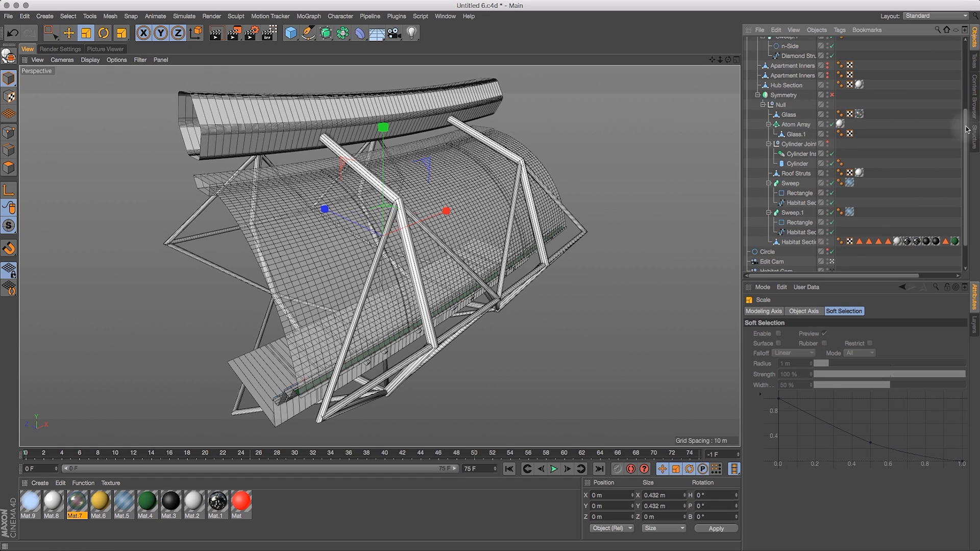
drag(964, 120, 965, 105)
scroll(820, 112, up, 6)
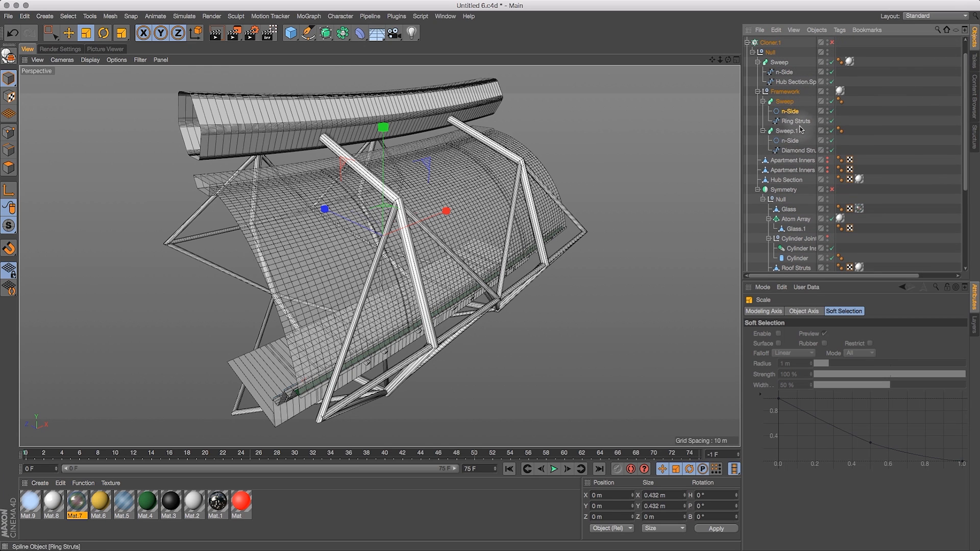
click(798, 150)
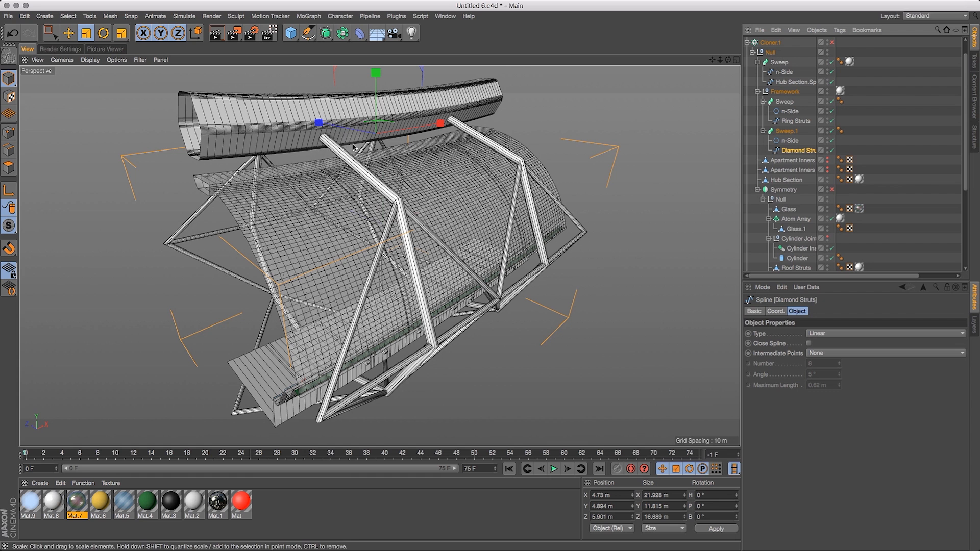
drag(728, 61, 728, 51)
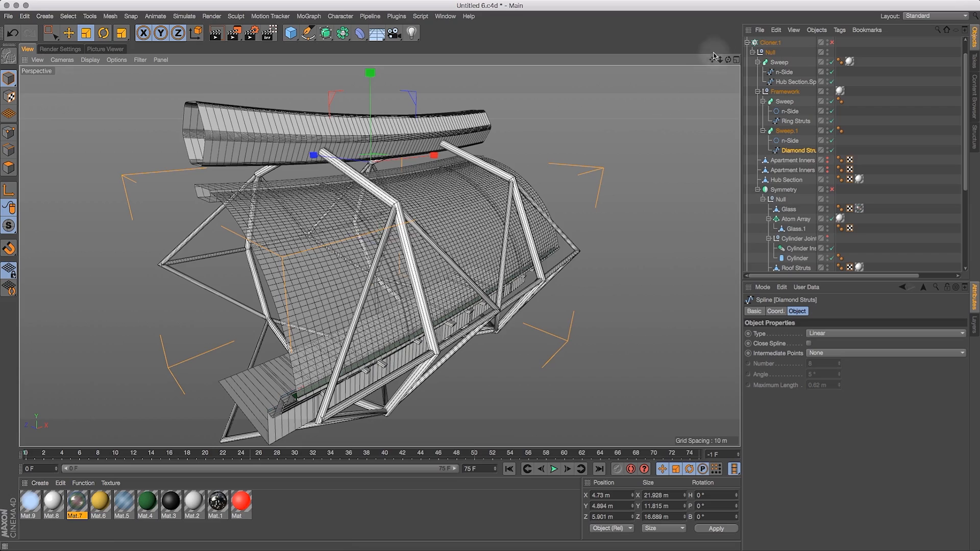
drag(723, 61, 729, 84)
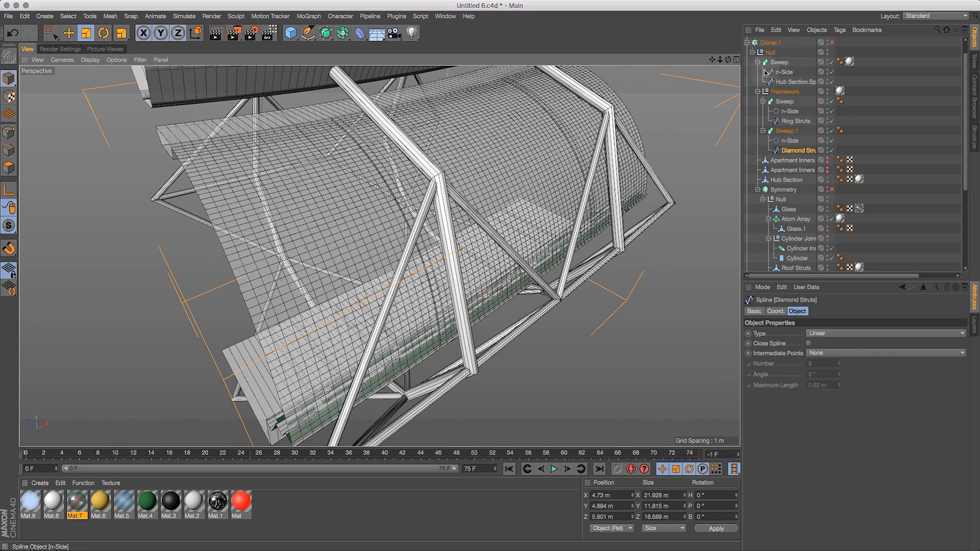
click(9, 16)
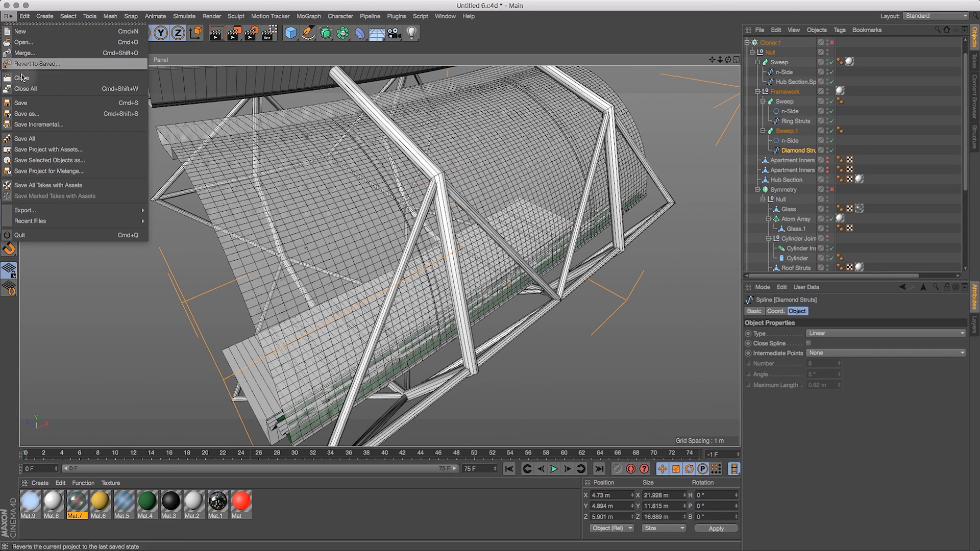
click(40, 103)
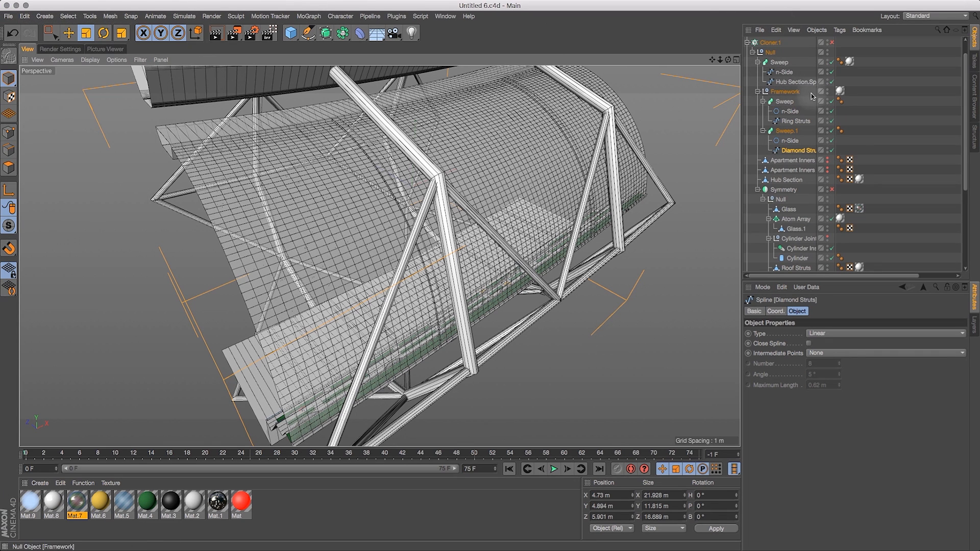
Create a polygon copy of the Framework group with Current State to Object, and hide and collapse the original Framework
click(771, 54)
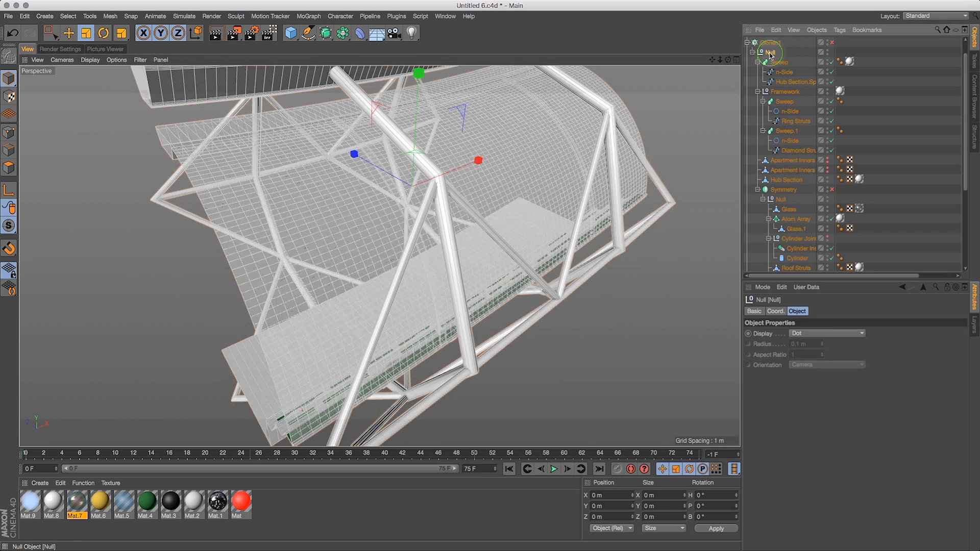
click(784, 92)
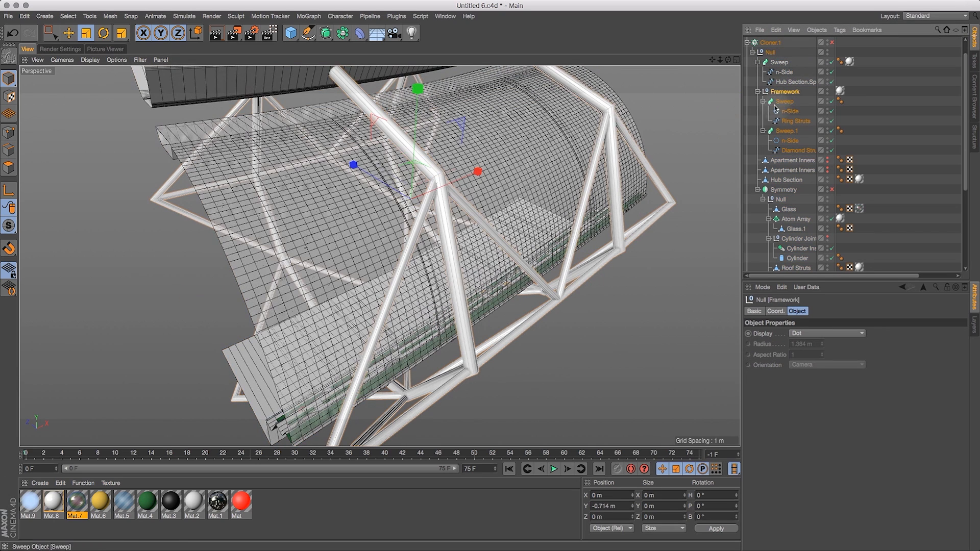
click(816, 30)
click(844, 106)
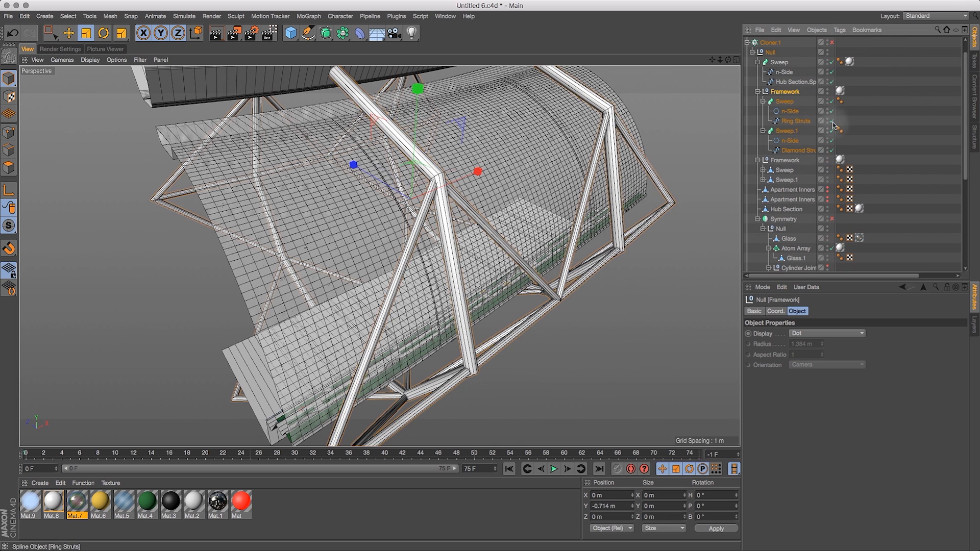
alt+click(825, 94)
alt+click(824, 93)
click(757, 92)
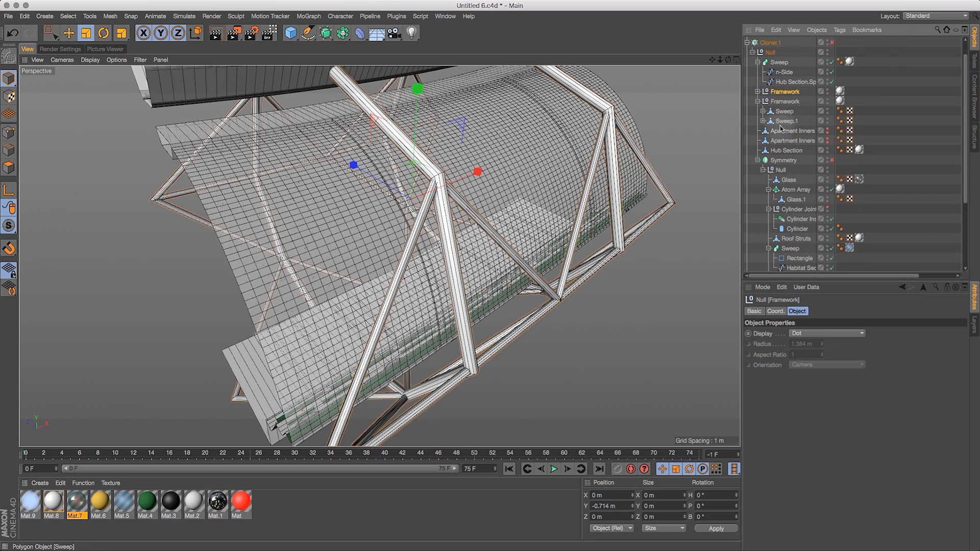
Delete all Cap objects under Sweep and Sweep.1 in the polygon copy of the Framework
click(791, 104)
click(757, 101)
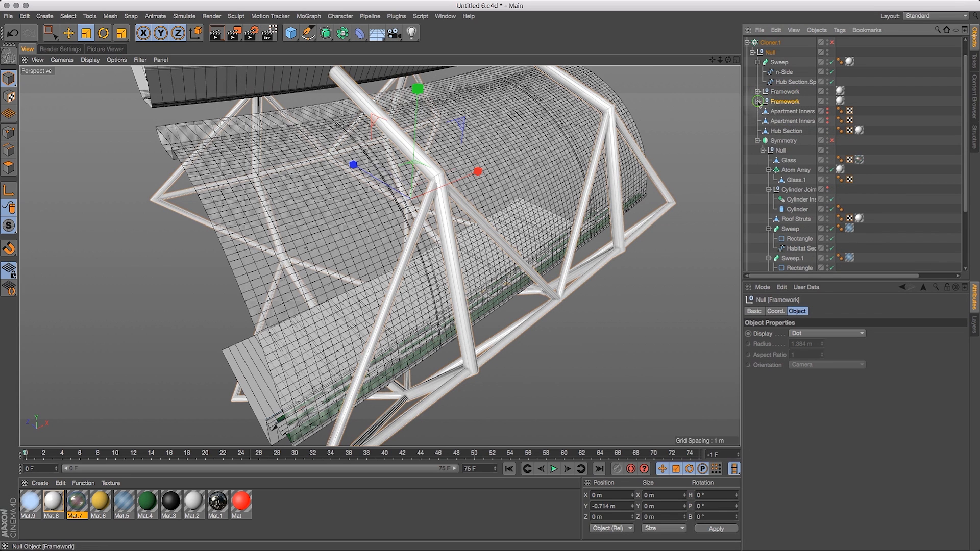
click(757, 101)
click(763, 111)
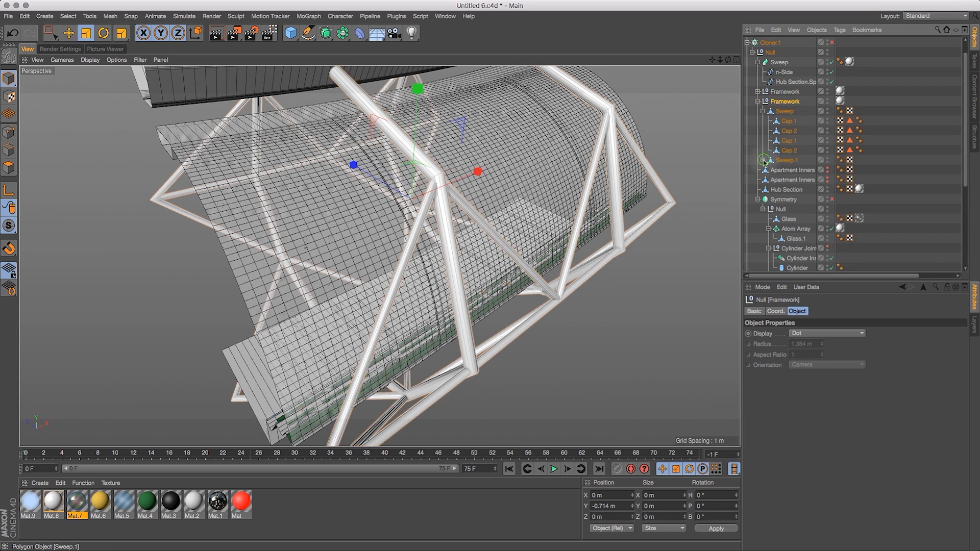
click(763, 161)
drag(800, 121, 783, 185)
key(BackSpace)
key(BackSpace)
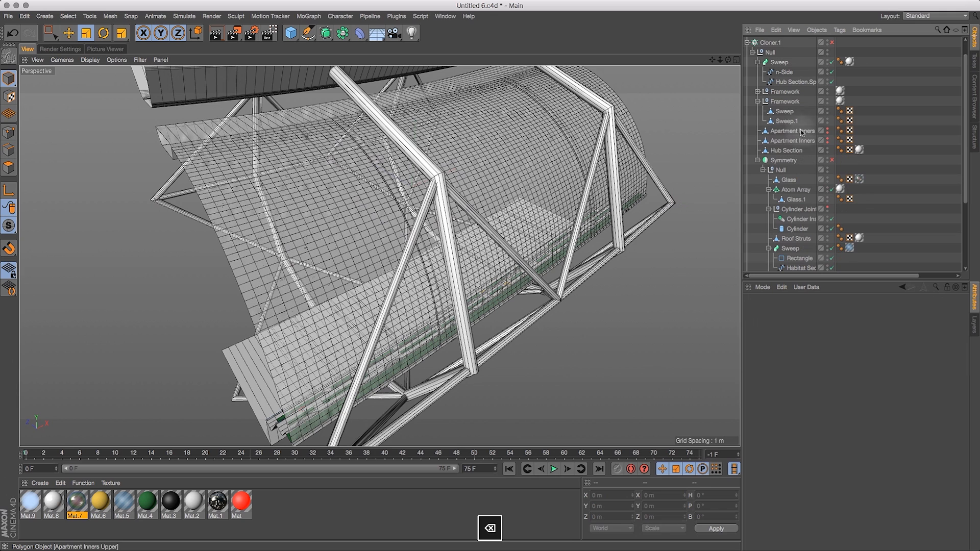
Start Loop/Path Cut in polygon mode on the polygon copy's Sweep object and examine the ring strut joints from several angles
click(788, 121)
click(784, 112)
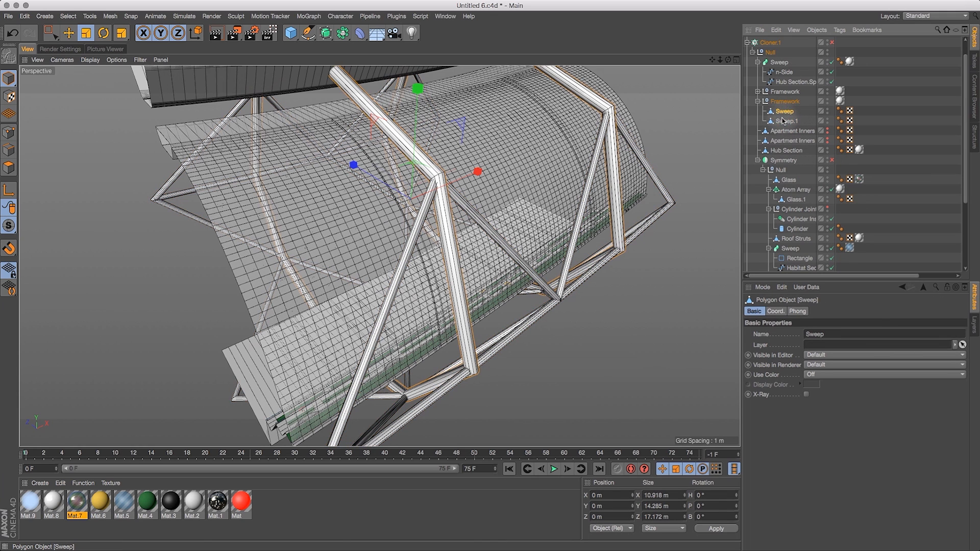
click(8, 168)
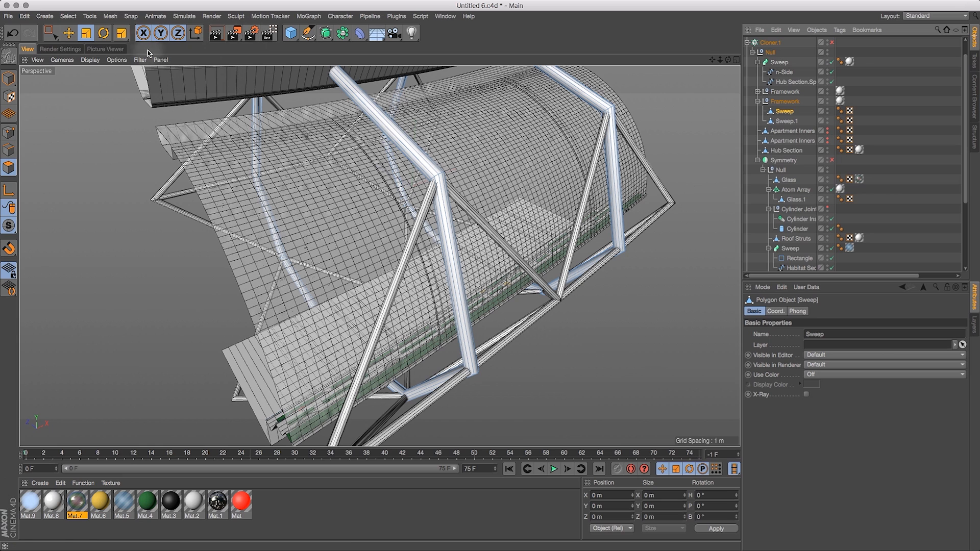
click(111, 16)
mouse_move(117, 55)
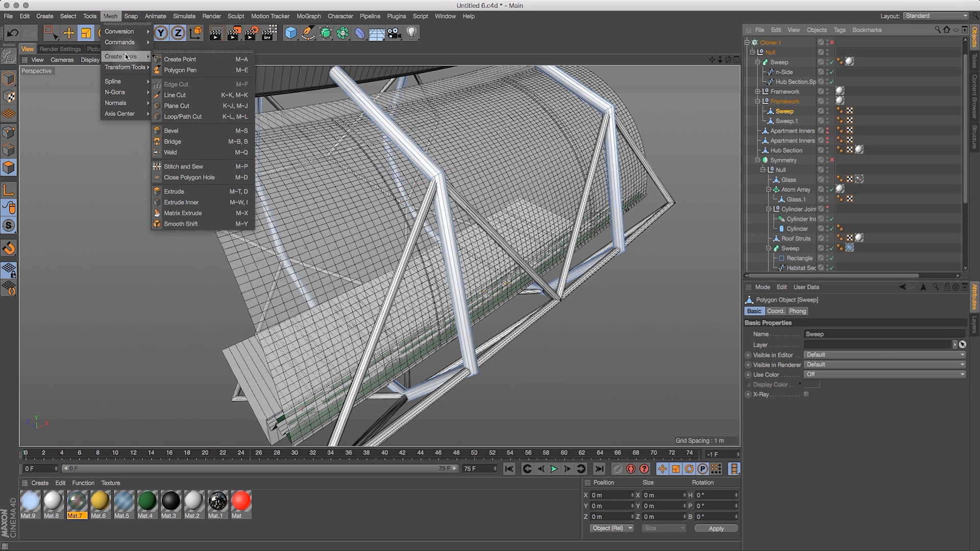
click(199, 119)
drag(729, 61, 706, 84)
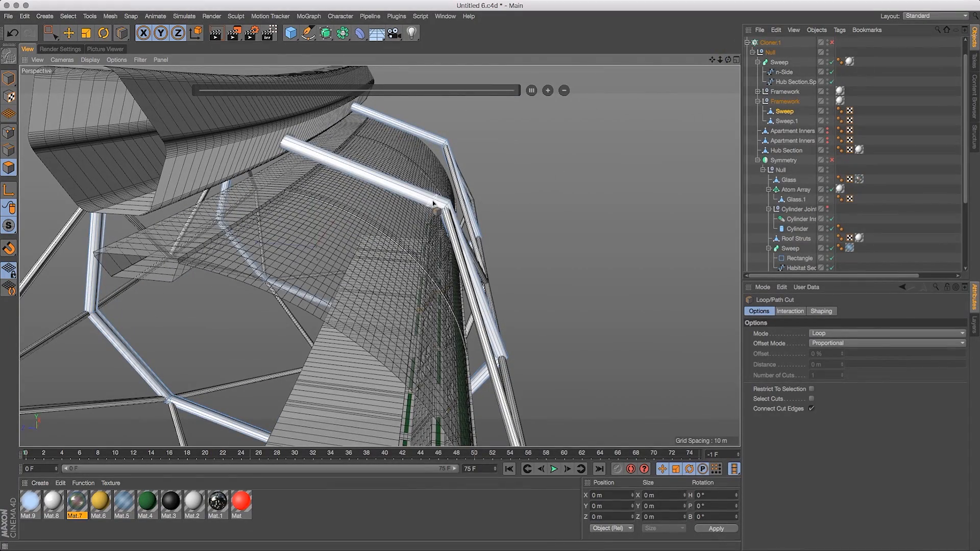
drag(721, 62, 627, 158)
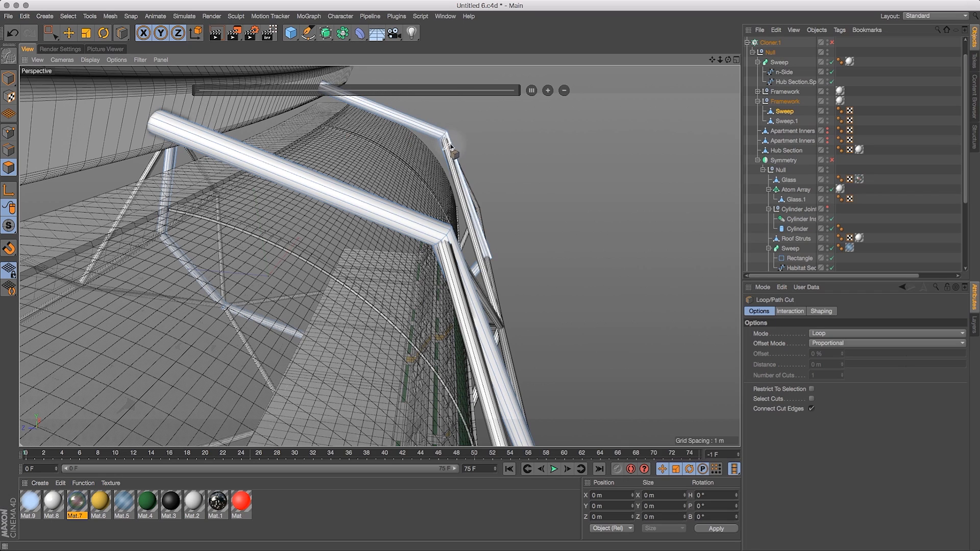
drag(729, 60, 709, 84)
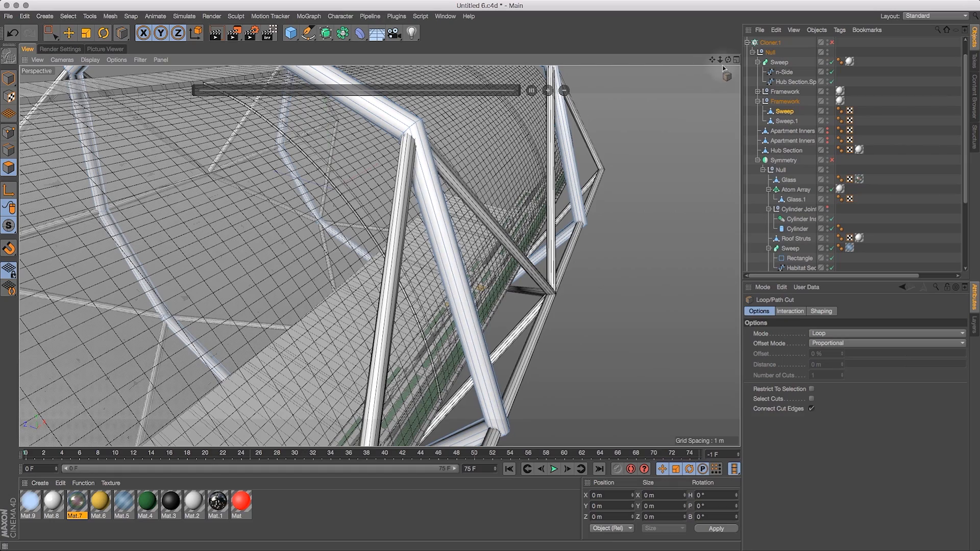
drag(722, 62, 683, 78)
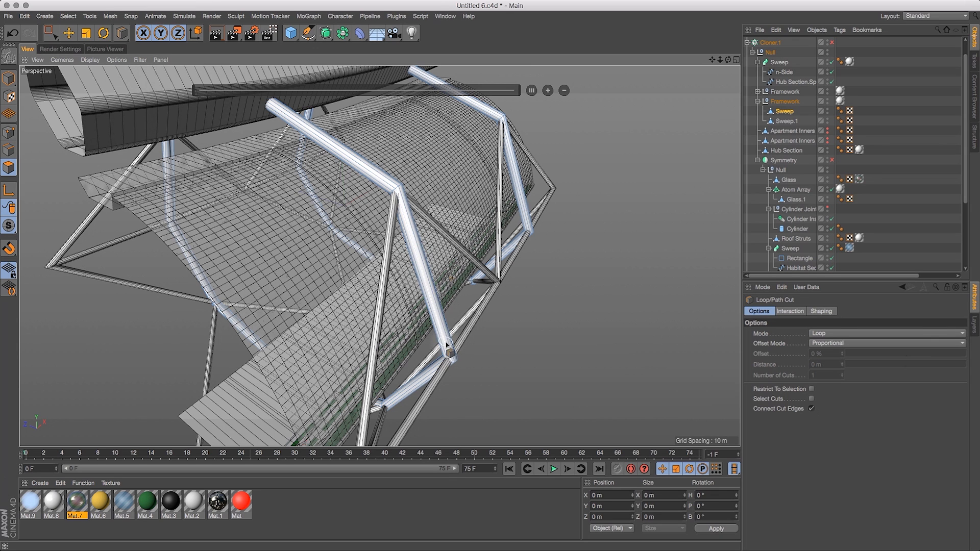
drag(727, 59, 680, 40)
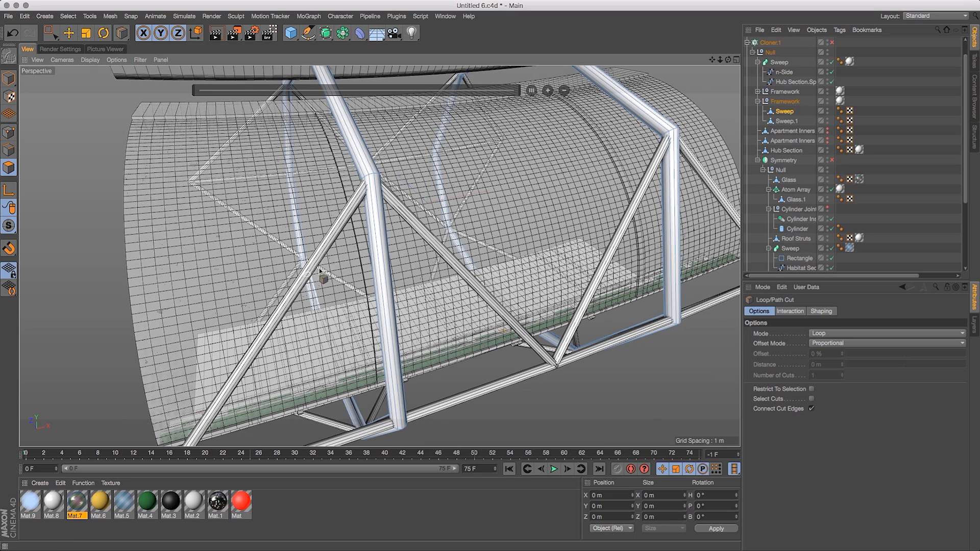
Restart Loop/Path Cut on the polygon copy's Sweep.1 object and review its Options, Shaping and Interaction settings
click(785, 121)
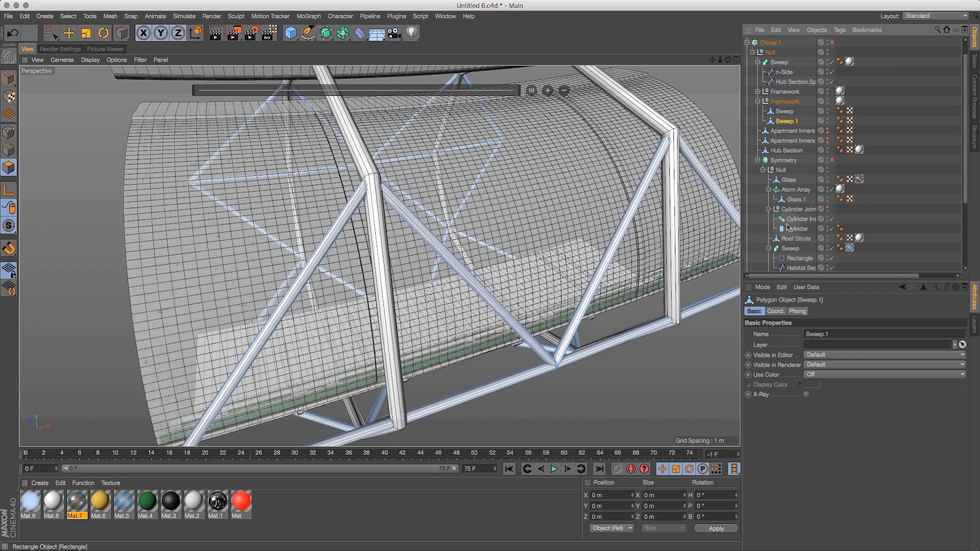
click(119, 32)
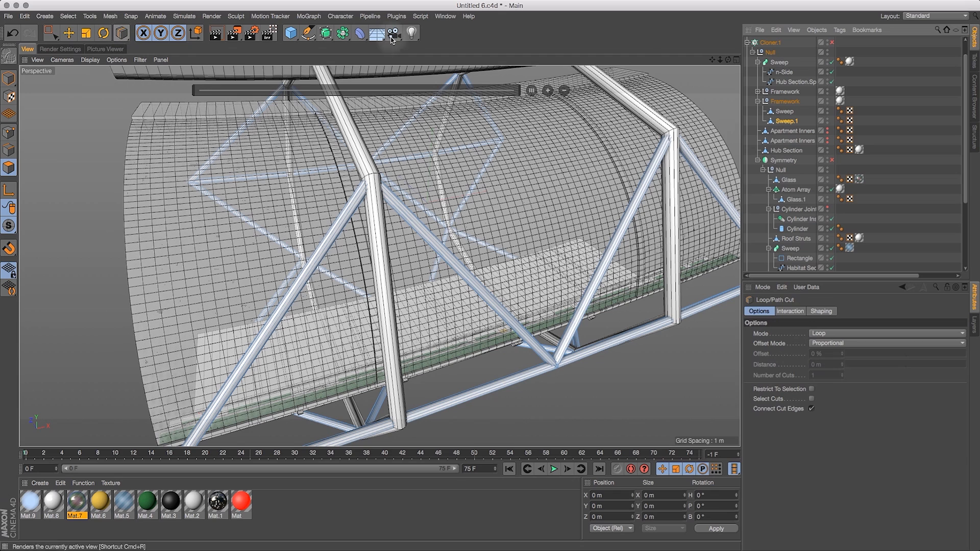
click(789, 312)
click(764, 314)
click(790, 311)
click(821, 311)
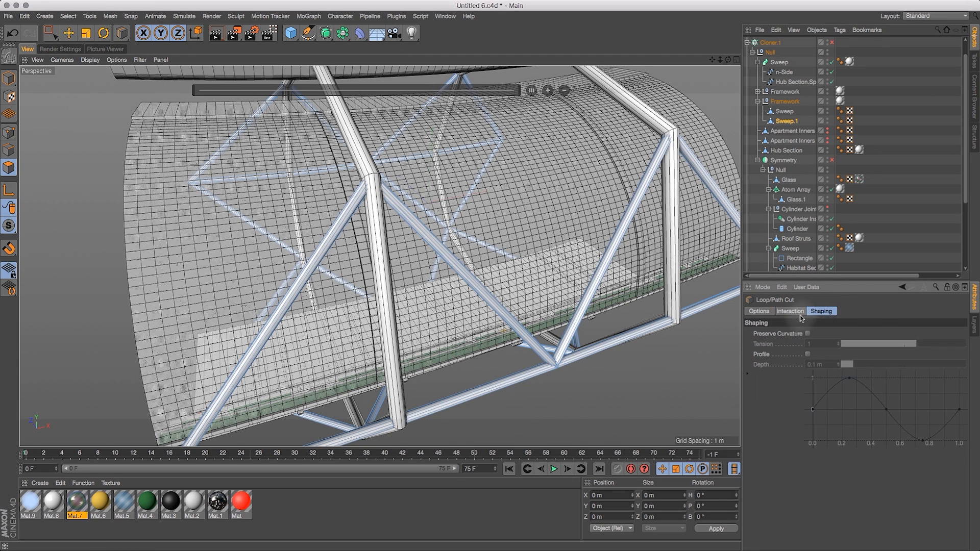
click(799, 313)
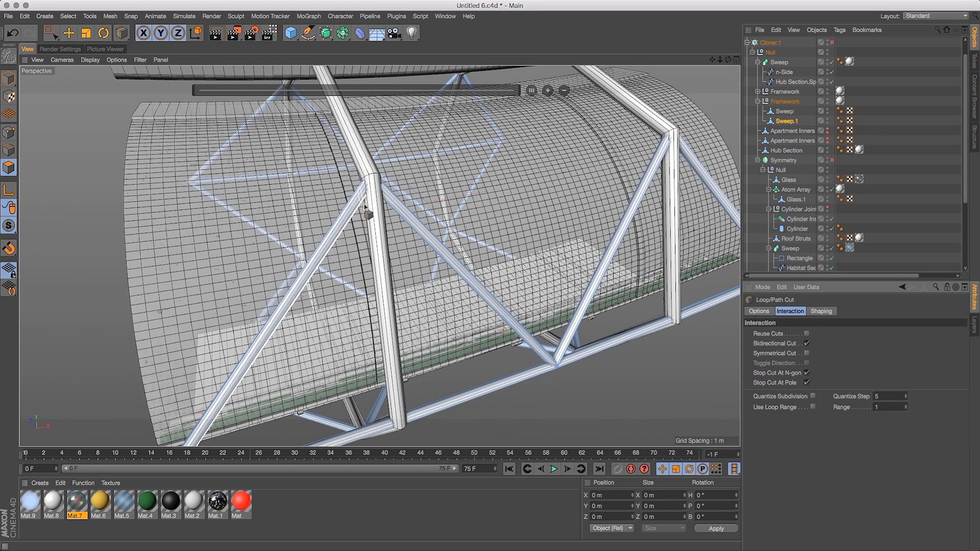
Delete the polygon copy of the Framework, then expand and select the original Framework group
click(786, 101)
key(Delete)
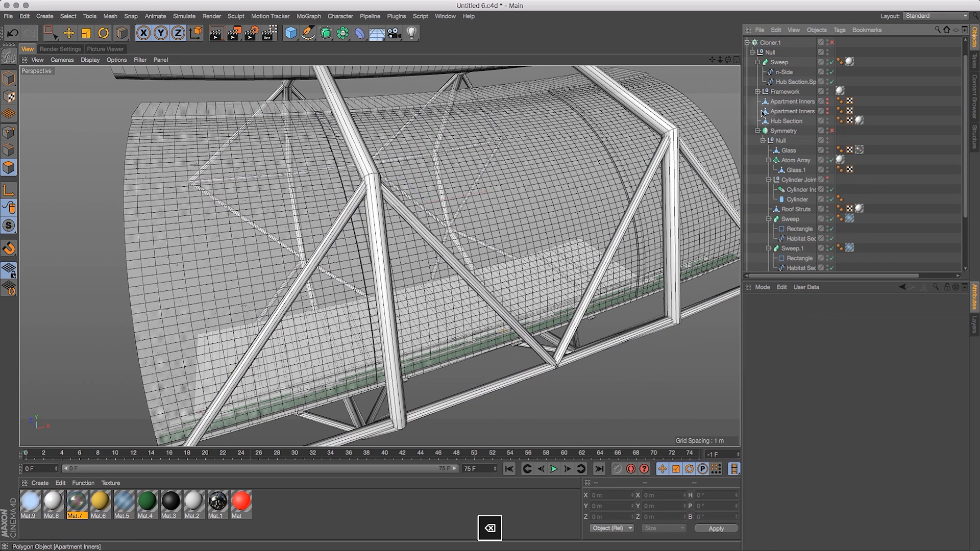
click(757, 91)
click(786, 92)
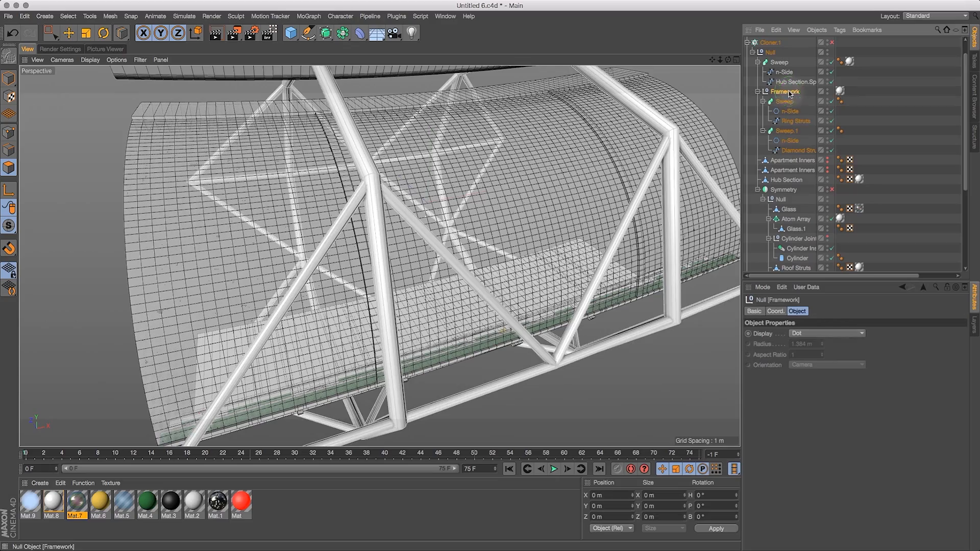
Disable the Sweep and Sweep.1 generators in the original Framework so that only their splines are displayed
drag(727, 60, 688, 57)
click(832, 101)
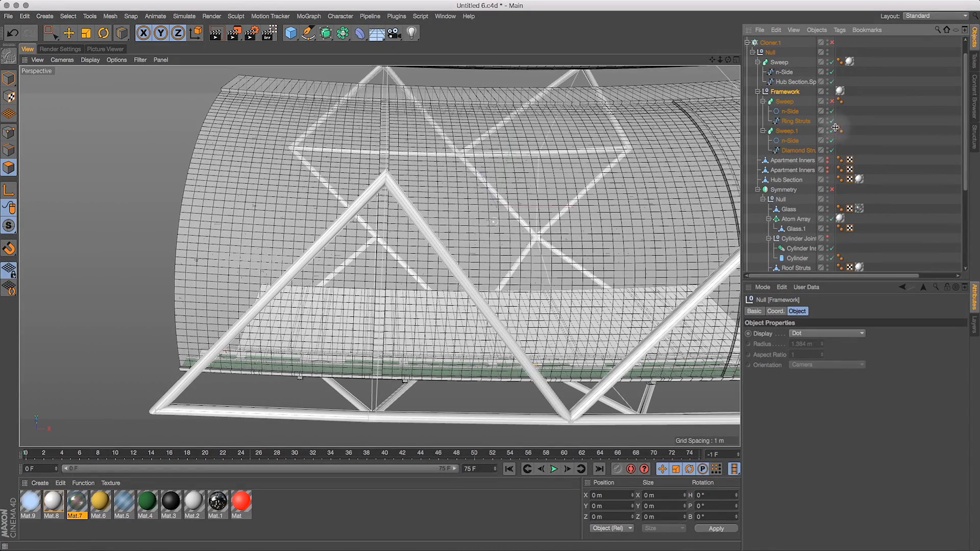
click(831, 131)
drag(729, 60, 709, 62)
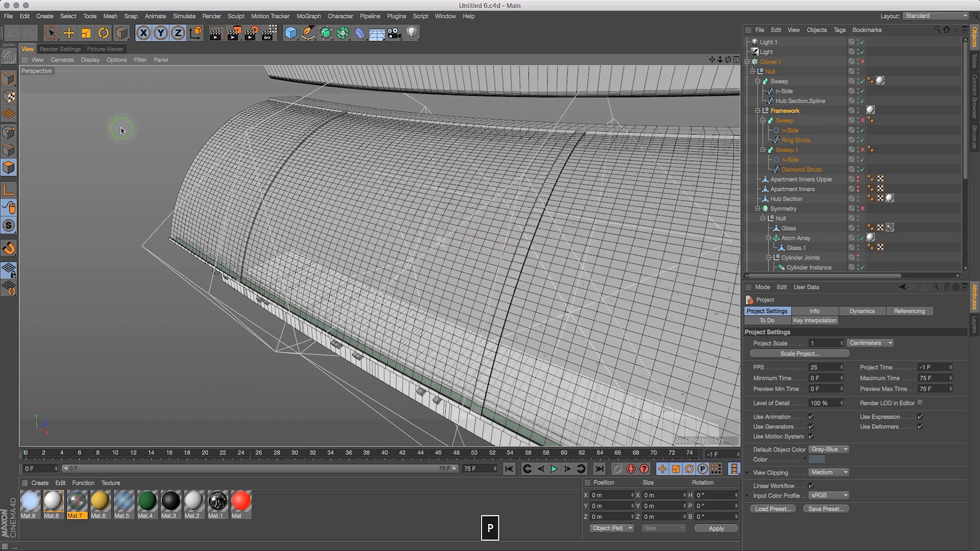
Set the snapping mode to Vertex Snap
click(138, 136)
key(p)
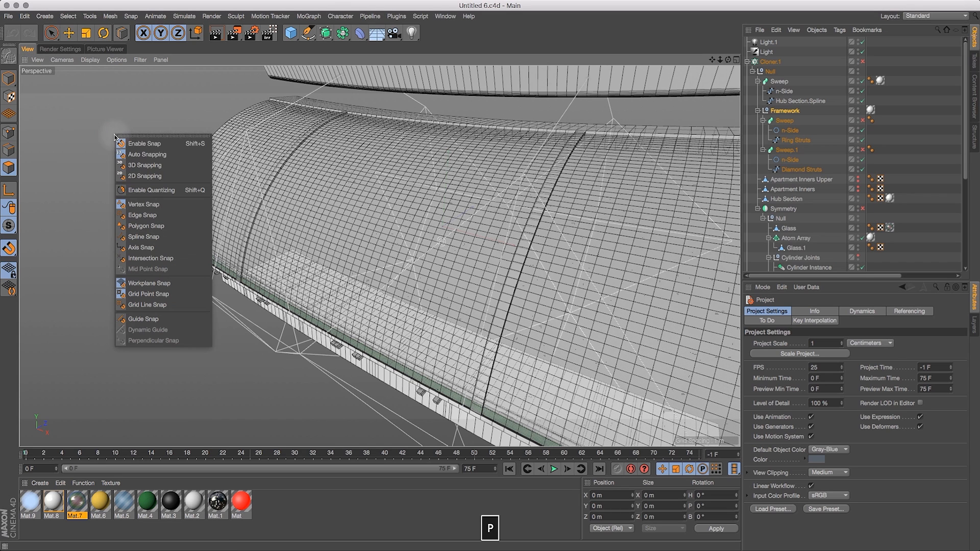
click(137, 205)
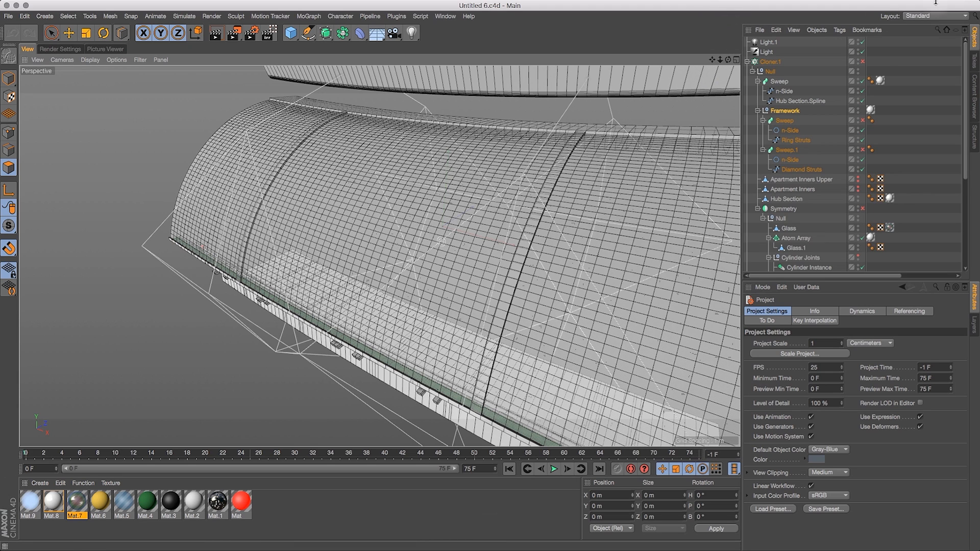
Activate the Pen tool and hide the Symmetry object in the viewport to clear the view of the strut splines
click(308, 33)
drag(712, 60, 733, 62)
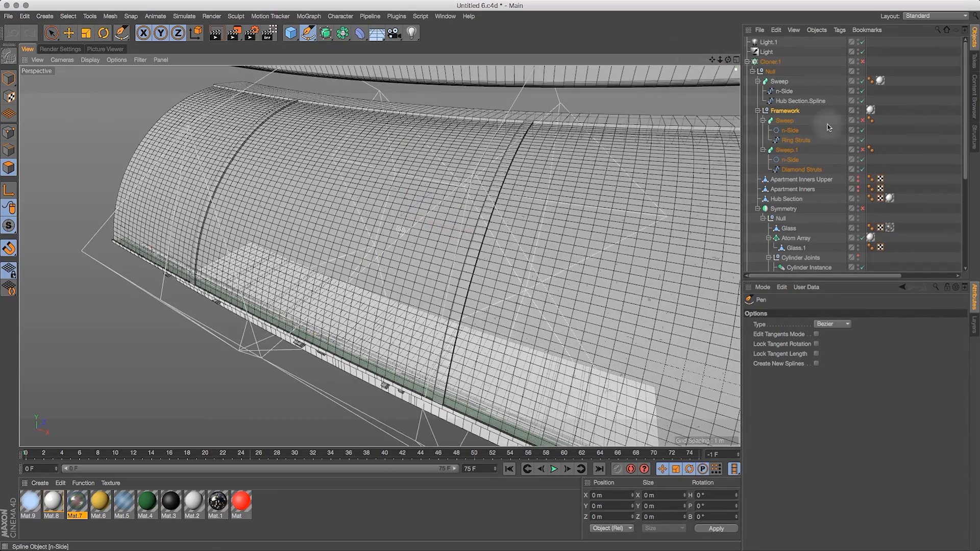
click(854, 208)
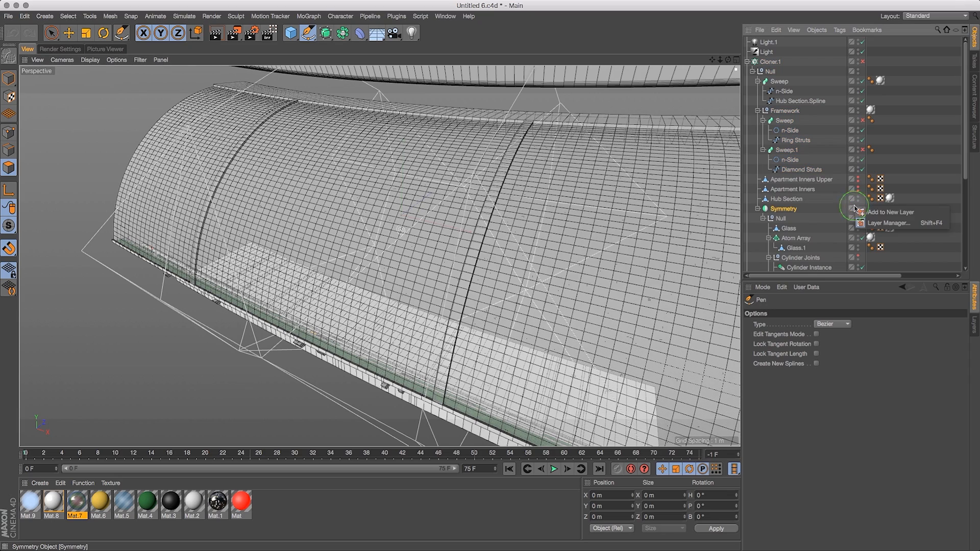
click(941, 199)
click(857, 207)
drag(728, 59, 731, 98)
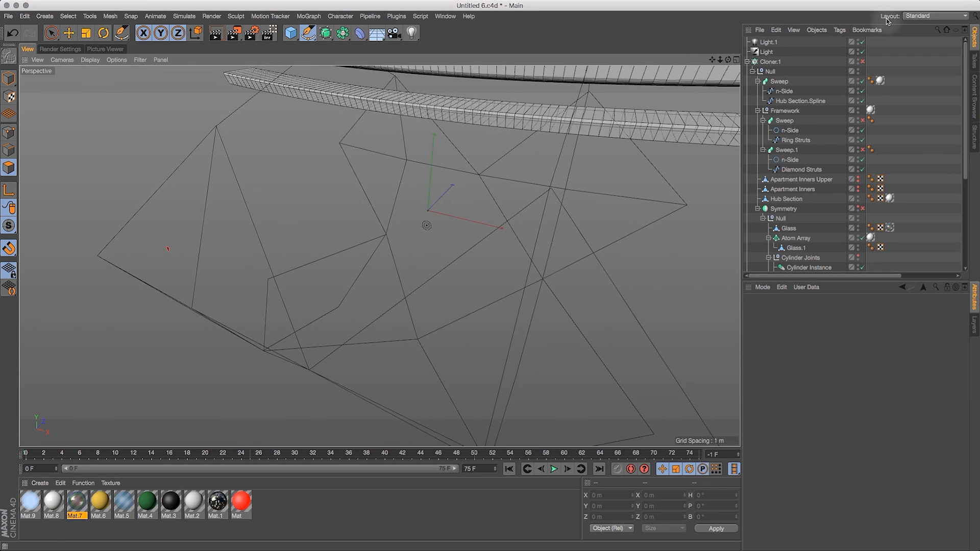
Draw a straight Bezier spline between an upper and a lower diamond strut joint, and make it the child of a new Sweep
click(215, 126)
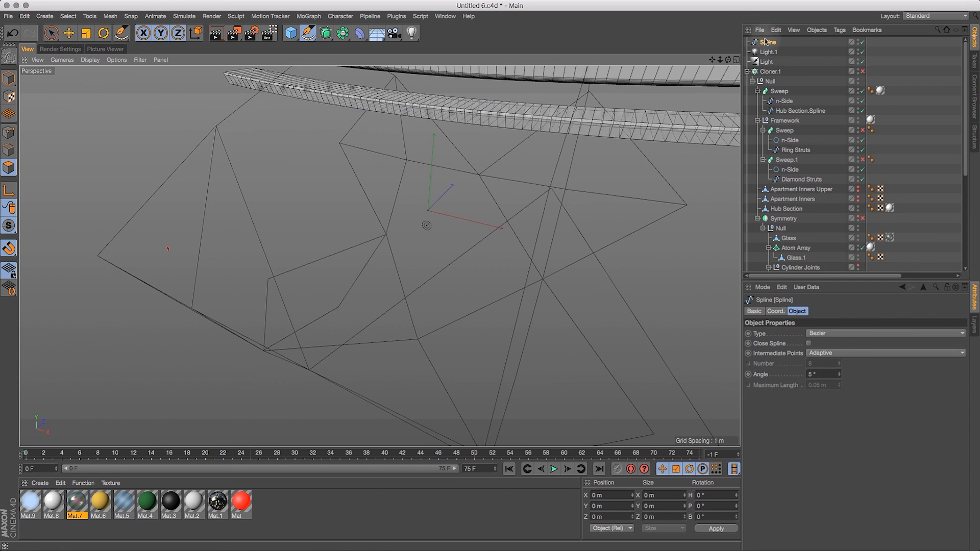
click(309, 369)
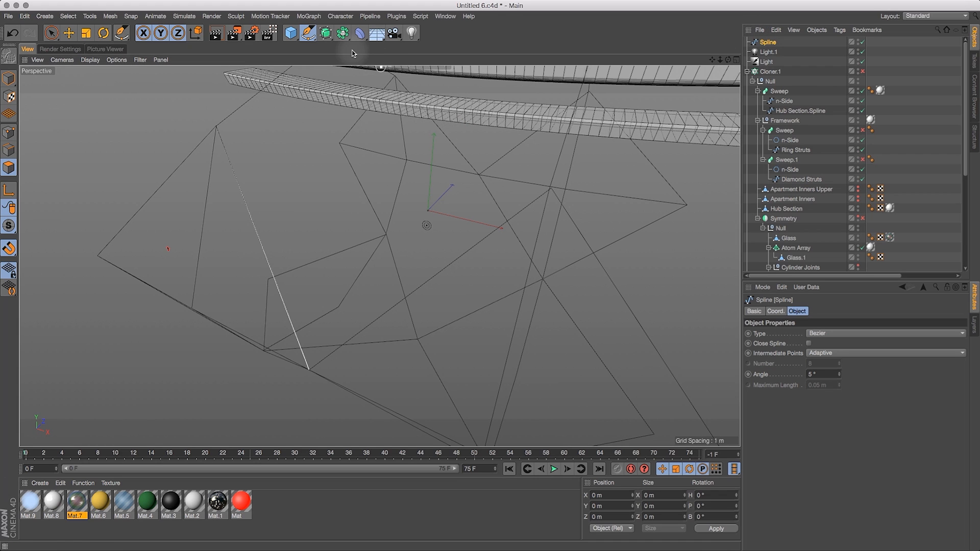
click(326, 37)
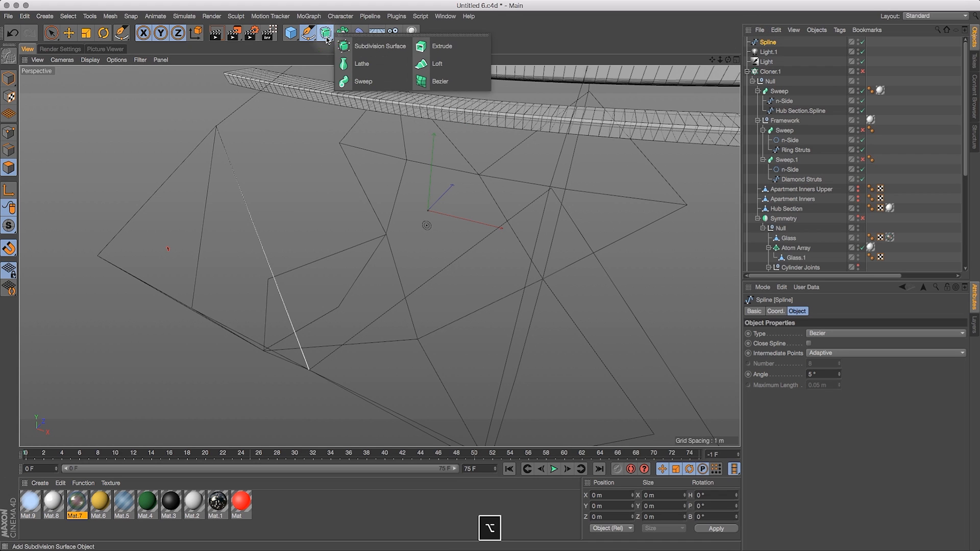
click(373, 86)
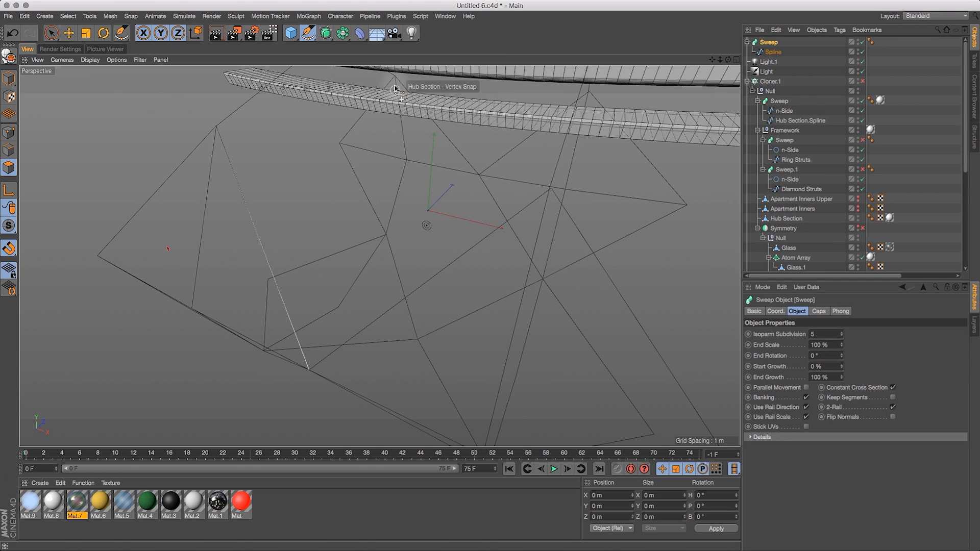
click(310, 37)
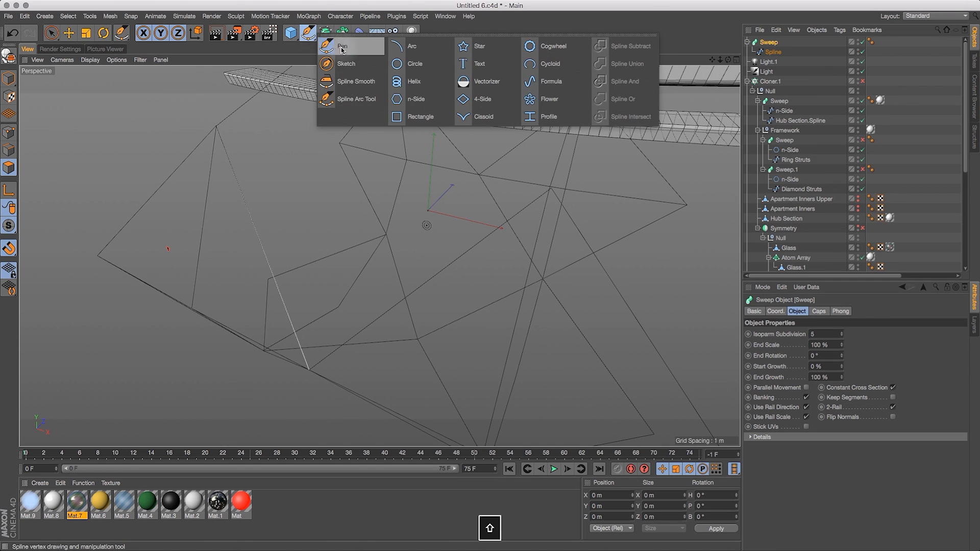
click(417, 103)
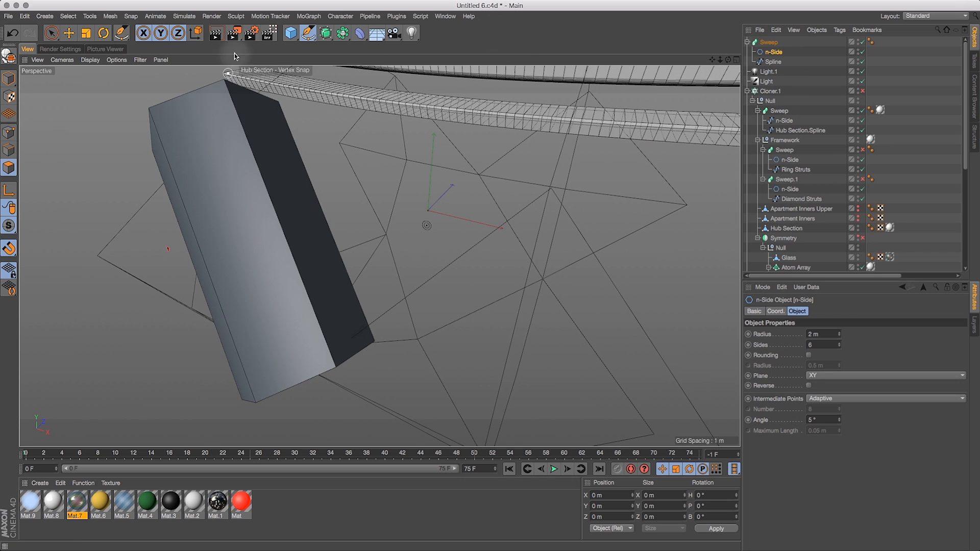
click(827, 333)
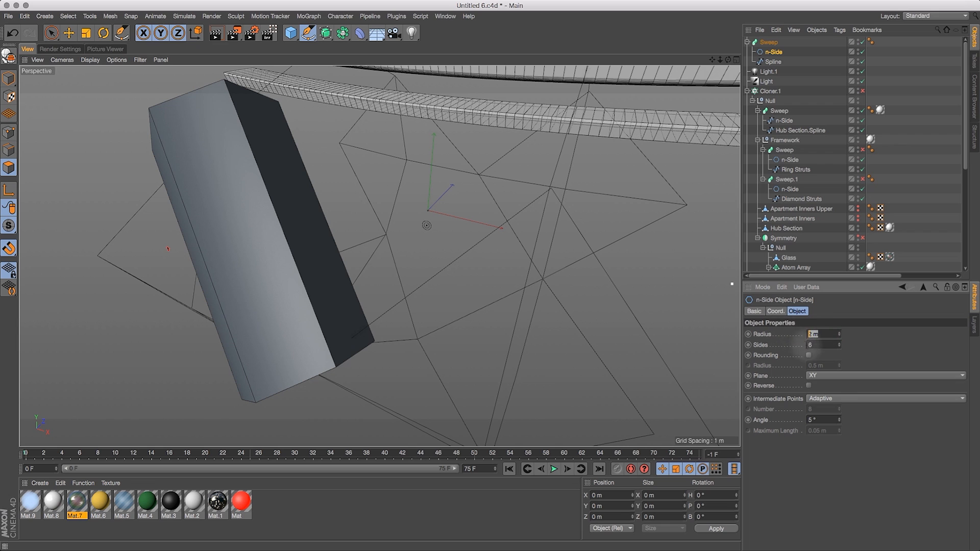
text(0.1)
key(Return)
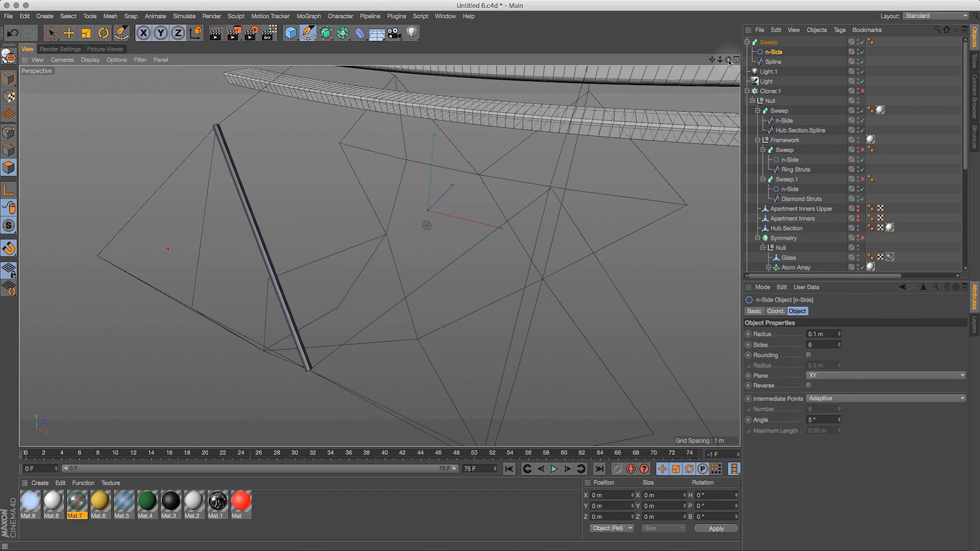
Disable the new Sweep and draw a second straight spline from the first one's lower joint to the next upper joint
drag(728, 60, 738, 54)
drag(861, 42, 864, 64)
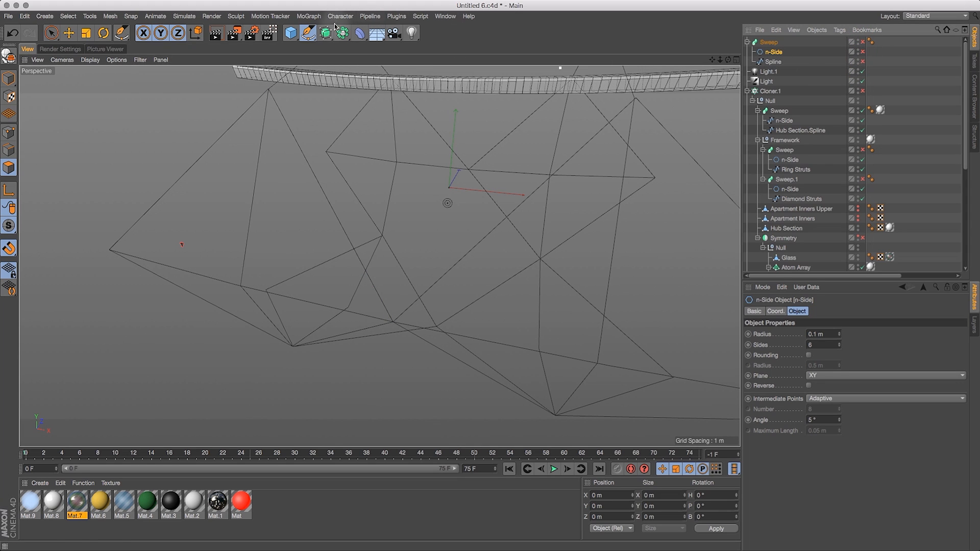
click(306, 33)
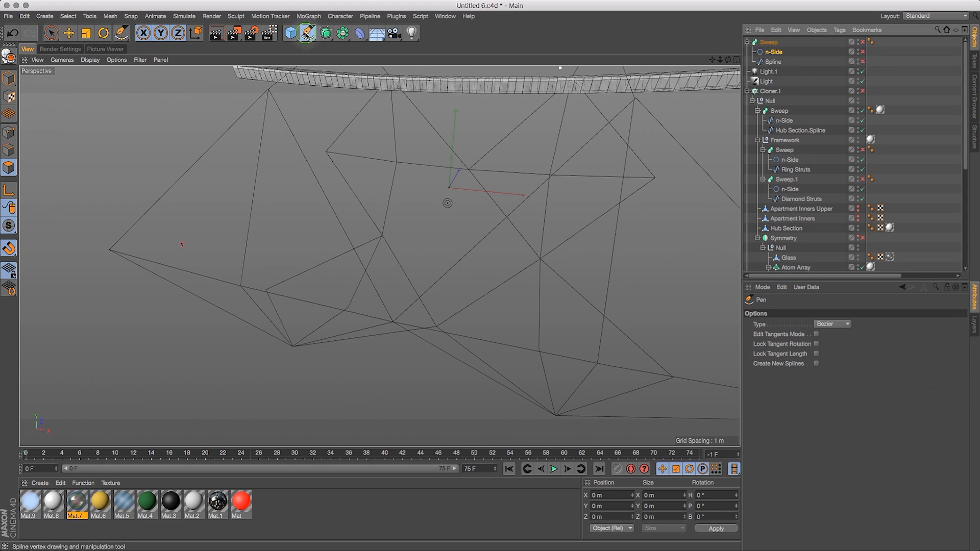
click(393, 323)
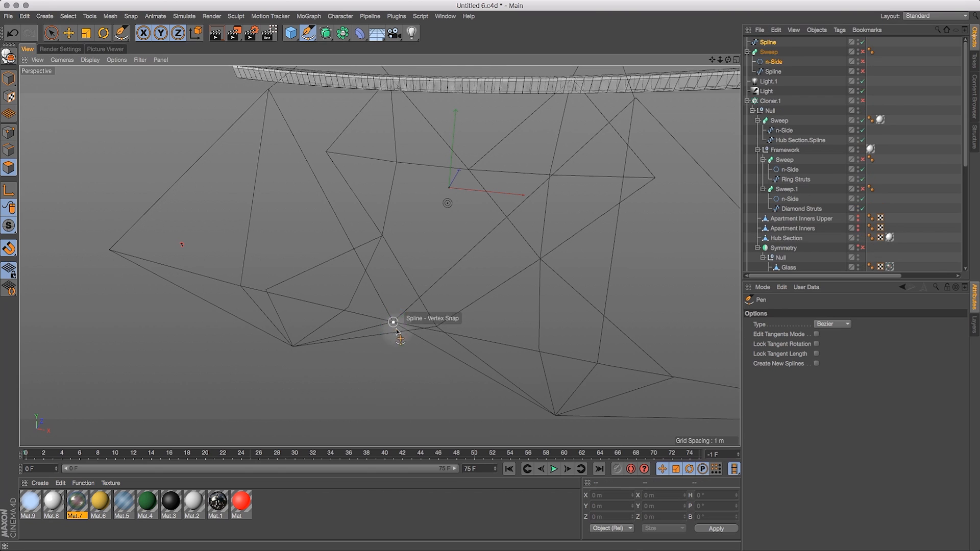
click(636, 97)
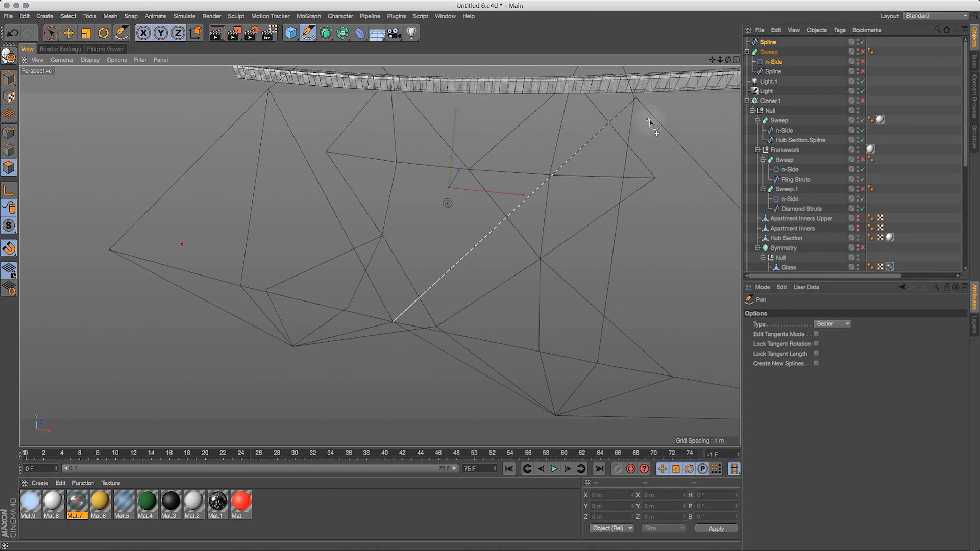
Make the second spline the child of a new Sweep with an n-Side profile of 0.1 m radius, and disable that Sweep
click(768, 43)
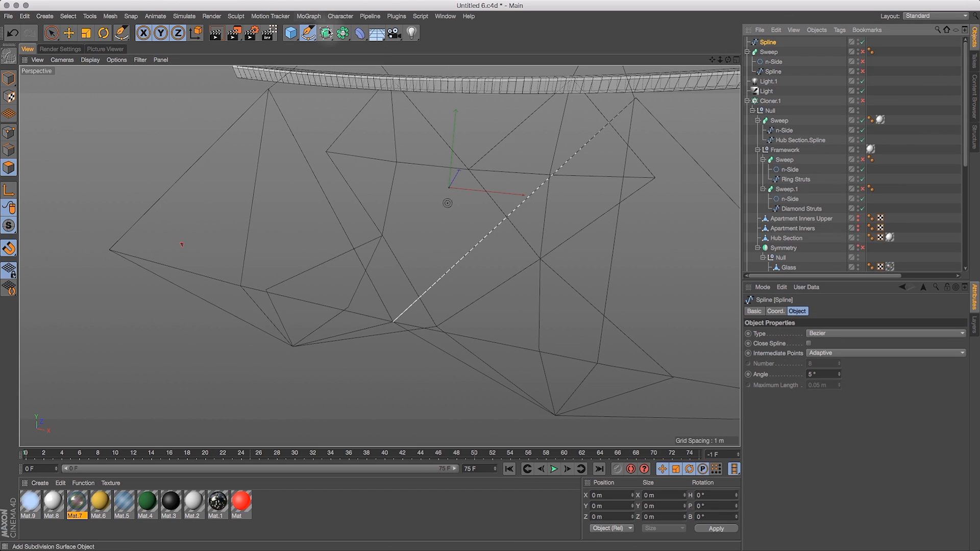
alt+drag(325, 32, 340, 47)
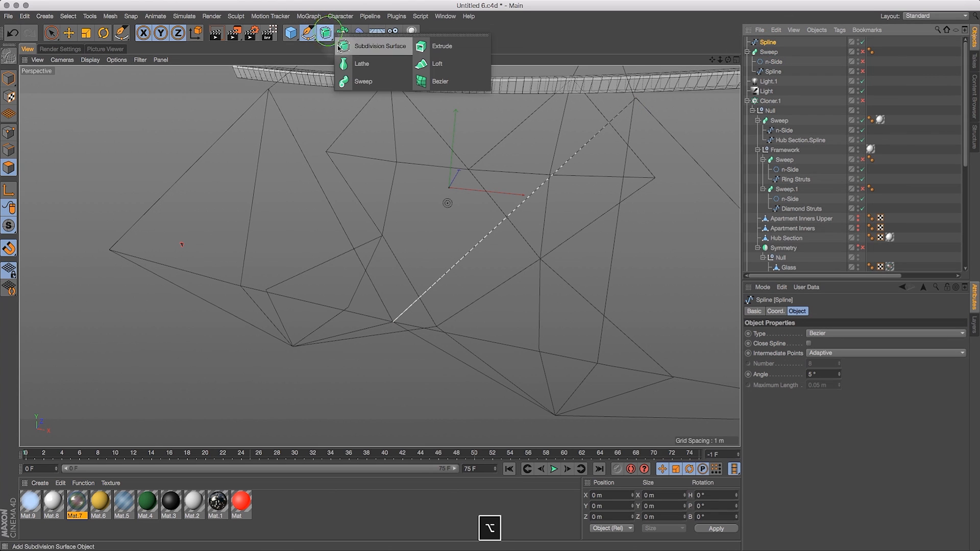
alt+click(365, 87)
shift+drag(308, 33, 415, 99)
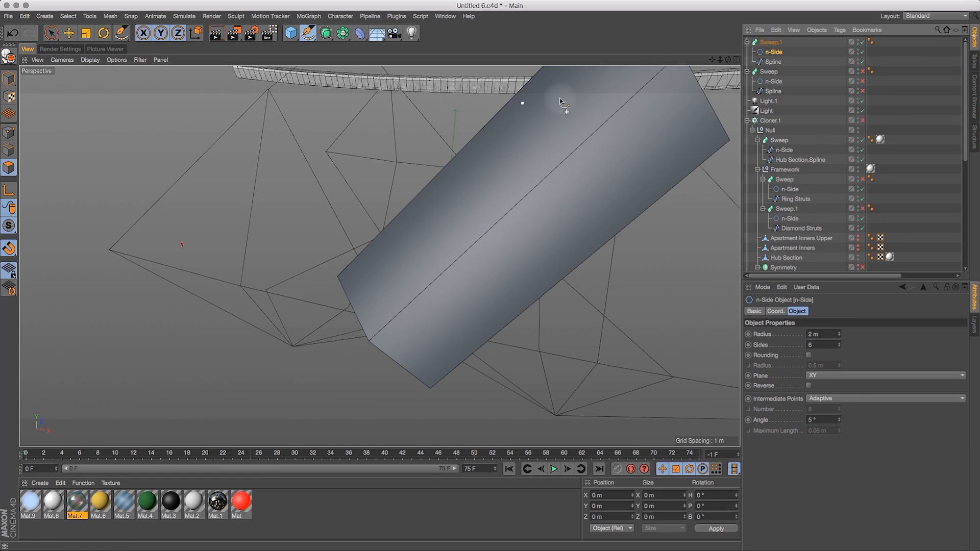
double_click(822, 334)
text(0.1)
key(Return)
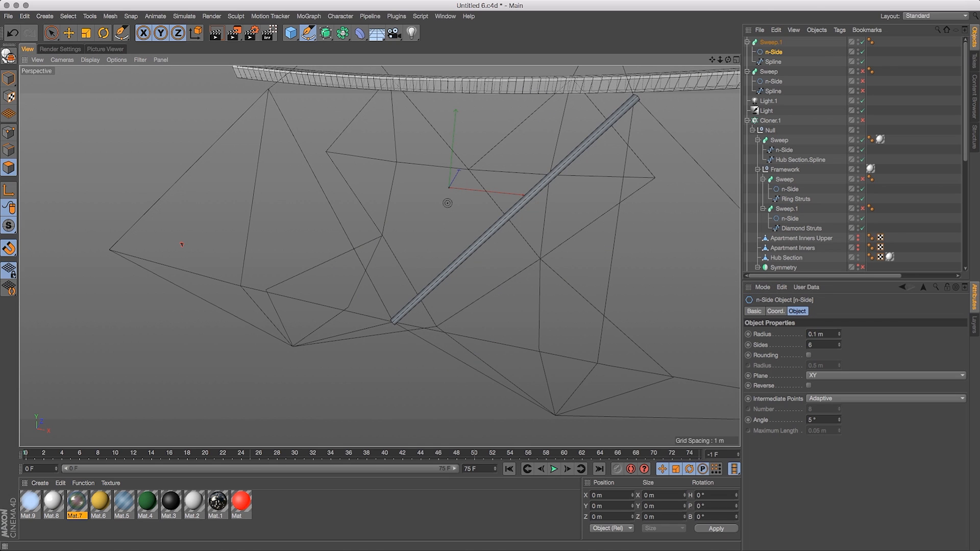
drag(862, 42, 862, 61)
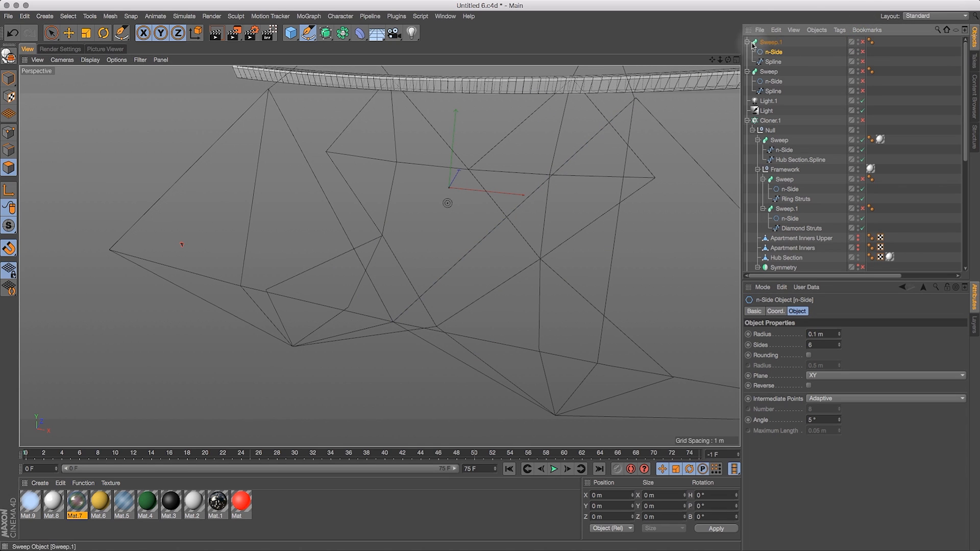
Draw another straight spline from the shared lower joint up to an upper diamond joint
drag(711, 59, 408, 284)
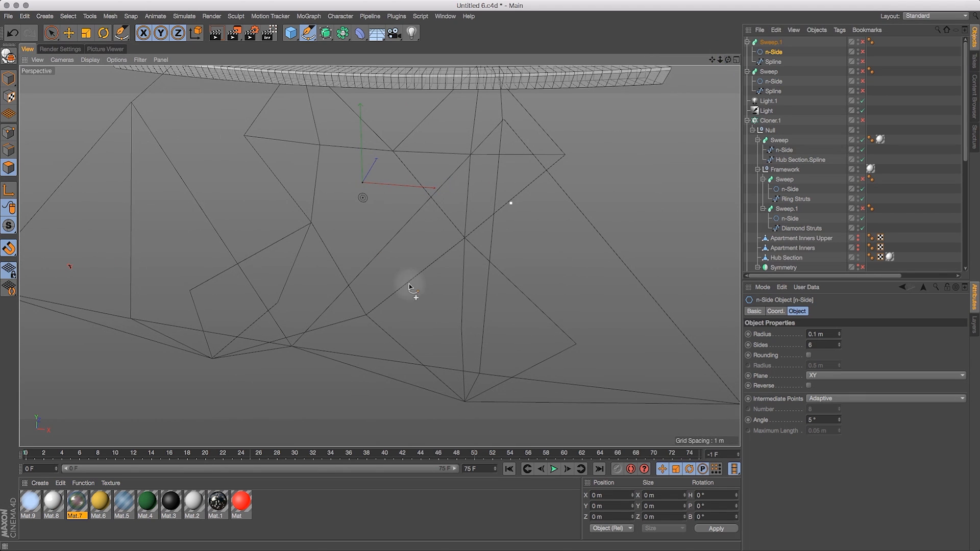
click(292, 347)
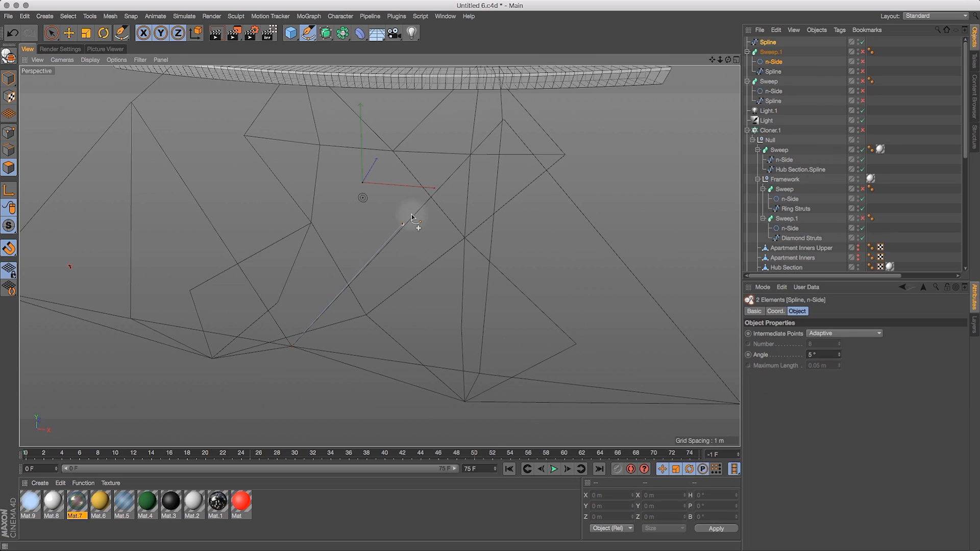
click(503, 120)
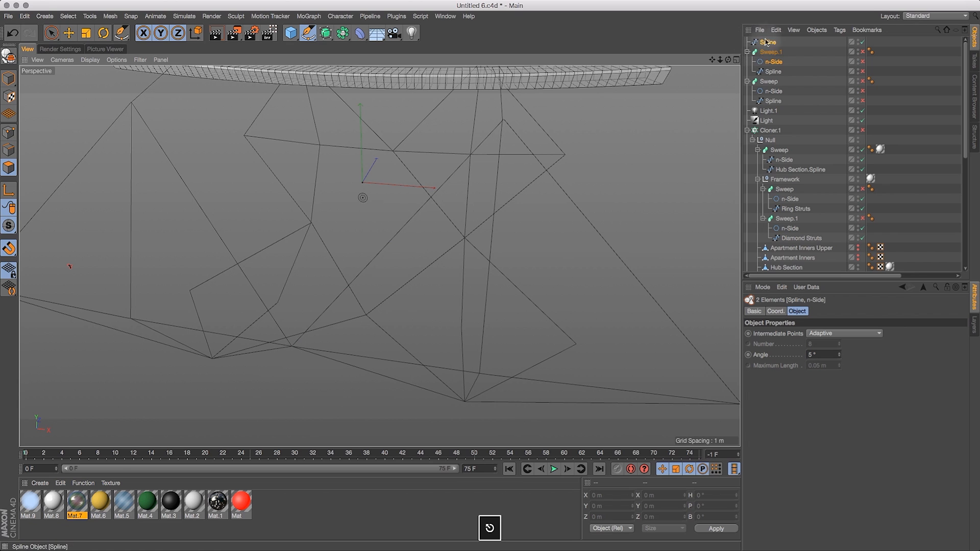
Put the third spline under its own Sweep with an n-Side profile of 0.1 m radius, and disable the Sweep
alt+drag(326, 33, 366, 83)
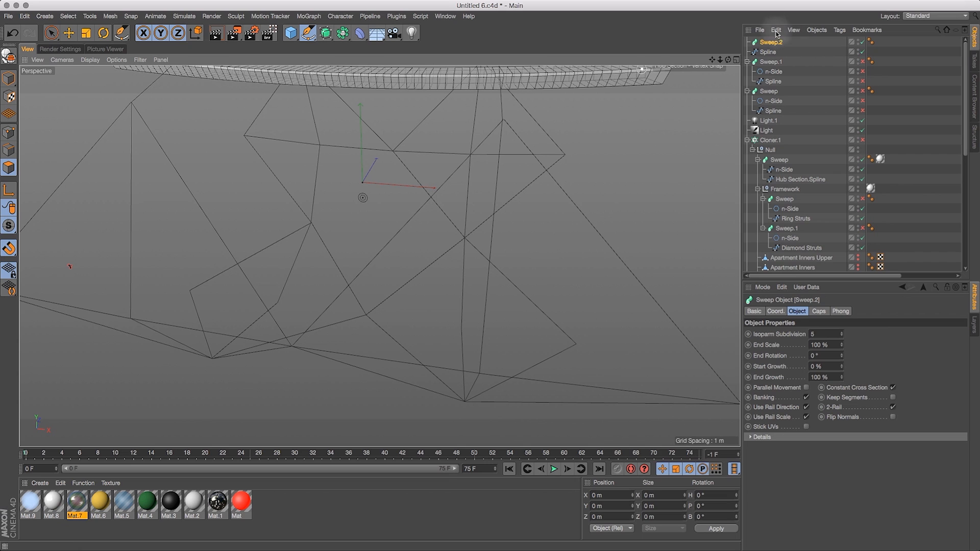
key(super+z)
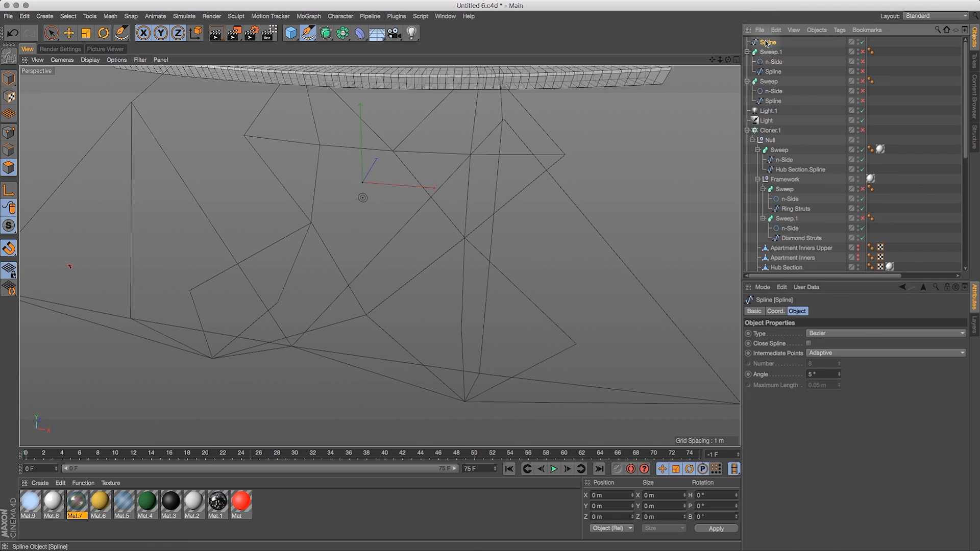
drag(326, 33, 363, 82)
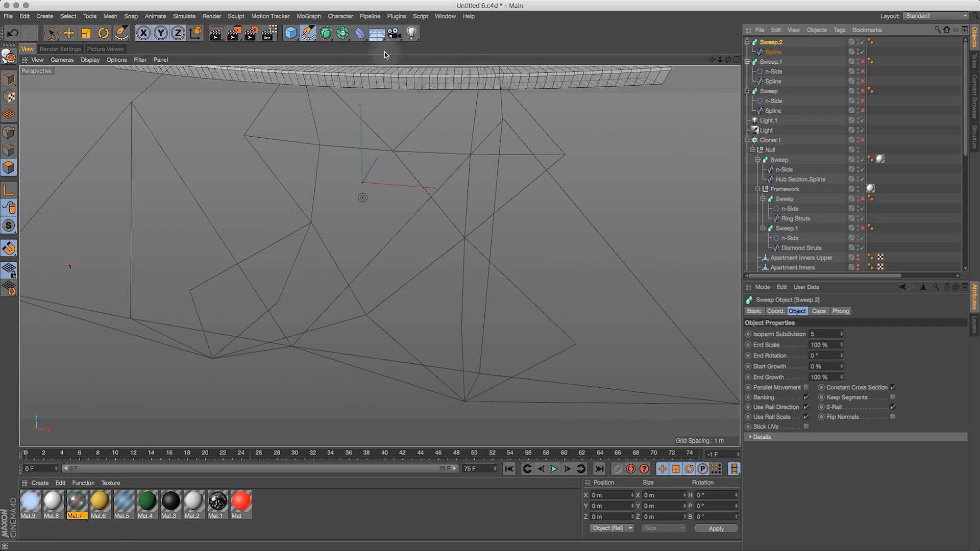
drag(302, 36, 416, 102)
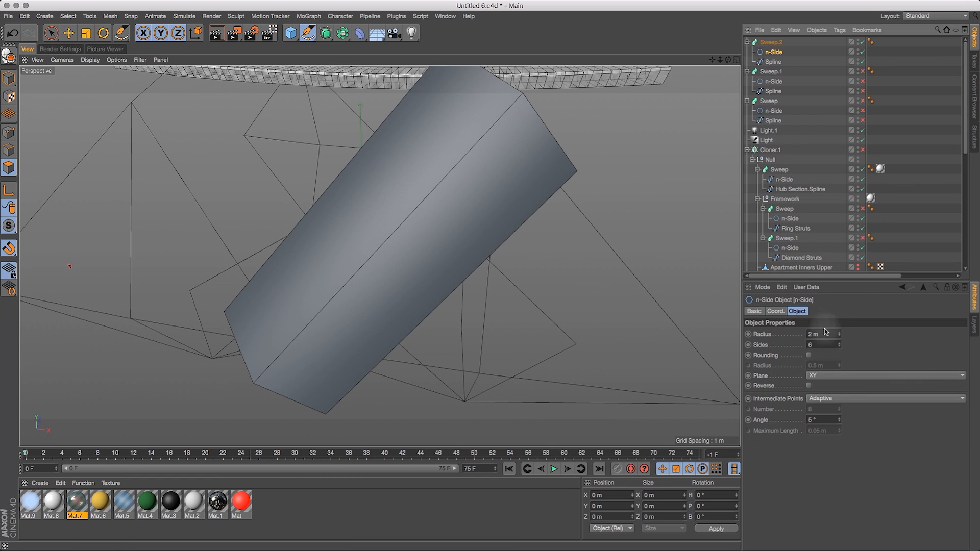
click(813, 333)
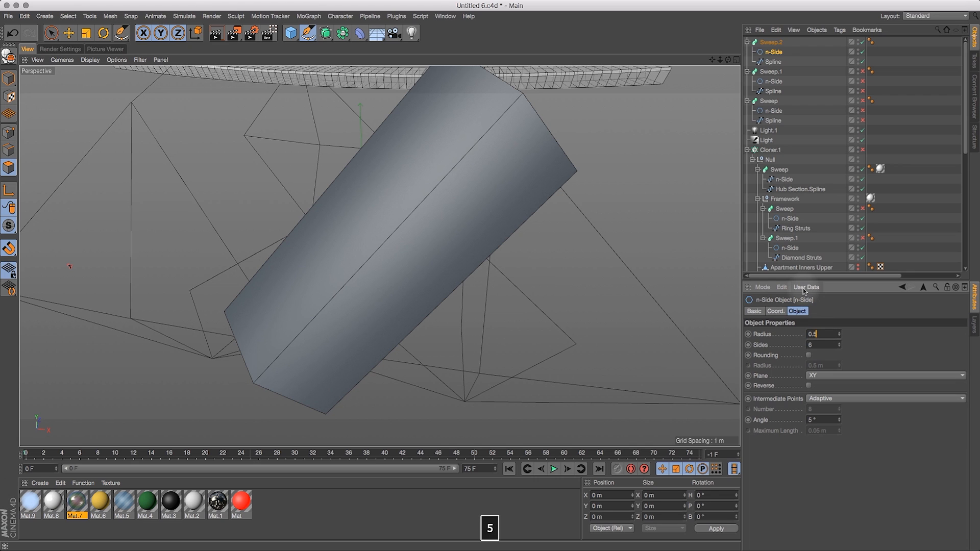
key(Return)
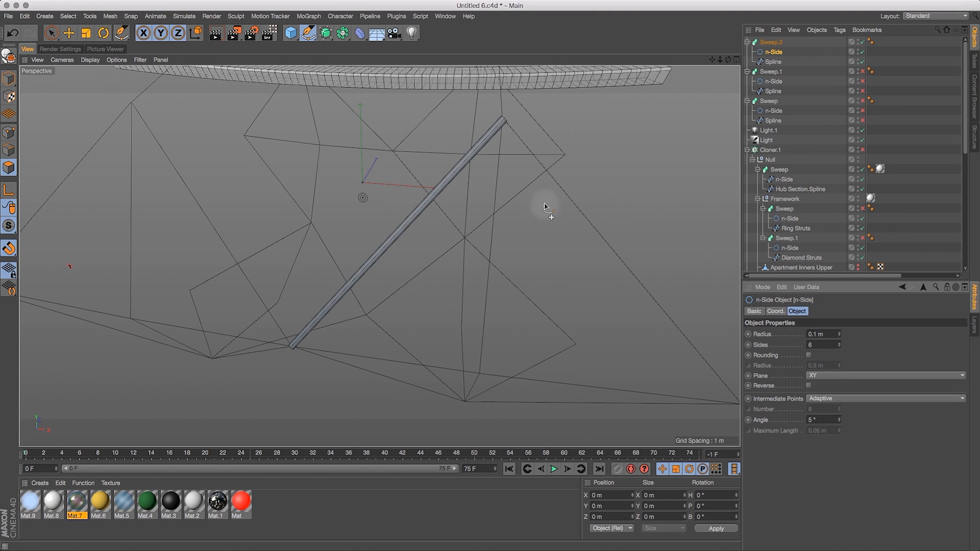
alt+drag(510, 204, 479, 215)
click(862, 41)
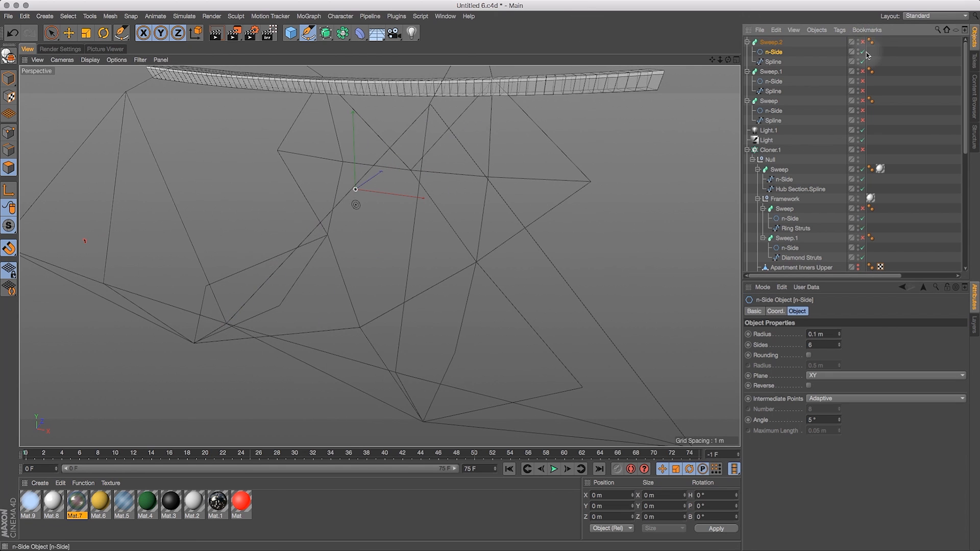
click(429, 105)
alt+middle_drag(671, 332, 621, 301)
click(378, 72)
key(super+z)
key(BackSpace)
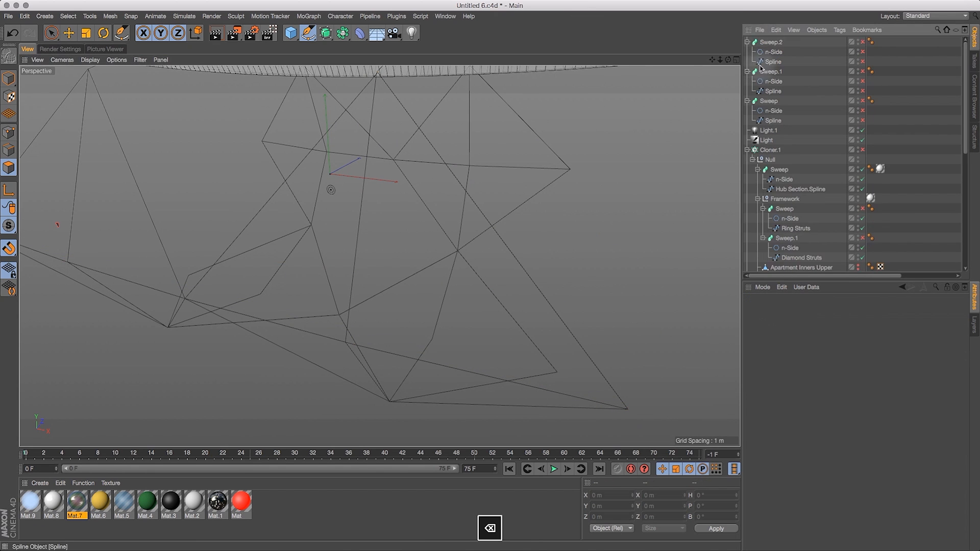
Draw a spline from the outer lower corner joint to the upper joint, and sweep it with an n-Side profile of 0.1 m radius
click(627, 409)
click(378, 72)
mouse_move(325, 33)
alt+mouse_down()
mouse_move(376, 70)
mouse_move(371, 81)
alt+mouse_up()
shift+drag(308, 32, 416, 100)
double_click(821, 334)
text(0.1)
key(Return)
click(861, 43)
Draw a straight spline along the next strut, snapped to its end joints
drag(728, 59, 707, 82)
click(307, 33)
alt+drag(421, 232, 293, 322)
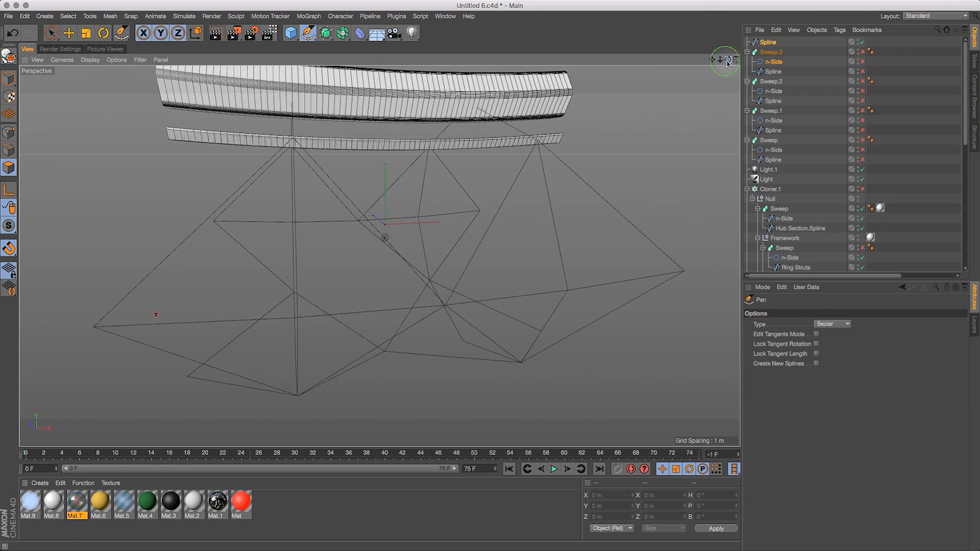
drag(728, 61, 712, 43)
click(299, 323)
Nest the newly drawn spline in a Sweep with an n-Side profile of 0.1 m radius, and disable the Sweep
alt+drag(325, 33, 371, 81)
shift+drag(307, 33, 416, 100)
click(774, 53)
double_click(821, 334)
text(0.1)
click(861, 43)
Draw a straight spline along the lower horizontal strut between its two neighbouring joints
drag(728, 60, 581, 57)
click(307, 33)
click(234, 284)
drag(728, 59, 714, 41)
click(367, 286)
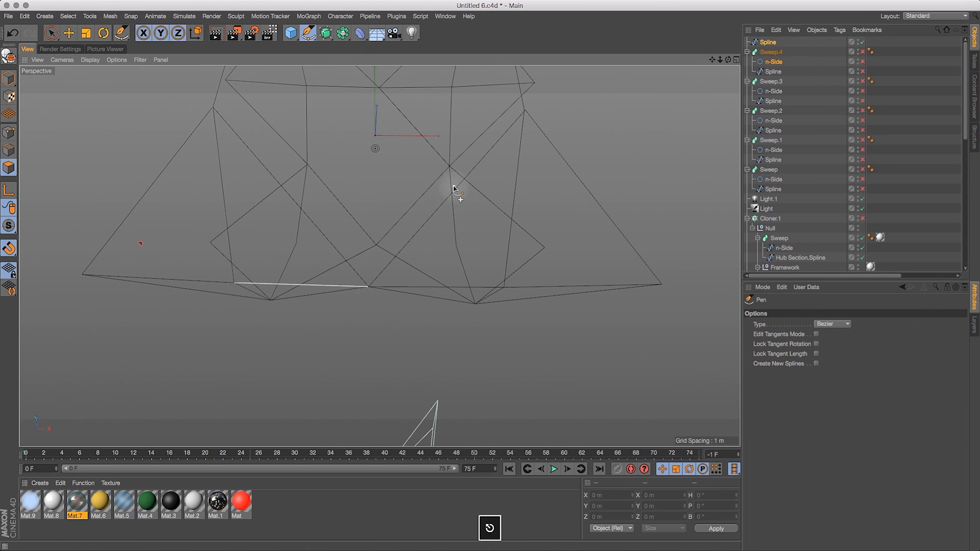
Sweep the lower horizontal spline with an n-Side profile of 0.1 m radius, and disable the new Sweep
alt+drag(325, 32, 370, 81)
shift+drag(308, 33, 416, 100)
double_click(822, 333)
text(0.1)
drag(728, 60, 722, 87)
click(862, 42)
Draw a spline from the far outer joint to the bottom joint, and sweep it with an n-Side profile of 0.1 m radius
click(308, 33)
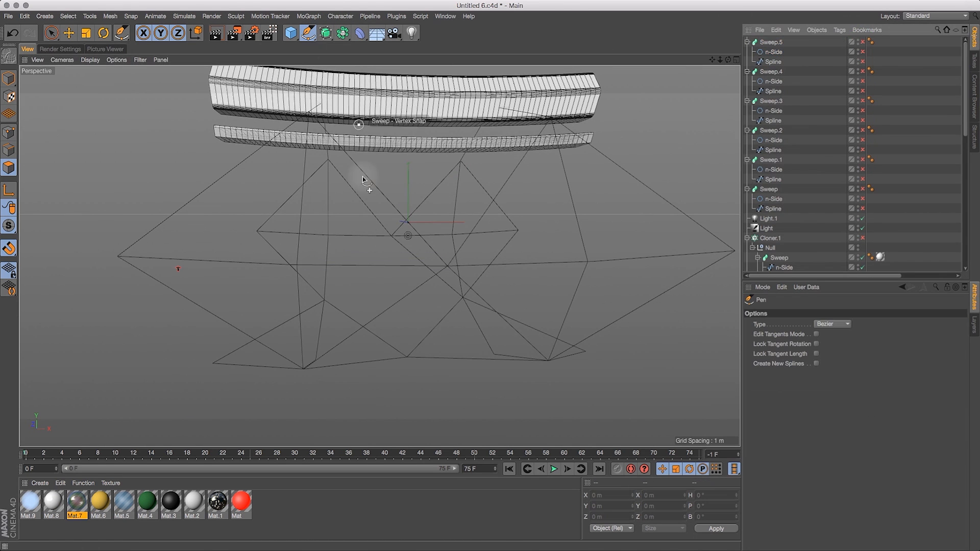
click(118, 256)
click(303, 367)
mouse_move(325, 33)
alt+mouse_down()
mouse_move(371, 81)
mouse_move(415, 100)
alt+mouse_up()
double_click(822, 334)
text(0.1)
mouse_move(727, 60)
mouse_down()
mouse_move(716, 61)
mouse_move(727, 51)
mouse_move(735, 58)
mouse_up()
click(861, 42)
Draw a spline along the next uncovered strut, and sweep it with an n-Side profile of 0.1 m radius
click(307, 33)
click(321, 163)
click(769, 42)
alt+drag(325, 32, 370, 81)
shift+drag(307, 32, 416, 100)
double_click(822, 334)
text(0.1)
click(862, 42)
Draw a diagonal spline from a lower joint to an upper joint, and sweep it with an n-Side profile of 0.1 m radius
drag(727, 60, 744, 64)
click(308, 33)
click(330, 296)
click(504, 158)
mouse_move(325, 33)
alt+mouse_down()
mouse_move(438, 51)
mouse_move(371, 81)
alt+mouse_up()
shift+drag(308, 33, 416, 99)
double_click(821, 334)
text(0.1)
Enable the finished Sweeps to check which struts have tubes, and disable them again
drag(728, 60, 732, 60)
drag(861, 72, 862, 198)
scroll(863, 173, down, 3)
drag(728, 60, 732, 61)
mouse_move(862, 227)
mouse_down()
mouse_move(883, 43)
mouse_move(868, 40)
mouse_up()
Draw a spline from the outer corner joint to the upper joint, and sweep it with a pasted n-Side profile
click(308, 33)
click(170, 327)
click(369, 133)
alt+drag(325, 33, 382, 80)
key(super+v)
drag(727, 59, 735, 62)
click(862, 43)
Draw a spline down the near-vertical strut, and sweep it with an n-Side profile of 0.1 m radius
click(410, 141)
click(403, 354)
mouse_move(325, 33)
alt+mouse_down()
mouse_move(390, 64)
mouse_move(381, 80)
alt+mouse_up()
drag(307, 33, 419, 98)
drag(771, 43, 729, 60)
double_click(821, 333)
text(0.1)
Show the generated tubes and delete the surplus Sweep.1, Sweep.2 and Sweep.3
drag(862, 72, 862, 268)
scroll(862, 214, down, 6)
drag(862, 186, 862, 108)
click(68, 32)
mouse_move(728, 59)
mouse_down()
mouse_move(707, 52)
mouse_move(767, 86)
mouse_move(747, 53)
mouse_move(873, 53)
mouse_move(710, 60)
mouse_up()
click(770, 78)
shift+click(771, 108)
key(BackSpace)
Sweep a spline along the strut rising from the apex joint with an n-Side profile of 0.1 m radius
scroll(873, 53, up, 5)
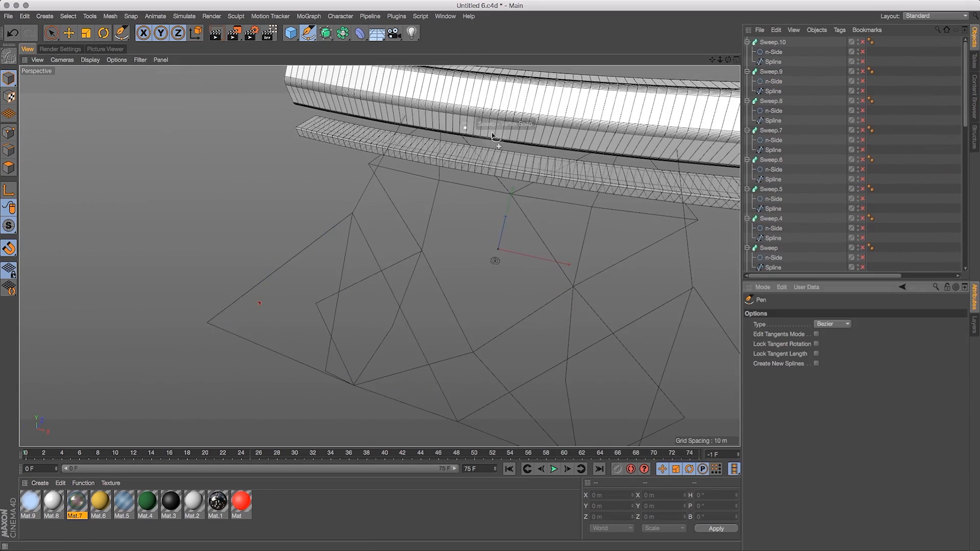
drag(728, 60, 712, 53)
scroll(867, 153, down, 5)
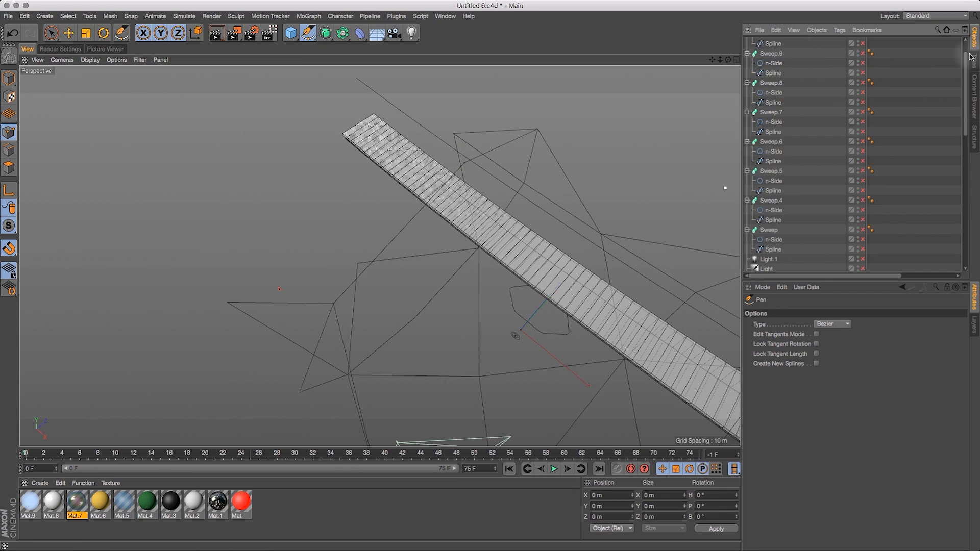
click(325, 32)
click(361, 79)
click(773, 52)
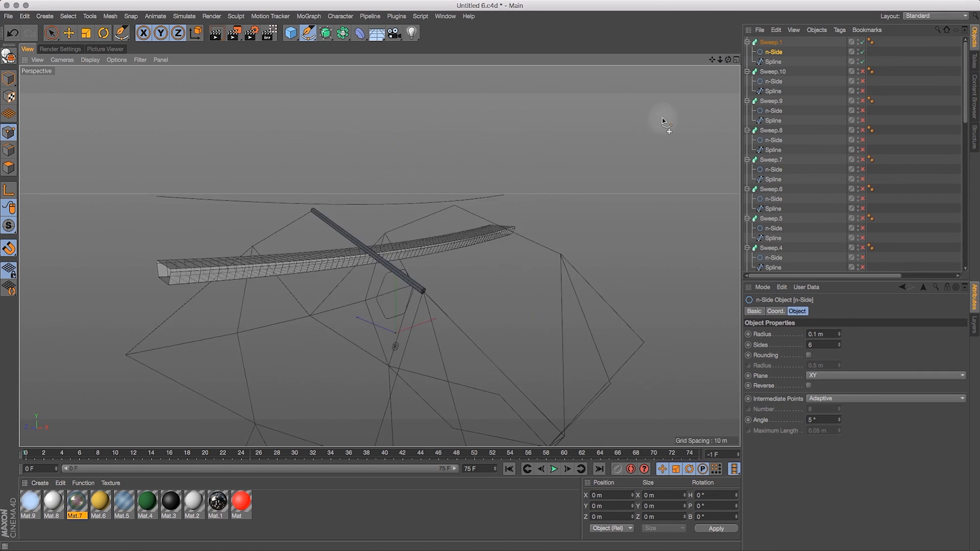
Draw a spline along the strut descending from the bottom hub joint, and place it under Sweep.2 beside its n-Side profile
alt+drag(660, 116, 539, 375)
click(513, 394)
click(516, 234)
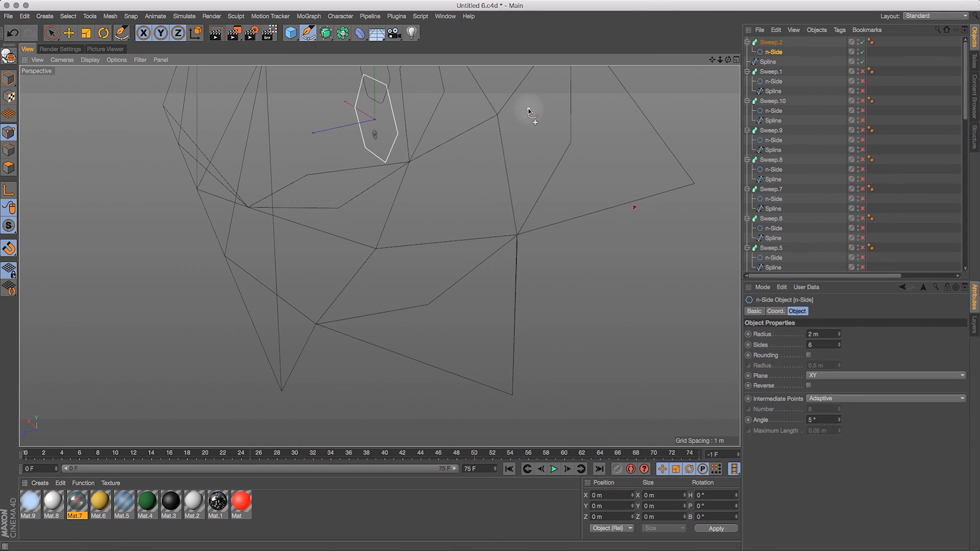
drag(773, 61, 772, 54)
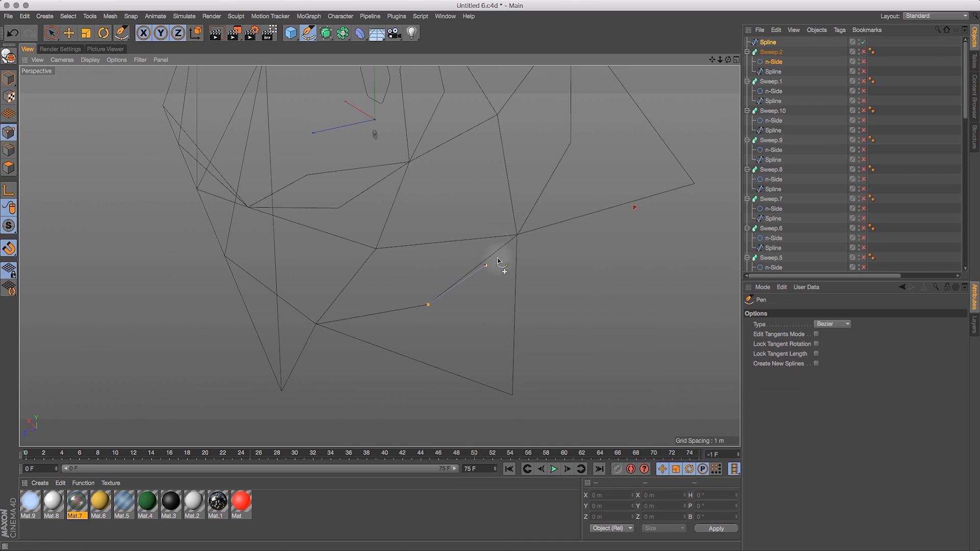
Sweep the short diagonal spline ending at the hub joint with an n-Side profile of 0.1 m radius
click(325, 33)
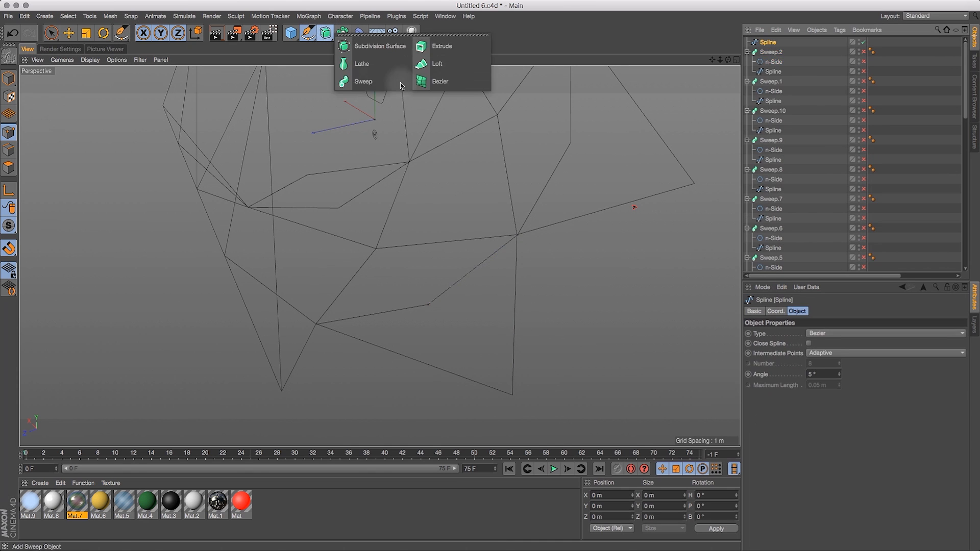
click(401, 86)
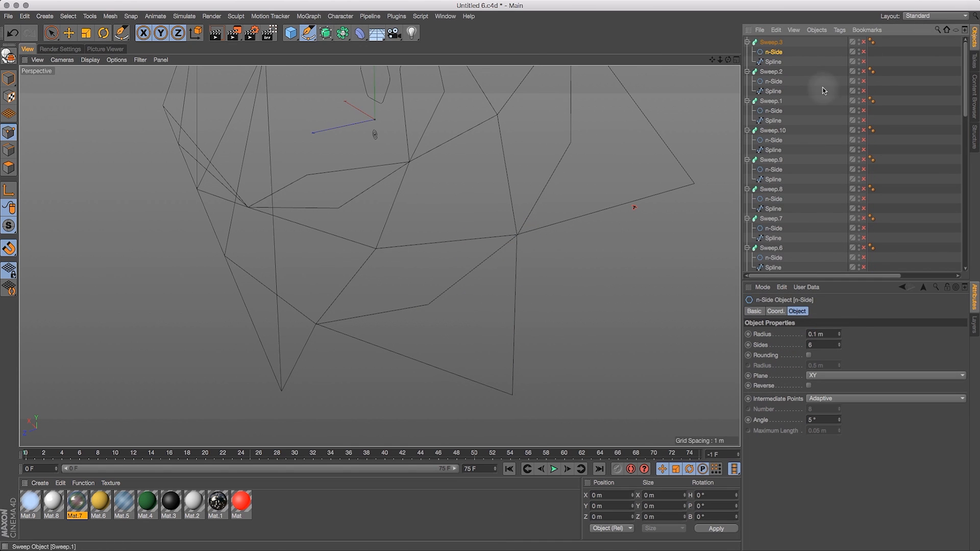
key(super+z)
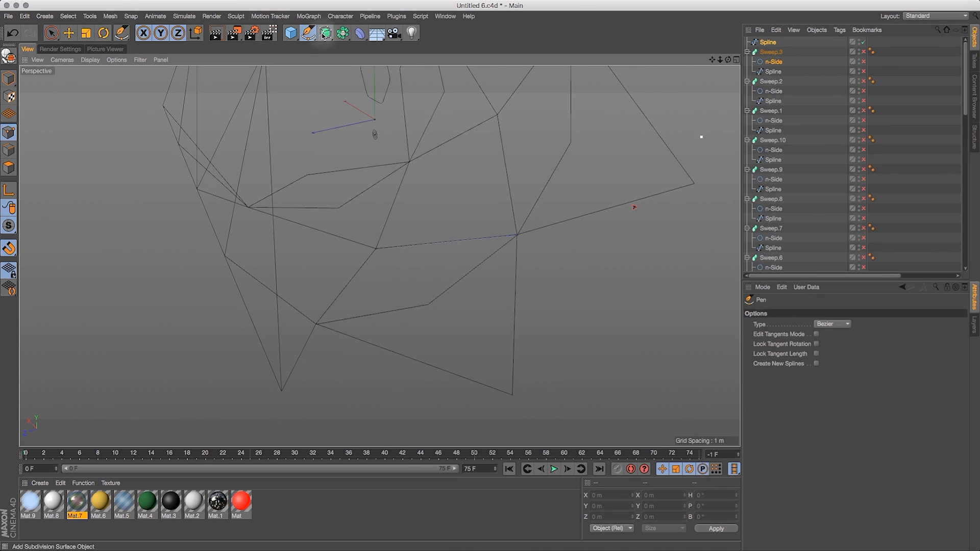
Sweep the remaining spline running inward from the hub joint with an n-Side profile, and enable all the strut Sweeps
click(325, 33)
click(401, 85)
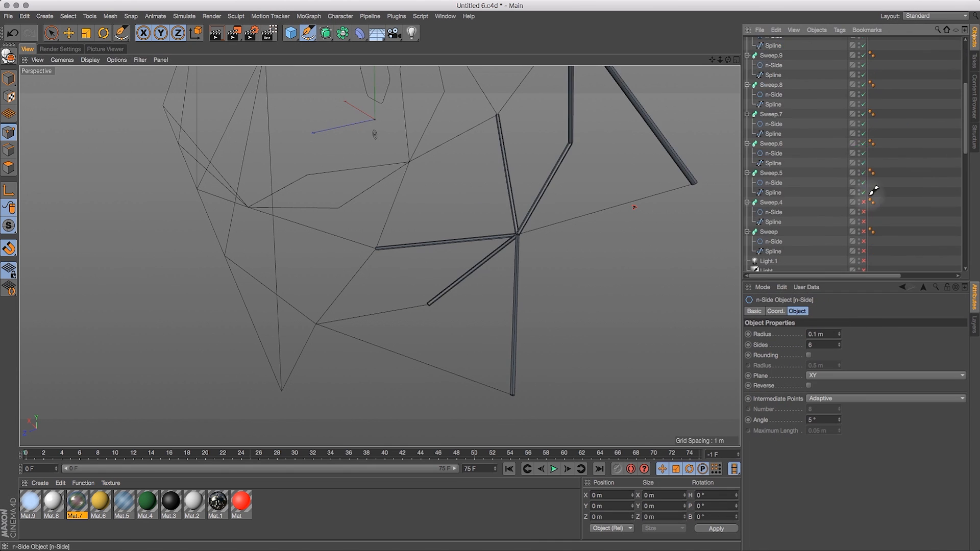
drag(870, 195, 863, 251)
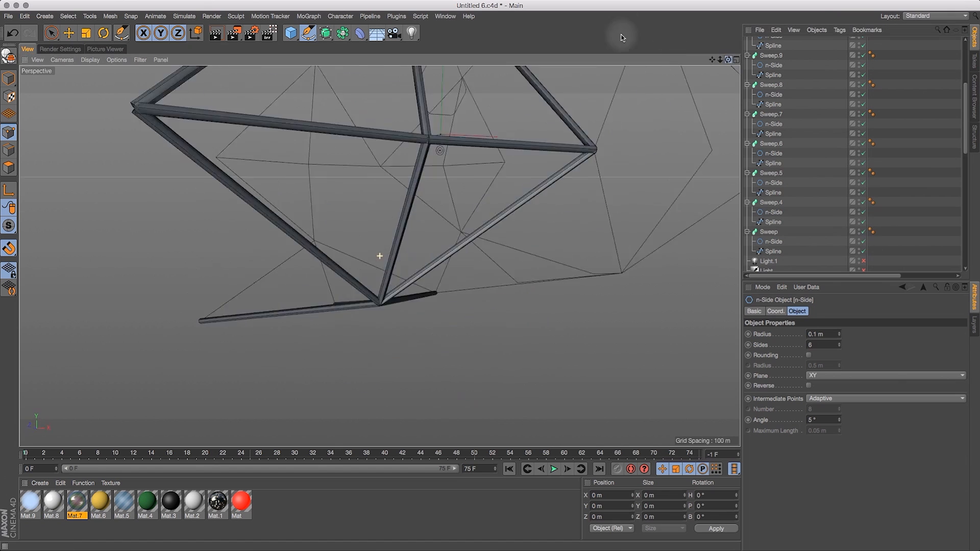
drag(719, 60, 690, 122)
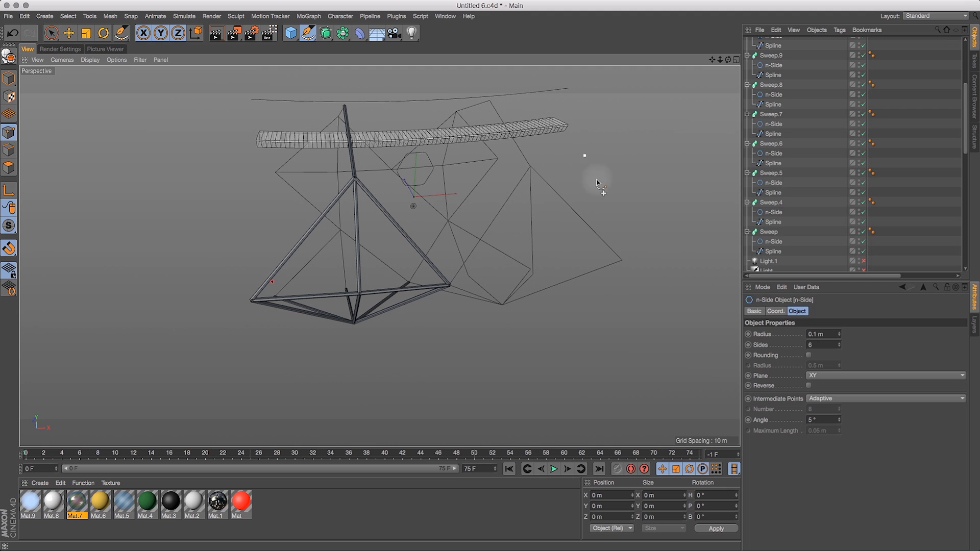
drag(729, 60, 644, 151)
drag(740, 57, 425, 299)
drag(726, 60, 458, 213)
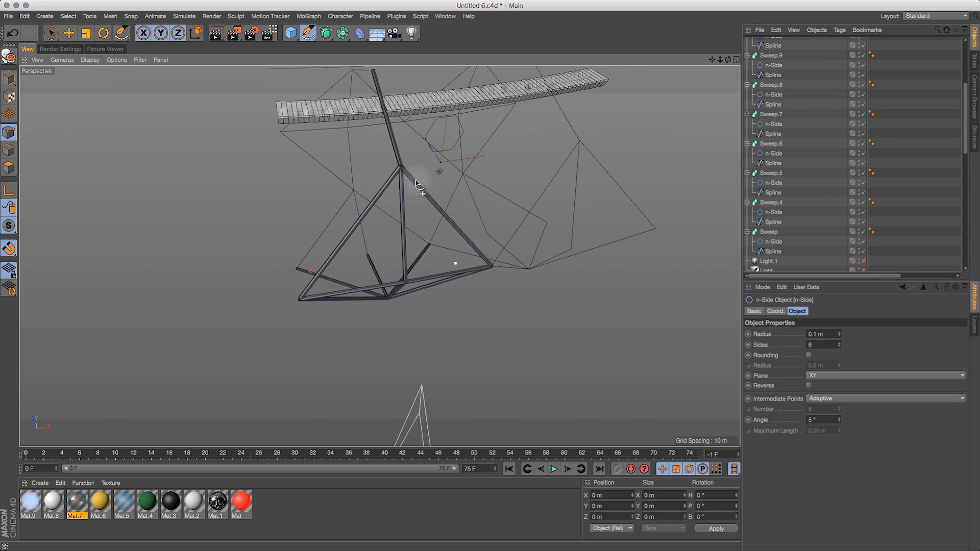
mouse_move(731, 61)
mouse_down()
mouse_move(750, 42)
mouse_move(721, 57)
mouse_move(667, 19)
mouse_move(673, 2)
mouse_move(685, 38)
mouse_move(648, 74)
mouse_move(721, 74)
mouse_move(731, 54)
mouse_move(757, 50)
mouse_move(685, 74)
mouse_move(716, 68)
mouse_move(703, 47)
mouse_move(714, 51)
mouse_up()
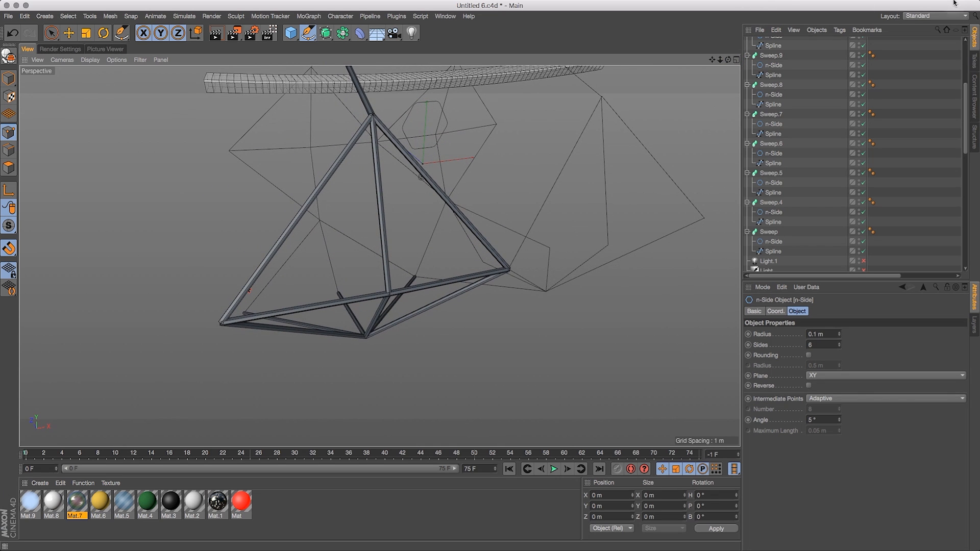
Select the n-Side profiles of all twelve strut Sweeps and set their sides to 24
drag(965, 93, 963, 51)
click(900, 47)
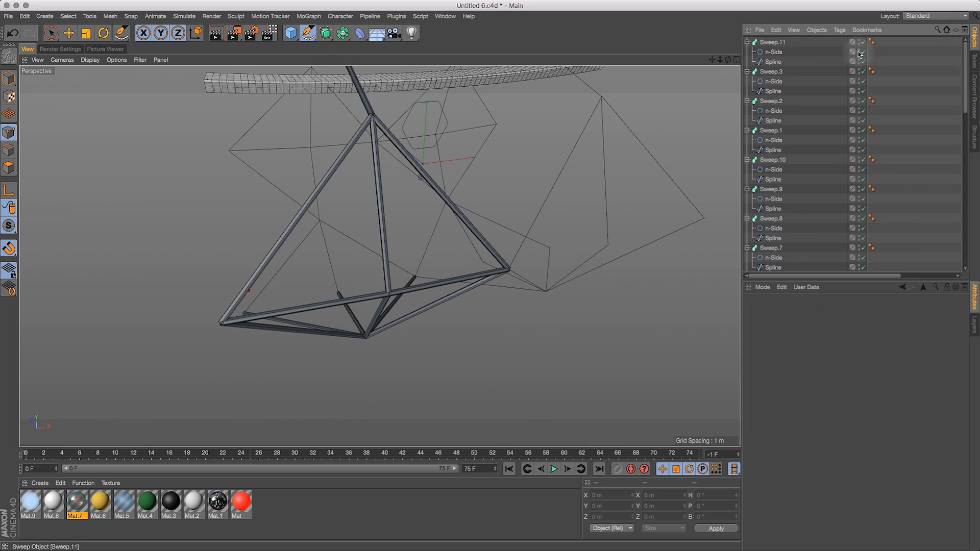
click(773, 52)
super+click(773, 81)
super+click(773, 111)
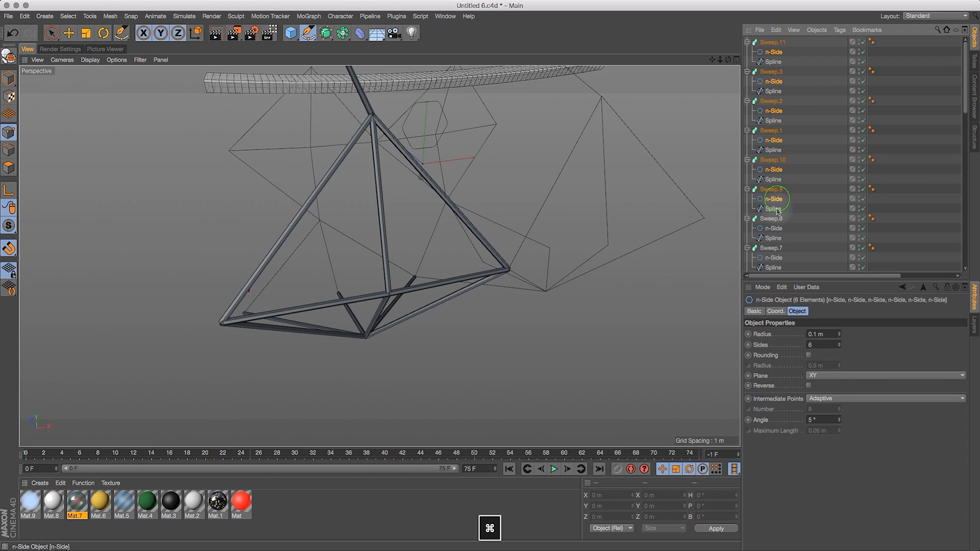
super+click(774, 258)
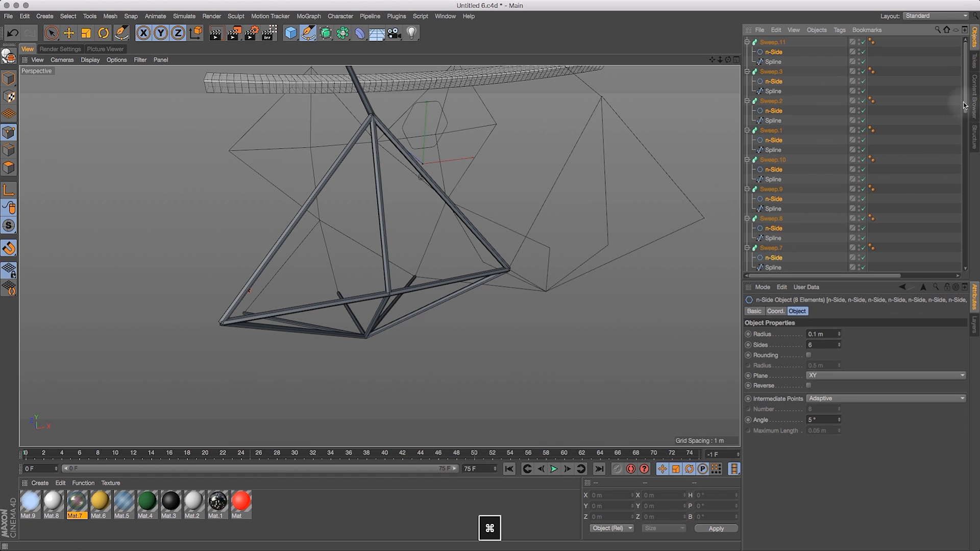
scroll(963, 106, down, 5)
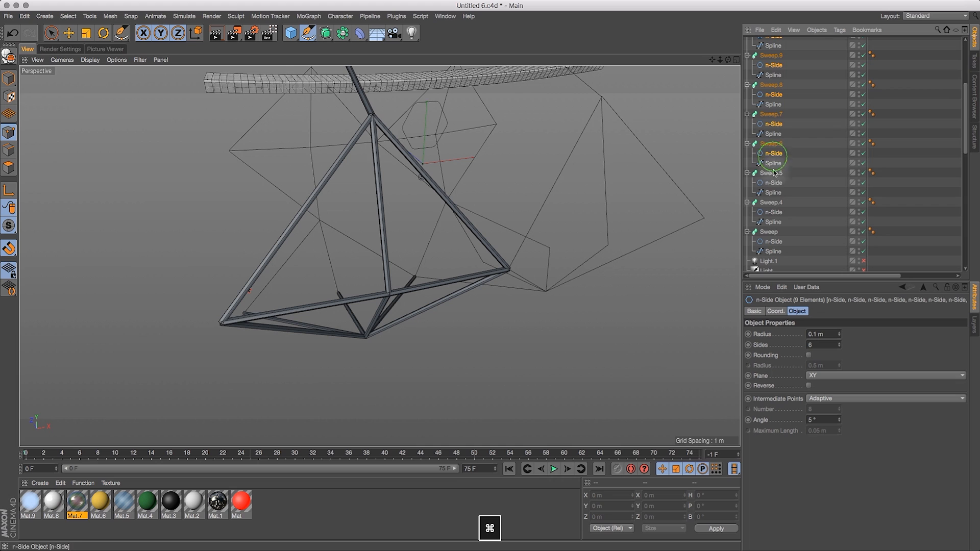
super+click(774, 184)
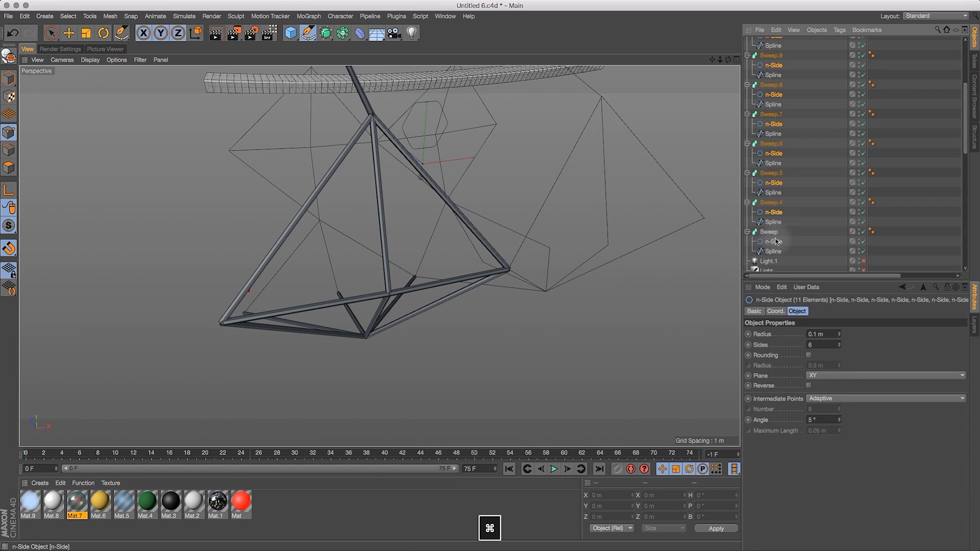
double_click(826, 347)
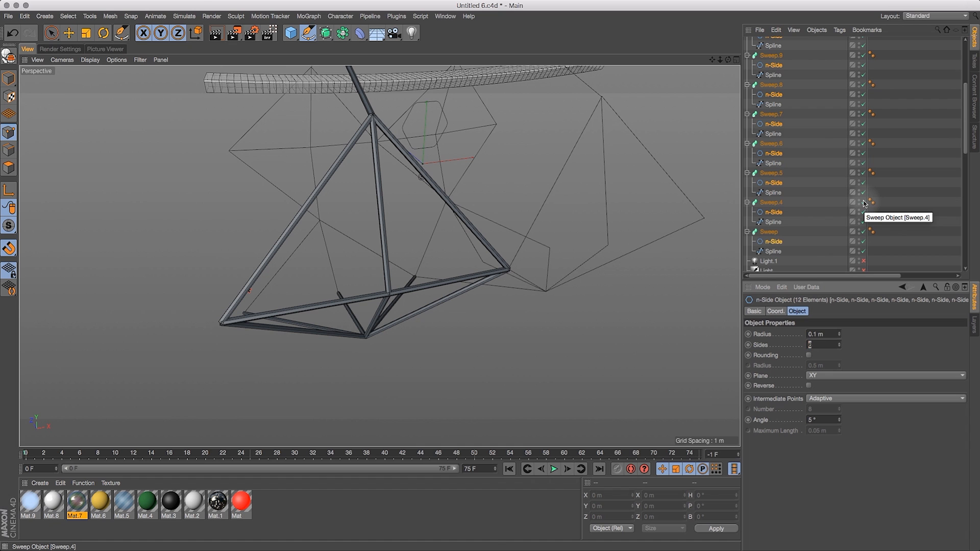
key(Return)
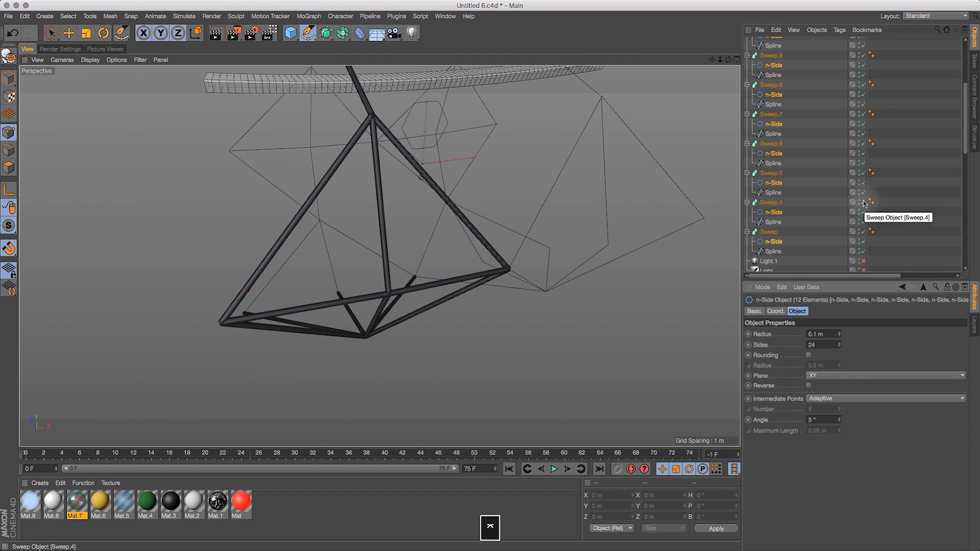
Set the selected n-Side profiles to 18 sides and their adaptive intermediate points angle to 1°
drag(728, 60, 724, 96)
drag(728, 61, 761, 117)
drag(818, 341, 770, 298)
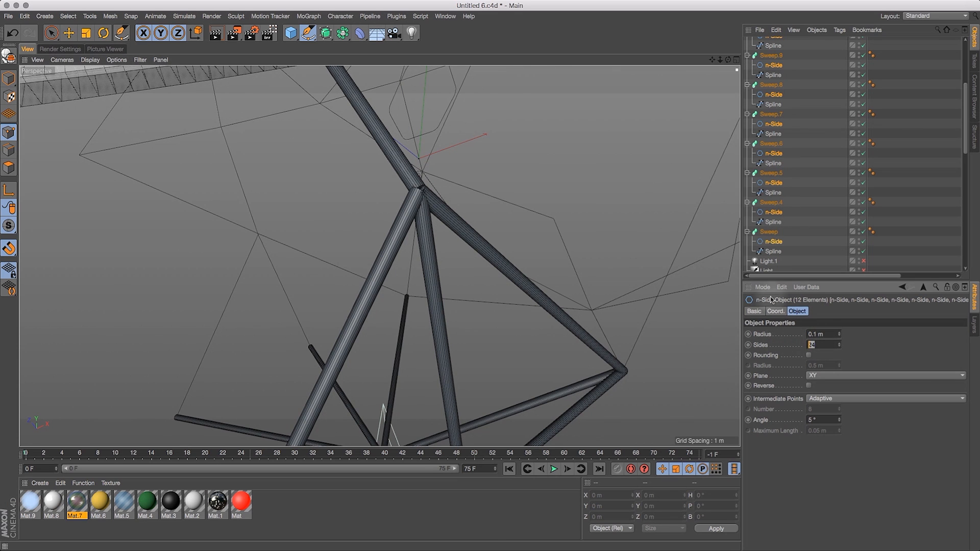
text(18)
key(Return)
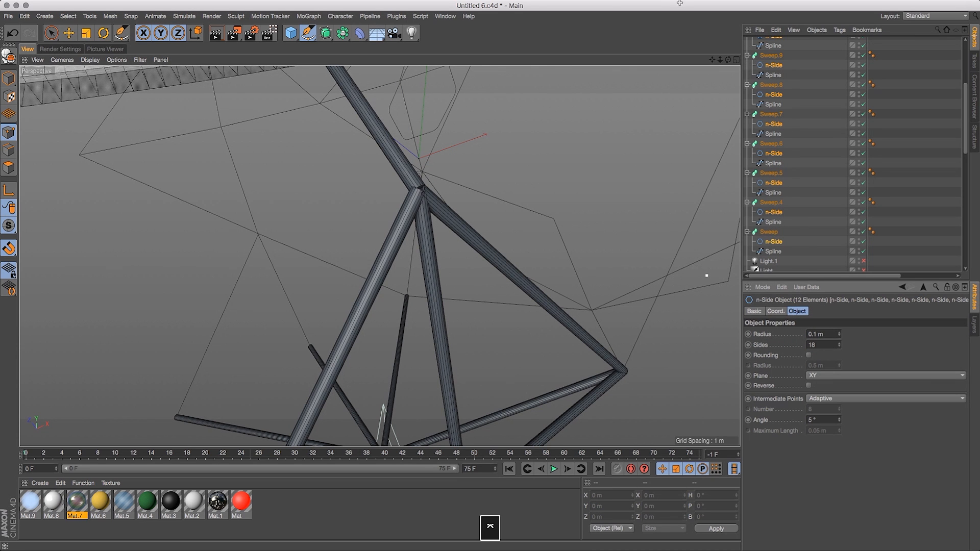
mouse_move(721, 61)
mouse_down()
mouse_move(813, 50)
mouse_move(791, 62)
mouse_move(713, 63)
mouse_move(822, 1)
mouse_move(825, 11)
mouse_move(684, 94)
mouse_move(715, 78)
mouse_move(719, 59)
mouse_move(693, 77)
mouse_move(773, 56)
mouse_move(754, 69)
mouse_move(726, 66)
mouse_move(736, 63)
mouse_up()
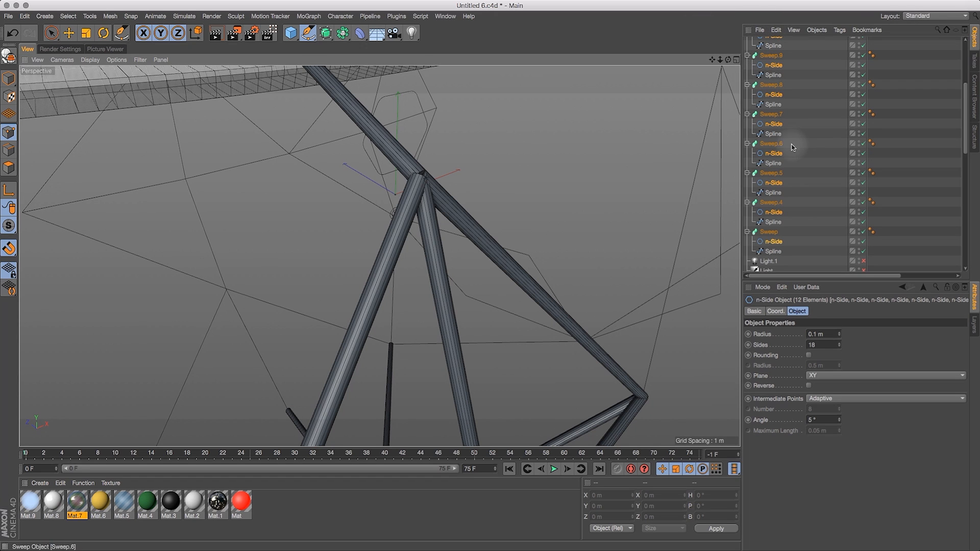
click(823, 419)
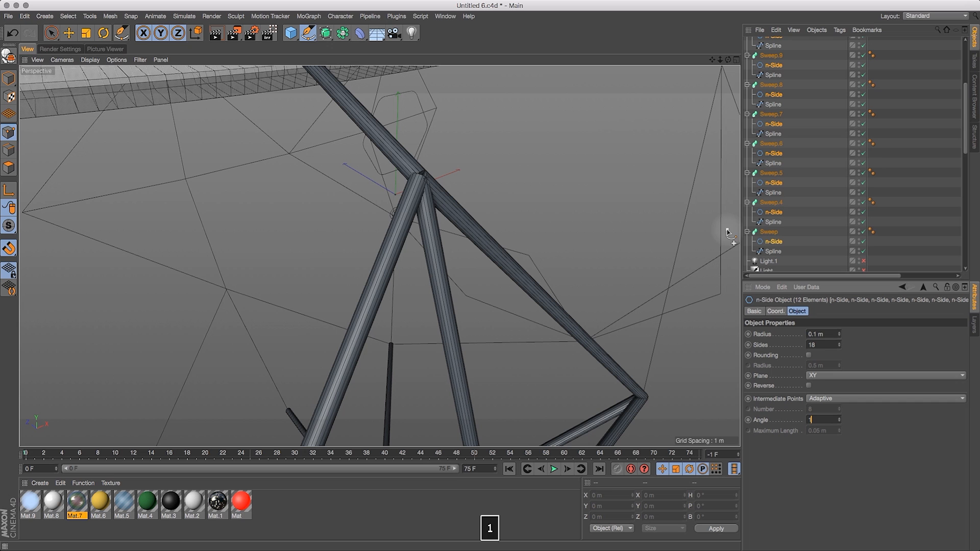
drag(728, 60, 714, 75)
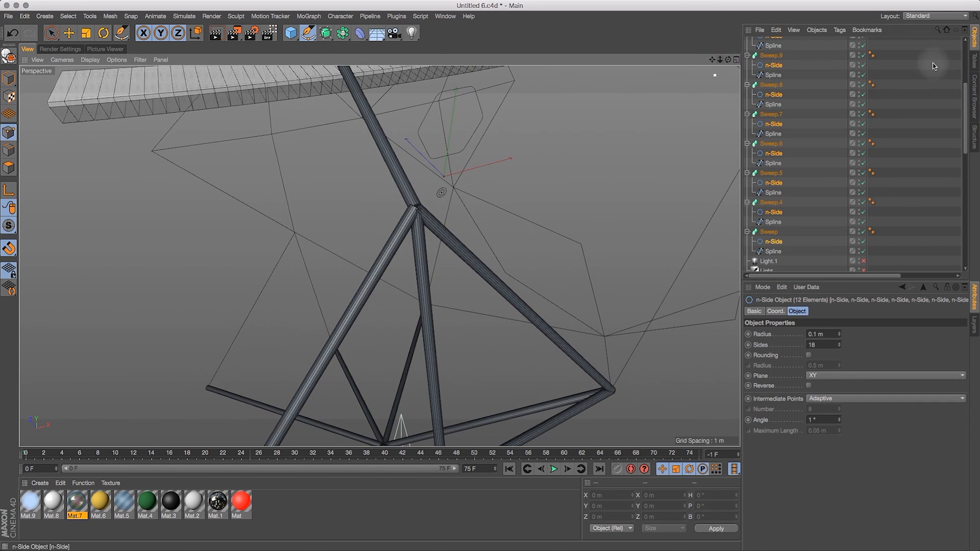
Group all twelve strut Sweeps with their children under one null and name it Frames
drag(966, 95, 968, 44)
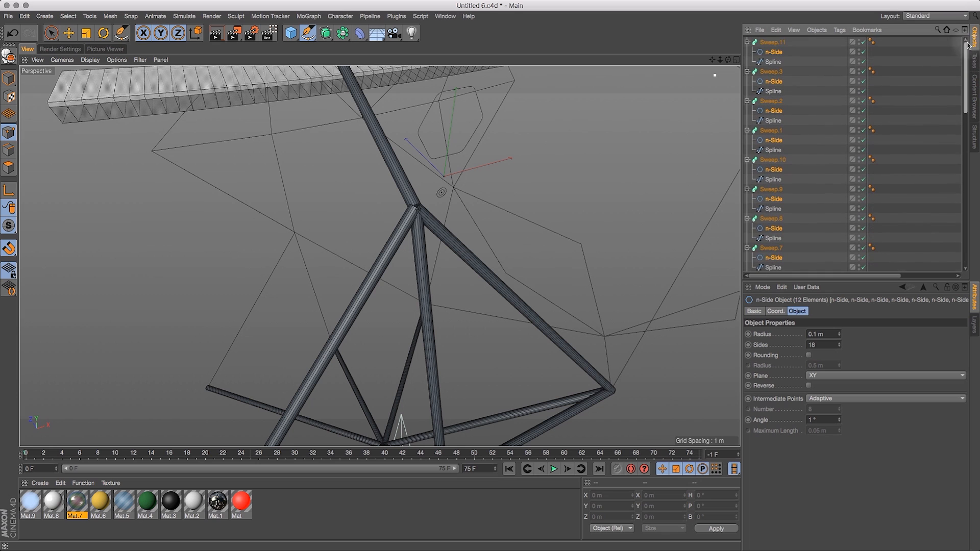
click(773, 43)
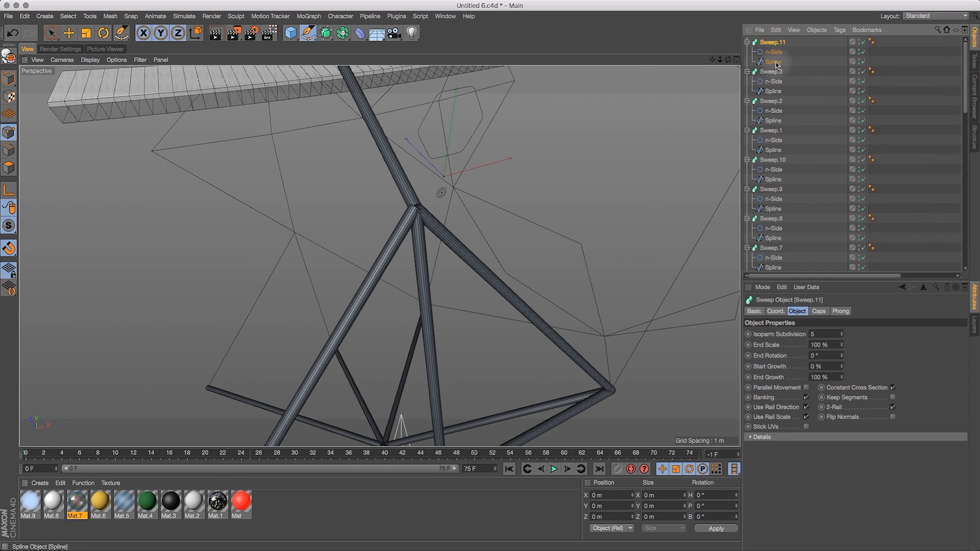
click(773, 62)
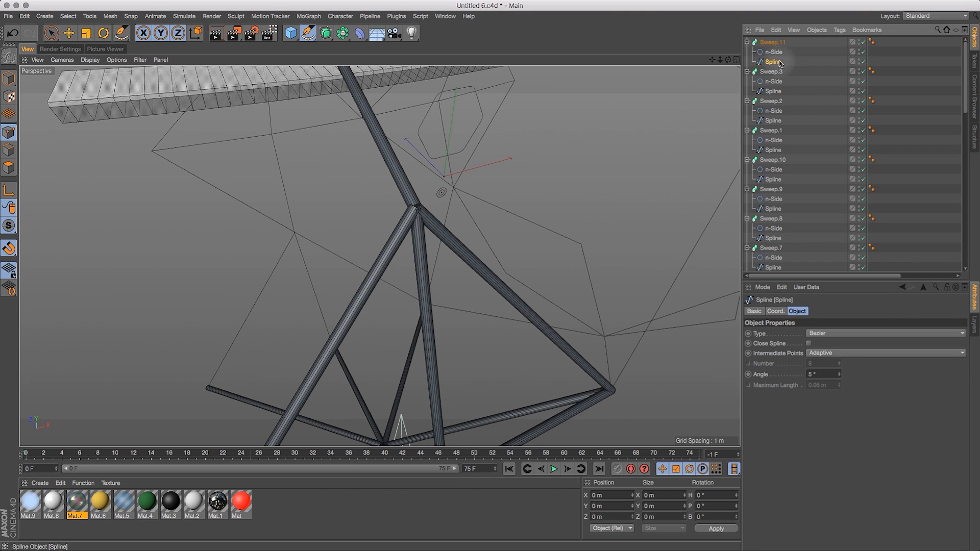
click(773, 44)
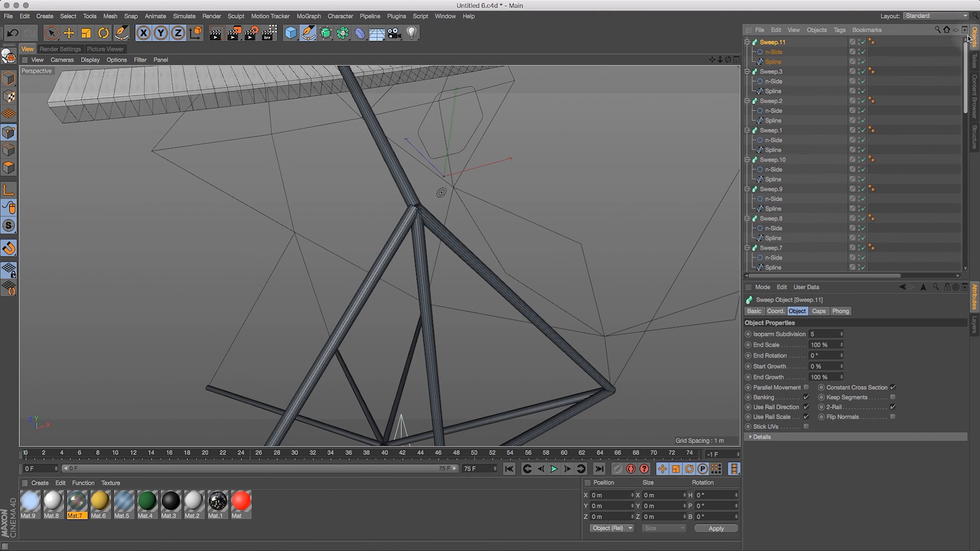
drag(802, 41, 770, 214)
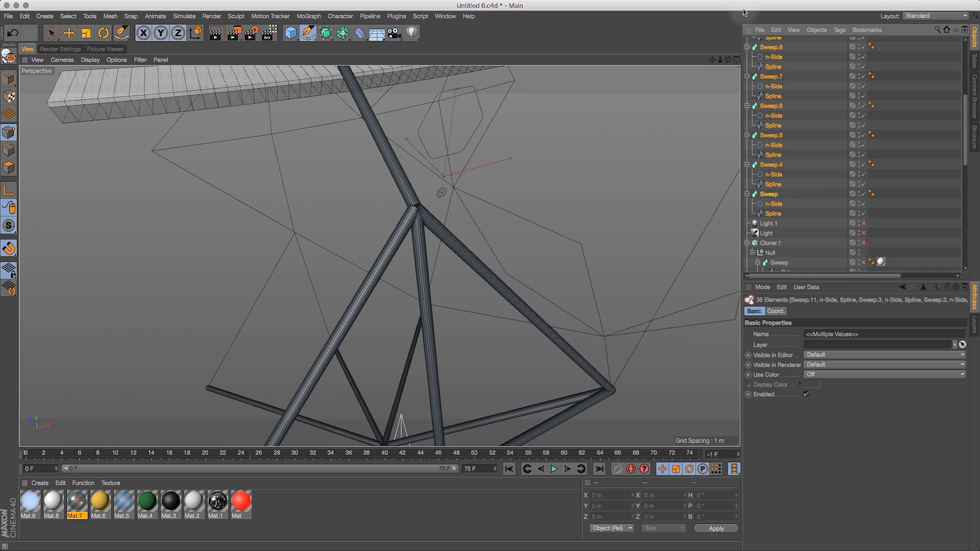
key(alt+g)
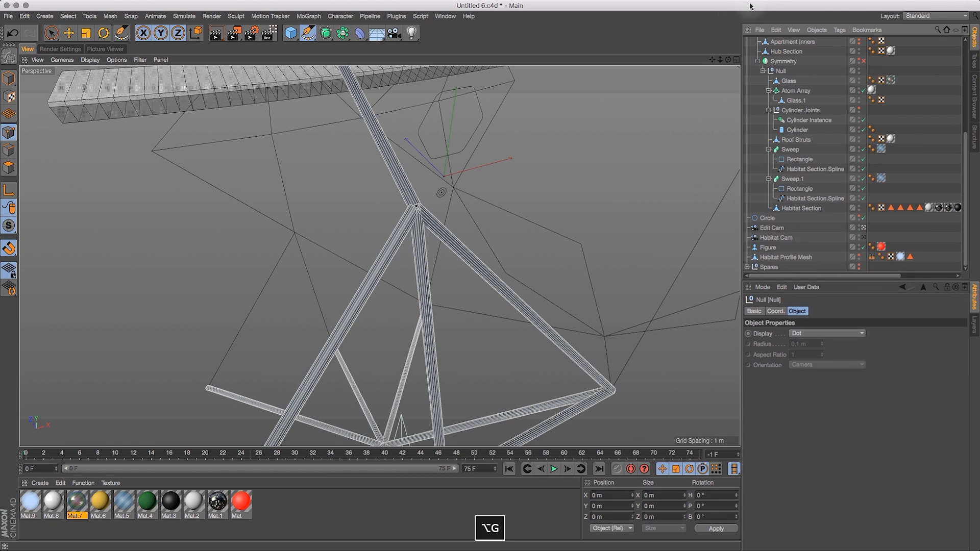
click(964, 51)
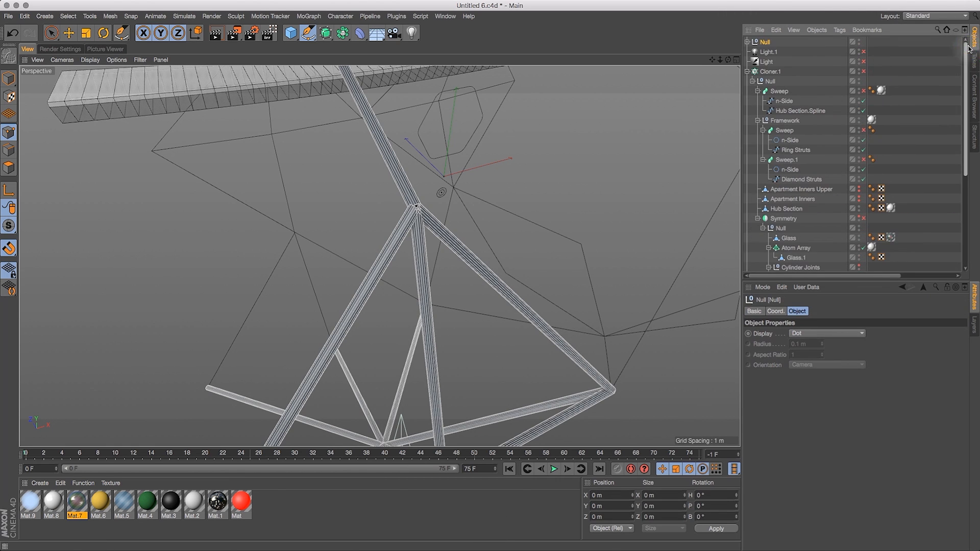
double_click(765, 42)
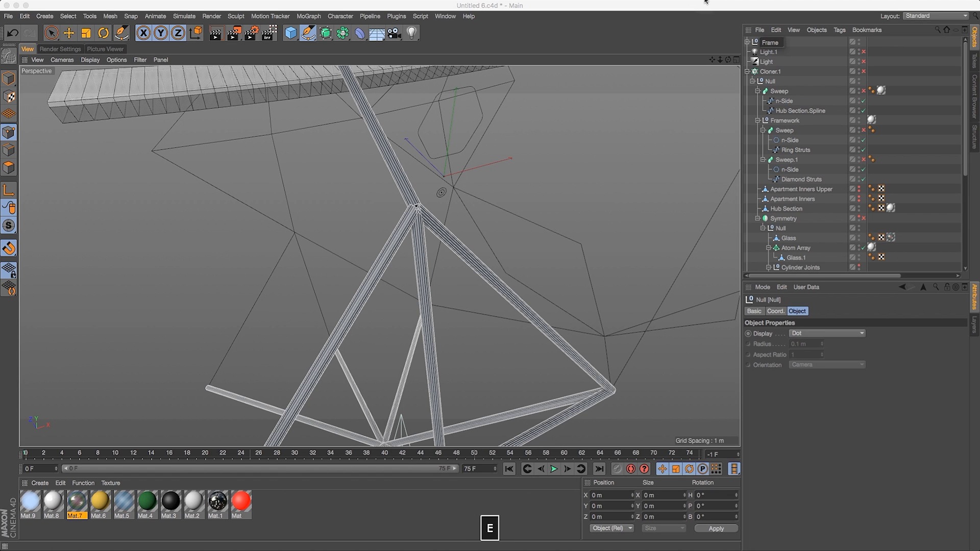
key(Return)
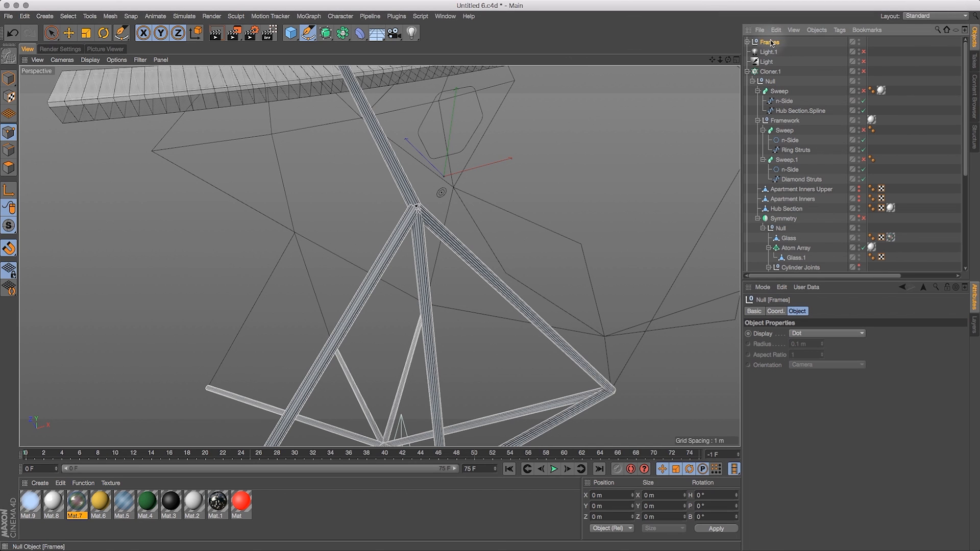
Make a polygon copy of the Frames group with Current State to Object, and check its strut and cap objects
click(817, 31)
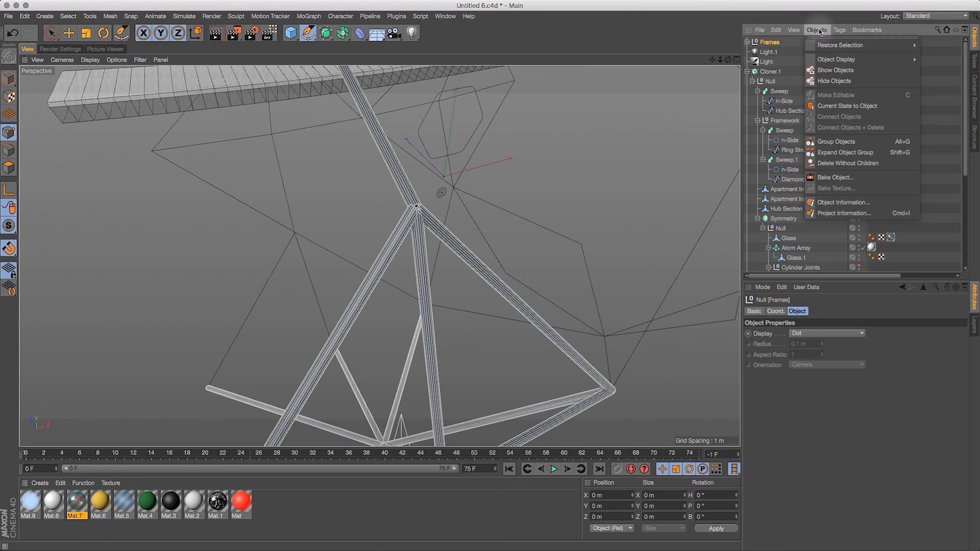
click(847, 106)
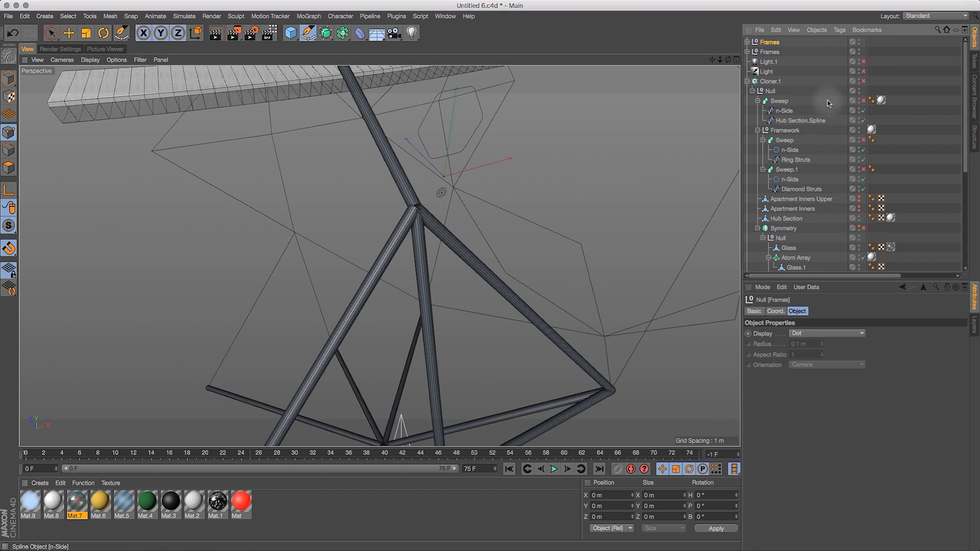
click(747, 52)
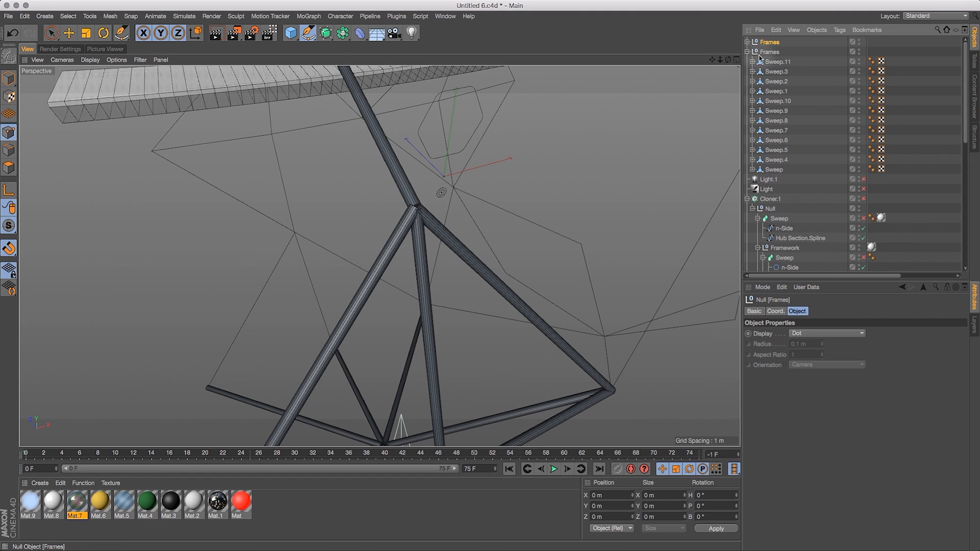
click(752, 62)
click(778, 63)
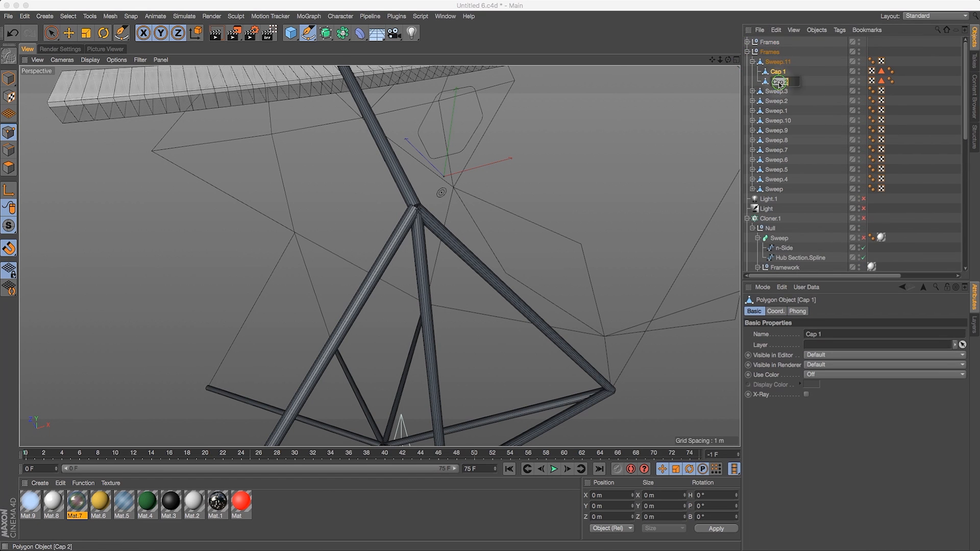
click(775, 111)
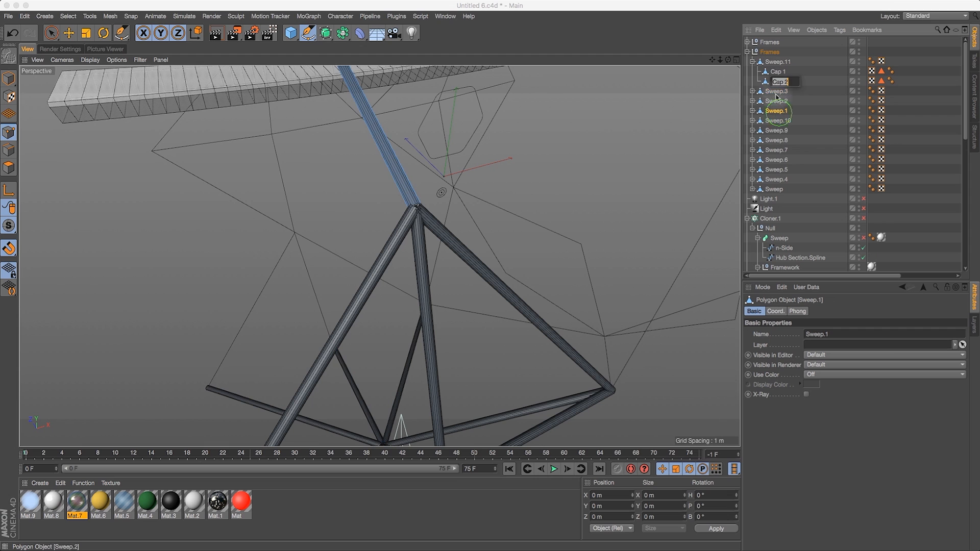
click(747, 52)
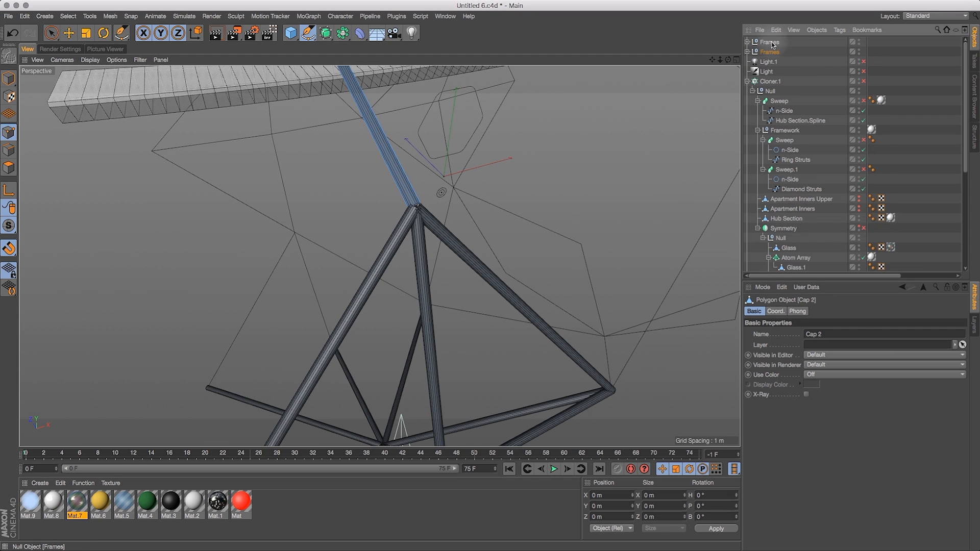
Hide the original Frames group in the editor and renderer, and store it inside the Spares group
click(770, 43)
alt+click(858, 42)
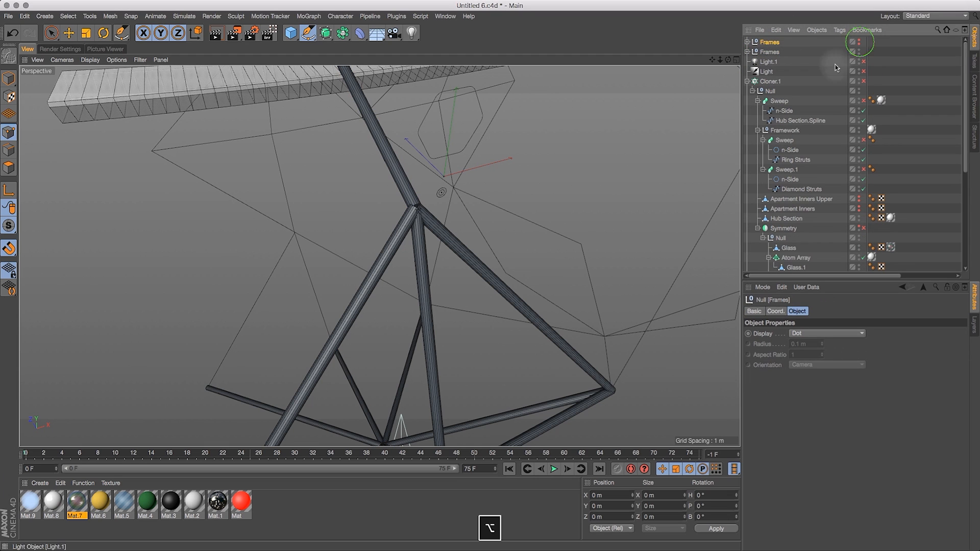
drag(811, 256, 773, 268)
click(747, 257)
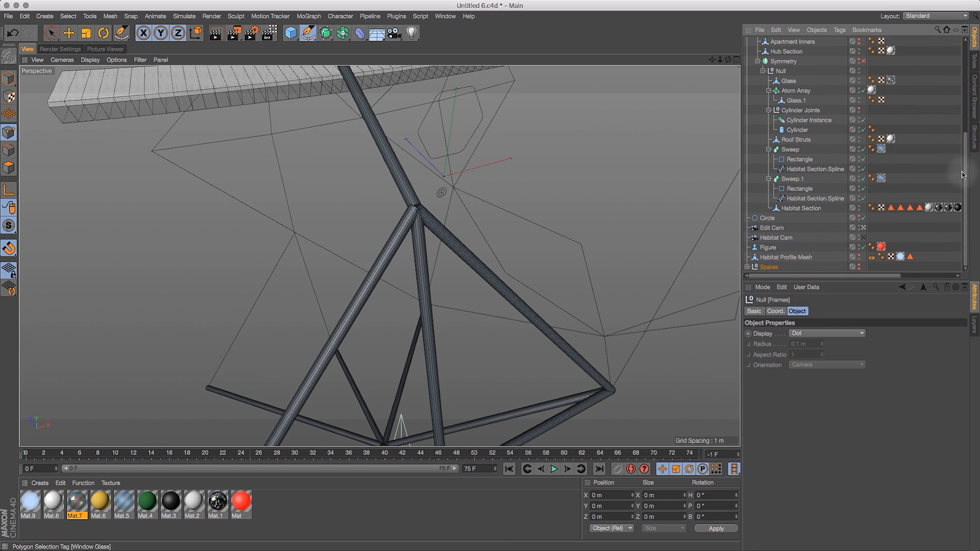
drag(967, 140, 964, 40)
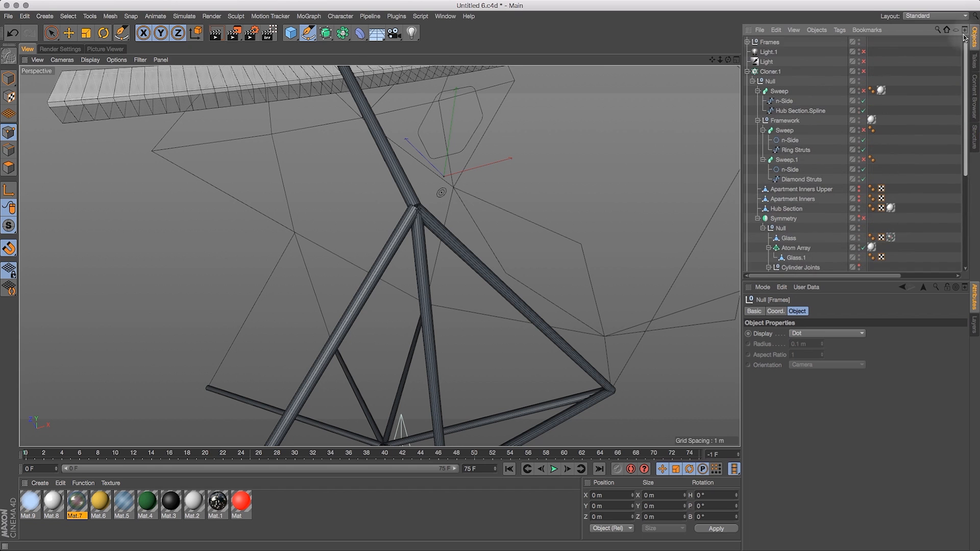
Unfold the object hierarchy to list the Cap 1 and Cap 2 objects under every strut in the polygon Frames group
click(771, 43)
click(747, 42)
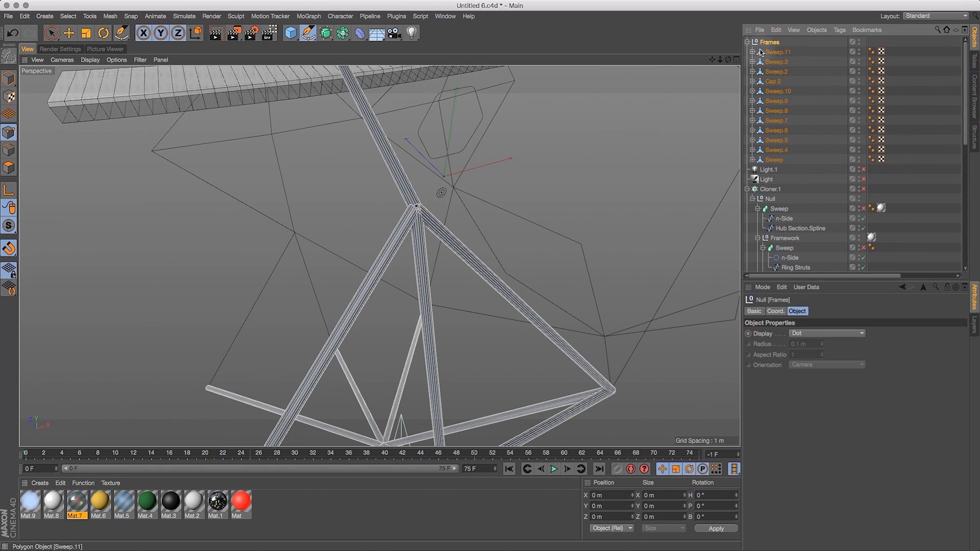
click(752, 52)
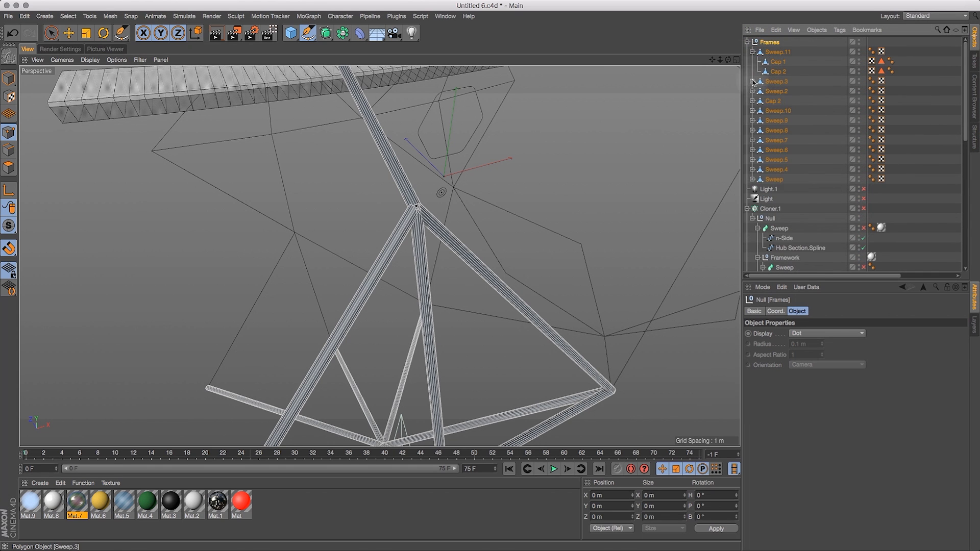
click(752, 81)
click(752, 111)
click(794, 29)
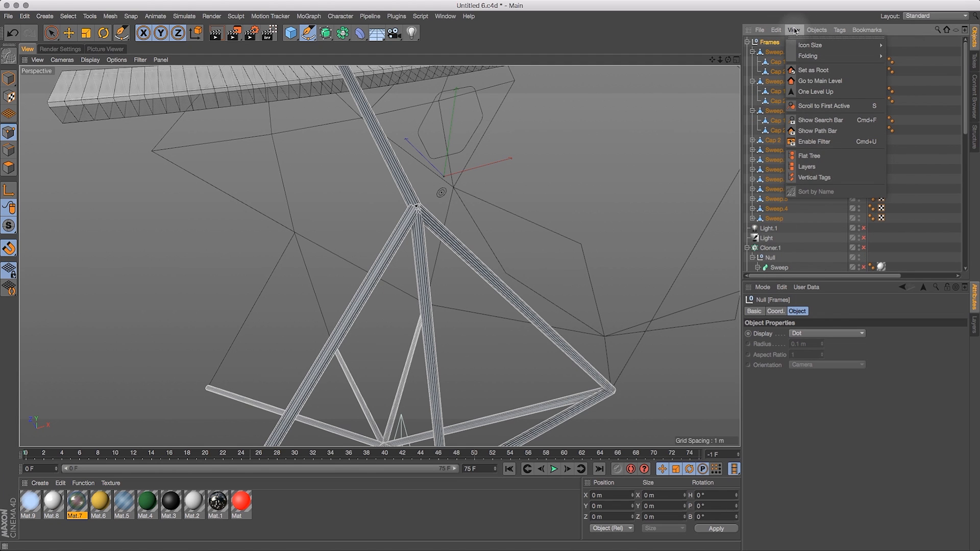
mouse_move(813, 56)
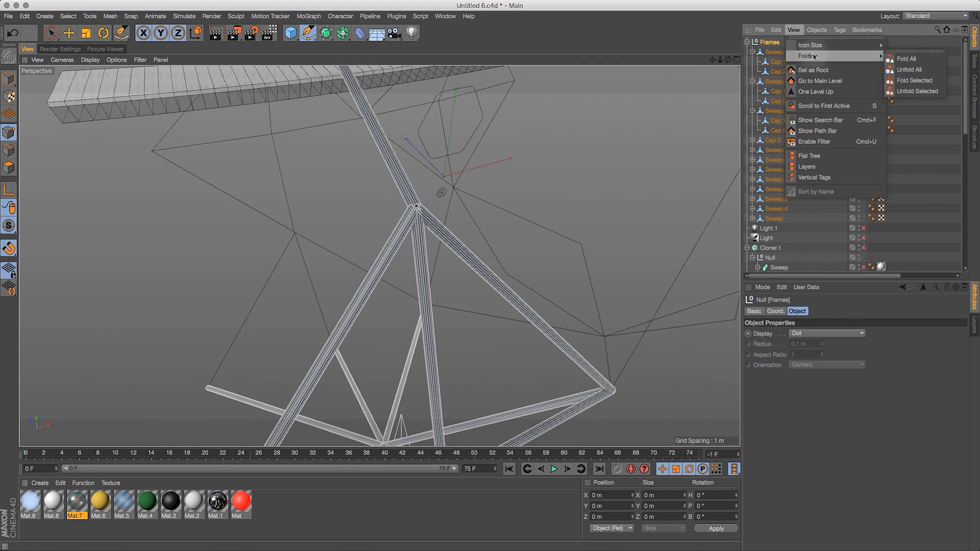
click(917, 71)
Select every Cap 1 and Cap 2 object nested under the struts in the polygon Frames group and delete them
mouse_move(966, 70)
mouse_down()
mouse_move(971, 77)
mouse_move(965, 66)
mouse_up()
drag(778, 68, 781, 100)
shift+drag(796, 60, 785, 249)
drag(963, 89, 965, 107)
super+drag(785, 164, 783, 192)
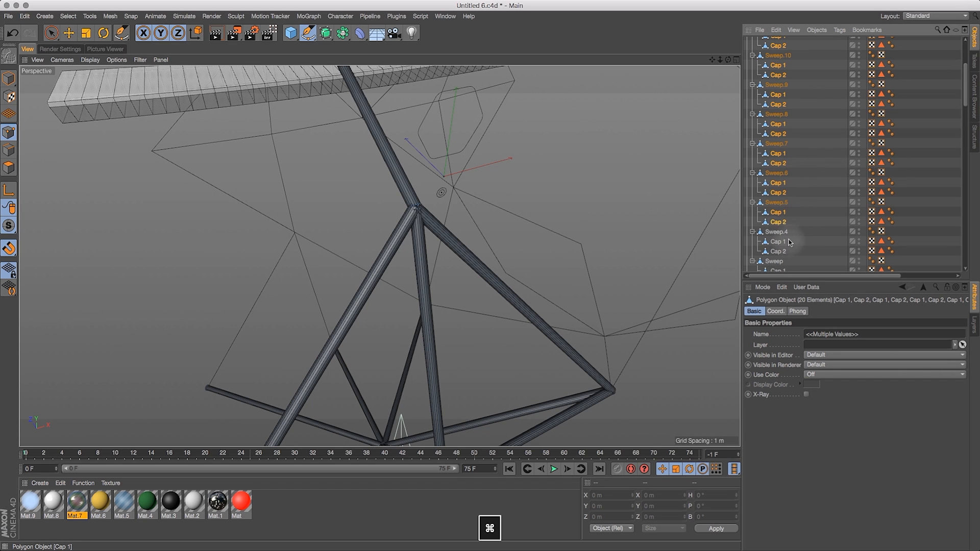
drag(966, 88, 965, 106)
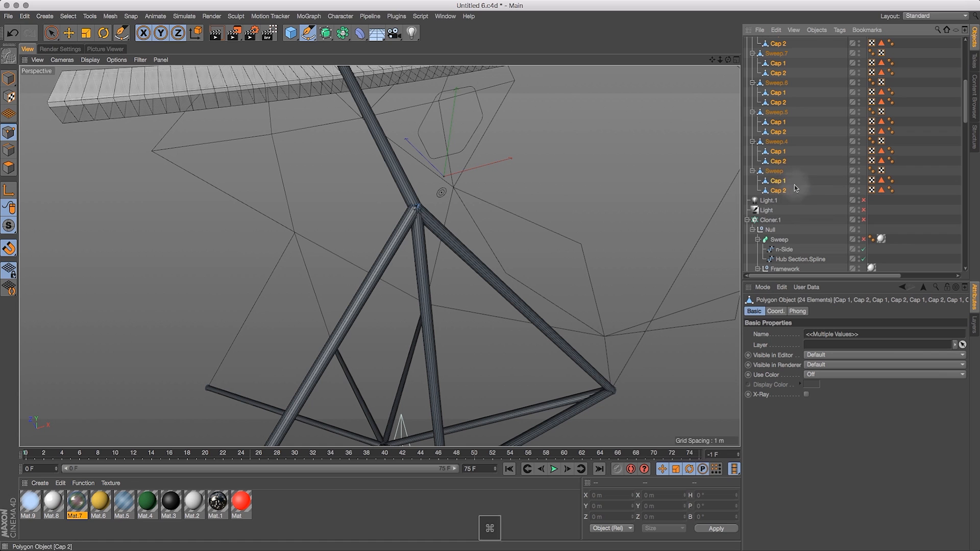
key(BackSpace)
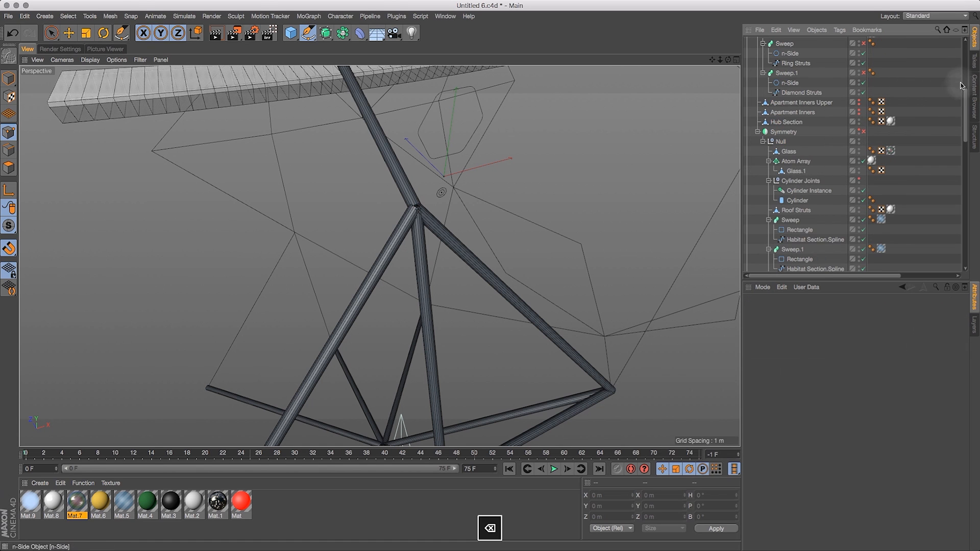
drag(964, 84, 961, 31)
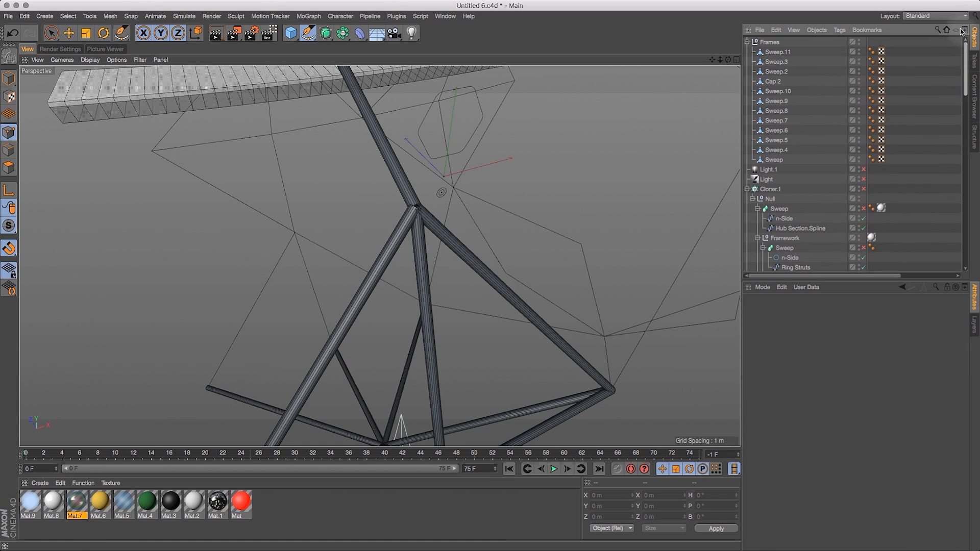
Select the four struts along the framework's central line: Cap 2, Sweep.10, Sweep.7 and the lower Sweep.3
click(776, 53)
click(776, 62)
click(776, 101)
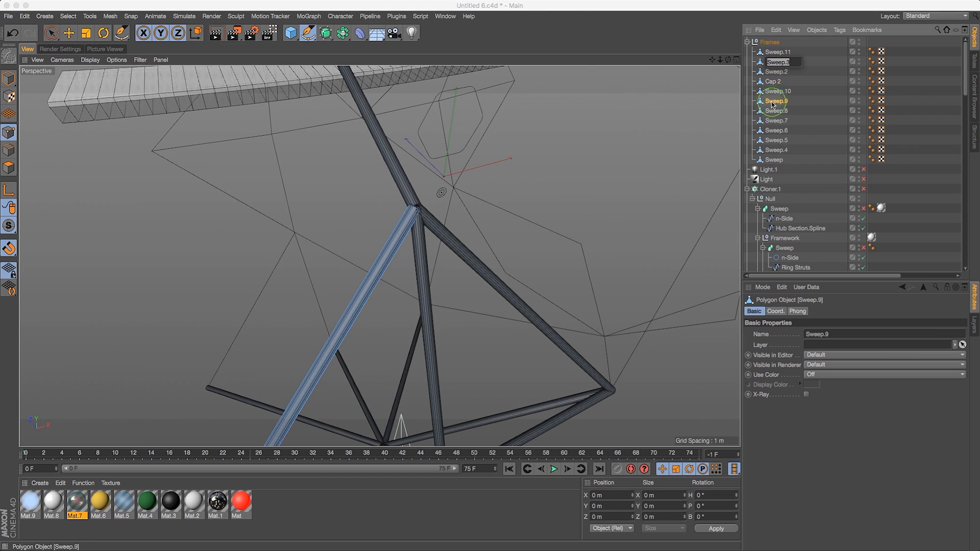
mouse_move(719, 62)
mouse_down()
mouse_move(748, 61)
mouse_move(688, 29)
mouse_move(694, 45)
mouse_move(731, 58)
mouse_up()
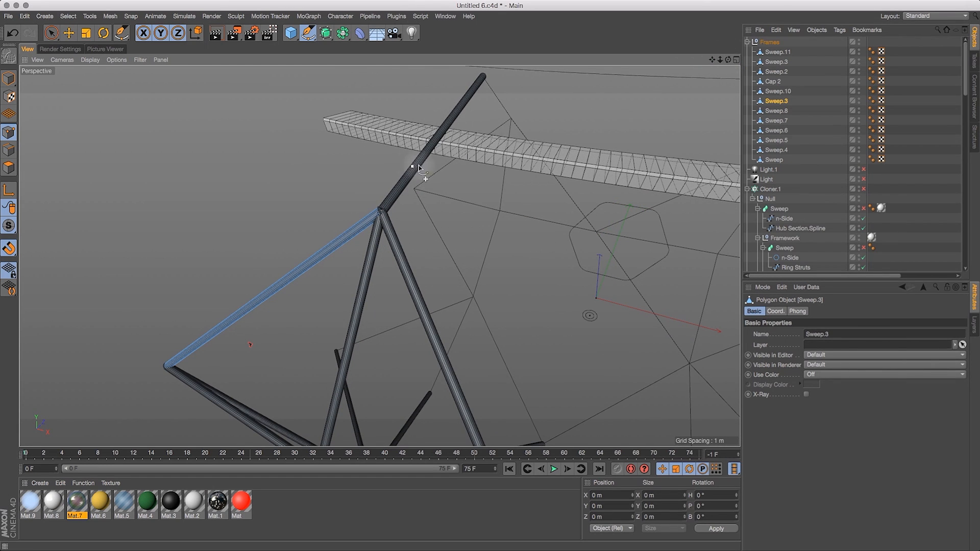
drag(720, 60, 720, 60)
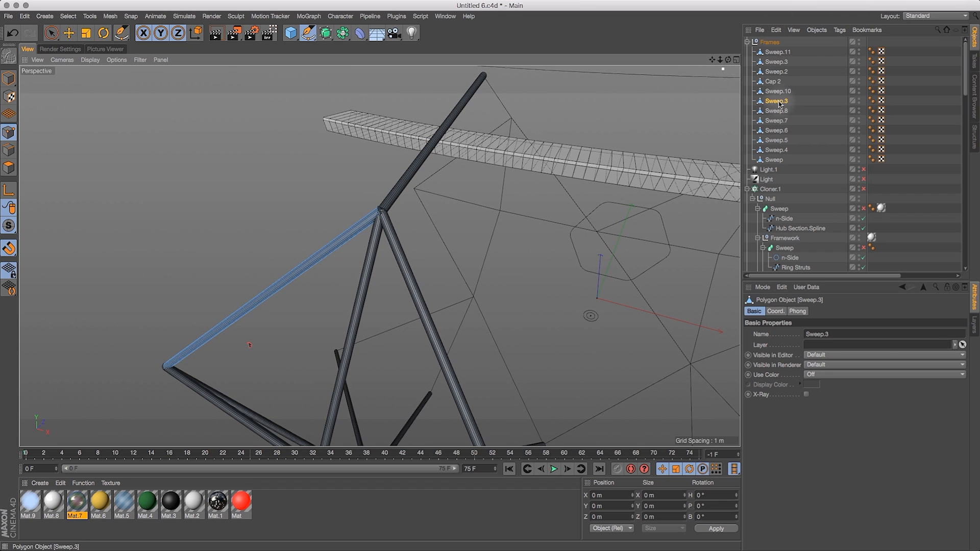
click(768, 52)
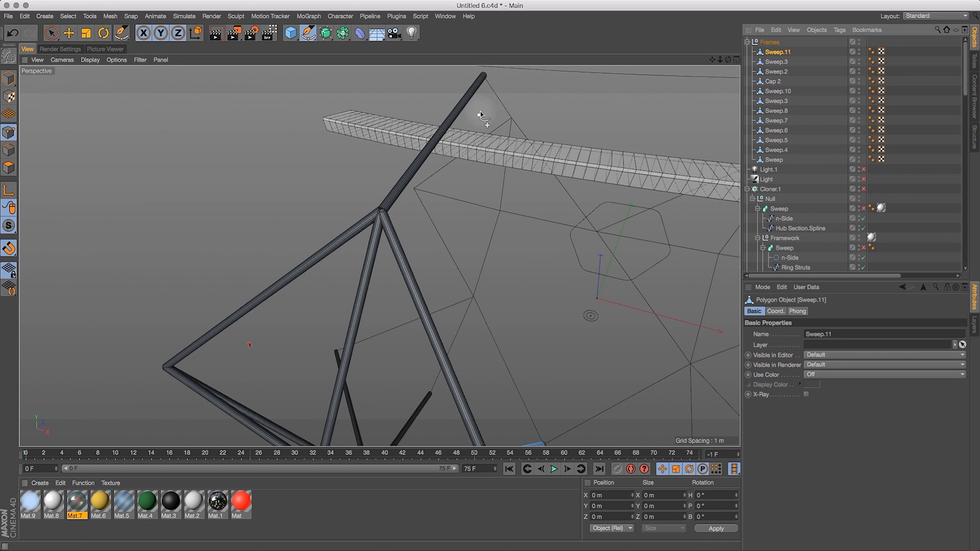
click(68, 33)
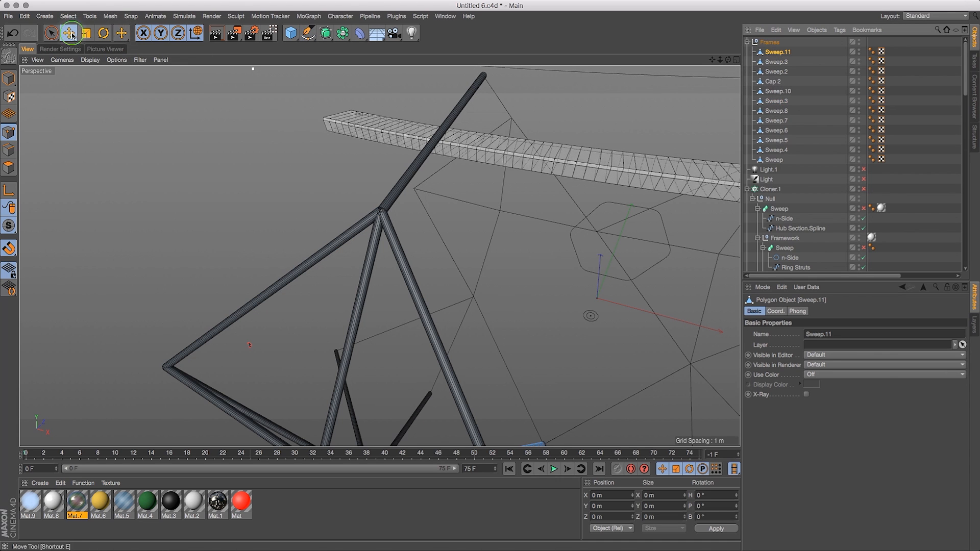
click(461, 104)
drag(728, 60, 694, 79)
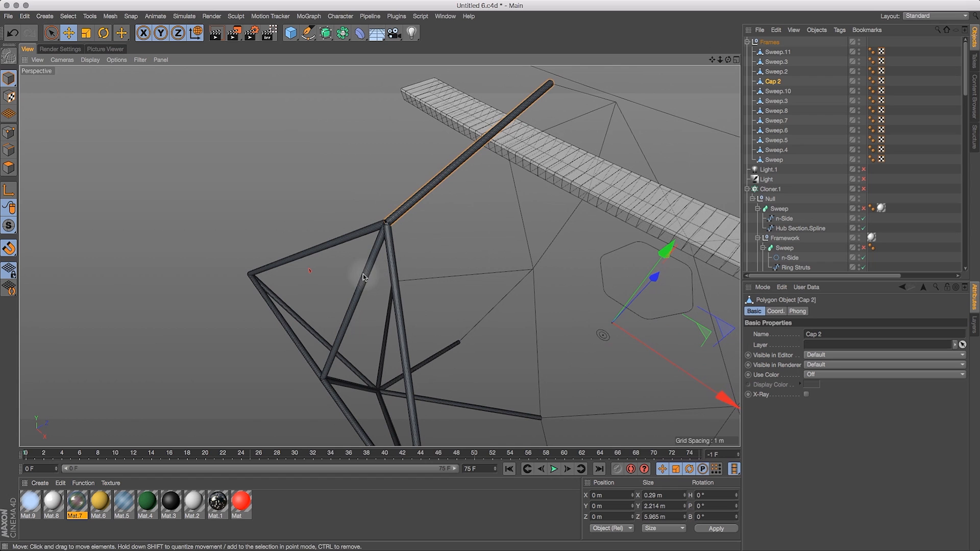
shift+click(367, 285)
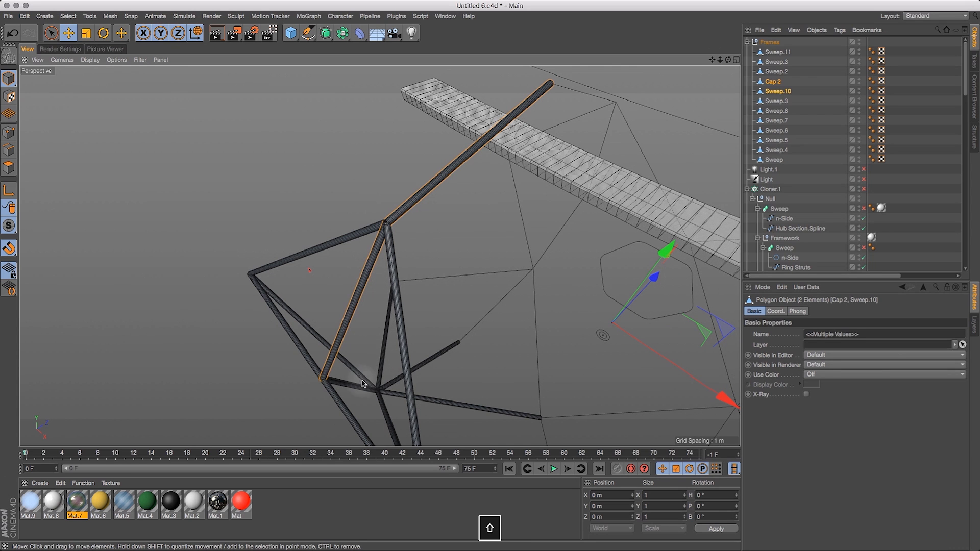
shift+click(432, 360)
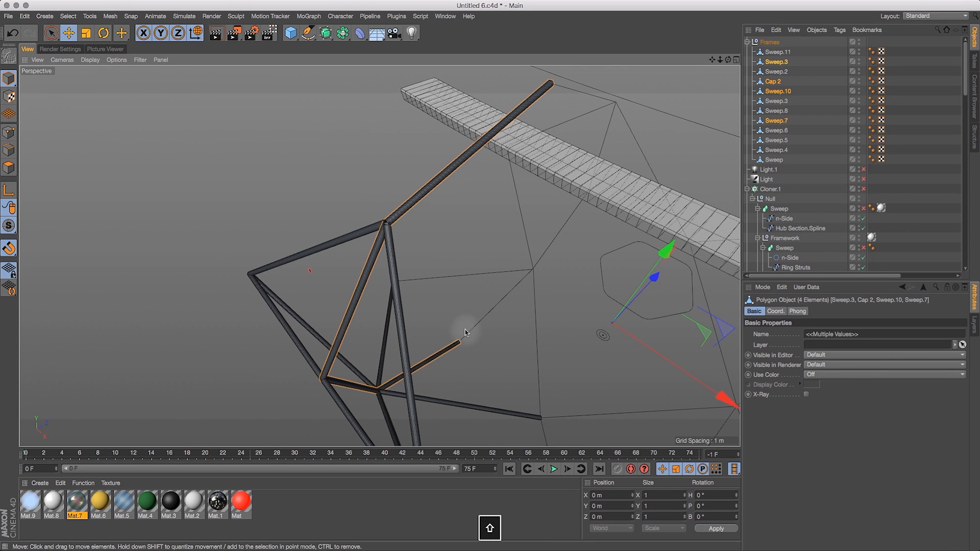
Select all polygons of the four central struts and extrude them outward by about 0.09 m
drag(728, 60, 677, 82)
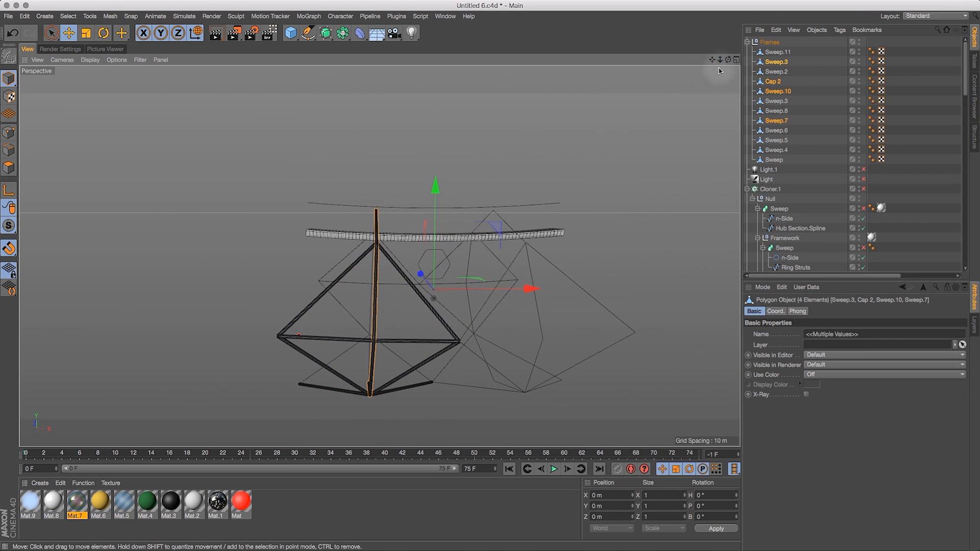
drag(728, 59, 764, 56)
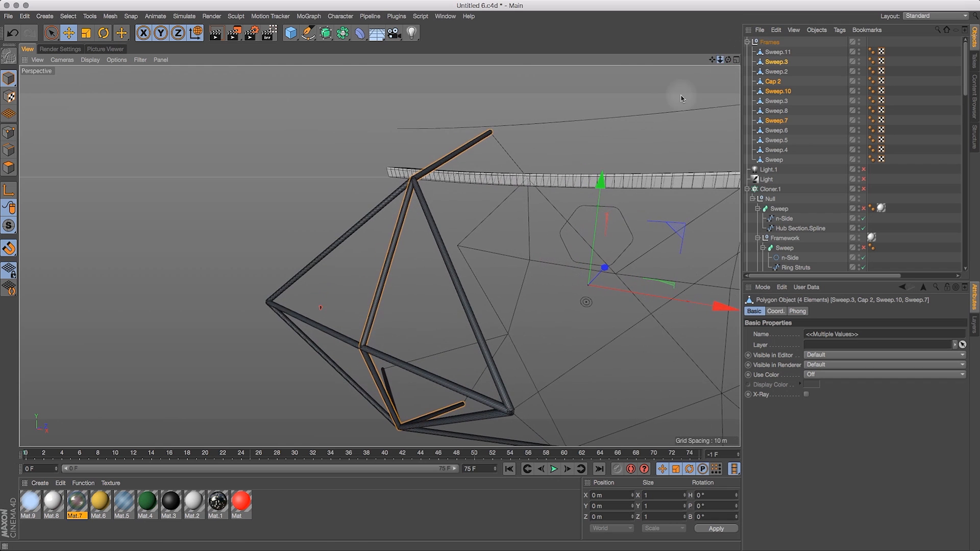
click(9, 169)
key(super+a)
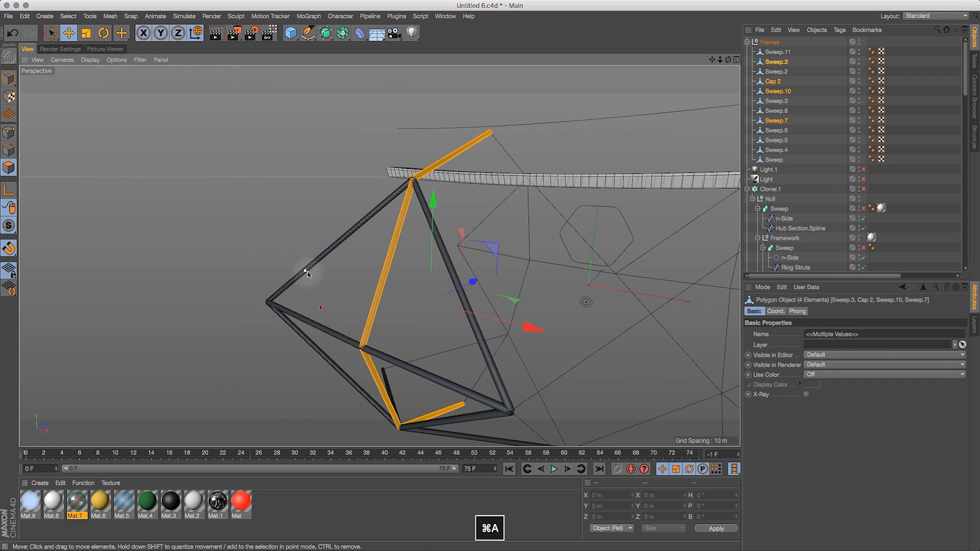
key(d)
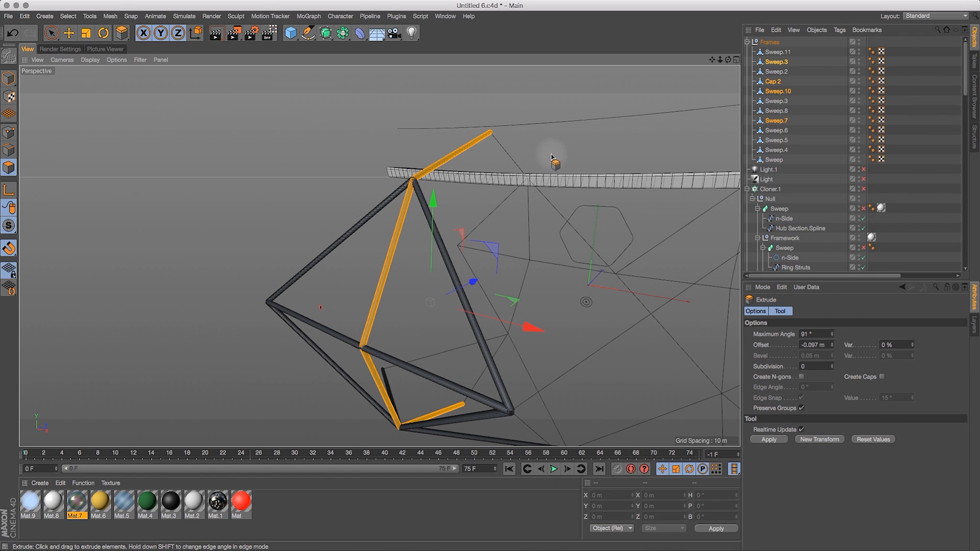
drag(532, 151, 537, 140)
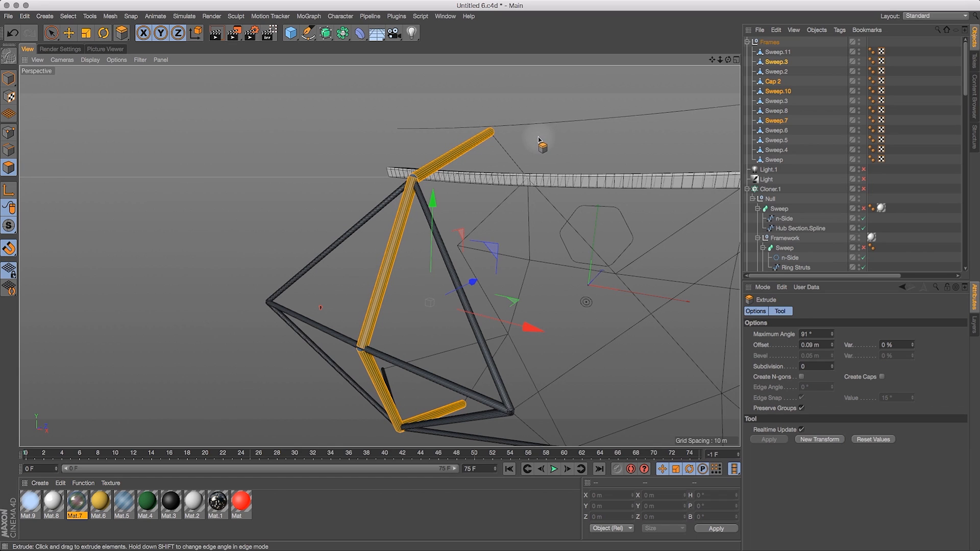
Extrude the selected polygons of the central struts outward again by about 0.03 m
drag(728, 60, 484, 99)
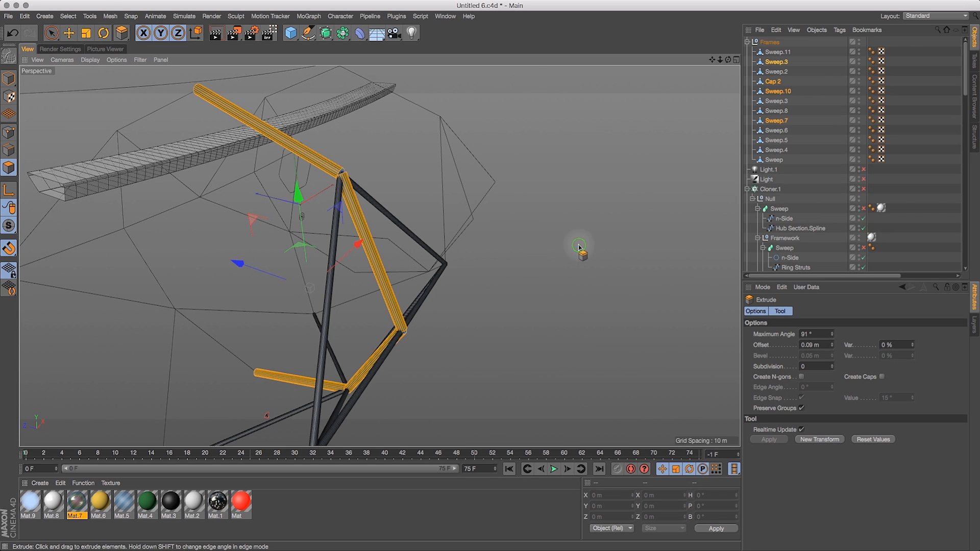
drag(581, 245, 580, 246)
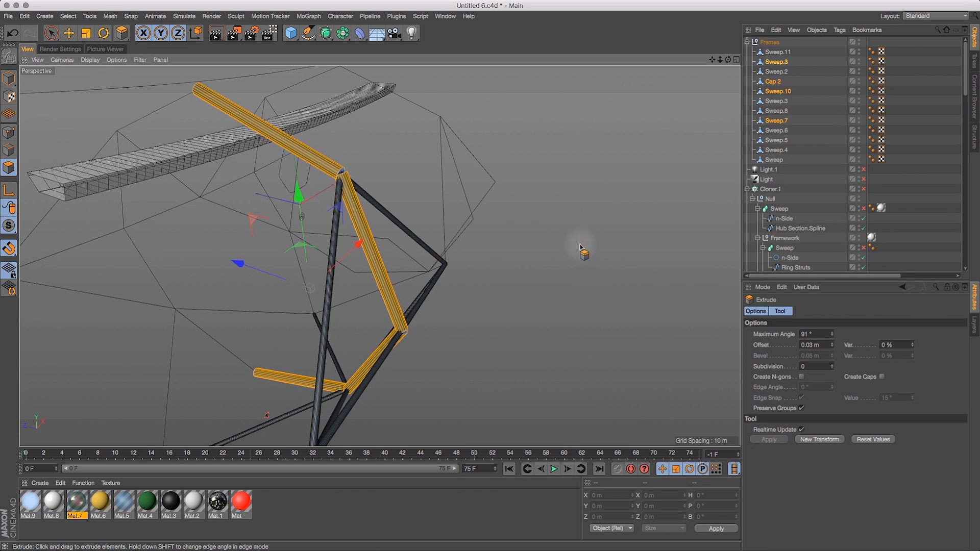
drag(727, 59, 382, 48)
mouse_move(720, 61)
mouse_down()
mouse_move(698, 68)
mouse_move(719, 94)
mouse_move(776, 17)
mouse_move(685, 59)
mouse_move(736, 45)
mouse_move(717, 57)
mouse_move(775, 56)
mouse_move(706, 57)
mouse_up()
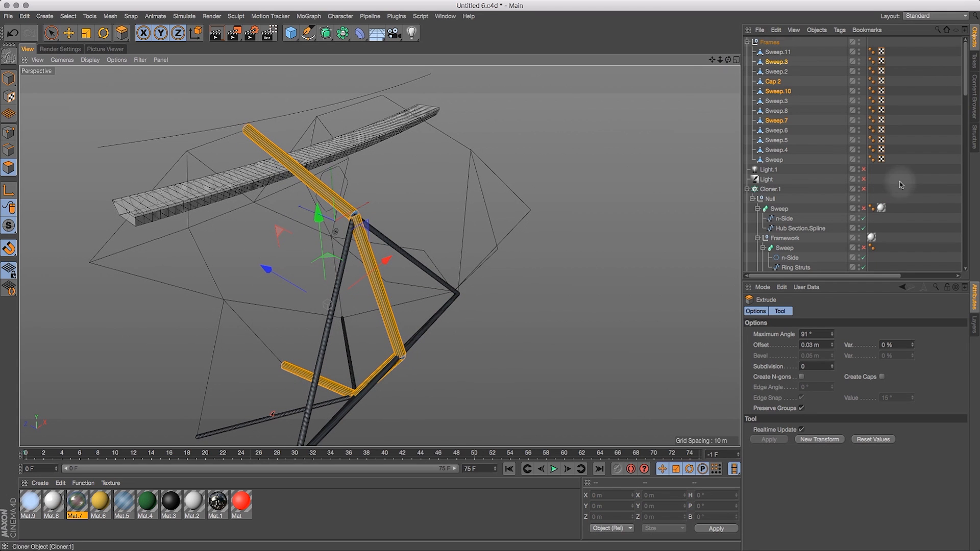
Clear the central strut selection and pick the upper left diagonal strut for polygon editing
drag(964, 92, 964, 82)
click(950, 70)
drag(720, 54, 679, 57)
drag(776, 101, 458, 171)
drag(51, 32, 86, 41)
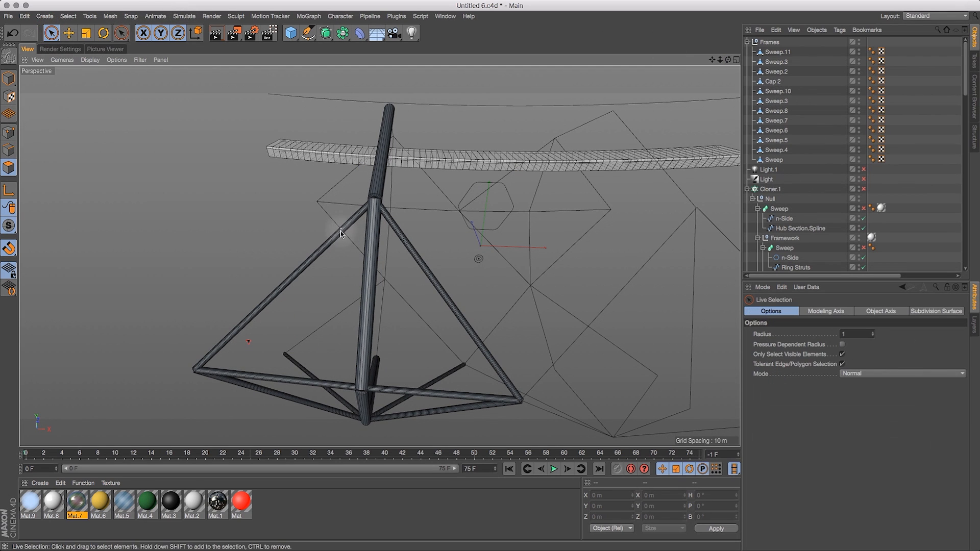
click(69, 33)
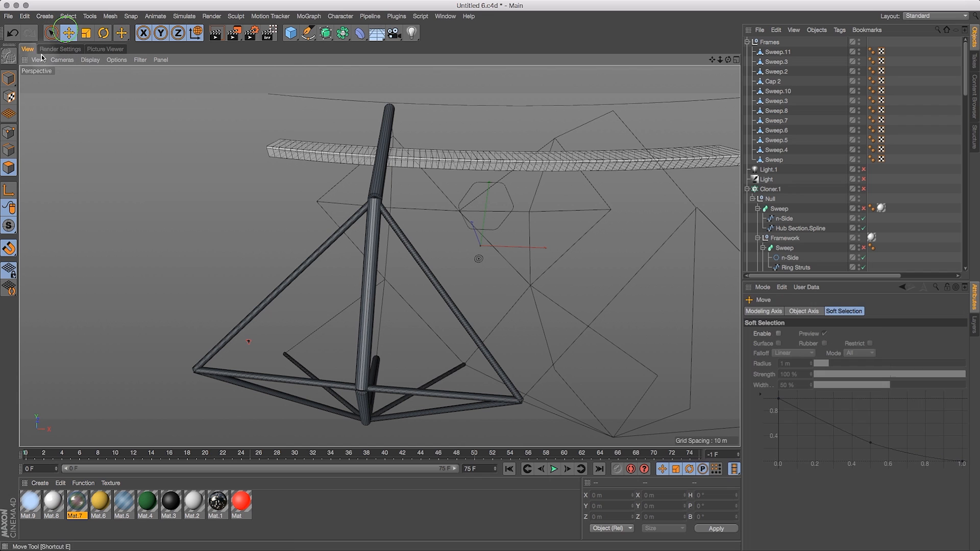
click(302, 269)
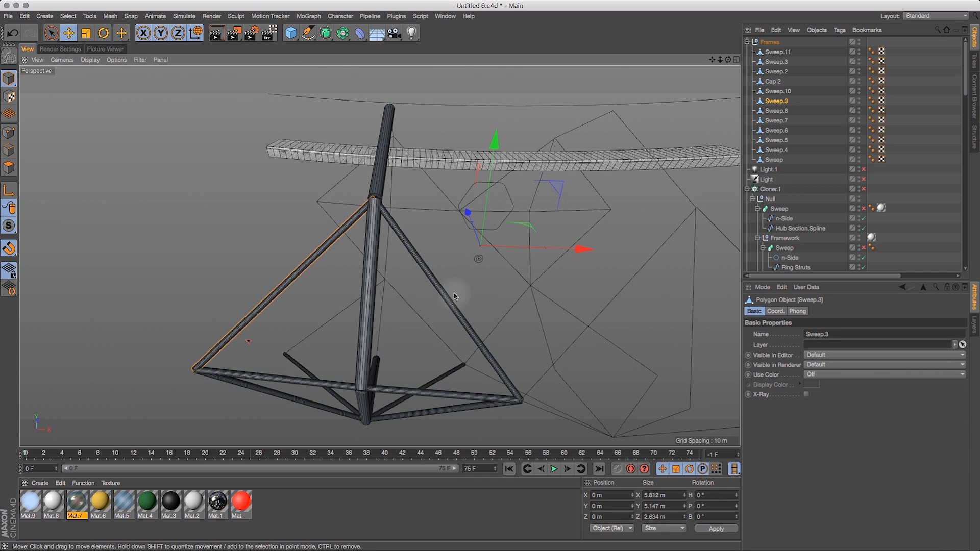
drag(724, 61, 367, 241)
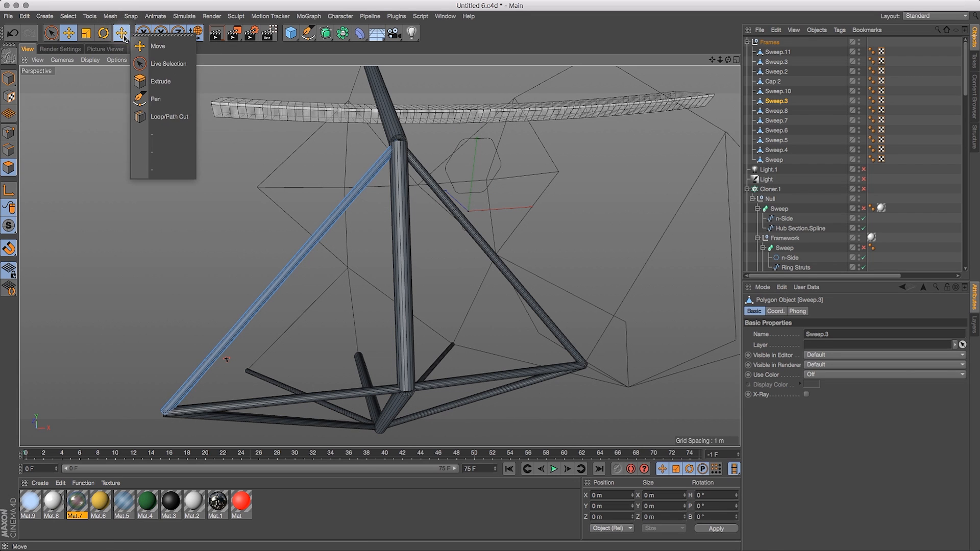
Cut two symmetrical loops into the upper left diagonal strut at a proportional offset of 10% with Loop/Path Cut
click(155, 118)
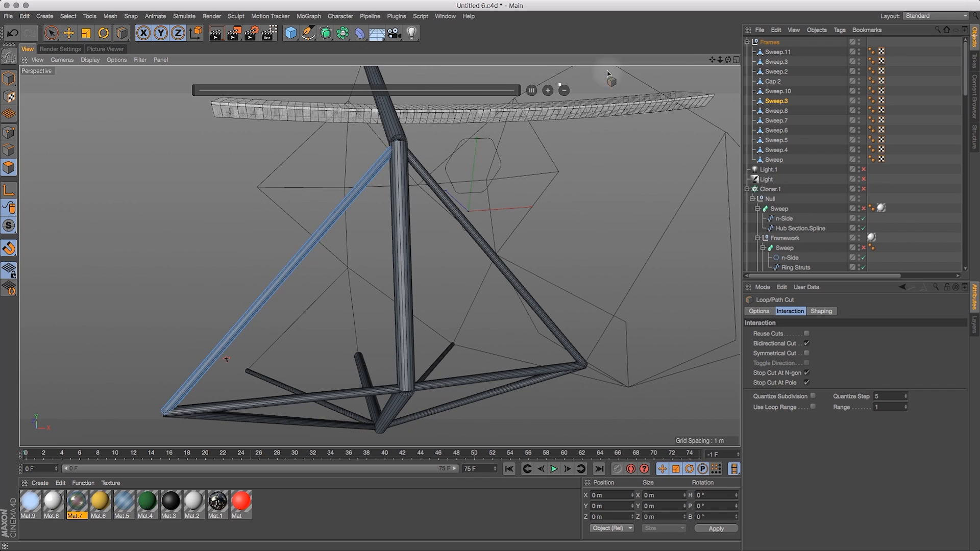
mouse_move(726, 58)
mouse_down()
mouse_move(715, 64)
mouse_move(727, 70)
mouse_move(712, 56)
mouse_move(725, 99)
mouse_up()
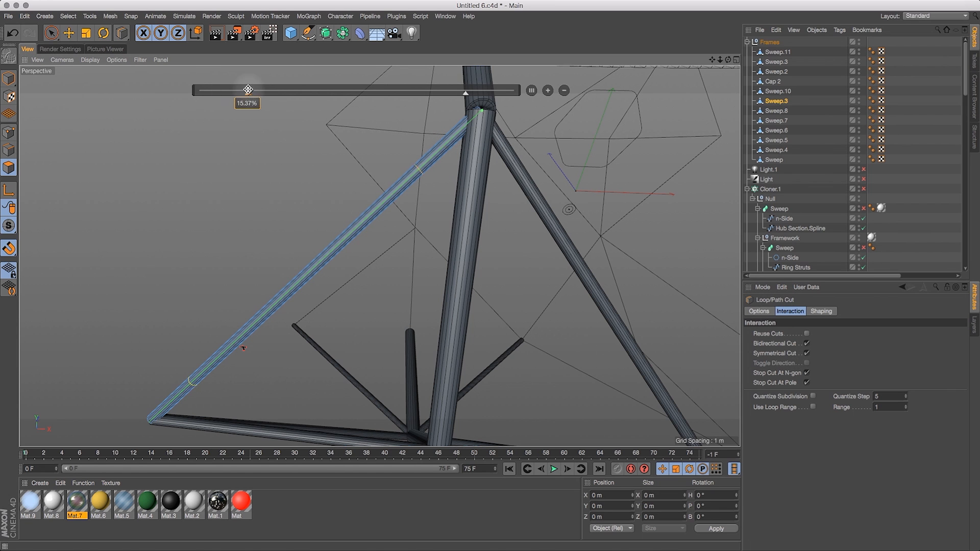
click(758, 311)
alt+drag(326, 208, 338, 345)
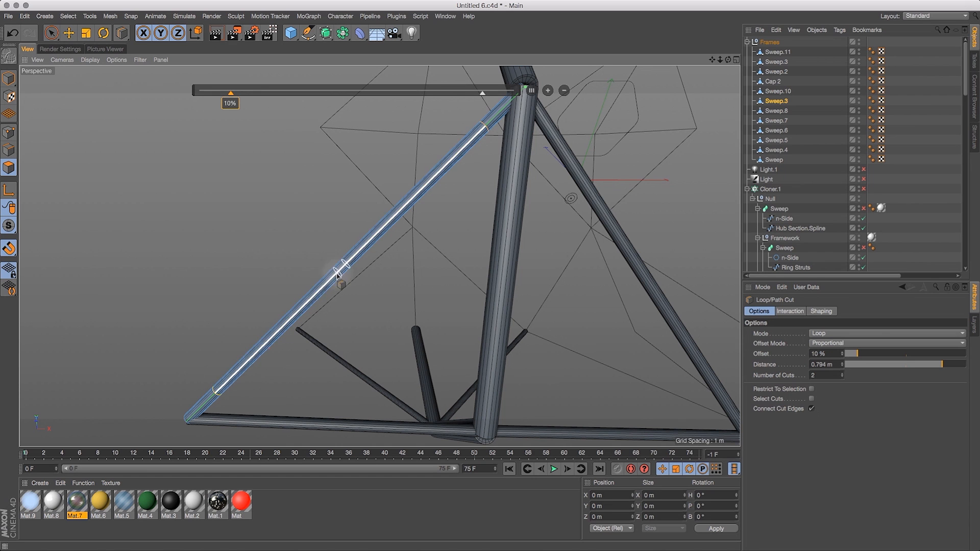
Loop-select the polygons between the two cuts on the upper left diagonal strut and extrude them 0.05 m
key(space)
key(v)
click(410, 199)
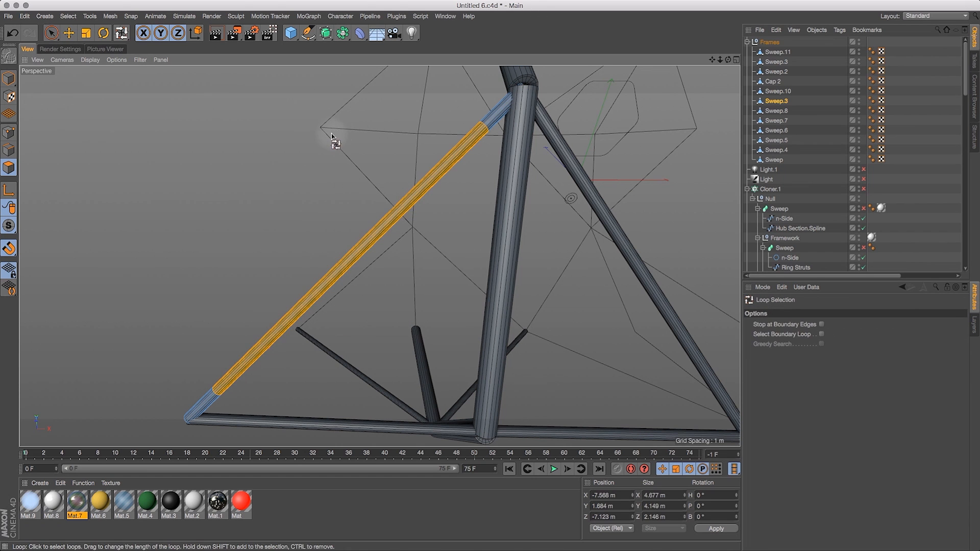
drag(270, 175, 262, 175)
mouse_move(727, 60)
mouse_down()
mouse_move(714, 55)
mouse_move(738, 60)
mouse_move(725, 68)
mouse_move(651, 44)
mouse_move(714, 66)
mouse_move(728, 60)
mouse_up()
double_click(815, 345)
text(.05)
key(Return)
drag(720, 60, 711, 60)
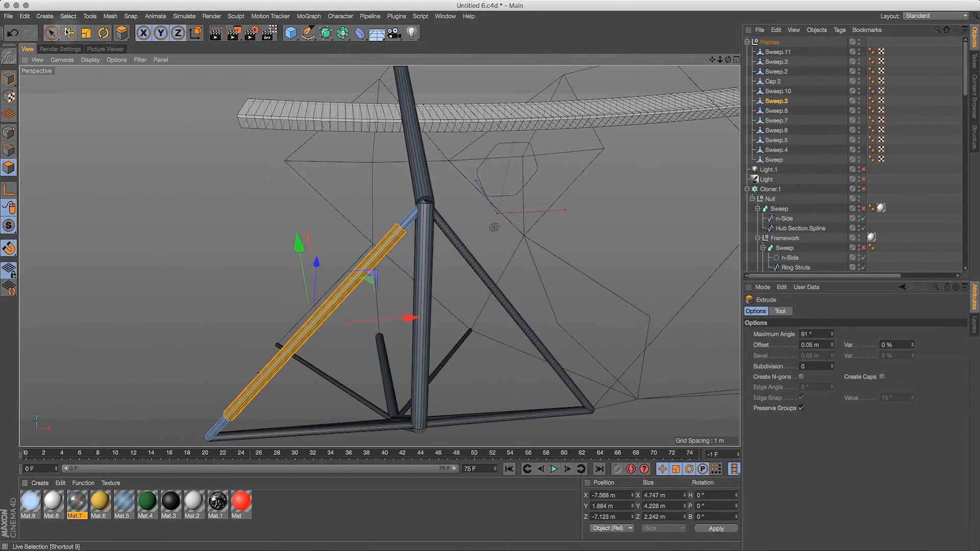
Select the upper right diagonal strut and cut two symmetrical loops near its ends at 90% offset
click(67, 32)
click(169, 104)
click(8, 79)
click(502, 295)
click(8, 166)
drag(122, 33, 143, 69)
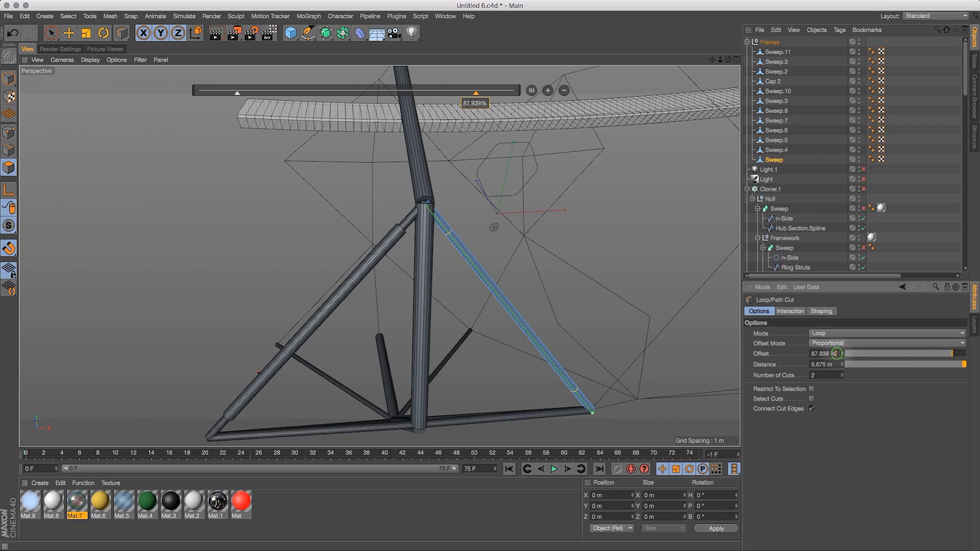
drag(728, 60, 763, 56)
Loop-select the middle polygons of the upper right diagonal strut and apply the same extrusion to them
click(518, 313)
key(d)
click(767, 343)
key(3)
drag(564, 275, 459, 240)
Select the lower right diagonal strut and cut symmetrical loops near both of its ends
click(49, 34)
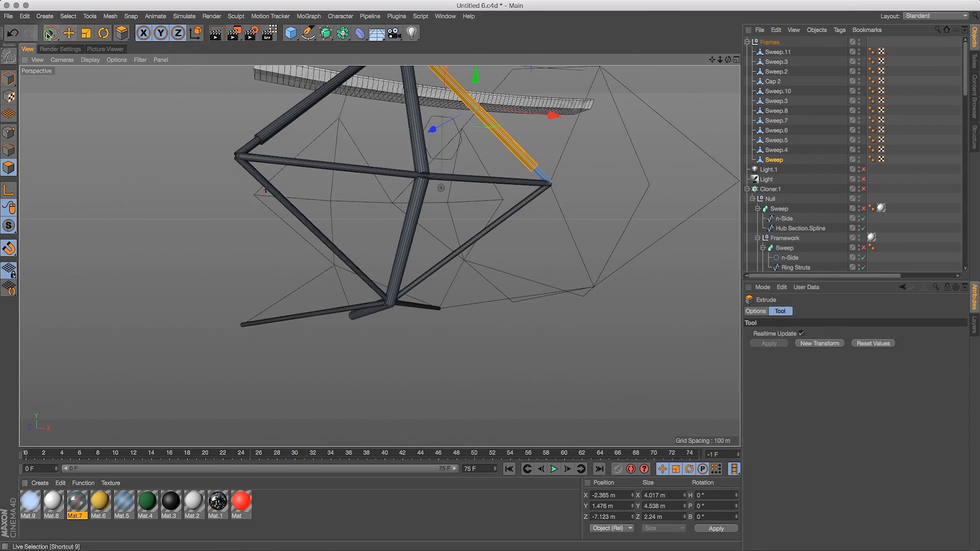
drag(720, 59, 641, 120)
key(e)
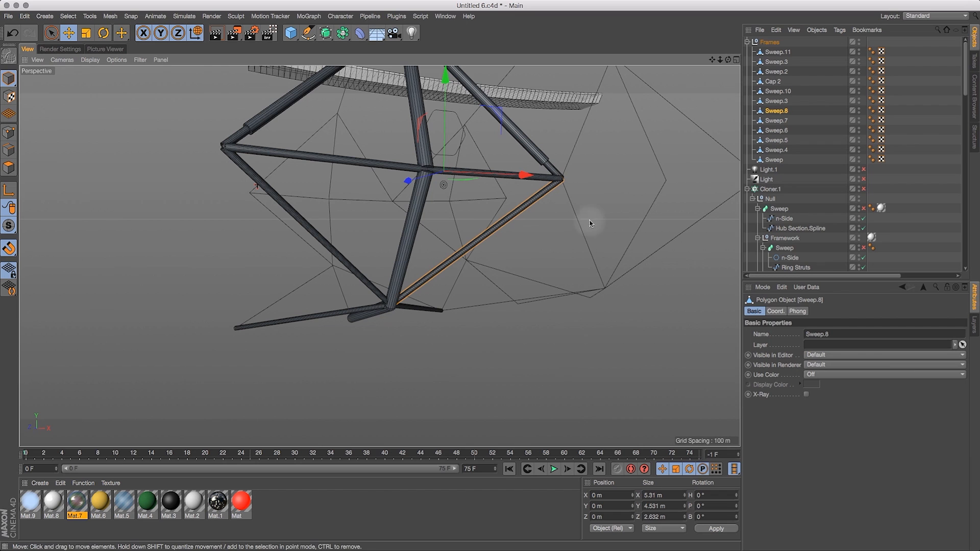
key(k)
key(l)
key(v)
mouse_move(510, 237)
click(553, 253)
Extrude the middle polygon loop of the lower right diagonal strut with the existing extrusion settings
click(479, 239)
key(d)
click(768, 343)
Select the lower left diagonal strut and cut two symmetrical loops into it at 90% offset
click(306, 226)
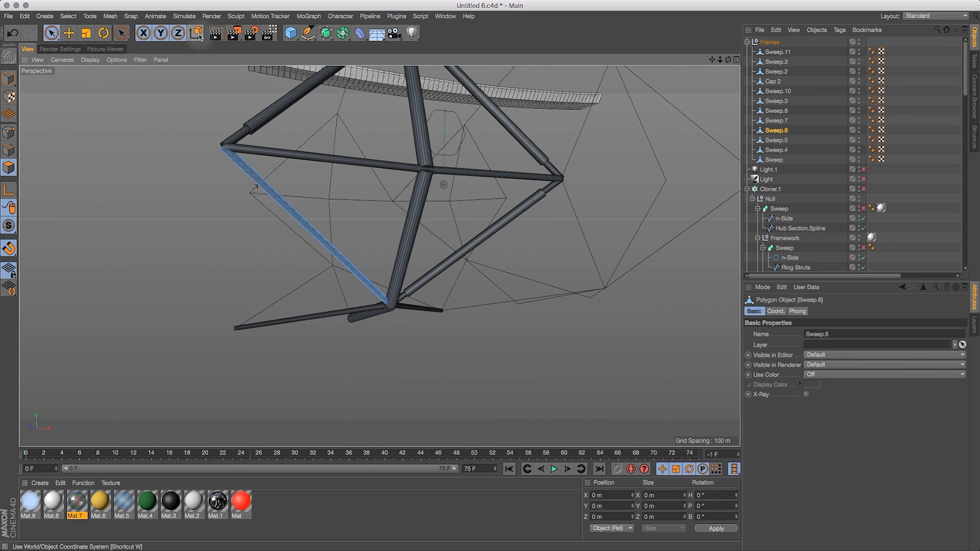
key(k)
key(l)
key(v)
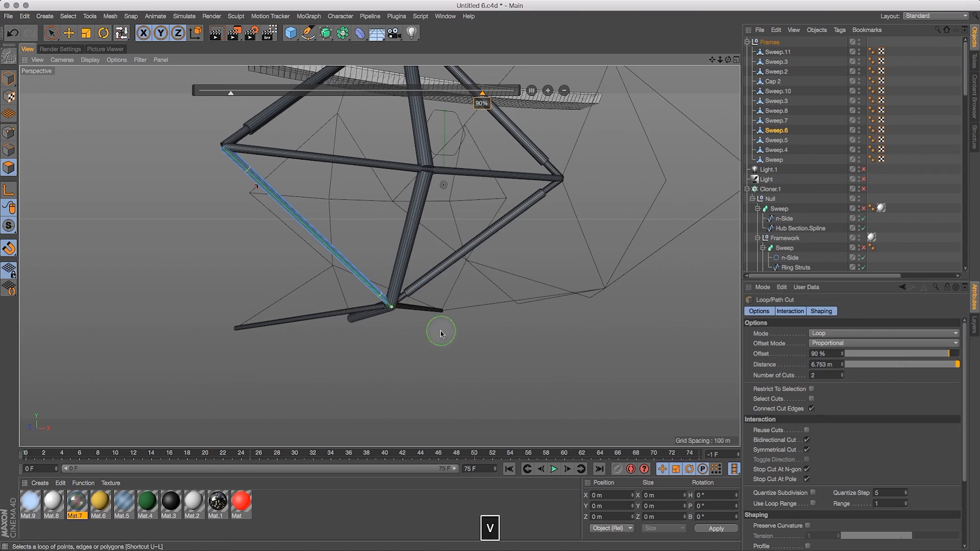
click(514, 346)
Extrude the polygons between the cuts on the lower left diagonal strut with the existing extrusion settings
click(316, 235)
key(d)
click(768, 342)
alt+drag(610, 89, 788, 110)
Select the thick central strut (Sweep.10) and cut symmetrical loops near both of its ends
drag(53, 34, 75, 47)
click(75, 47)
click(8, 78)
click(376, 224)
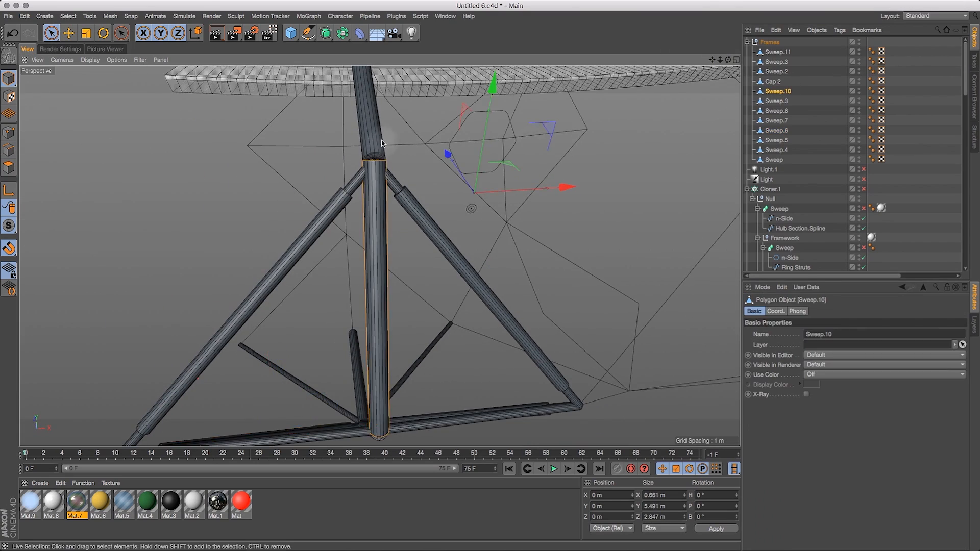
alt+drag(654, 239, 661, 246)
key(k)
key(l)
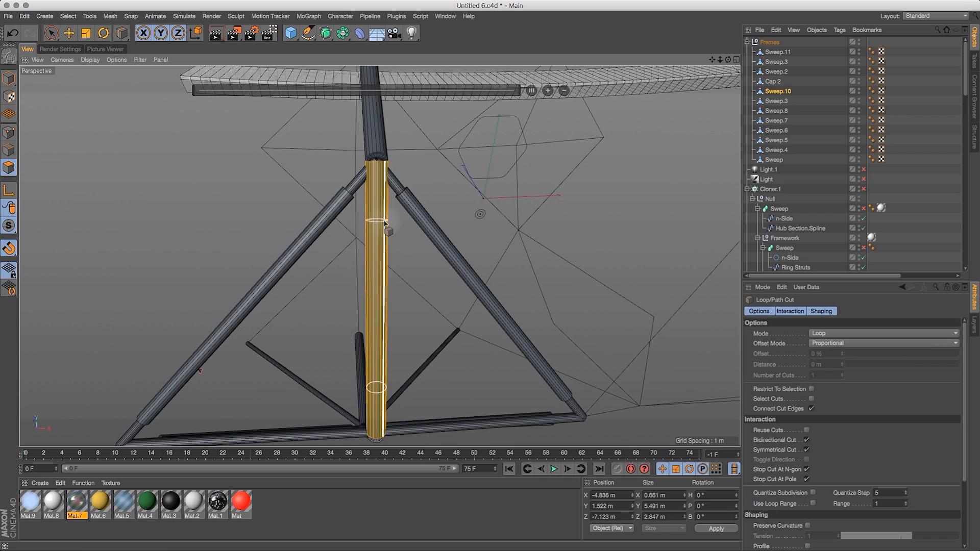
click(385, 223)
click(377, 218)
drag(834, 353, 751, 351)
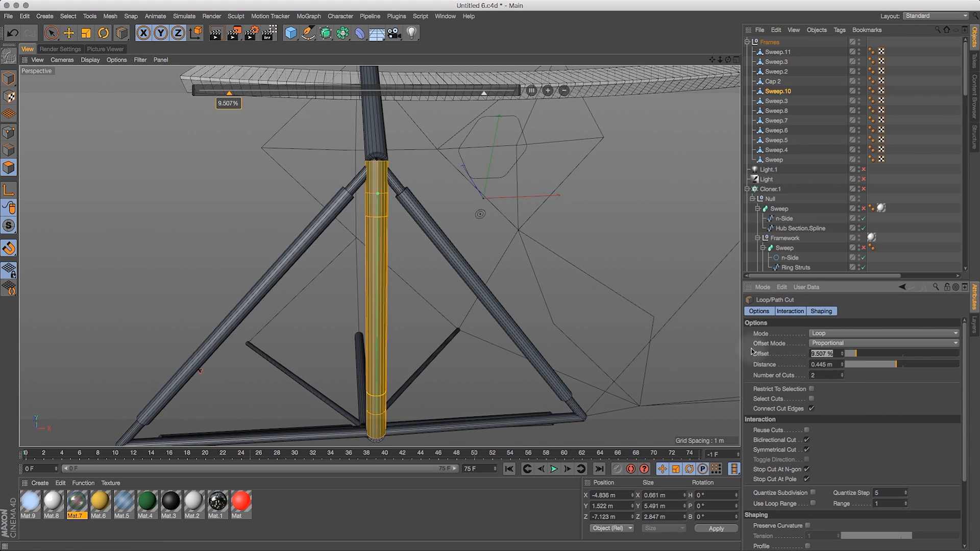
Select the polygon loop between the cuts on the central strut and try the Normal Scale tool on it
key(v)
mouse_move(400, 265)
click(443, 278)
click(377, 275)
click(91, 16)
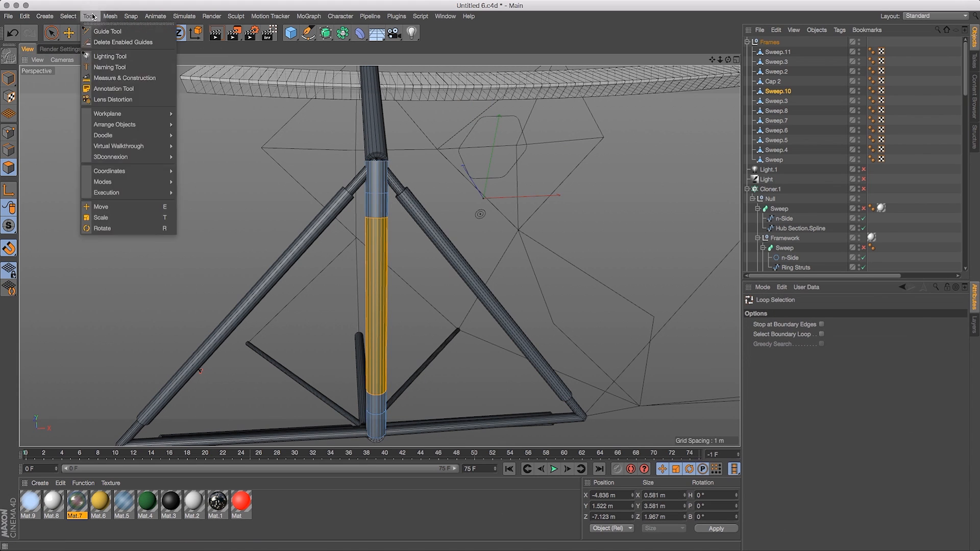
mouse_move(110, 18)
mouse_move(129, 70)
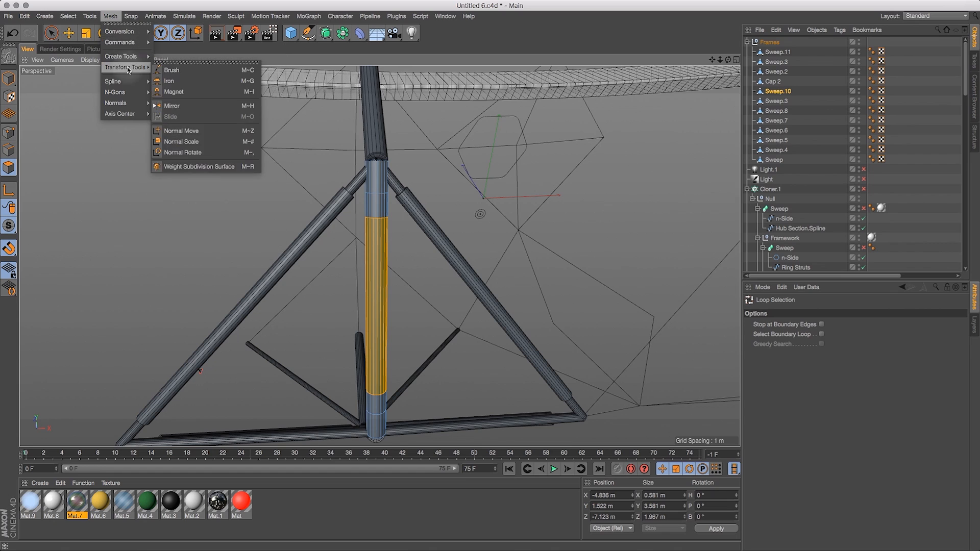
click(182, 143)
drag(681, 317, 675, 318)
drag(727, 60, 792, 48)
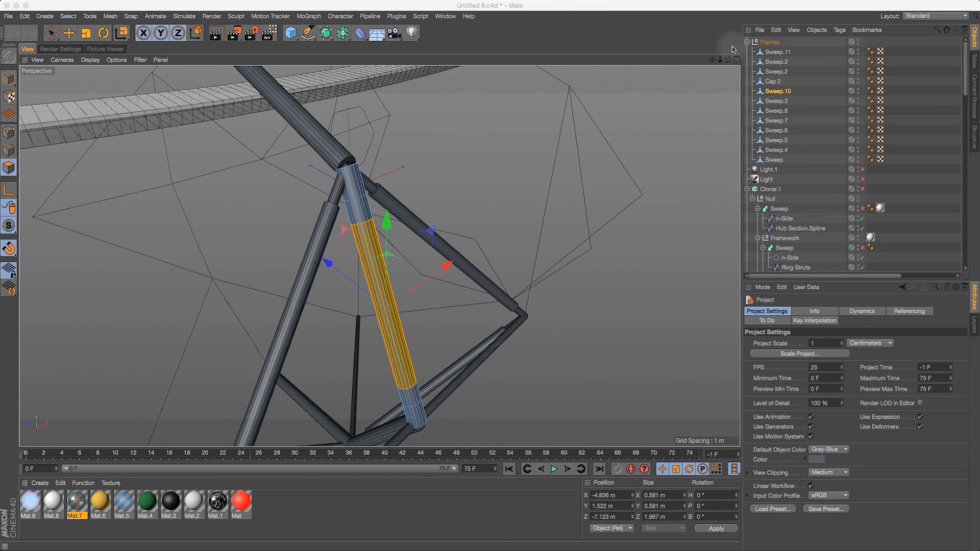
mouse_move(720, 60)
mouse_down()
mouse_move(708, 57)
mouse_move(726, 58)
mouse_up()
Centre the central strut's axis aligned to normals and scale its middle section to about 0.92 m in Y and 0.68 m in Z
click(87, 17)
click(127, 152)
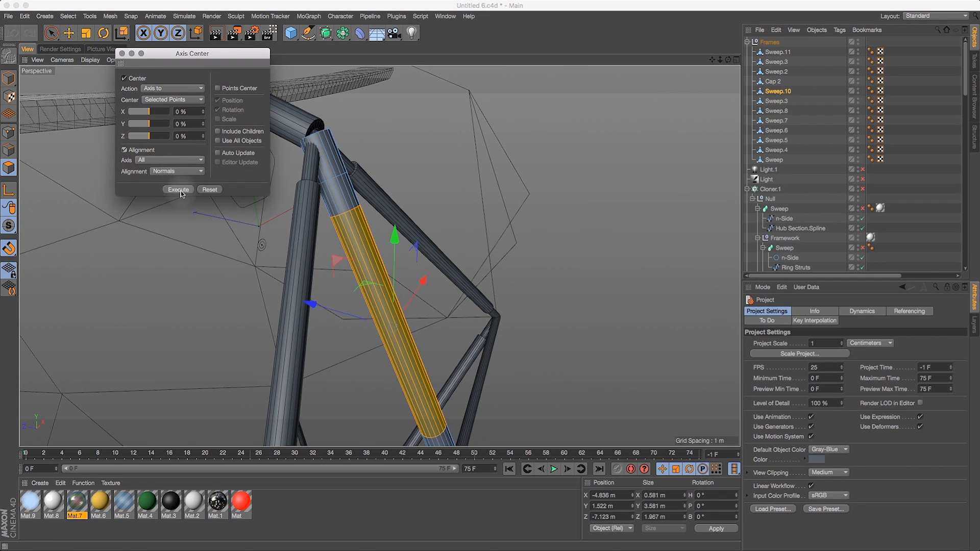
click(179, 190)
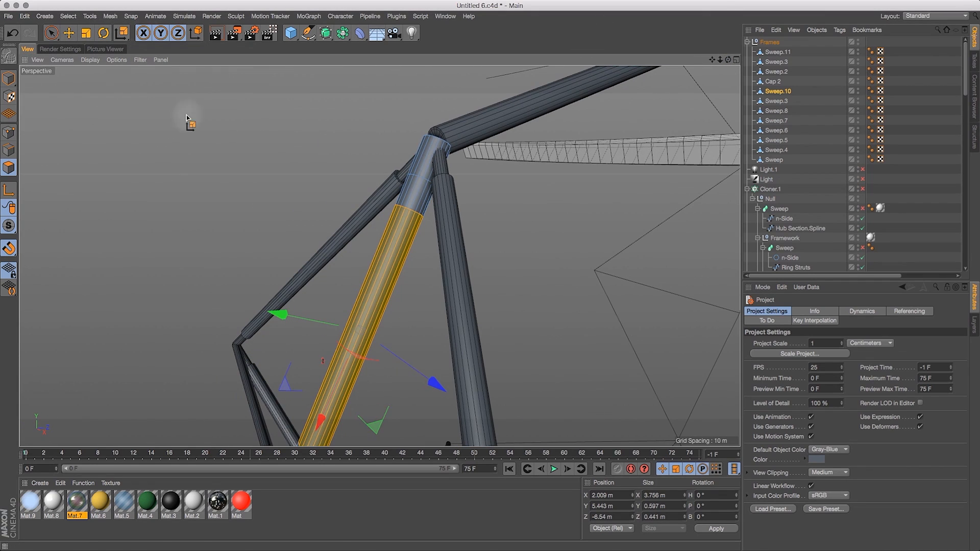
key(t)
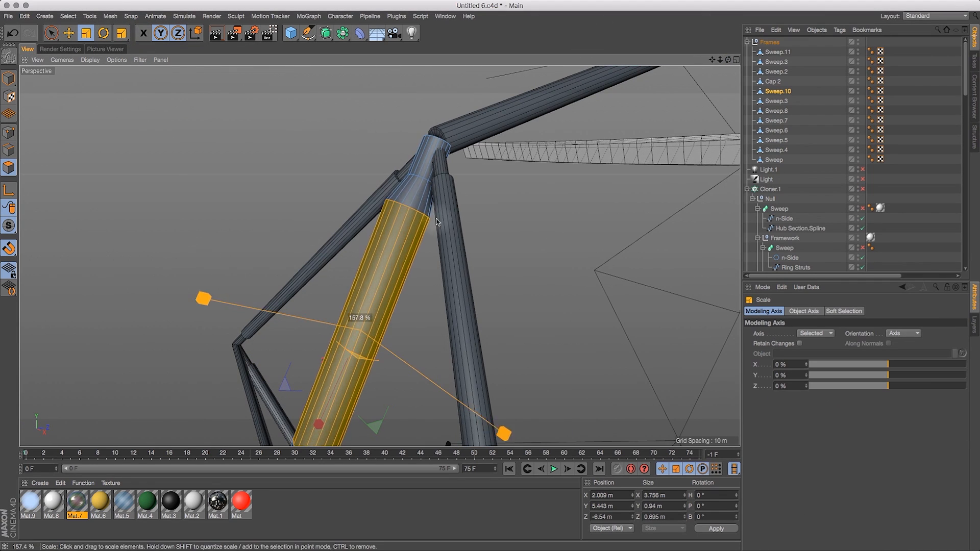
drag(420, 299, 429, 299)
drag(728, 60, 475, 30)
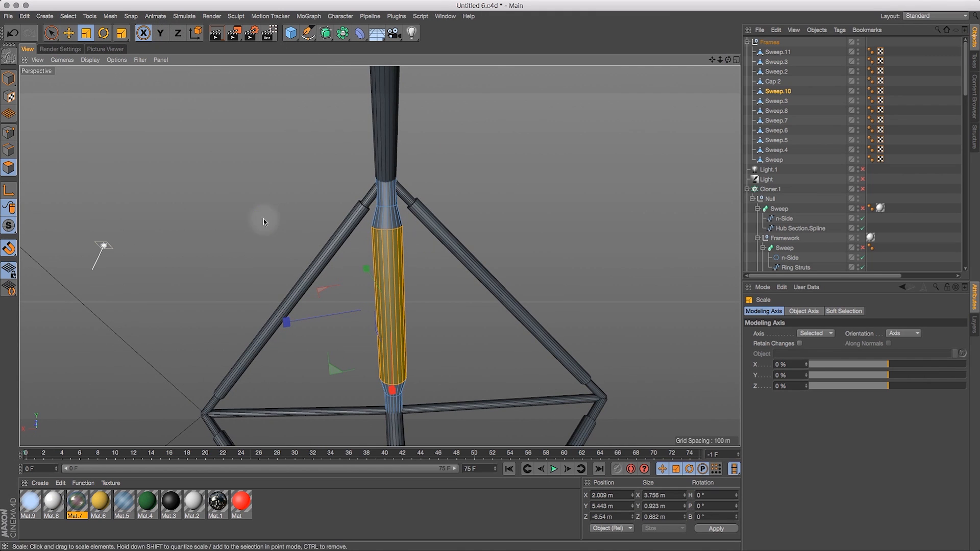
Cut two symmetrical loops at about 45% offset around the central strut's middle and select the narrow band between them
drag(728, 60, 419, 305)
click(110, 16)
click(183, 169)
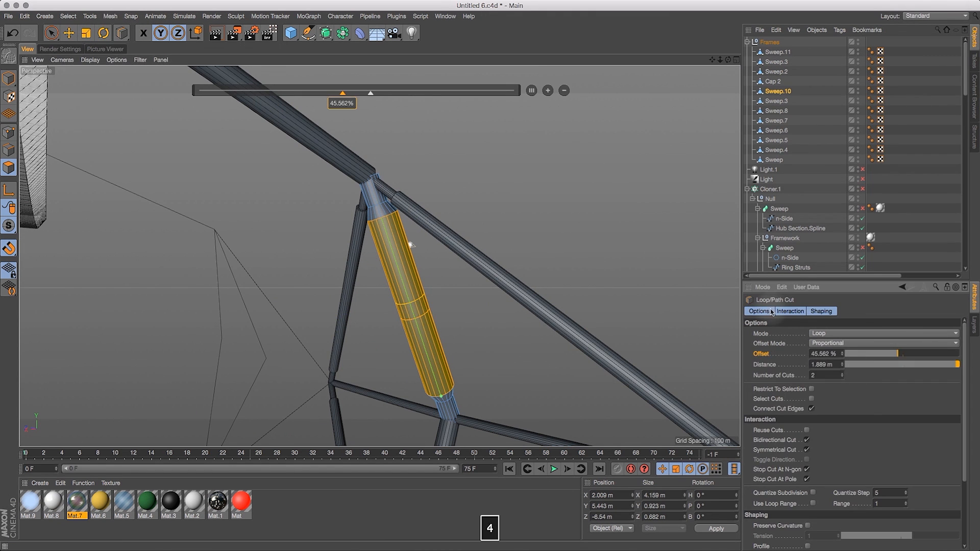
key(u)
key(l)
click(411, 308)
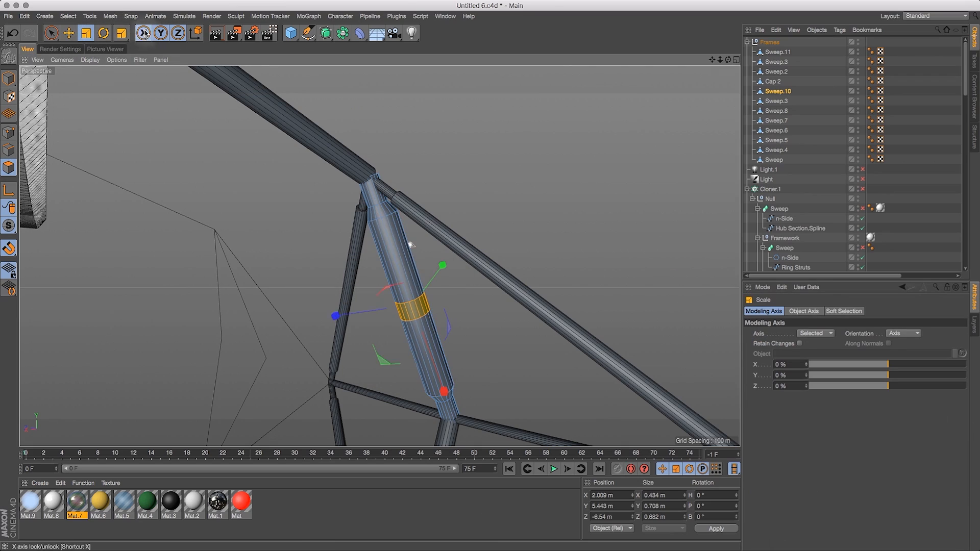
alt+drag(560, 210, 674, 105)
key(super+z)
alt+right_drag(674, 105, 647, 107)
mouse_move(647, 107)
alt+mouse_down()
mouse_move(564, 96)
mouse_move(647, 102)
alt+mouse_up()
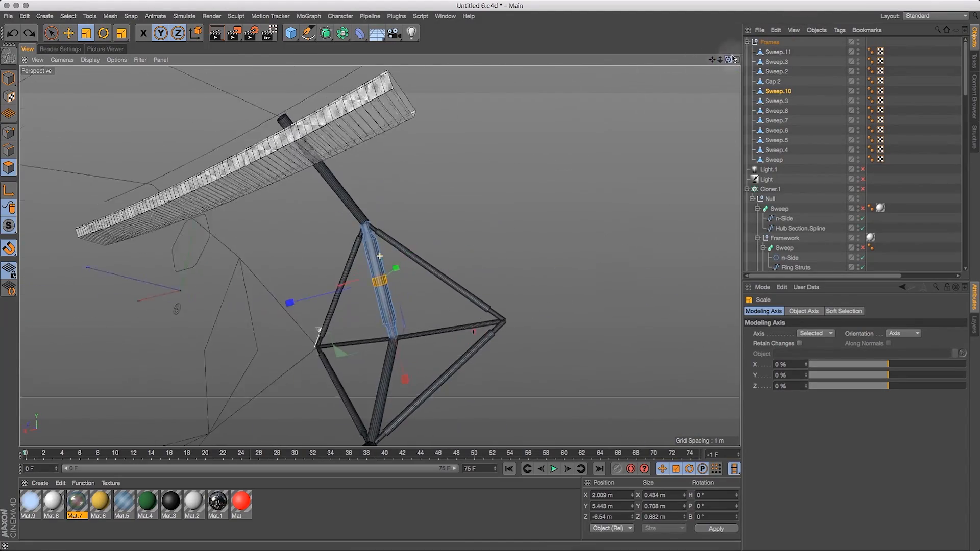
alt+right_drag(647, 102, 680, 77)
alt+drag(680, 77, 628, 79)
alt+right_drag(628, 78, 650, 62)
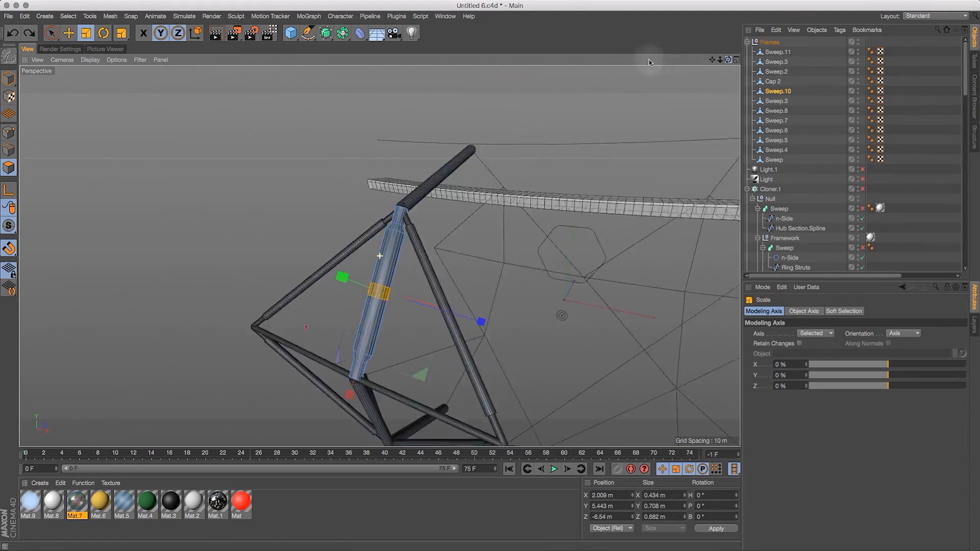
alt+drag(650, 61, 587, 91)
Select the upper angled strut (Cap 2) as an object and run Axis Center on it
click(51, 32)
click(8, 79)
click(495, 178)
click(109, 16)
click(240, 153)
click(181, 191)
click(209, 191)
Select the side polygon loop of the upper strut and centre its axis on the selected polygons, aligned to normals
drag(727, 59, 531, 122)
key(v)
mouse_move(672, 193)
click(706, 207)
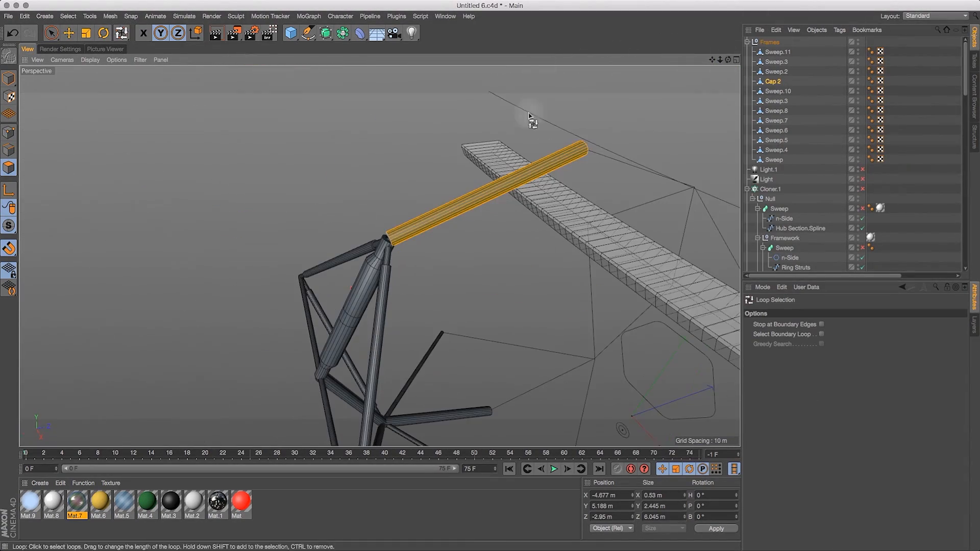
click(110, 15)
click(239, 153)
click(178, 189)
click(122, 54)
click(772, 82)
Toggle the coordinate system and run Axis Center again on the upper strut's selected polygons
drag(727, 59, 706, 66)
key(e)
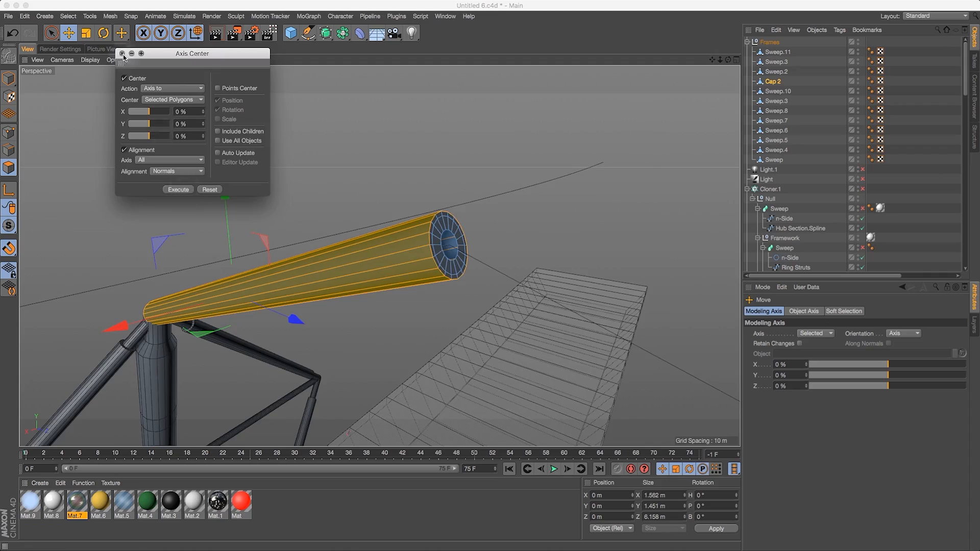
click(122, 53)
click(195, 33)
drag(728, 59, 418, 169)
click(110, 16)
mouse_move(131, 114)
click(179, 114)
click(178, 189)
click(122, 53)
Cut two symmetrical loops into the upper strut at 90% offset
middle_click(215, 168)
middle_click(214, 168)
scroll(379, 255, down, 2)
drag(122, 32, 132, 53)
click(343, 236)
scroll(379, 256, down, 1)
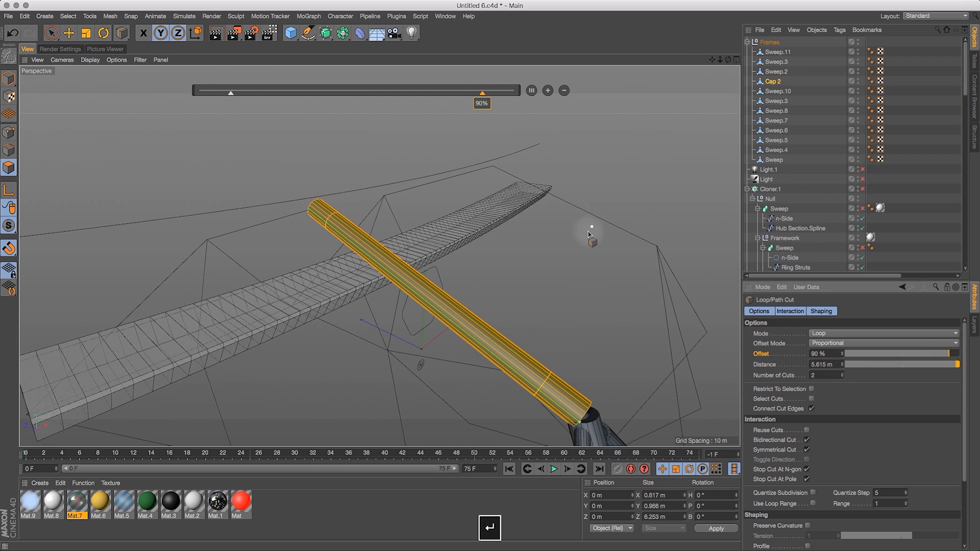
Select the polygon loop between the cuts on the upper strut and scale it up in thickness
drag(53, 32, 77, 43)
key(v)
mouse_move(395, 301)
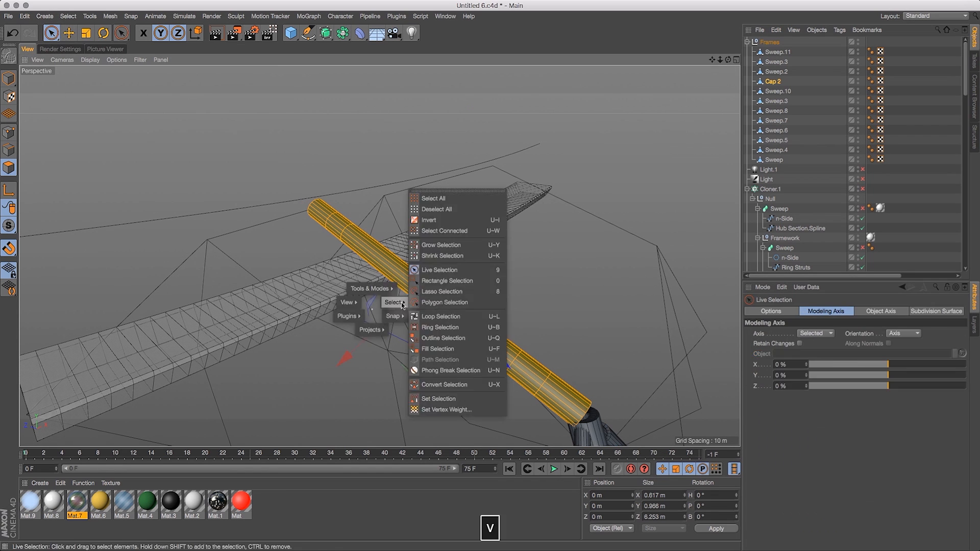
click(437, 317)
click(430, 296)
click(86, 34)
drag(727, 59, 765, 69)
drag(579, 226, 615, 219)
drag(727, 60, 547, 62)
drag(441, 173, 475, 168)
Cut non-symmetrical loops near the lower end of the upper strut's thick section and extrude the band between them by -0.085 m
drag(728, 59, 602, 56)
key(k)
key(l)
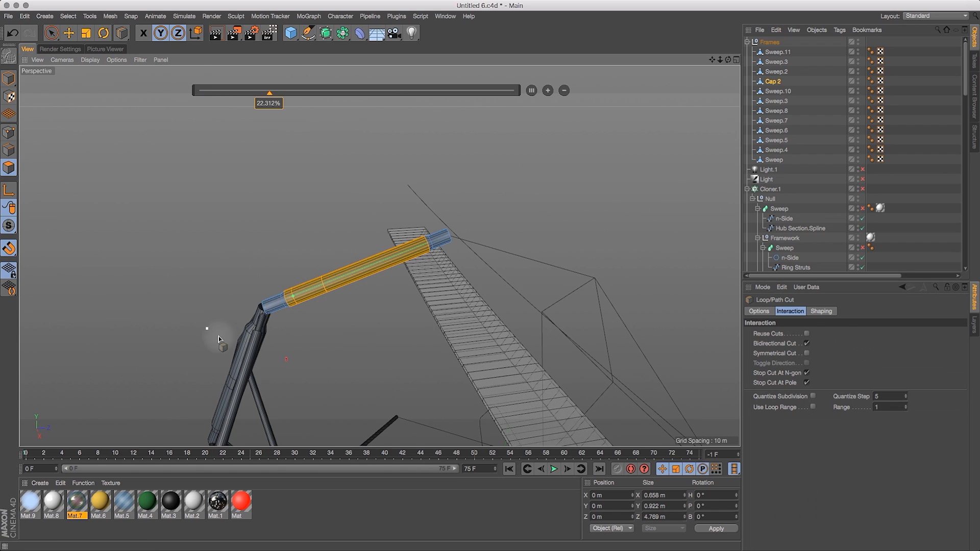
key(d)
drag(388, 204, 362, 204)
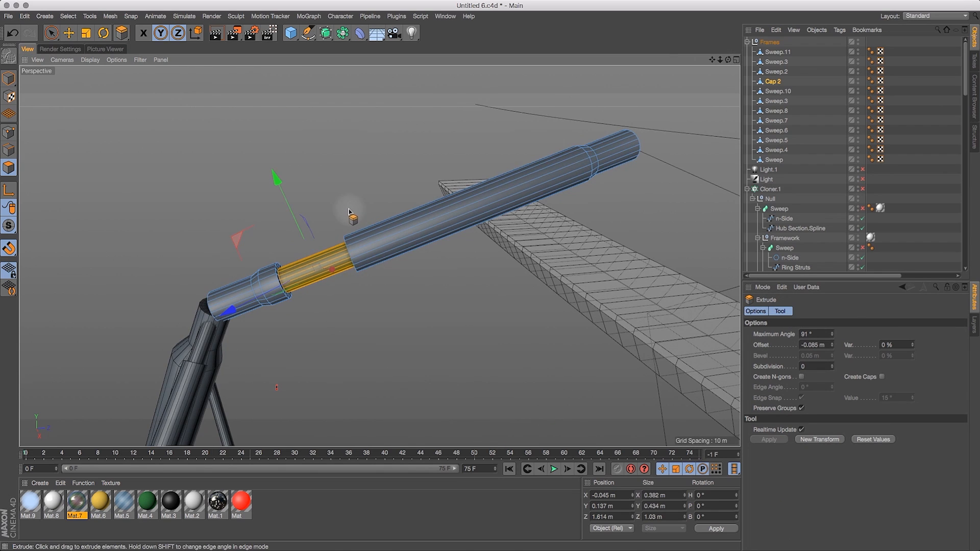
mouse_move(727, 60)
mouse_down()
mouse_move(629, 78)
mouse_move(678, 53)
mouse_move(730, 58)
mouse_up()
Select the central strut and cut symmetrical loops at 85% offset into the sections beside its middle band
click(52, 33)
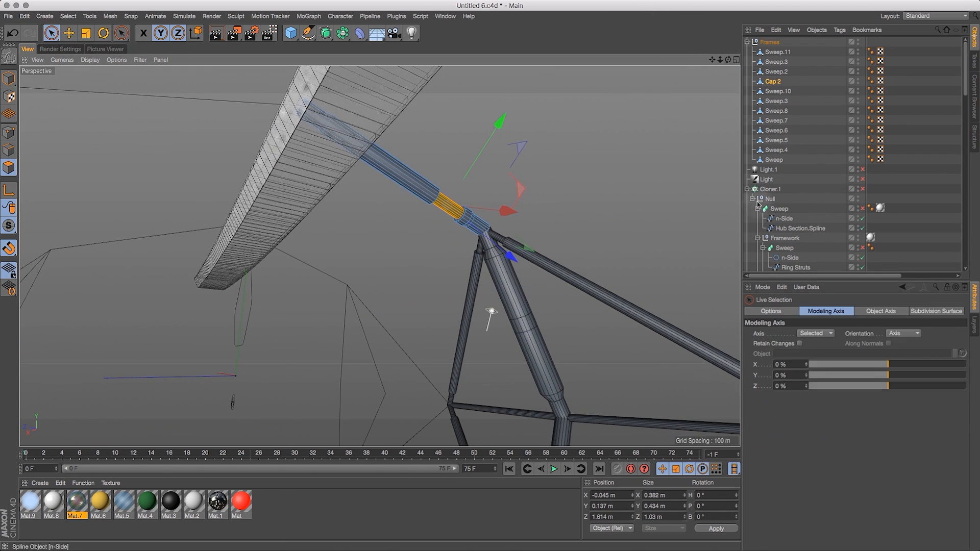
click(69, 33)
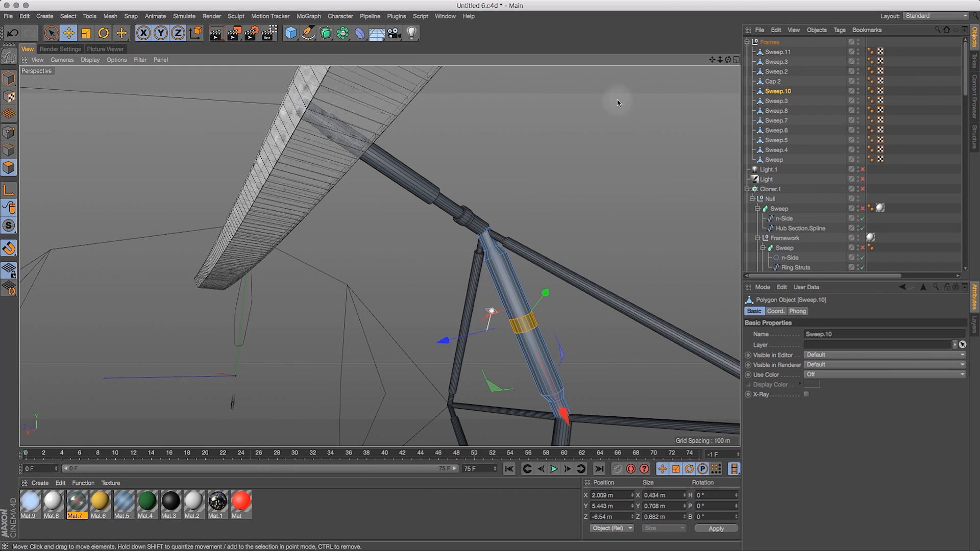
key(k)
key(l)
click(514, 314)
click(759, 311)
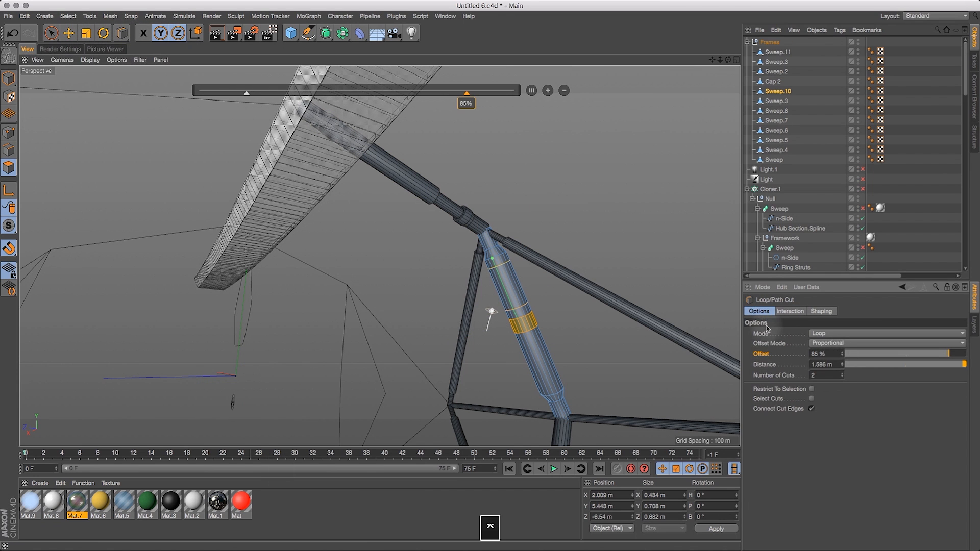
Select the two long polygon loops on either side of the central strut's middle collar and extrude them inward
key(u)
key(l)
click(516, 295)
shift+click(540, 362)
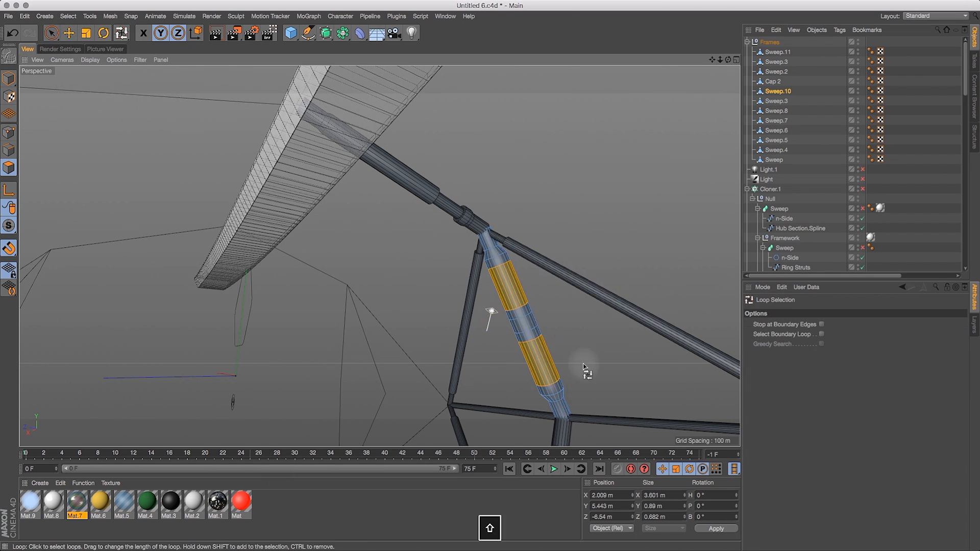
drag(727, 60, 597, 288)
drag(577, 242, 580, 239)
mouse_move(728, 60)
mouse_down()
mouse_move(671, 80)
mouse_move(700, 55)
mouse_move(672, 65)
mouse_move(738, 58)
mouse_up()
click(50, 33)
Select the narrow polygon band at the central strut's middle and inset its polygons individually with Preserve Groups turned off
key(u)
key(l)
click(608, 191)
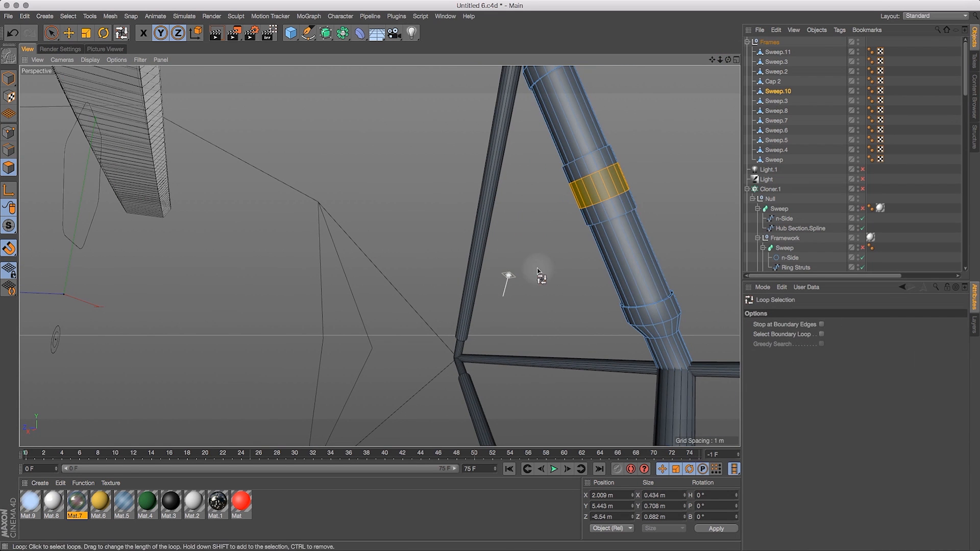
key(ctrl+z)
click(801, 366)
drag(648, 189, 661, 189)
Extrude the inset polygons of the middle band by -0.073 m to form recessed slots
drag(719, 60, 610, 115)
key(d)
drag(642, 203, 638, 210)
drag(719, 59, 765, 59)
drag(712, 60, 698, 246)
drag(720, 60, 755, 59)
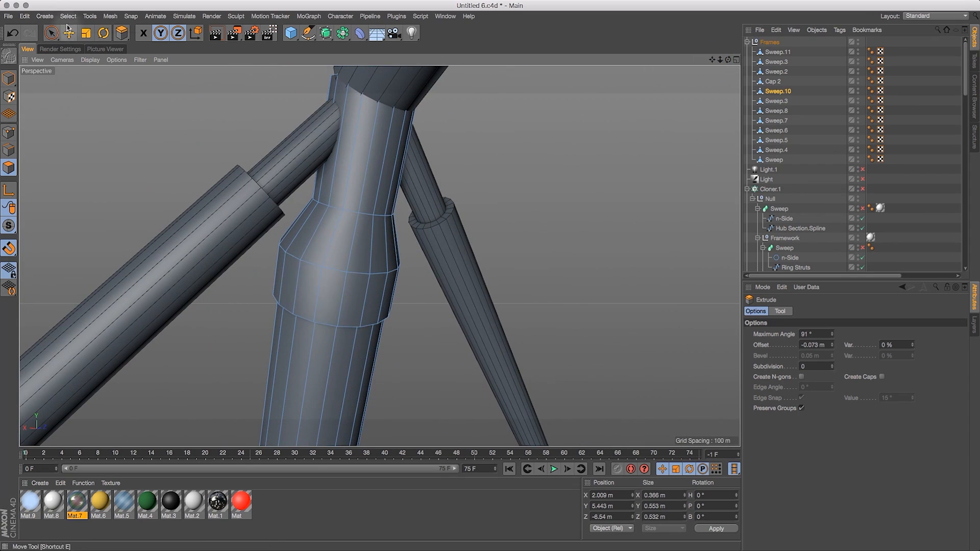
Select the edge loops around the tapers and collars along the central strut in edge mode
key(space)
click(492, 342)
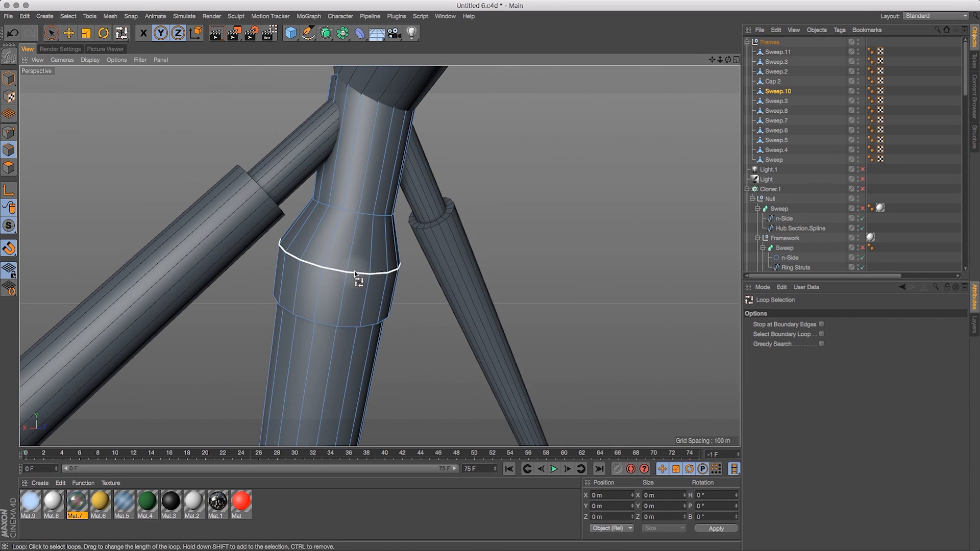
drag(727, 60, 700, 41)
shift+click(380, 400)
key(super+z)
alt+drag(636, 153, 542, 229)
shift+click(419, 378)
key(1)
drag(728, 60, 730, 52)
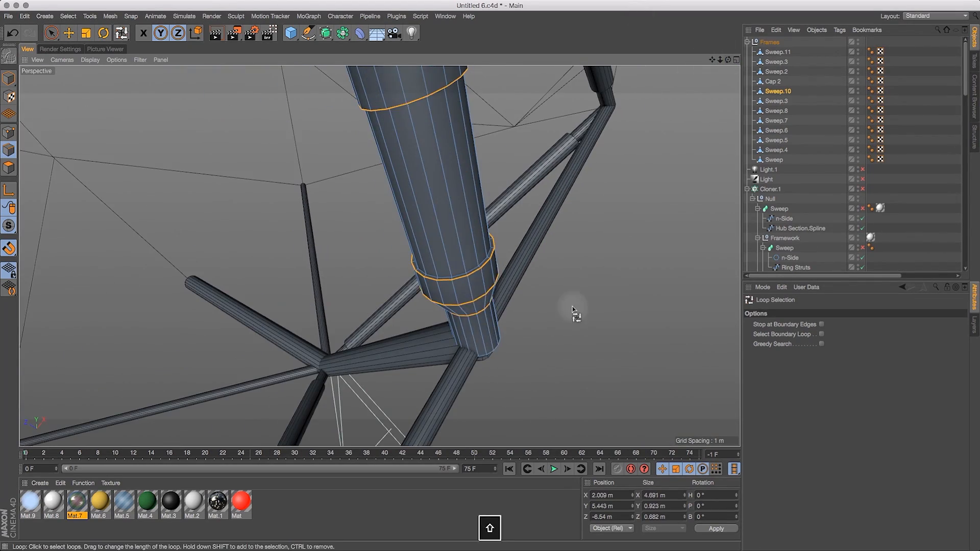
alt+drag(572, 309, 510, 368)
Bevel the selected edge loops of the central strut with 0.9 cm offset and 2 subdivisions
click(110, 16)
mouse_move(125, 57)
click(192, 131)
alt+drag(427, 288, 519, 258)
key(1)
drag(727, 60, 636, 39)
drag(793, 364, 744, 352)
text(2)
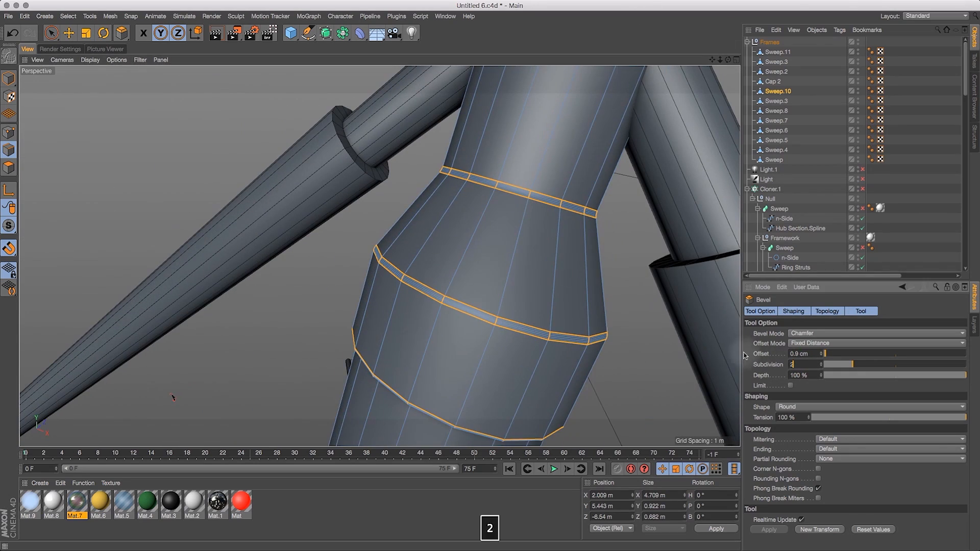
Inspect the bevelled central strut and switch the viewport display to shading with lines
drag(712, 60, 699, 40)
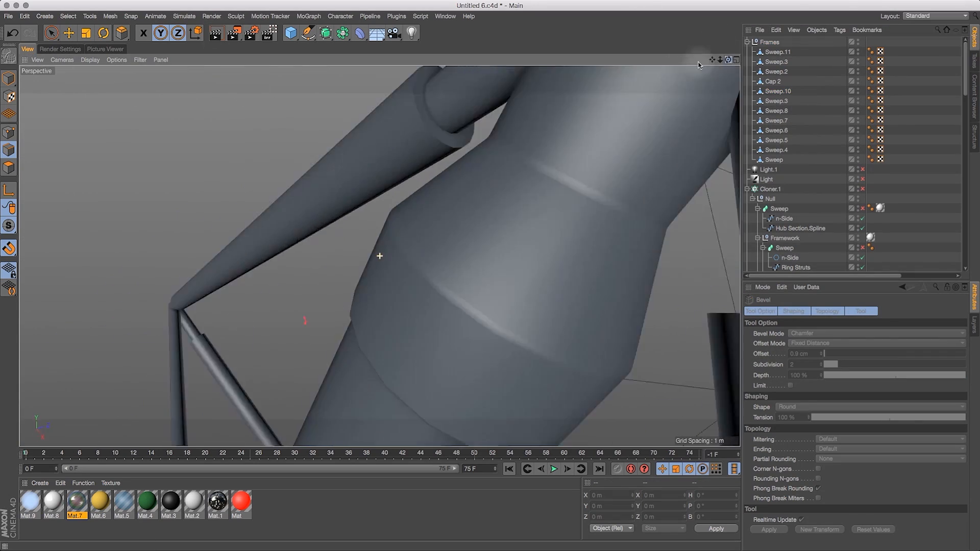
mouse_move(727, 59)
mouse_down()
mouse_move(702, 56)
mouse_move(561, 153)
mouse_up()
scroll(380, 256, up, 10)
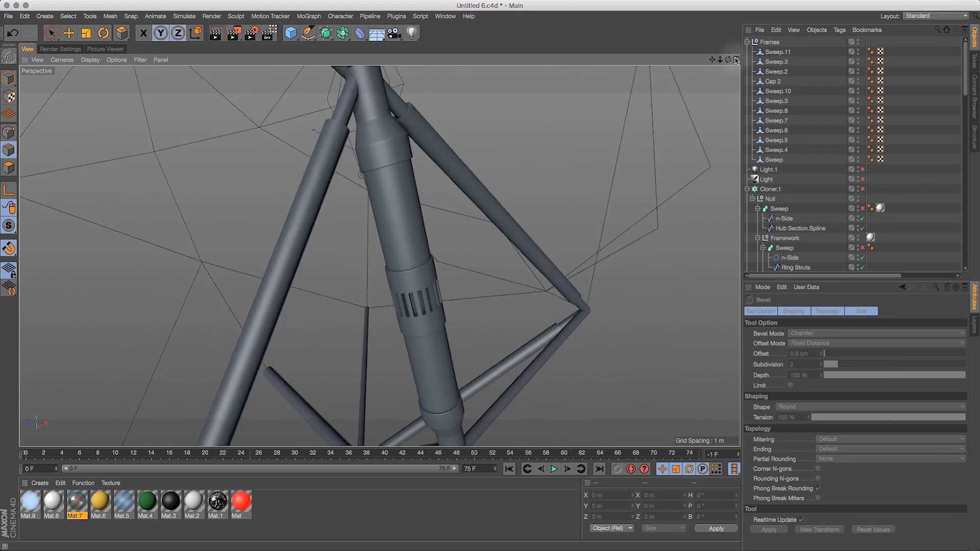
mouse_move(728, 59)
mouse_down()
mouse_move(715, 77)
mouse_move(645, 98)
mouse_move(700, 32)
mouse_move(687, 62)
mouse_move(704, 71)
mouse_up()
click(90, 59)
click(117, 81)
Bevel the edge loops at the steps of the upper angled strut and clear the selection
key(v)
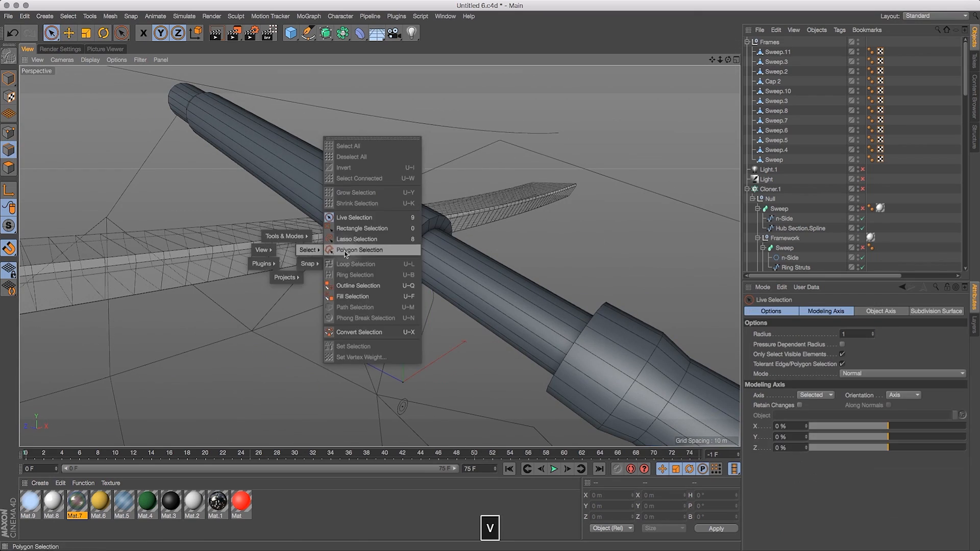
click(347, 195)
key(v)
click(424, 288)
click(416, 284)
shift+click(591, 380)
shift+click(612, 393)
drag(728, 60, 461, 159)
key(m)
key(s)
key(ctrl+shift+a)
drag(722, 62, 708, 83)
Switch back to model mode and add an Oil Tank primitive to the scene
key(e)
drag(9, 78, 28, 93)
drag(296, 39, 426, 79)
alt+drag(357, 229, 431, 287)
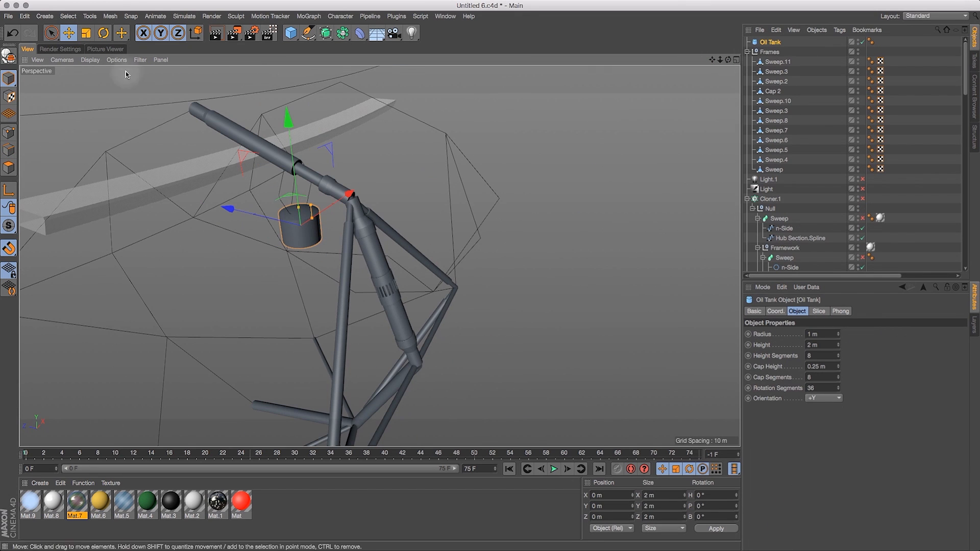
Try to transfer the Oil Tank to the orientation of the upper strut and undo it
click(89, 16)
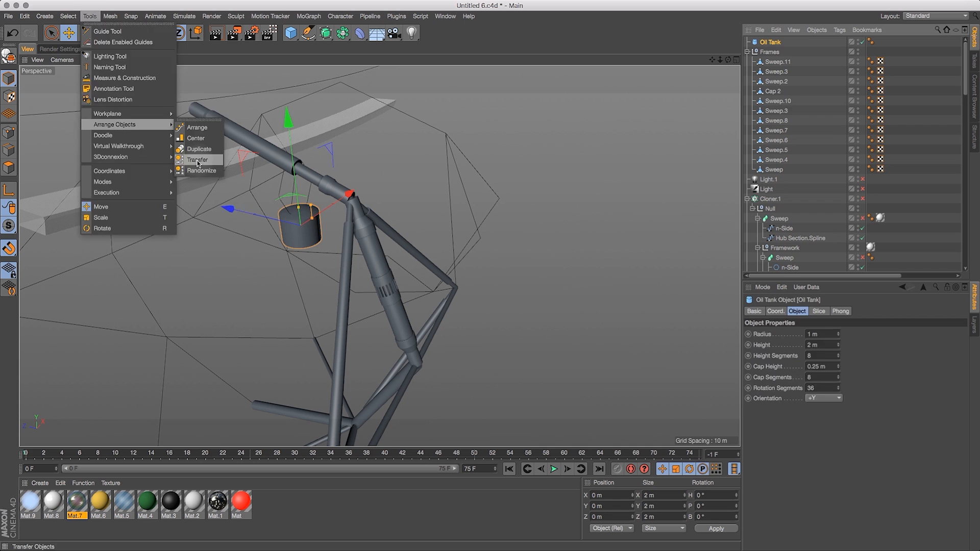
click(198, 160)
click(772, 43)
click(160, 52)
key(super+z)
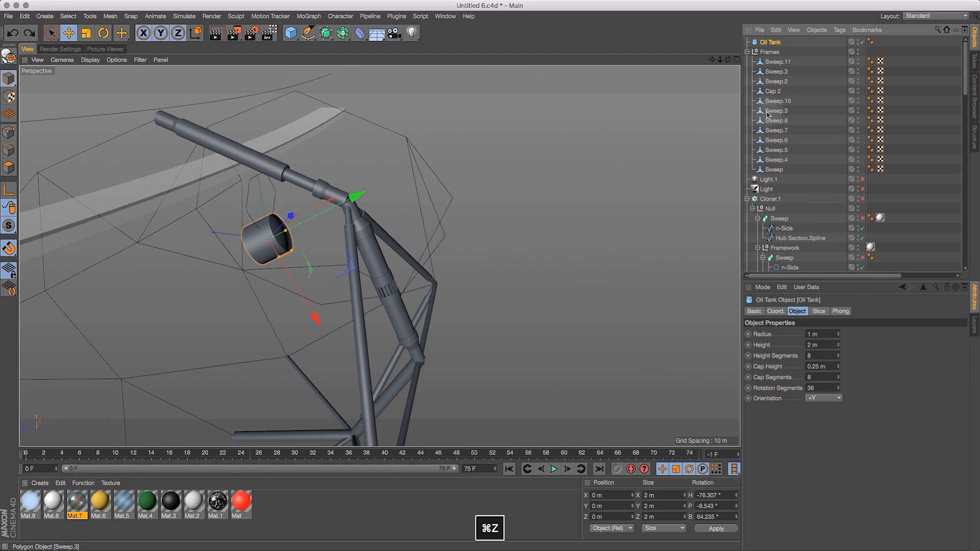
Transfer the Oil Tank to the position and orientation of the slotted central strut
click(176, 114)
click(178, 190)
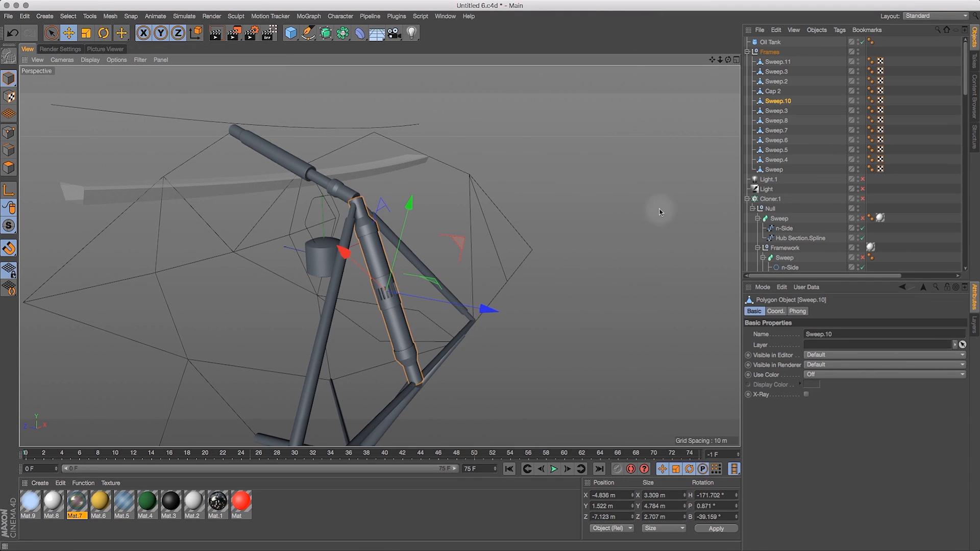
click(123, 33)
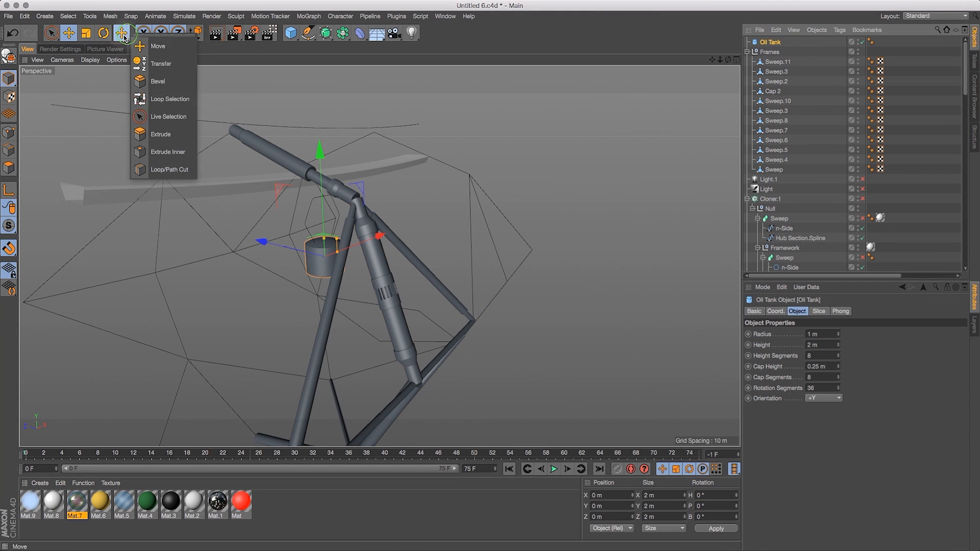
click(158, 63)
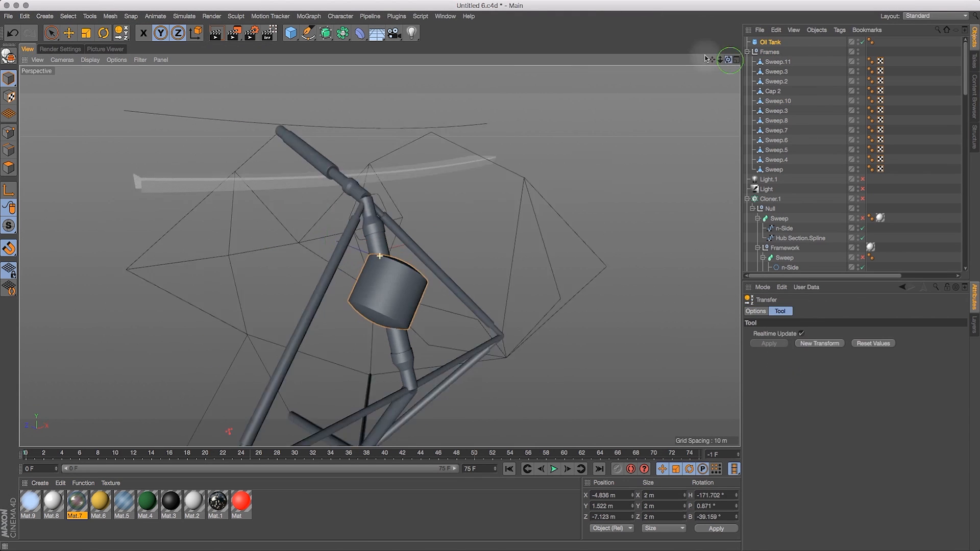
Scale the Oil Tank down to about 0.886 m and align it over the central strut's upper joint, with heading -180° and bank 0°
drag(426, 357, 459, 332)
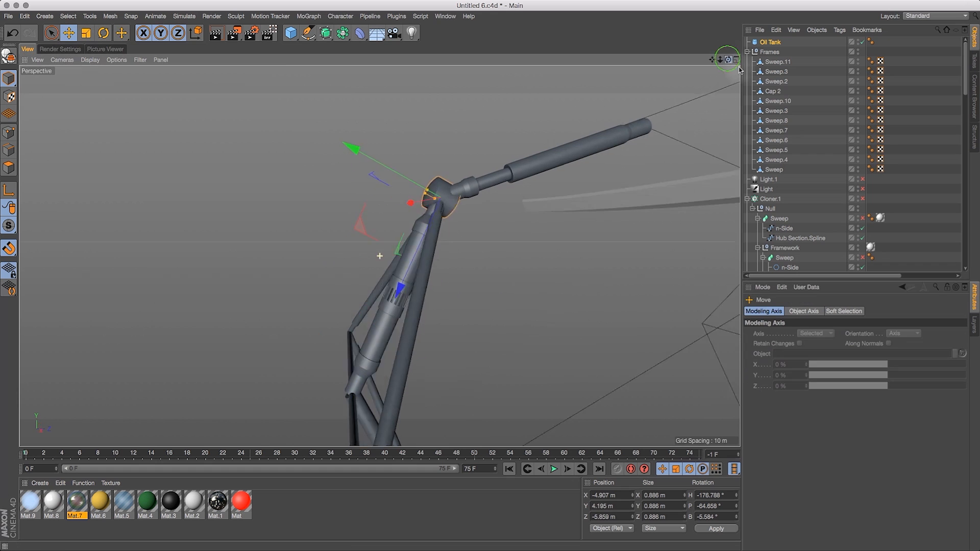
drag(452, 301, 454, 300)
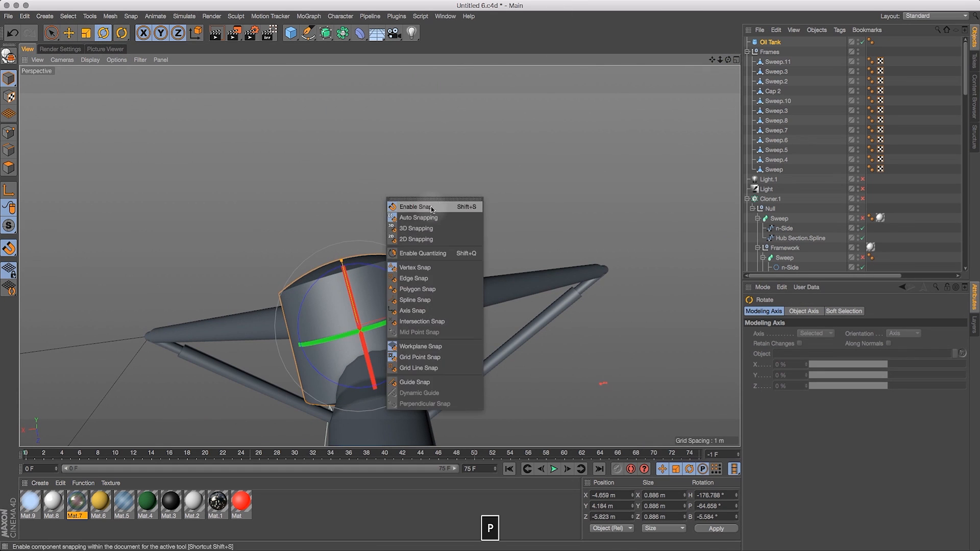
drag(431, 283, 435, 284)
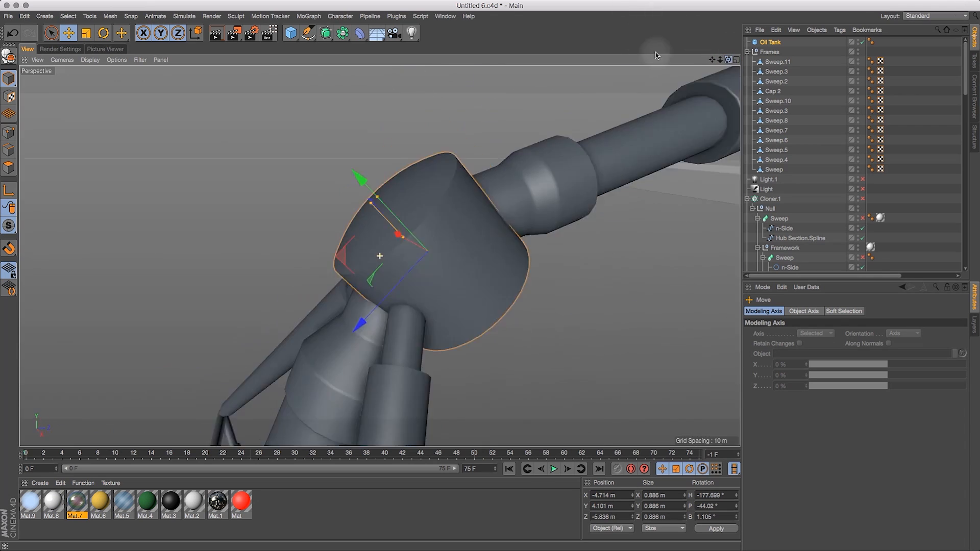
drag(415, 210, 417, 208)
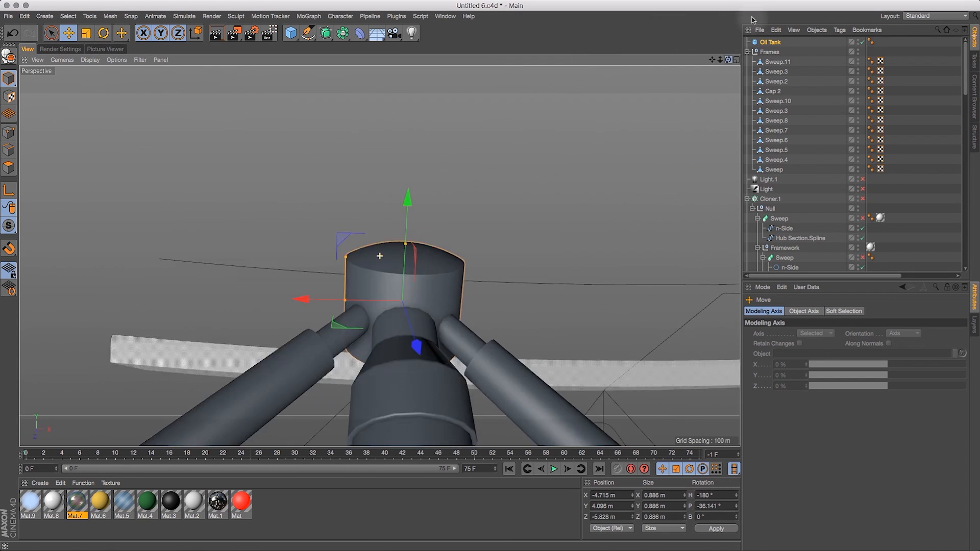
Rotate the Oil Tank to a pitch of about -42.7° and adjust its height to about 0.833 m at the joint
drag(752, 20, 633, 62)
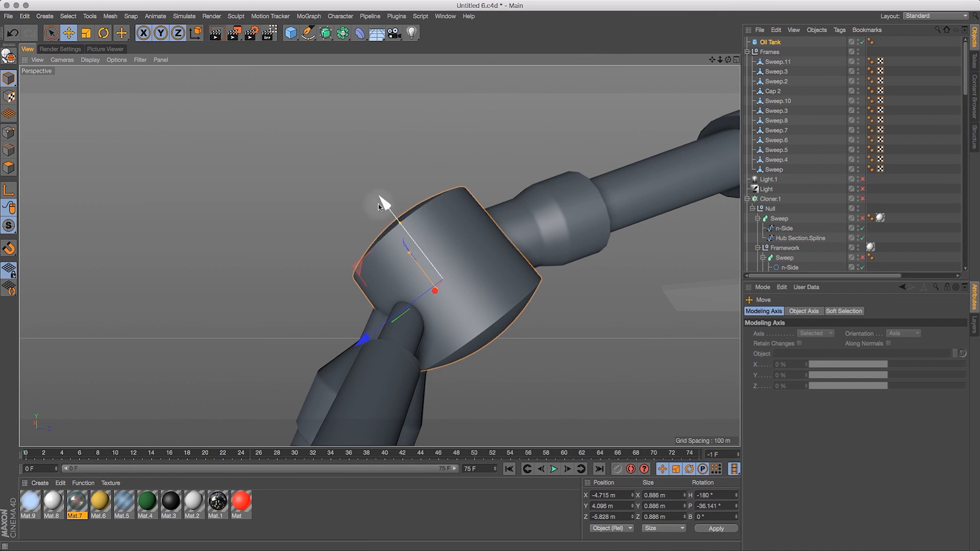
alt+drag(726, 46, 418, 222)
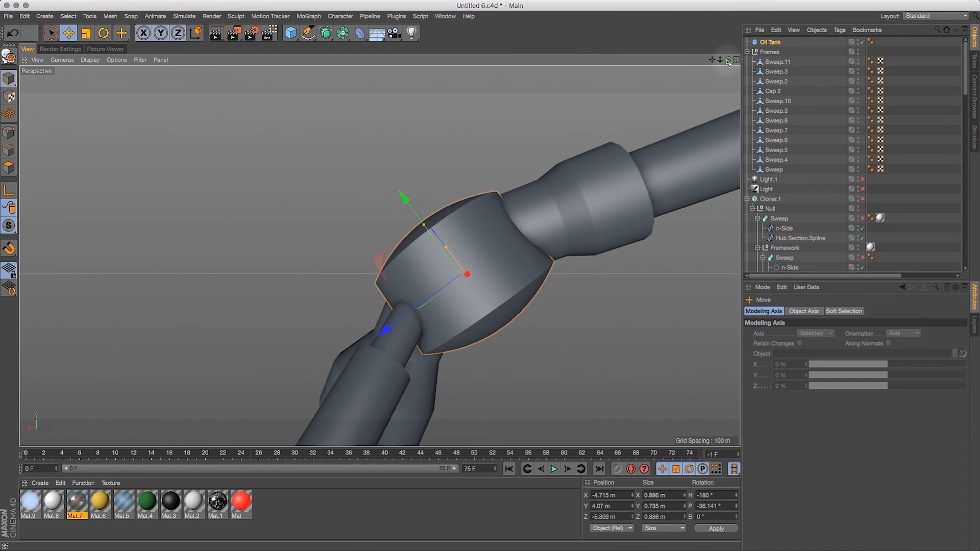
drag(728, 62, 90, 41)
drag(358, 270, 357, 274)
drag(719, 60, 355, 352)
key(t)
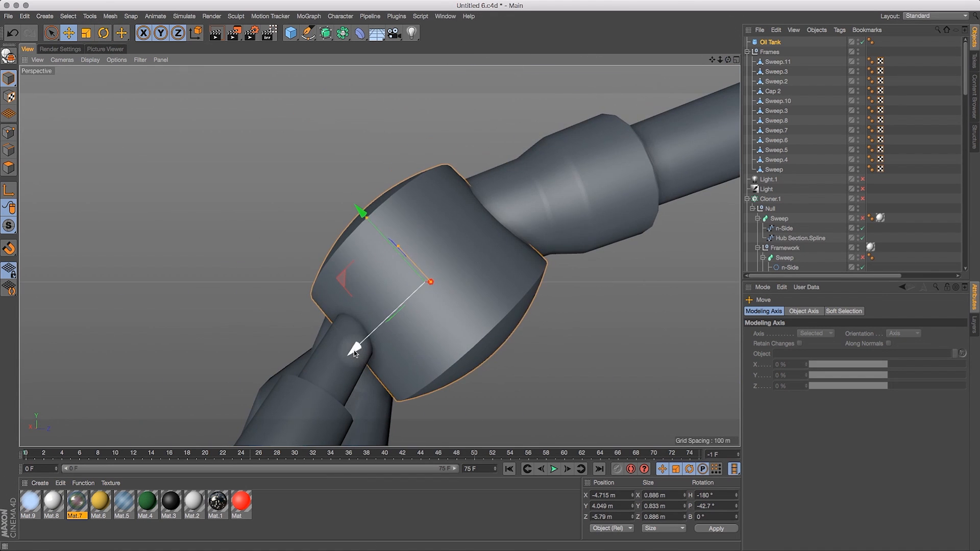
Stretch the Oil Tank's height to about 1.009 m and make it editable, using shading with lines
mouse_move(727, 60)
mouse_down()
mouse_move(635, 54)
mouse_move(669, 83)
mouse_move(718, 63)
mouse_move(704, 82)
mouse_move(687, 53)
mouse_move(687, 71)
mouse_move(704, 67)
mouse_up()
click(89, 60)
click(109, 86)
drag(719, 59, 735, 60)
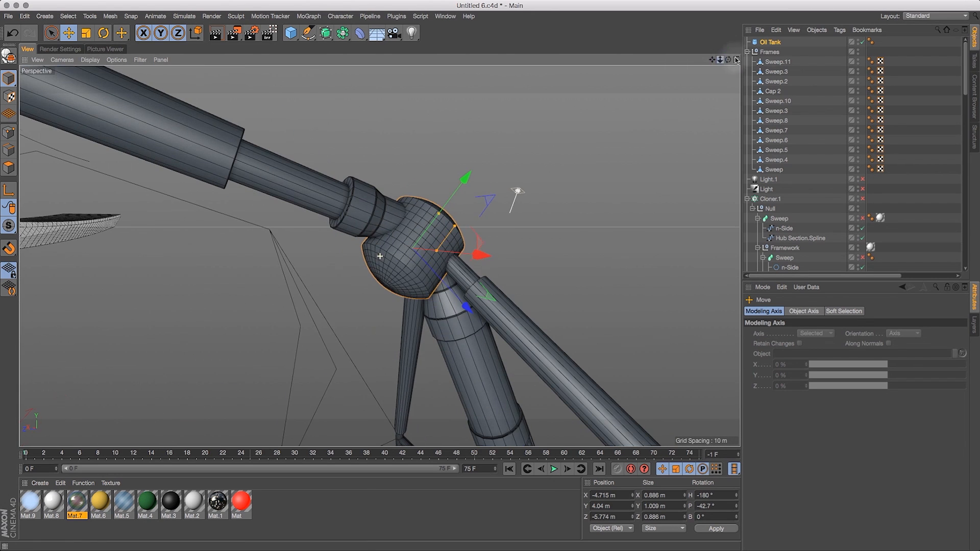
mouse_move(454, 260)
alt+mouse_down()
mouse_move(827, 32)
mouse_move(724, 61)
alt+mouse_up()
click(9, 55)
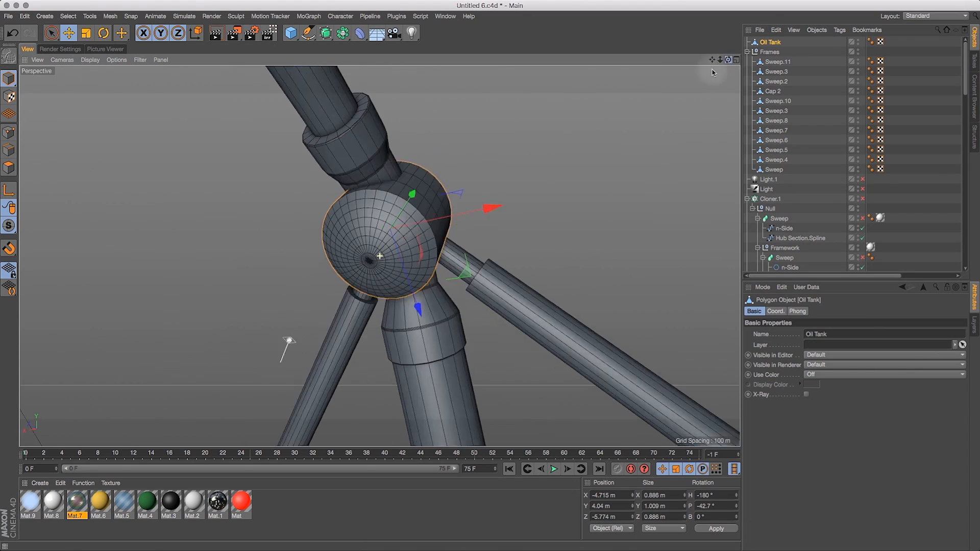
Select the Oil Tank's middle polygon band, inset it with Extrude Inner and shrink it into a recessed groove
key(v)
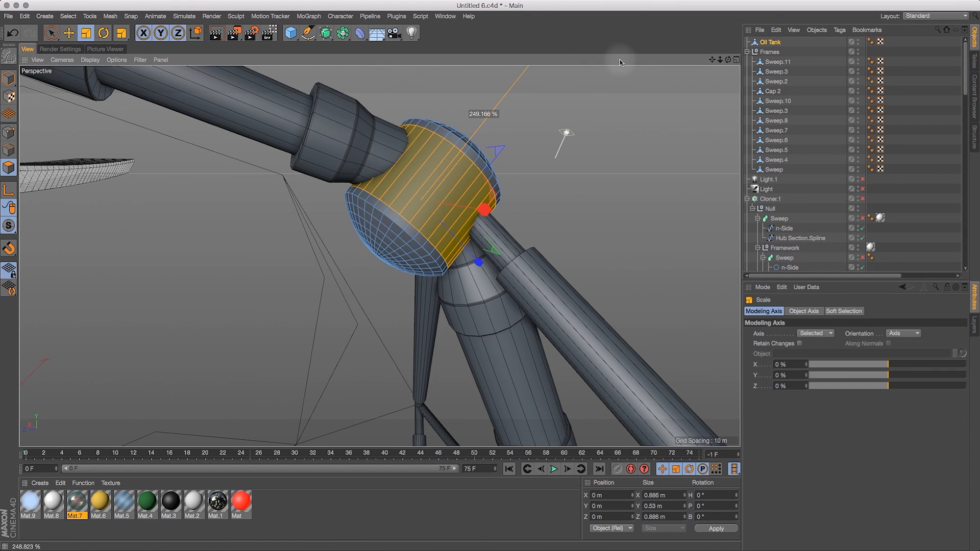
mouse_move(727, 60)
mouse_down()
mouse_move(735, 54)
mouse_move(719, 59)
mouse_move(728, 59)
mouse_up()
key(i)
alt+drag(614, 143, 707, 78)
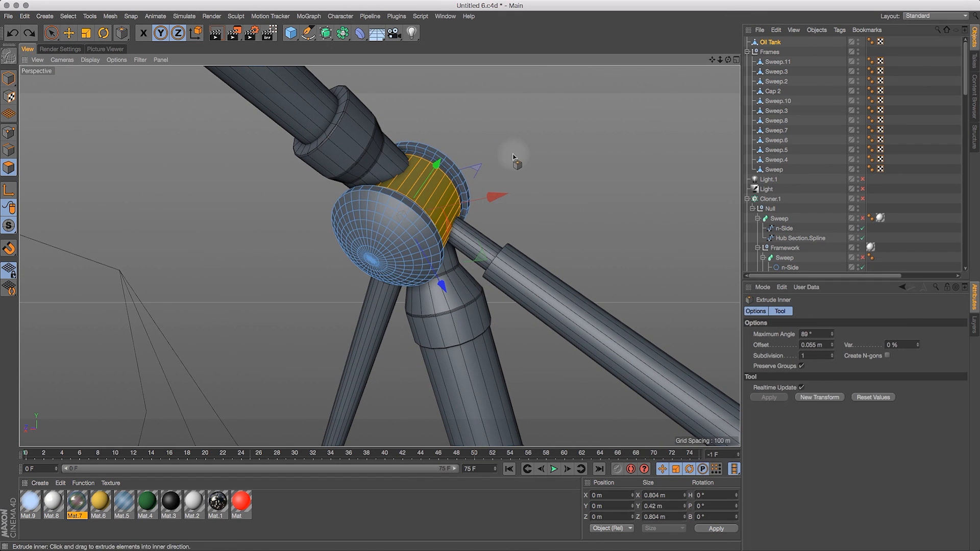
drag(554, 156, 695, 97)
Inspect the grooved joint in plain Gouraud shading and return to shading with lines
mouse_move(727, 59)
mouse_down()
mouse_move(712, 40)
mouse_move(663, 78)
mouse_move(755, 51)
mouse_up()
key(n)
key(a)
click(838, 168)
click(90, 60)
click(105, 82)
Select the polygon loops around the centre of the Oil Tank's cap and recess them into a small dimple
drag(51, 33, 79, 48)
key(v)
click(769, 42)
key(v)
click(408, 269)
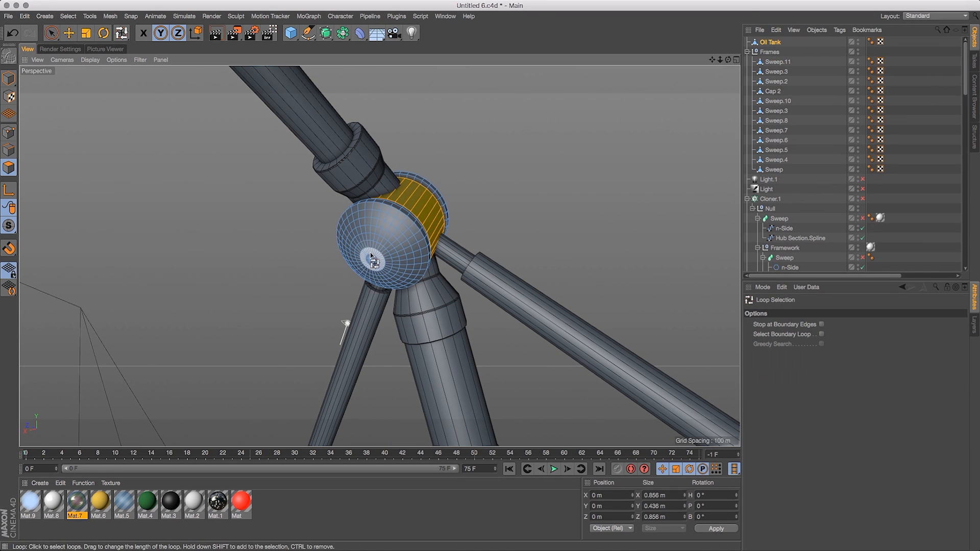
drag(408, 212, 406, 215)
drag(728, 59, 684, 60)
drag(728, 60, 709, 121)
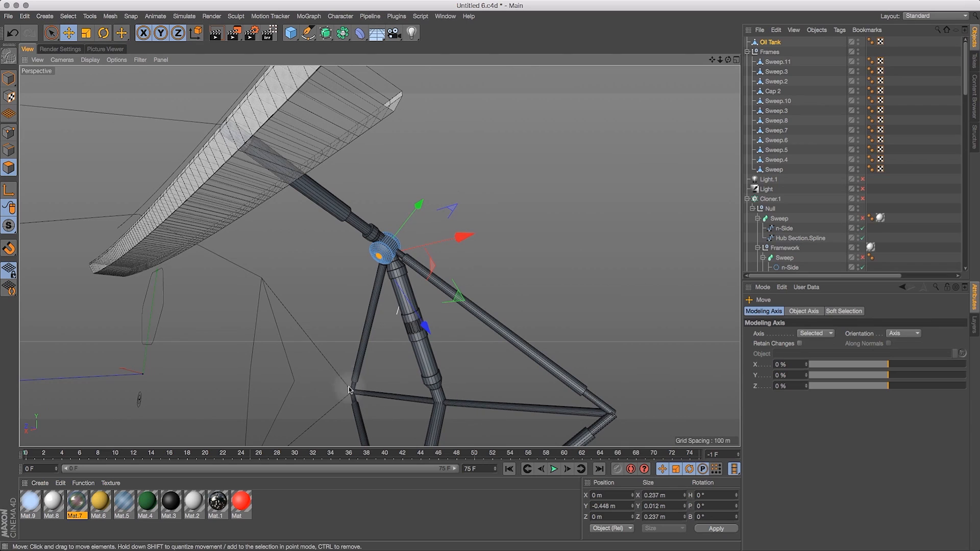
Duplicate the Oil Tank joint, place the copy at the central strut's lower end and rotate it to about -88.174° pitch
click(773, 43)
drag(727, 60, 704, 67)
key(Return)
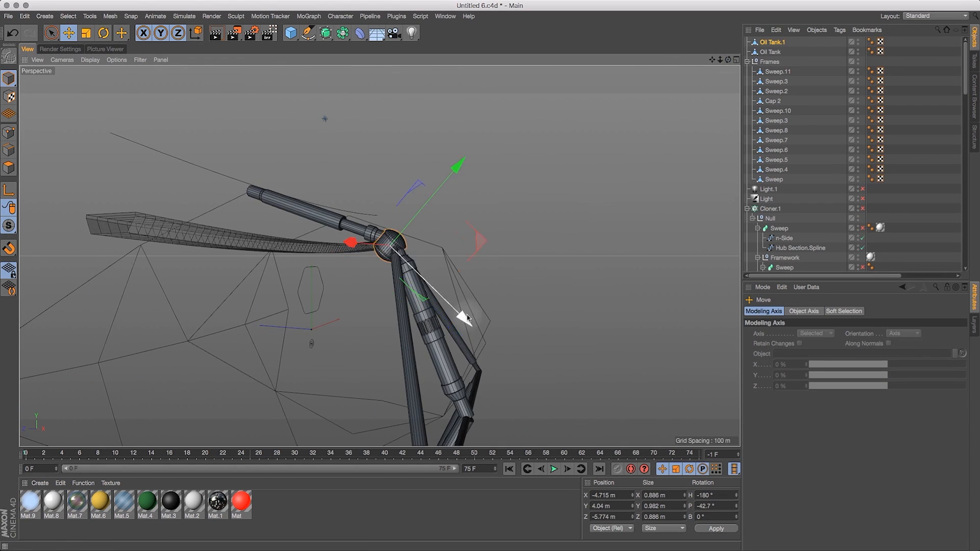
drag(462, 317, 592, 424)
drag(728, 60, 728, 43)
alt+drag(641, 252, 479, 275)
drag(286, 428, 279, 428)
alt+drag(439, 308, 581, 286)
key(r)
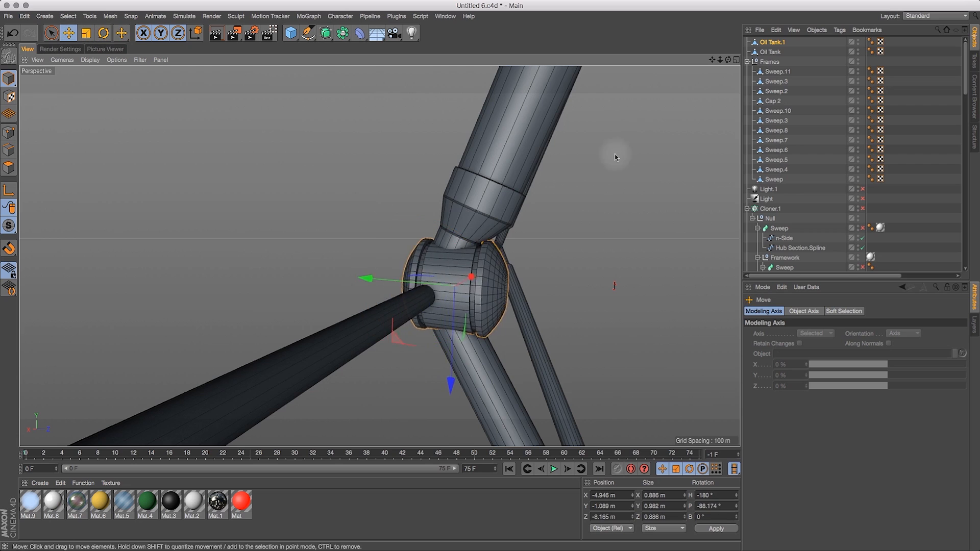
Fine-tune the placement of the copied tank so the struts meet inside the lower joint
drag(728, 59, 612, 66)
drag(492, 311, 489, 310)
drag(728, 60, 566, 57)
drag(537, 332, 532, 332)
drag(726, 59, 144, 57)
drag(451, 220, 447, 219)
mouse_move(728, 60)
mouse_down()
mouse_move(645, 70)
mouse_move(776, 80)
mouse_move(665, 105)
mouse_move(719, 33)
mouse_move(638, 60)
mouse_move(728, 51)
mouse_up()
Copy the lower tank joint and position the copy at the outer end of a horizontal strut
key(e)
ctrl+drag(499, 272, 655, 255)
drag(728, 60, 750, 53)
drag(421, 264, 260, 276)
drag(216, 376, 217, 365)
drag(728, 60, 876, 55)
drag(484, 305, 473, 221)
drag(727, 59, 587, 128)
drag(561, 338, 566, 339)
mouse_move(728, 60)
mouse_down()
mouse_move(816, 32)
mouse_move(709, 71)
mouse_move(788, 48)
mouse_move(748, 60)
mouse_move(719, 51)
mouse_up()
Enable X-Ray on the new tank copy, adjust its placement around the strut ends and disable X-Ray again
key(s)
click(772, 42)
click(806, 394)
drag(432, 281, 435, 281)
click(806, 394)
Paste another copy of the tank, place it on the opposite outer joint and toggle its X-Ray display
drag(727, 60, 653, 72)
key(super+v)
key(o)
drag(719, 60, 683, 79)
drag(682, 142, 750, 312)
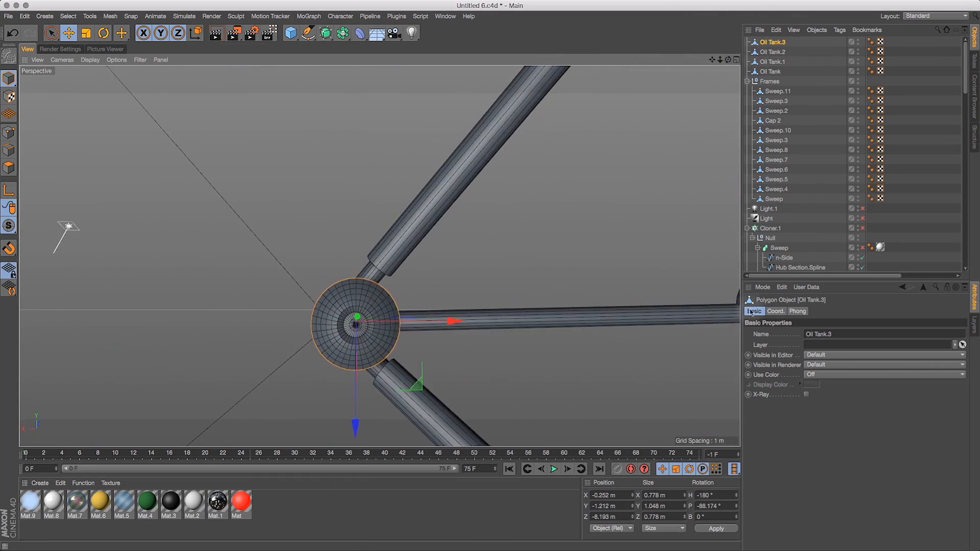
click(806, 394)
Select the two upper angled side struts and activate Loop Selection on them
mouse_move(719, 59)
mouse_down()
mouse_move(676, 206)
mouse_move(704, 60)
mouse_move(763, 85)
mouse_move(730, 66)
mouse_up()
key(space)
click(384, 134)
shift+double_click(471, 173)
key(Return)
key(u)
key(l)
Select the edge loops at the steps of both upper angled side struts
click(419, 146)
alt+drag(420, 146, 427, 119)
key(super+z)
key(1)
drag(564, 262, 487, 286)
click(645, 205)
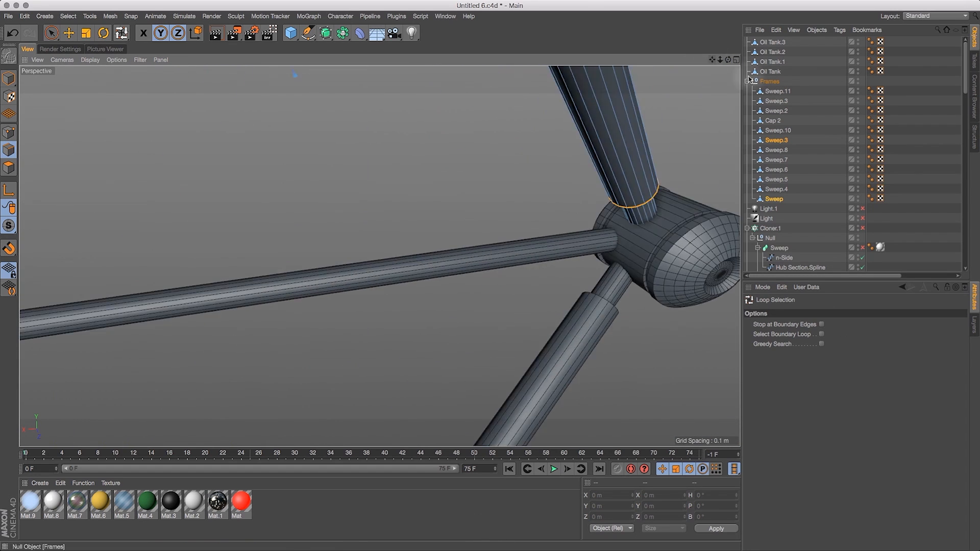
scroll(664, 256, down, 5)
mouse_move(720, 60)
mouse_down()
mouse_move(735, 61)
mouse_move(662, 93)
mouse_move(707, 61)
mouse_up()
shift+click(494, 187)
Bevel the selected step edges of both side struts, switch to plain Gouraud shading and clear the selection
click(110, 16)
mouse_move(123, 55)
click(168, 76)
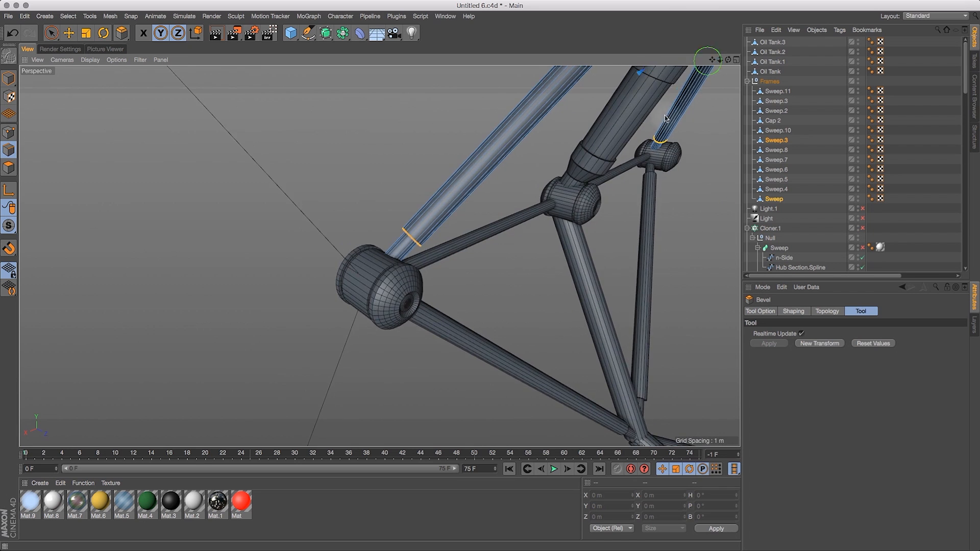
key(super+z)
key(super+z)
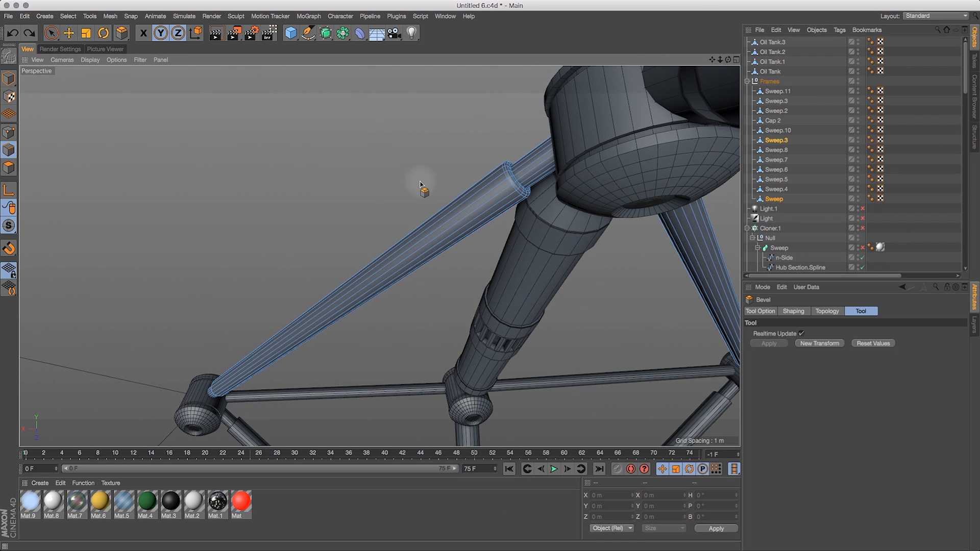
click(760, 311)
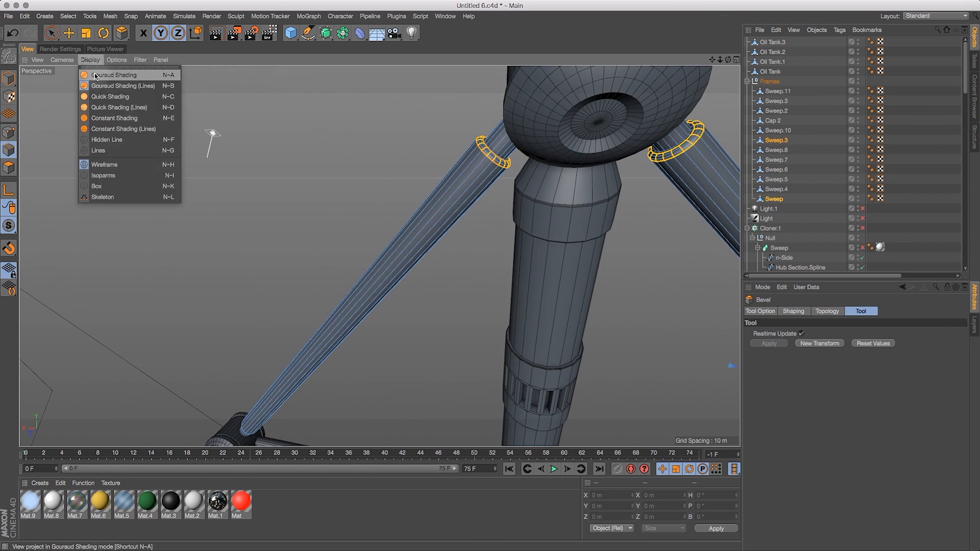
mouse_move(719, 60)
mouse_down()
mouse_move(621, 29)
mouse_move(751, 72)
mouse_move(670, 9)
mouse_up()
click(52, 33)
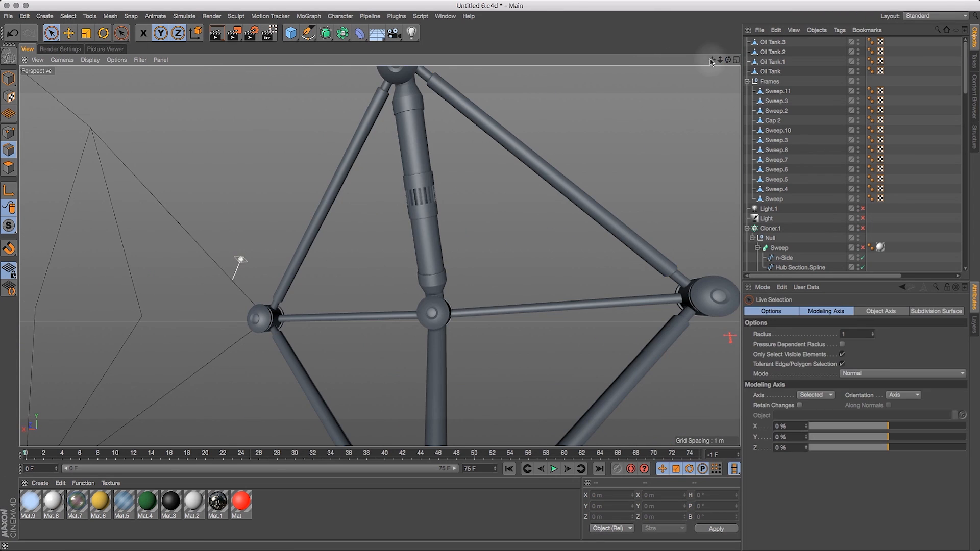
Select the two lower angled side struts and activate Loop Selection in edge mode
key(e)
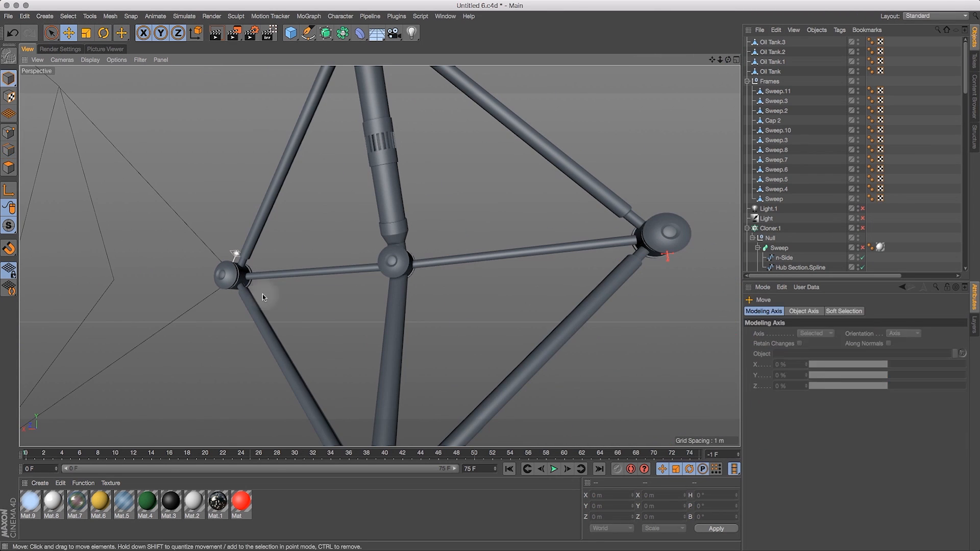
key(u)
key(l)
drag(727, 59, 679, 92)
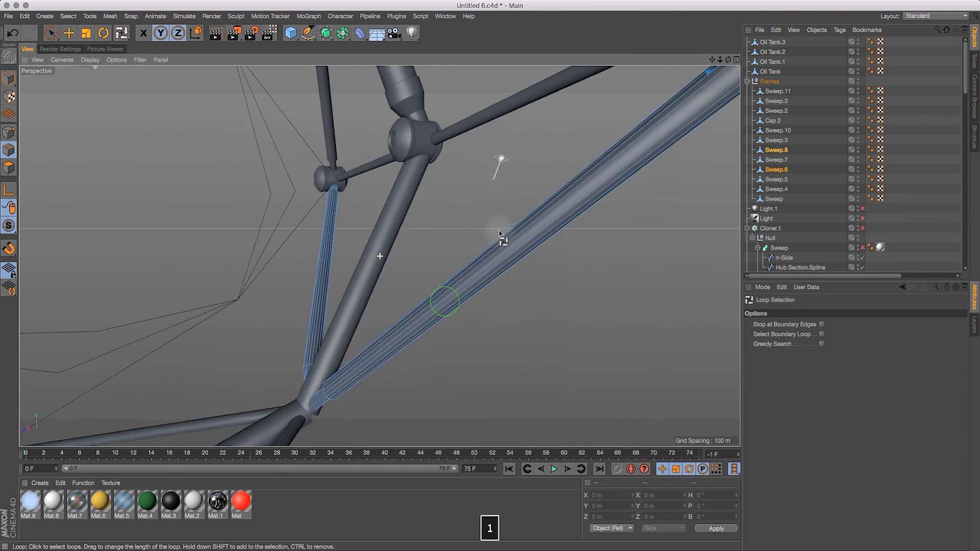
drag(500, 236, 569, 182)
Select the edge loops at the steps of both lower side struts and bevel them
click(411, 327)
shift+click(379, 312)
drag(728, 60, 837, 110)
shift+click(153, 225)
key(super+z)
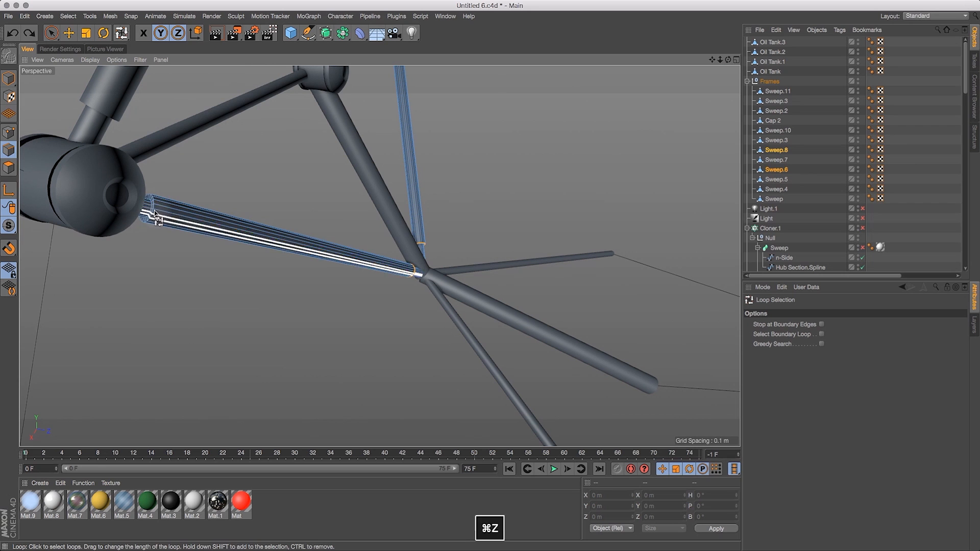
click(159, 96)
drag(728, 59, 679, 91)
Cut two symmetrical edge loops at 10 % offset near the ends of the longer horizontal strut
key(e)
click(8, 78)
click(459, 216)
click(8, 167)
key(v)
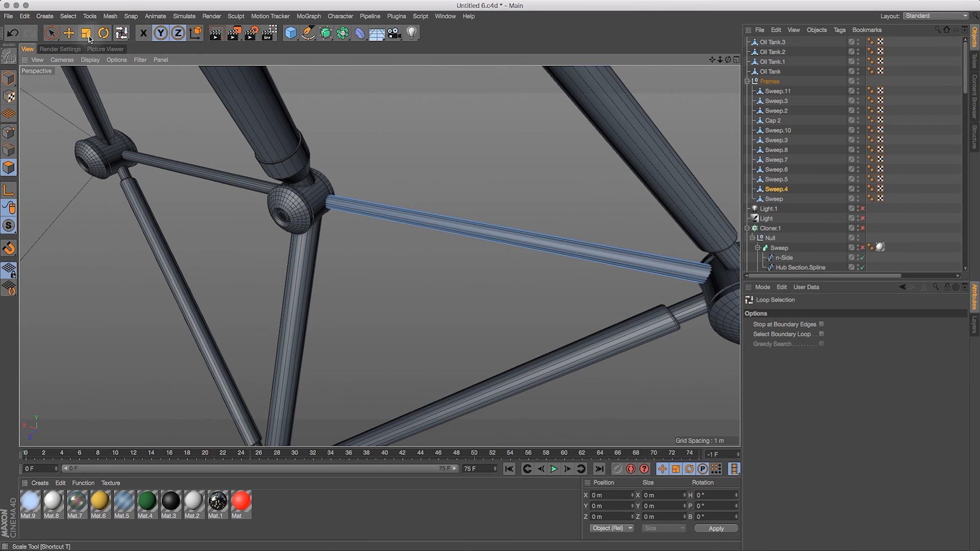
mouse_move(126, 56)
click(184, 116)
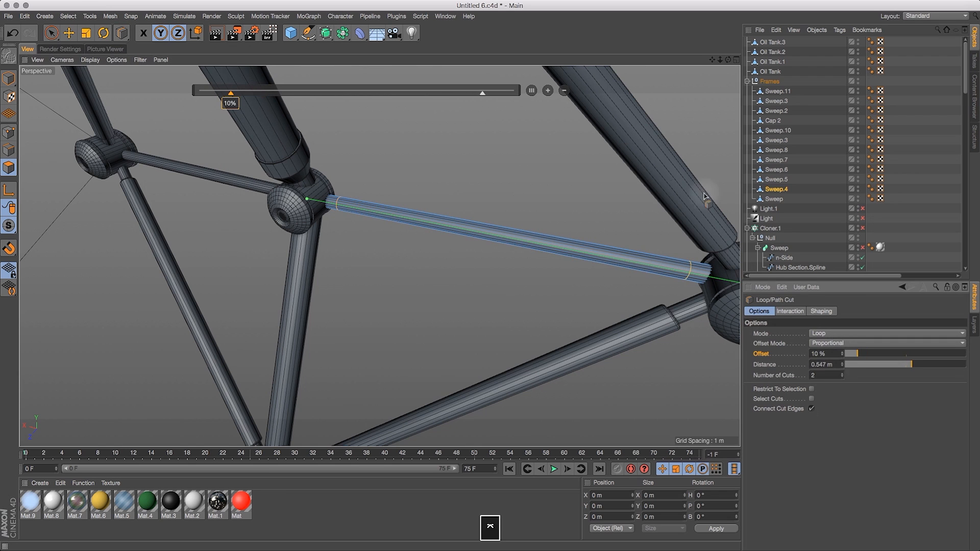
key(Return)
key(Return)
Thicken the horizontal strut's section between the two cuts to about 0.26 m and undo the extra bevel
key(v)
click(448, 226)
drag(728, 59, 686, 75)
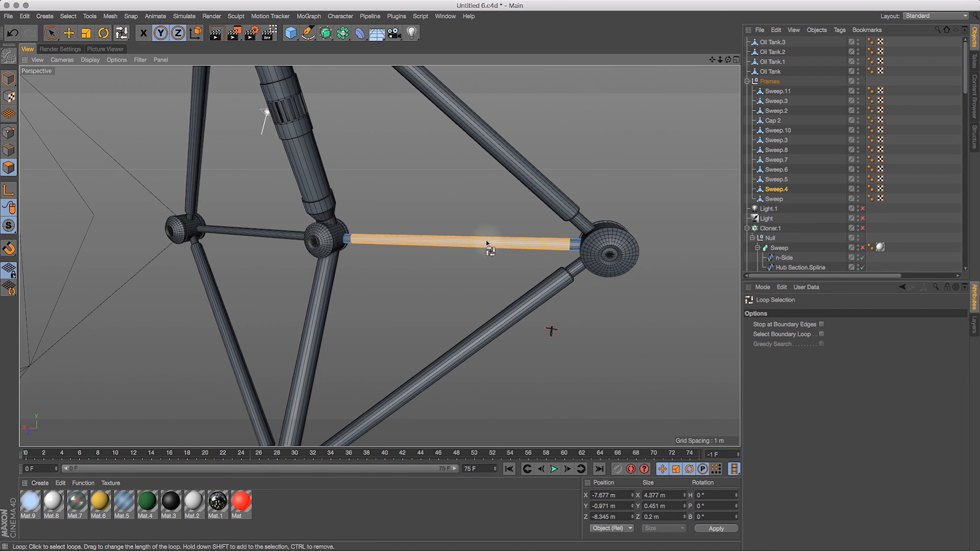
click(158, 116)
scroll(474, 197, up, 3)
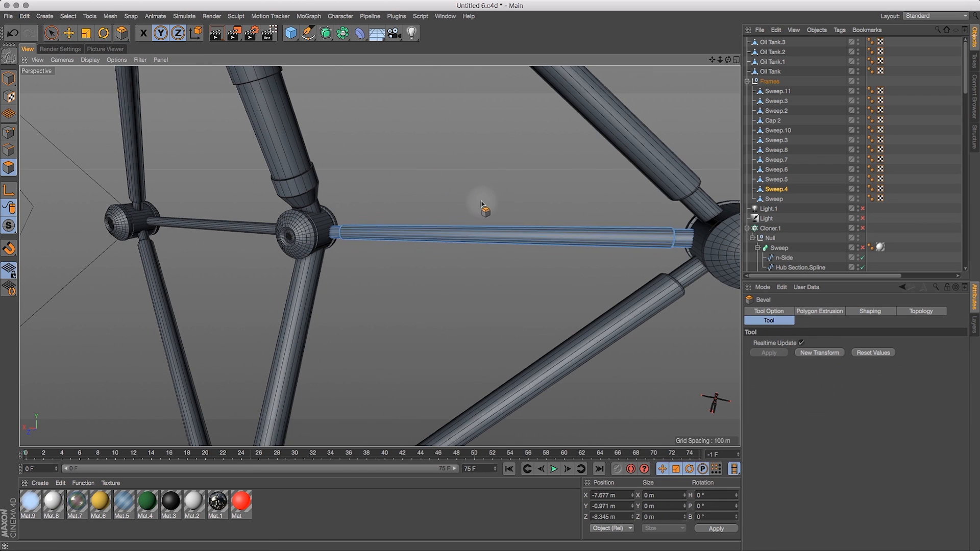
key(super+z)
drag(728, 59, 767, 67)
Cut two symmetrical edge loops at 20 % offset in the longer horizontal strut's thickened section
click(51, 33)
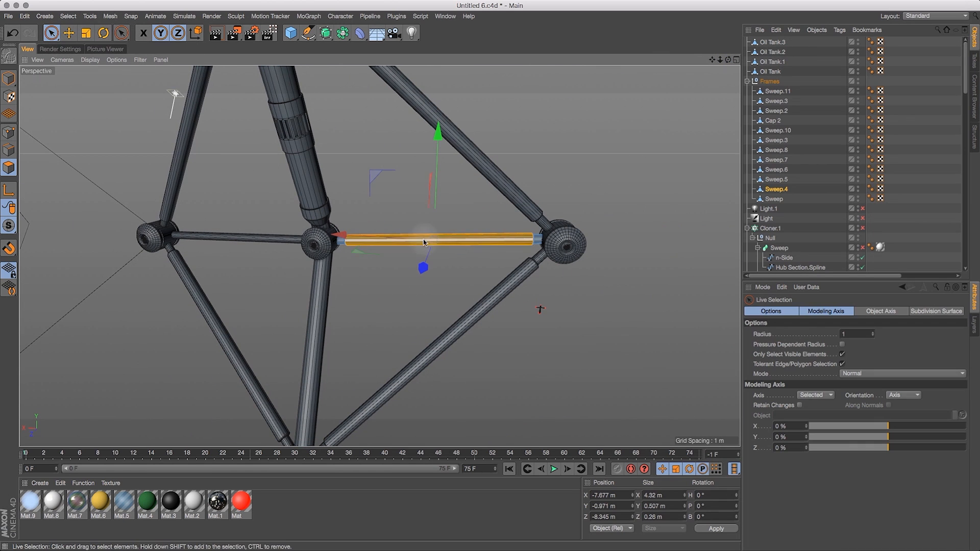
click(8, 168)
drag(122, 33, 153, 116)
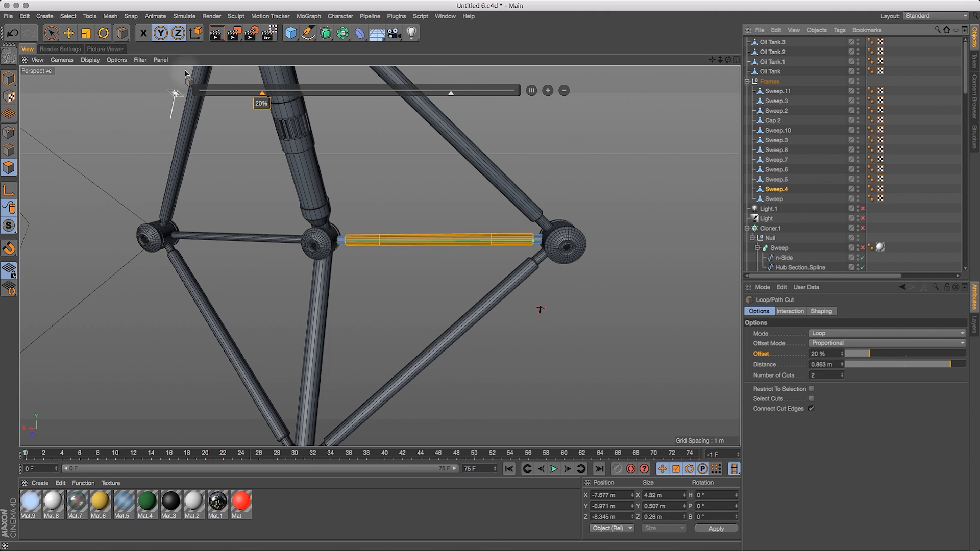
Cut two symmetrical edge loops at 12 % offset near the ends of the neighbouring horizontal strut
click(8, 78)
click(236, 236)
text(15)
key(Return)
alt+drag(381, 256, 717, 292)
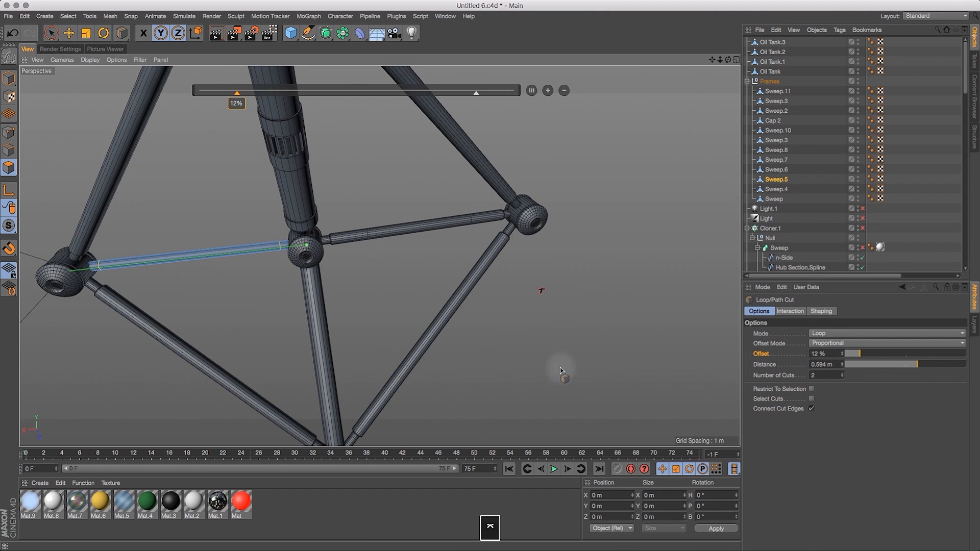
Thicken that strut's section between the cuts to 0.26 m and add edge loops to it with Loop/Path Cut
scroll(560, 369, up, 4)
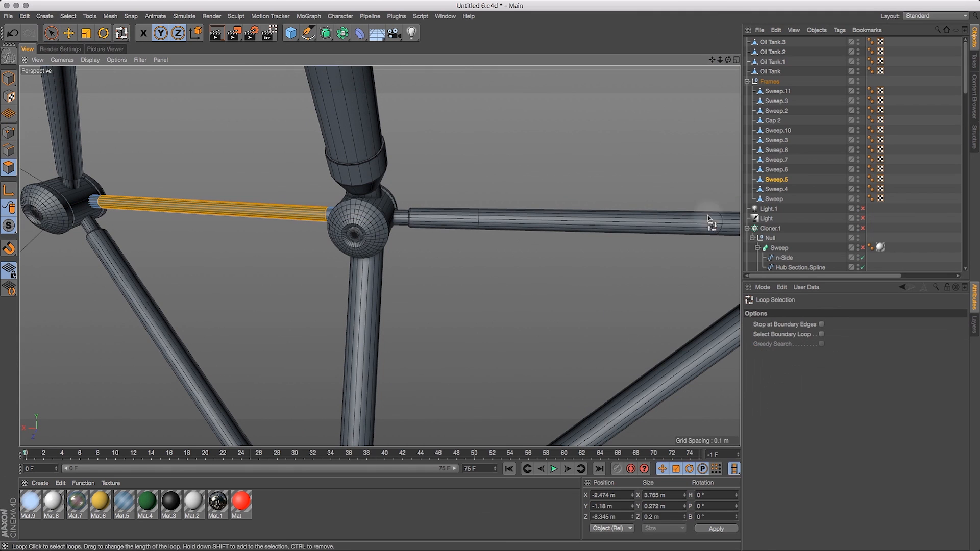
click(82, 46)
key(v)
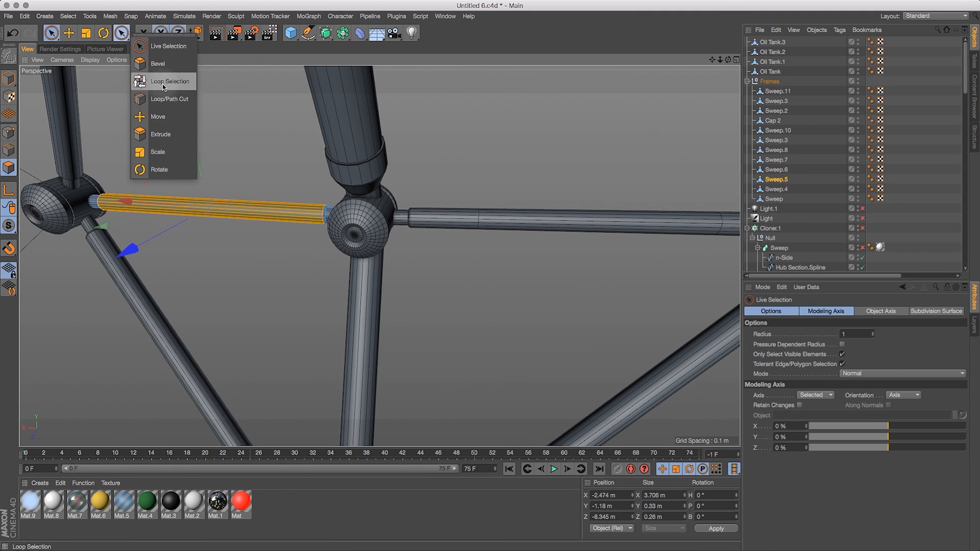
click(162, 99)
drag(729, 60, 495, 301)
key(e)
Place the Oil Tank joints inside the Frames null with the struts and collapse the group
mouse_move(728, 60)
mouse_down()
mouse_move(664, 153)
mouse_move(612, 179)
mouse_move(708, 70)
mouse_move(617, 81)
mouse_move(519, 233)
mouse_move(687, 49)
mouse_move(714, 46)
mouse_move(704, 71)
mouse_move(714, 55)
mouse_up()
click(784, 138)
scroll(798, 153, up, 5)
click(768, 42)
click(747, 41)
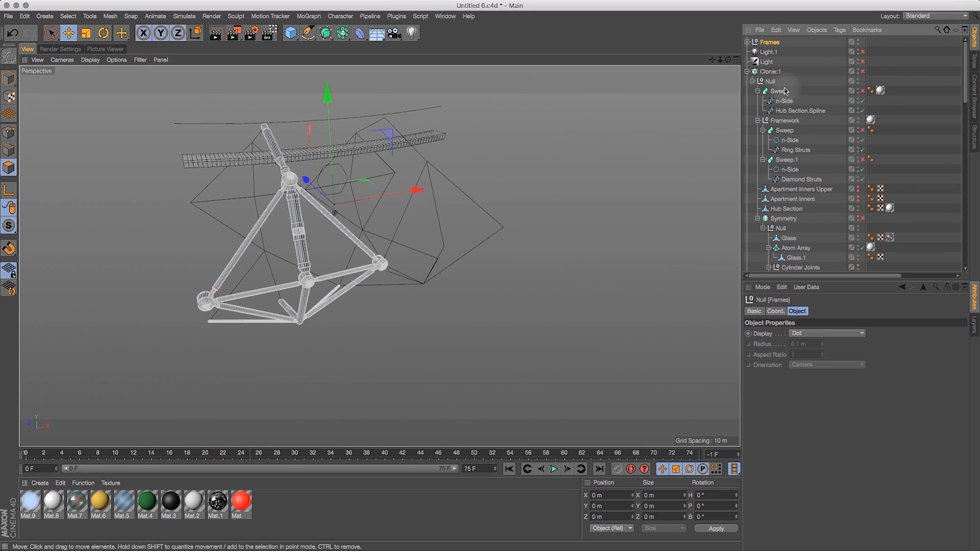
Group the mirrored frame halves under a null and reflect them across the XY plane with a Symmetry object
click(747, 41)
mouse_move(720, 60)
mouse_down()
mouse_move(699, 45)
mouse_move(720, 72)
mouse_move(712, 89)
mouse_move(683, 69)
mouse_up()
click(752, 51)
click(437, 265)
click(747, 51)
click(772, 51)
click(875, 333)
click(816, 343)
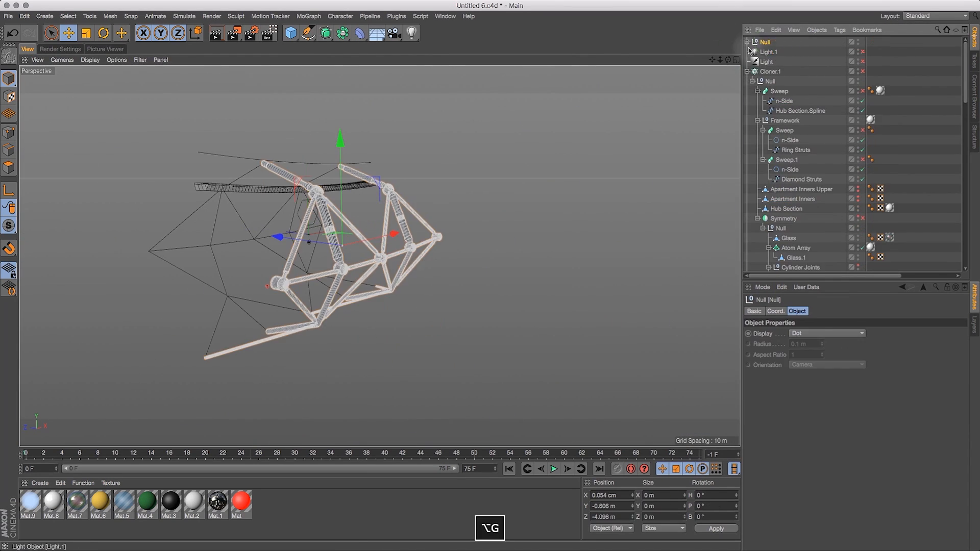
scroll(380, 256, up, 3)
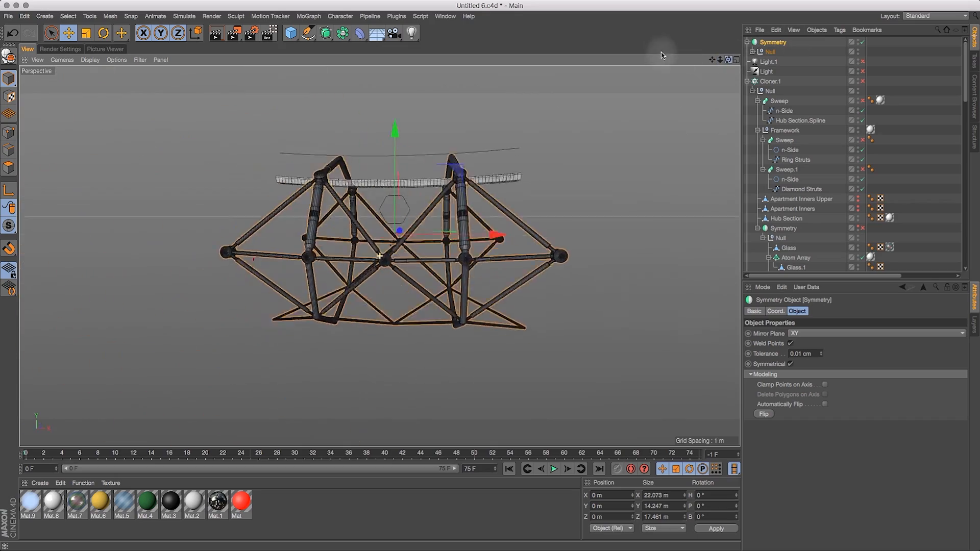
Apply Mat.8 to the framework's Symmetry object and enlarge the hub Sweep's n-Side profile to 3.029 by 3.366 m
drag(51, 501, 786, 43)
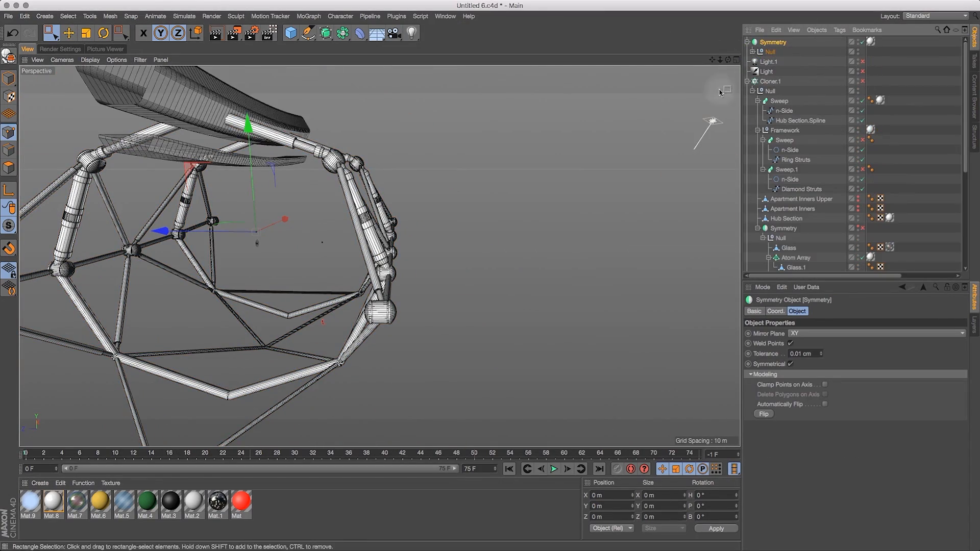
mouse_move(728, 60)
mouse_down()
mouse_move(827, 46)
mouse_move(732, 51)
mouse_up()
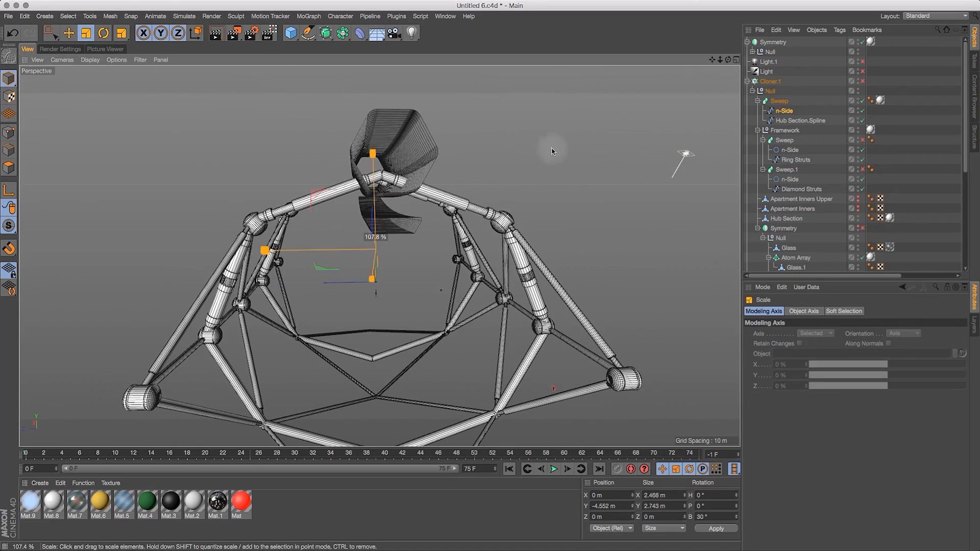
drag(727, 60, 691, 80)
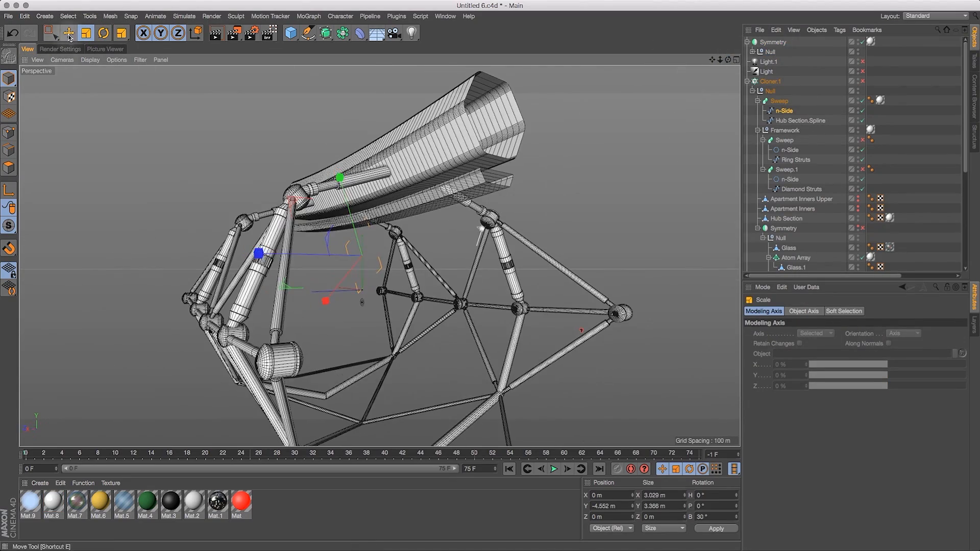
click(449, 109)
Create a polygon version of the hub Sweep with Current State to Object and delete the original generator
alt+drag(537, 61, 779, 113)
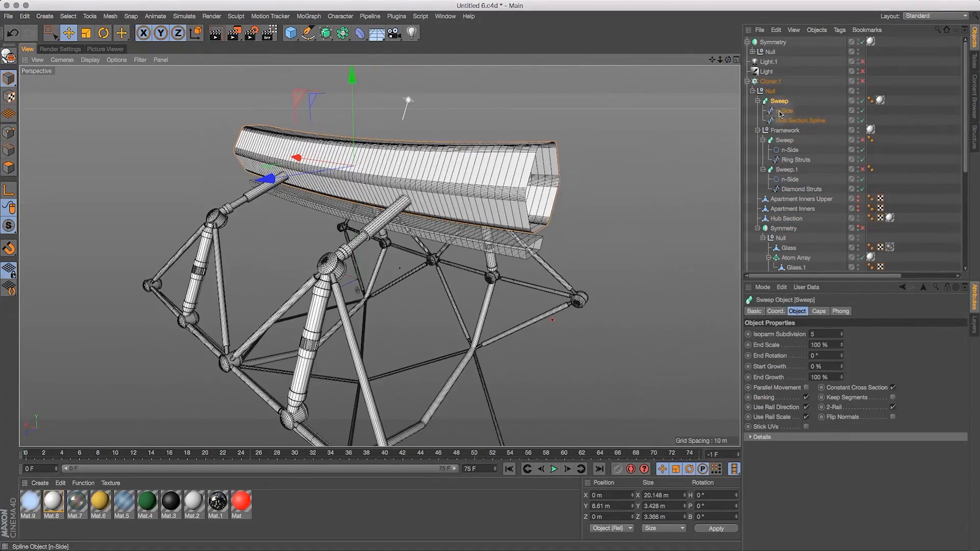
click(834, 105)
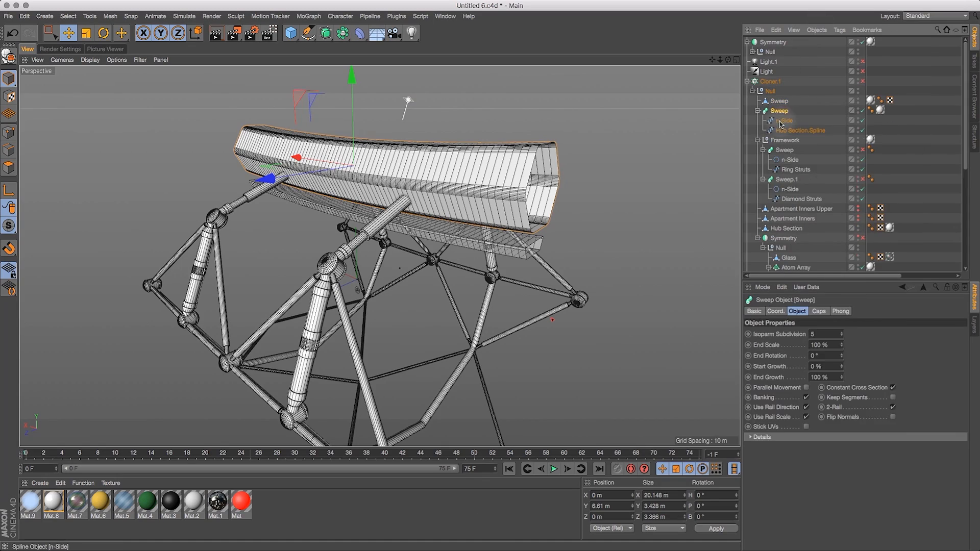
key(Delete)
Duplicate the polygon Sweep, extrude the copy's polygons inward by 0.11 m and remove the copy's material
alt+drag(586, 168, 747, 84)
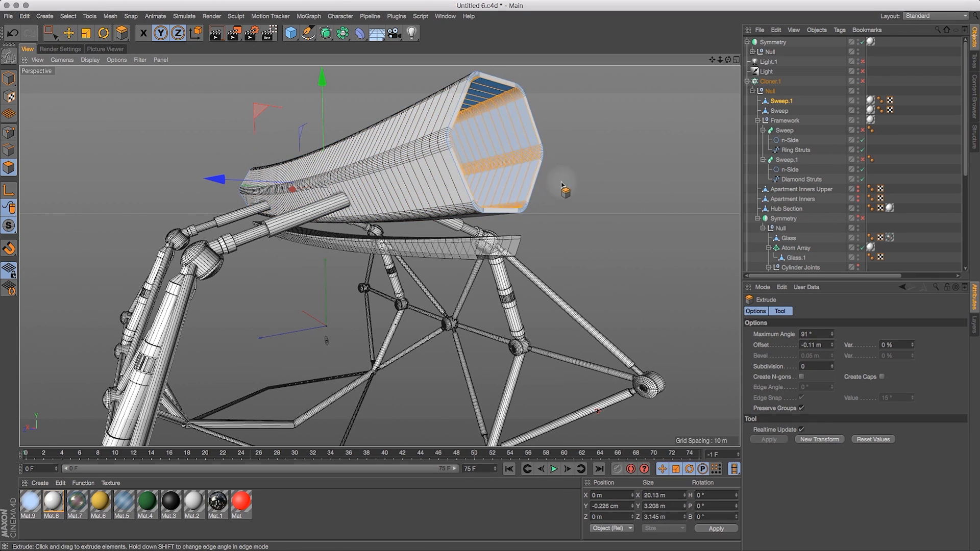
alt+drag(720, 82, 483, 224)
key(BackSpace)
Cut additional lengthwise edge loops along the strut-facing side of the outer Sweep
key(d)
click(161, 139)
click(451, 213)
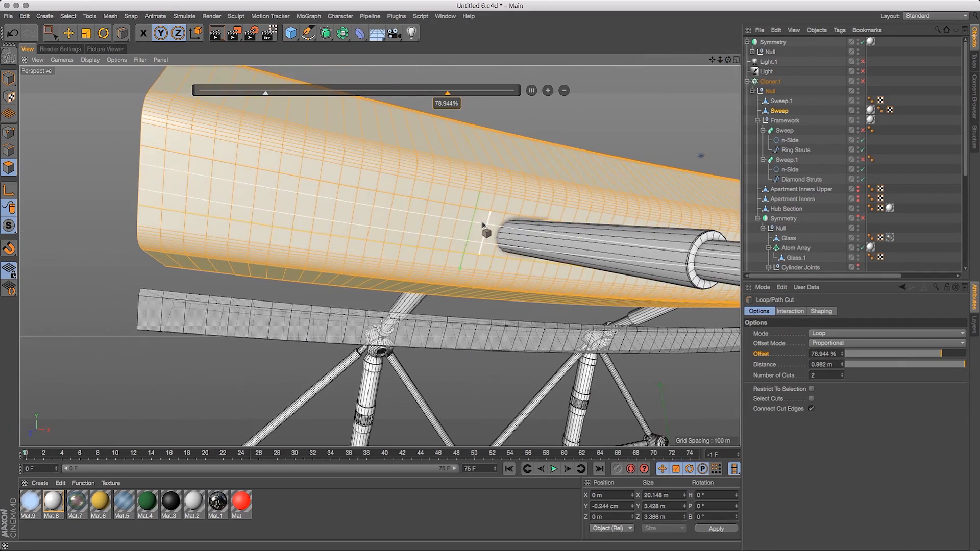
drag(728, 60, 732, 72)
Line-cut angled panel corners into the Sweep's side face at its near end and around the first strut
drag(122, 33, 121, 46)
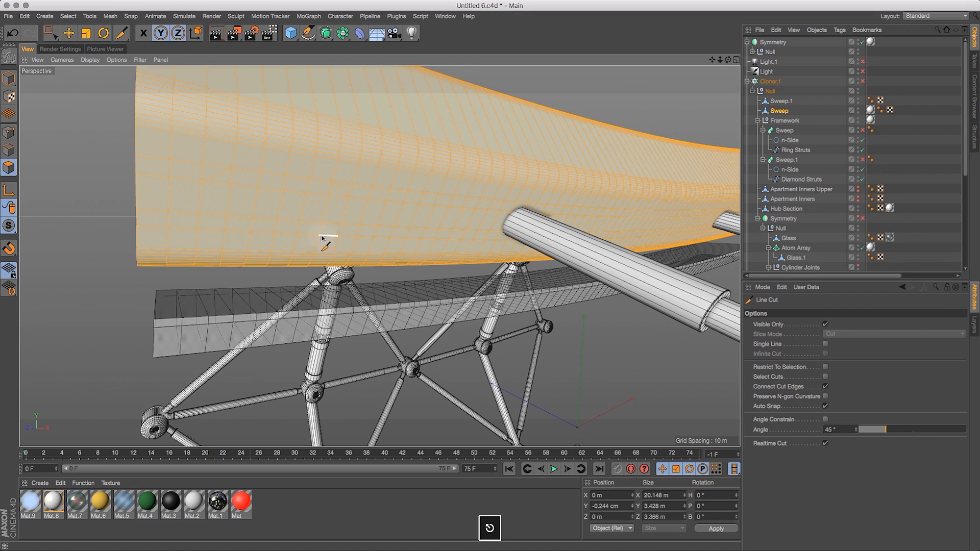
drag(712, 57, 713, 60)
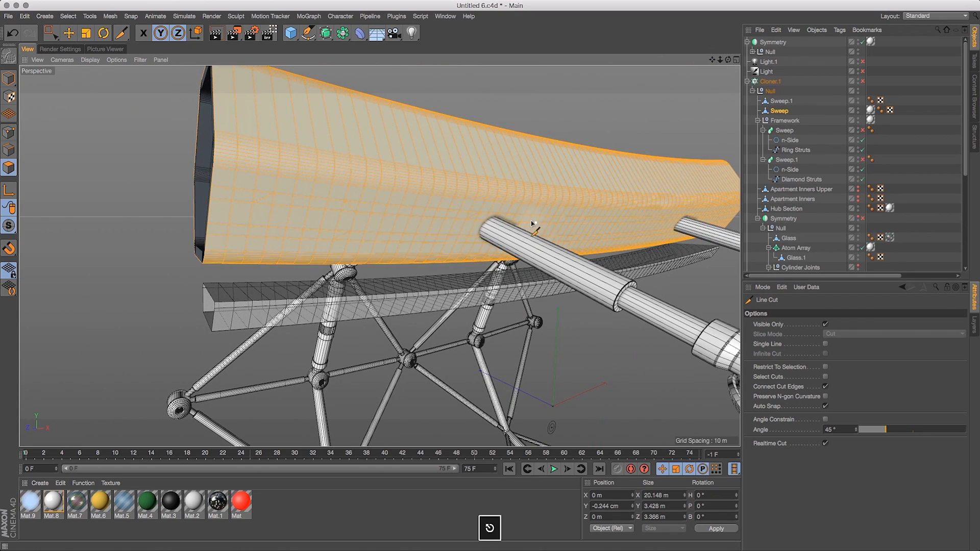
alt+drag(531, 221, 571, 219)
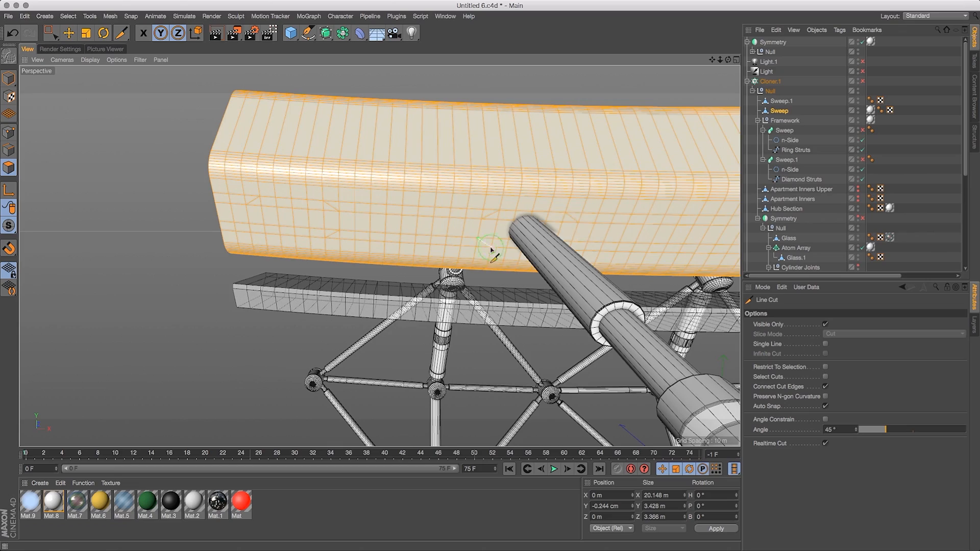
alt+drag(491, 250, 591, 240)
drag(727, 58, 776, 57)
Line-cut matching angled panel corners around the second strut and at the far end of the Sweep's side face
alt+drag(412, 214, 551, 210)
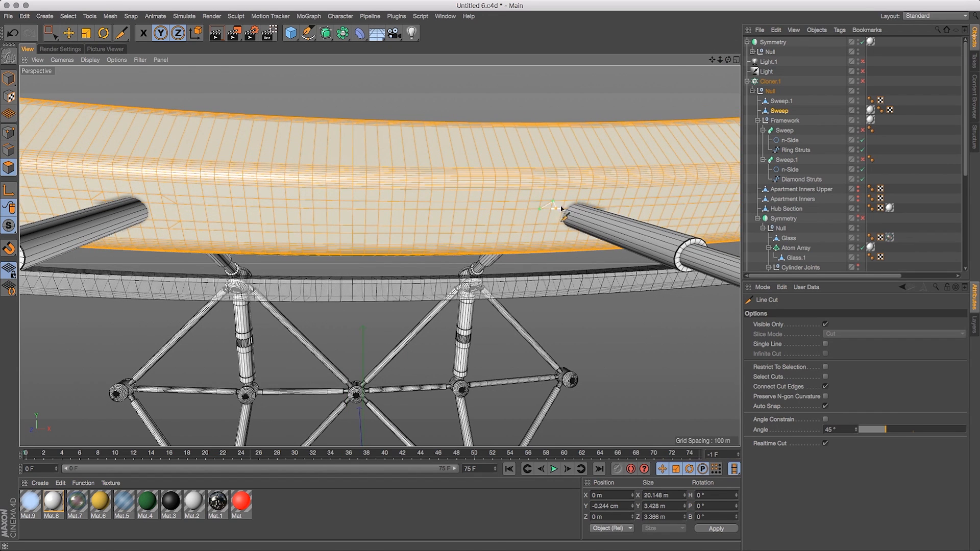
drag(728, 59, 620, 125)
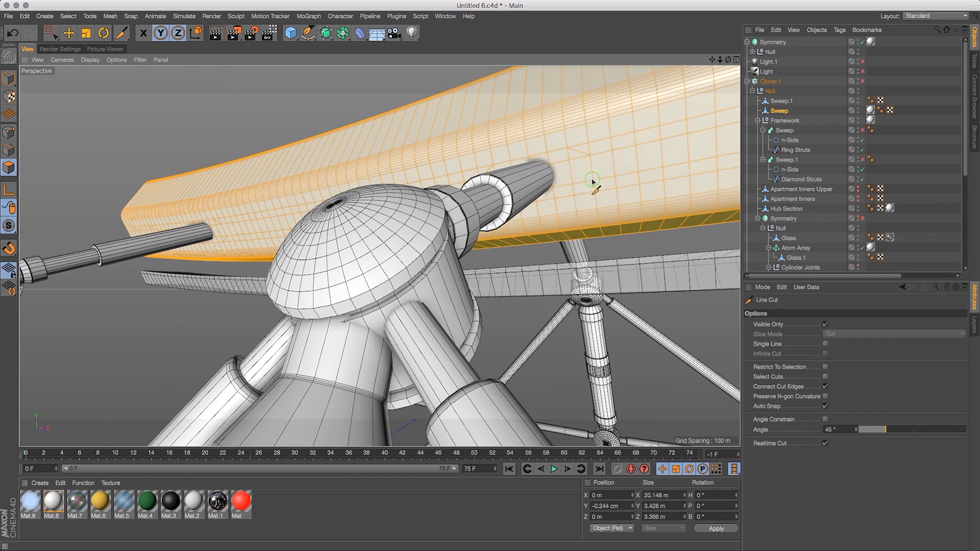
drag(728, 60, 424, 255)
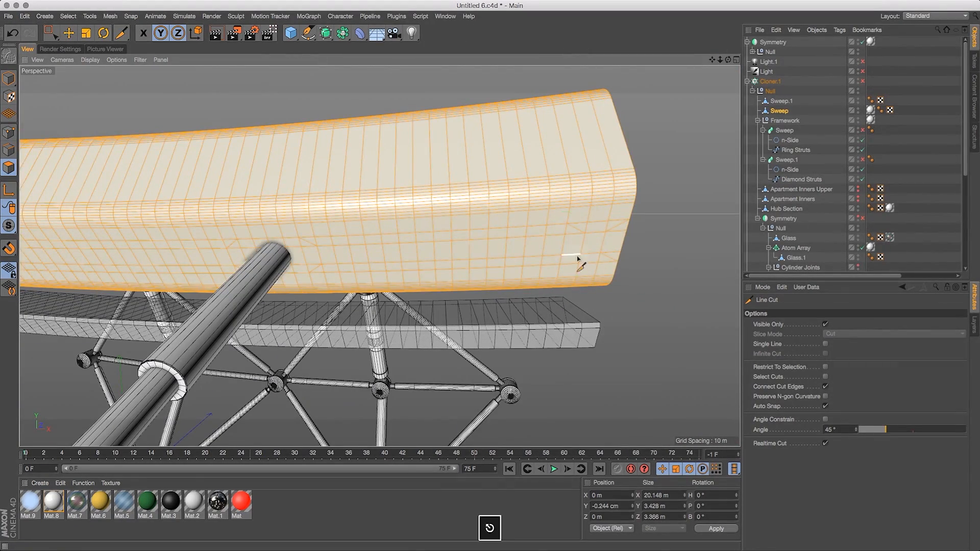
mouse_move(728, 60)
mouse_down()
mouse_move(755, 52)
mouse_move(733, 58)
mouse_up()
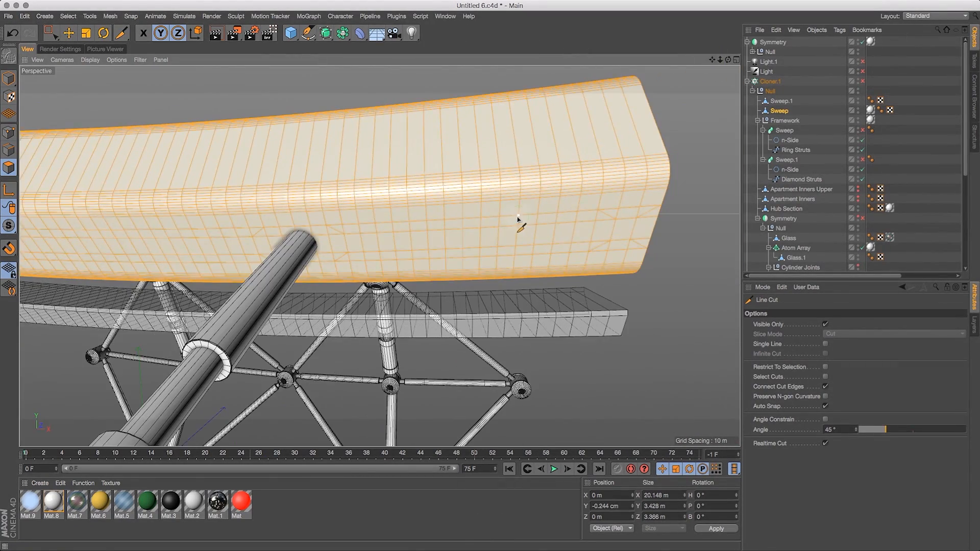
Select the central band of polygons along the full length of the Sweep's side face
drag(51, 32, 71, 50)
click(521, 227)
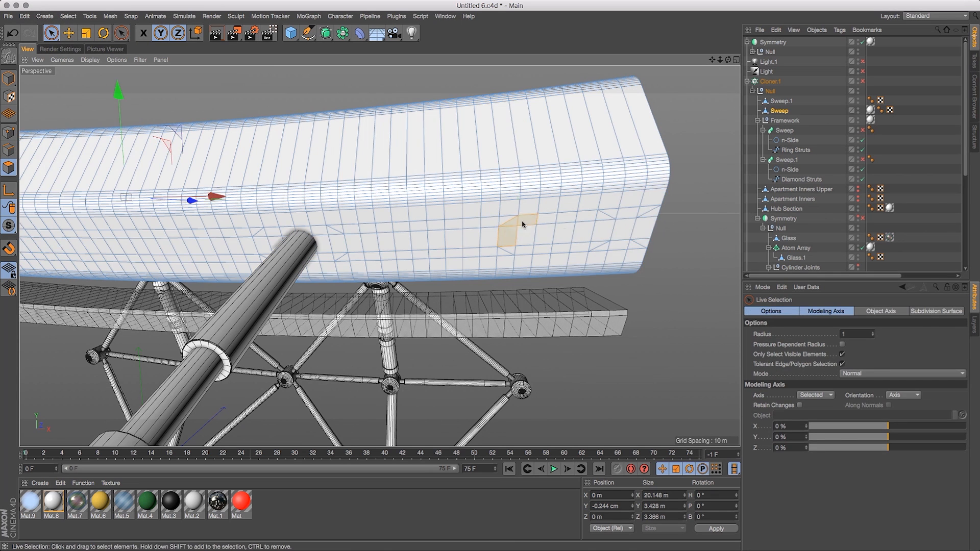
key(v)
click(642, 230)
click(642, 230)
click(50, 32)
key(v)
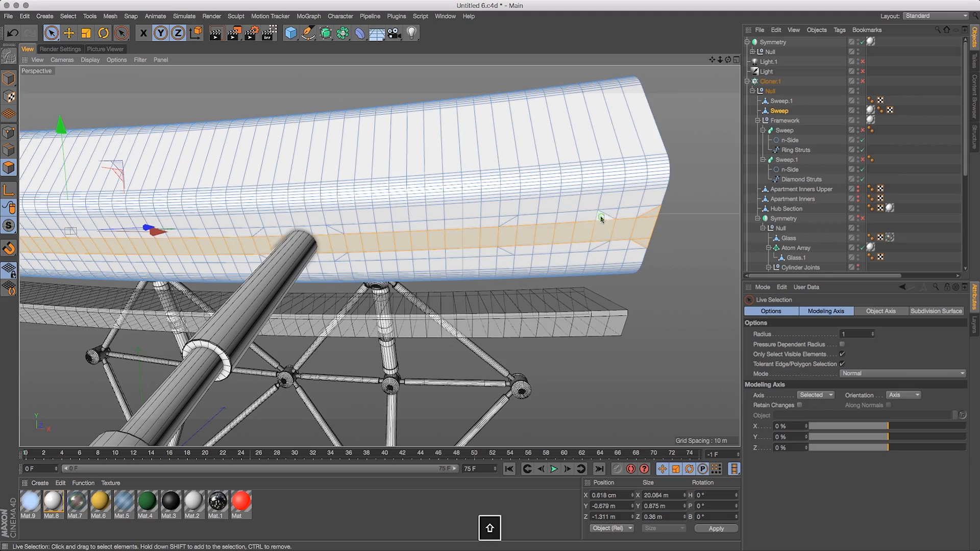
Add the polygons inside the angled cuts at the ends and around the struts to the band selection
alt+drag(330, 252, 328, 228)
alt+drag(387, 252, 735, 263)
shift+click(270, 268)
shift+drag(347, 207, 477, 223)
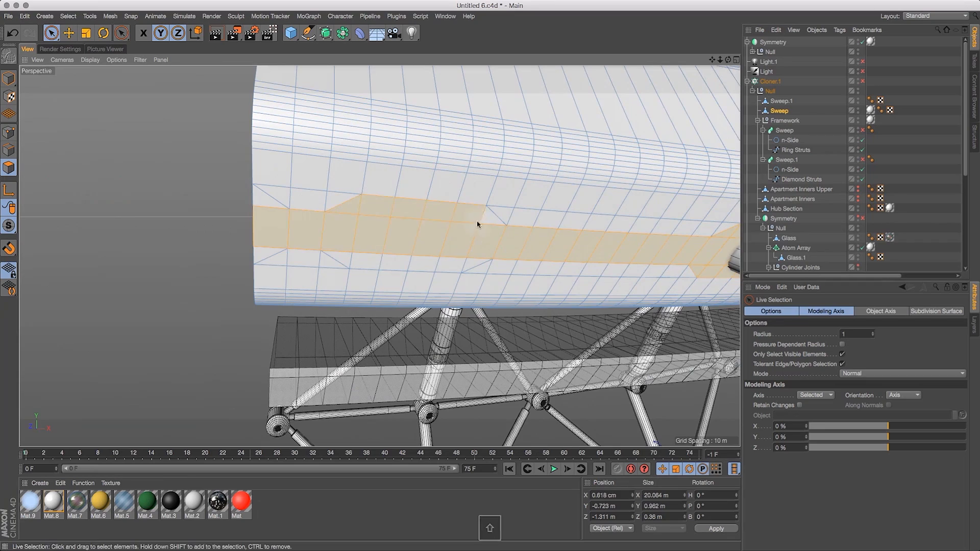
shift+click(259, 250)
Try extruding the selected panel band inward and deleting its polygons, and undo the attempt
mouse_move(719, 60)
mouse_down()
mouse_move(608, 99)
mouse_move(702, 83)
mouse_move(734, 59)
mouse_up()
key(d)
drag(719, 59, 745, 51)
drag(602, 116, 561, 161)
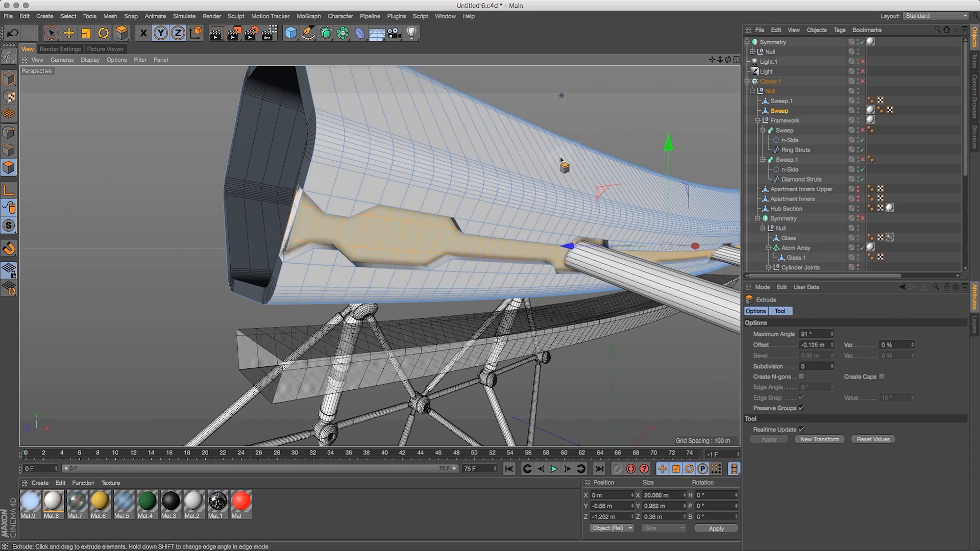
key(BackSpace)
mouse_move(727, 60)
mouse_down()
mouse_move(693, 30)
mouse_move(738, 68)
mouse_move(666, 40)
mouse_move(728, 57)
mouse_up()
mouse_move(719, 59)
mouse_down()
mouse_move(686, 70)
mouse_move(668, 53)
mouse_move(734, 58)
mouse_move(668, 56)
mouse_move(729, 61)
mouse_move(727, 76)
mouse_up()
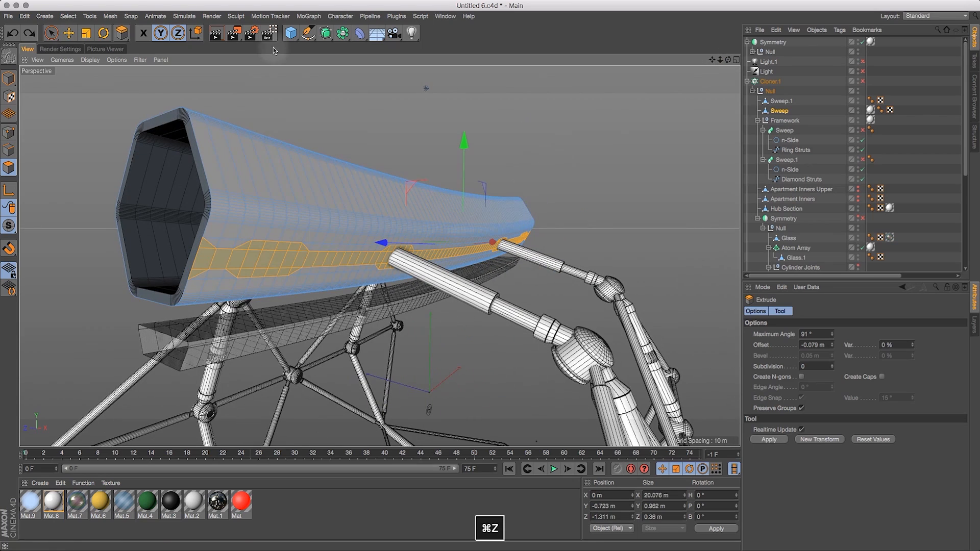
Deselect groups of polygons between the wide panels to break the band into separate window shapes
key(space)
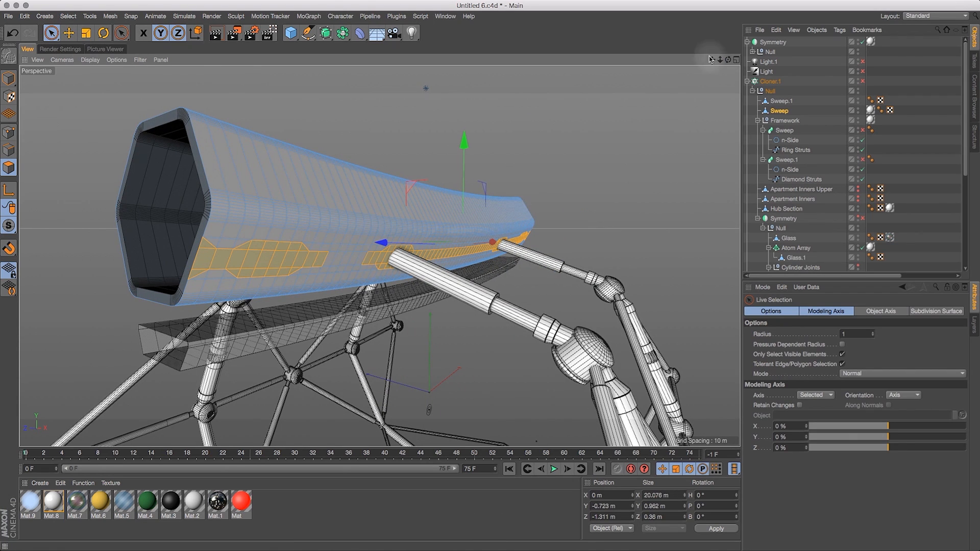
drag(711, 60, 554, 257)
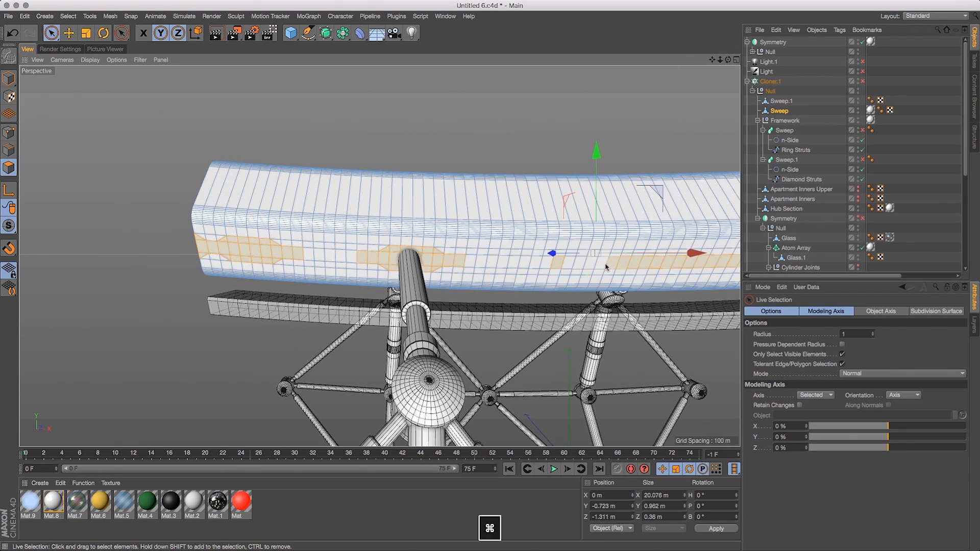
drag(712, 62, 547, 253)
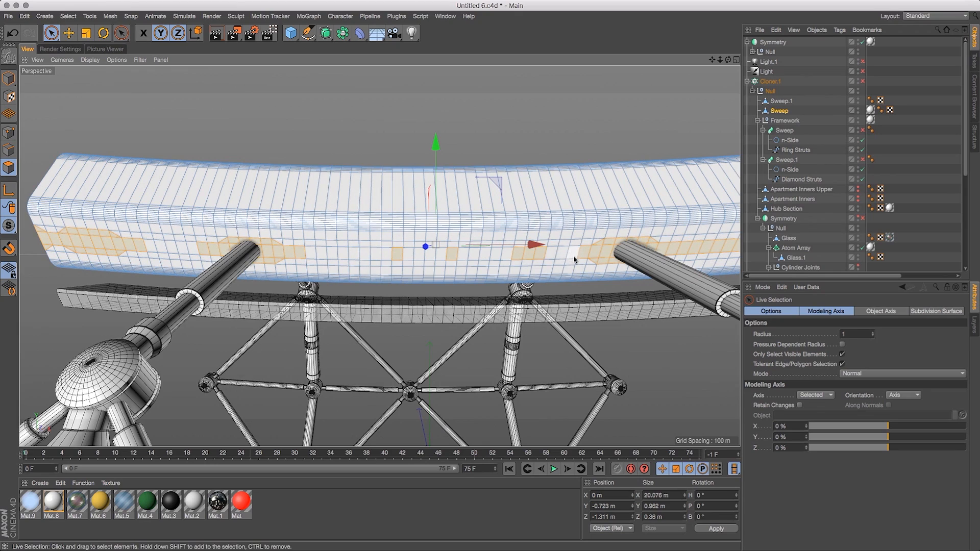
drag(685, 65, 327, 299)
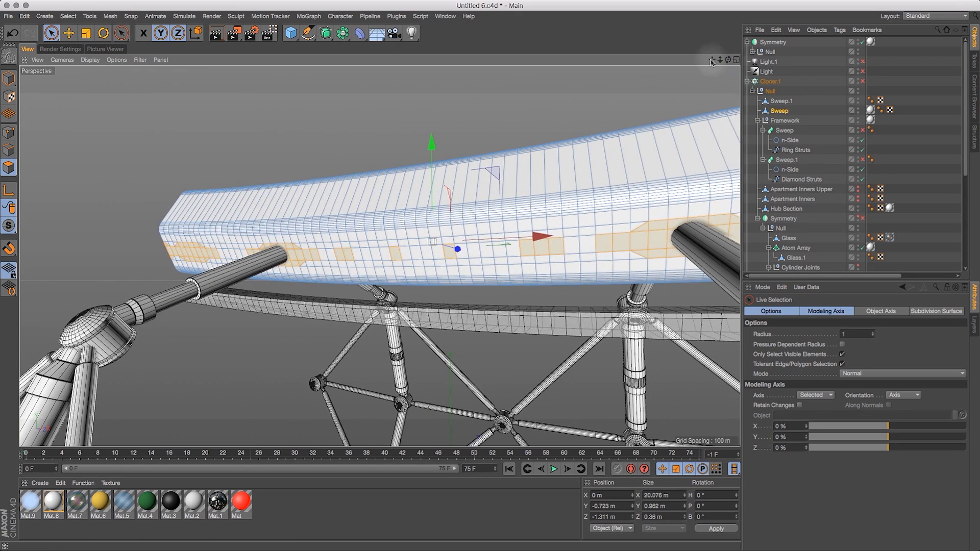
drag(712, 62, 599, 244)
ctrl+click(654, 240)
drag(719, 60, 692, 192)
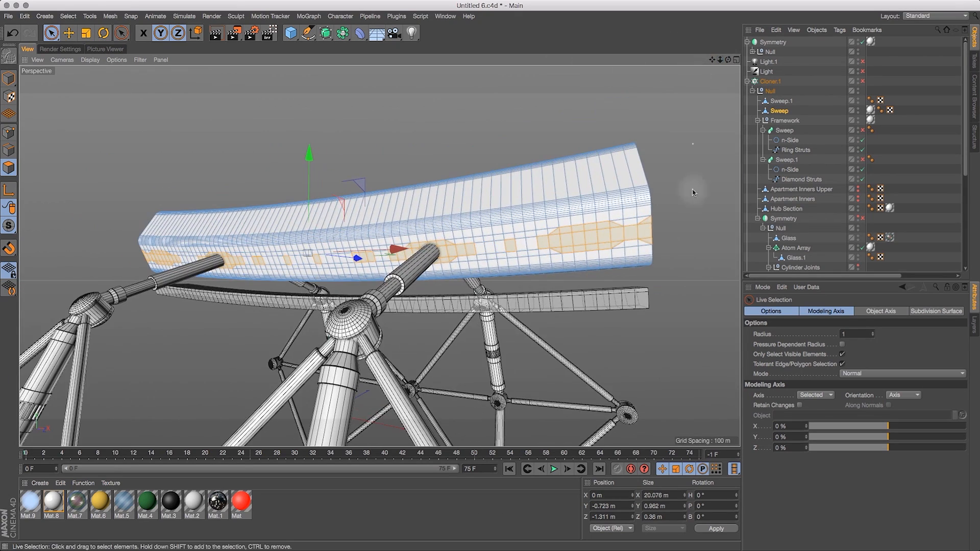
Extrude the selected window shapes inward by 0.079 m and delete their polygons to open the windows
key(d)
click(819, 438)
key(BackSpace)
Loop-select the narrow polygon strip above the windows and extrude it inward by 0.079 m as a groove
drag(728, 60, 702, 65)
key(u)
key(l)
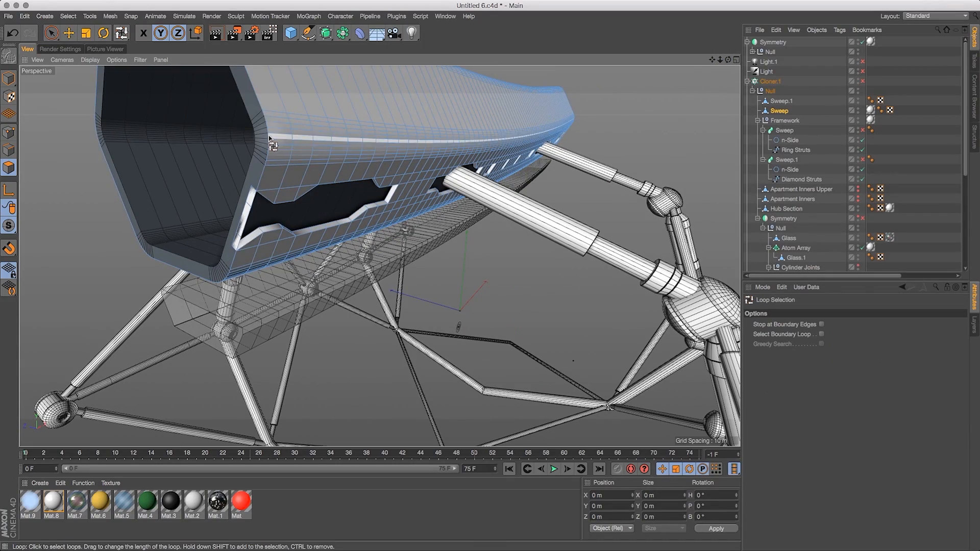
drag(723, 57, 620, 36)
key(d)
click(780, 441)
Try extruding a further narrow polygon loop along the Sweep inward by 0.079 m and undo it
key(u)
key(l)
click(287, 102)
key(d)
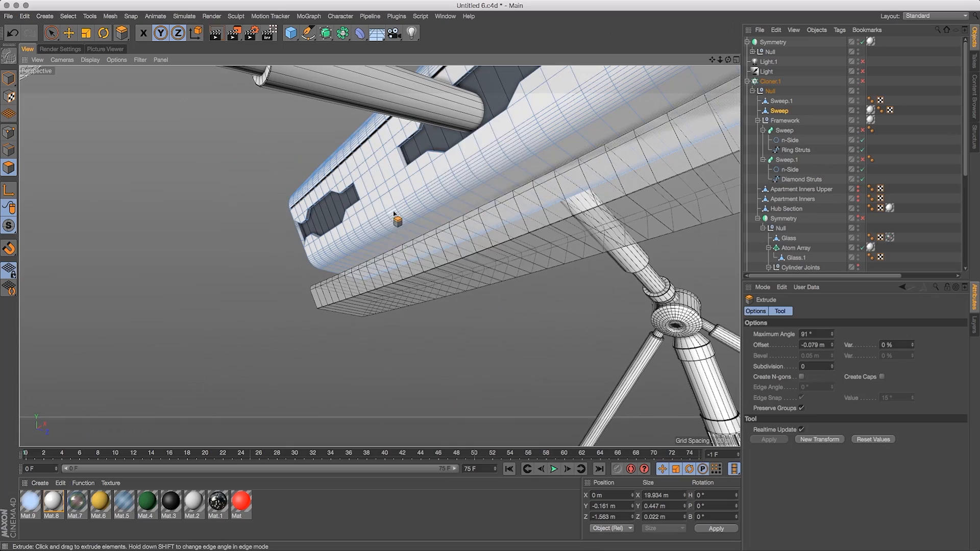
click(457, 259)
key(super+z)
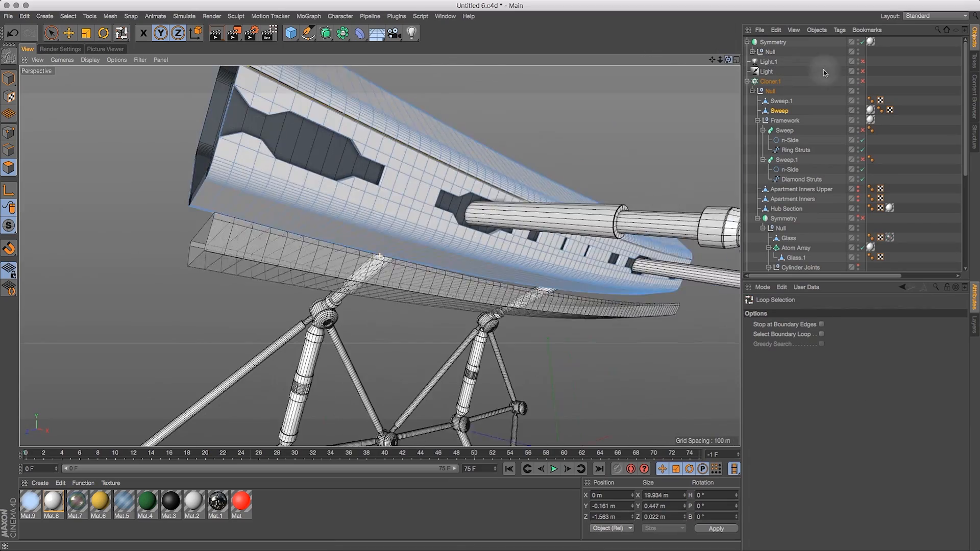
Loop-select pairs of polygon rings around the Sweep near both ends of the hub section
drag(727, 61, 683, 76)
drag(719, 60, 475, 180)
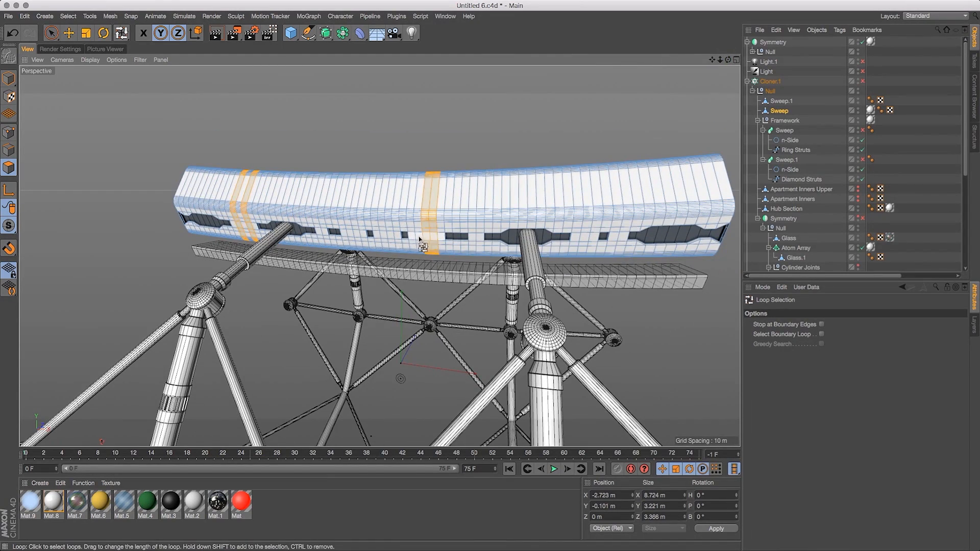
drag(419, 239, 654, 102)
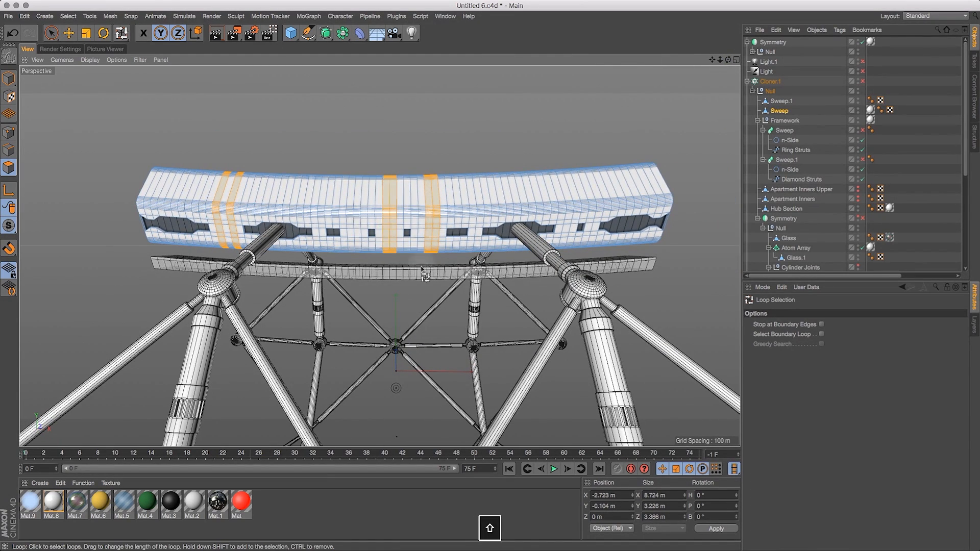
drag(374, 220, 689, 231)
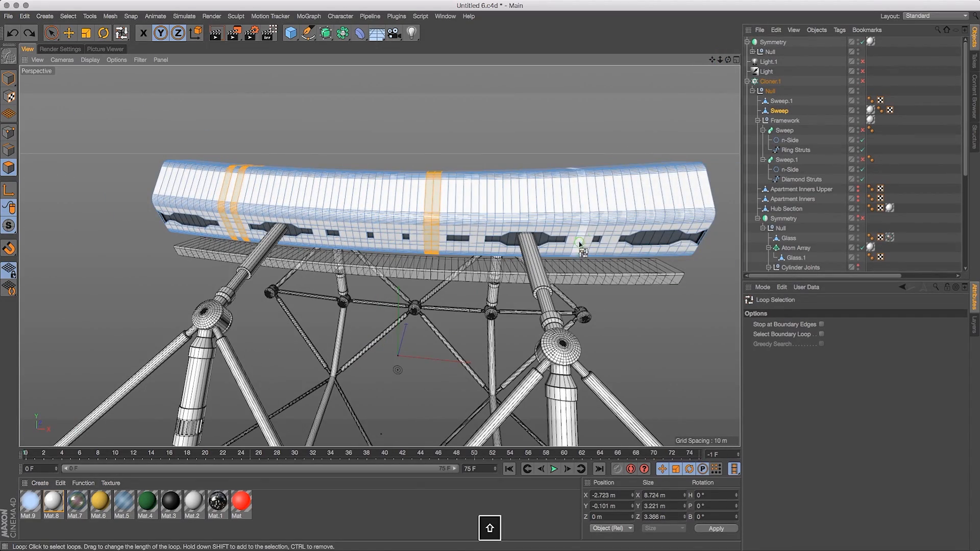
drag(714, 97, 582, 220)
drag(434, 234, 611, 169)
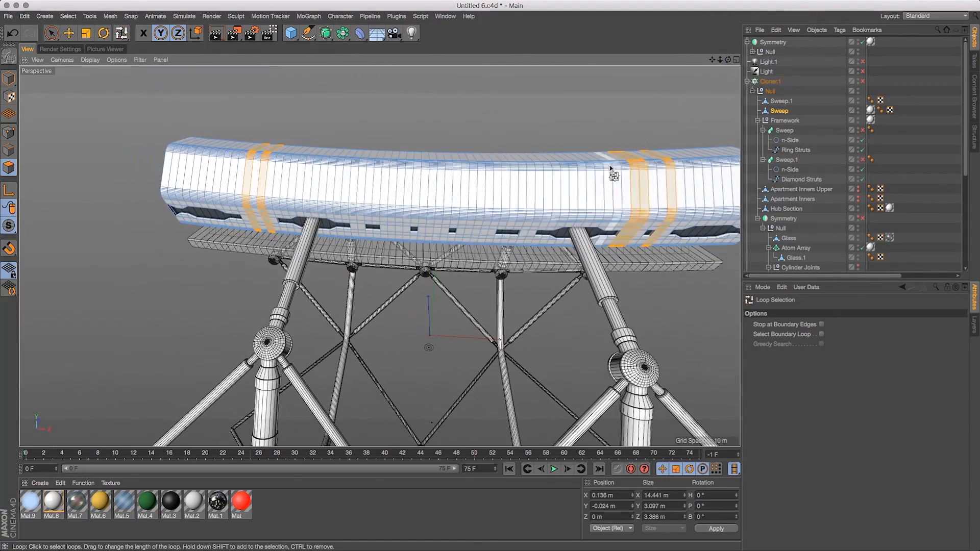
Add the missing polygons of the ring bands to the loop selection on the Sweep
drag(709, 68, 727, 59)
drag(51, 33, 71, 46)
drag(728, 60, 816, 21)
drag(728, 60, 680, 68)
shift+drag(583, 170, 613, 167)
drag(728, 60, 771, 47)
Bevel the selected polygon rings outward into raised bands around the Sweep
key(m)
key(s)
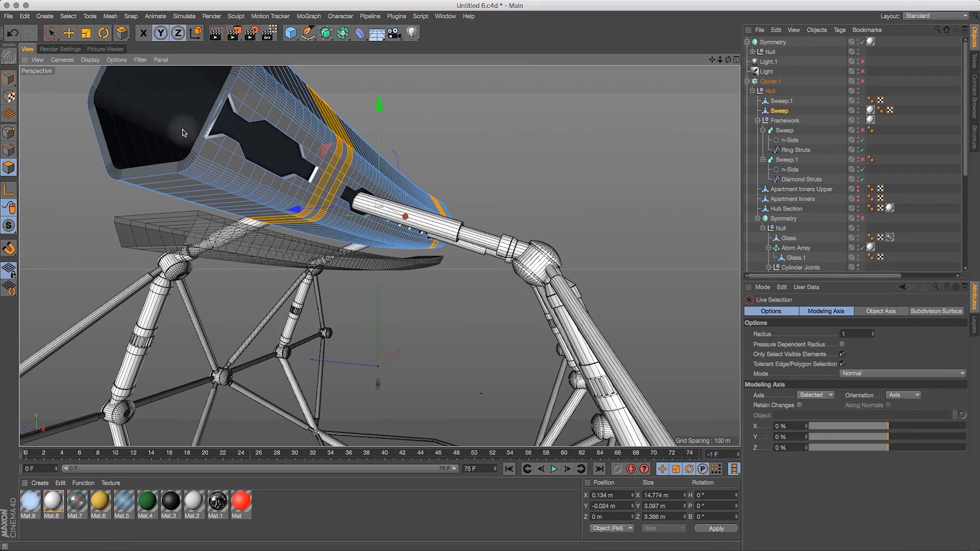
alt+drag(470, 139, 430, 131)
key(super+z)
key(super+shift+z)
alt+drag(449, 99, 703, 54)
key(super+z)
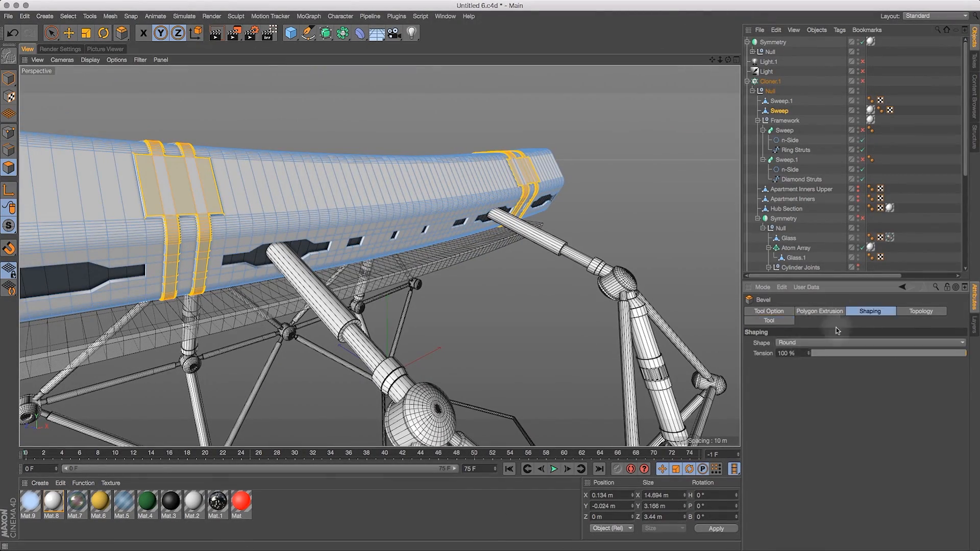
Try a Bevel subdivision of 1 on the ring bands and set it back to 0
click(769, 310)
drag(712, 60, 51, 32)
double_click(804, 374)
text(1)
key(Return)
double_click(796, 374)
text(0)
key(Return)
Pick the Sweep's stored polygon selection and delete selected polygons at a small window opening
click(880, 111)
click(803, 354)
click(51, 33)
key(v)
mouse_move(552, 192)
drag(729, 59, 707, 64)
click(599, 207)
click(455, 221)
key(Delete)
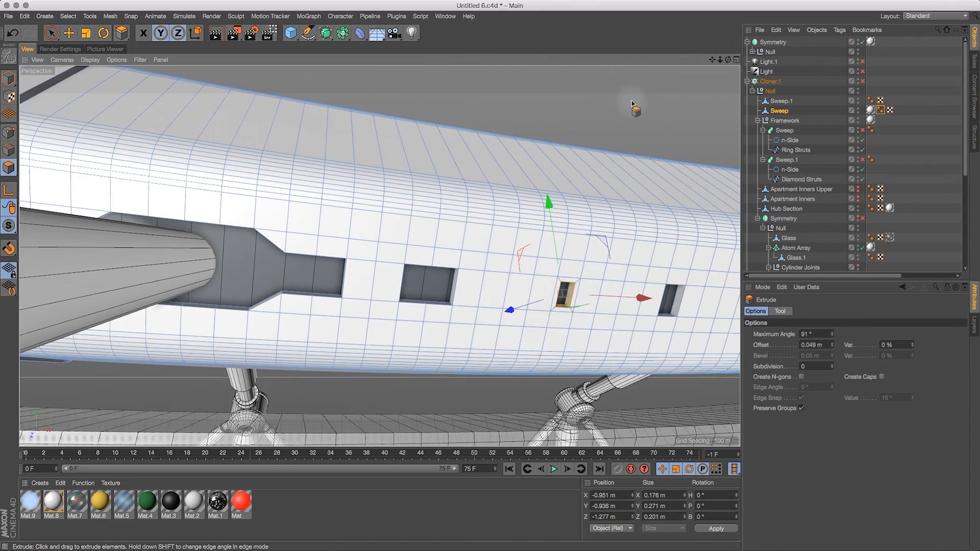
Try enlarging the small window opening by scaling its rim polygons and undo it
key(t)
drag(728, 59, 778, 53)
key(e)
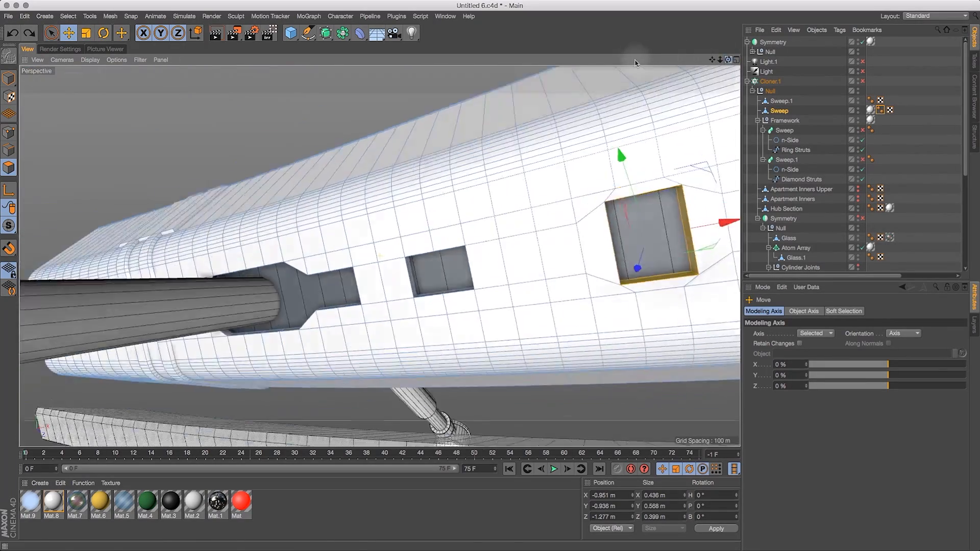
key(super+z)
Loop-select two narrow polygon strips along the Sweep's lower edge and open the Extrude settings for them
drag(728, 59, 765, 60)
key(c)
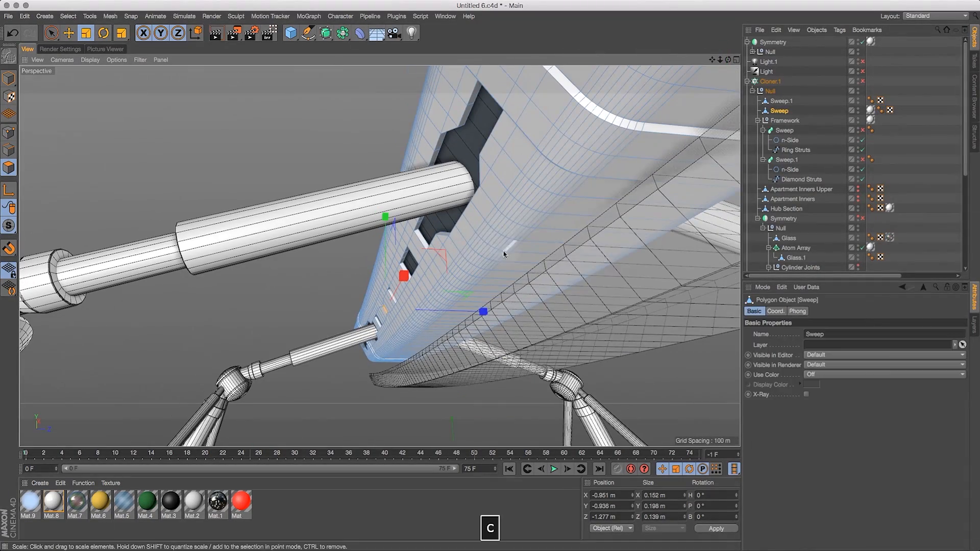
key(v)
shift+click(638, 132)
alt+drag(637, 133, 346, 161)
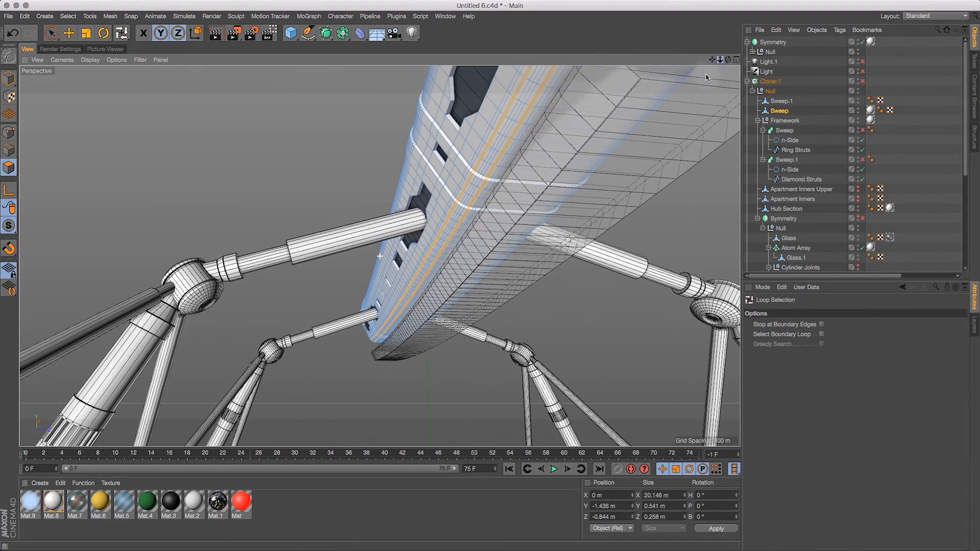
key(d)
click(779, 311)
Hide the Sweep in the viewport and select the Sweep.1 object
drag(720, 60, 644, 193)
key(space)
alt+double_click(858, 109)
key(v)
mouse_move(619, 212)
click(653, 226)
click(781, 100)
Select areas of Sweep.1's surface with the loop and fill selections and delete their polygons
click(674, 86)
key(BackSpace)
click(274, 250)
key(BackSpace)
click(636, 184)
shift+click(634, 206)
key(v)
click(607, 199)
click(608, 202)
key(BackSpace)
Loop-select the two wide strips of Sweep.1 that back the windows and delete all its other polygons
drag(728, 60, 612, 205)
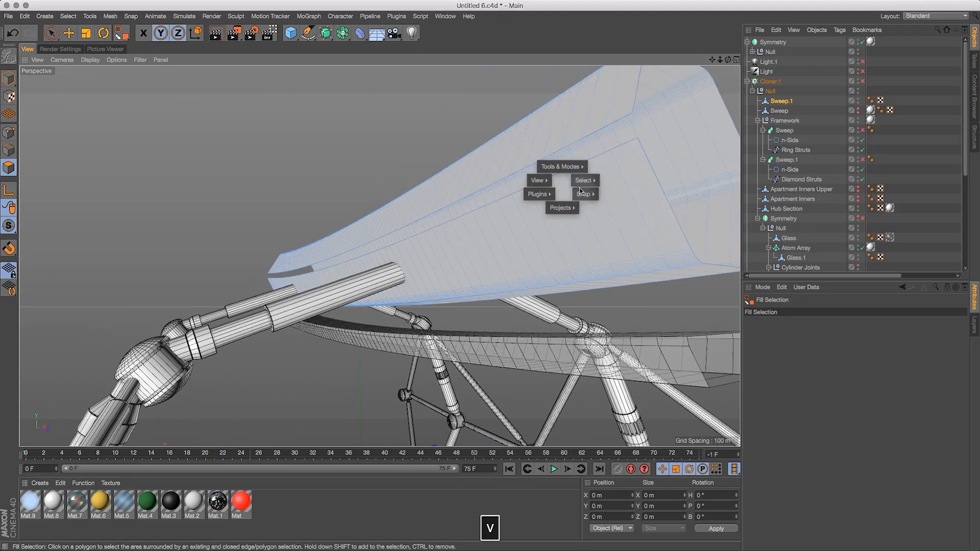
click(602, 186)
click(628, 191)
shift+click(599, 109)
drag(727, 59, 735, 98)
click(71, 17)
click(89, 181)
key(BackSpace)
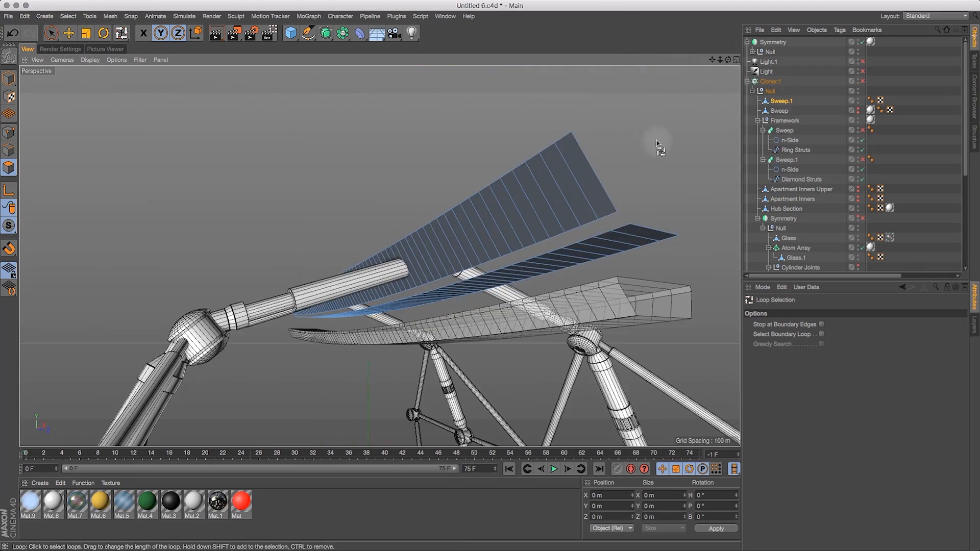
Loop-cut the upper strip of Sweep.1 lengthwise at 50%
click(781, 102)
drag(123, 39, 168, 171)
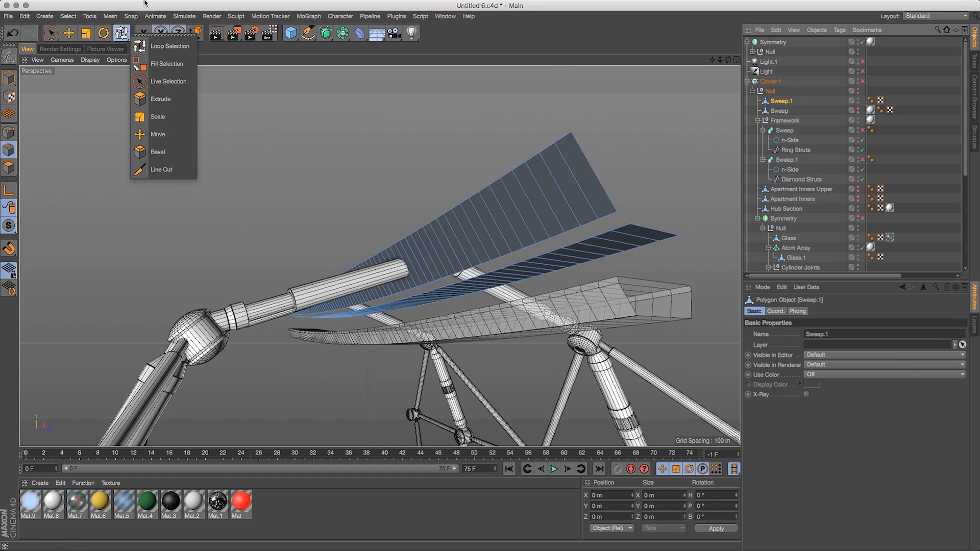
click(110, 15)
click(204, 164)
click(568, 171)
key(Return)
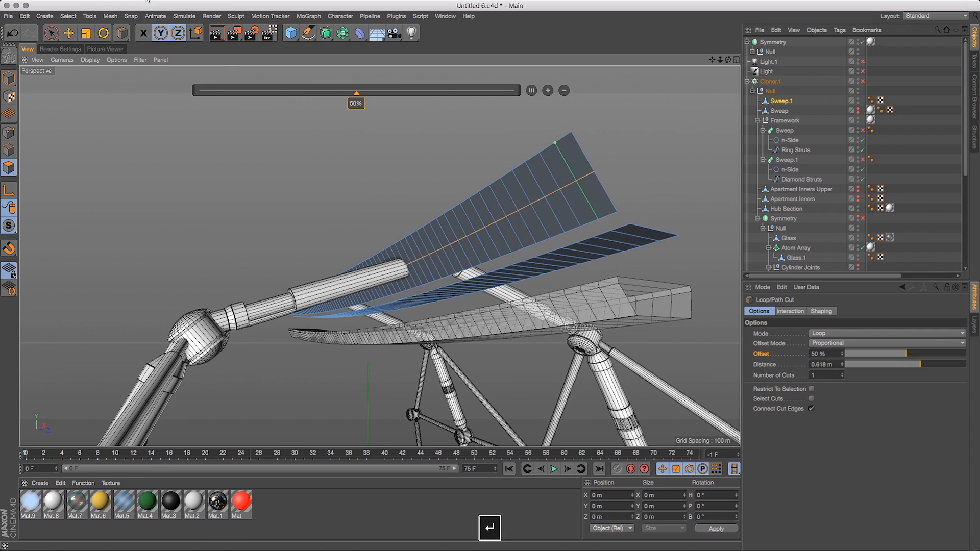
click(51, 33)
drag(727, 59, 529, 245)
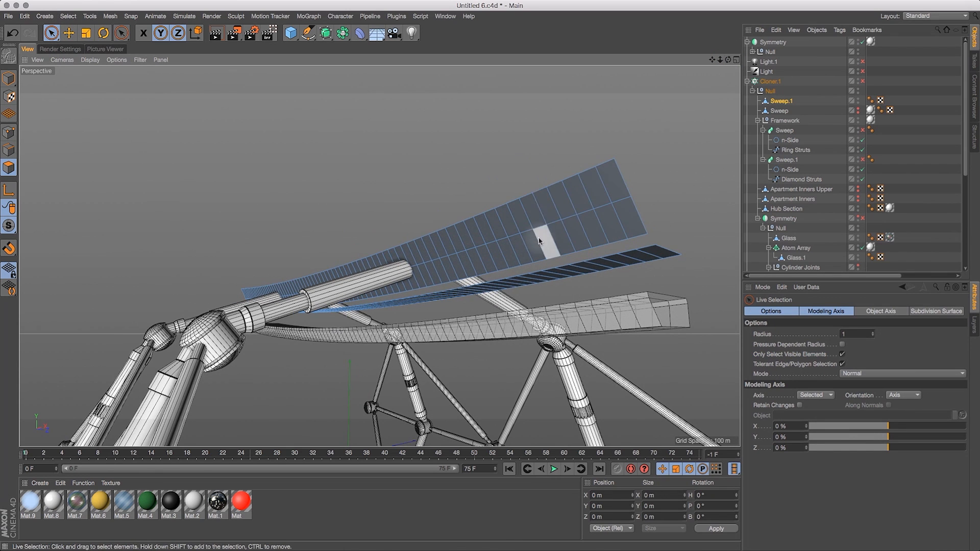
Select all polygons of Sweep.1 and loop-cut the lower strip lengthwise at 50%
key(super+a)
alt+drag(520, 209, 378, 183)
drag(121, 32, 166, 69)
click(820, 353)
text(50)
key(Return)
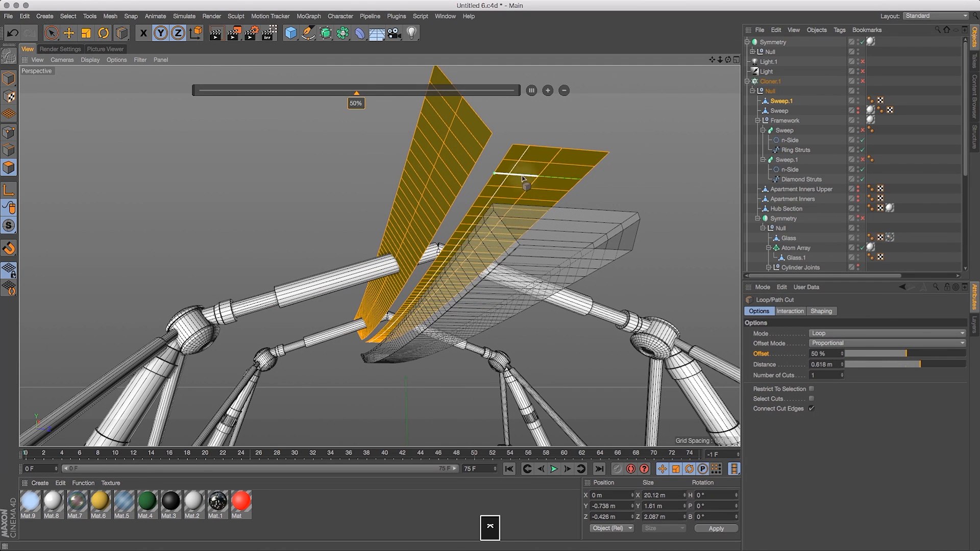
Triangulate all selected polygons of both Sweep.1 strips
click(113, 16)
mouse_move(122, 42)
click(196, 148)
drag(728, 60, 730, 71)
Create a dark grey material with a color brightness value of 24% and assign it to Sweep.1
click(40, 483)
click(46, 389)
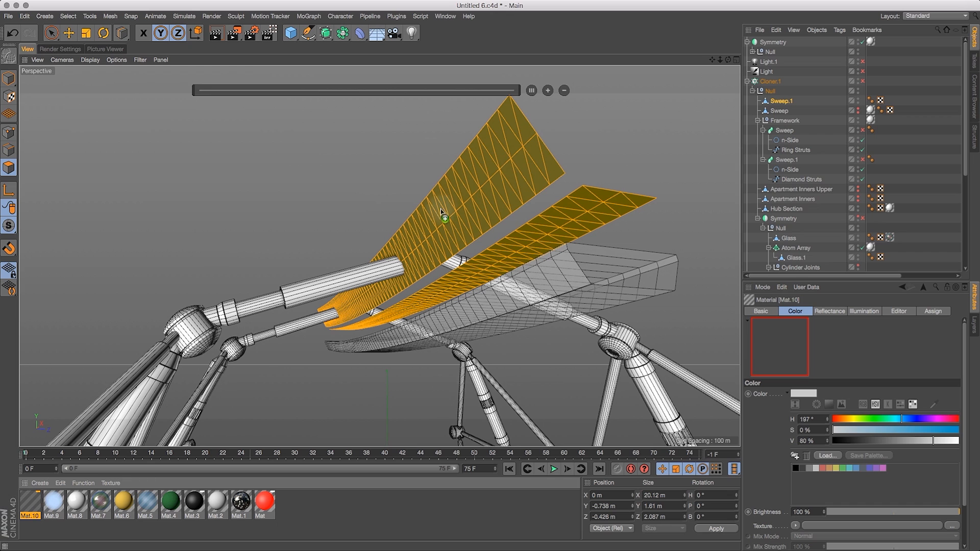
double_click(28, 508)
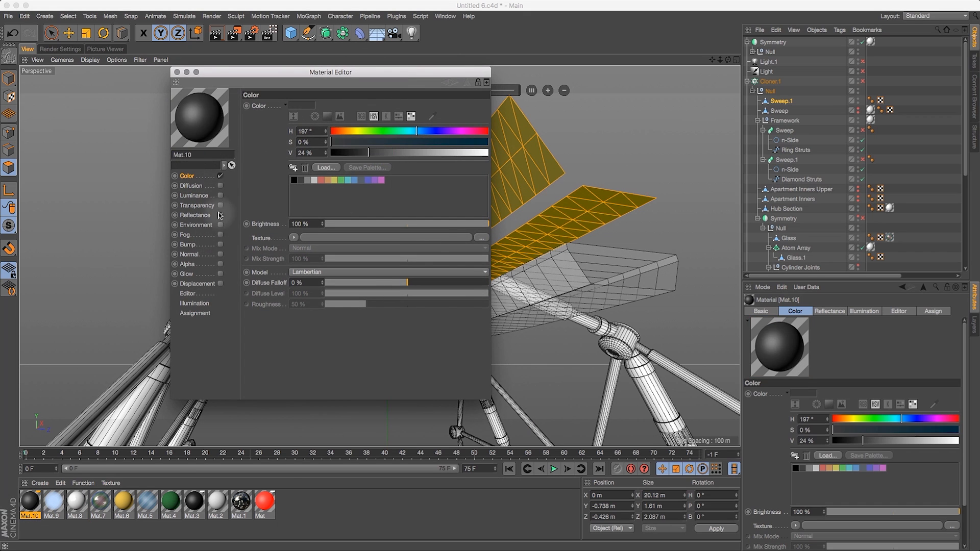
click(176, 72)
drag(30, 501, 764, 113)
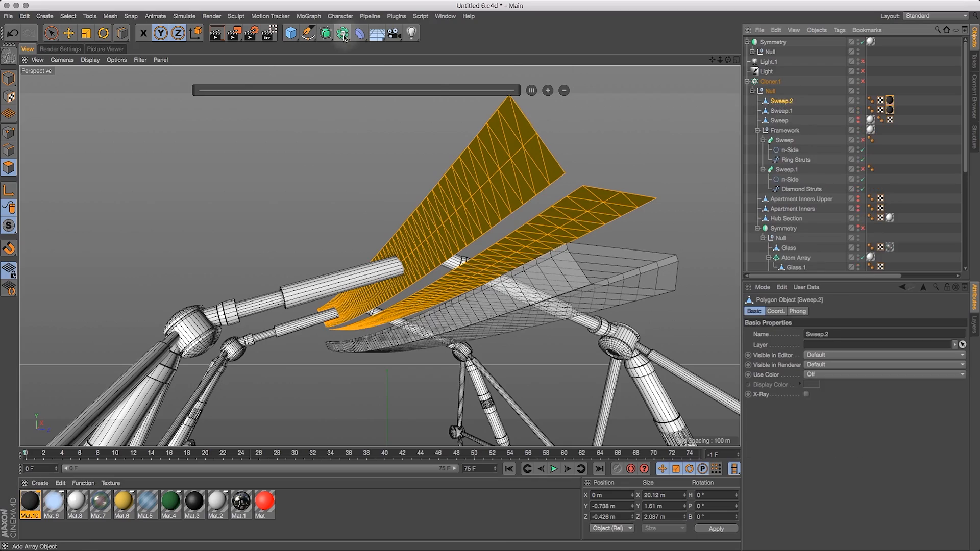
Place the duplicate Sweep.2 under a new Atom Array and optimize its mesh
alt+drag(343, 33, 452, 51)
drag(728, 60, 809, 135)
click(786, 110)
click(110, 16)
mouse_move(122, 43)
click(184, 220)
click(98, 414)
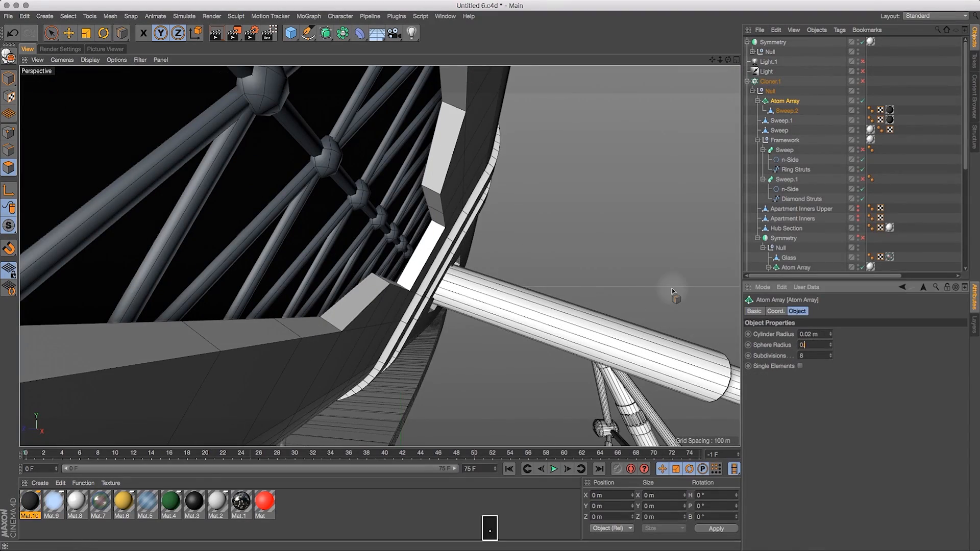
Set the Atom Array's cylinder and sphere radius to 0.02 m and move the dark material tag onto it
drag(727, 60, 586, 56)
double_click(802, 355)
key(Return)
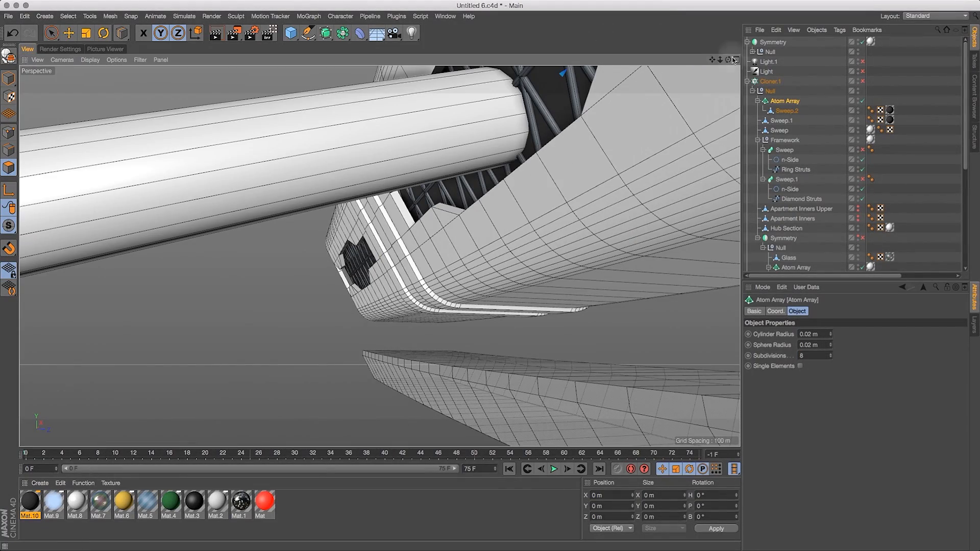
drag(889, 110, 885, 101)
drag(728, 60, 731, 57)
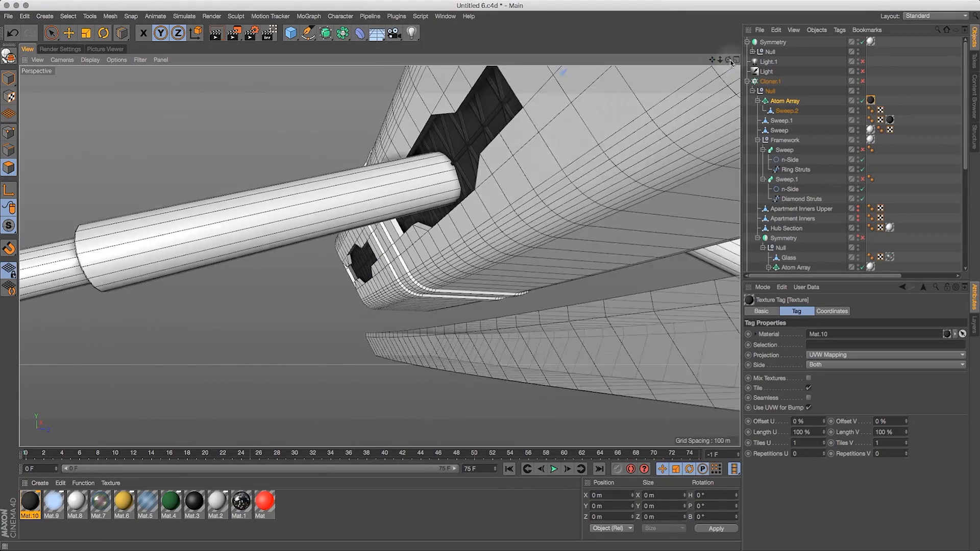
Scale Sweep.1's polygons down to about 19.72 × 1.58 × 2.05 m and save the project
click(781, 120)
key(d)
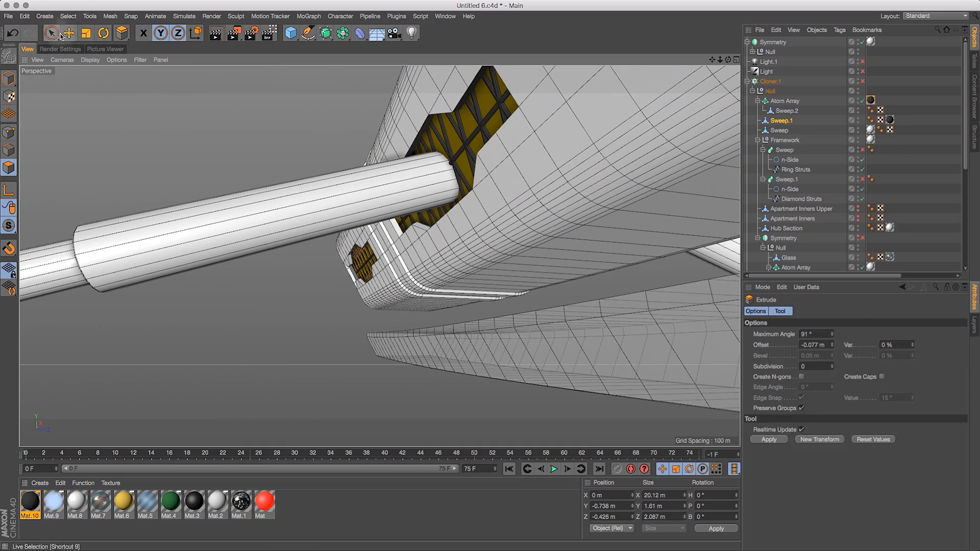
key(t)
key(x)
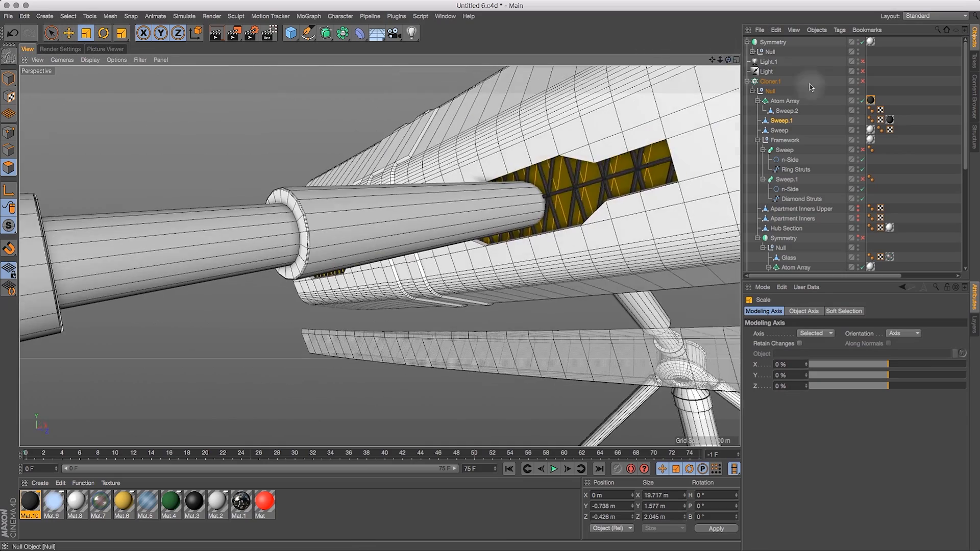
click(809, 88)
drag(719, 60, 675, 83)
key(super+s)
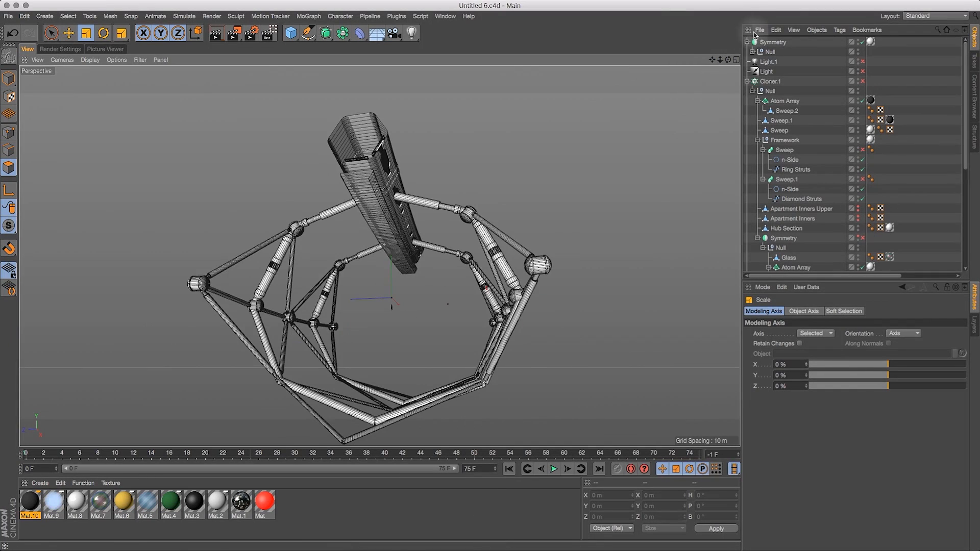
Move the strut framework's Symmetry object into the Null under Cloner.1
drag(728, 60, 850, 54)
drag(771, 42, 796, 90)
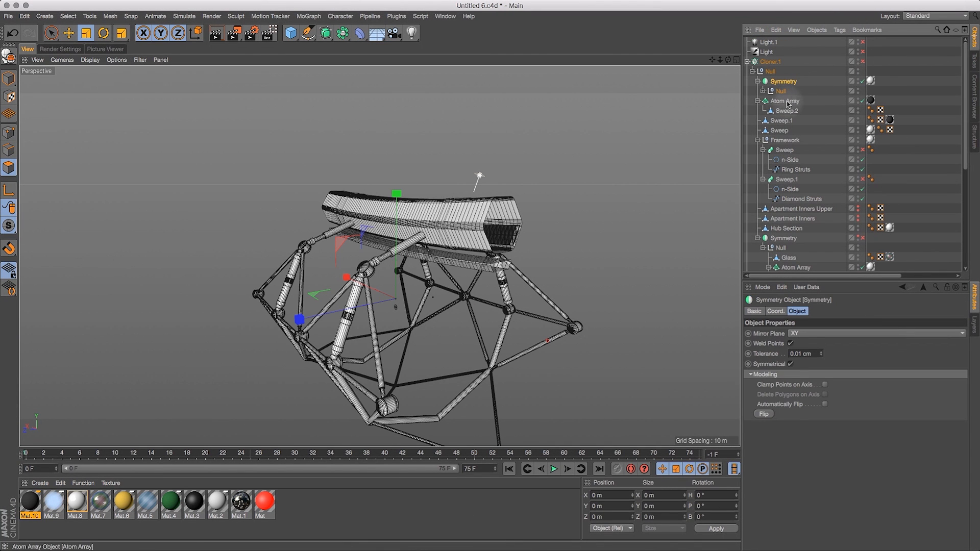
click(787, 101)
drag(727, 60, 722, 41)
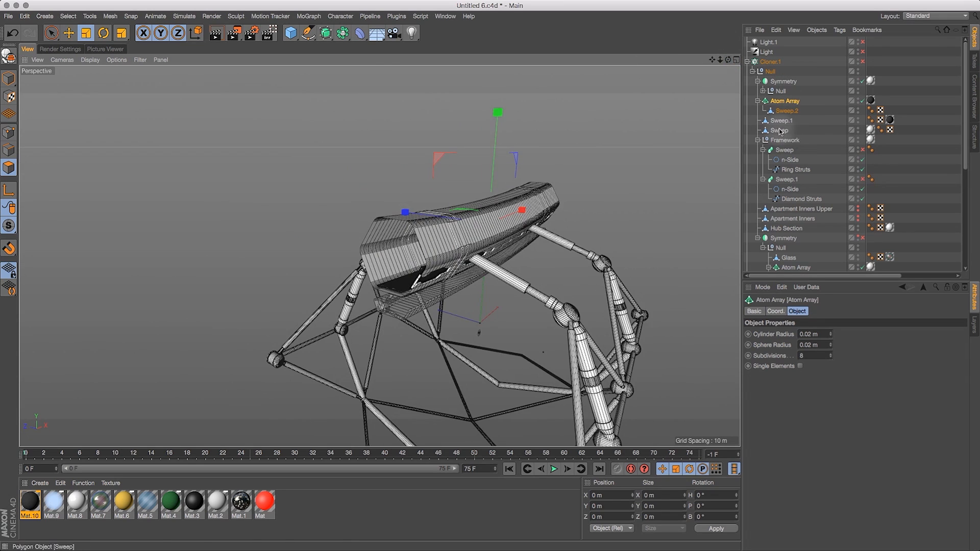
Loop-cut the Sweep lengthwise through the middle of its wide face at a 50% offset
click(779, 131)
scroll(179, 101, up, 1)
drag(121, 33, 161, 82)
alt+drag(402, 217, 417, 234)
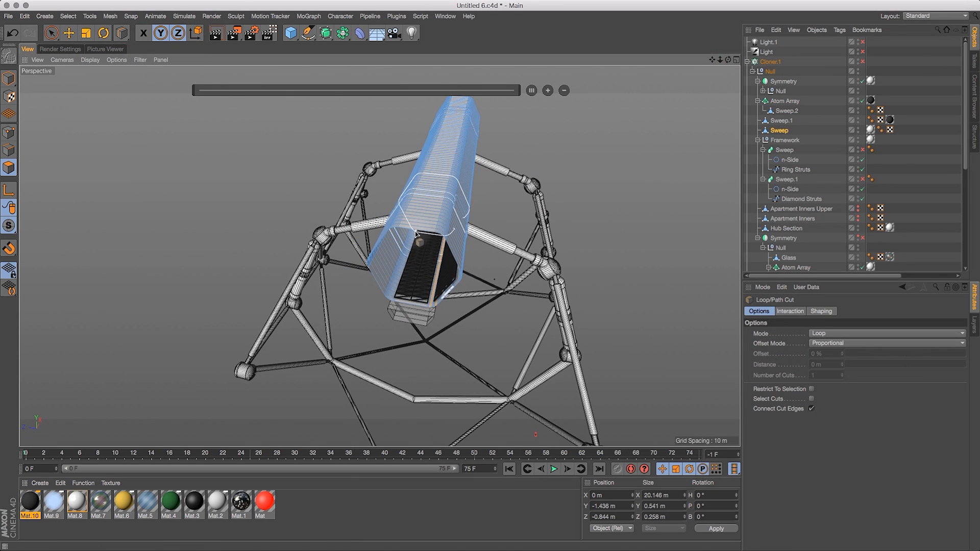
click(416, 234)
alt+drag(590, 140, 736, 17)
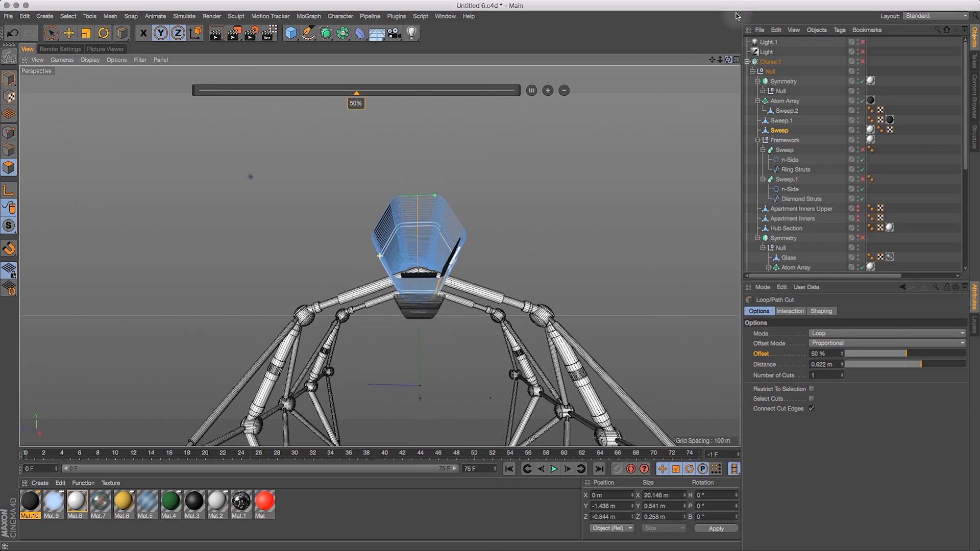
scroll(462, 317, up, 2)
right_click(841, 354)
mouse_move(727, 60)
mouse_down()
mouse_move(723, 82)
mouse_move(714, 69)
mouse_move(712, 76)
mouse_move(709, 61)
mouse_move(730, 52)
mouse_up()
Select the windowless half of the Sweep's polygons, delete it and optimize the remaining mesh
drag(51, 32, 98, 71)
drag(354, 89, 397, 438)
drag(728, 59, 719, 299)
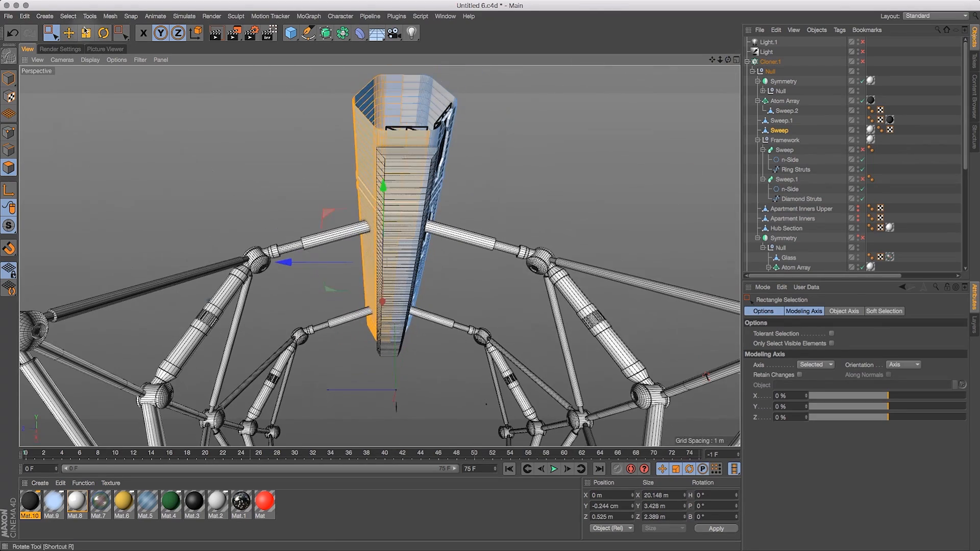
drag(51, 33, 76, 51)
drag(728, 59, 696, 76)
super+click(356, 149)
key(BackSpace)
click(110, 16)
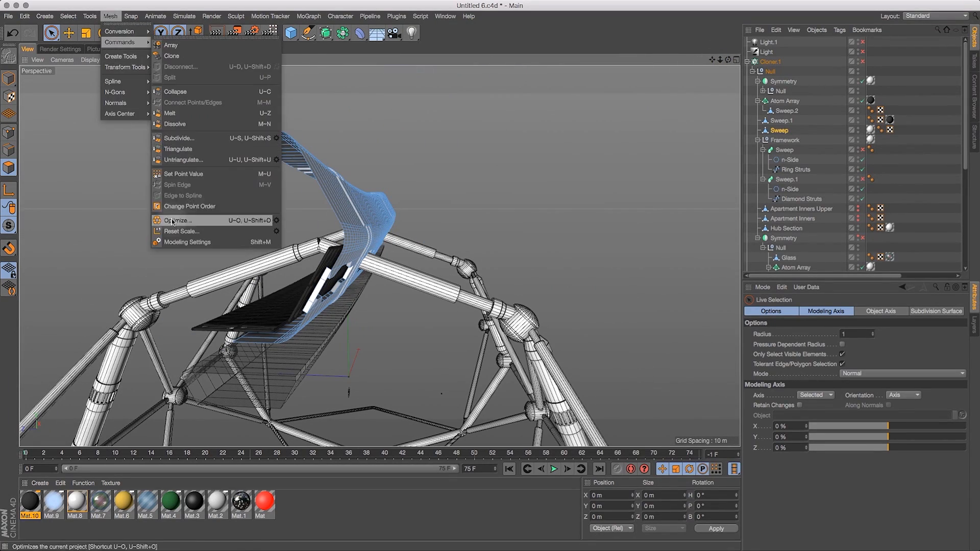
click(204, 218)
Try moving the Atom Array, Sweep.1 and Sweep into the lower Symmetry object's Null and undo it
click(785, 132)
shift+click(784, 101)
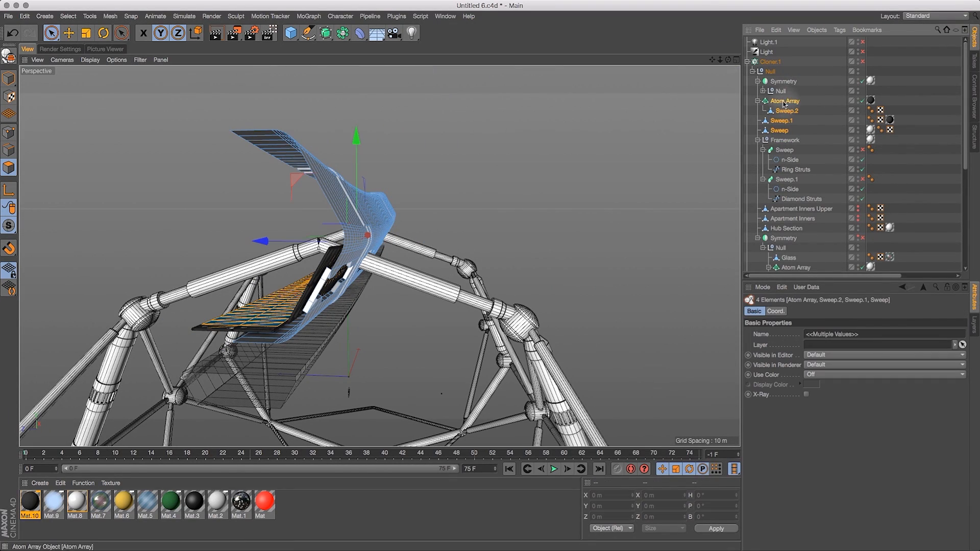
drag(781, 105, 780, 249)
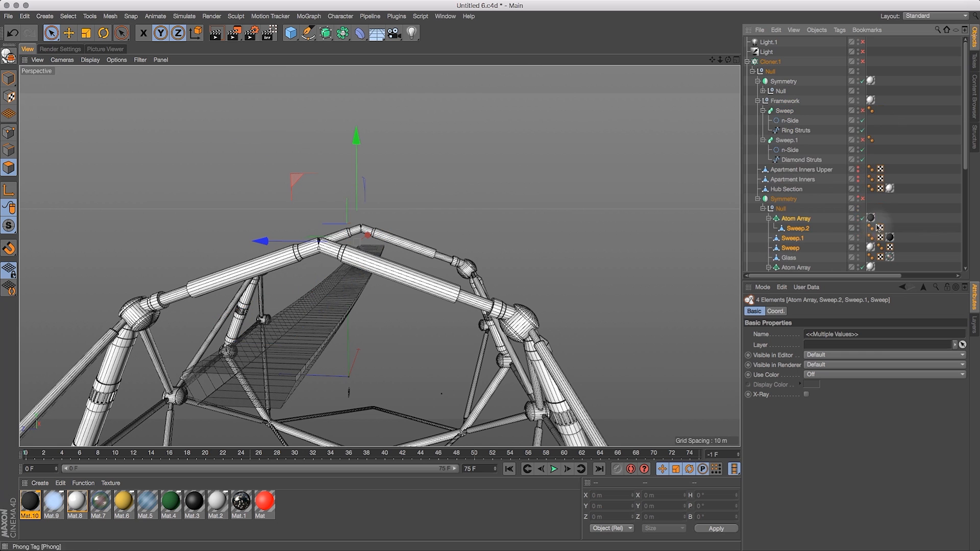
drag(720, 60, 712, 105)
key(super+z)
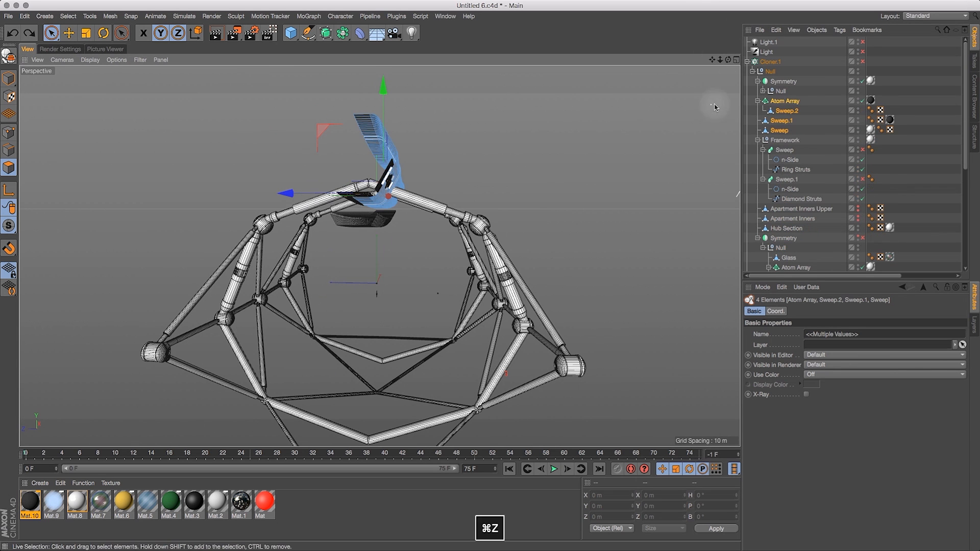
Try moving only the Sweep into the lower Symmetry object's Null and undo it
click(793, 130)
drag(787, 130, 786, 248)
drag(720, 60, 755, 68)
key(super+z)
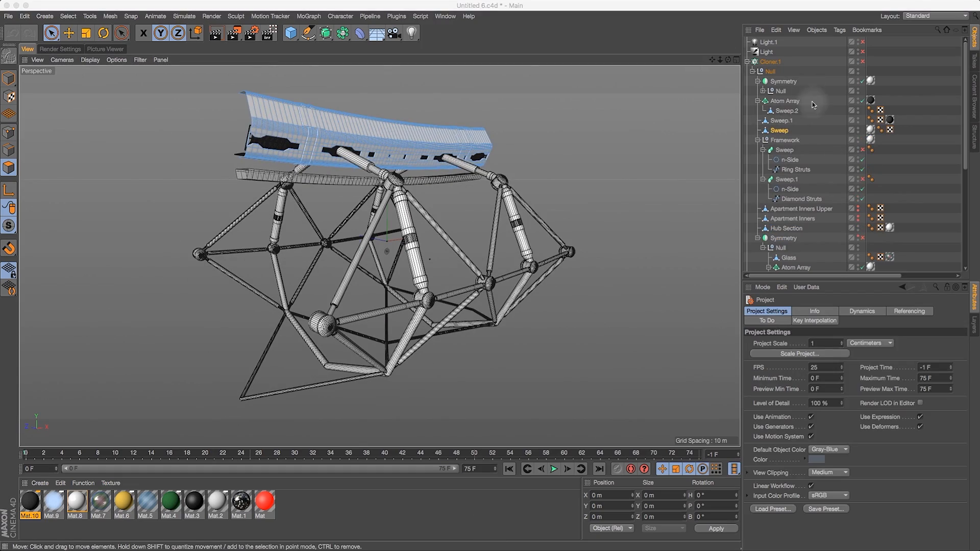
Move the Atom Array, Sweep.1 and Sweep into the lower Symmetry object's Null, and enable that Symmetry and Cloner.1
shift+click(791, 101)
drag(789, 110, 785, 247)
click(862, 199)
drag(728, 60, 852, 66)
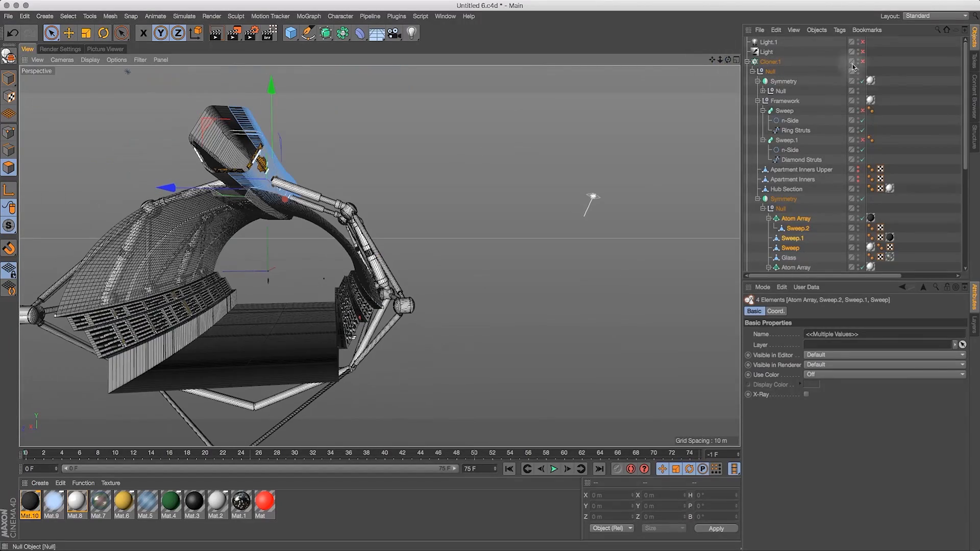
click(862, 62)
Activate the Move tool and switch the viewport to look through the Habitat Cam
drag(964, 150, 964, 179)
click(68, 34)
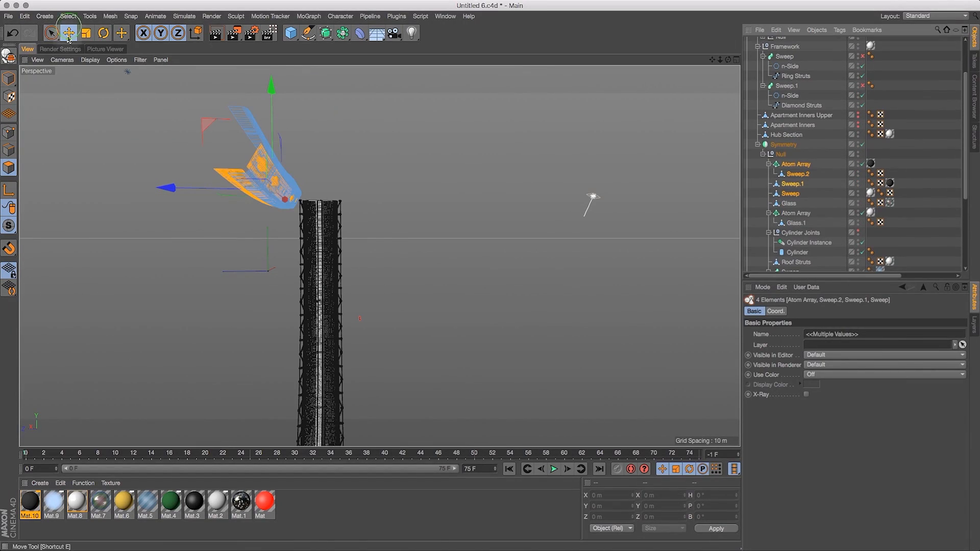
scroll(944, 157, down, 5)
click(861, 237)
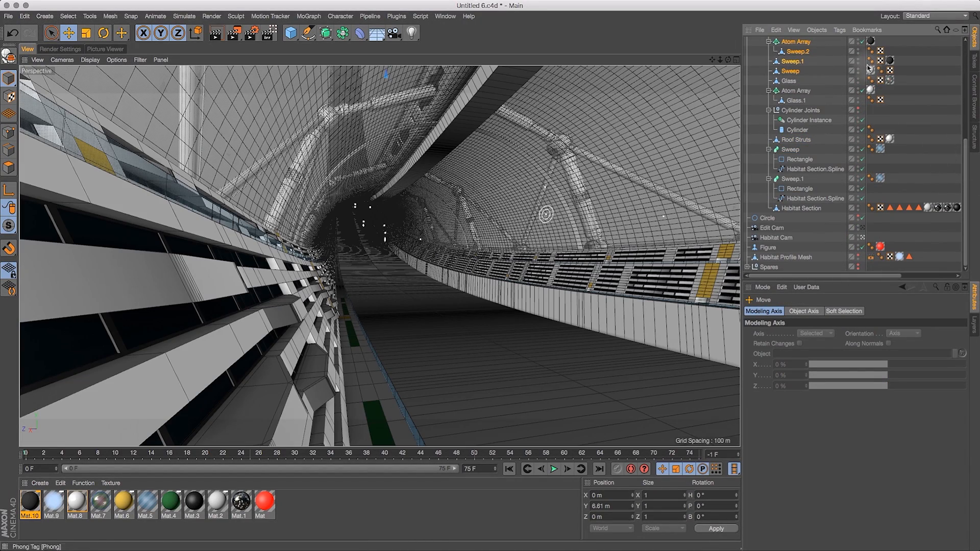
Review the Ambient Occlusion and Output render settings, and render the Habitat Cam view to the Picture Viewer
click(60, 49)
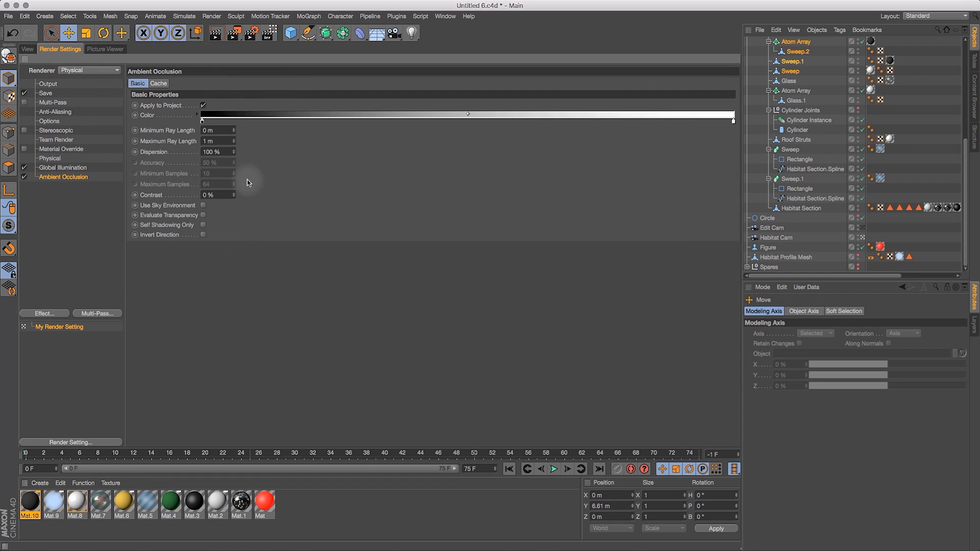
click(48, 84)
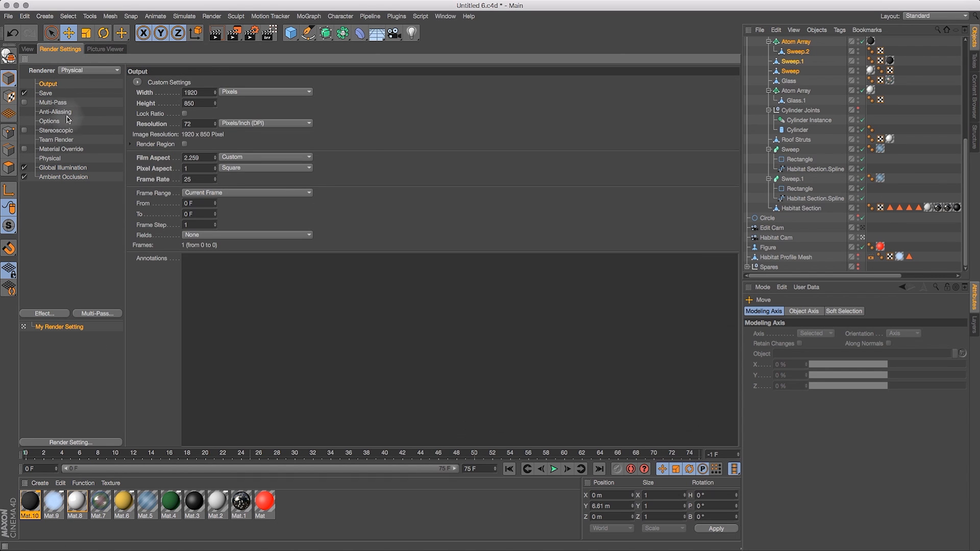
click(53, 97)
click(28, 49)
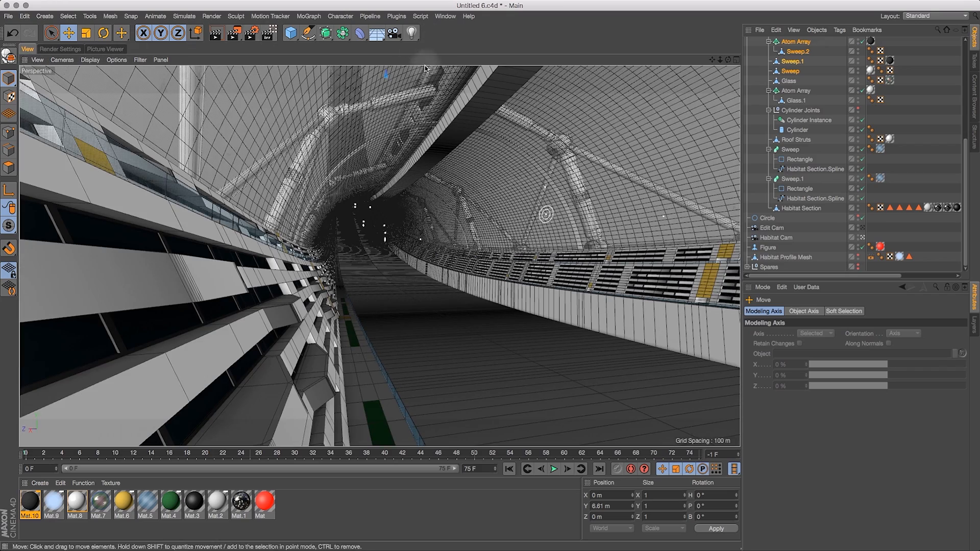
click(233, 33)
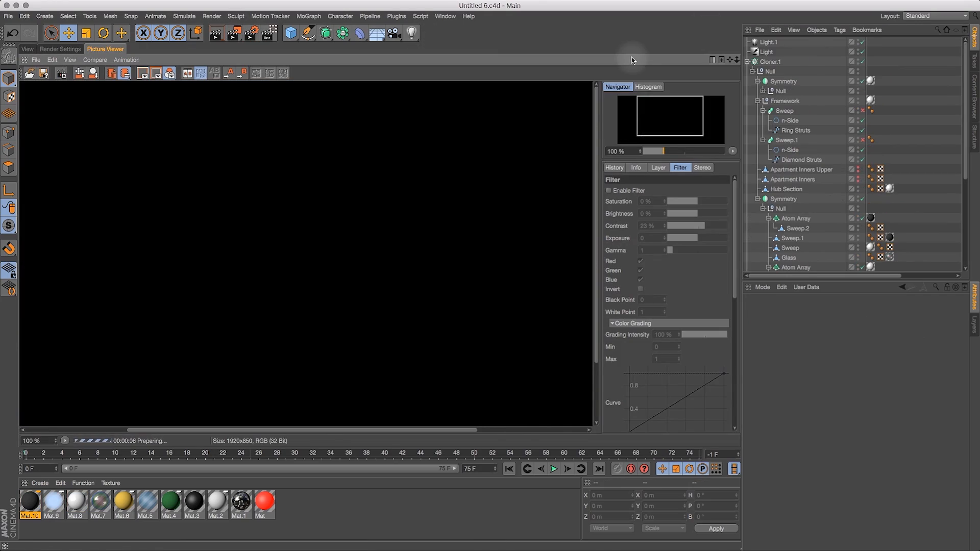
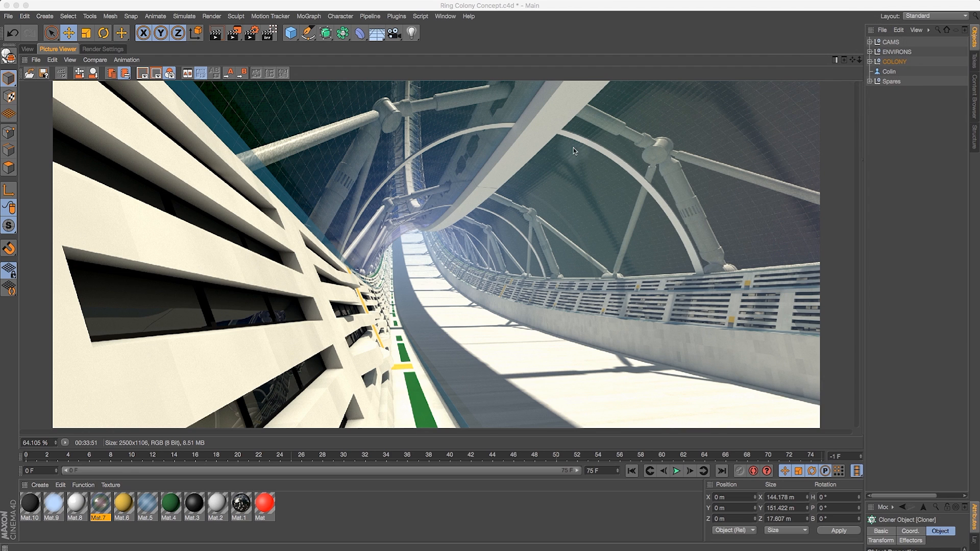
Examine the finished habitat render at 100% zoom, covering the roof struts, spine, fences and floor, and fit it back to the screen
click(69, 60)
mouse_move(102, 86)
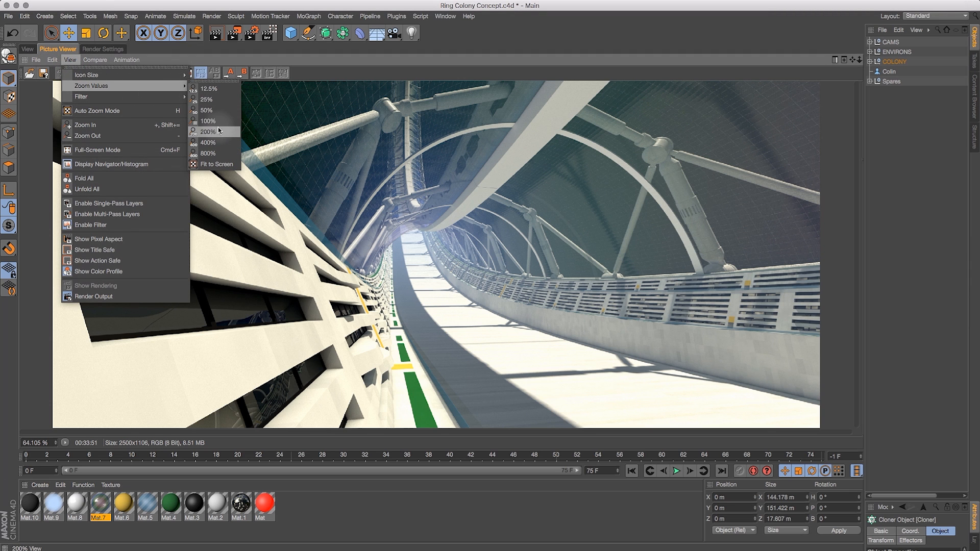
click(214, 123)
drag(277, 266, 468, 304)
drag(539, 247, 494, 334)
drag(597, 282, 641, 339)
drag(527, 254, 499, 265)
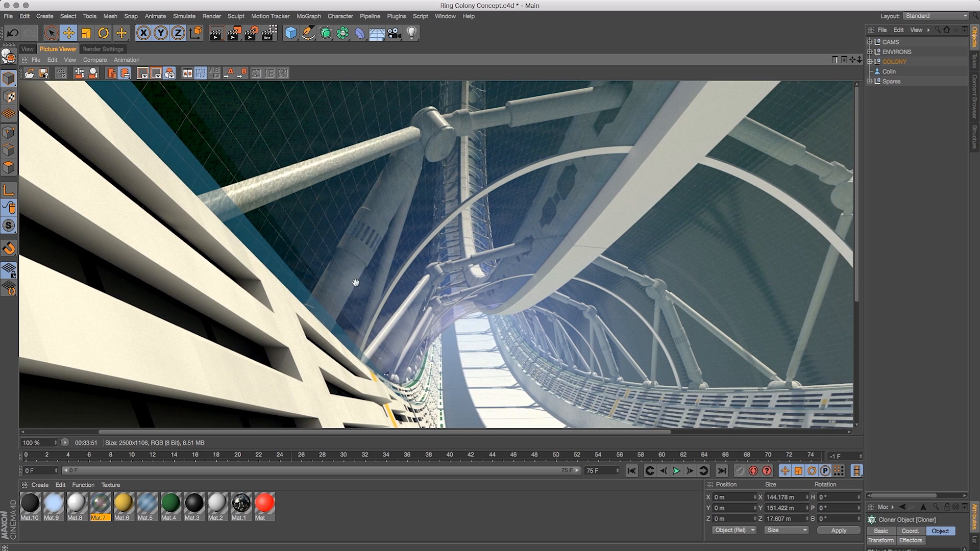
drag(575, 219, 352, 257)
drag(554, 276, 471, 235)
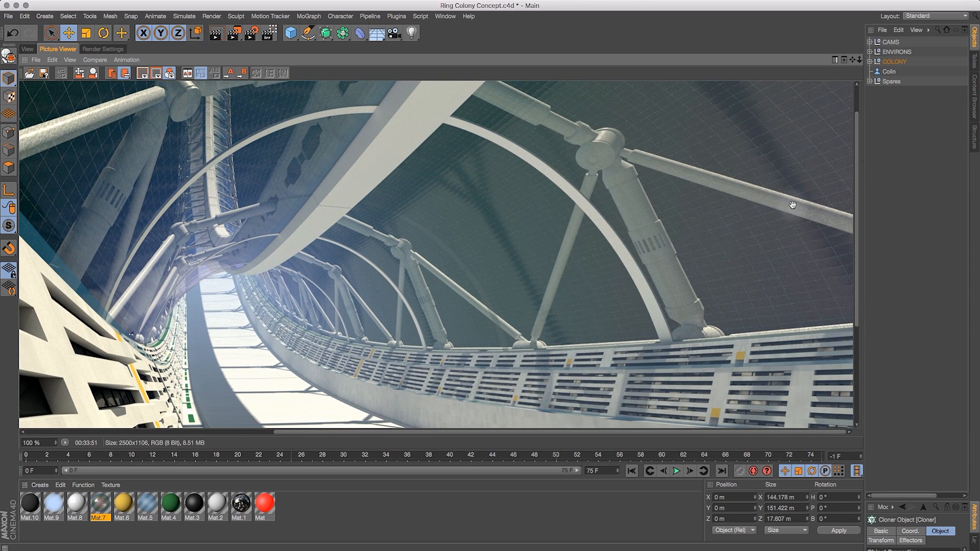
drag(644, 319, 619, 219)
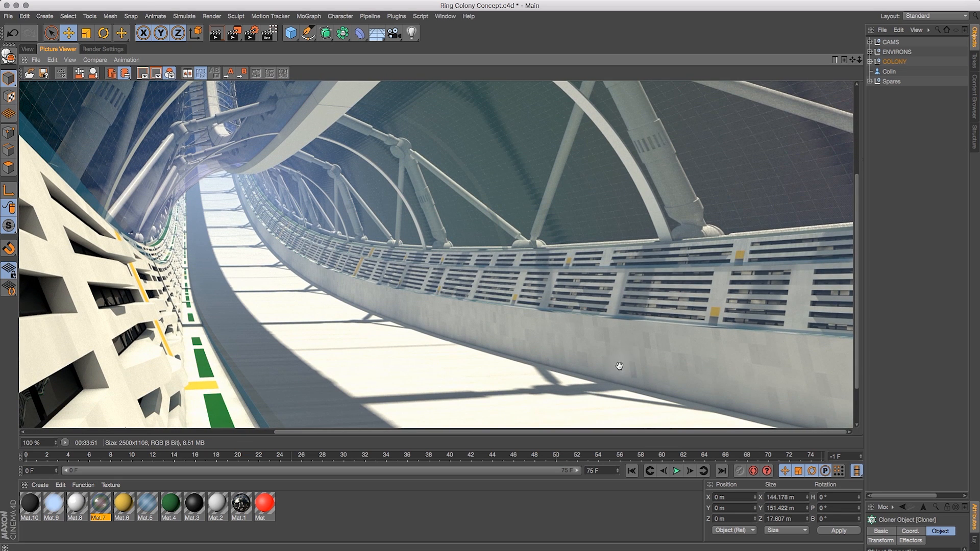
drag(619, 365, 645, 284)
drag(491, 319, 625, 316)
drag(525, 333, 604, 351)
drag(544, 170, 547, 317)
drag(626, 188, 663, 223)
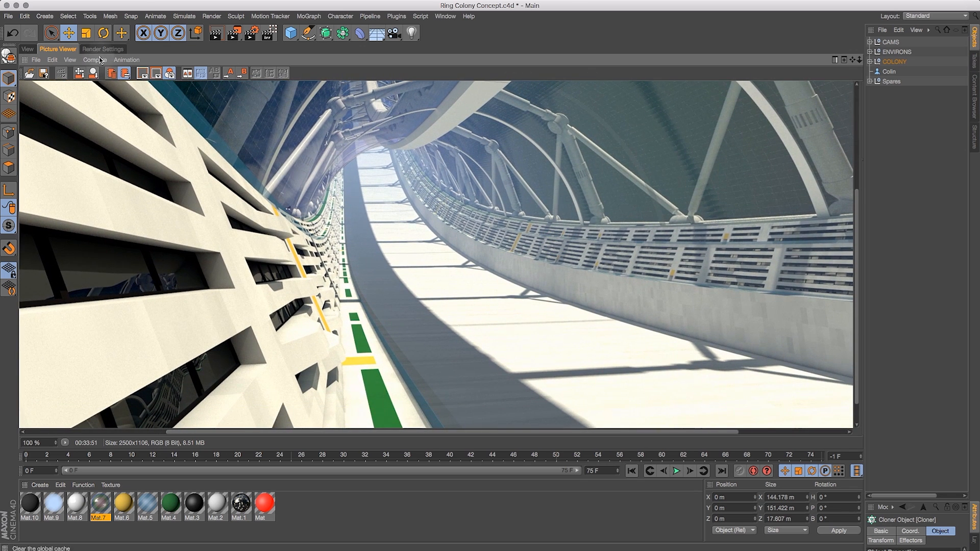
click(70, 59)
mouse_move(102, 86)
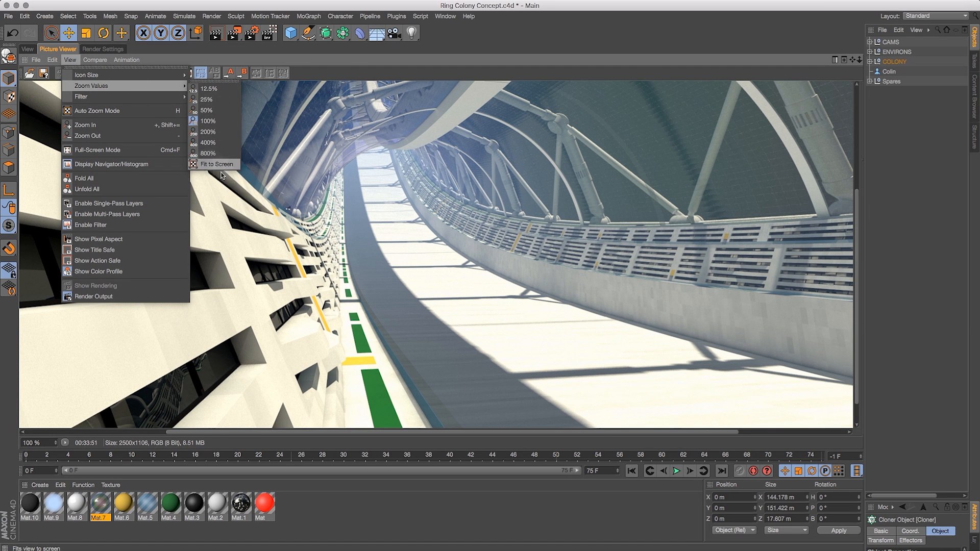
click(217, 164)
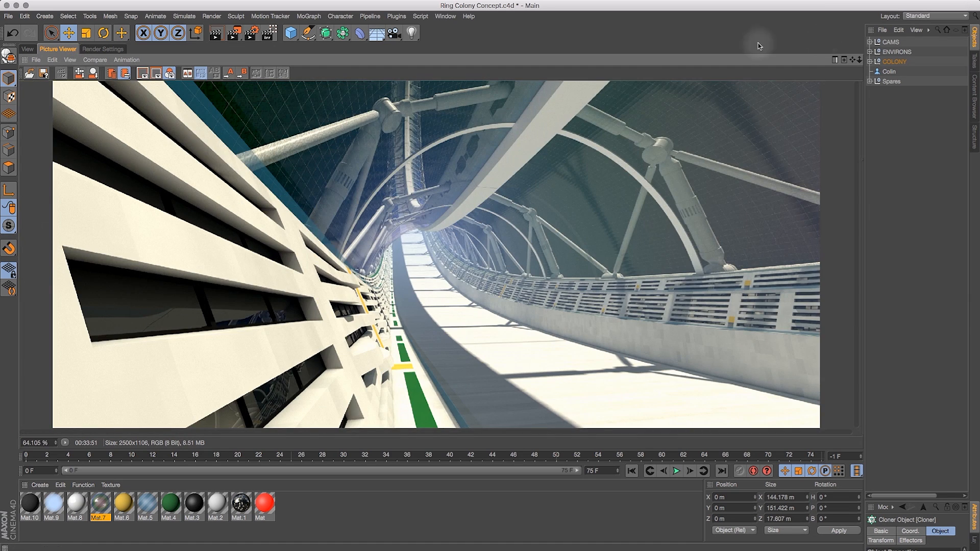
Return to the 3D viewport, widen the object list and expand the CAMS group
click(27, 48)
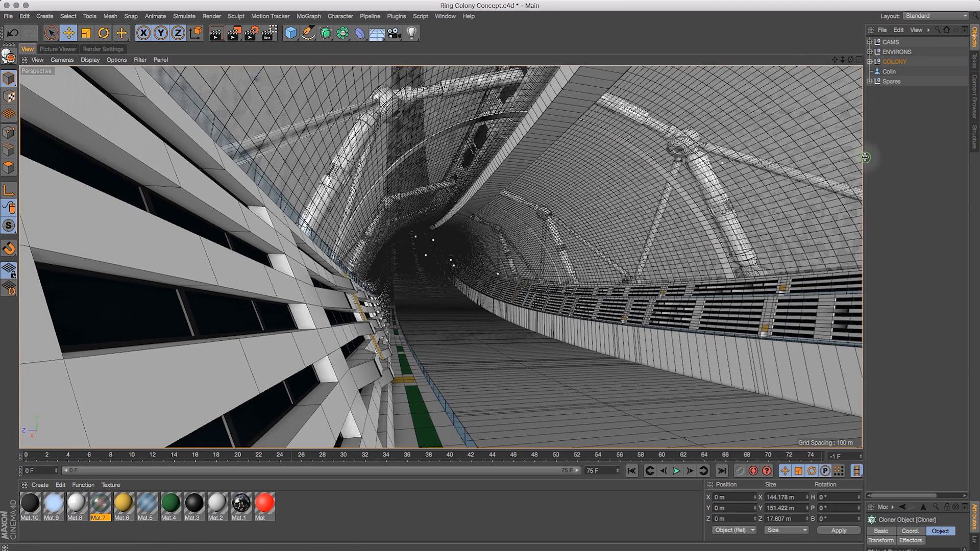
drag(865, 158, 775, 193)
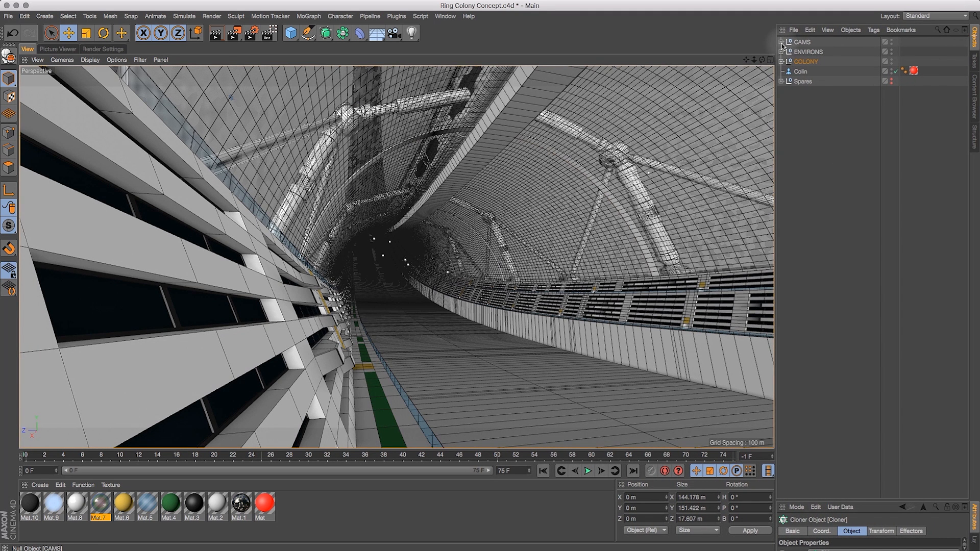
click(780, 42)
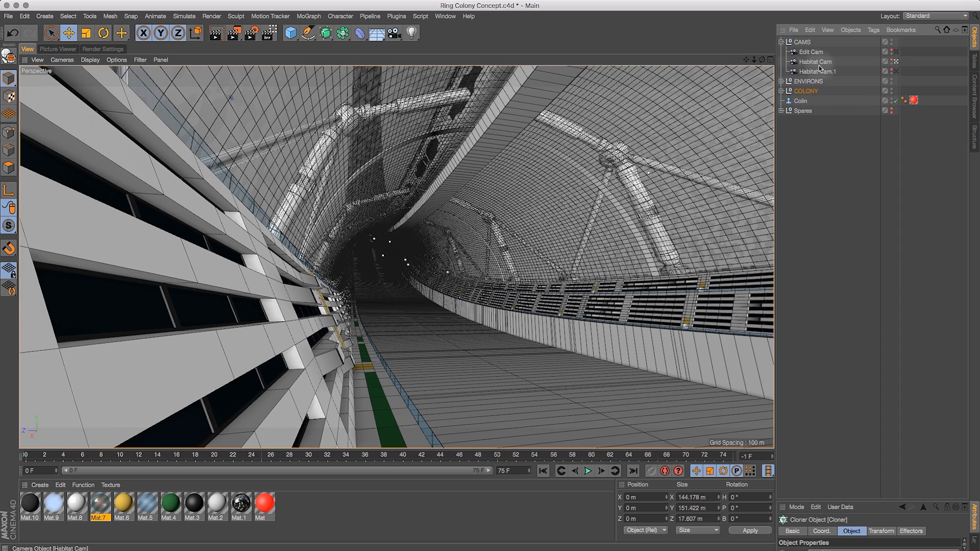
click(780, 43)
click(780, 43)
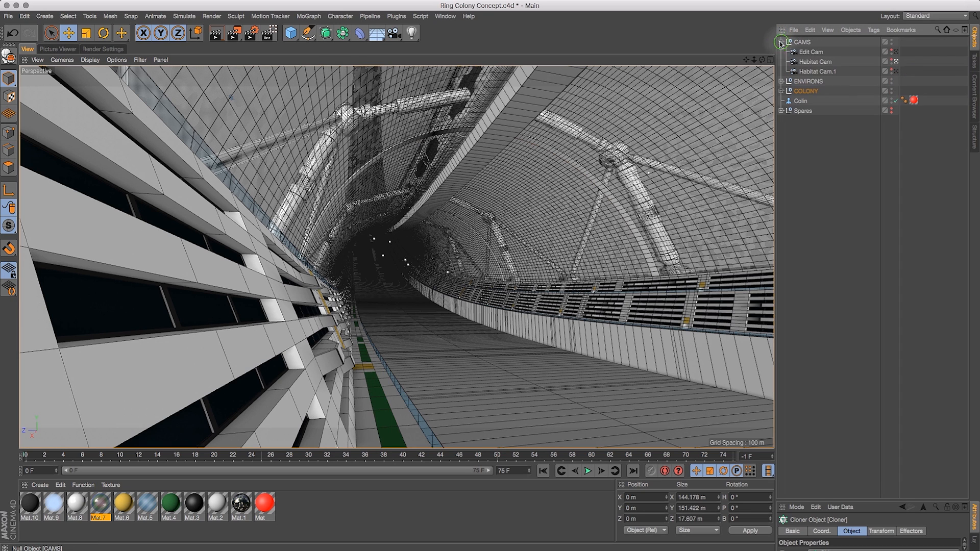
Compare the views through Edit Cam, Habitat Cam and Habitat Cam.1, and return to Habitat Cam
click(895, 72)
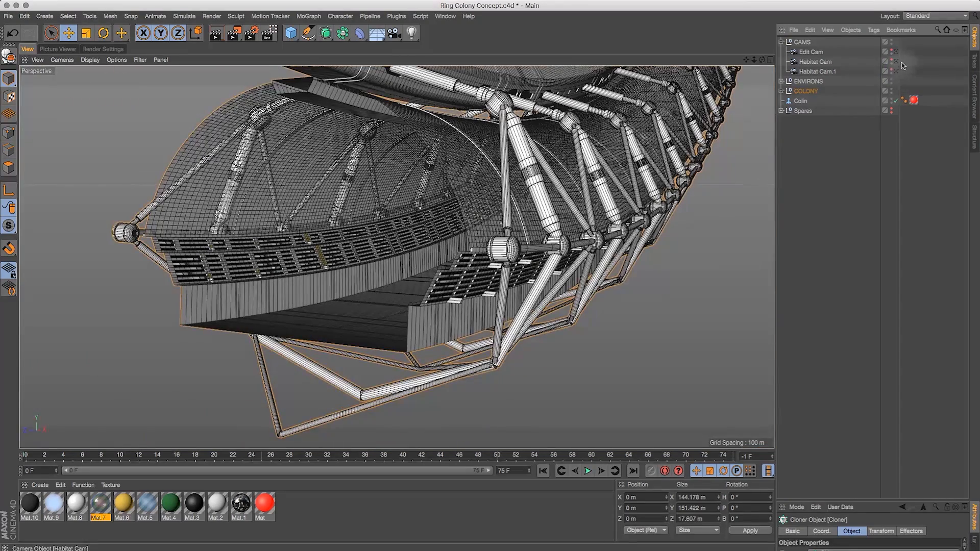
click(896, 51)
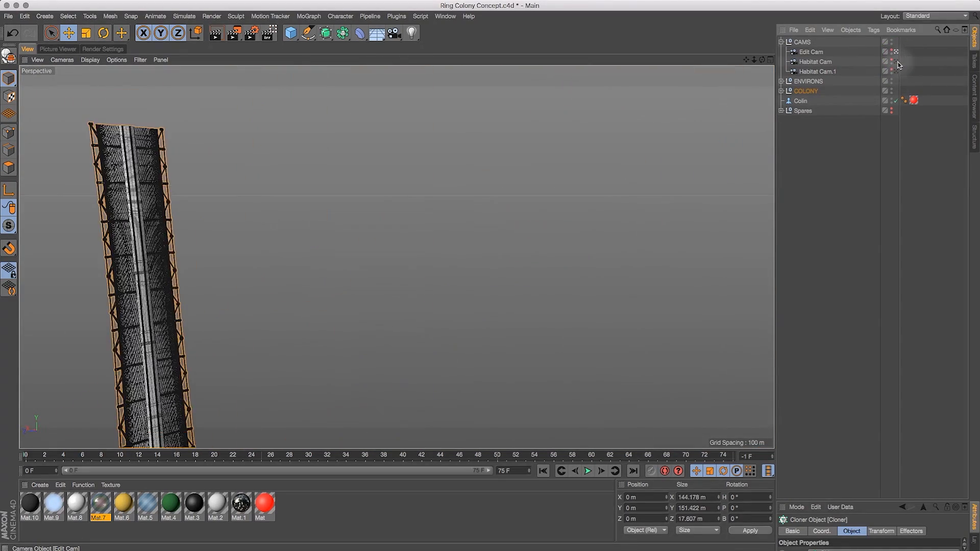
click(897, 62)
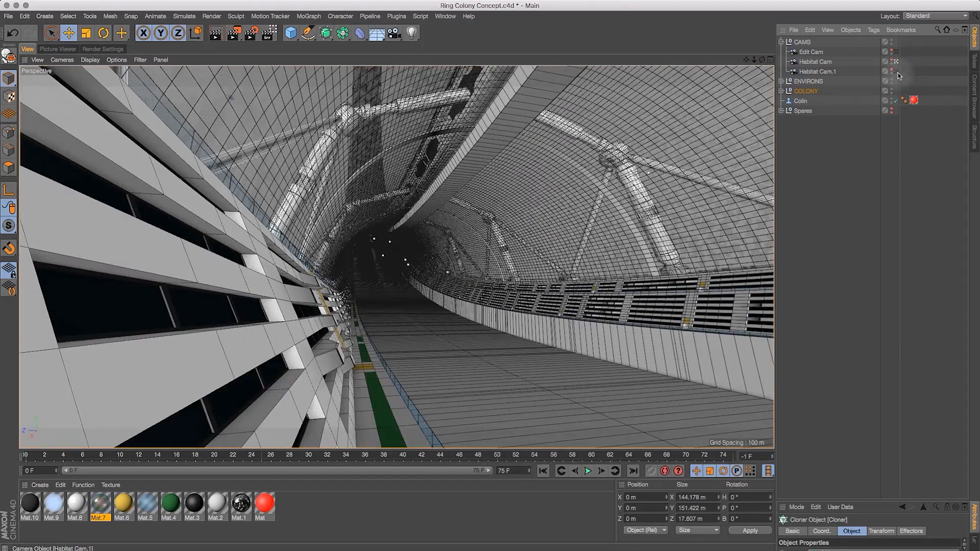
click(896, 72)
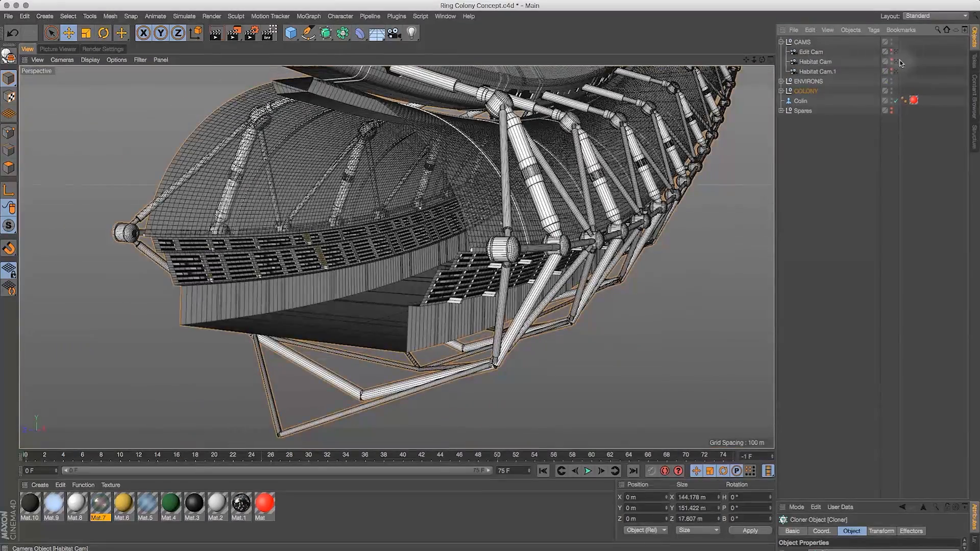
click(896, 51)
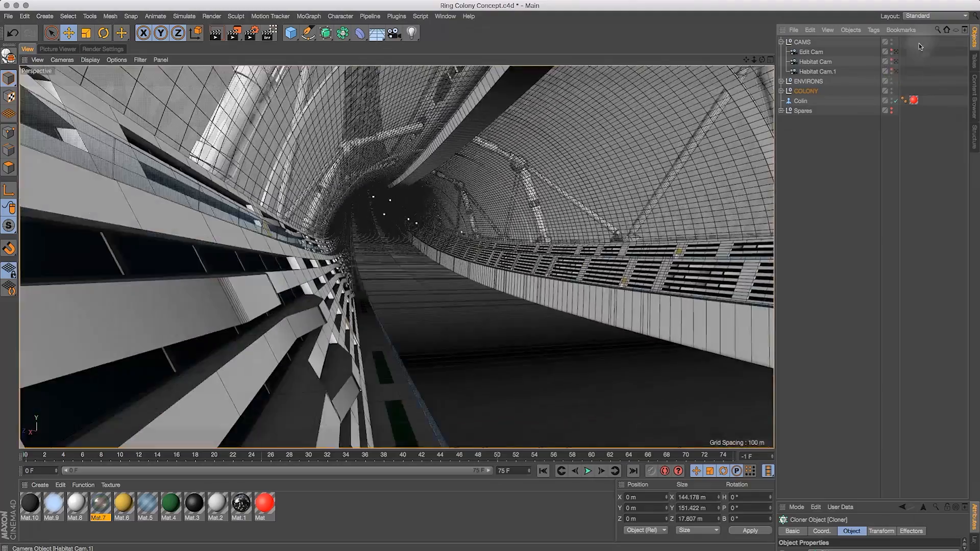
click(896, 62)
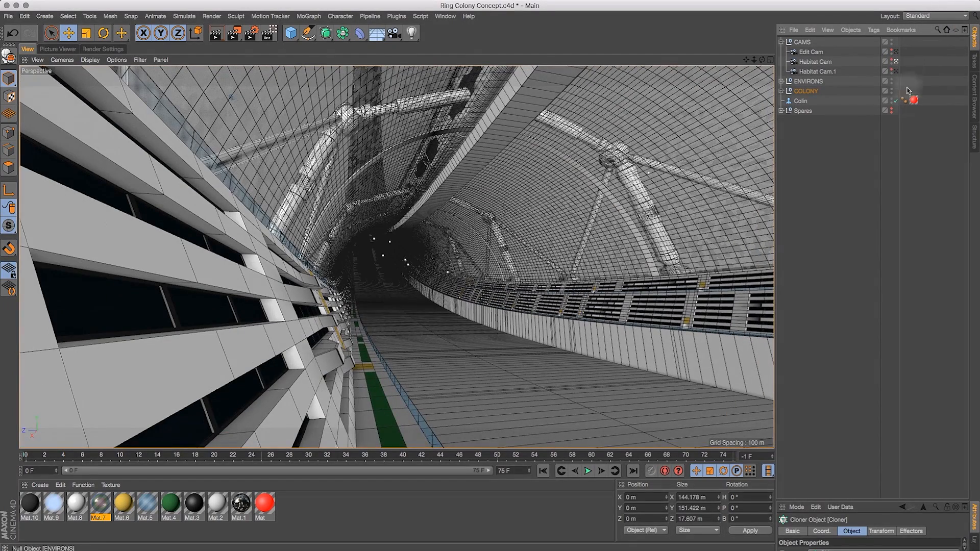
Expand the ENVIRONS and COLONY groups, and toggle the Symmetry object off and on to inspect its mirrored half
click(781, 82)
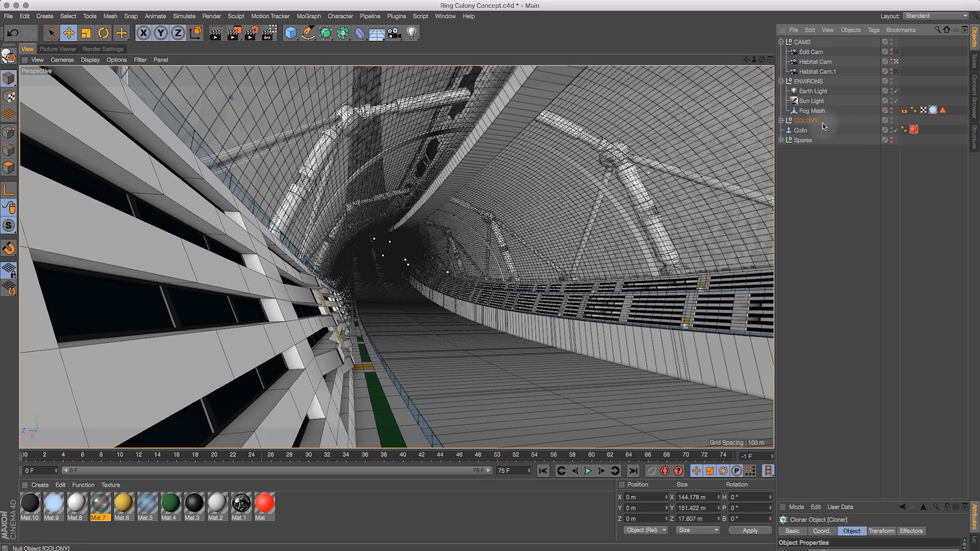
click(780, 121)
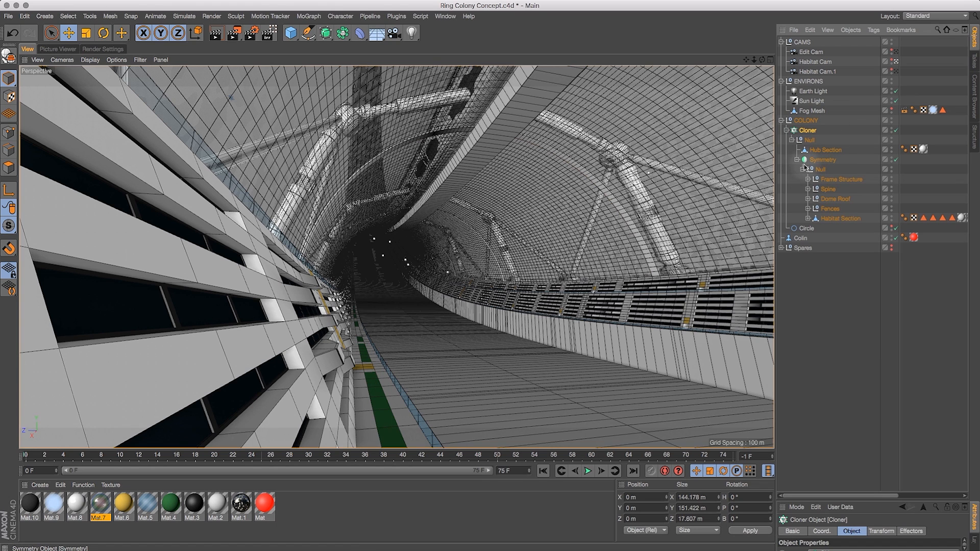
click(896, 160)
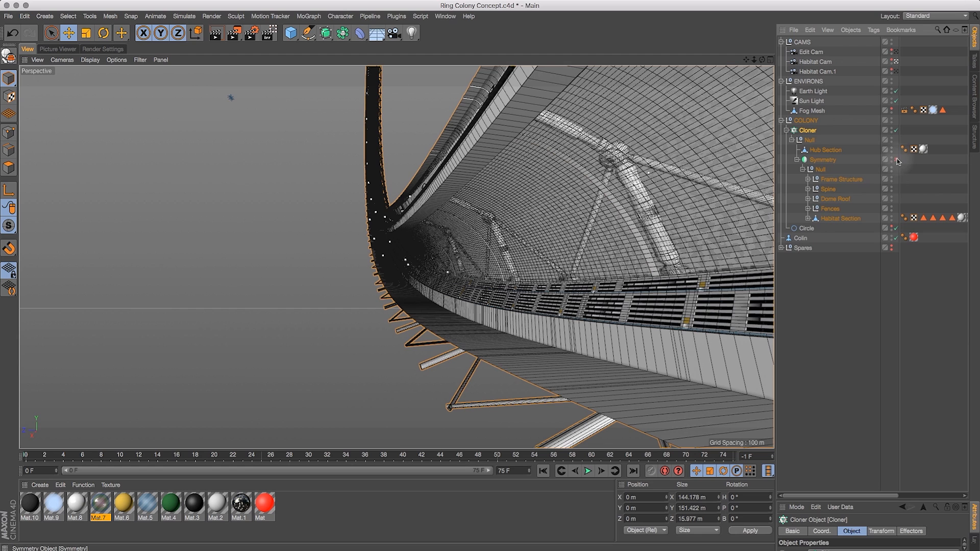
click(896, 160)
Examine the contents of the Frame Structure, Spine, Dome Roof and Fences groups, and select the standalone Figure object
click(808, 180)
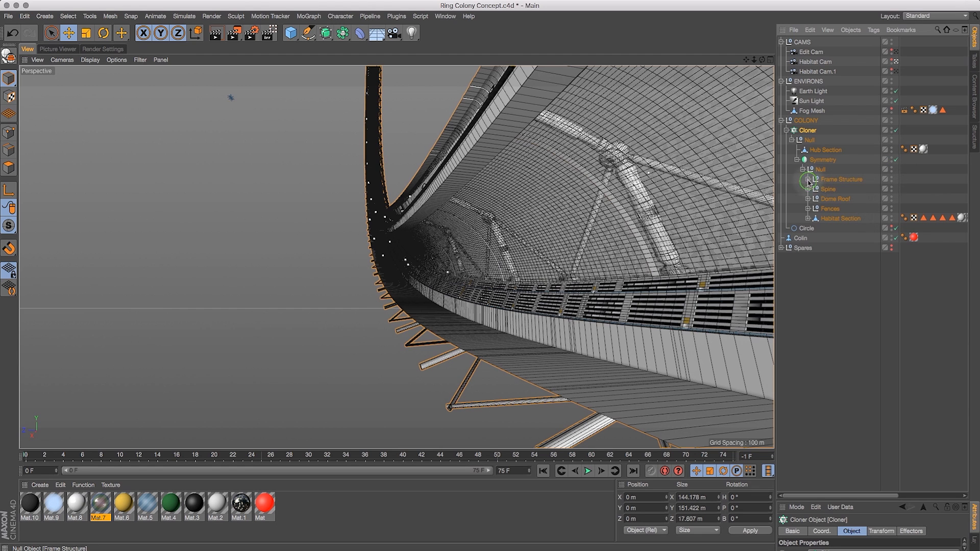
click(808, 180)
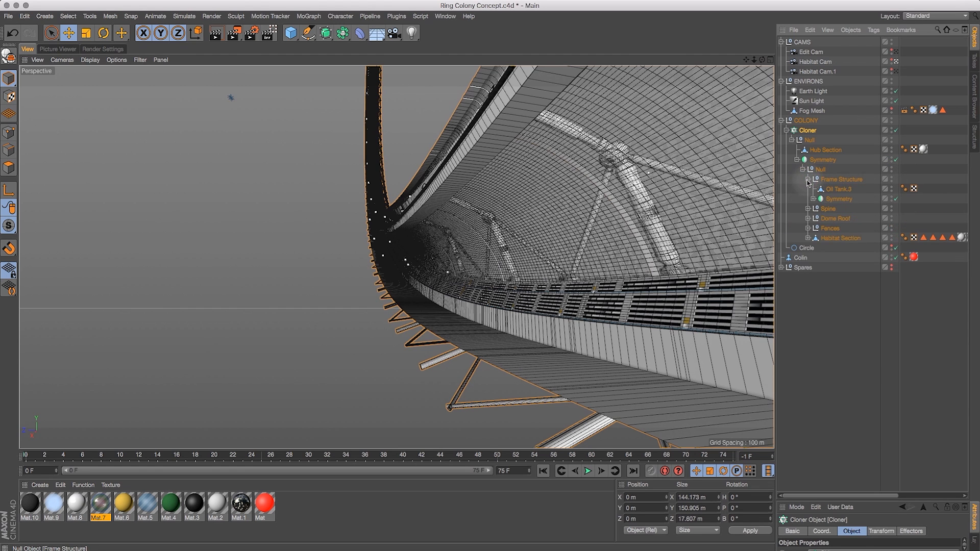
click(808, 179)
click(807, 189)
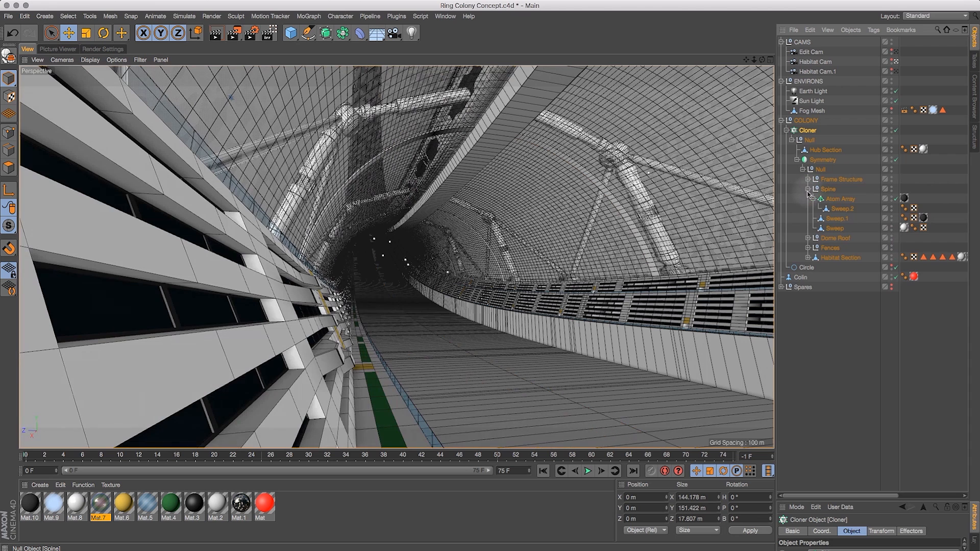
click(808, 189)
click(807, 199)
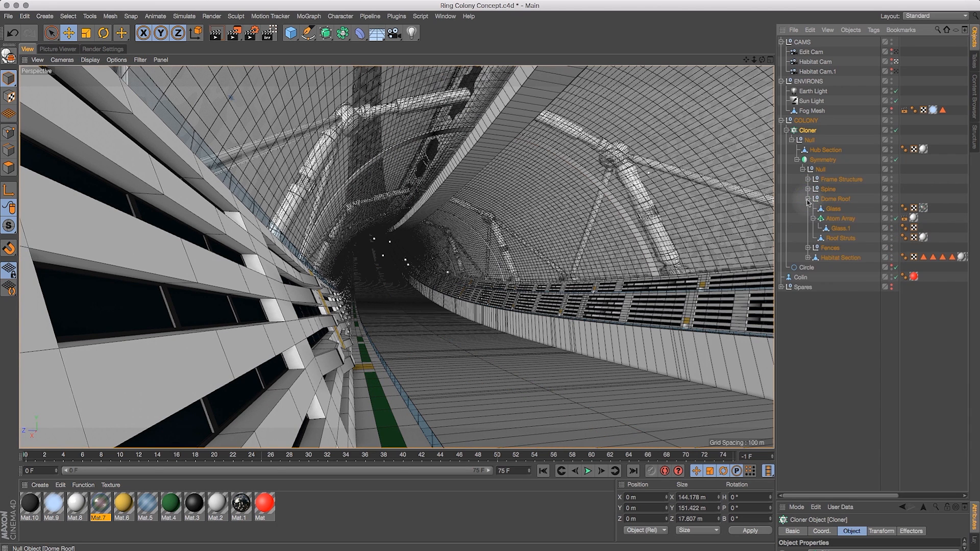
click(808, 199)
click(807, 209)
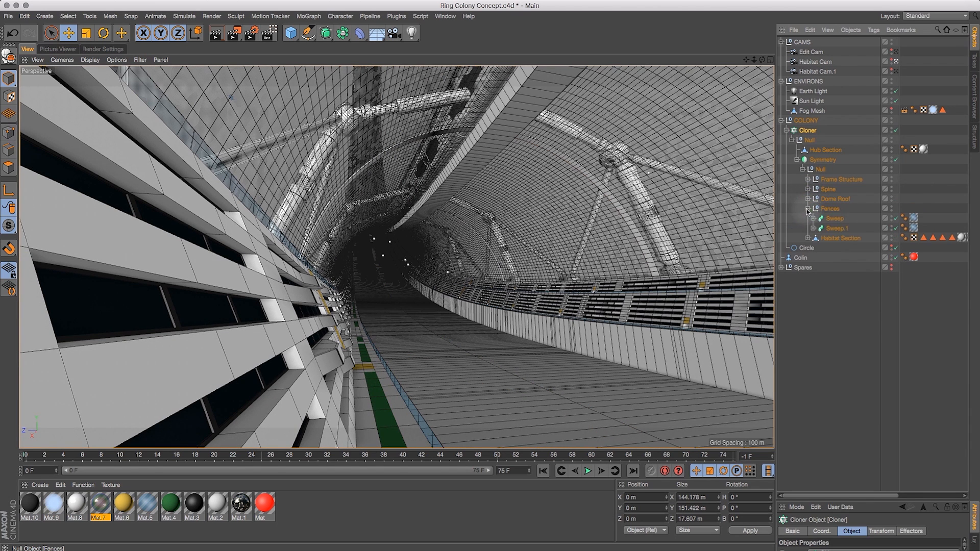
click(807, 209)
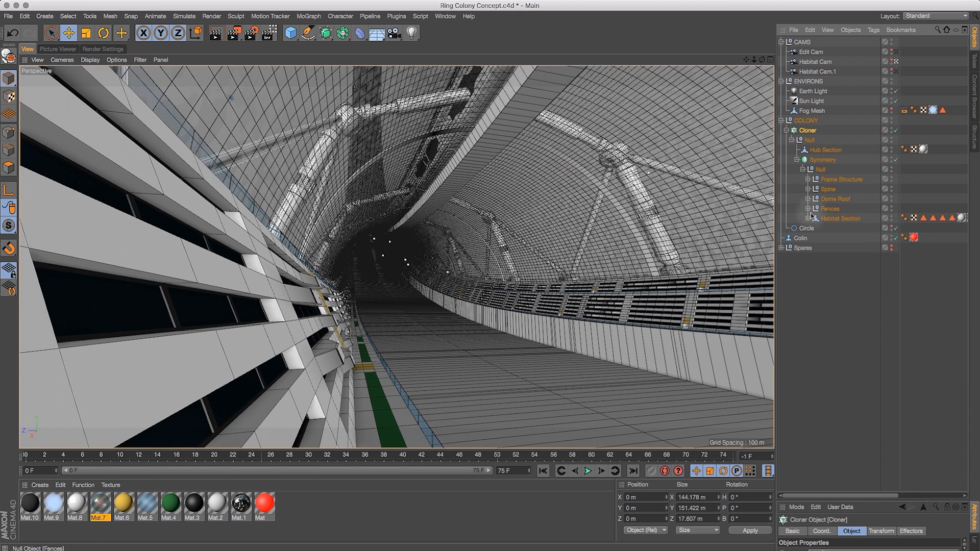
click(804, 239)
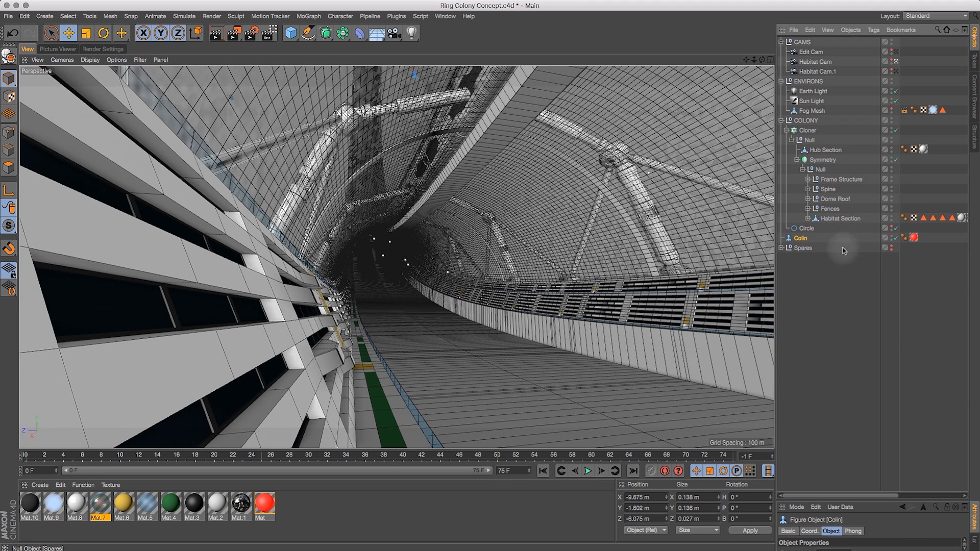
Examine the contents of the Spares group, and compare the render settings, the finished render and the 3D viewport
click(781, 248)
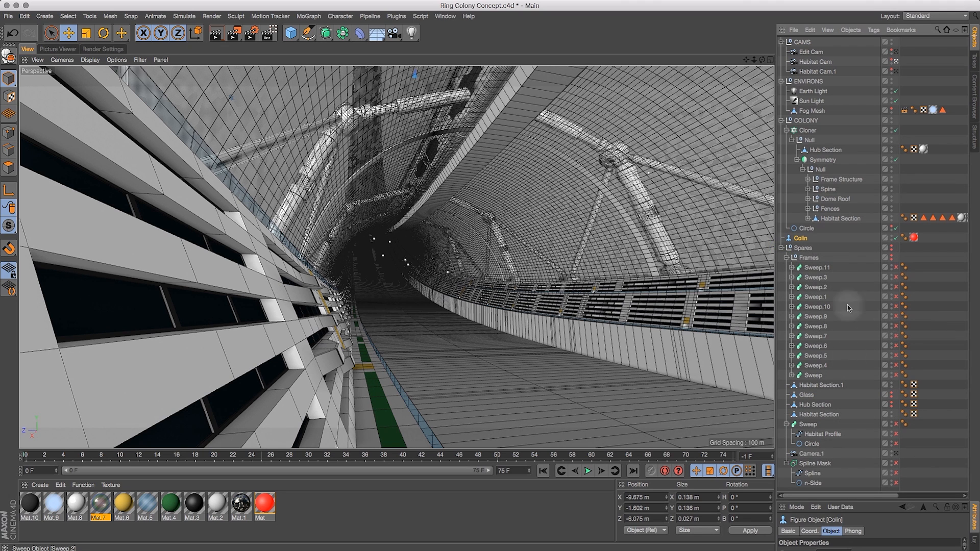
click(781, 248)
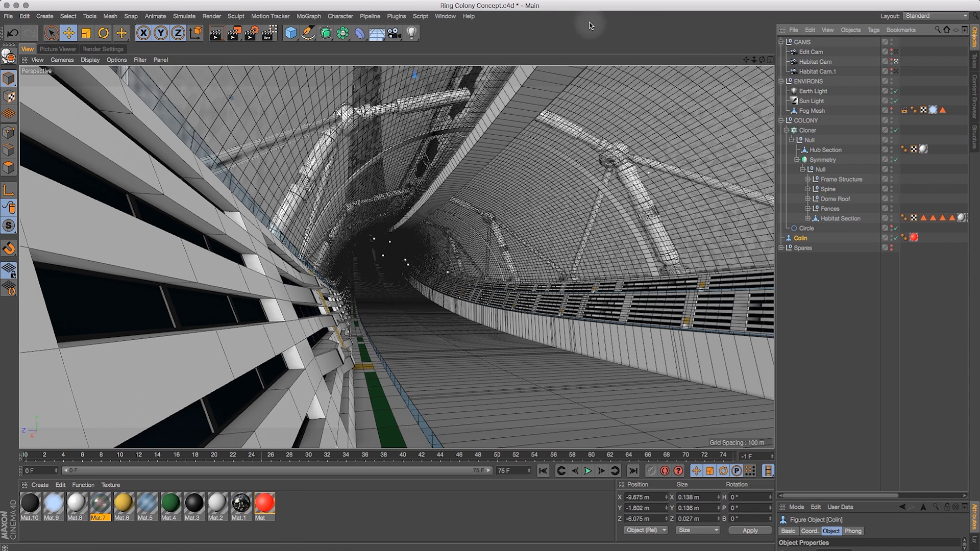
click(108, 50)
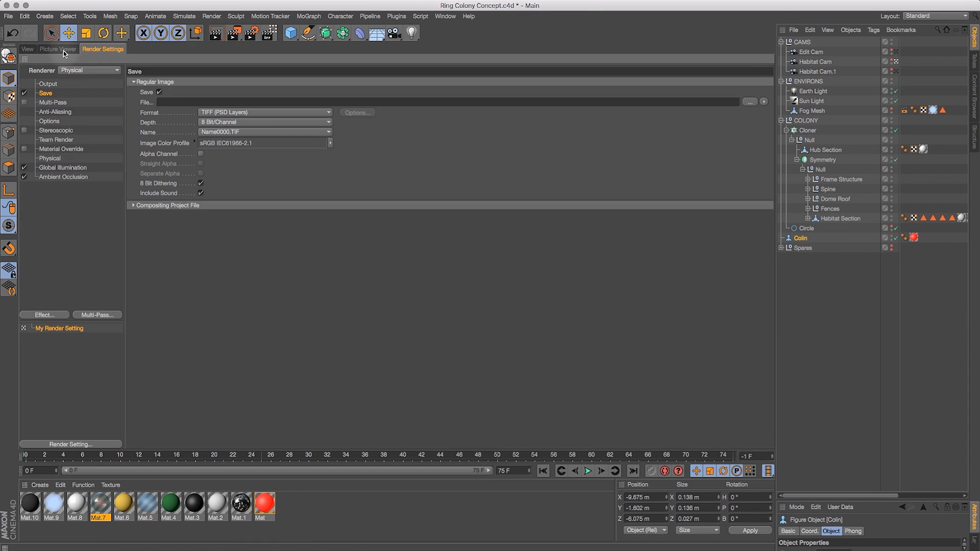
click(62, 50)
click(30, 49)
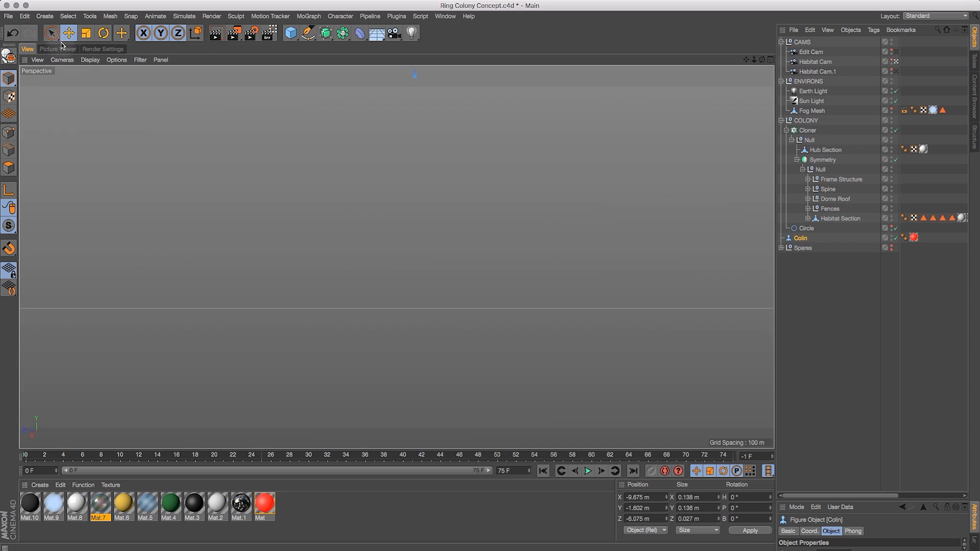
click(103, 49)
click(57, 49)
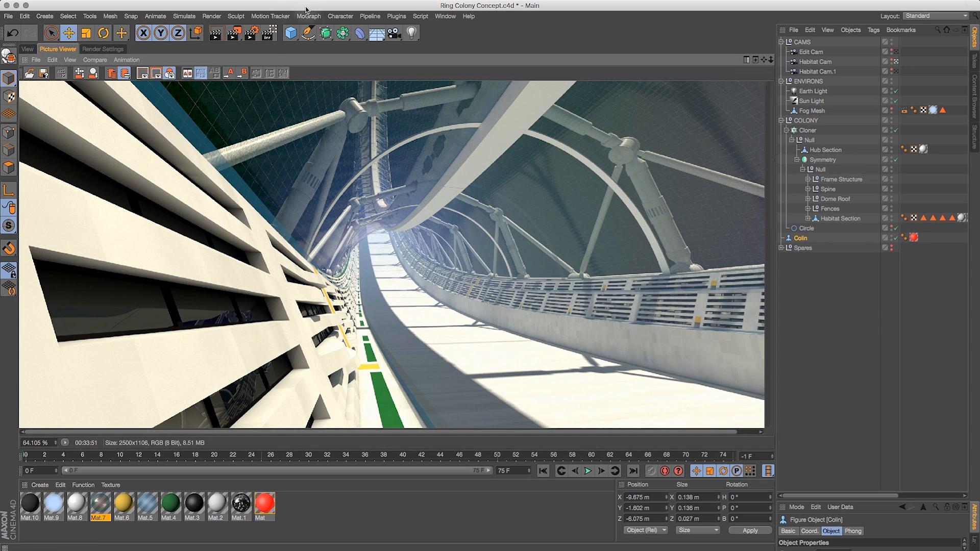
click(108, 50)
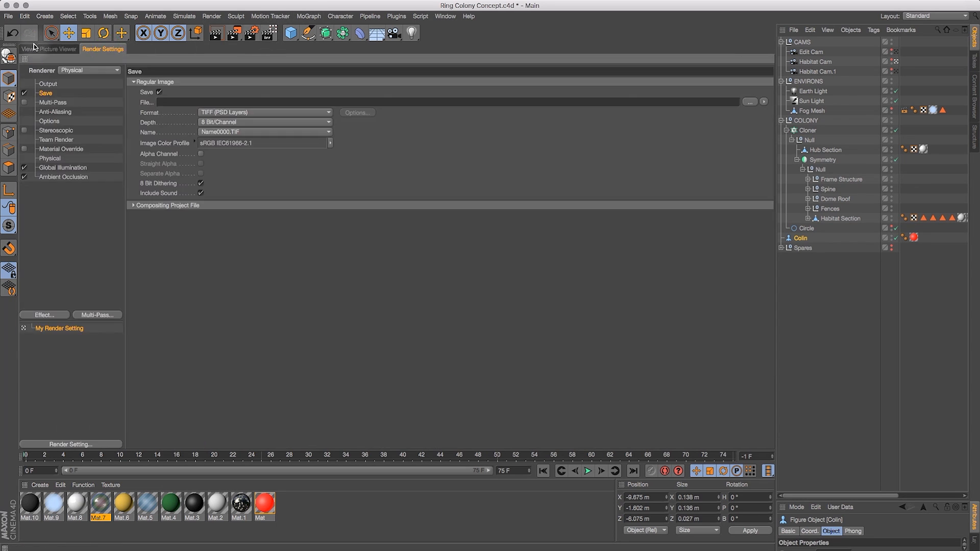
click(27, 48)
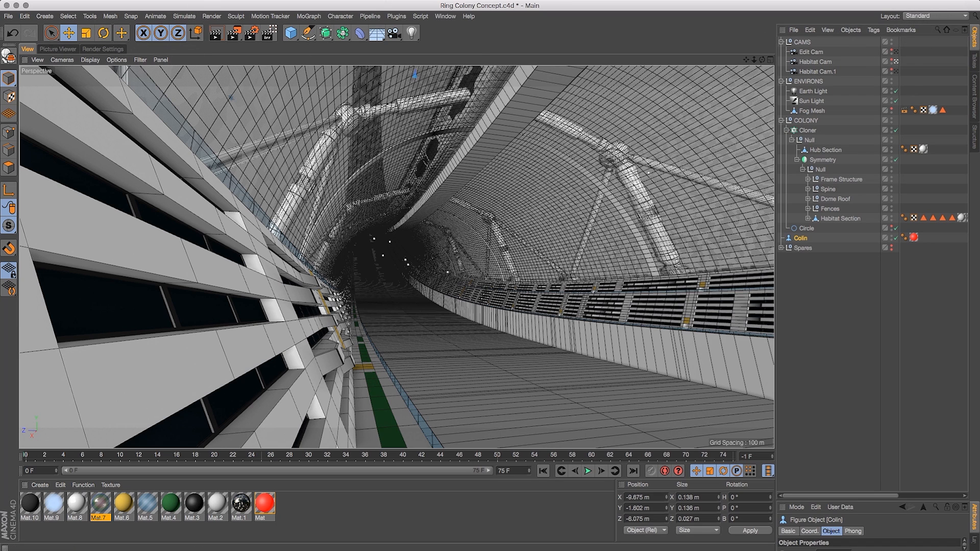
Save the current interface arrangement as a custom layout named Training.l4d
click(446, 17)
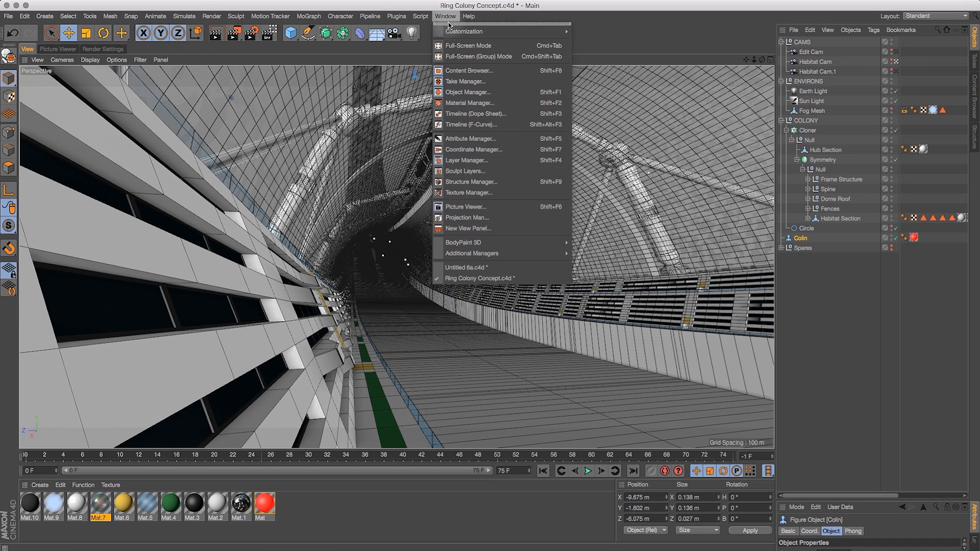
mouse_move(452, 33)
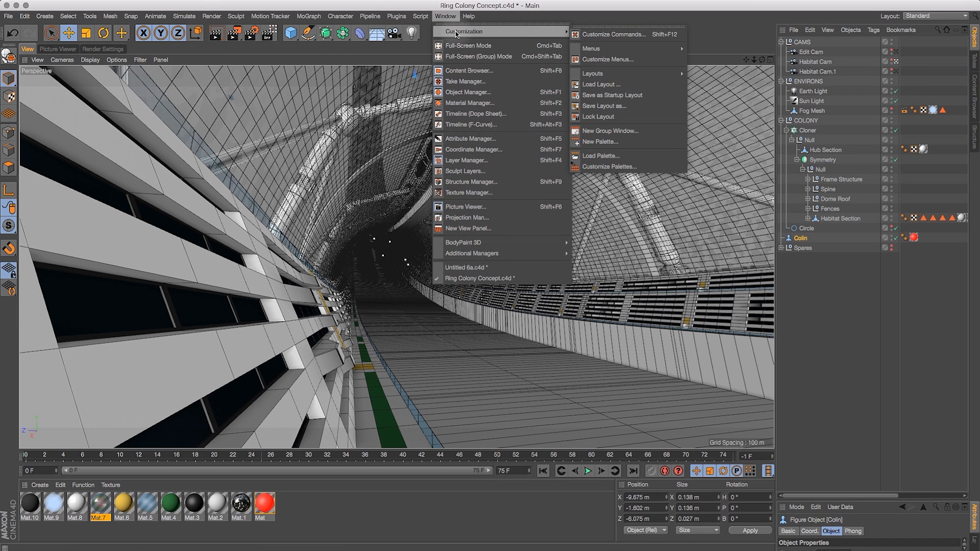
click(603, 110)
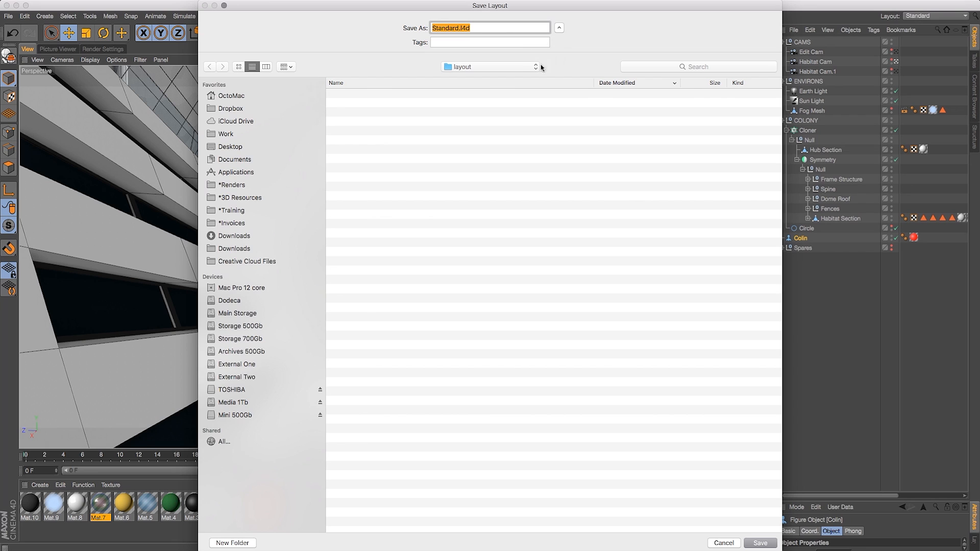
click(487, 27)
text(Training)
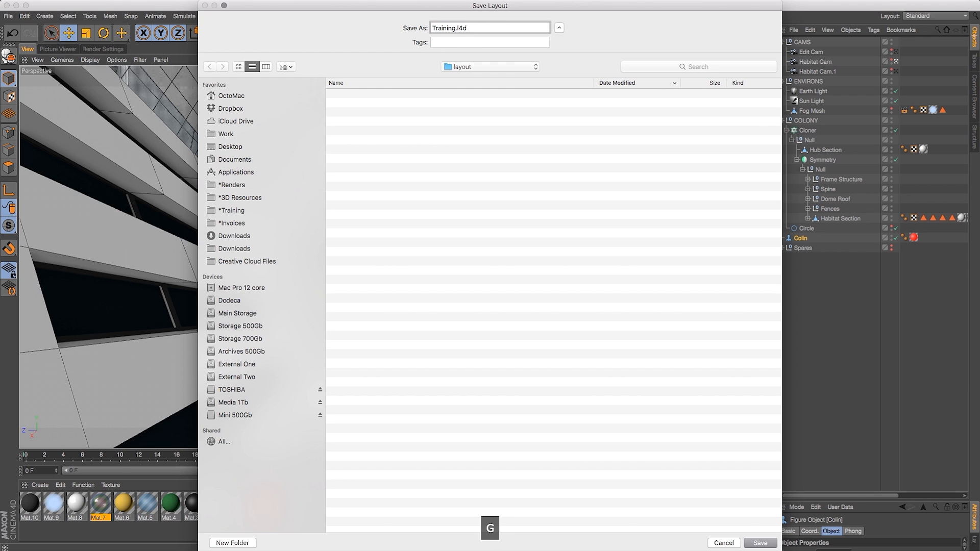
click(761, 544)
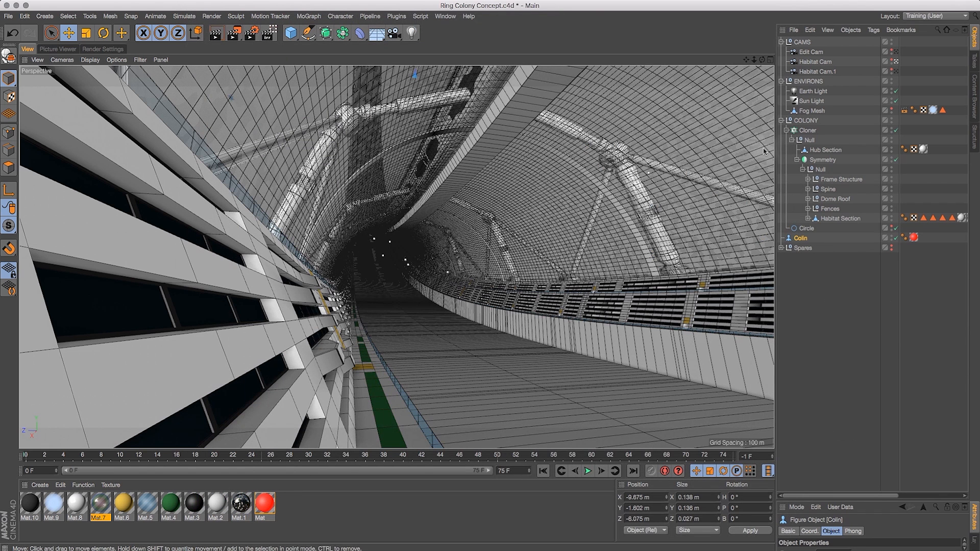
Compare the Standard and Startup (User) layouts with the saved Training layout, and return to Training (User)
click(933, 16)
click(932, 92)
click(930, 16)
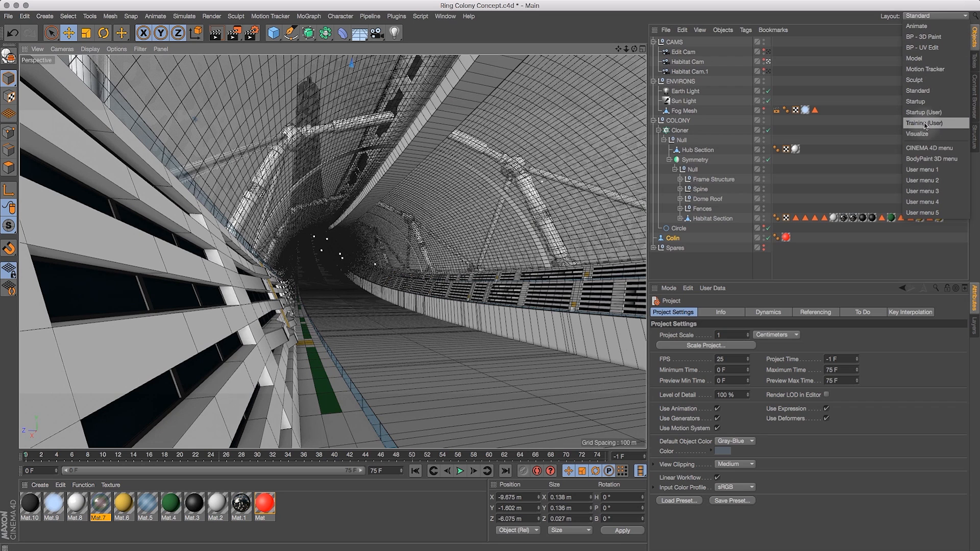
click(925, 124)
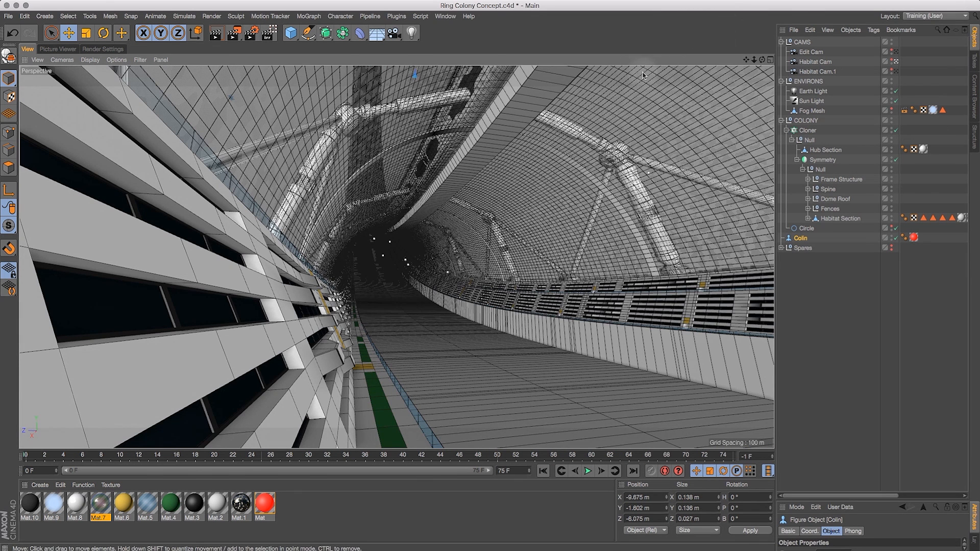
click(924, 16)
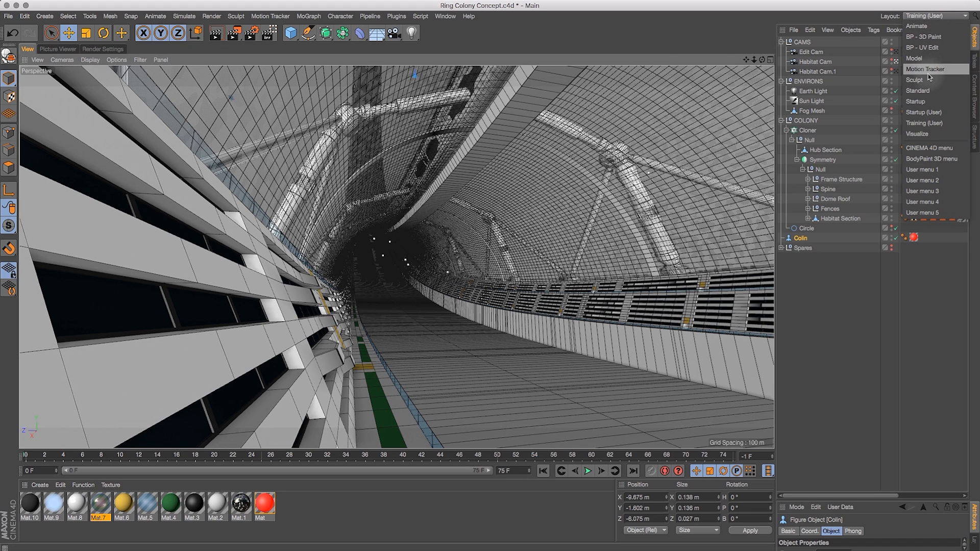
click(925, 113)
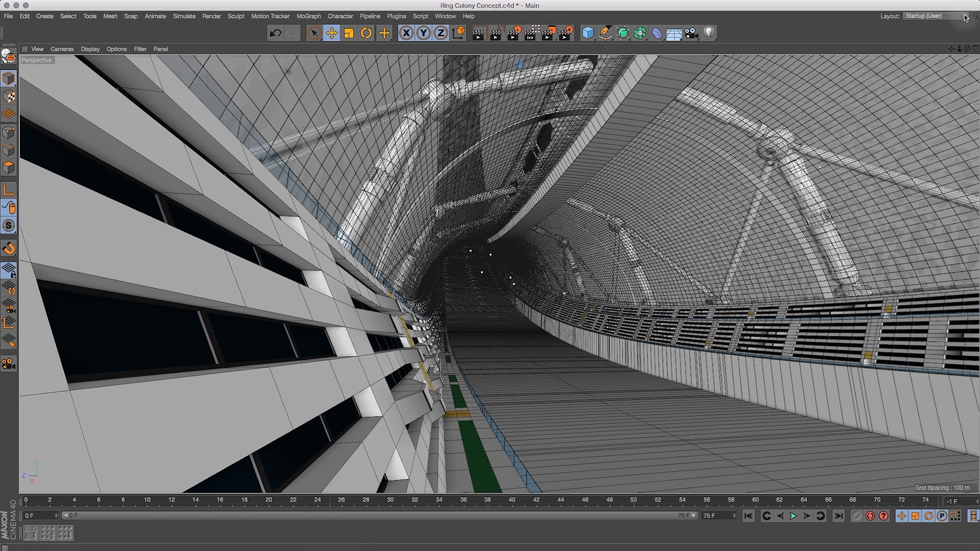
click(943, 16)
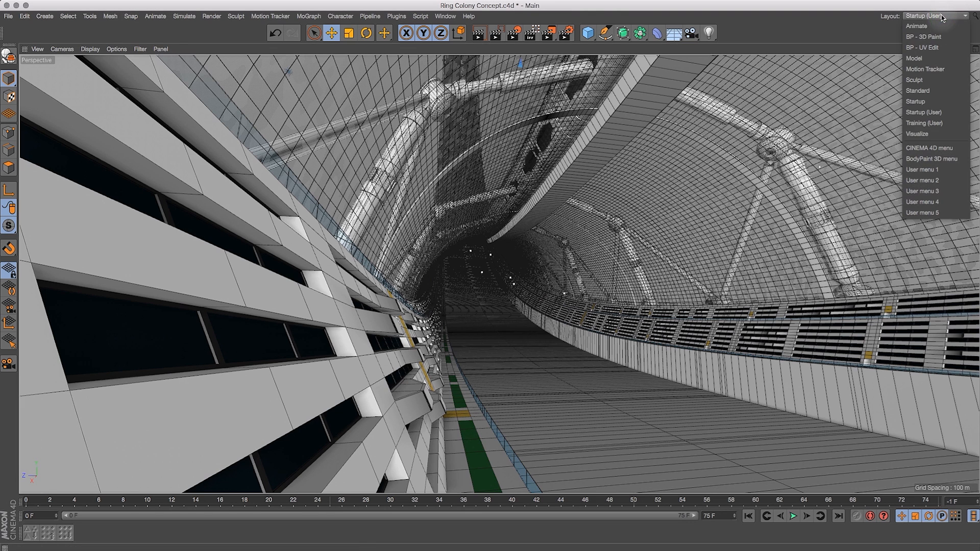
click(931, 123)
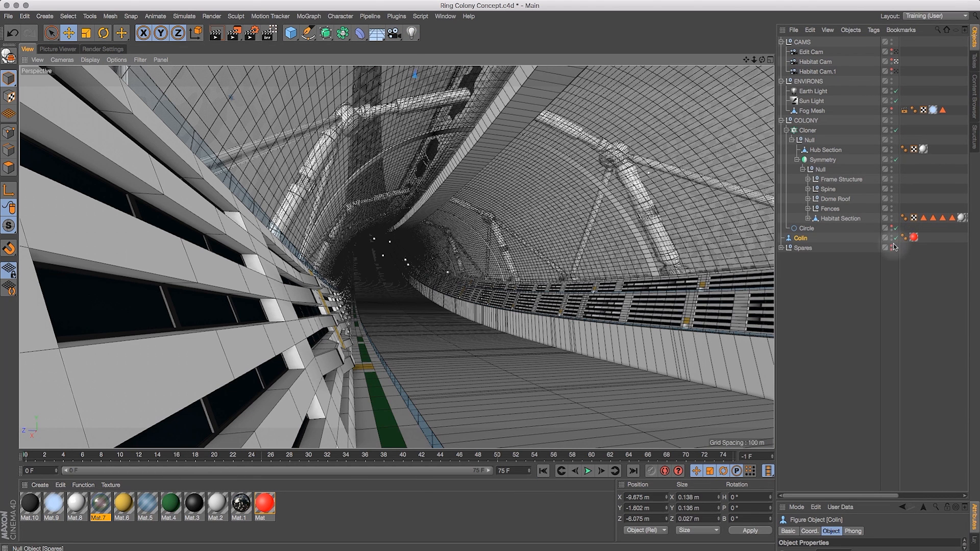
Display the finished render in the Picture Viewer and toggle its image filter off and on to compare the result
click(67, 50)
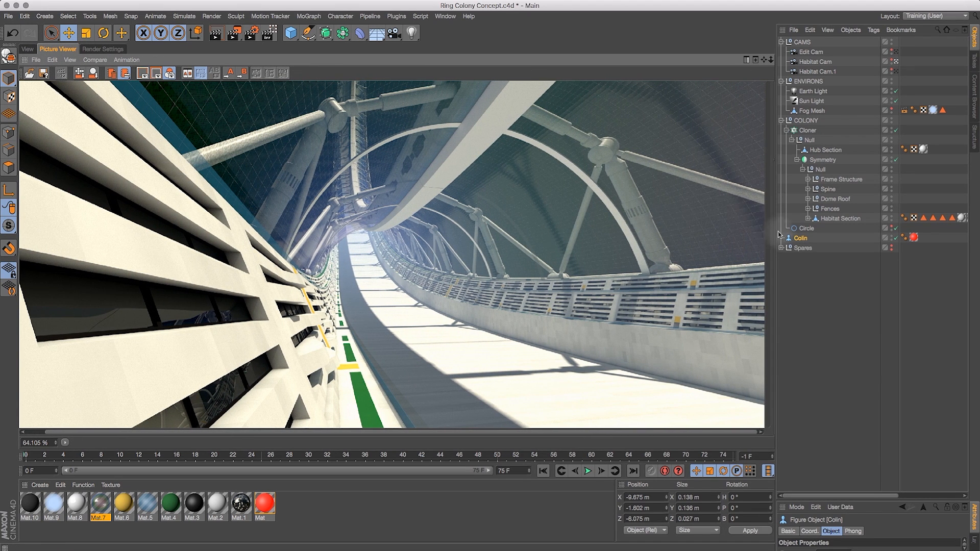
drag(770, 244, 654, 204)
click(663, 189)
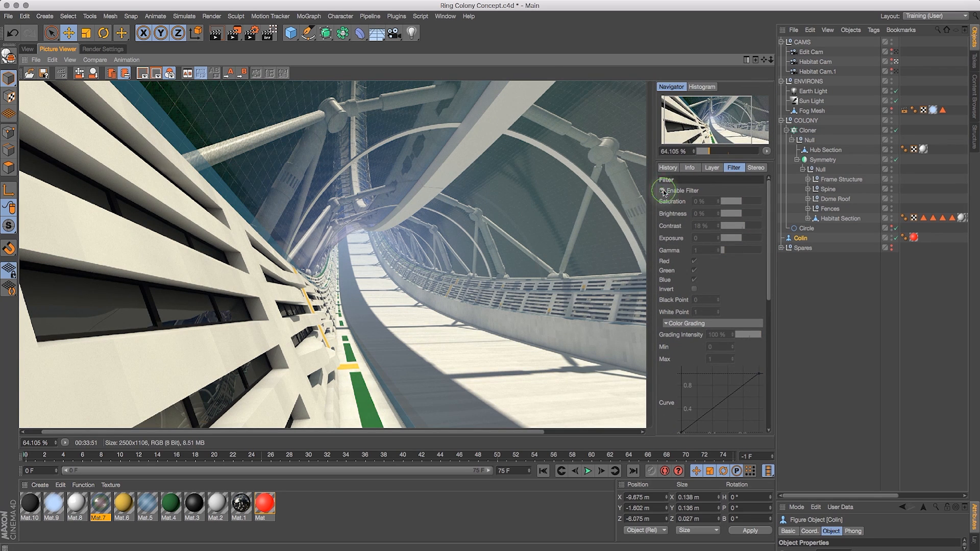
click(663, 190)
drag(653, 225, 768, 230)
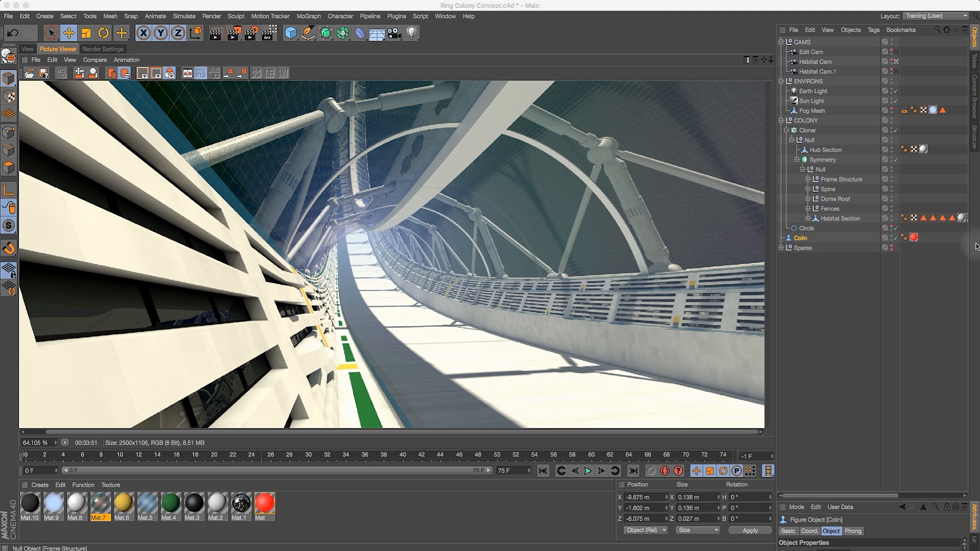
Leave the Habitat Cam view and disable the Cloner and Symmetry objects in the 3D viewport
click(896, 53)
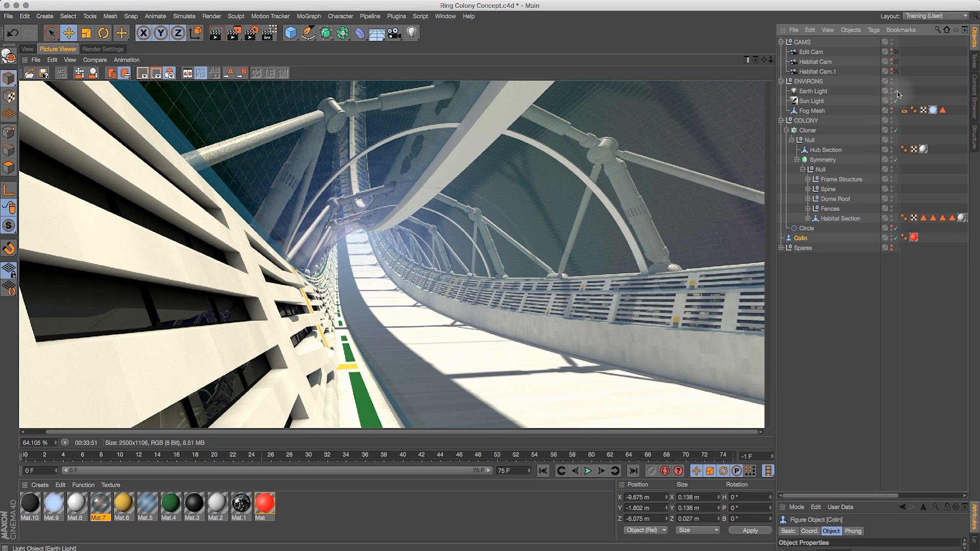
click(27, 49)
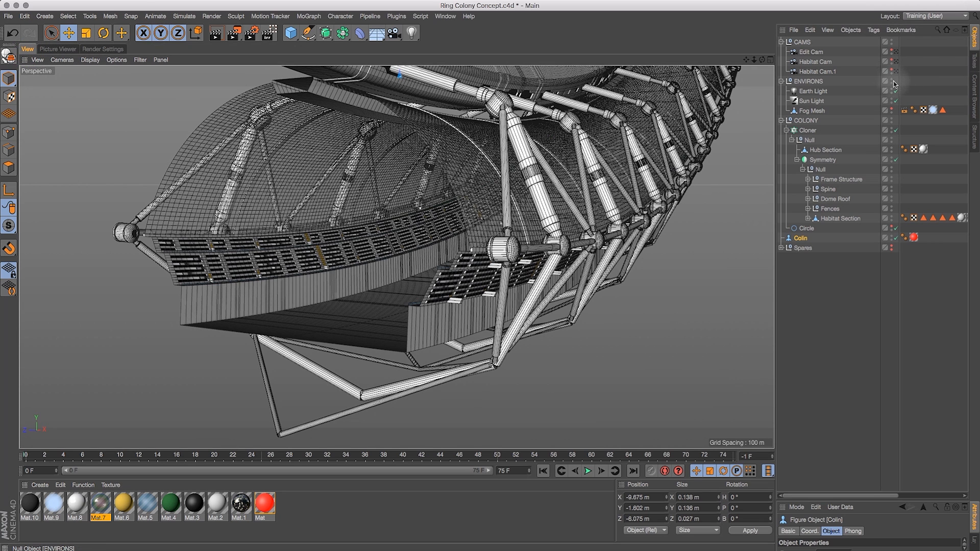
click(895, 131)
click(894, 160)
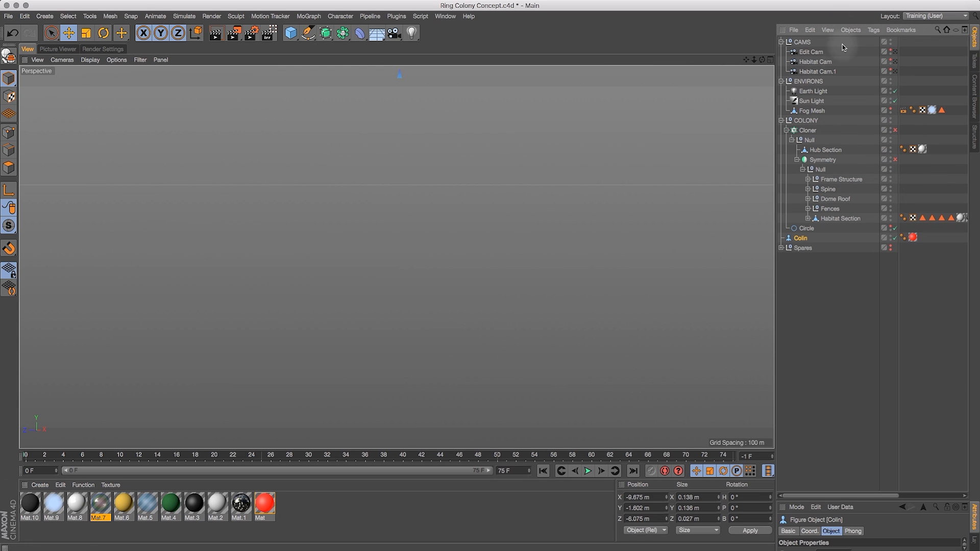
Look through Edit Cam at the open end of the single spine segment, and compare it with the finished render
click(890, 54)
click(895, 52)
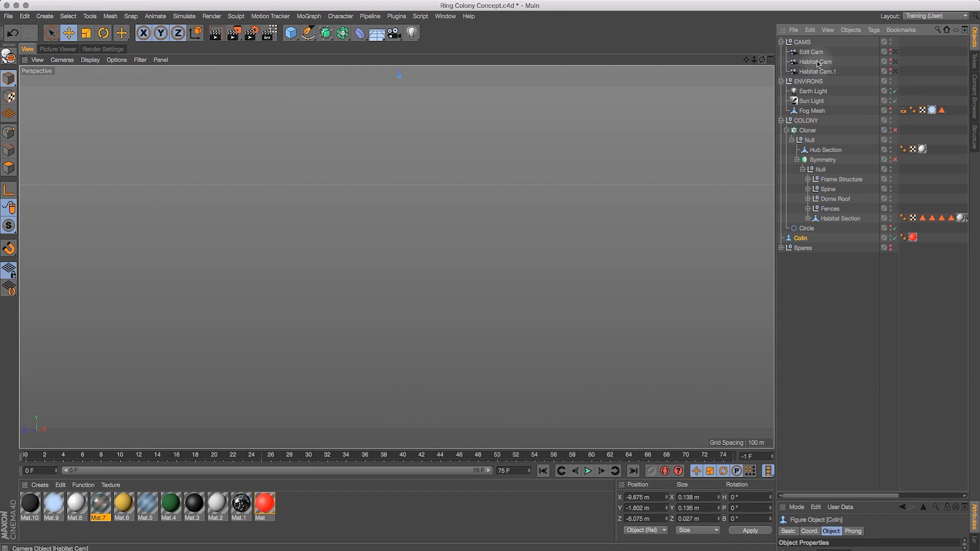
click(897, 53)
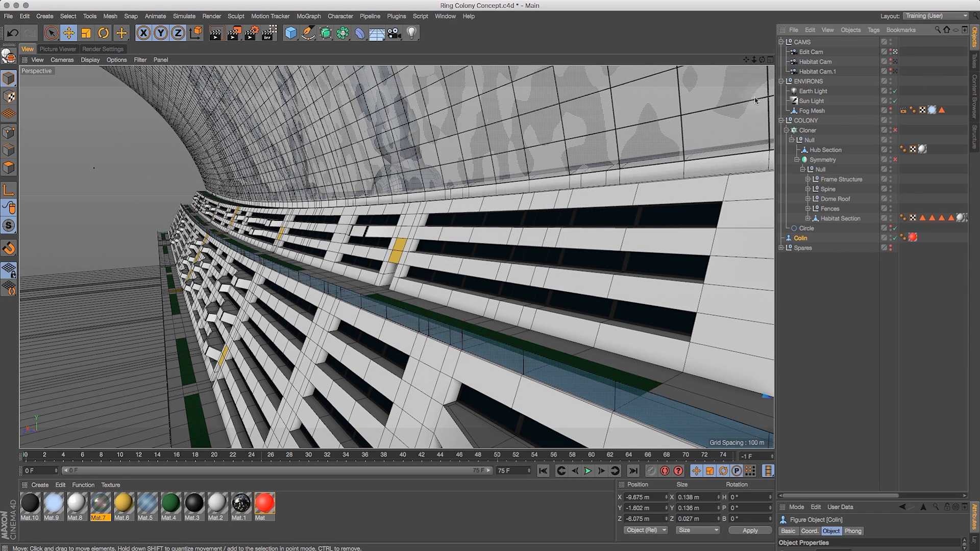
drag(754, 60, 903, 277)
drag(762, 60, 732, 66)
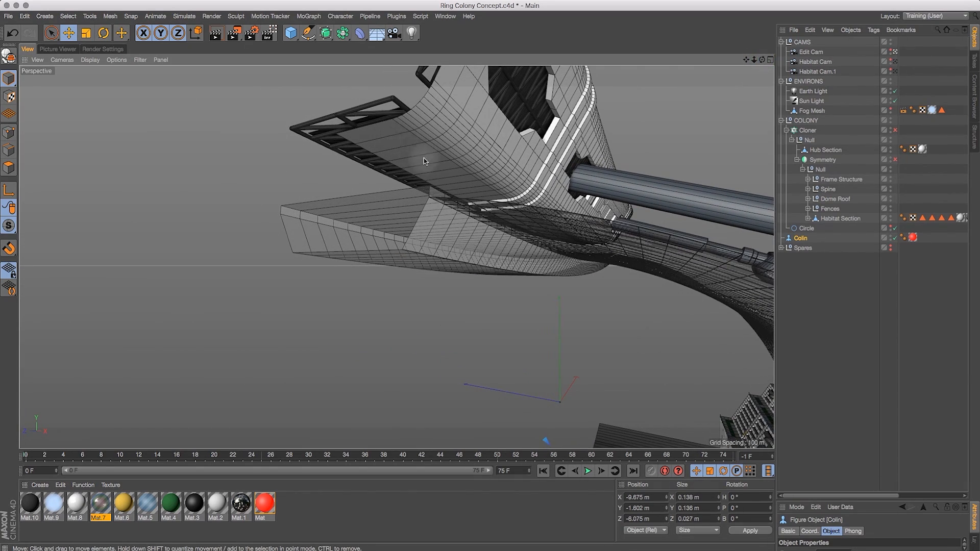
click(58, 49)
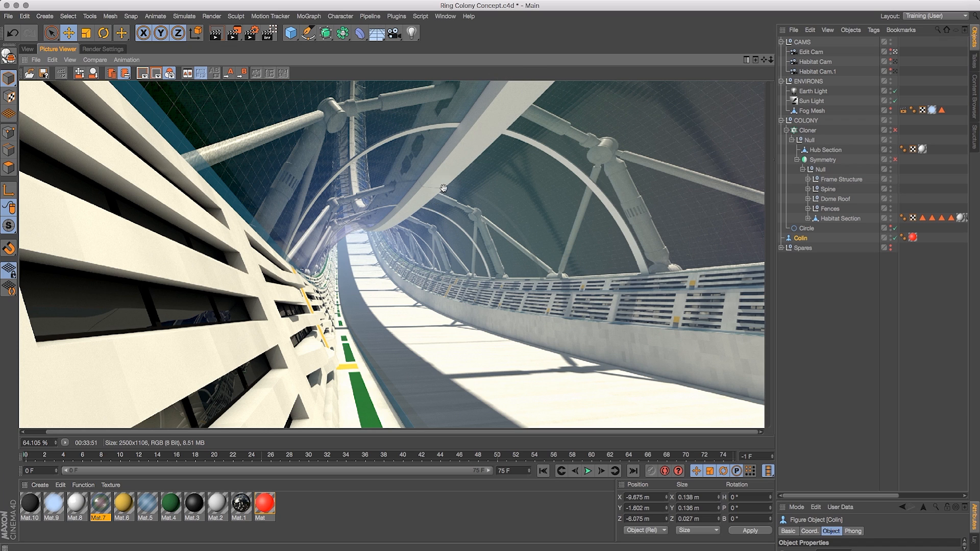
click(28, 49)
drag(761, 60, 343, 155)
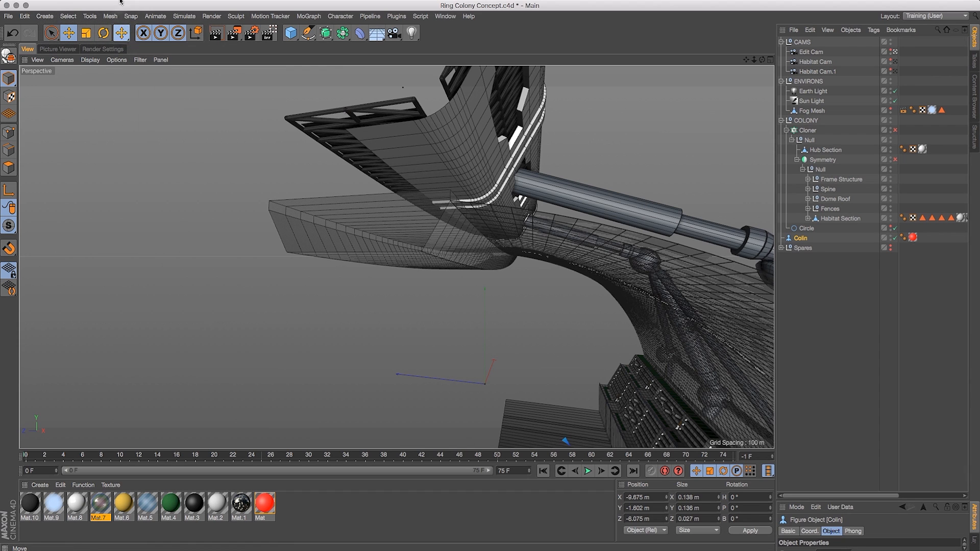
Select the spine's Sweep polygon object in the viewport and switch to polygon mode
click(111, 17)
mouse_move(131, 58)
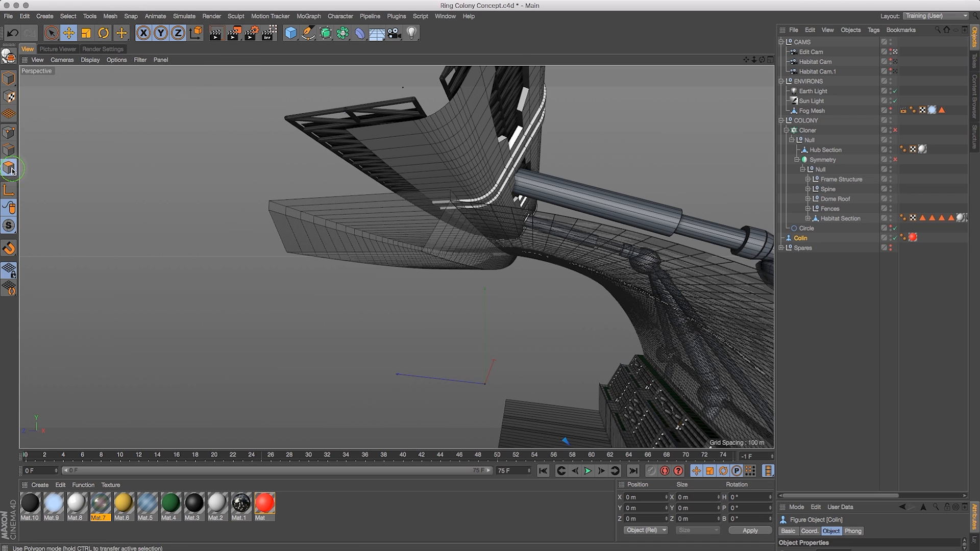
click(9, 78)
click(58, 94)
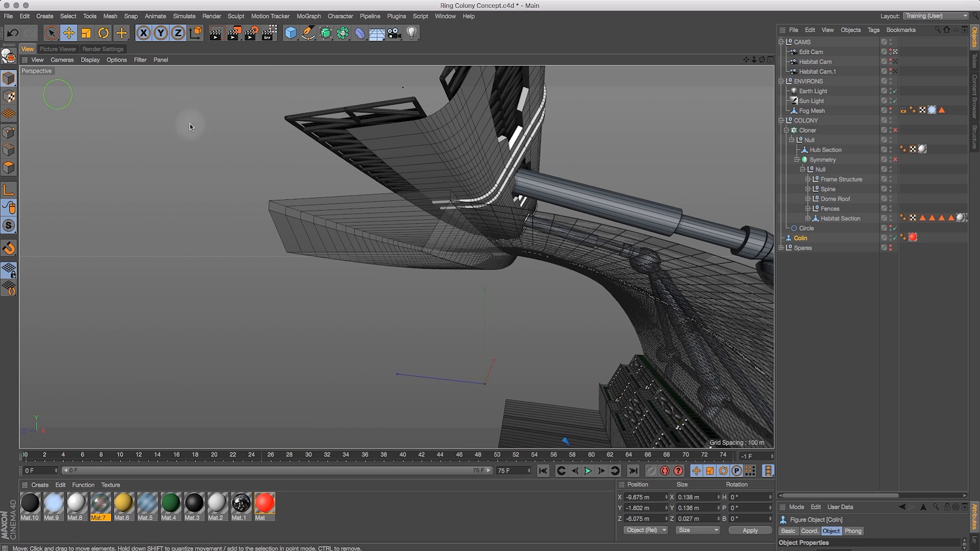
click(397, 142)
click(8, 170)
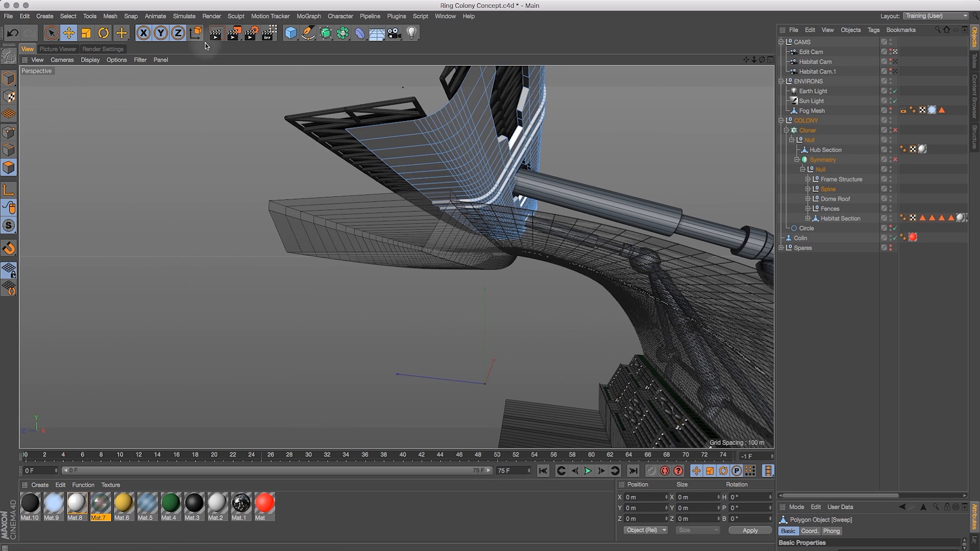
Add a Loop/Path Cut at about 69% along the outer edge of the spine surface, and loop-select the outer polygon strip
click(110, 17)
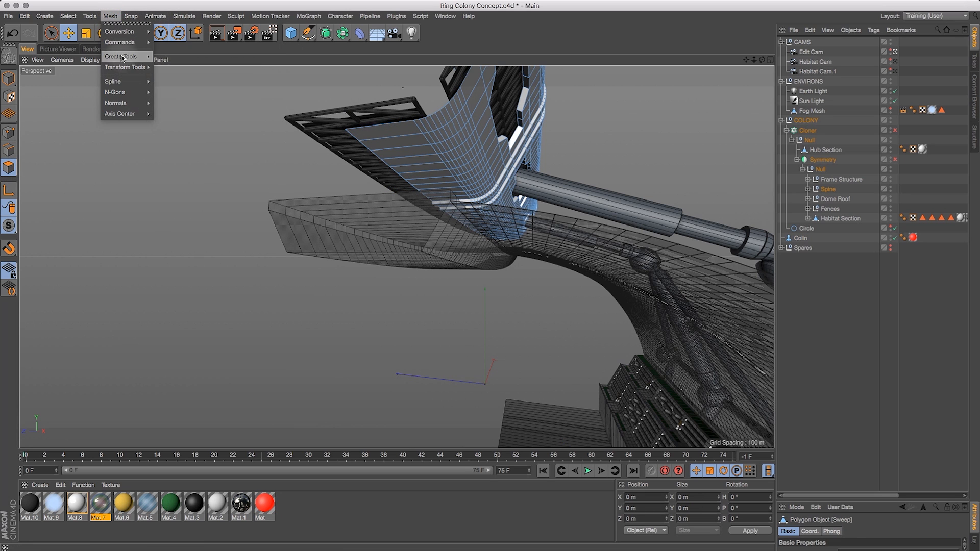
mouse_move(123, 57)
click(204, 117)
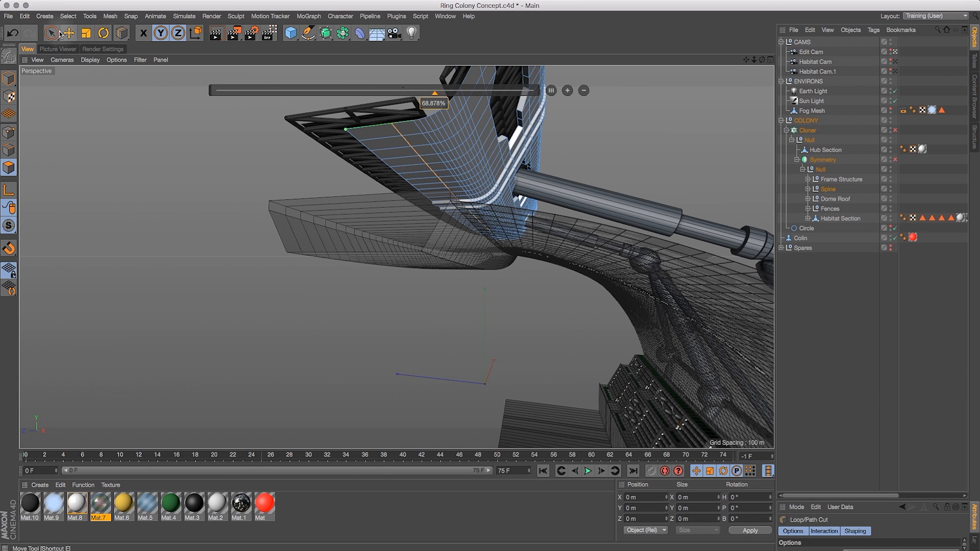
key(u)
key(l)
click(392, 153)
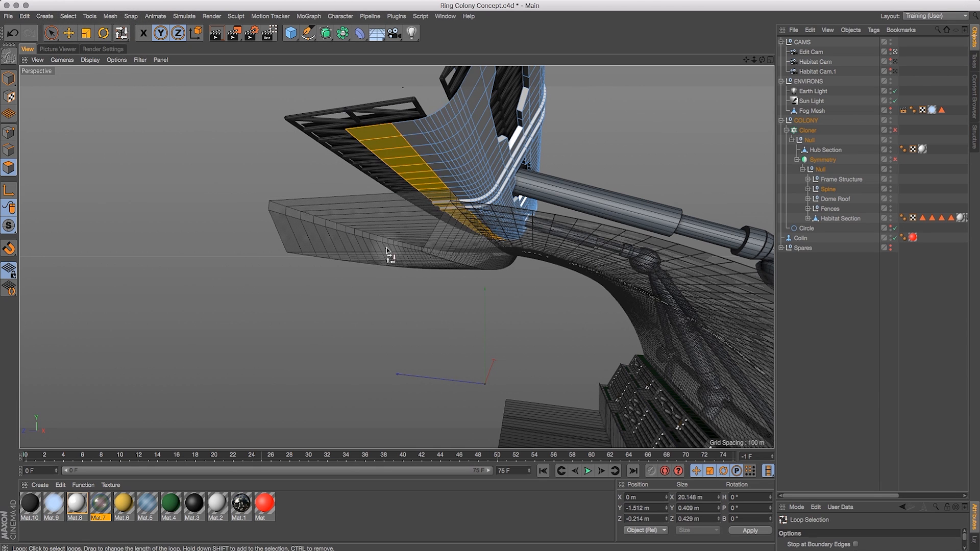
Extrude the selected outer polygon strip slightly inward and delete its inner faces, leaving an open slot with thin side walls
key(d)
drag(240, 161, 199, 231)
click(68, 16)
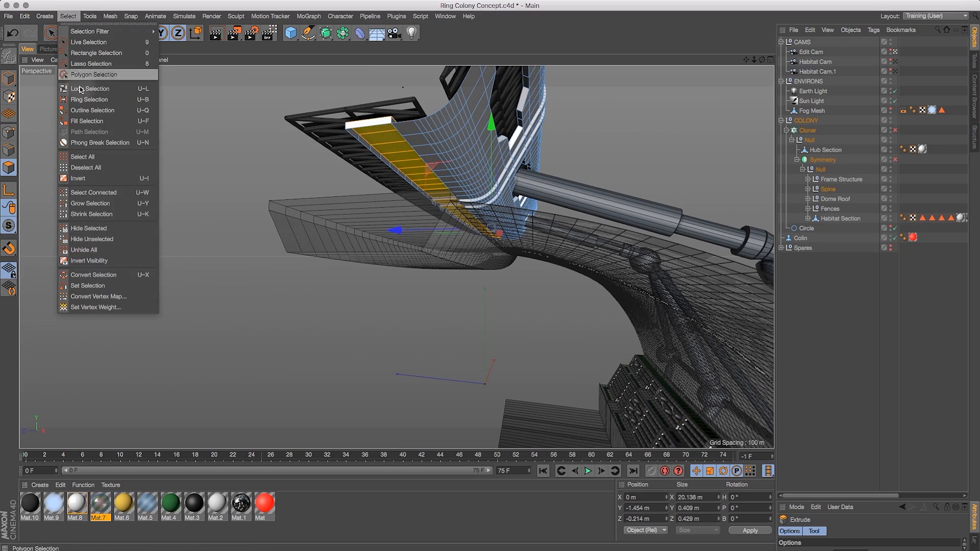
click(116, 203)
mouse_move(761, 59)
mouse_down()
mouse_move(779, 62)
mouse_move(725, 88)
mouse_move(755, 54)
mouse_move(731, 49)
mouse_move(777, 66)
mouse_up()
key(super+z)
key(BackSpace)
Delete the leftover end polygon of the new slot and loop-select the slot's side walls
drag(51, 33, 89, 46)
click(424, 93)
key(BackSpace)
drag(761, 59, 709, 62)
key(v)
click(623, 174)
click(372, 81)
key(v)
click(411, 170)
key(Return)
key(v)
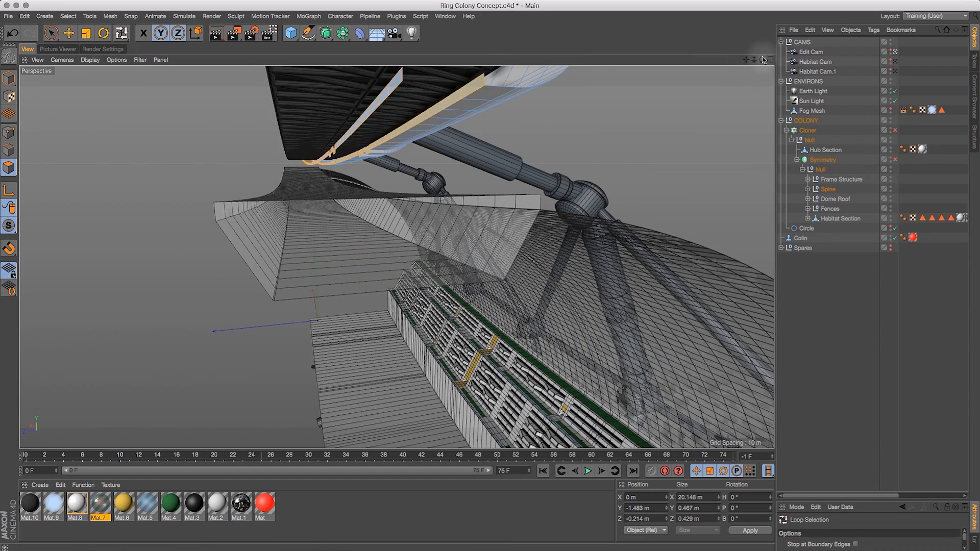
Examine the slot and its side walls along the underside of the spine from close up
drag(762, 59, 709, 59)
drag(51, 33, 89, 46)
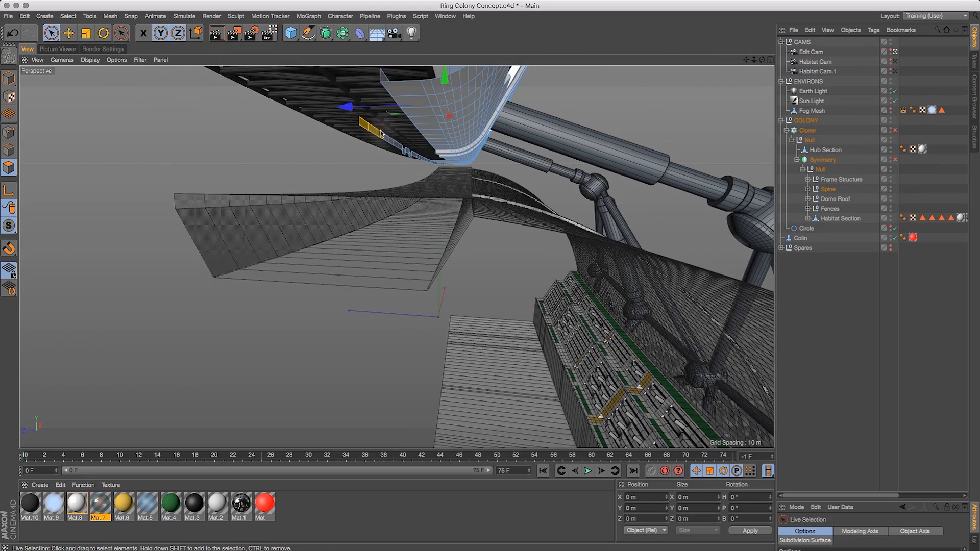
drag(761, 60, 746, 62)
key(2)
drag(531, 300, 528, 143)
key(3)
key(1)
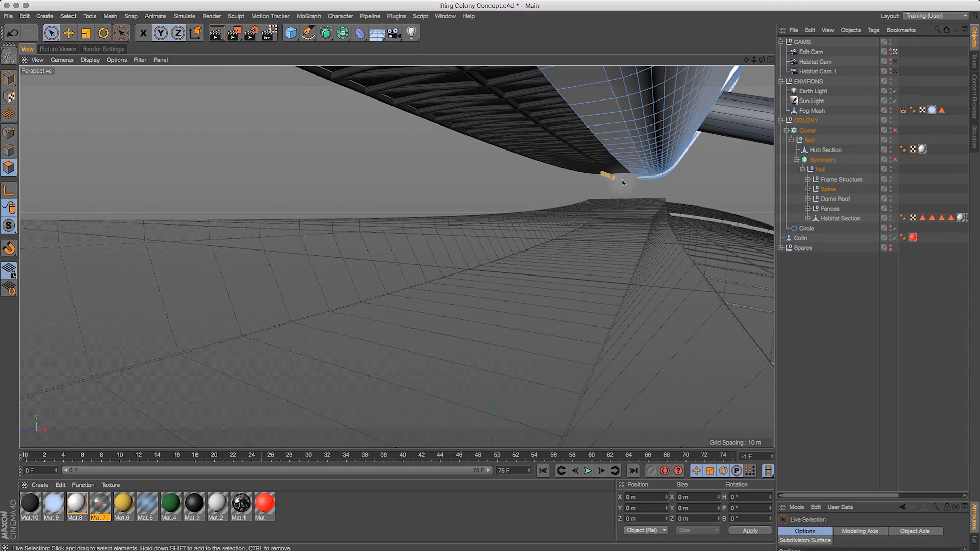
Add two evenly spaced Loop/Path Cuts across the wall between the large end opening and the nearby strut opening
drag(746, 60, 898, 66)
key(k)
key(l)
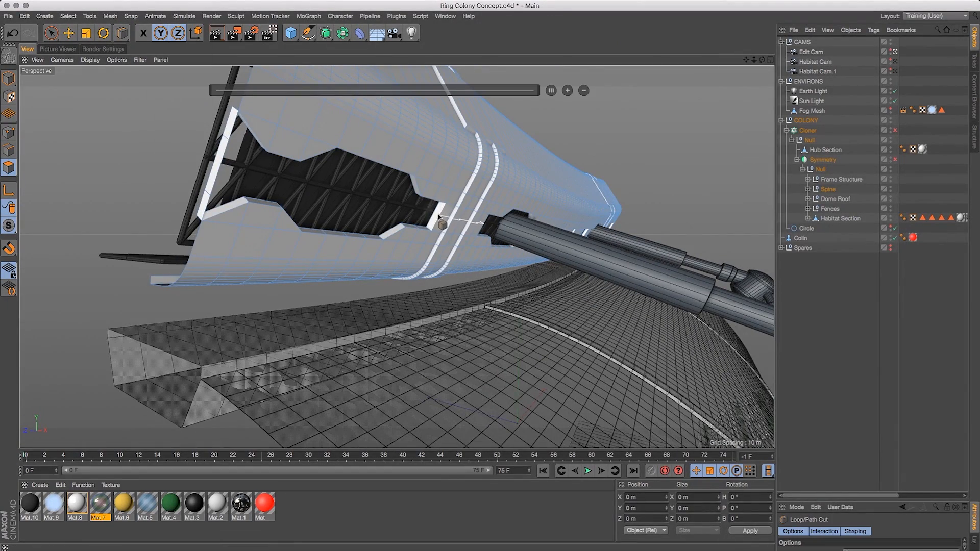
alt+drag(562, 111, 597, 189)
Loop-select the narrow middle strip between the end opening and the strut opening, and delete it
key(v)
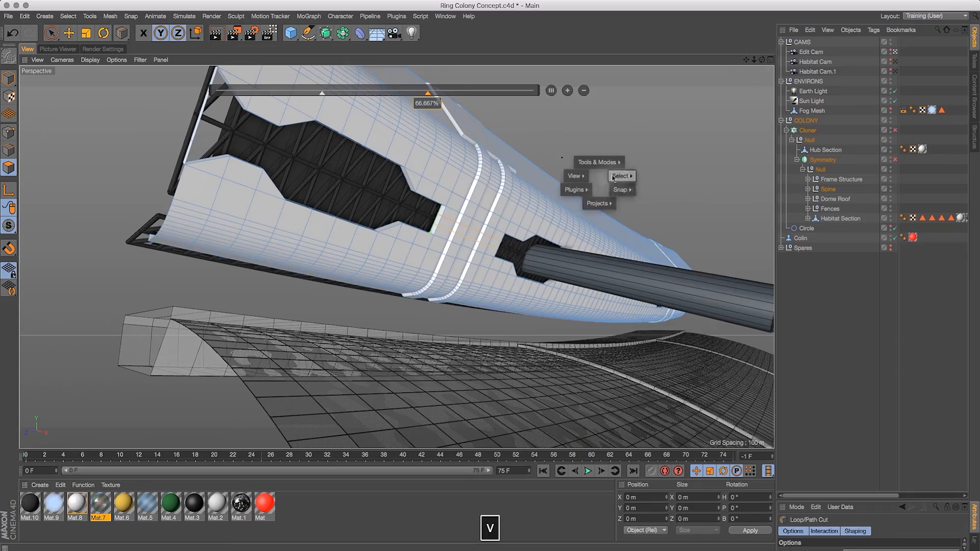
click(663, 203)
alt+drag(663, 215, 594, 207)
key(BackSpace)
Loop-cut the wall between the strut and end openings at the opposite end of the spine, and delete a loop-selected strip there
drag(761, 60, 740, 69)
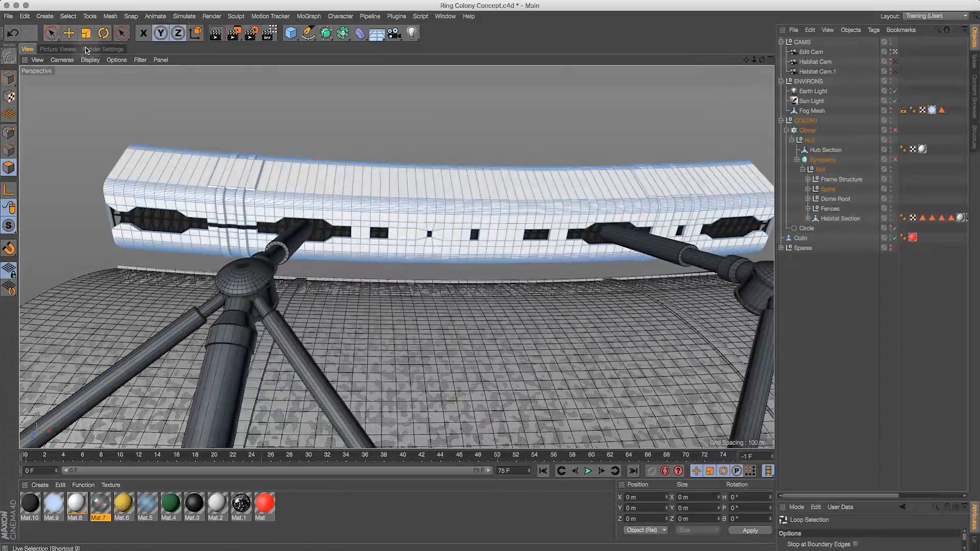
key(9)
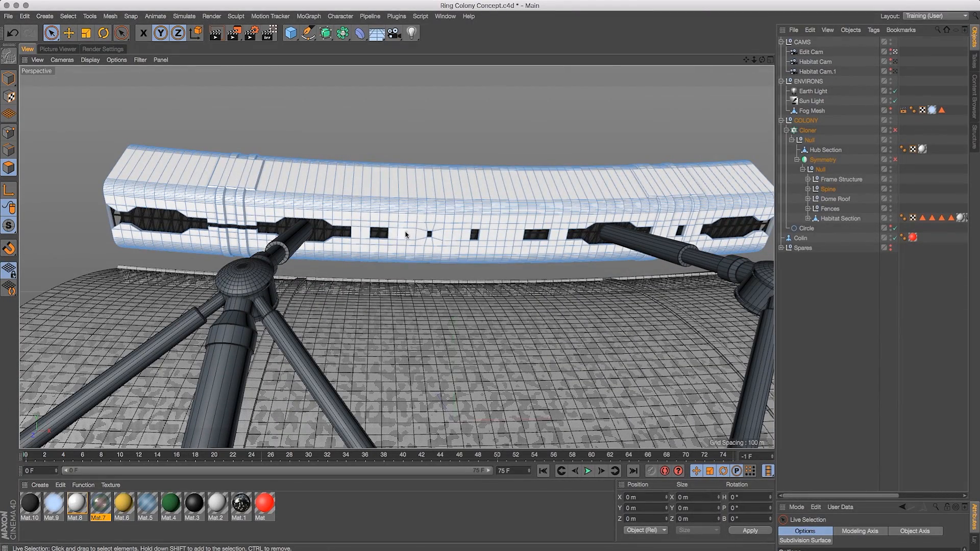
mouse_move(762, 59)
mouse_down()
mouse_move(832, 64)
mouse_move(758, 57)
mouse_up()
key(k)
key(l)
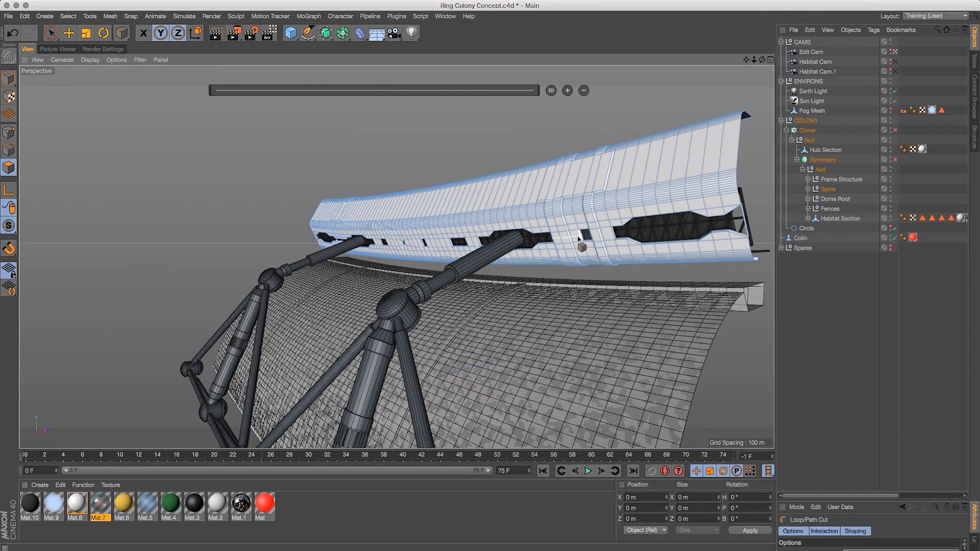
key(u)
key(l)
click(598, 236)
key(BackSpace)
Select and delete the remaining unwanted polygons between the strut and end openings of the spine
drag(762, 60, 625, 57)
drag(121, 32, 153, 67)
key(u)
key(l)
drag(762, 60, 725, 52)
click(51, 33)
click(689, 140)
key(BackSpace)
Loop-select a wide band of polygons wrapping around the middle of the spine, between the two struts
key(v)
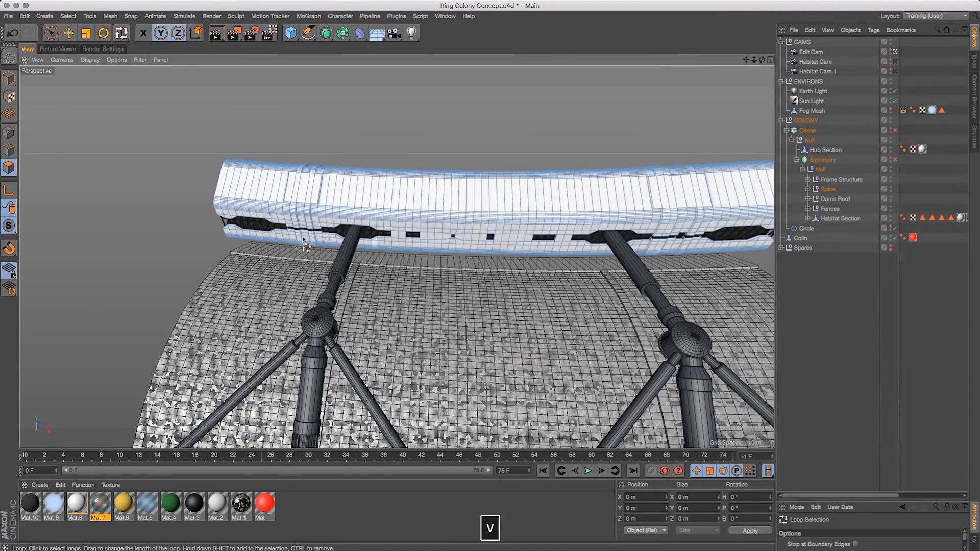
shift+click(520, 235)
drag(761, 59, 670, 79)
click(51, 33)
key(v)
mouse_move(446, 202)
click(494, 249)
click(561, 205)
mouse_move(761, 60)
mouse_down()
mouse_move(766, 84)
mouse_move(770, 59)
mouse_up()
click(51, 33)
Review the Reflectance and Color channels of the white material Mat.8
double_click(75, 503)
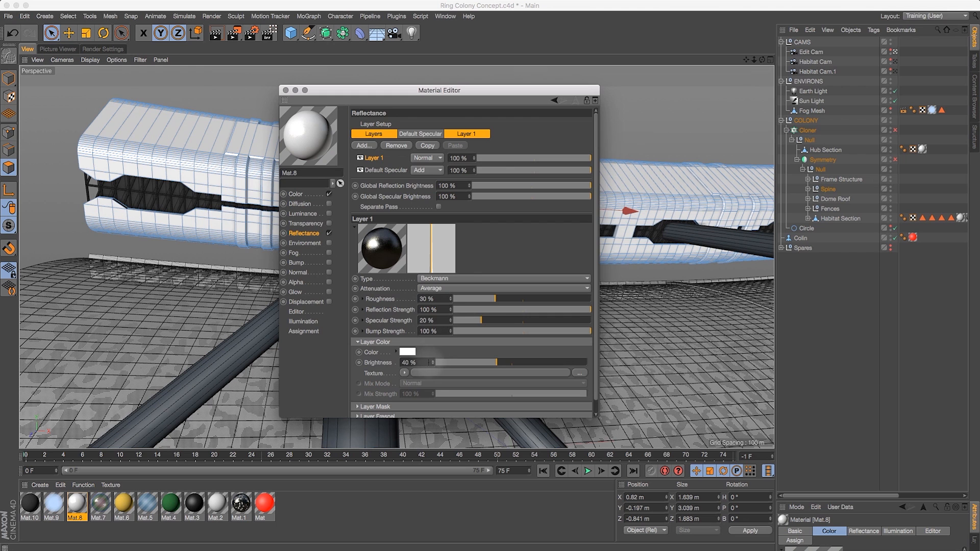
drag(357, 91, 374, 92)
click(312, 195)
click(303, 92)
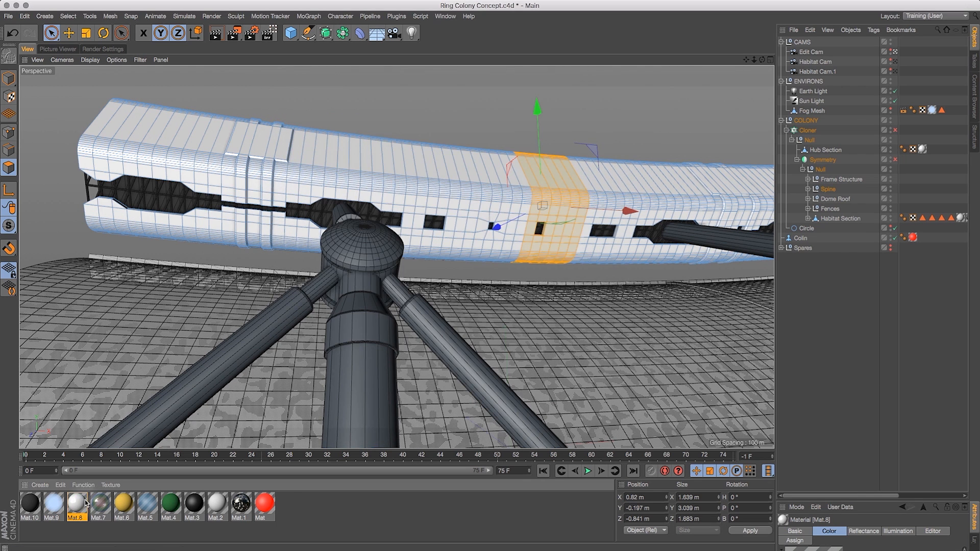
Duplicate the white material Mat.8 and set the copy's color to a dark blue with H 204°, S 39% and V 17%
ctrl+drag(77, 504, 32, 504)
double_click(31, 504)
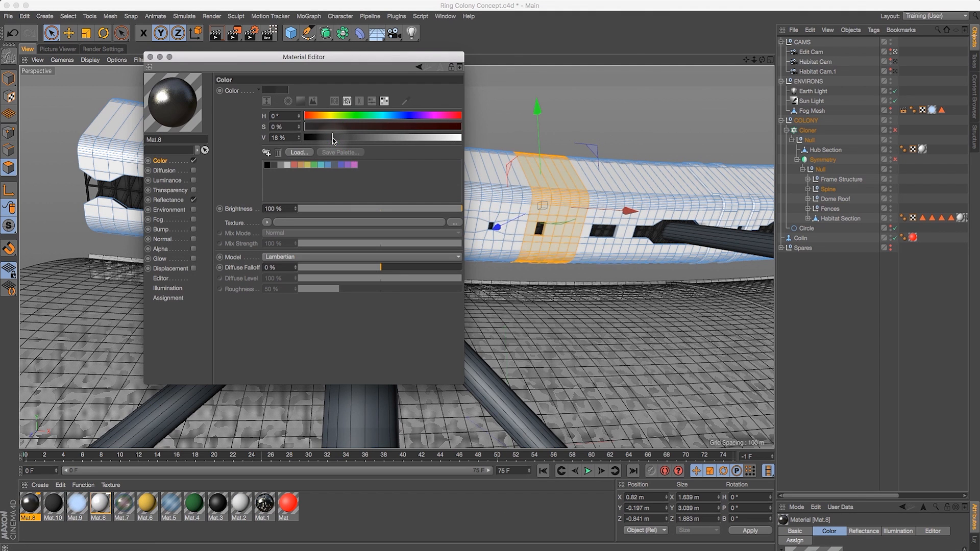
click(376, 128)
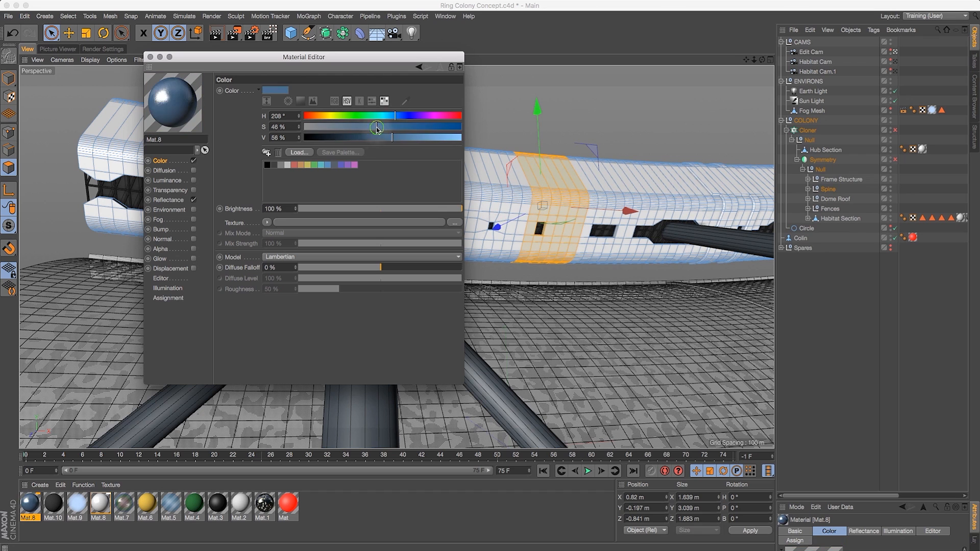
drag(360, 140, 342, 138)
click(389, 128)
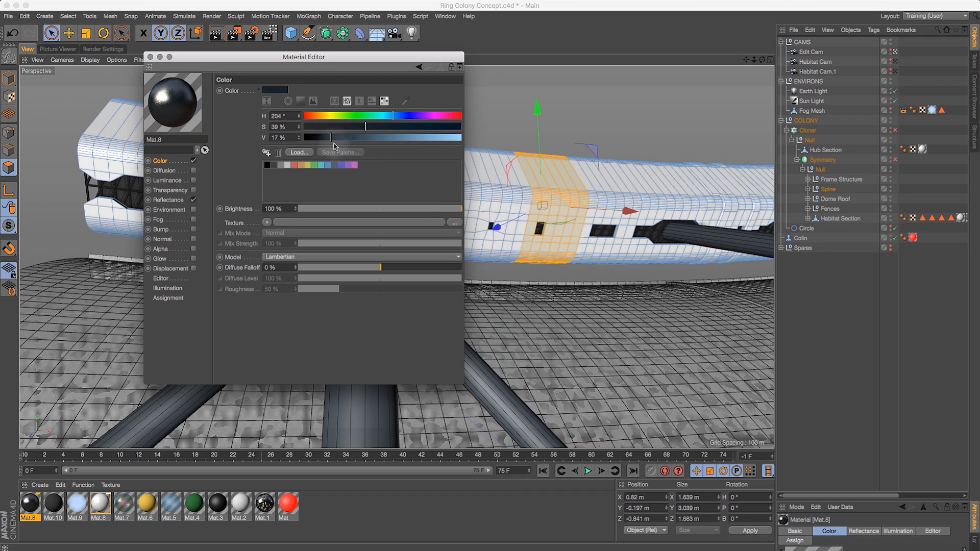
click(150, 57)
Apply the dark blue Mat.8 copy to the selected polygon band and expand the Spine group in the object hierarchy
drag(30, 504, 579, 199)
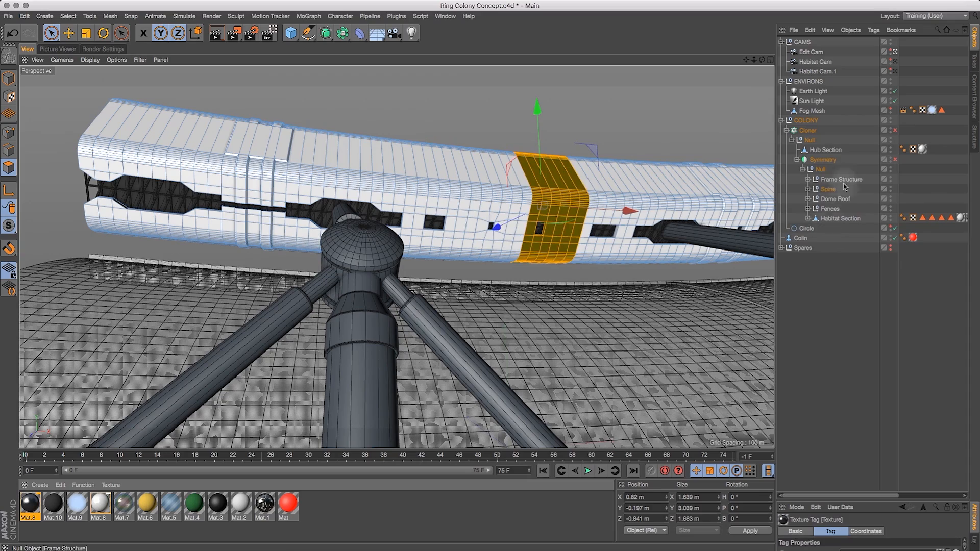
click(808, 189)
alt+drag(554, 246, 604, 234)
drag(54, 33, 73, 45)
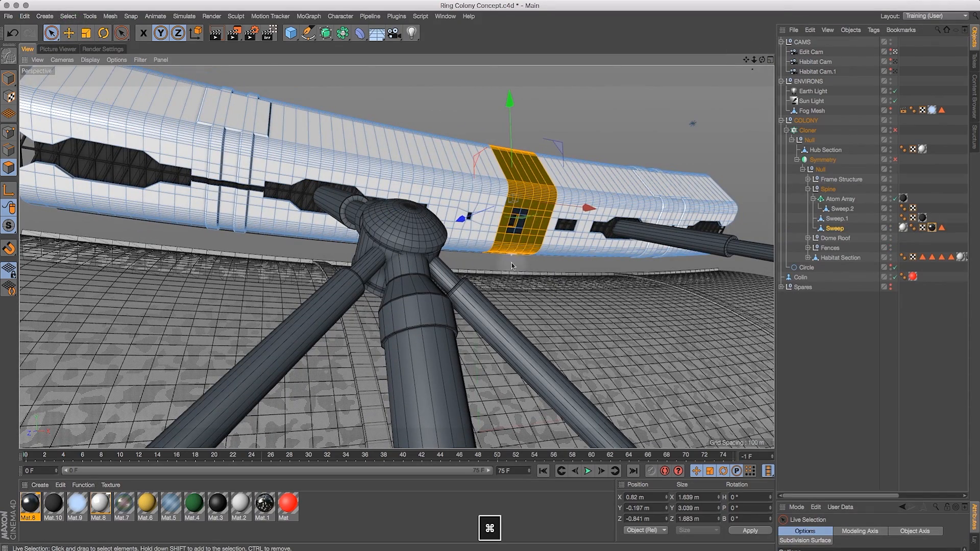
Update the spine Sweep's polygon selection tag with the currently selected hull polygons
click(941, 228)
click(68, 16)
click(83, 285)
drag(762, 59, 740, 268)
Loop-select the band of hull polygons a short gap away from the dark painted stripe
key(u)
key(l)
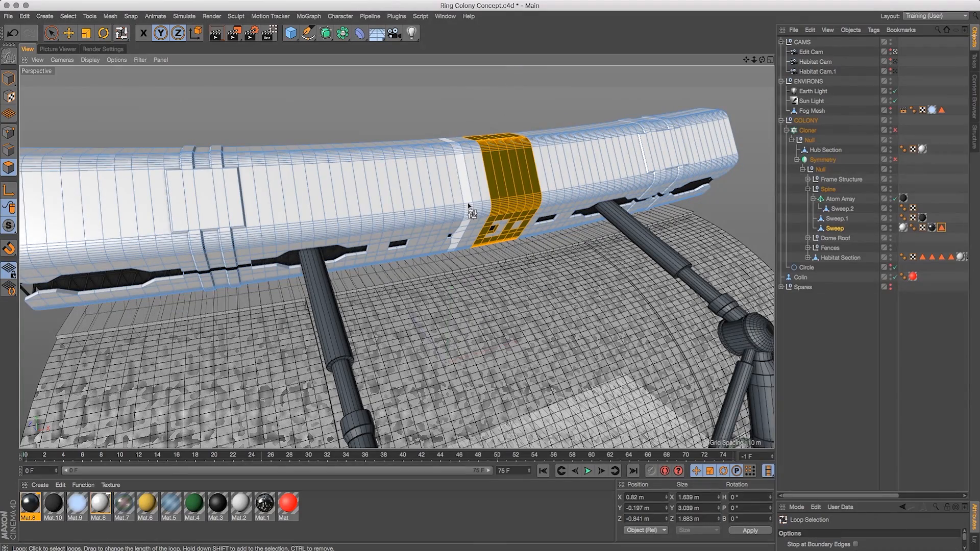
click(451, 194)
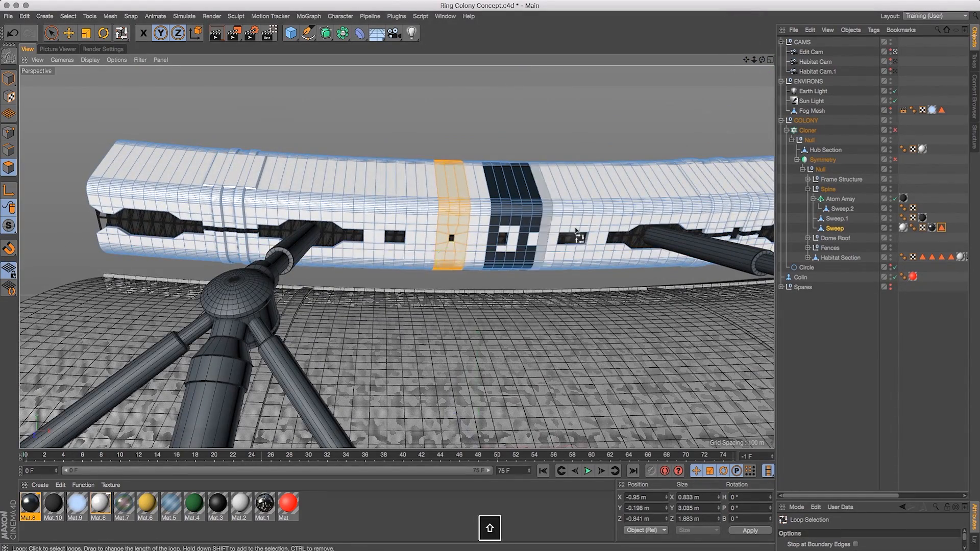
alt+drag(575, 230, 536, 246)
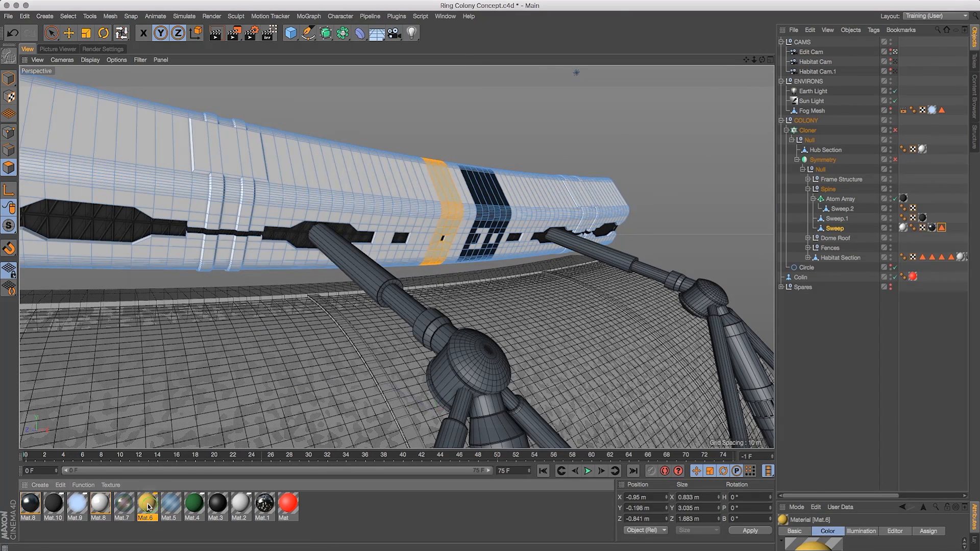
Look up the yellow colour of Mat.6 and duplicate the dark Mat.8 material
double_click(147, 504)
click(151, 57)
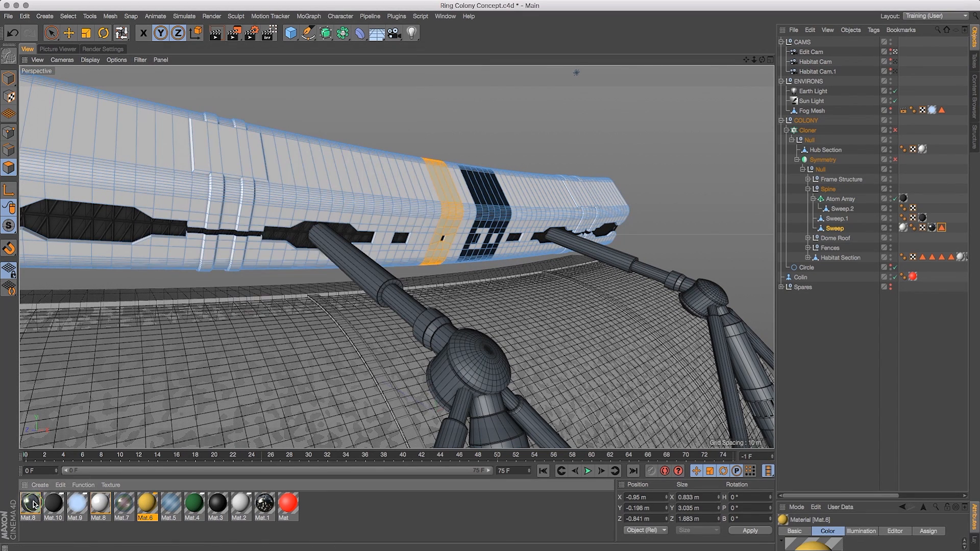
click(33, 503)
key(super+c)
key(super+v)
Give the duplicated Mat.8 the yellow colour of Mat.6 and apply it to the selected hull loops
double_click(34, 502)
click(360, 165)
click(150, 56)
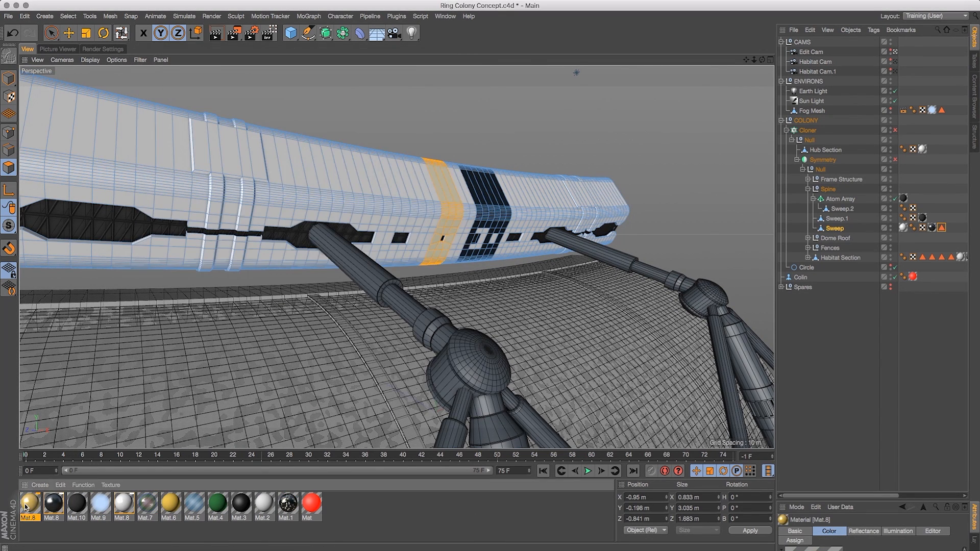
drag(27, 502, 441, 236)
Assign the white Mat.8 material to all objects in the Frames group of the Frame Structure
mouse_move(761, 60)
mouse_down()
mouse_move(714, 56)
mouse_move(776, 50)
mouse_move(656, 48)
mouse_move(774, 47)
mouse_move(751, 49)
mouse_move(771, 61)
mouse_move(745, 57)
mouse_move(755, 59)
mouse_up()
click(866, 161)
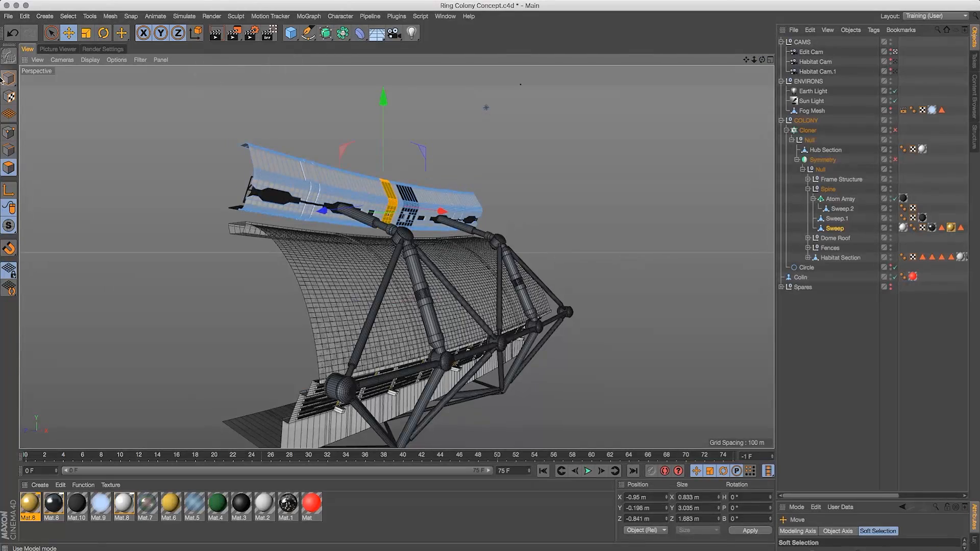
click(807, 179)
drag(762, 60, 771, 122)
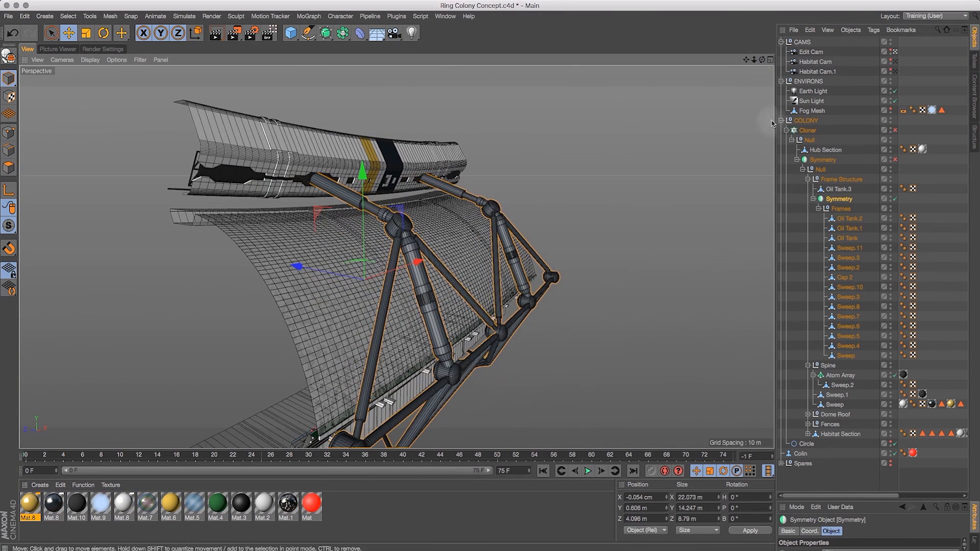
drag(121, 505, 926, 242)
super+drag(923, 280, 922, 354)
drag(762, 60, 792, 59)
drag(762, 60, 730, 63)
Create a new material with a grey colour at 50 % value and 24 % brightness
click(40, 485)
click(51, 394)
double_click(30, 504)
drag(333, 57, 583, 63)
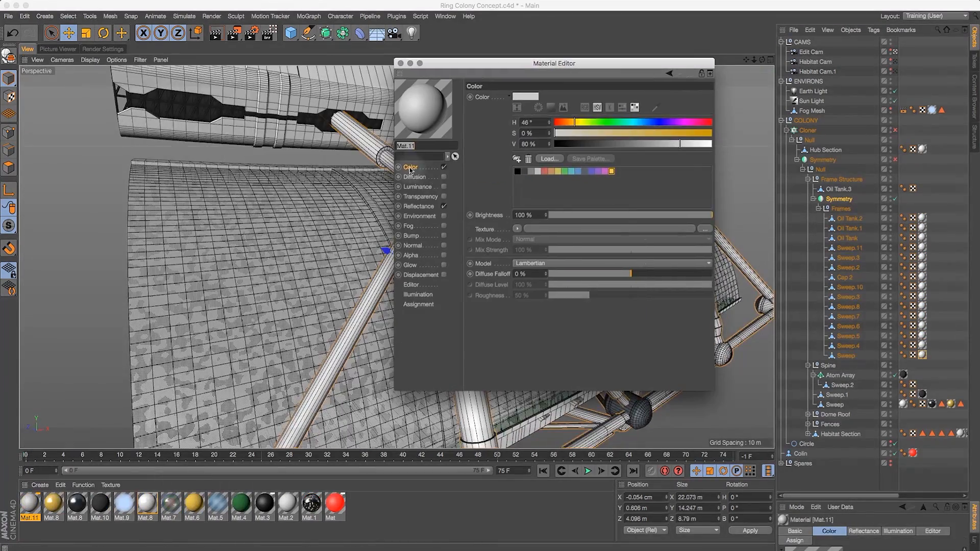
click(616, 144)
click(619, 214)
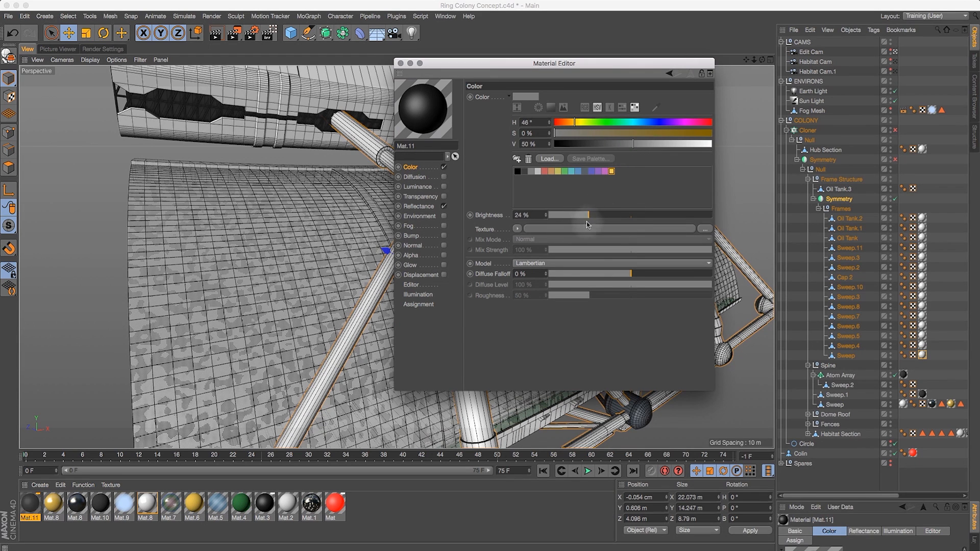
Replace the new material's default specular with a Beckmann reflectance layer at 30 % roughness
click(433, 206)
click(511, 119)
click(478, 118)
click(535, 135)
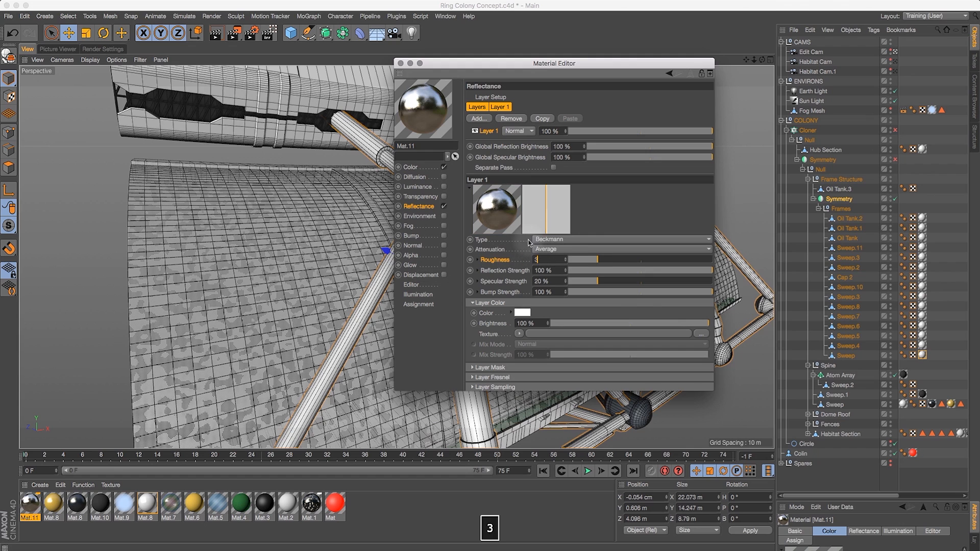
Set the reflectance layer's Fresnel to Conductor with the Aluminum preset and close the material editor
click(471, 377)
scroll(512, 377, down, 3)
click(526, 323)
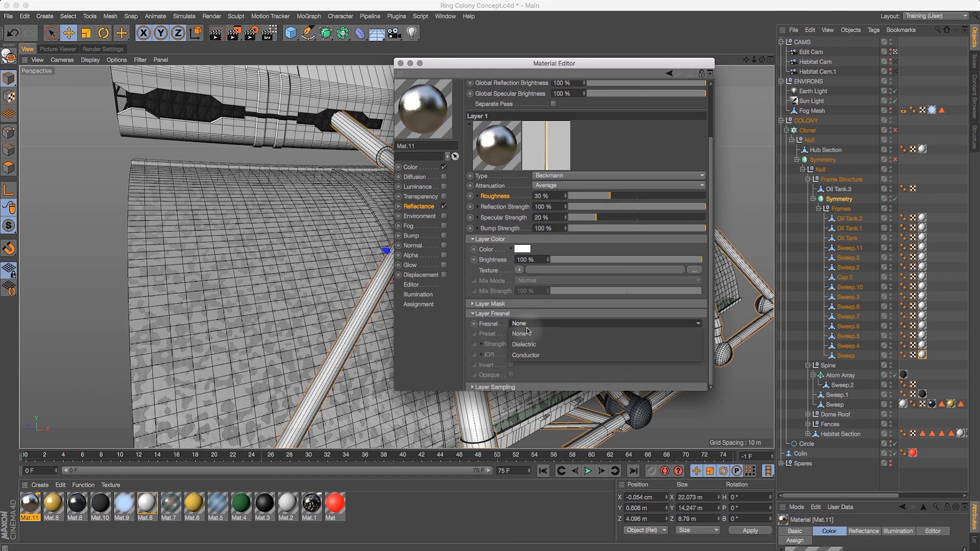
click(531, 354)
click(539, 333)
click(531, 65)
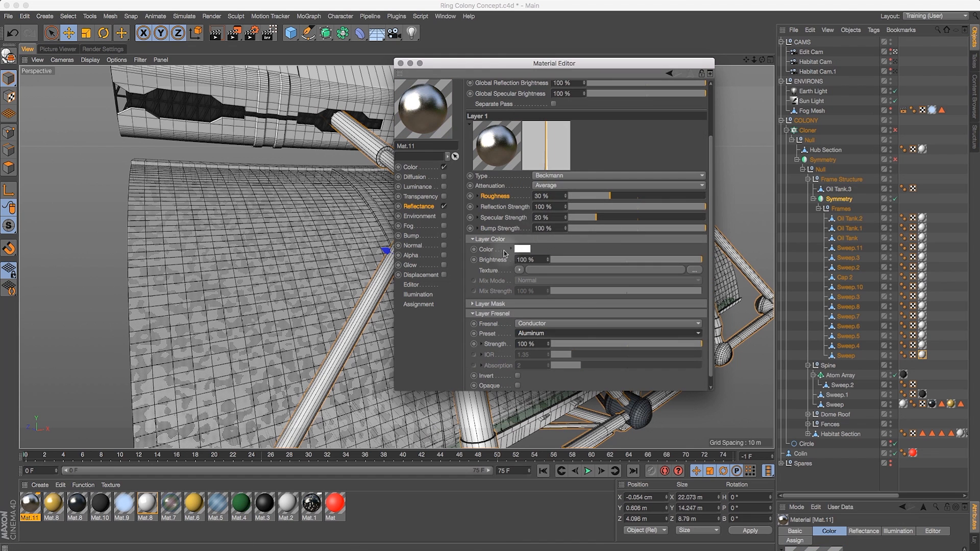
click(401, 64)
Disable the frames' Symmetry object and select the diagonal strut Sweep.3 for polygon editing
drag(761, 60, 745, 76)
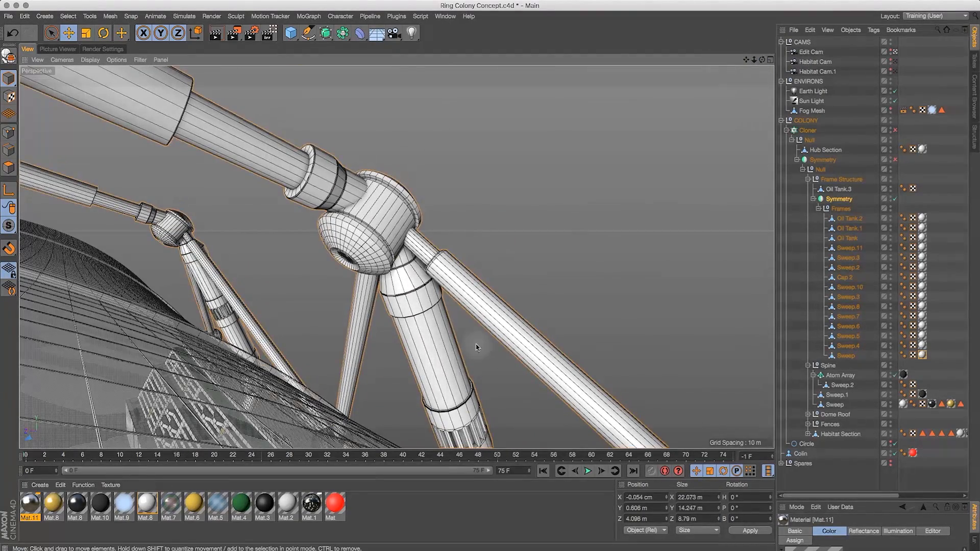
click(456, 282)
click(895, 199)
drag(761, 59, 711, 86)
click(503, 325)
click(8, 167)
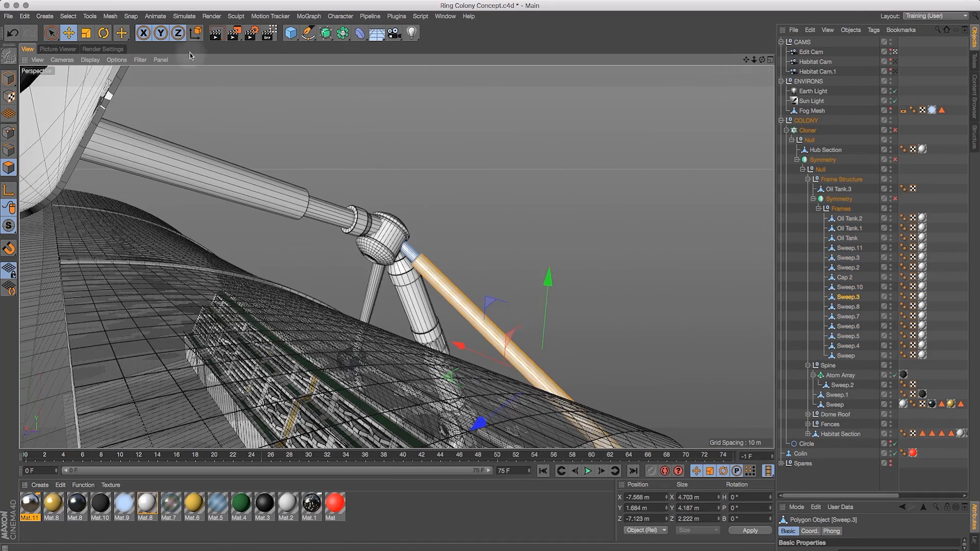
Cut two symmetrical pairs of edge loops into the diagonal strut Sweep.3, at 95 % and 90 % offset
drag(120, 32, 153, 102)
drag(761, 60, 891, 246)
click(891, 488)
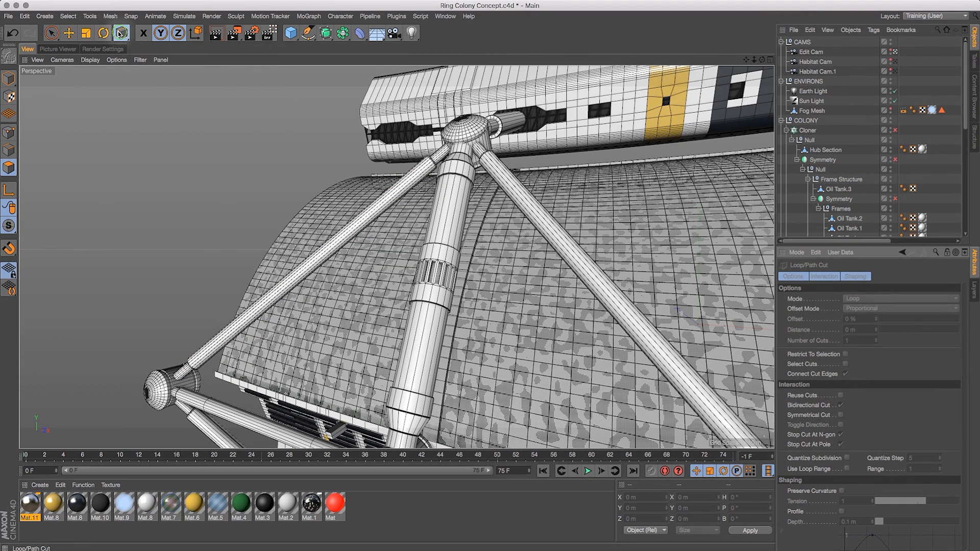
scroll(969, 136, down, 5)
click(69, 33)
click(324, 247)
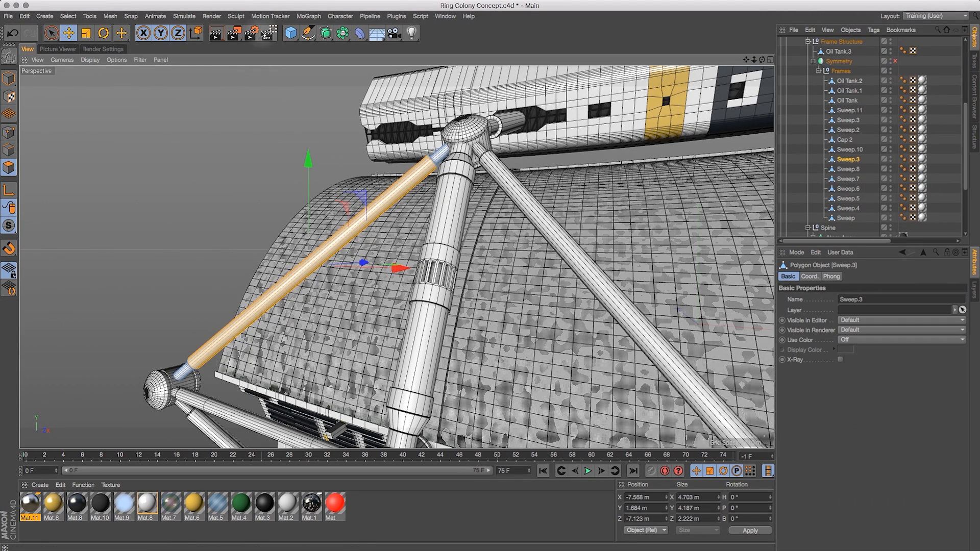
key(k)
key(l)
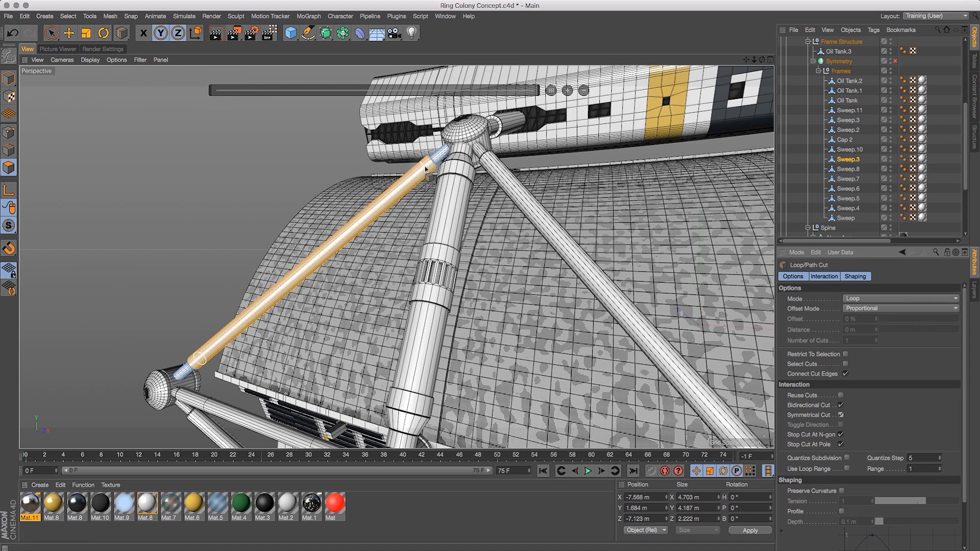
click(426, 169)
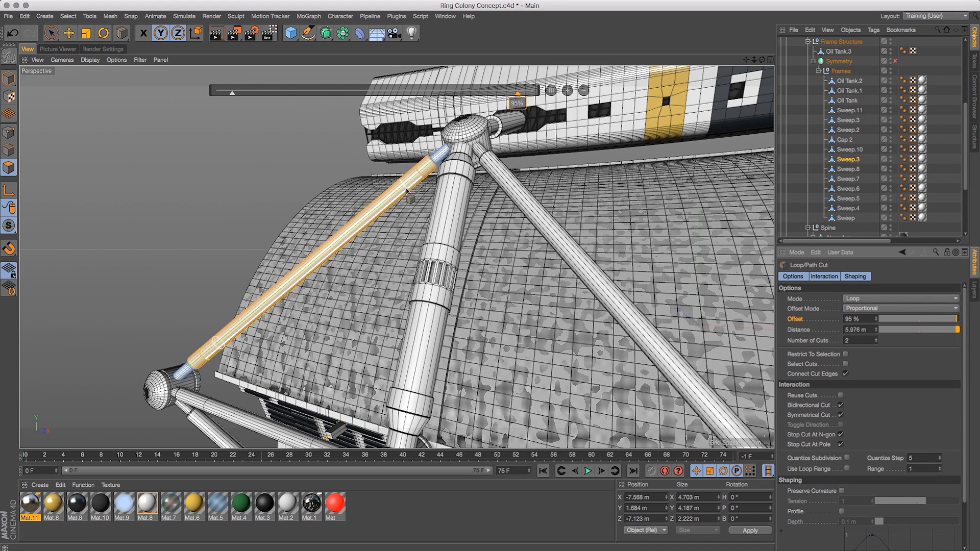
double_click(860, 318)
text(90)
Loop-select the short bands between the new cuts at both ends of strut Sweep.3
drag(754, 60, 744, 31)
drag(51, 33, 76, 45)
key(u)
key(l)
click(485, 162)
shift+click(238, 385)
Try the dark Mat.8 and the yellow Mat.8 on the strut's selected bands, undoing each application
drag(77, 504, 237, 386)
drag(762, 60, 796, 67)
key(super+z)
drag(53, 503, 450, 131)
drag(761, 60, 831, 29)
drag(753, 60, 638, 125)
key(super+z)
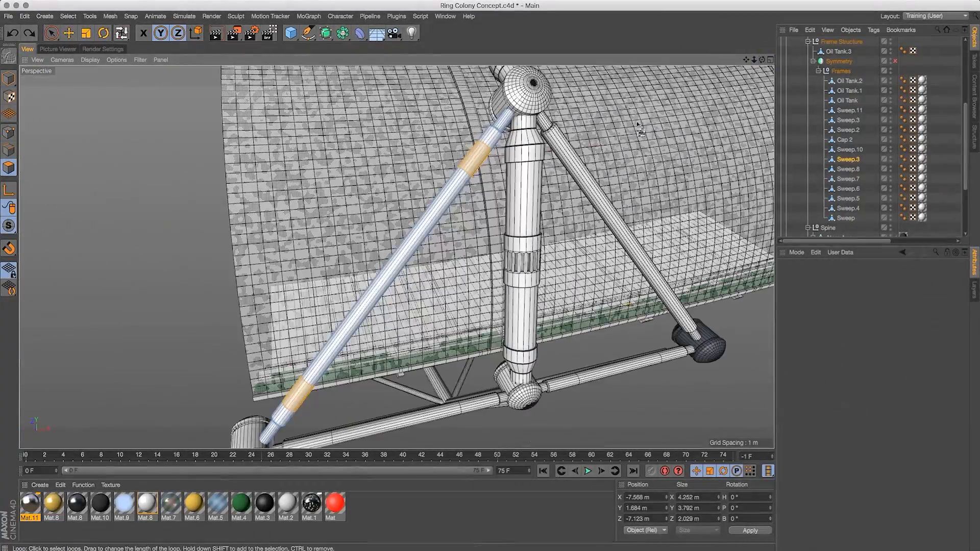
Bevel the strut's two selected bands with 0.03 m offset, 0.027 m extrusion and 2 subdivisions
key(m)
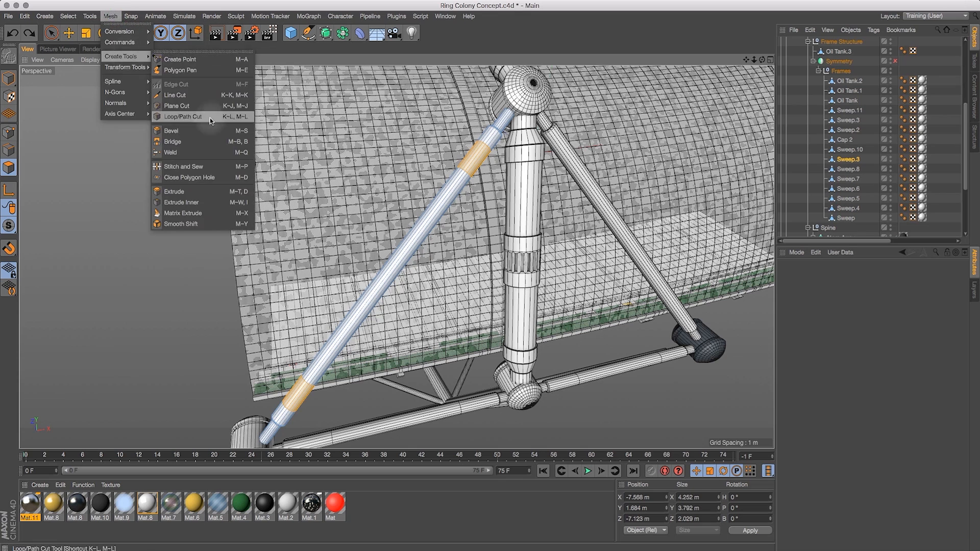
key(s)
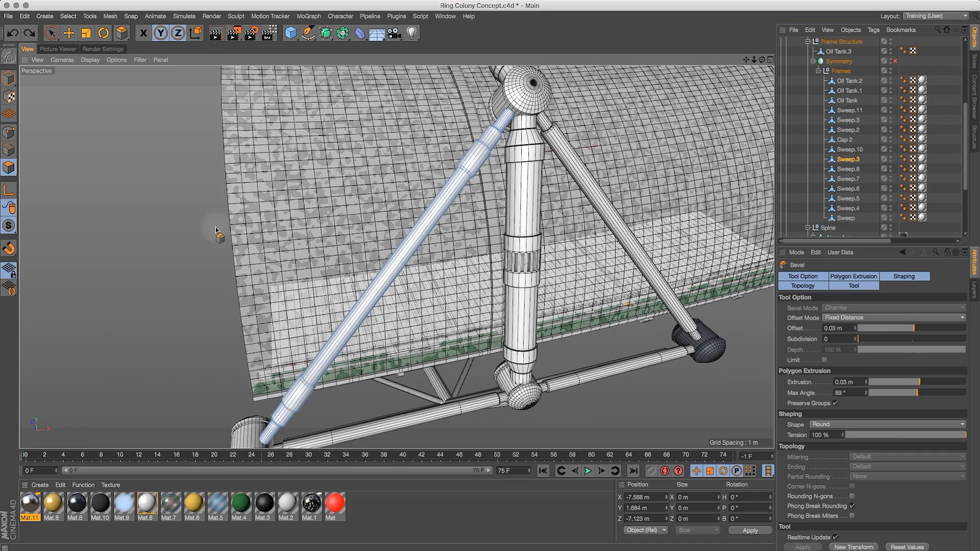
drag(215, 229, 210, 229)
key(super+z)
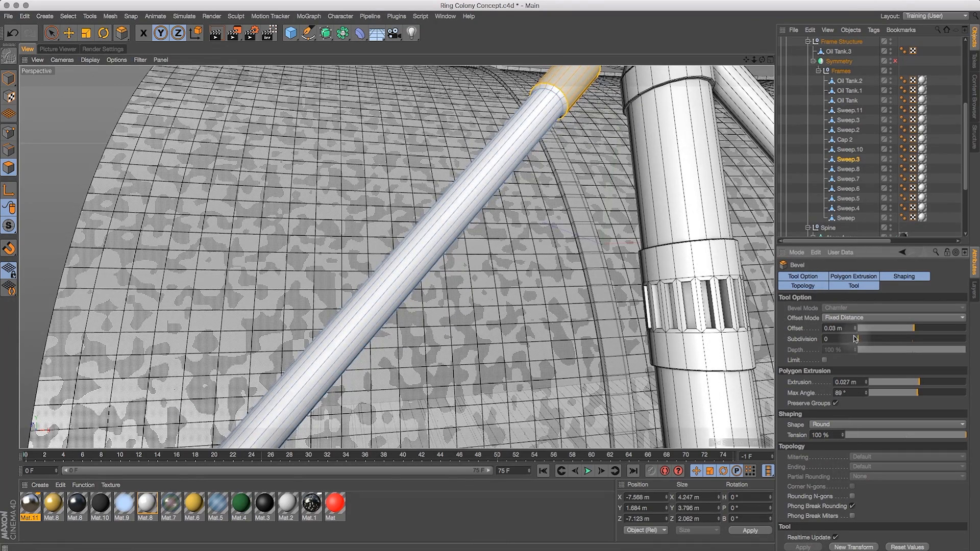
mouse_move(754, 60)
mouse_down()
mouse_move(717, 60)
mouse_move(740, 57)
mouse_up()
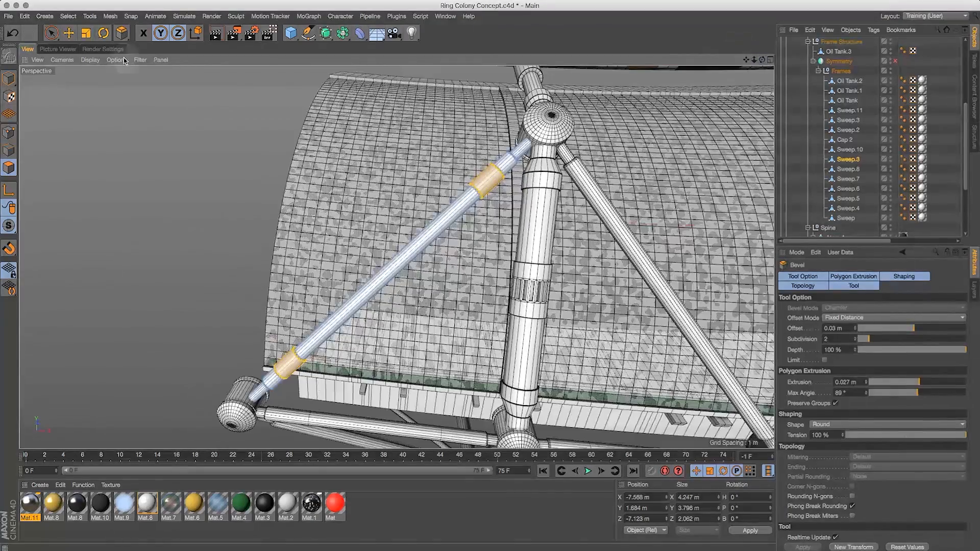
Cut a symmetrical pair of edge loops around the middle of the diagonal strut Sweep.3
key(m)
key(l)
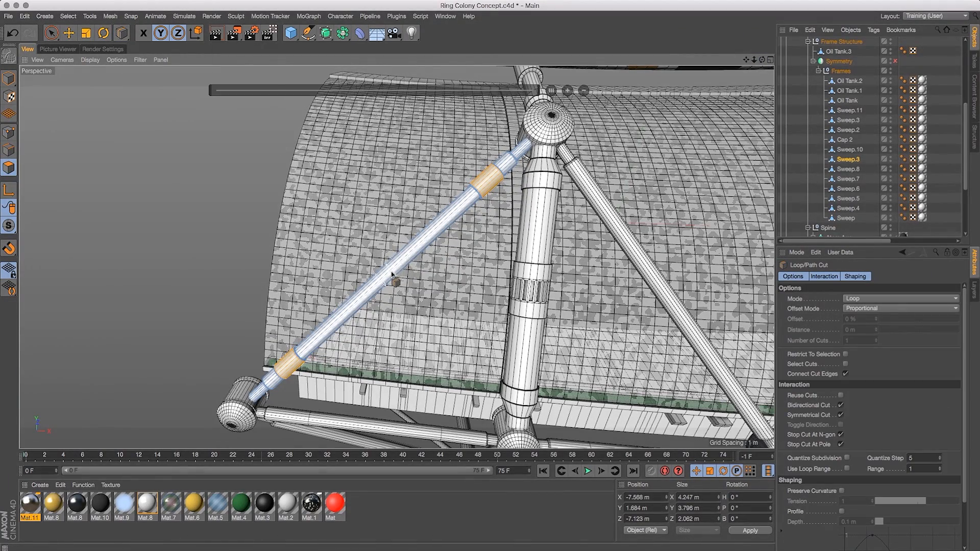
key(space)
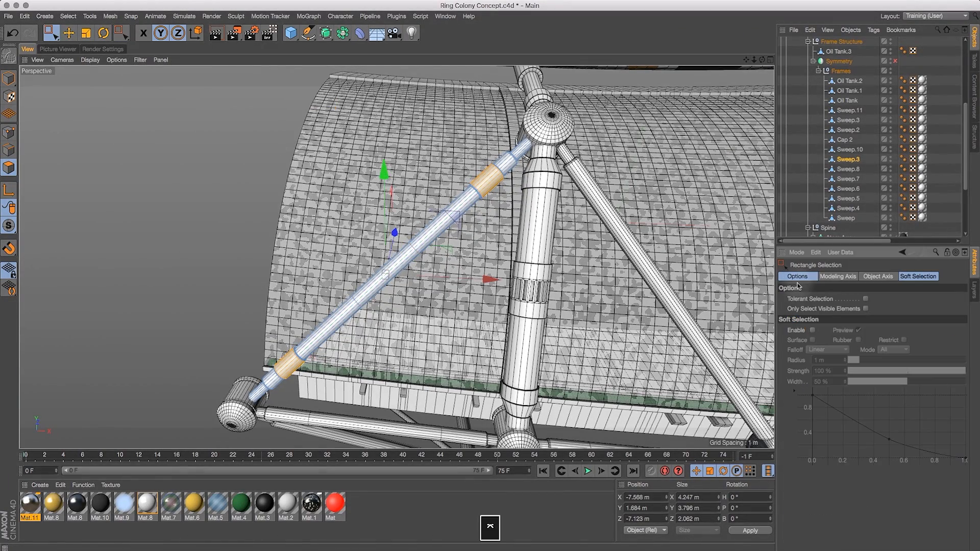
click(121, 33)
click(169, 63)
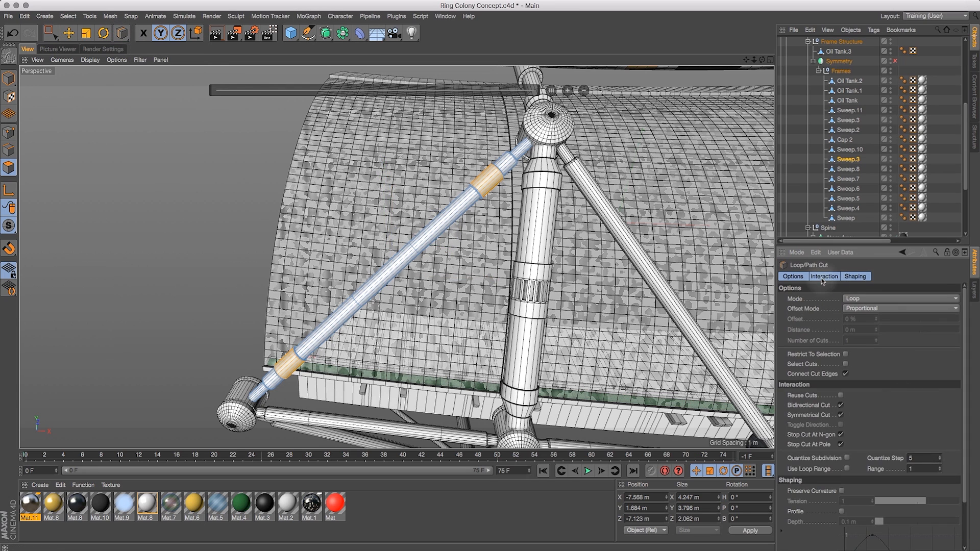
click(793, 276)
click(51, 33)
click(9, 167)
Loop-select the strut's middle band and apply the yellow Mat.8 material to it
key(v)
key(u)
key(l)
click(385, 274)
drag(50, 503, 385, 274)
Select the opposite diagonal strut Sweep and cut a symmetrical pair of edge loops at 95 % offset
drag(762, 60, 503, 215)
key(e)
click(505, 220)
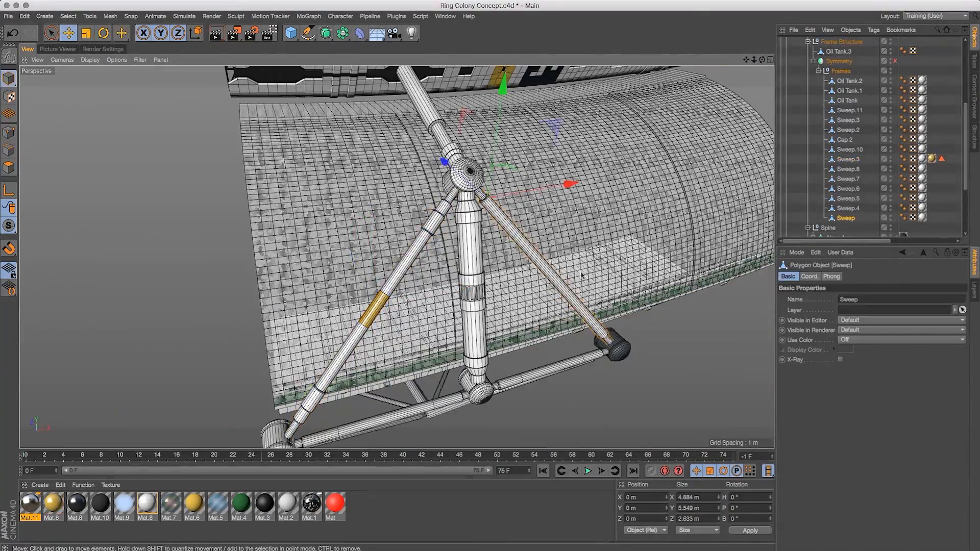
drag(759, 58, 728, 51)
drag(121, 33, 148, 66)
mouse_move(762, 60)
mouse_down()
mouse_move(694, 48)
mouse_move(768, 59)
mouse_up()
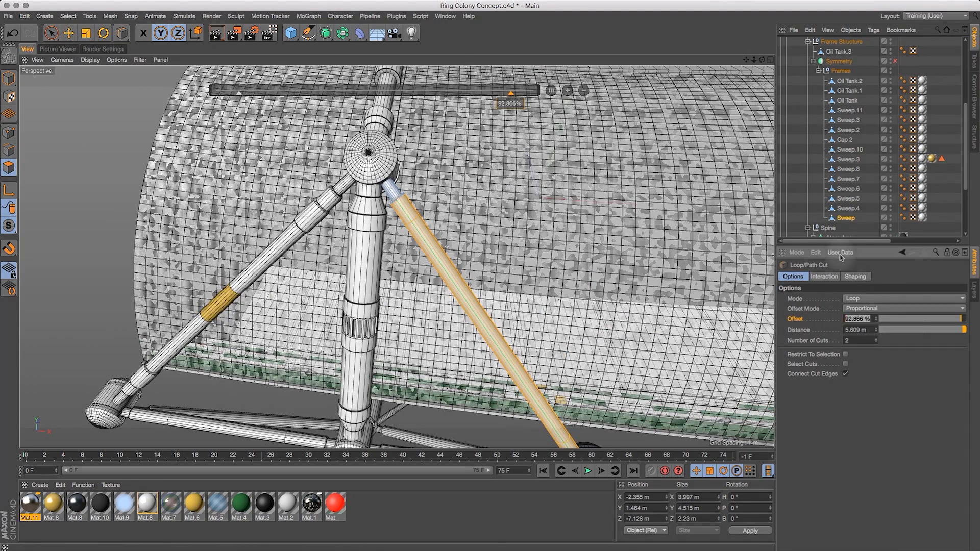
text(95)
key(Return)
alt+right_drag(460, 110, 572, 109)
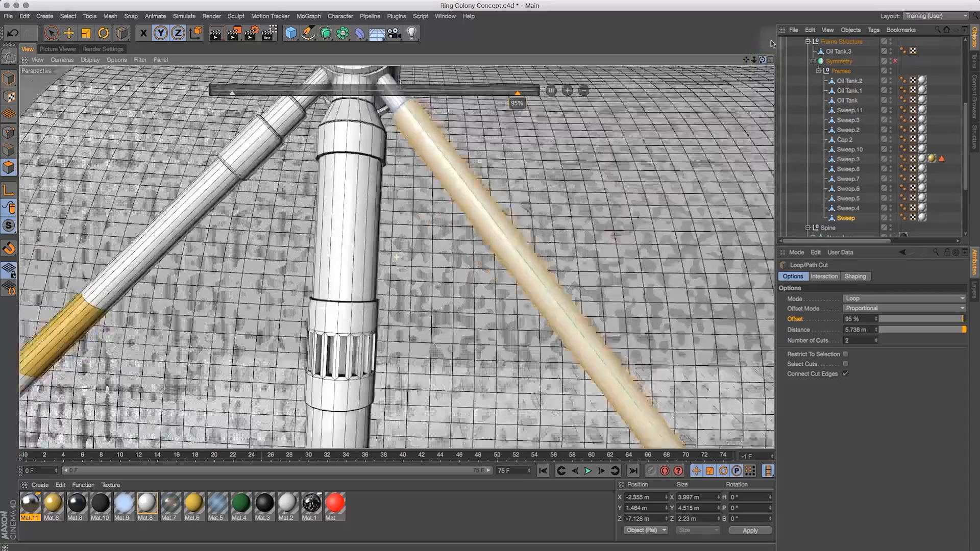
alt+middle_drag(571, 110, 568, 176)
key(Return)
drag(761, 60, 758, 40)
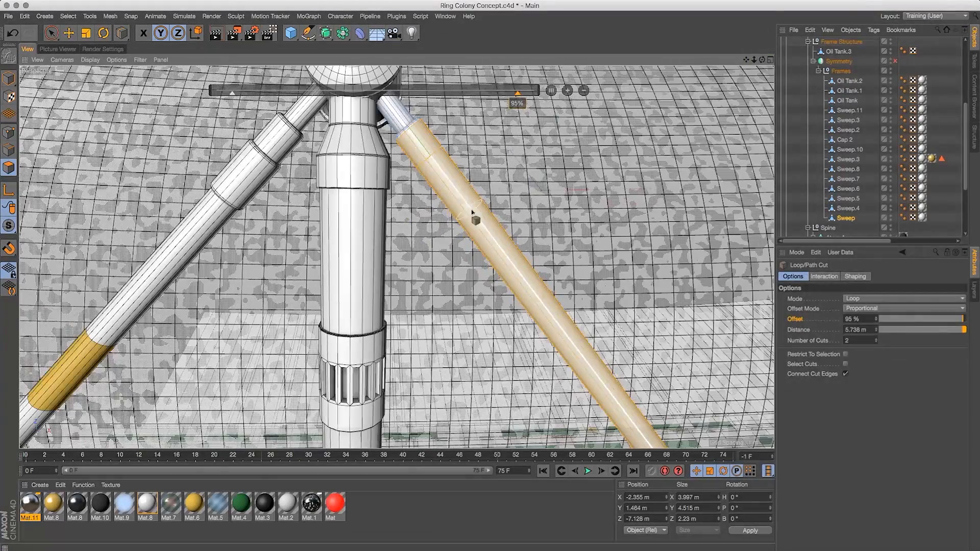
Cut a second symmetrical pair of edge loops into the strut Sweep at 90 % offset
key(0)
drag(123, 35, 134, 56)
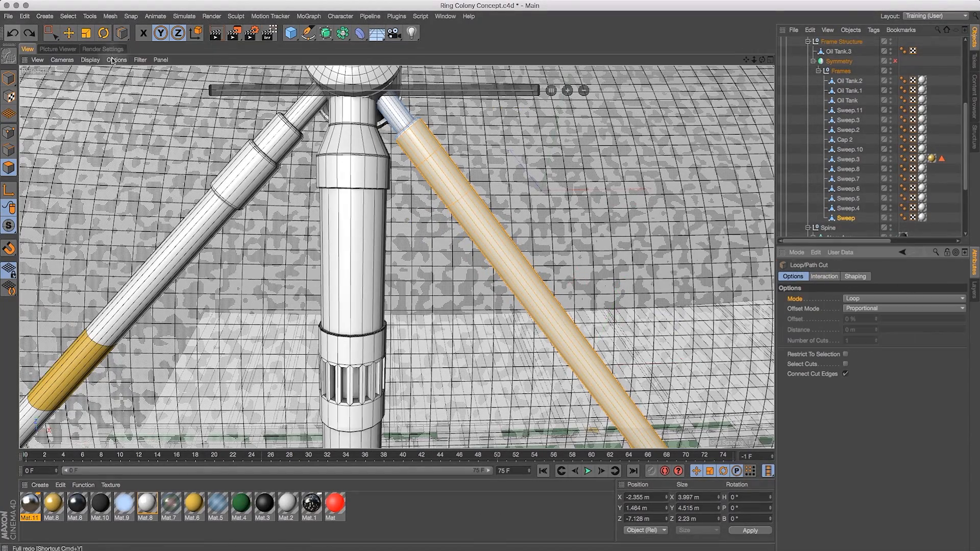
key(0)
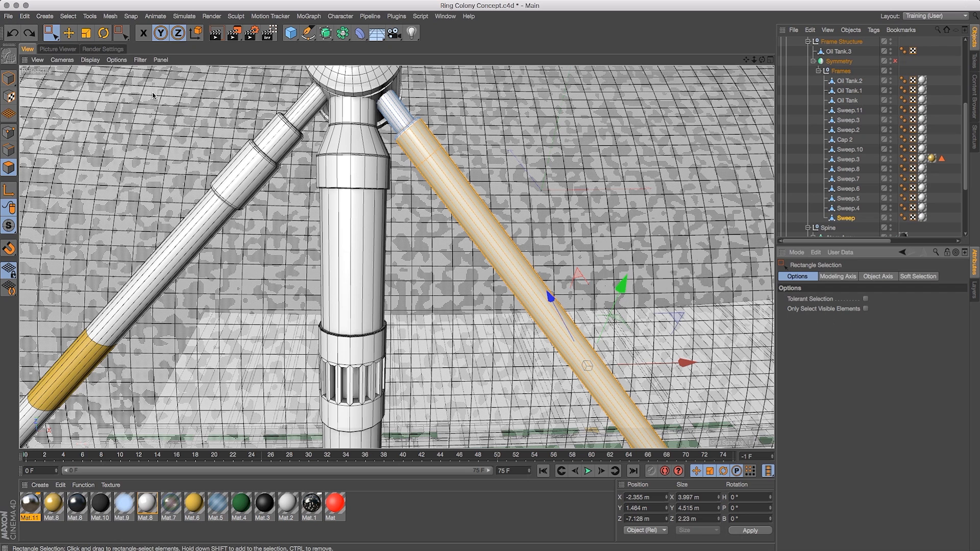
drag(122, 33, 133, 57)
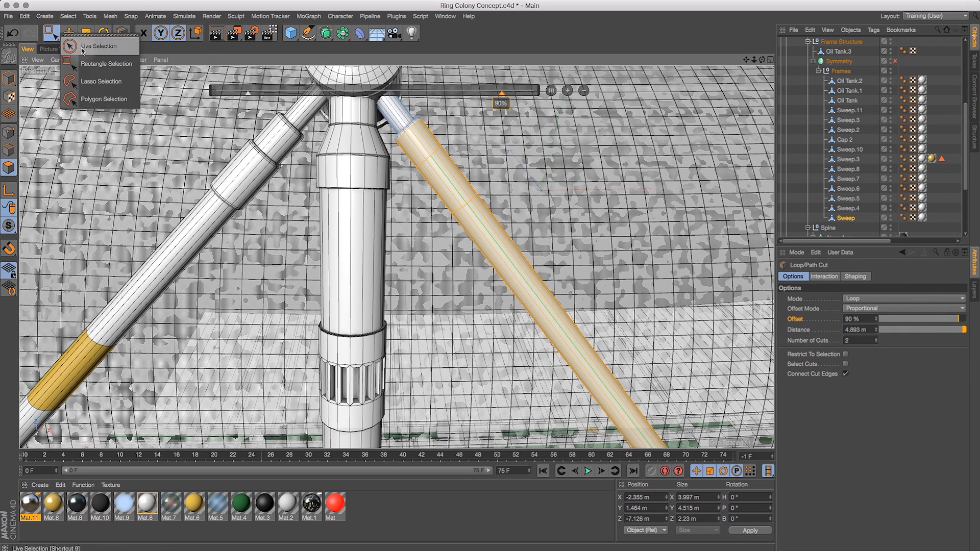
Cut a symmetrical pair of edge loops at 60 % offset into the strut Sweep and loop-select its two end bands
click(81, 50)
key(v)
drag(122, 34, 134, 56)
click(570, 331)
drag(867, 318, 821, 319)
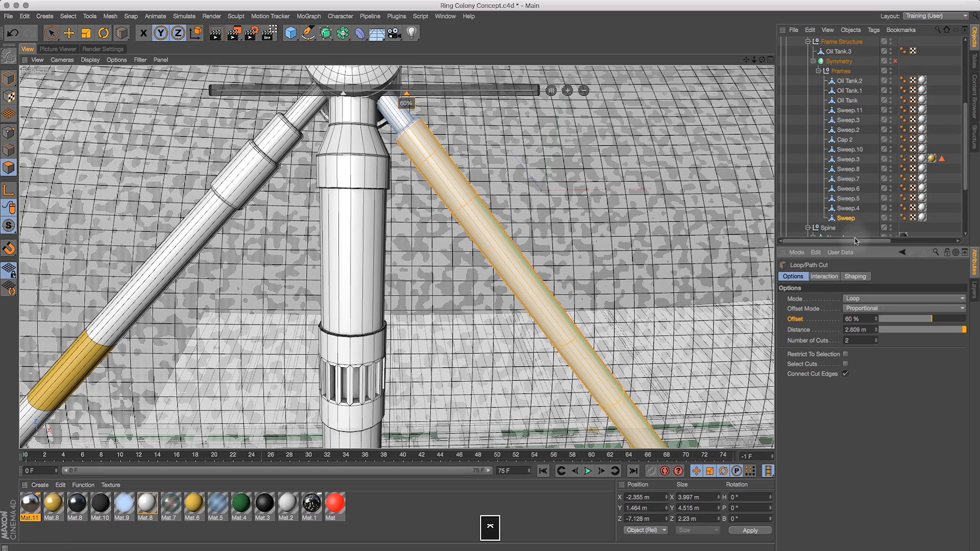
right_click(564, 194)
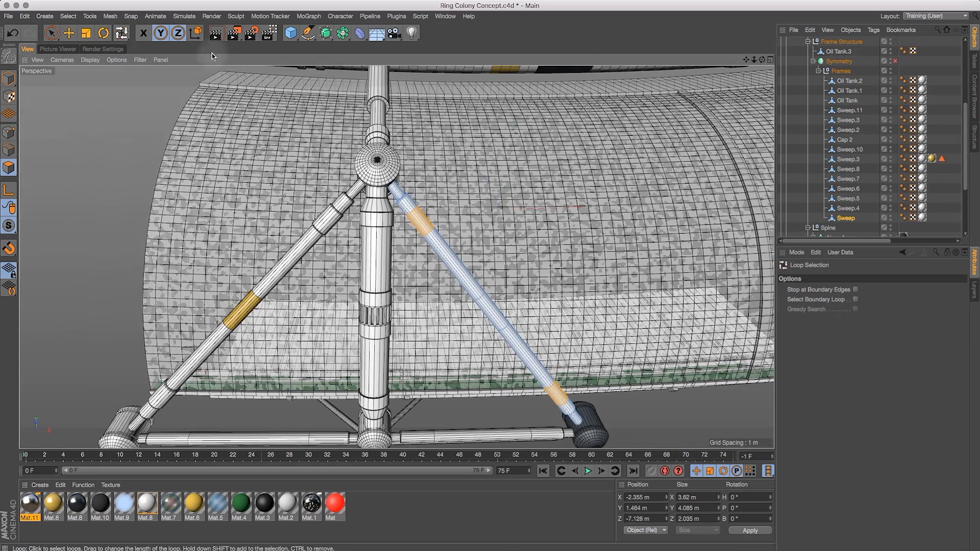
Bevel the strut's two end bands with 0.03 m offset and 0.027 m extrusion, and apply the dark Mat.8 to its middle band
alt+drag(510, 326, 532, 337)
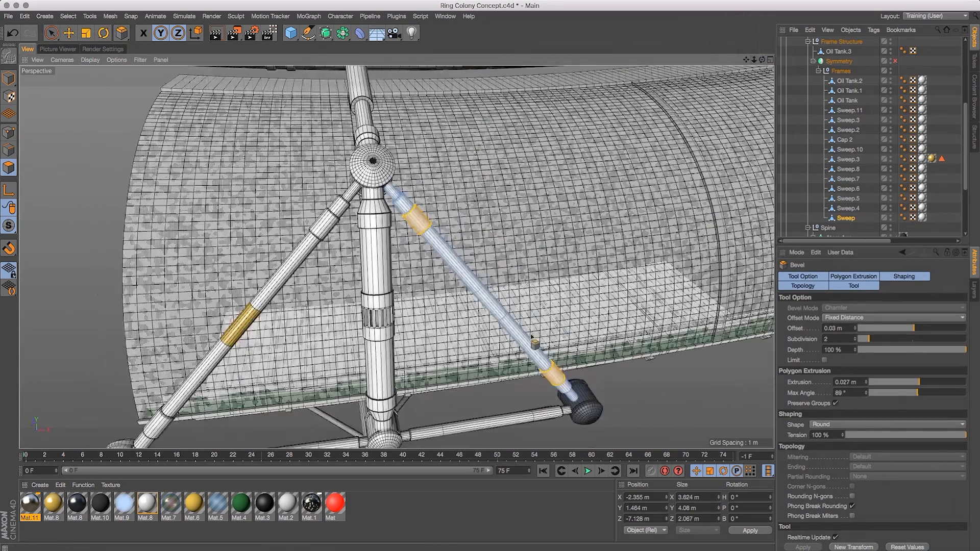
click(373, 228)
drag(77, 503, 488, 305)
drag(761, 60, 349, 27)
Duplicate the dark Mat.8, recolour the copy blue-grey (H 204°, S 12 %, V 69 %) and assign it to the middle bands of Sweep and Sweep.3
click(77, 504)
double_click(76, 504)
key(super+v)
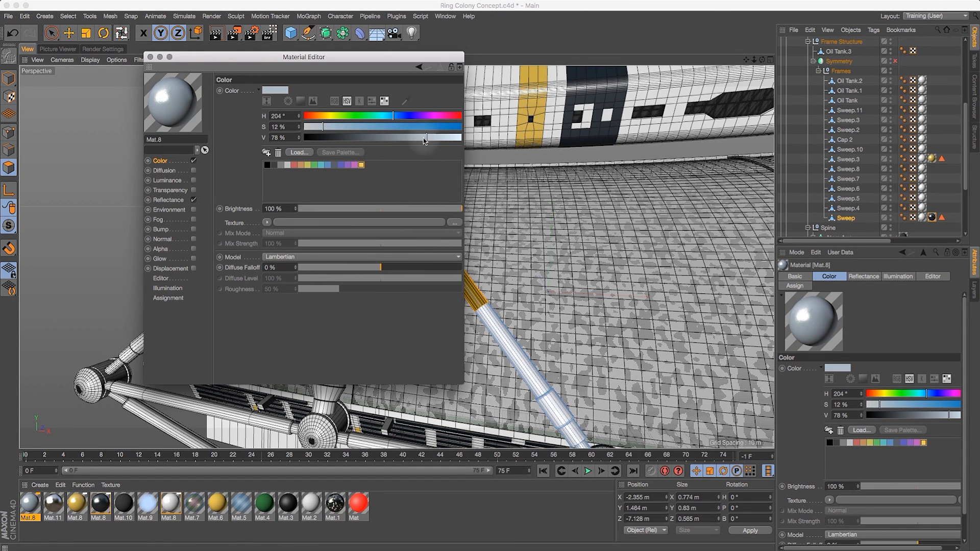
drag(413, 138, 412, 138)
click(150, 56)
drag(138, 463, 932, 214)
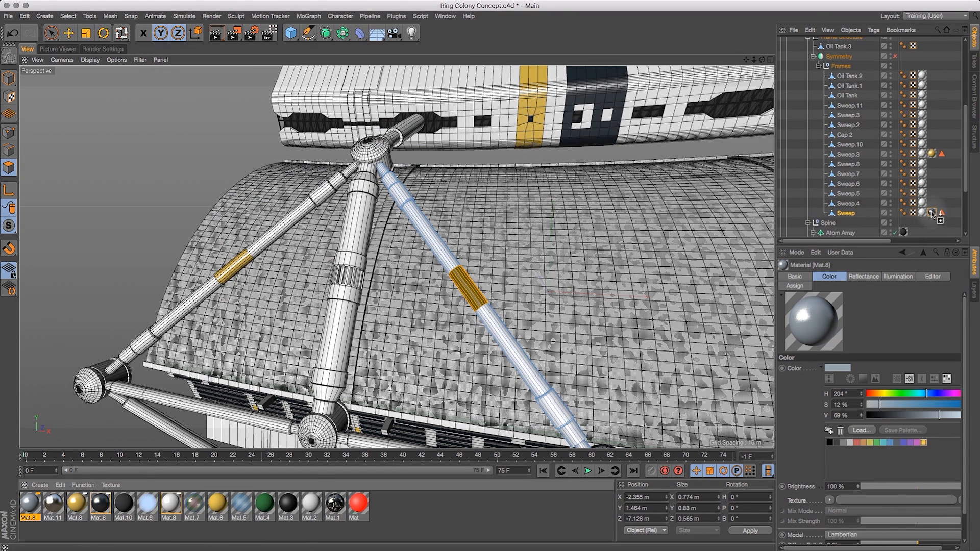
drag(934, 156, 933, 155)
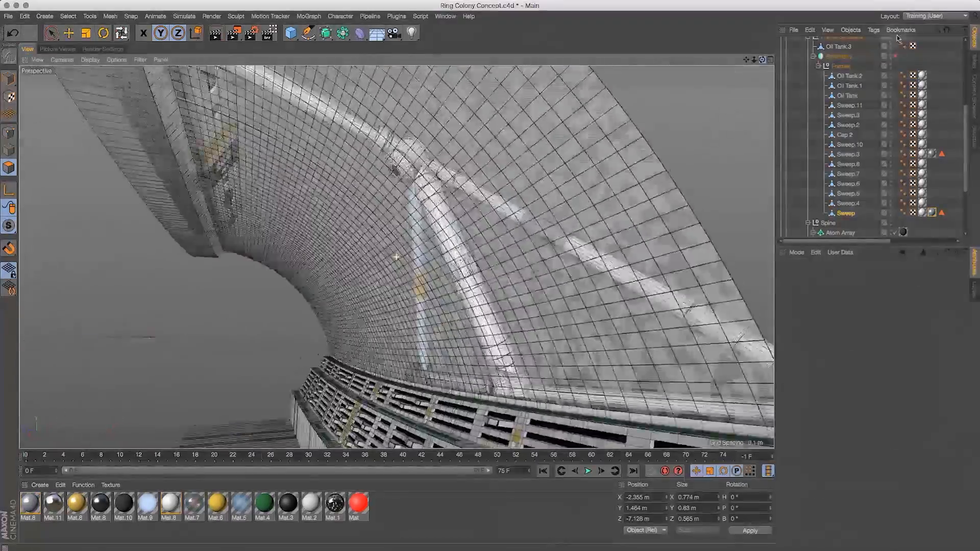
Select the middle bands of the two horizontal struts Sweep.5 and Sweep.4 and apply the blue-grey Mat.8 to them
drag(896, 39, 732, 109)
drag(761, 59, 748, 76)
key(o)
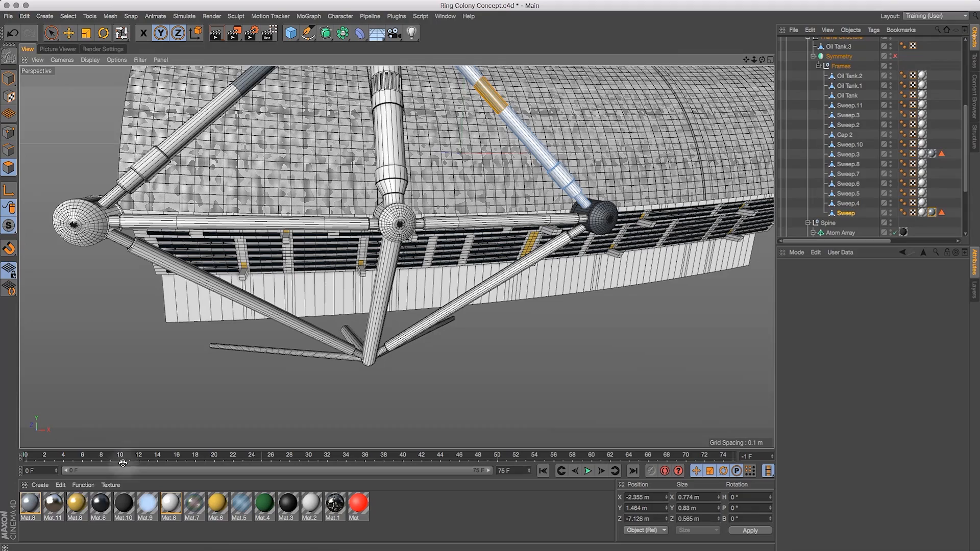
click(203, 220)
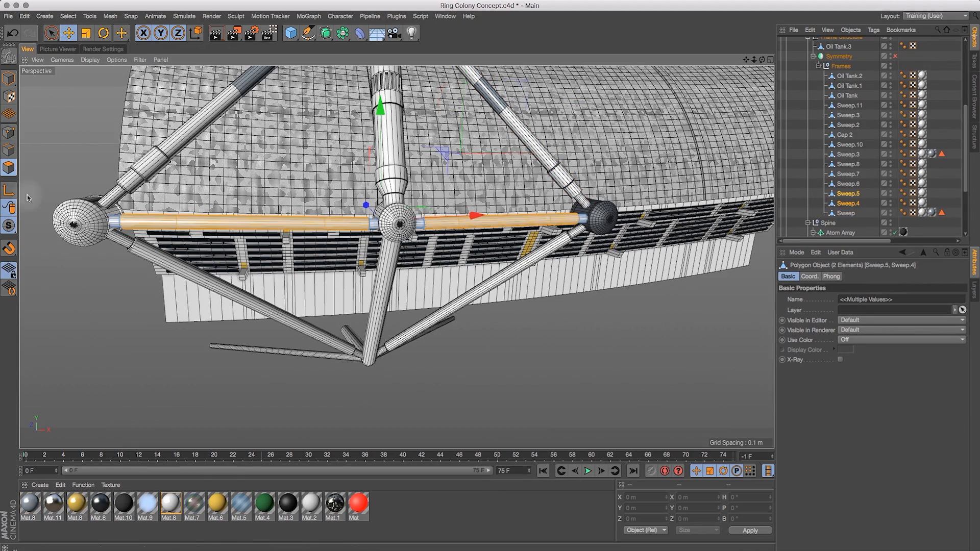
click(271, 453)
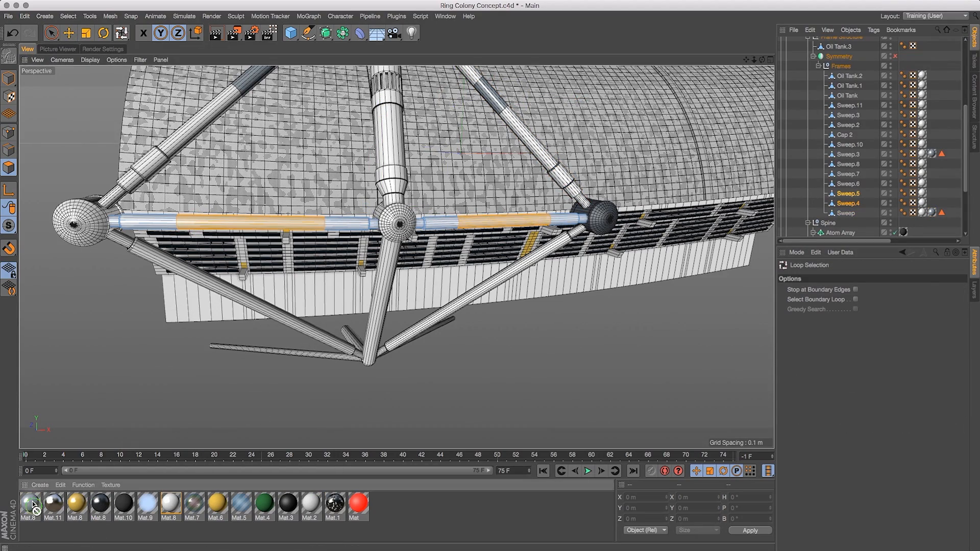
drag(33, 505, 250, 222)
drag(762, 60, 730, 268)
key(v)
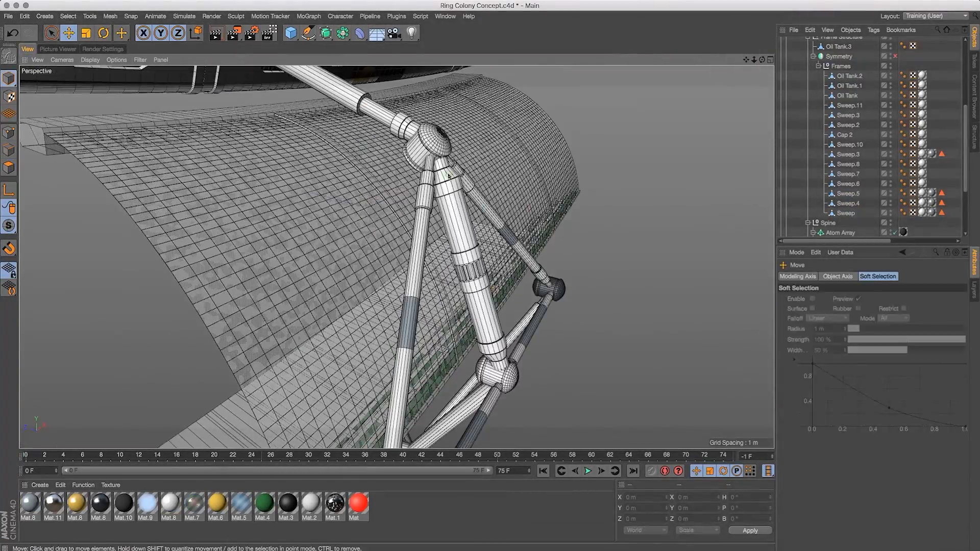
click(448, 175)
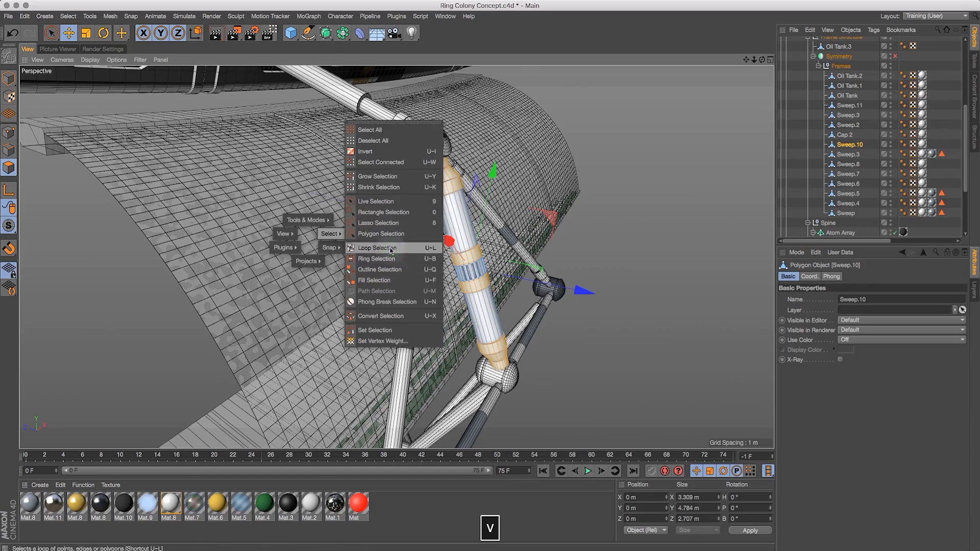
click(391, 248)
click(68, 33)
click(452, 199)
drag(754, 60, 768, 75)
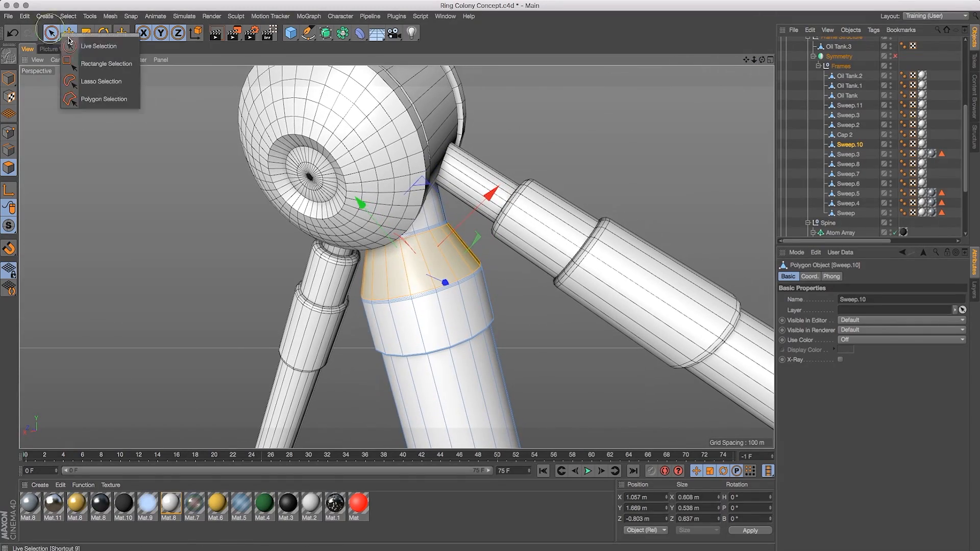
key(super+z)
key(super+z)
Loop-select the recessed ring on the Oil Tank's end cap and apply the blue-grey Mat.8, followed by Mat.11 over it
click(7, 168)
click(289, 248)
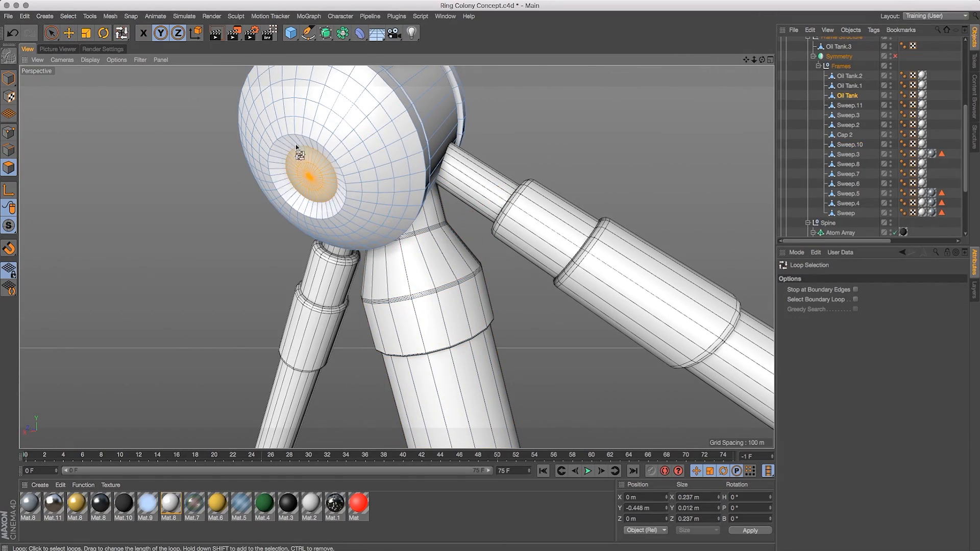
drag(30, 503, 279, 192)
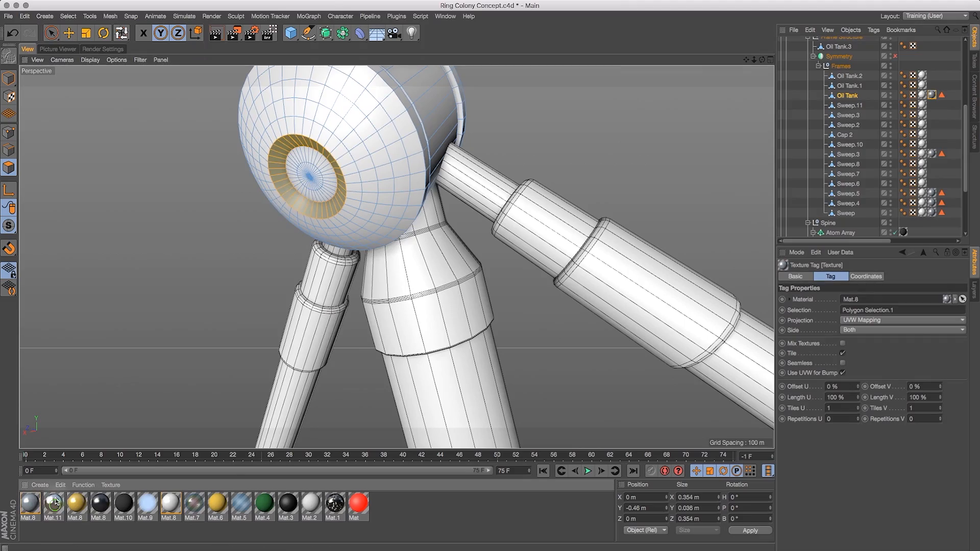
drag(55, 502, 301, 202)
Preview the mirrored struts by switching the Symmetry above Frames on and off again
drag(761, 59, 763, 133)
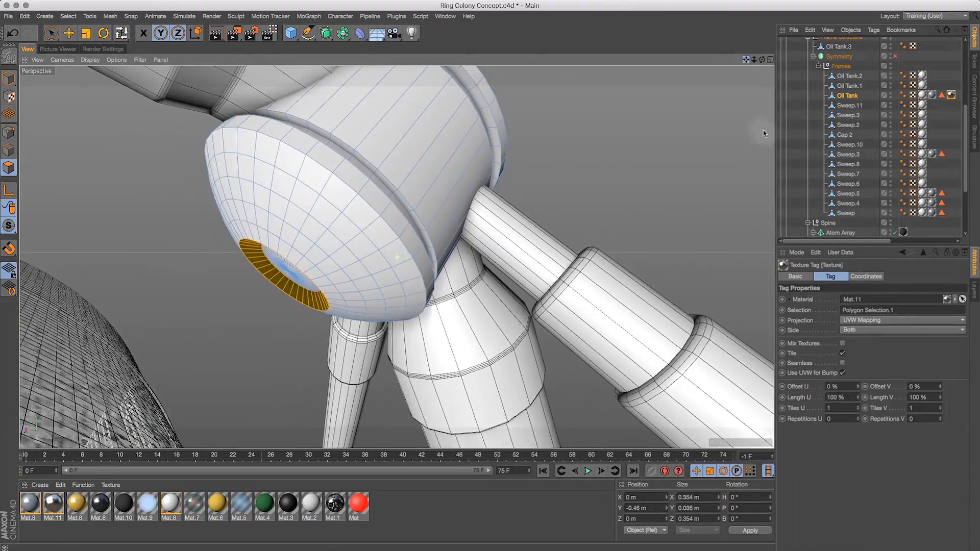
drag(753, 60, 548, 83)
click(894, 56)
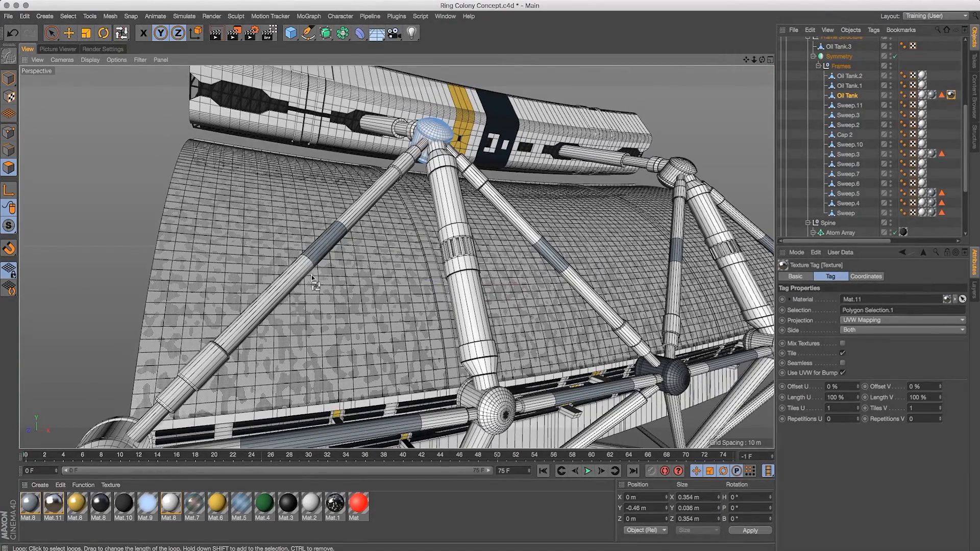
click(838, 56)
drag(121, 33, 164, 132)
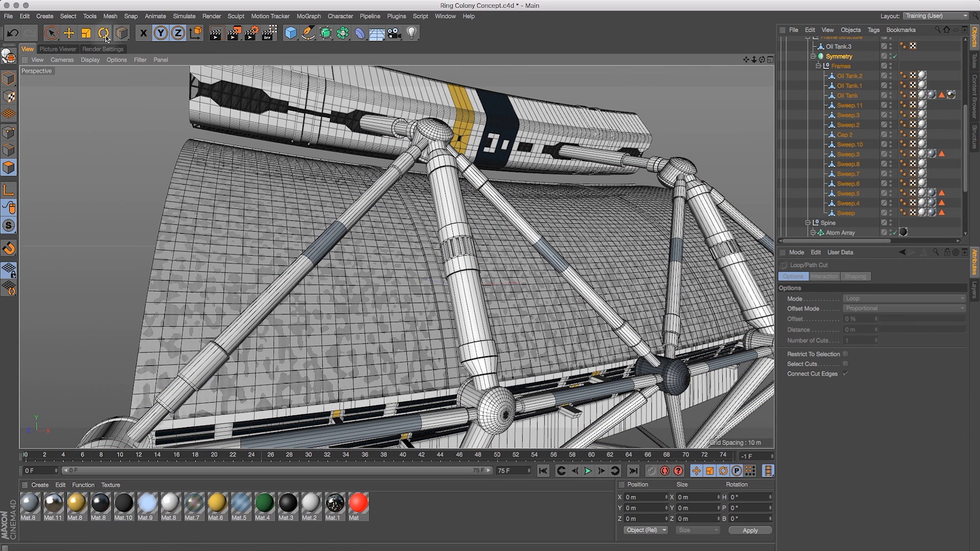
click(68, 32)
click(894, 56)
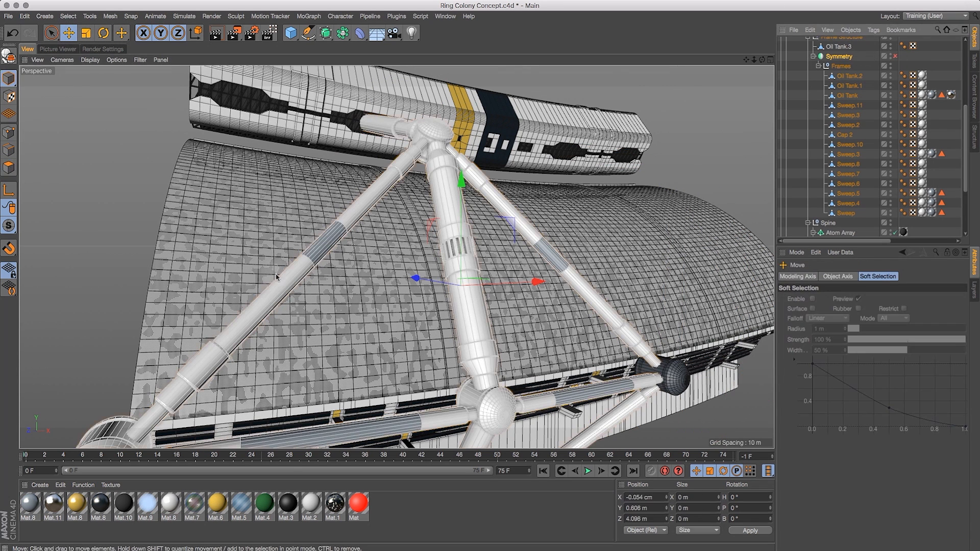
With symmetrical cutting off, cut a single edge loop into the diagonal strut Sweep.3 near its blue-grey band
click(280, 278)
key(Return)
drag(122, 33, 153, 63)
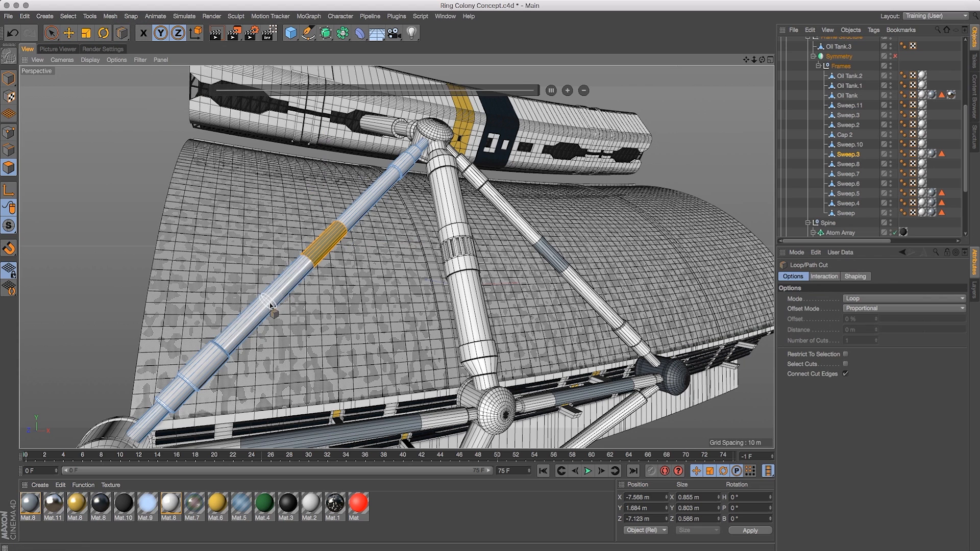
click(836, 279)
click(308, 269)
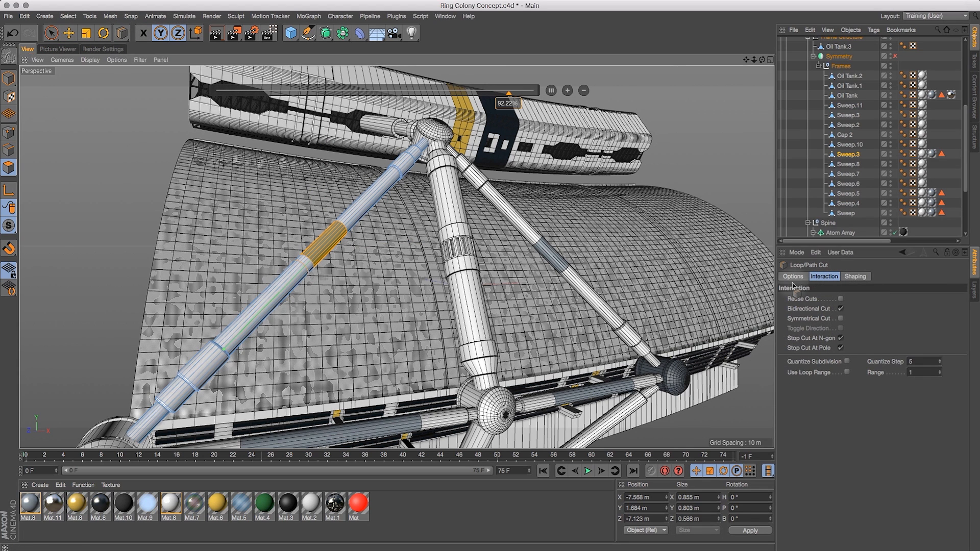
click(793, 276)
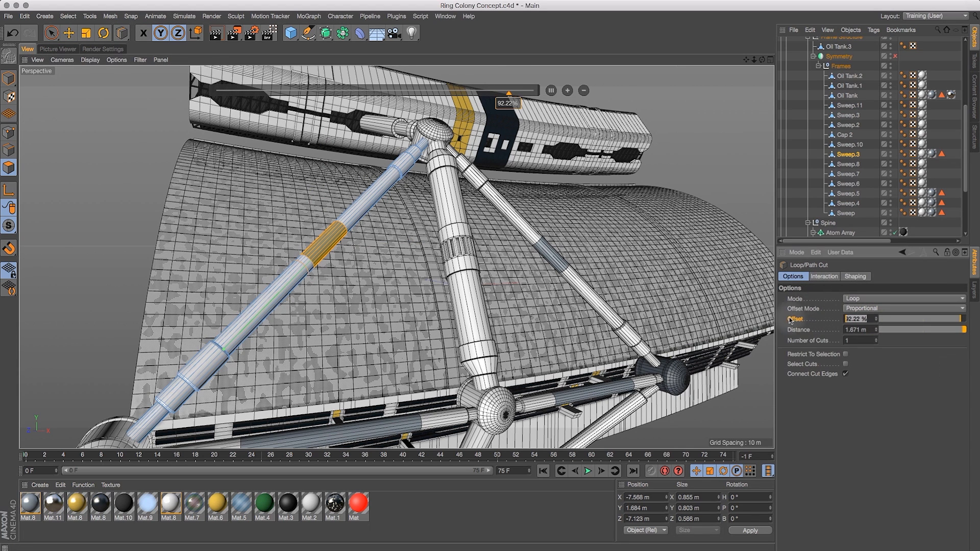
Loop-select the narrow band beside the blue-grey one on Sweep.3 and apply the yellow Mat.8 material to it
key(space)
key(u)
key(l)
click(301, 265)
drag(77, 504, 301, 265)
Select the opposite diagonal strut Sweep and switch to editing its polygons
alt+drag(327, 270, 566, 278)
key(v)
drag(121, 32, 158, 99)
click(8, 78)
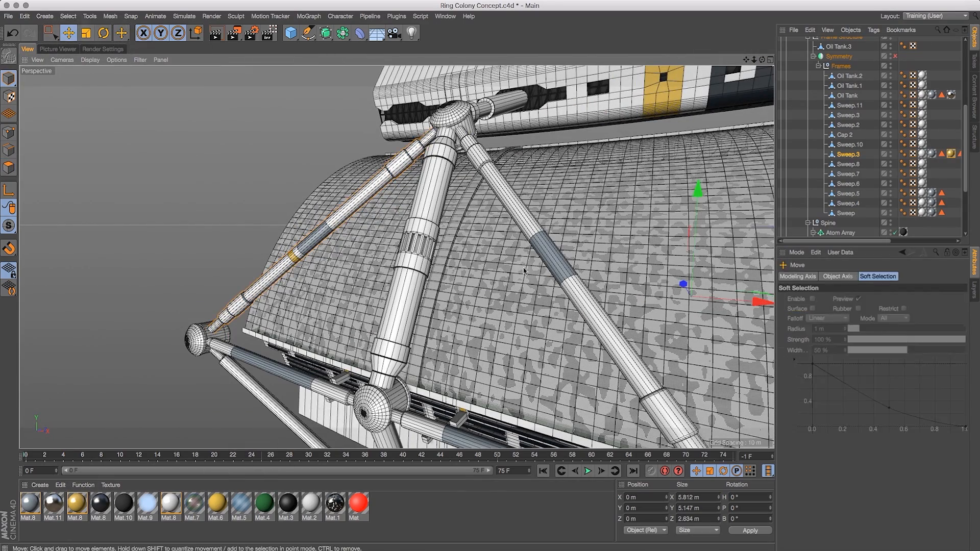
click(547, 258)
click(9, 167)
drag(121, 33, 153, 66)
click(580, 284)
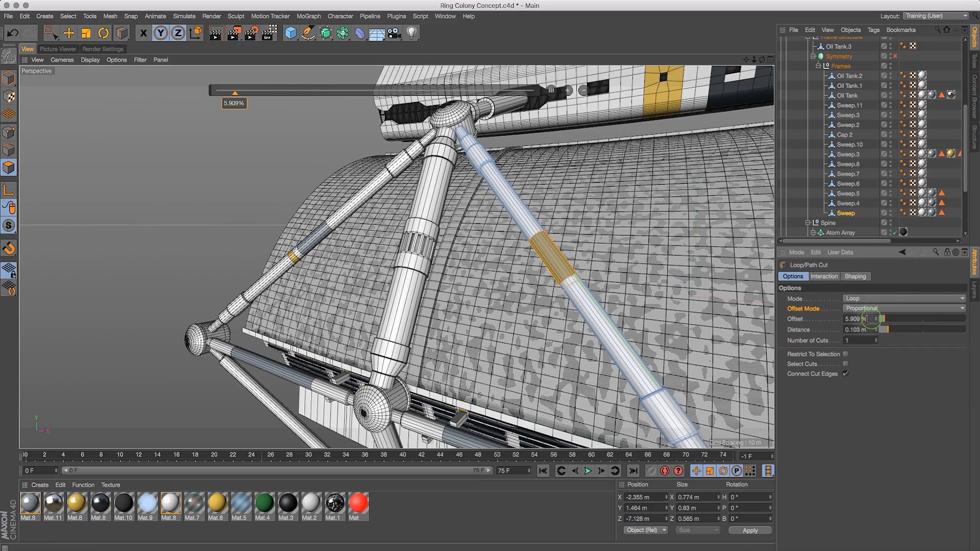
mouse_move(761, 60)
mouse_down()
mouse_move(793, 74)
mouse_move(725, 60)
mouse_up()
key(8)
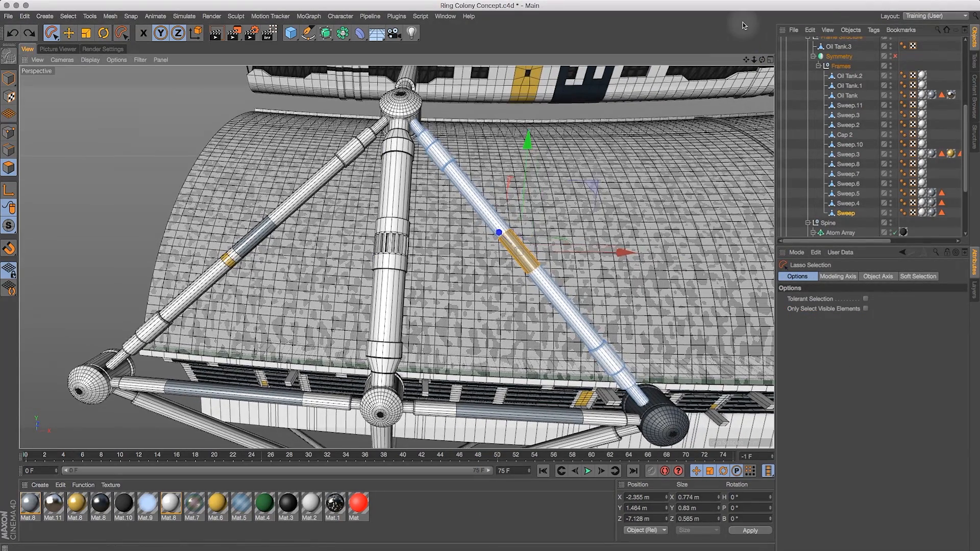
Cut an edge loop into the strut Sweep just below its blue-grey band at 10 % offset
drag(122, 32, 144, 63)
click(542, 279)
click(867, 319)
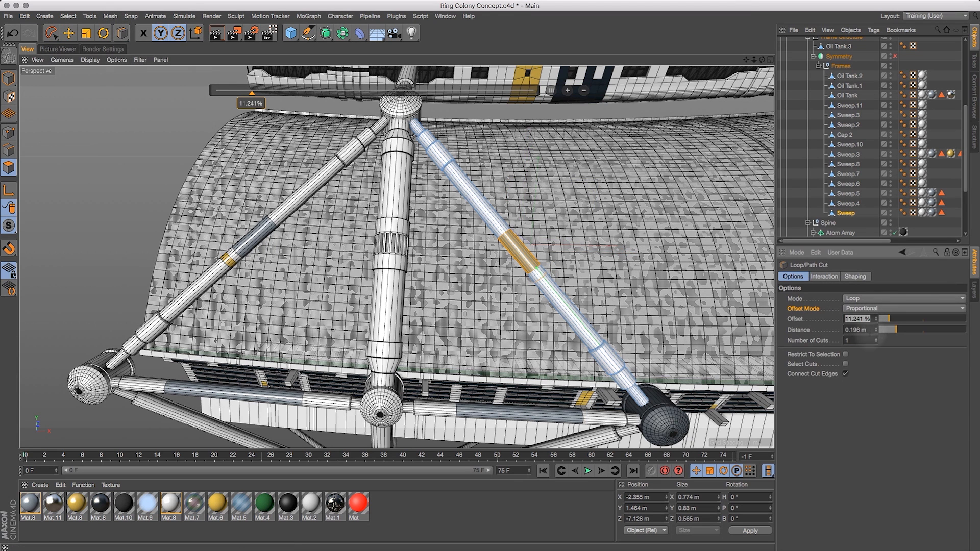
text(10)
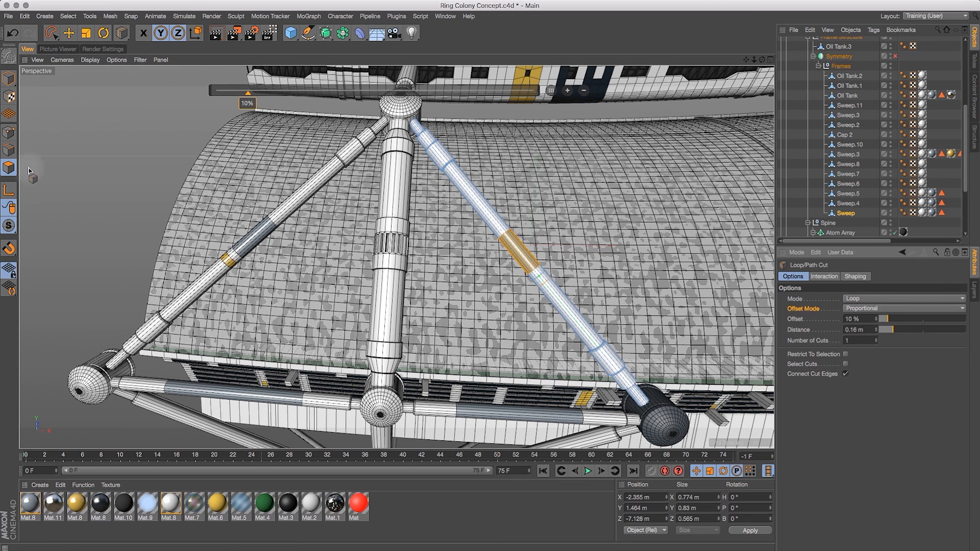
Loop-select the narrow band below the blue-grey one on Sweep and apply the dark Mat.8 material to it
text(ul)
click(541, 281)
drag(101, 503, 542, 284)
Display the model shaded without wireframe lines and set the blue-grey Mat.8 material's colour value V to 77 %
mouse_move(761, 60)
mouse_down()
mouse_move(753, 60)
mouse_move(858, 58)
mouse_move(789, 72)
mouse_move(813, 51)
mouse_move(773, 62)
mouse_move(837, 96)
mouse_up()
click(90, 60)
click(99, 75)
double_click(30, 503)
click(150, 56)
Enable the Cloner and the outer Symmetry and view the ring's interior through Habitat Cam
drag(761, 59, 707, 79)
click(937, 118)
drag(761, 60, 816, 67)
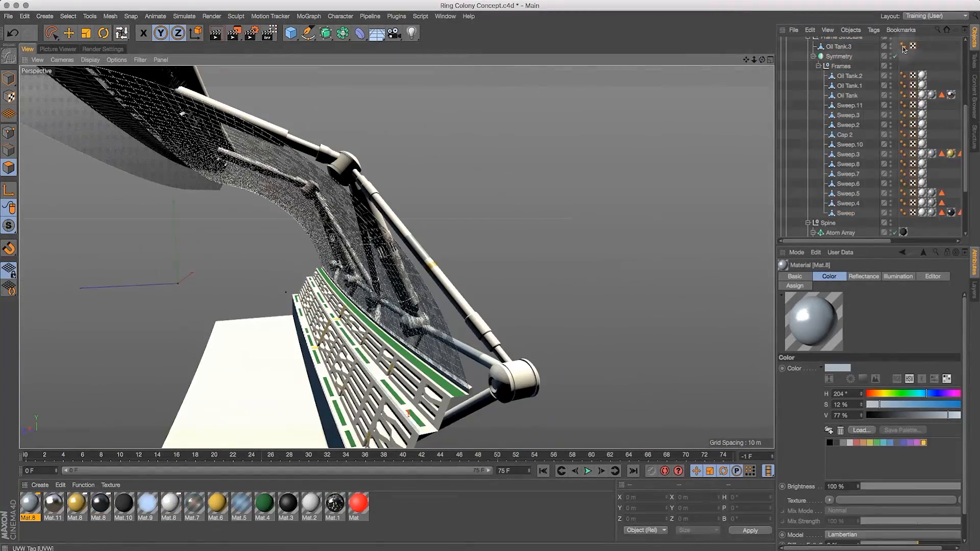
scroll(876, 124, up, 5)
click(894, 130)
click(895, 159)
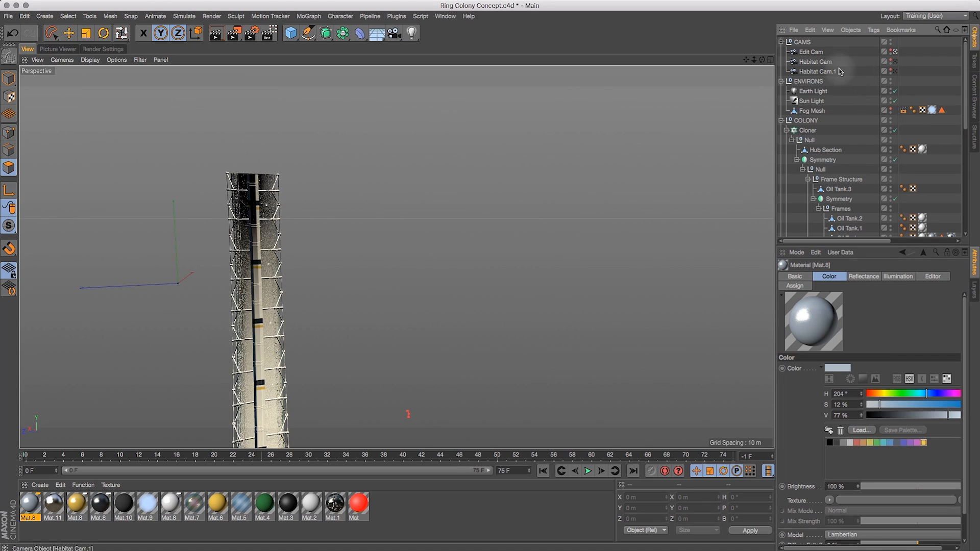
click(895, 71)
click(895, 62)
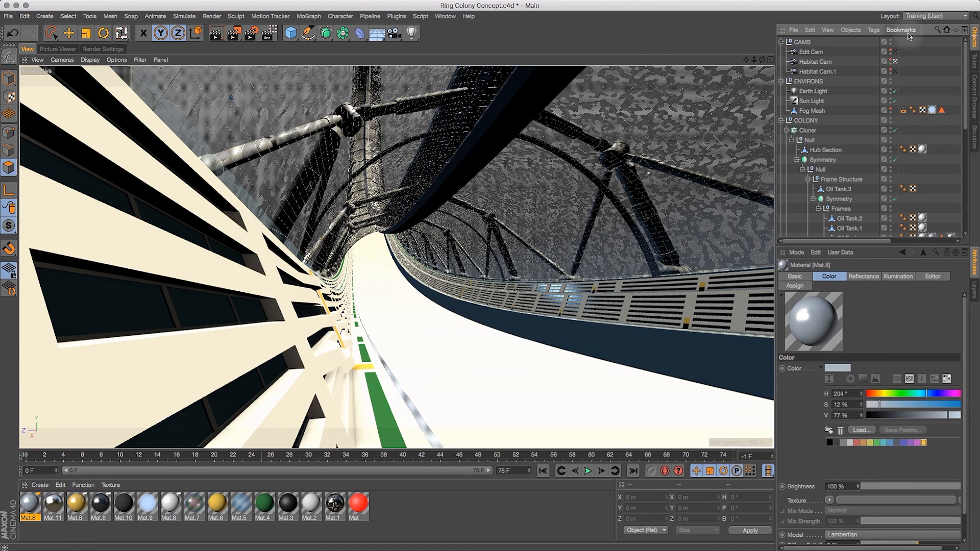
Save the project, and disable the Cloner and outer Symmetry to return to the Edit Cam view
key(super+s)
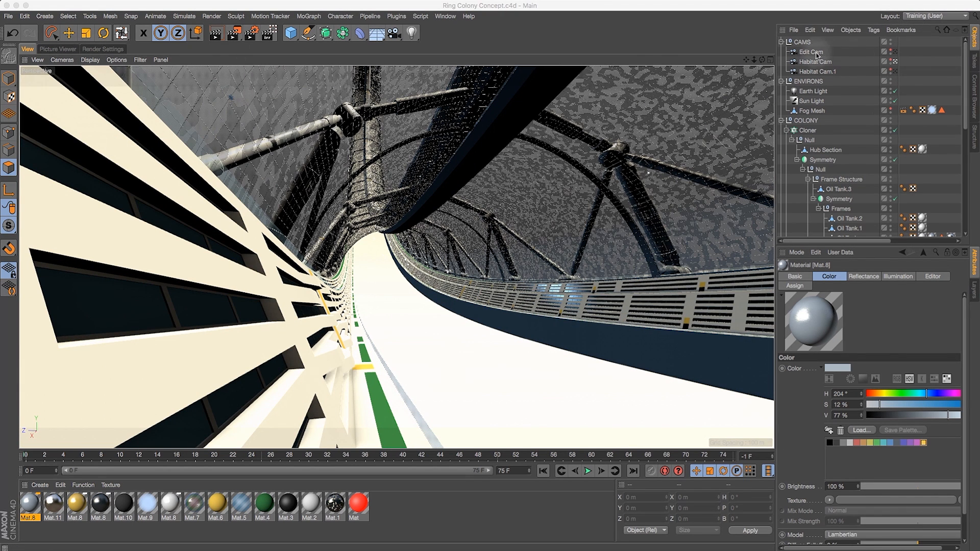
click(894, 159)
click(895, 130)
click(894, 52)
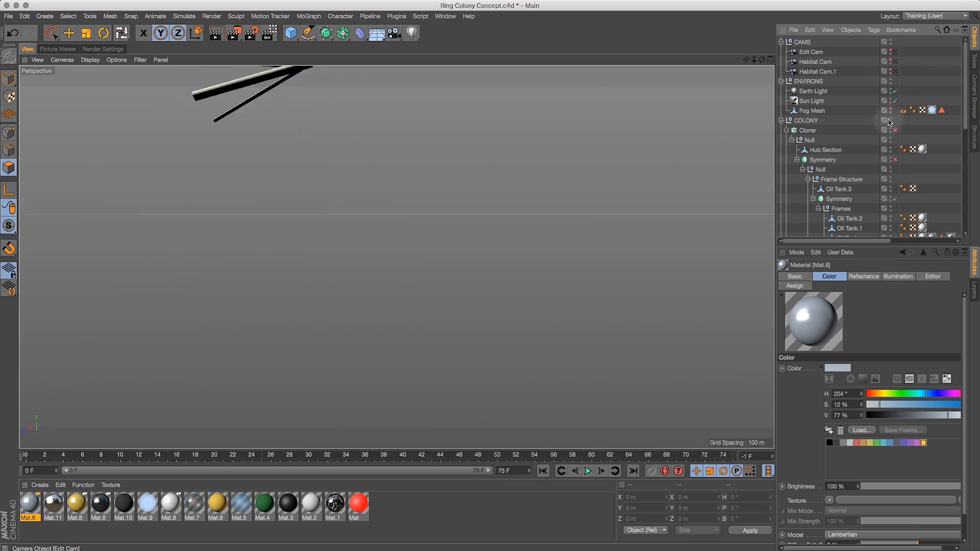
Show wireframe lines over the shading again and disable the Symmetry above Frames
alt+drag(671, 81, 356, 179)
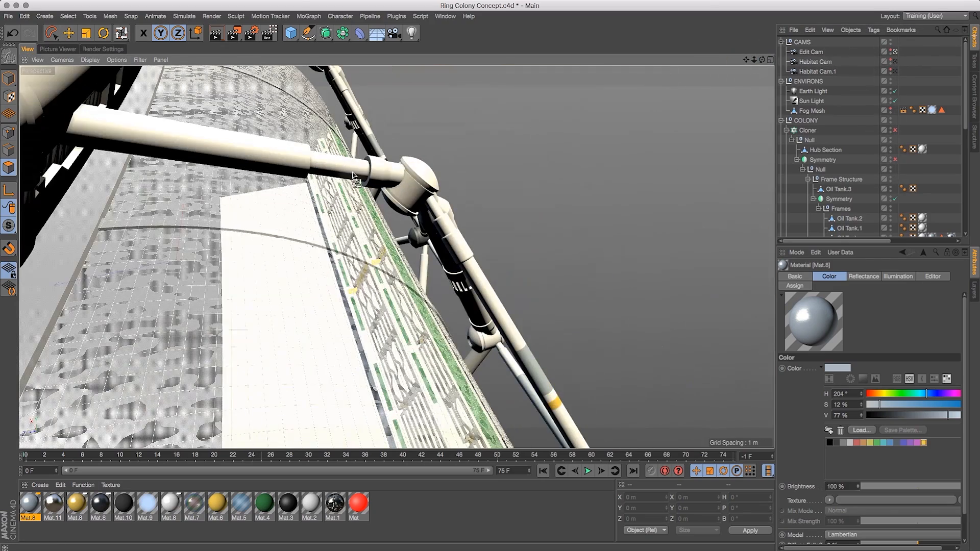
click(69, 34)
click(112, 119)
key(n)
key(b)
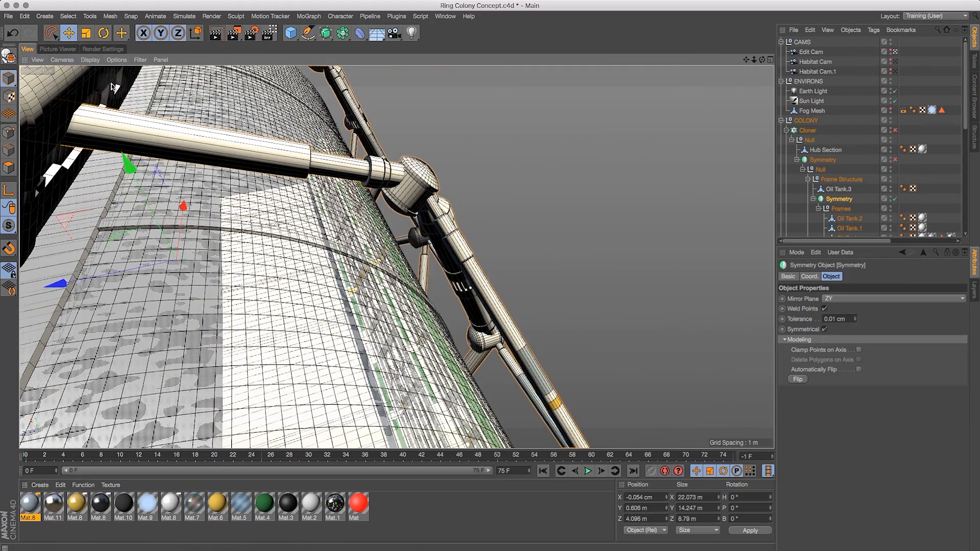
click(894, 199)
Loop-select the band near the joint on the strut leading to the hub and apply Mat.11 to it
drag(762, 60, 20, 172)
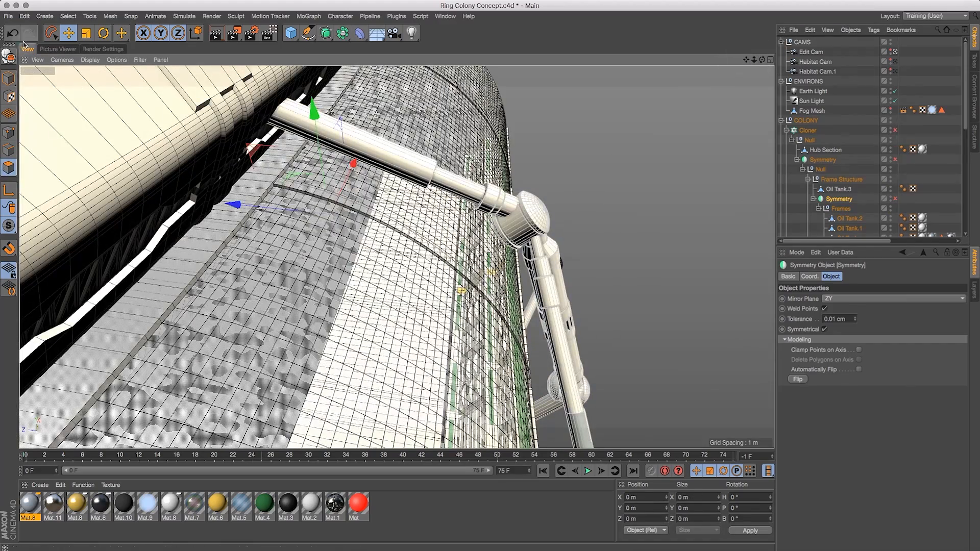
click(454, 184)
key(v)
mouse_move(268, 236)
click(327, 236)
mouse_move(762, 60)
mouse_down()
mouse_move(772, 62)
mouse_move(753, 55)
mouse_move(761, 60)
mouse_up()
drag(53, 504, 494, 188)
Set a loop cut at 90 % offset along the long section of the strut leading to the hub
mouse_move(762, 60)
mouse_down()
mouse_move(727, 41)
mouse_move(728, 61)
mouse_move(811, 35)
mouse_move(759, 54)
mouse_move(766, 48)
mouse_move(762, 60)
mouse_up()
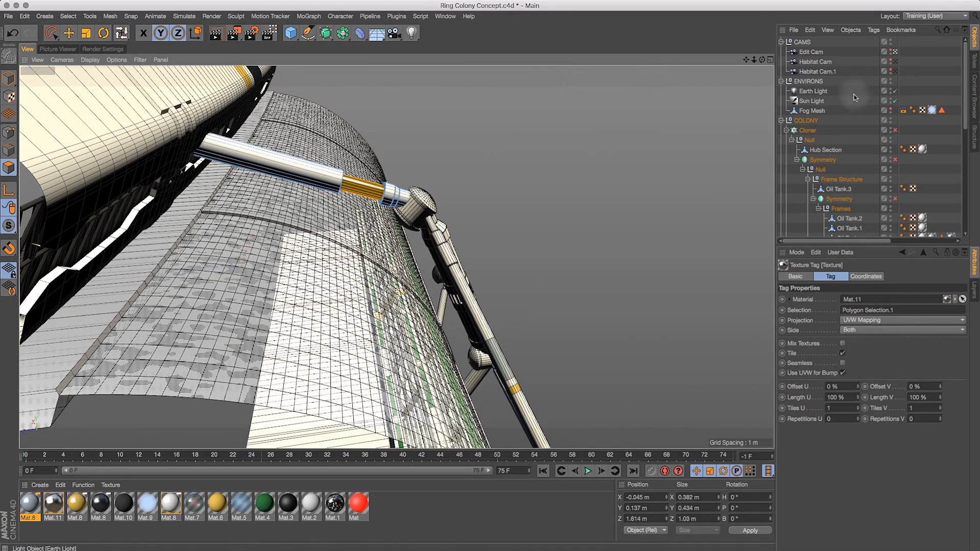
key(k)
key(l)
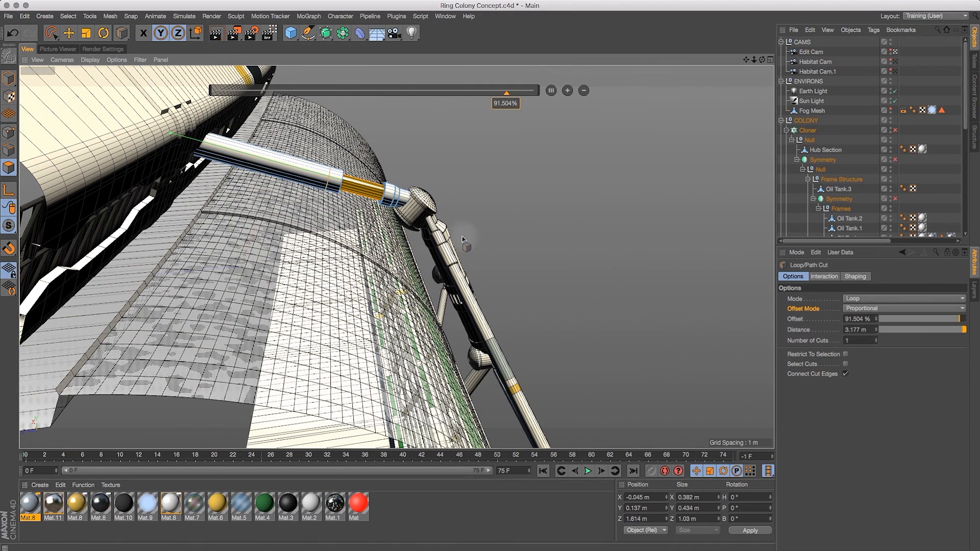
text(9)
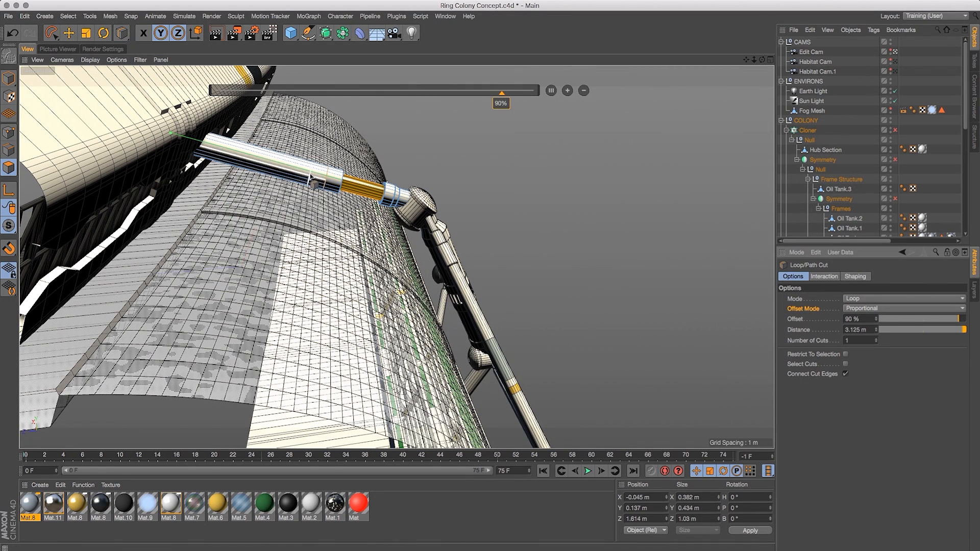
Add another loop cut on the long section of the strut leading to the hub, and apply the gold Mat.8 to its band
click(317, 179)
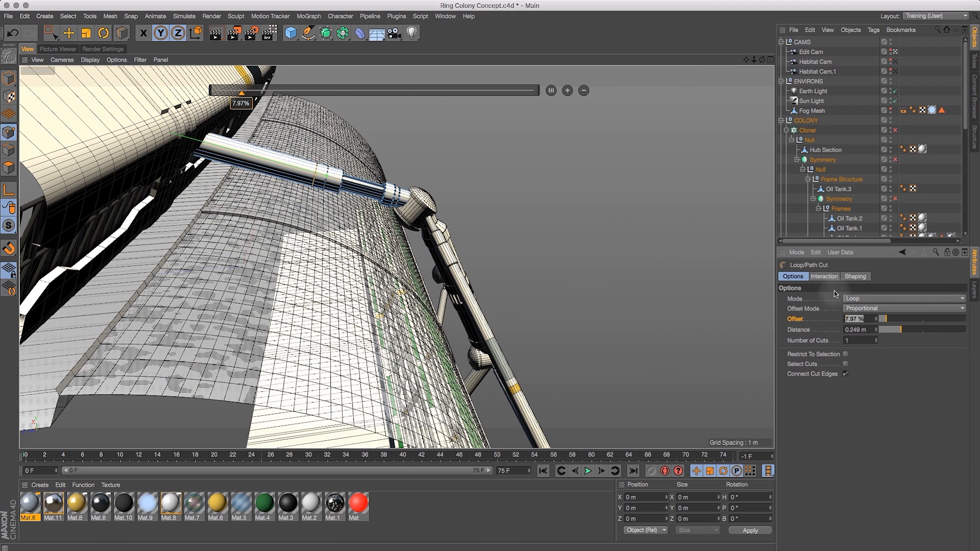
key(v)
click(215, 152)
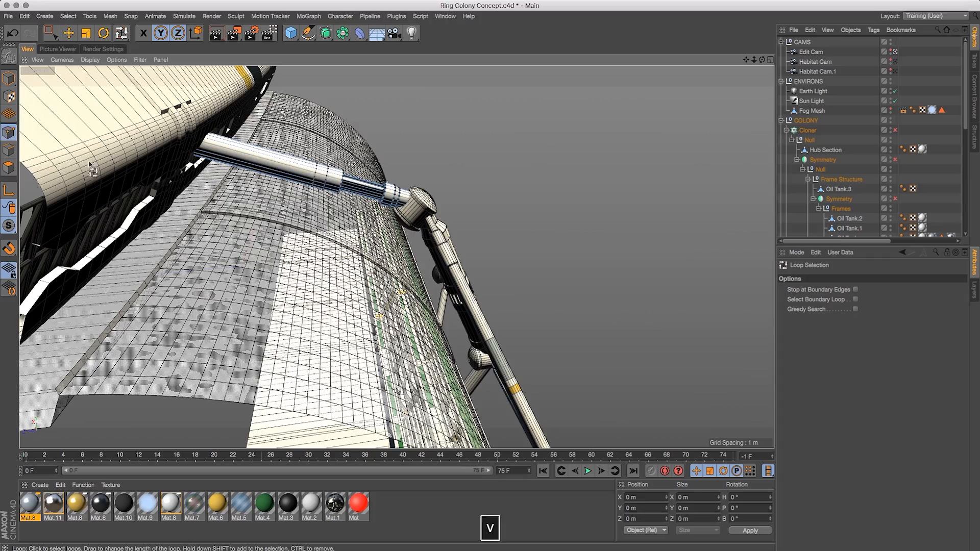
drag(84, 495, 319, 181)
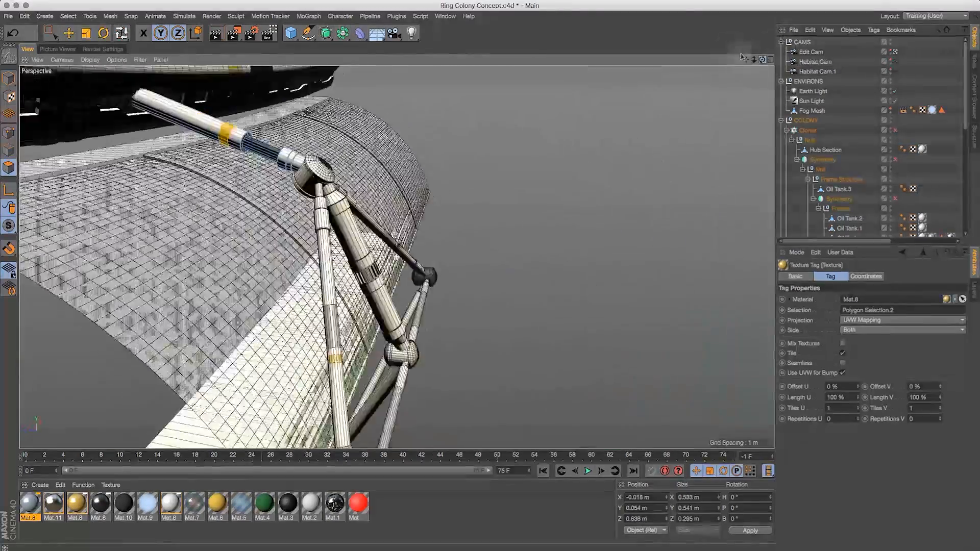
Add a loop cut near the hull end of the same strut
drag(741, 57, 765, 52)
click(68, 33)
drag(767, 84, 703, 22)
alt+drag(272, 104, 18, 166)
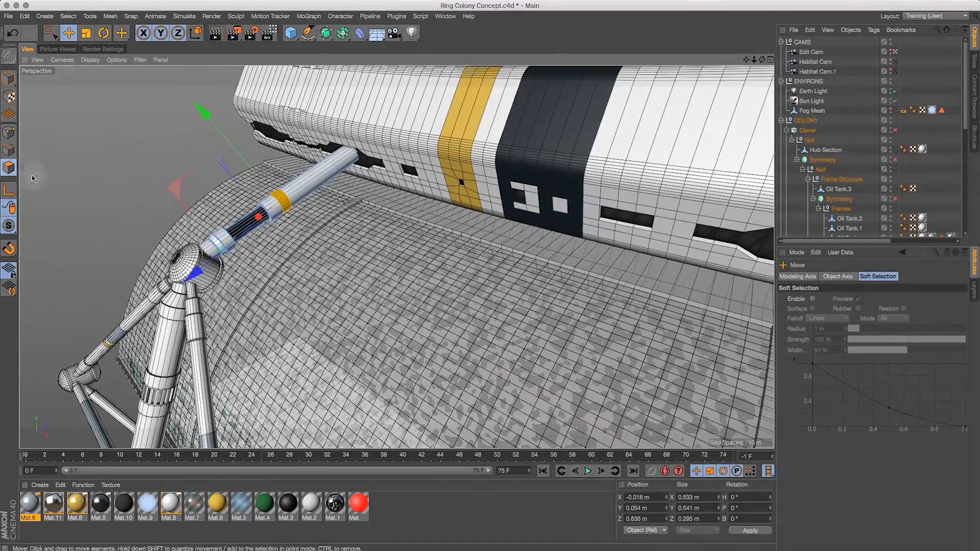
key(k)
key(l)
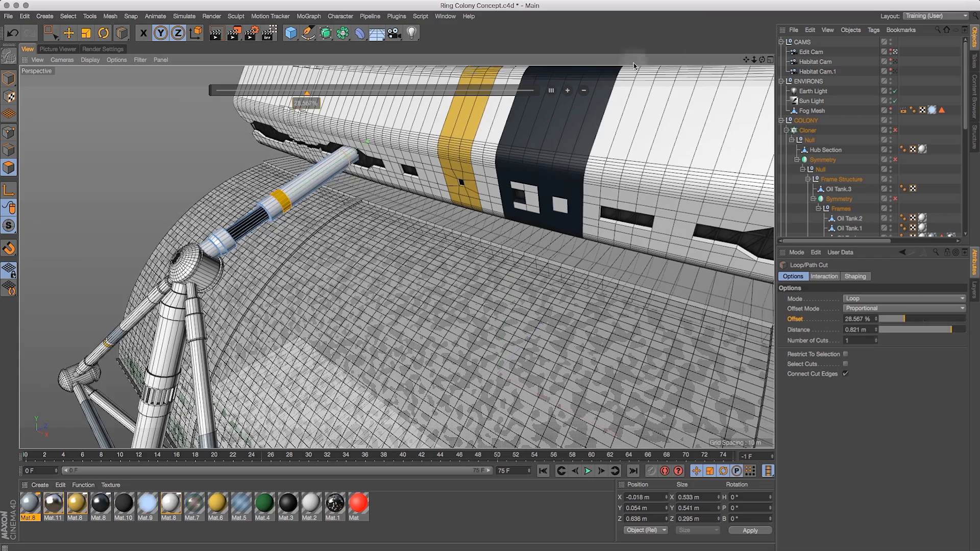
scroll(340, 120, up, 5)
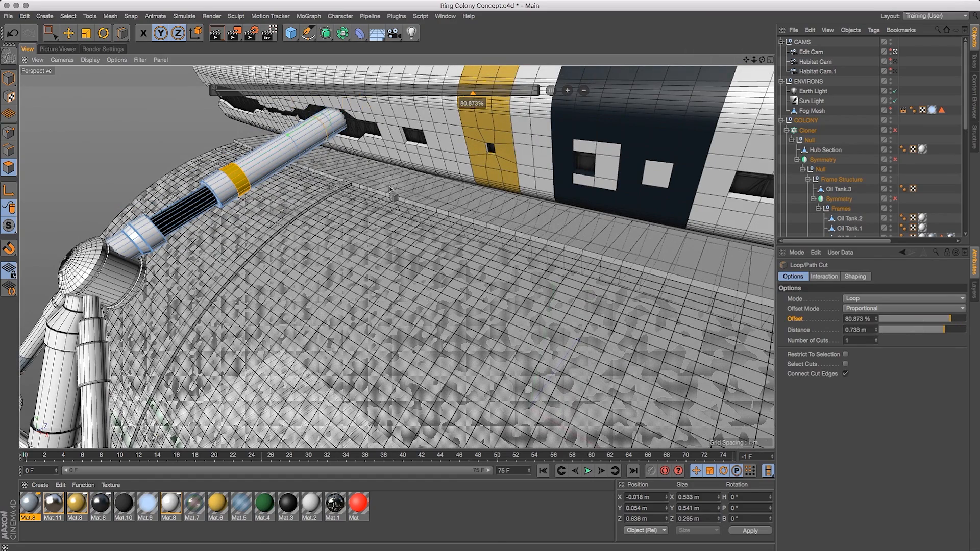
Loop-select the end section of the strut where it enters the hull opening
click(51, 33)
key(v)
mouse_move(314, 208)
click(352, 223)
click(331, 124)
click(86, 33)
drag(154, 116, 54, 196)
alt+drag(54, 195, 30, 36)
click(30, 35)
key(e)
click(14, 33)
Extrude the selected strut end section inward and apply Mat.11 to it
key(d)
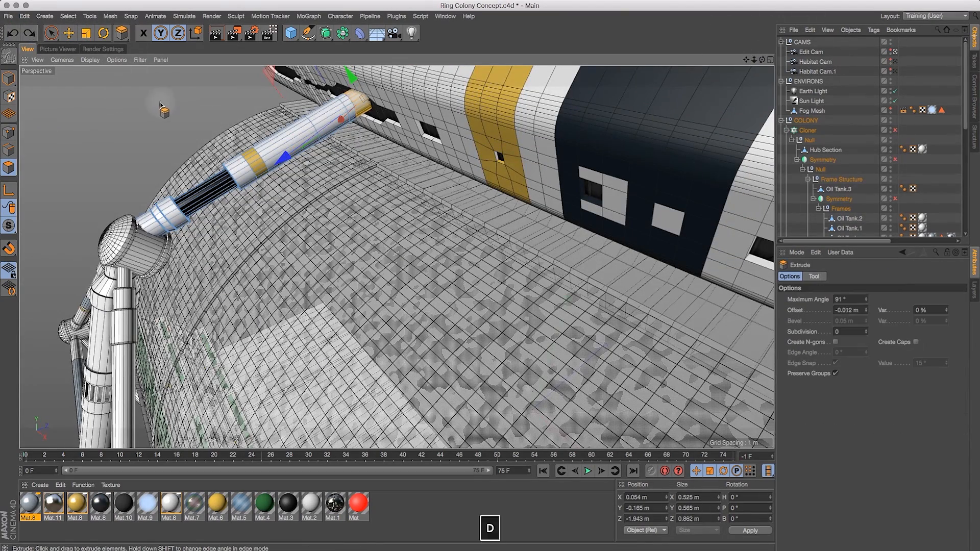
drag(51, 33, 76, 40)
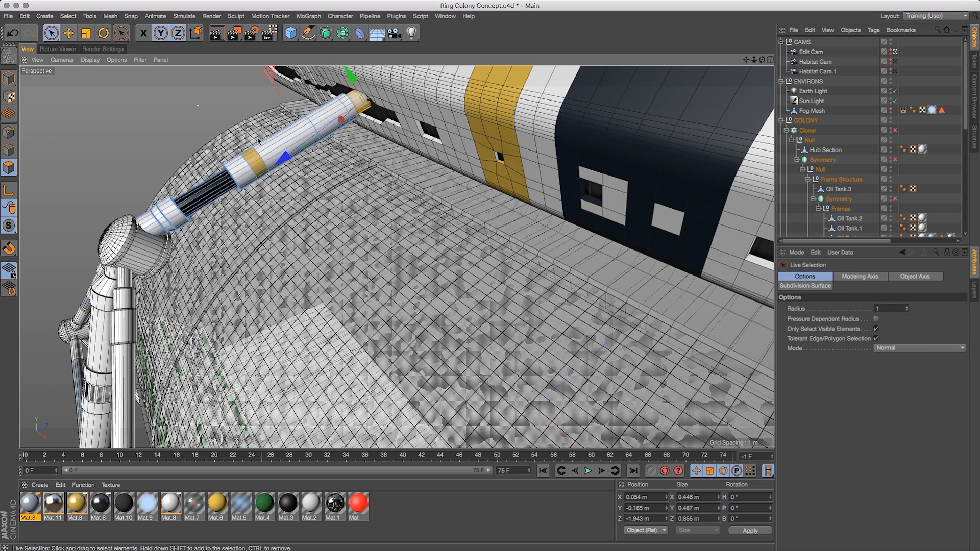
click(100, 502)
drag(357, 102, 358, 103)
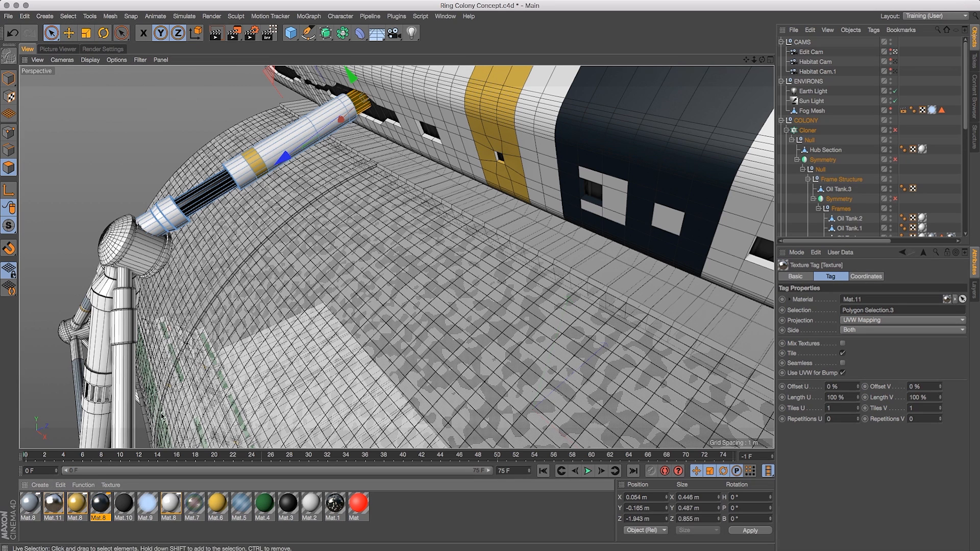
Loop-select the white section next to the dark strut end and bevel it into a raised band
scroll(966, 124, down, 6)
drag(761, 60, 768, 169)
click(69, 33)
key(v)
mouse_move(372, 153)
click(408, 166)
click(329, 142)
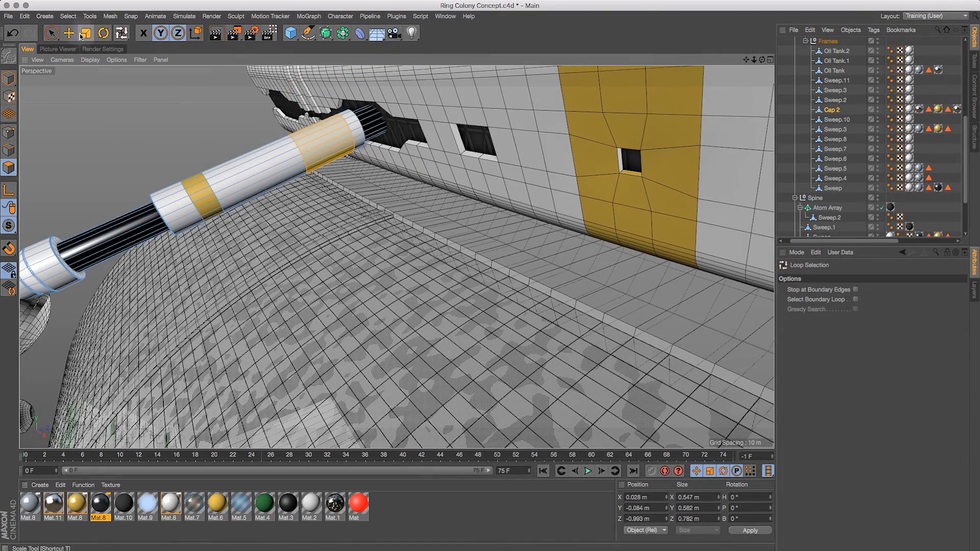
click(121, 33)
click(110, 15)
mouse_move(136, 65)
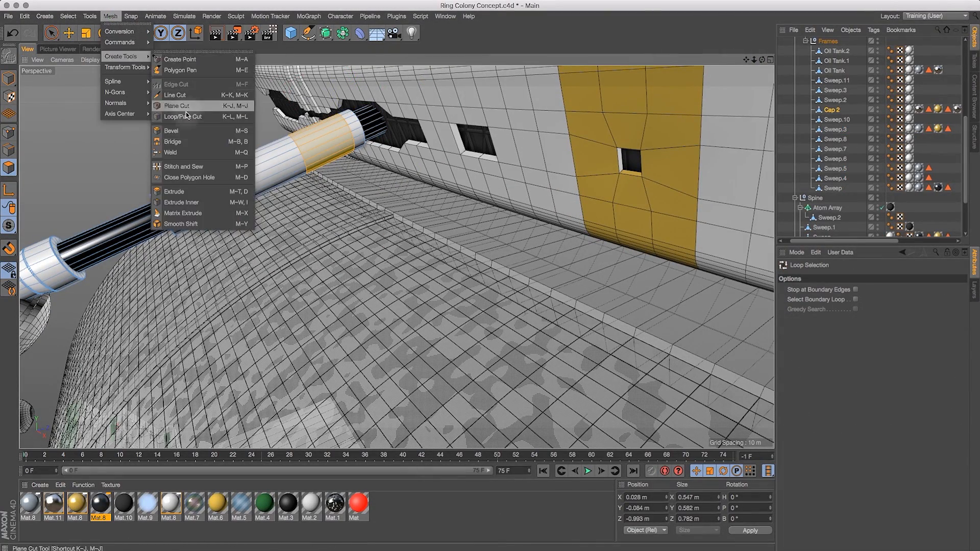
click(173, 136)
drag(173, 139, 171, 139)
Hide the hull Sweep under Spine and disable the Atom Array to expose the inner panel Sweep.2
drag(754, 59, 679, 60)
click(51, 33)
click(8, 78)
click(480, 131)
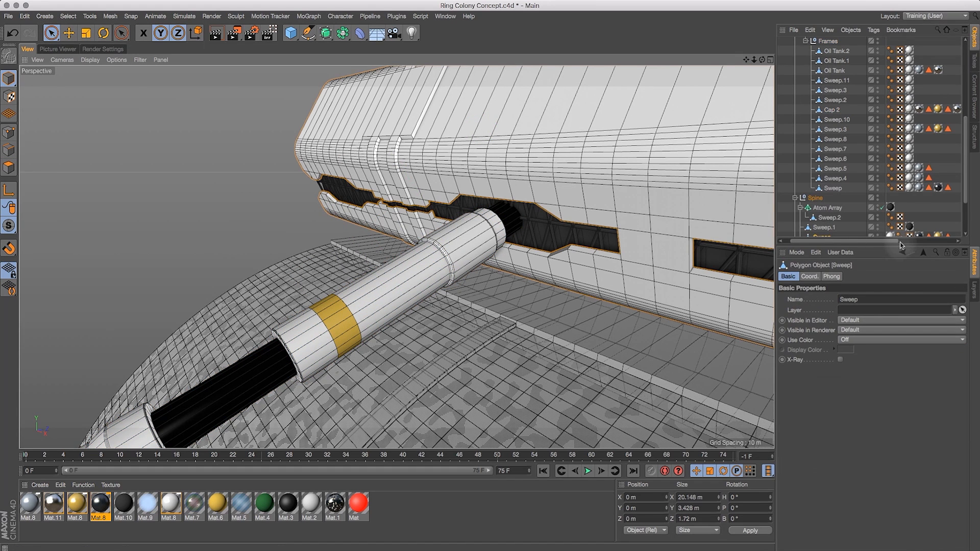
drag(901, 246, 901, 347)
double_click(877, 271)
click(829, 254)
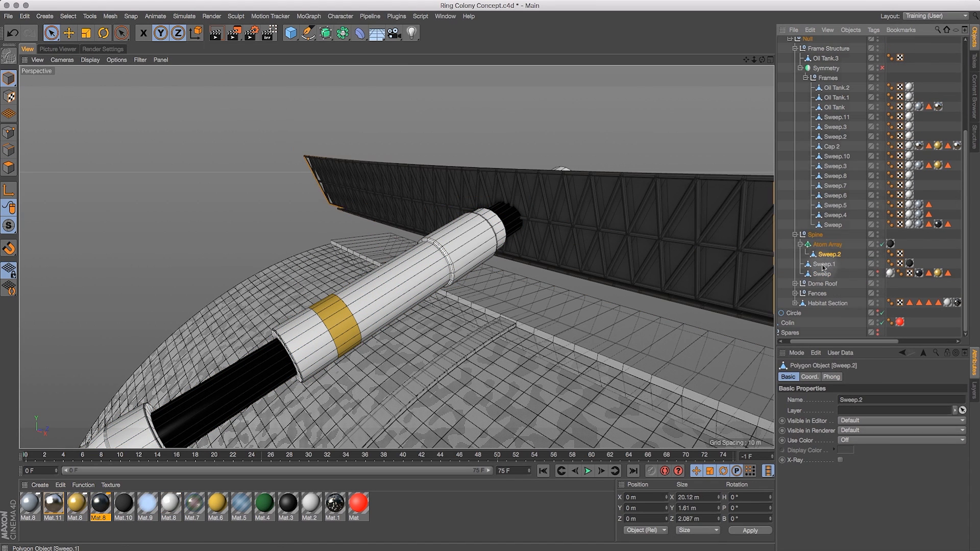
click(882, 244)
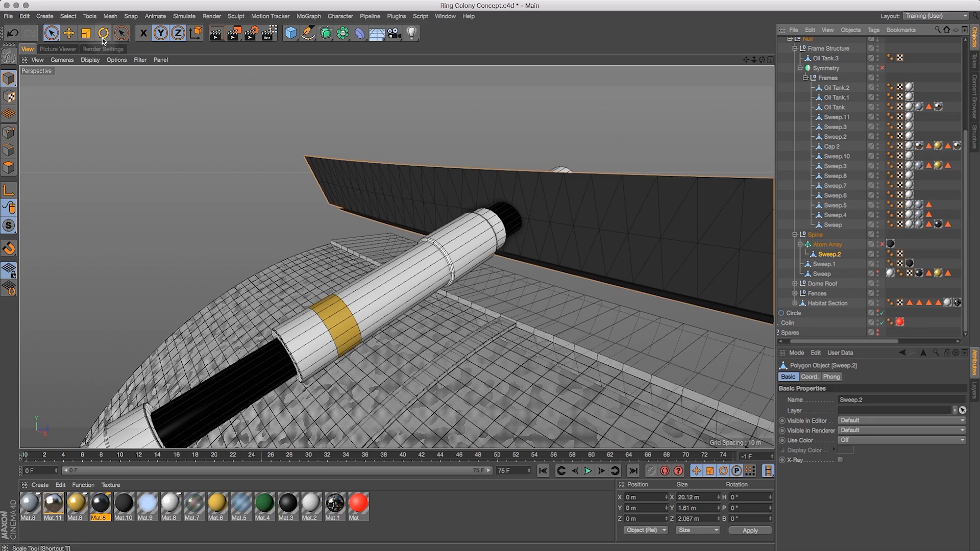
Show the hull Sweep again with X-Ray enabled, frame the strut opening and change to polygon editing
click(877, 272)
click(829, 275)
key(o)
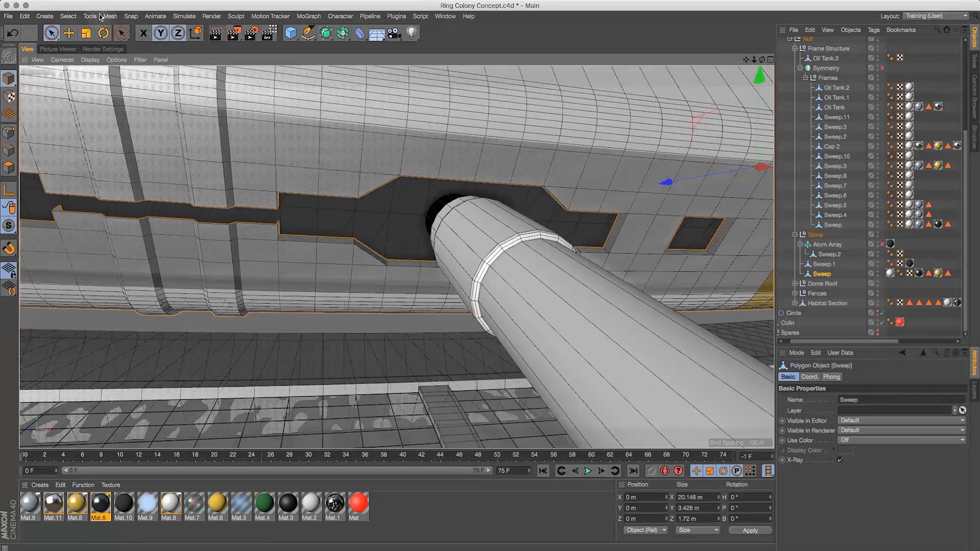
click(92, 16)
click(8, 167)
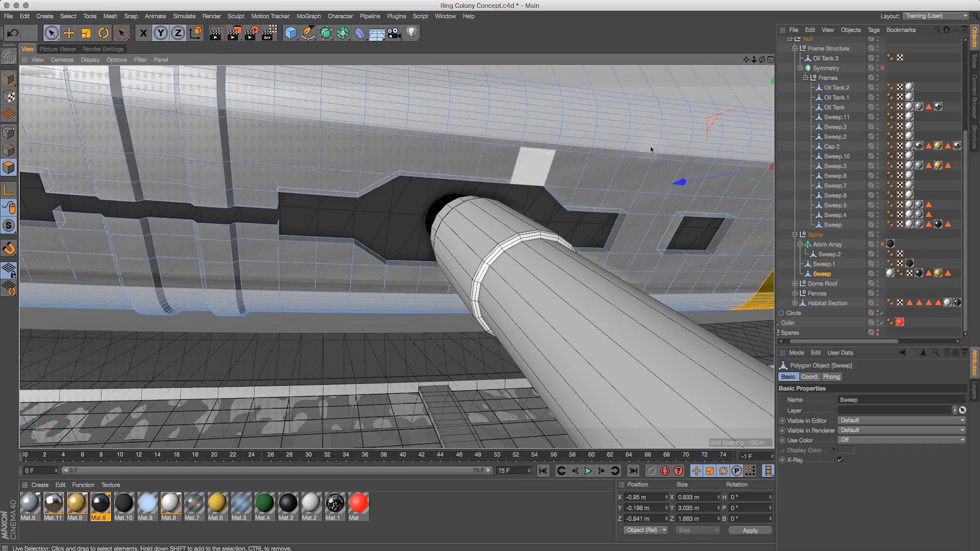
Use Line Cut on Sweep.2 to add diagonal cuts across the panel around the strut opening
click(829, 254)
click(112, 17)
mouse_move(125, 52)
click(175, 90)
click(362, 125)
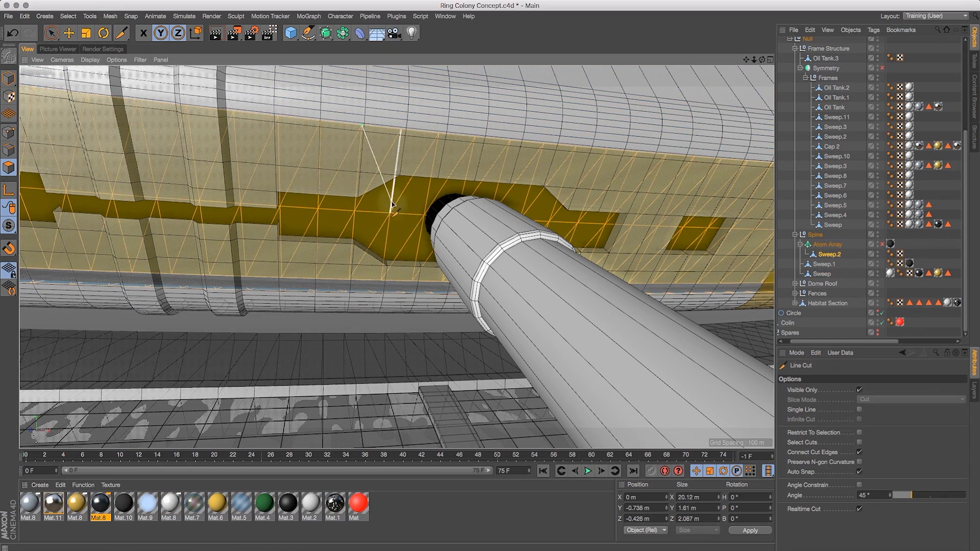
alt+right_drag(464, 248, 712, 94)
click(400, 122)
alt+drag(432, 241, 526, 240)
click(611, 116)
click(707, 246)
Cut further diagonals across Sweep.2 between the strut opening and the narrow slot
drag(754, 60, 906, 36)
click(657, 149)
click(438, 140)
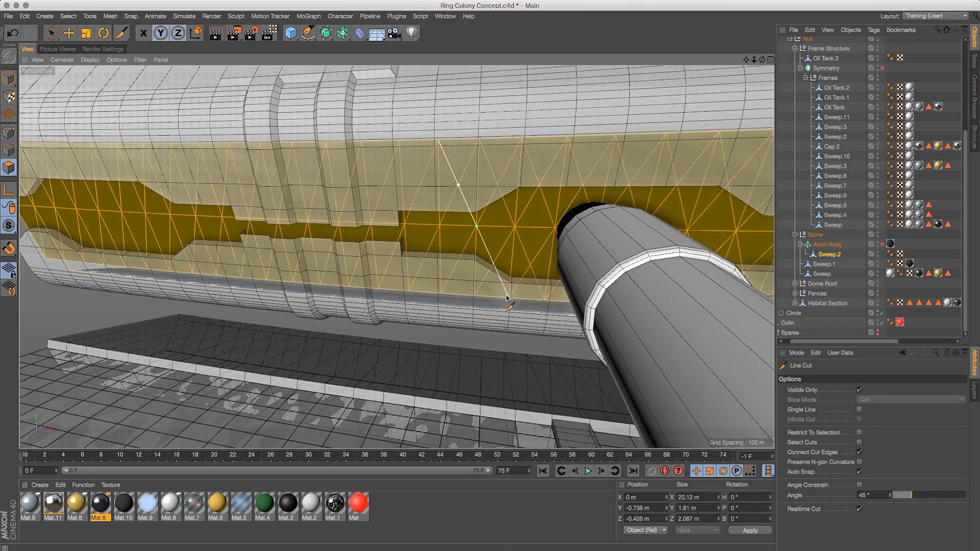
click(439, 294)
key(Escape)
Cut zigzag diagonals across Sweep.2 behind the large opening at the near end of the hull
drag(762, 59, 847, 59)
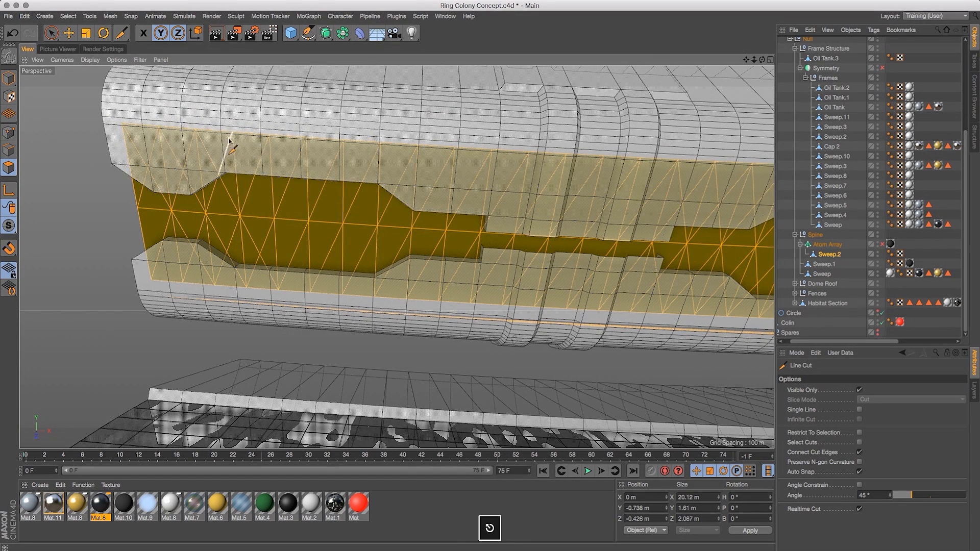
click(309, 290)
key(Escape)
click(269, 134)
click(377, 227)
click(408, 298)
key(Escape)
Continue the diagonal cuts on Sweep.2 from the large opening into the narrow slot
click(381, 143)
click(411, 228)
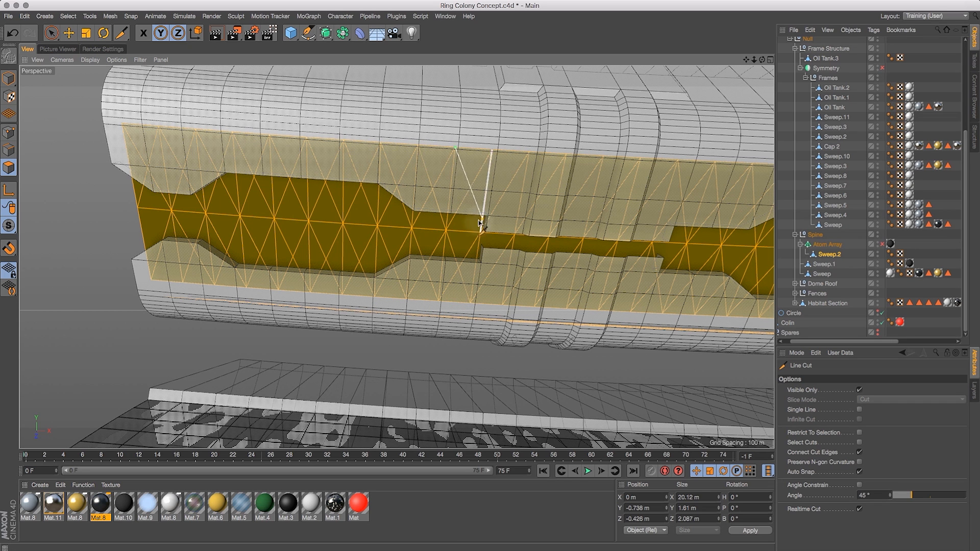
click(495, 150)
click(515, 234)
Cut matching diagonals through Sweep.2 behind the openings at the opposite end of the hull
drag(762, 60, 735, 63)
drag(761, 60, 760, 60)
key(Escape)
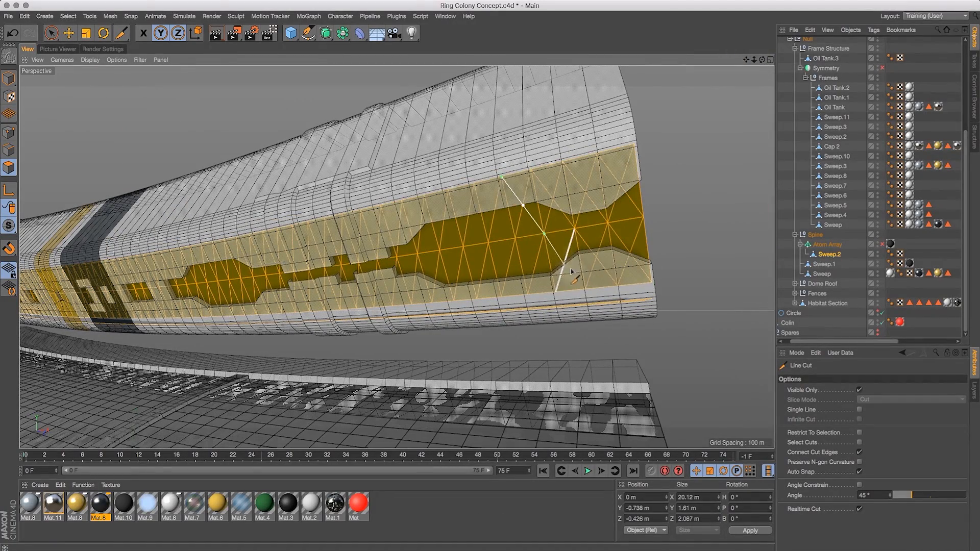
click(553, 291)
key(Escape)
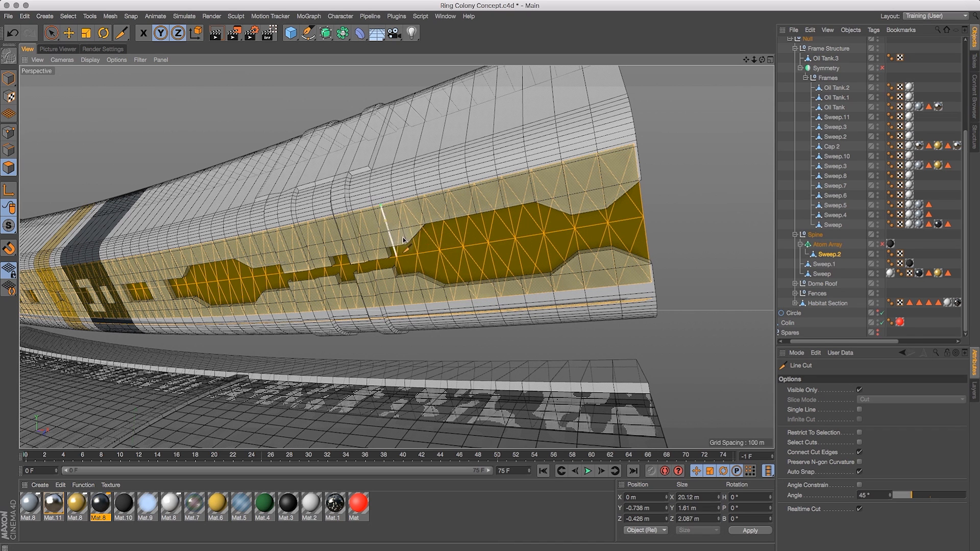
mouse_move(762, 54)
mouse_down()
mouse_move(801, 72)
mouse_move(757, 61)
mouse_up()
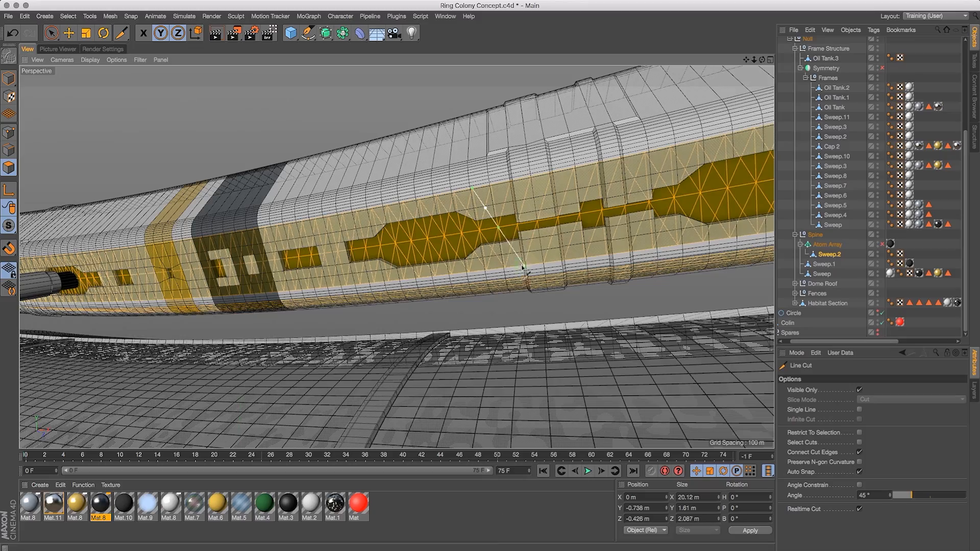
Re-enable the Atom Array and replace its material with Mat.11
click(882, 244)
mouse_move(761, 59)
mouse_down()
mouse_move(736, 52)
mouse_move(773, 67)
mouse_up()
drag(53, 509, 890, 243)
Select scattered rectangular polygon patches along the side of the hull Sweep, including both sides of the far end opening
drag(762, 59, 636, 162)
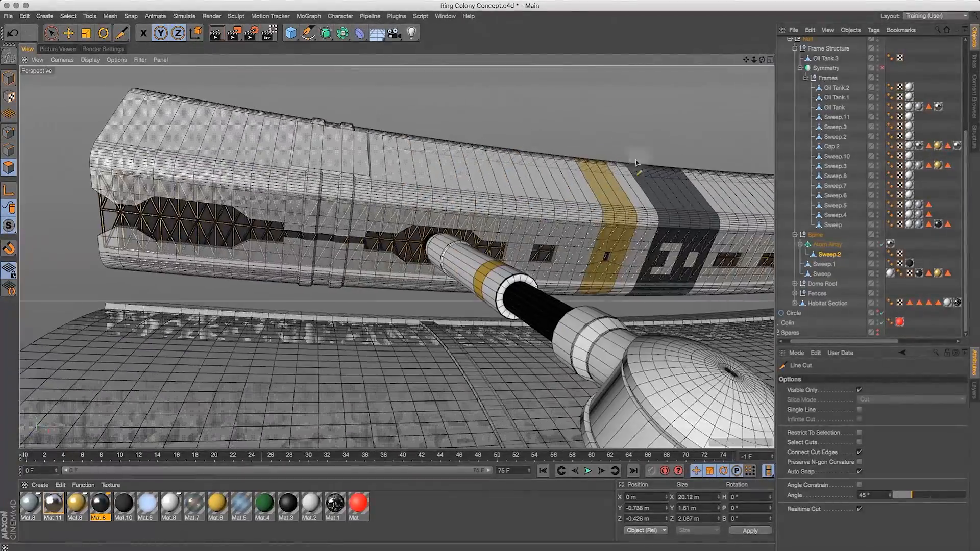
click(573, 268)
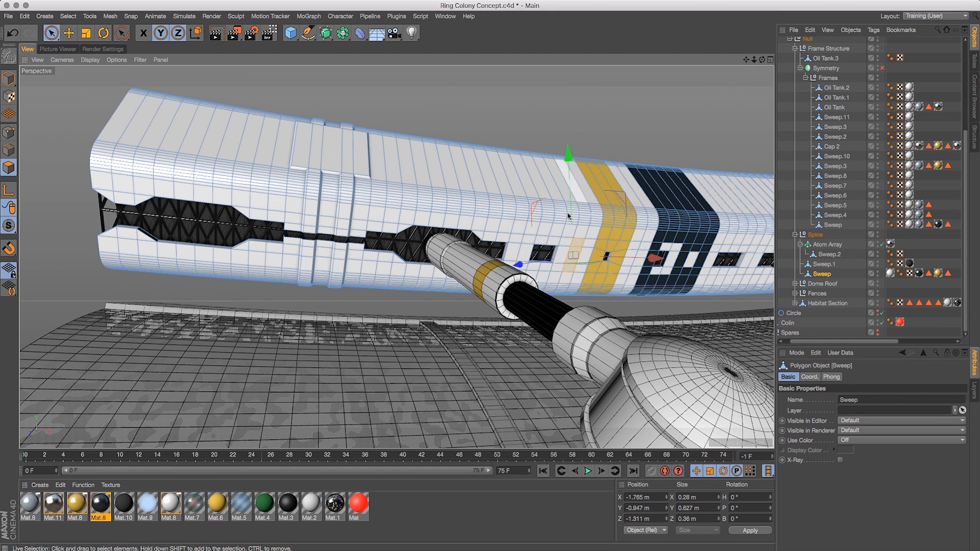
click(329, 212)
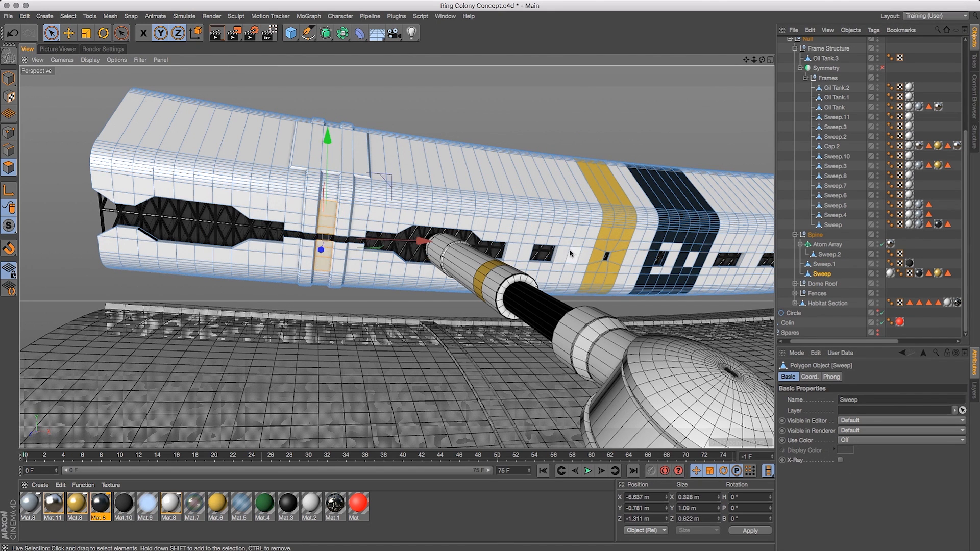
shift+click(185, 252)
alt+drag(274, 260, 250, 214)
drag(760, 60, 692, 121)
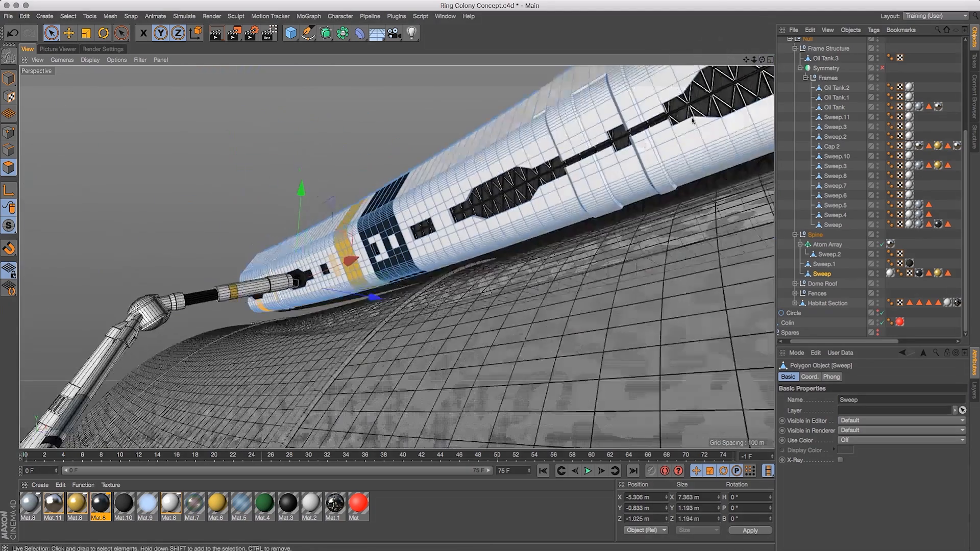
alt+drag(499, 217, 582, 105)
shift+drag(615, 168, 626, 188)
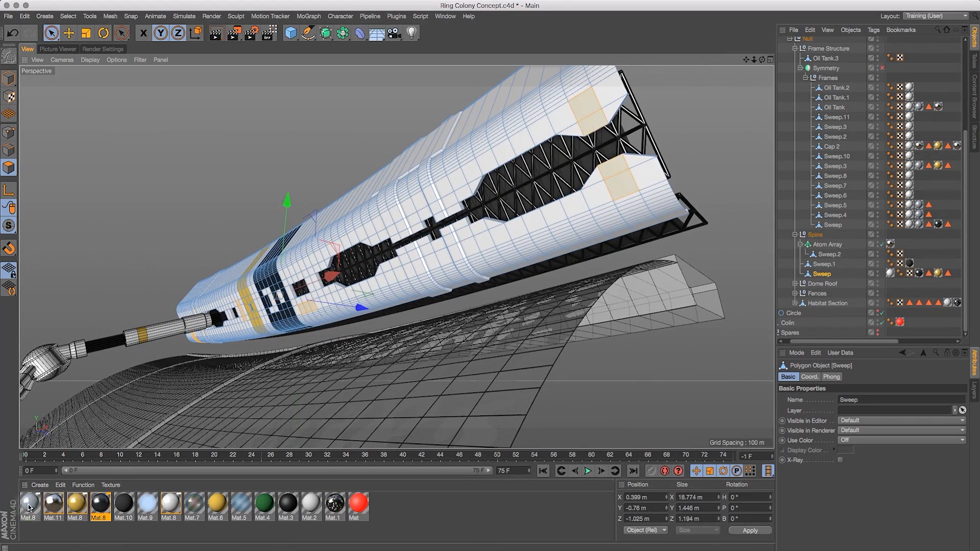
Add patches near the hull's other end to the selection and apply the blue-grey Mat.8 to all selected patches
drag(29, 505, 820, 274)
key(super+z)
drag(29, 506, 587, 111)
drag(761, 60, 720, 74)
click(51, 33)
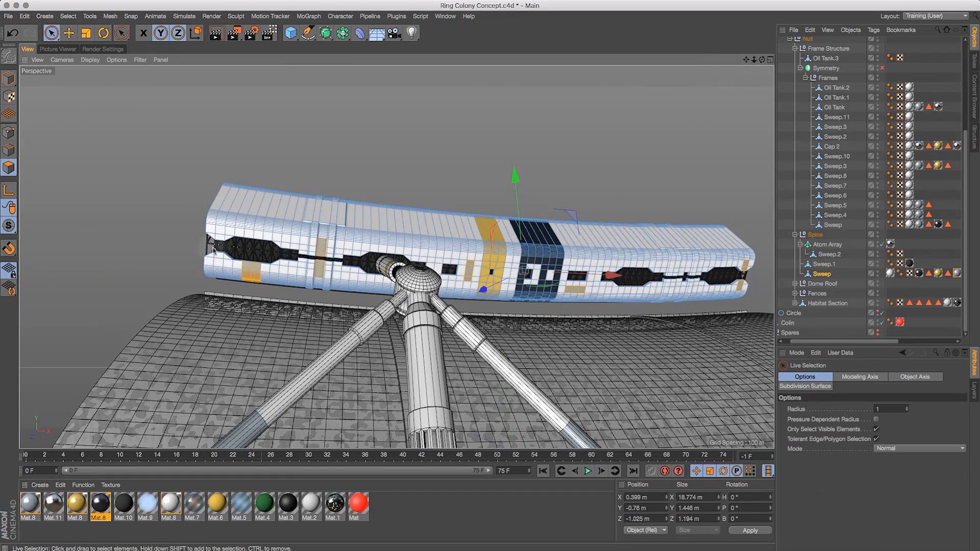
key(super+z)
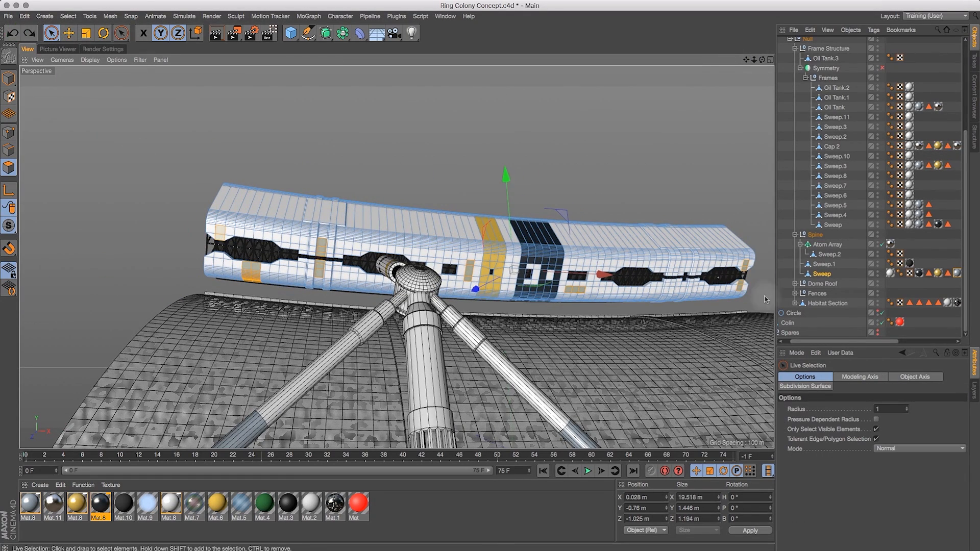
shift+click(219, 256)
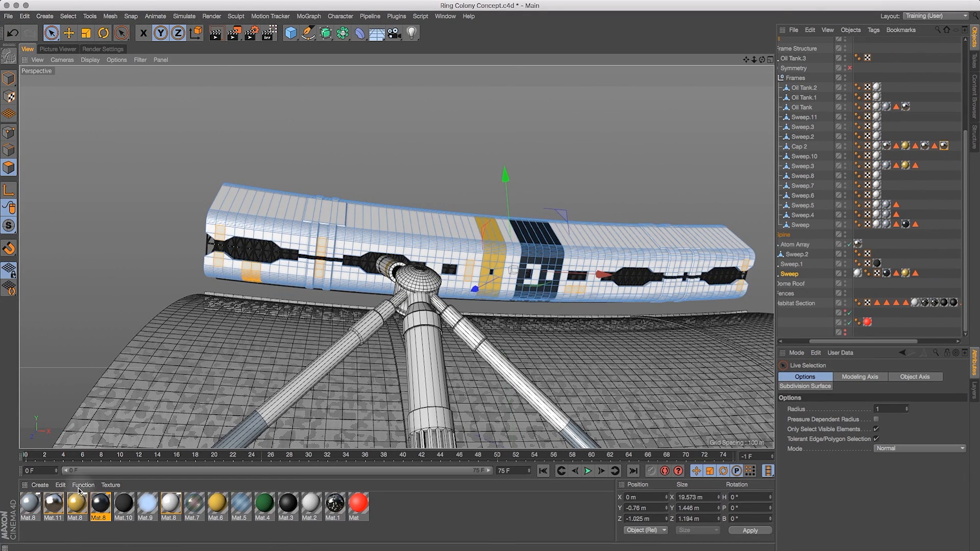
drag(30, 503, 250, 272)
Loop-select the thin bands around the strut's joint sphere, Oil Tank, and apply Mat.11 to them
drag(761, 60, 669, 28)
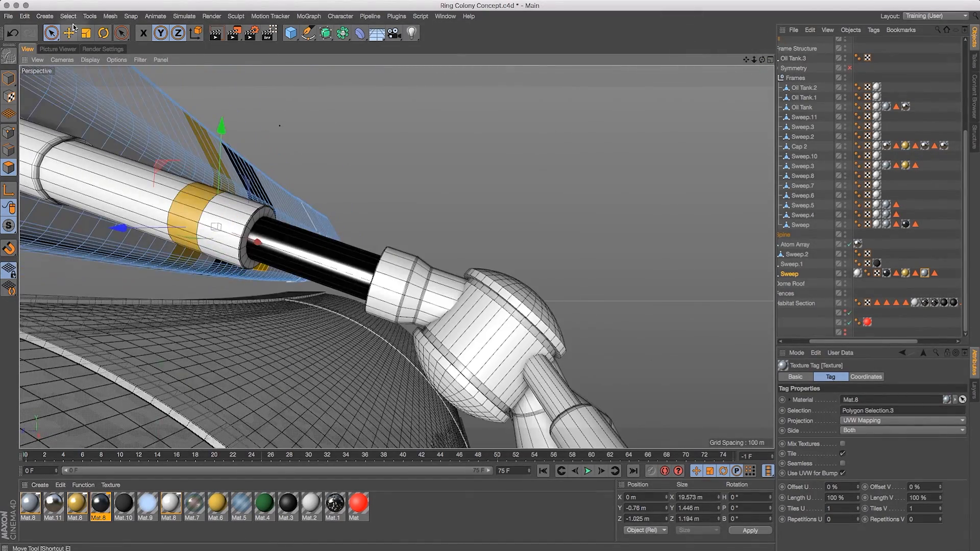
click(69, 32)
click(8, 78)
click(489, 346)
mouse_move(406, 386)
click(443, 430)
drag(53, 504, 529, 340)
drag(761, 59, 811, 57)
key(1)
drag(671, 265, 626, 94)
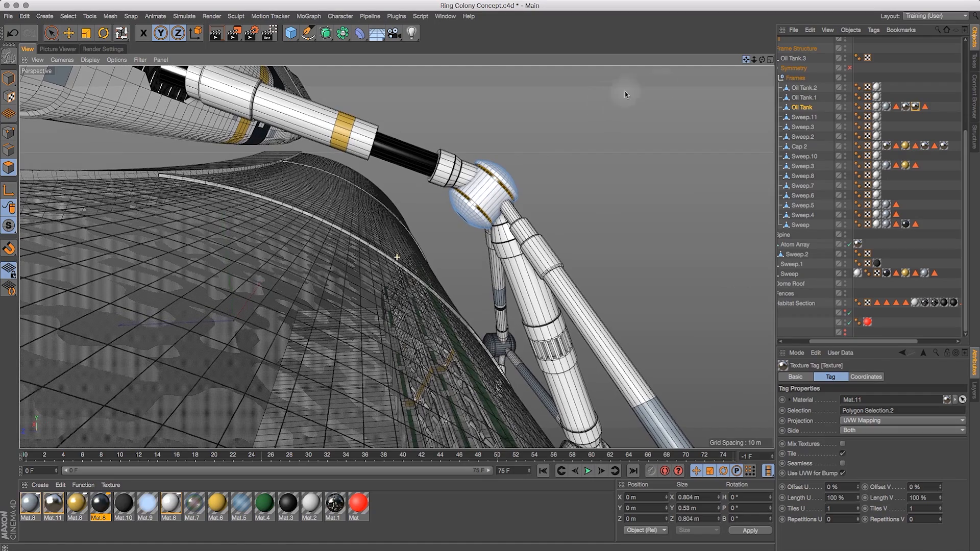
drag(755, 59, 697, 46)
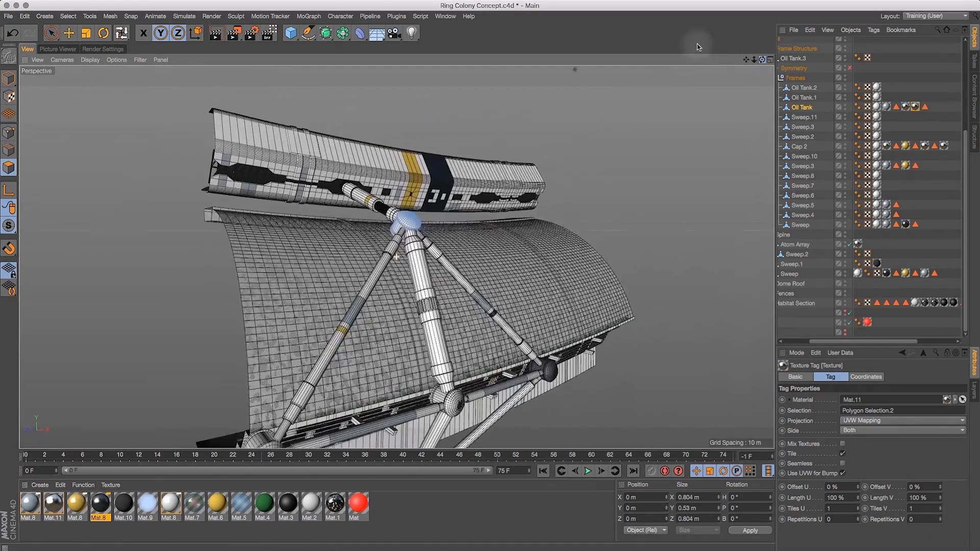
drag(788, 29, 705, 60)
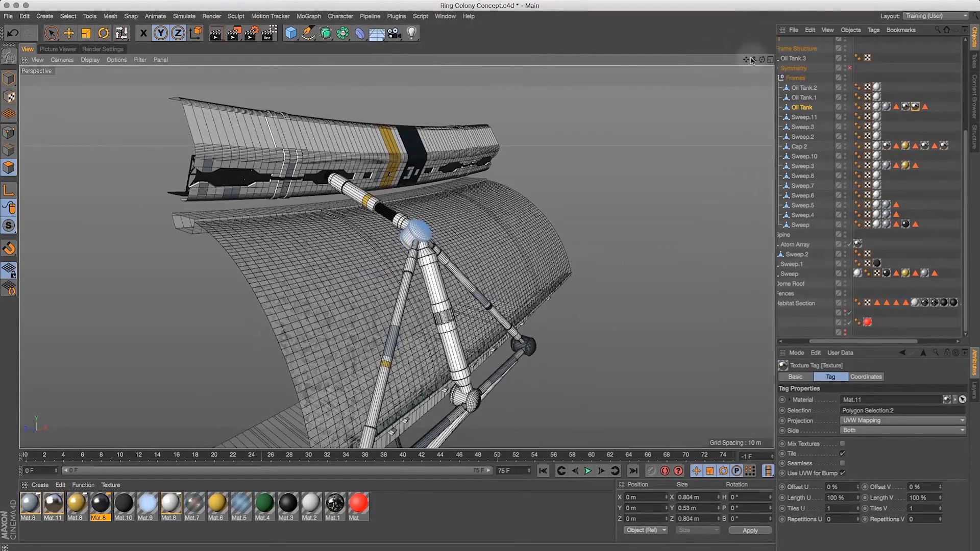
Select the Roof Struts object and expand its parent Dome Roof group in the object hierarchy
drag(759, 64, 681, 148)
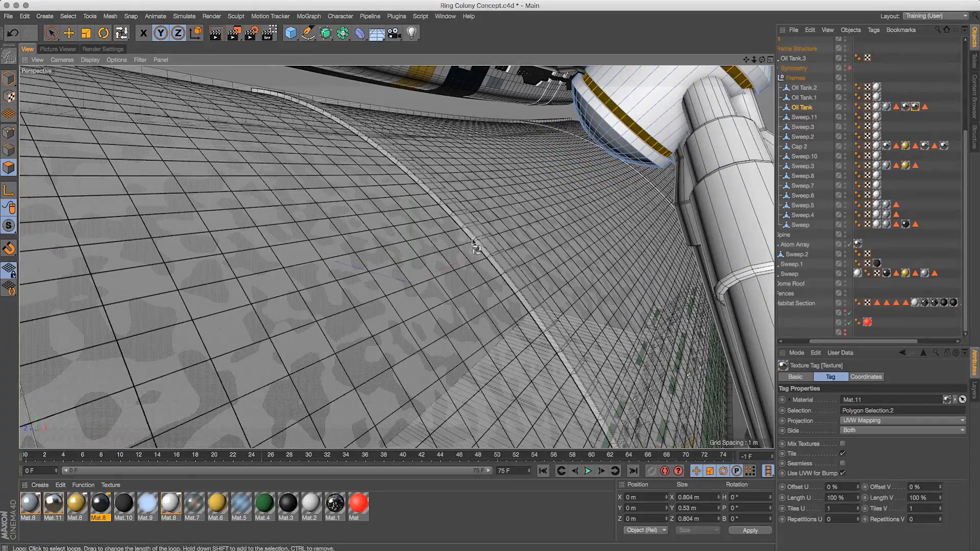
drag(762, 61, 835, 45)
mouse_move(746, 58)
mouse_down()
mouse_move(780, 78)
mouse_move(750, 63)
mouse_up()
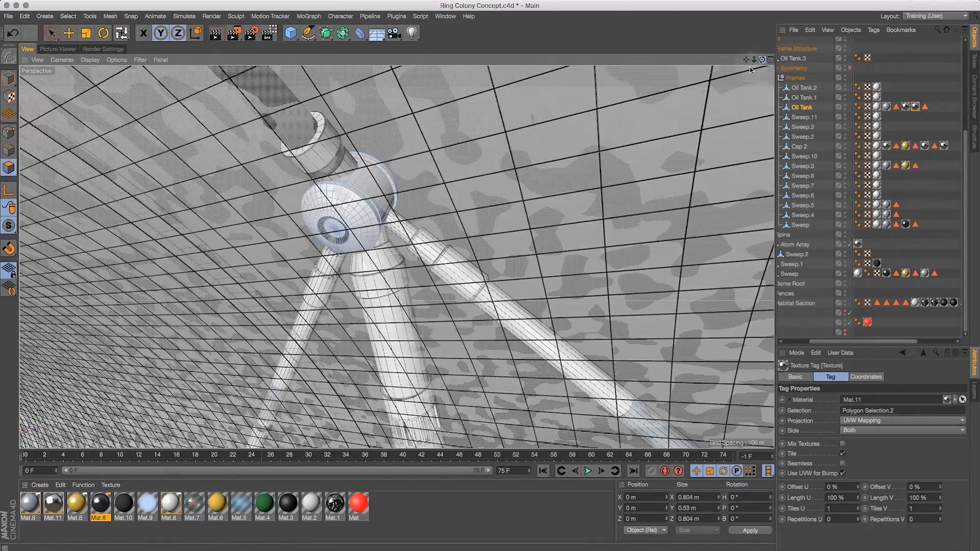
drag(747, 61, 761, 118)
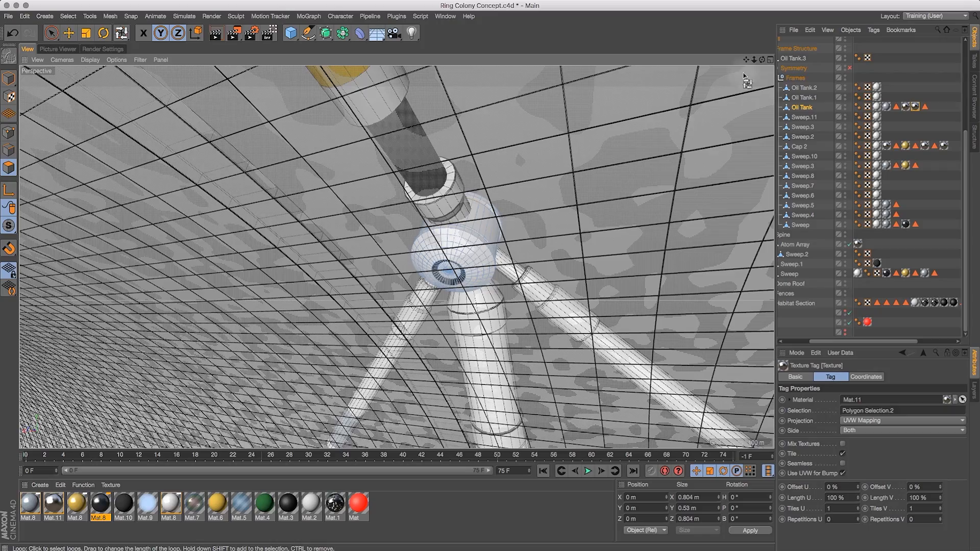
drag(764, 61, 550, 143)
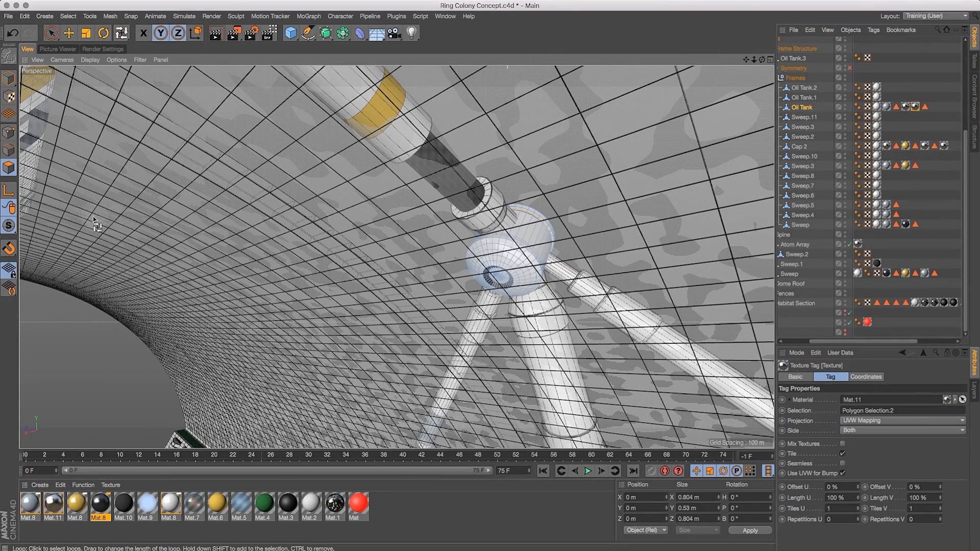
click(65, 33)
click(8, 78)
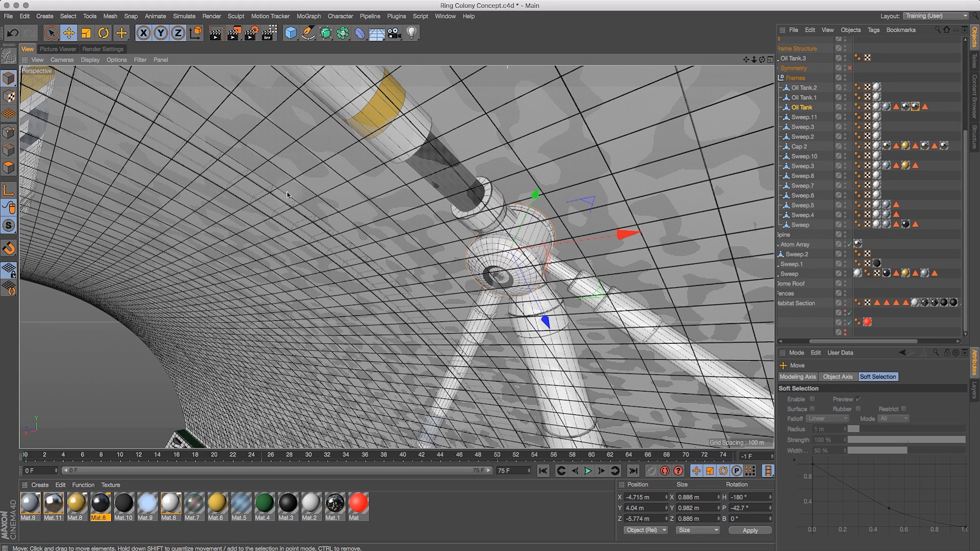
click(264, 209)
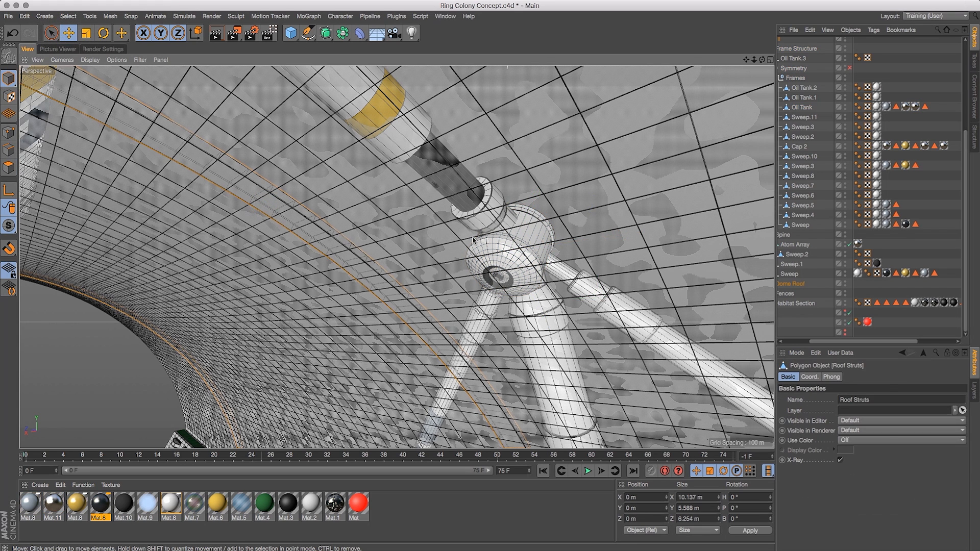
drag(823, 342, 782, 352)
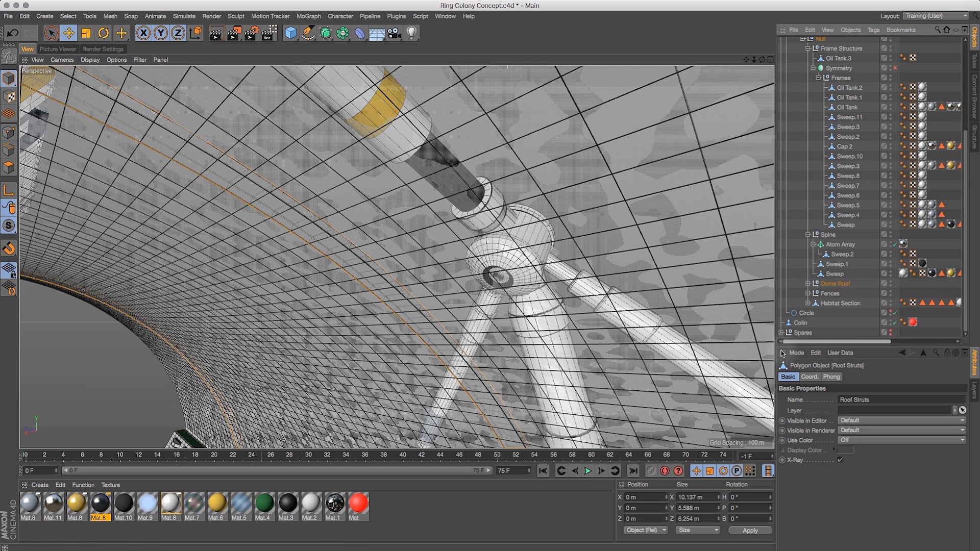
click(808, 283)
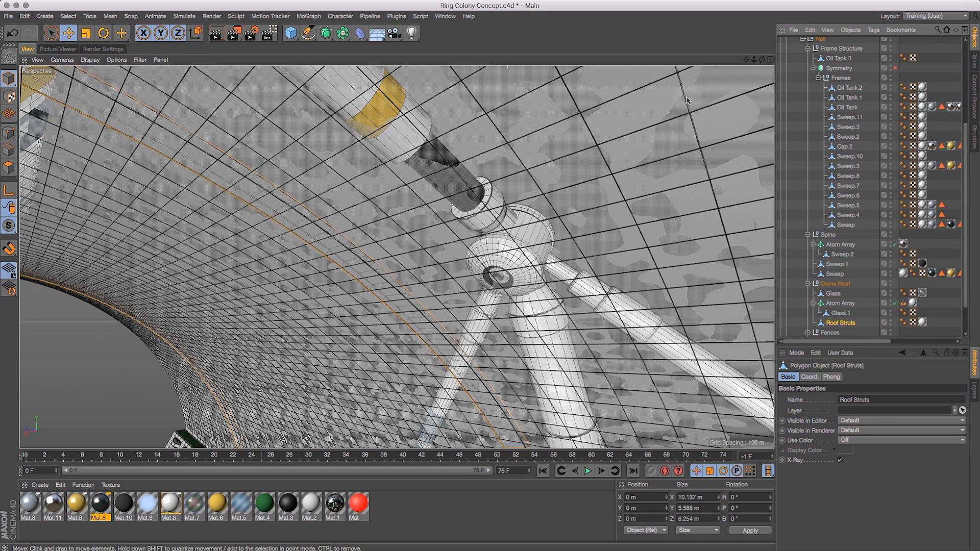
Add two evenly spaced loop cuts along the length of the broad face of Roof Struts
click(9, 167)
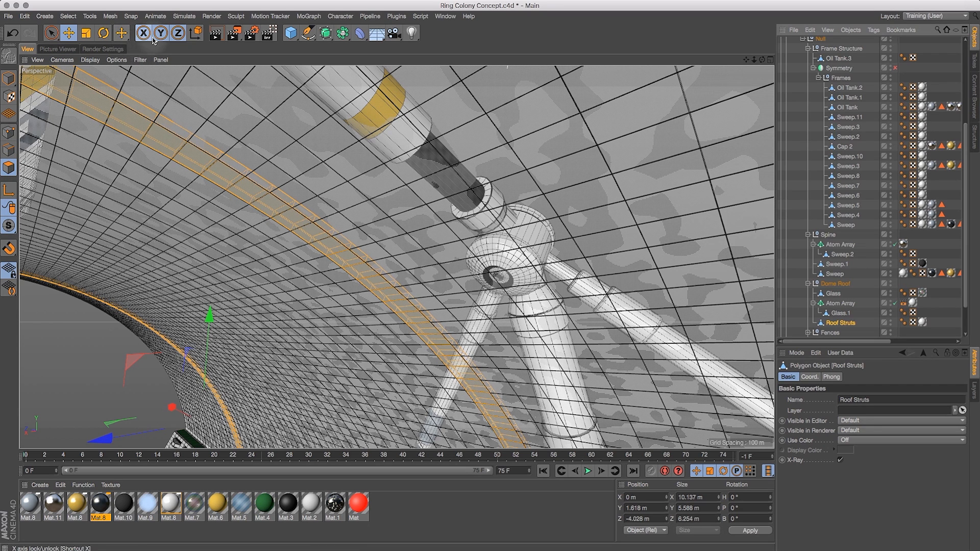
drag(126, 34, 156, 168)
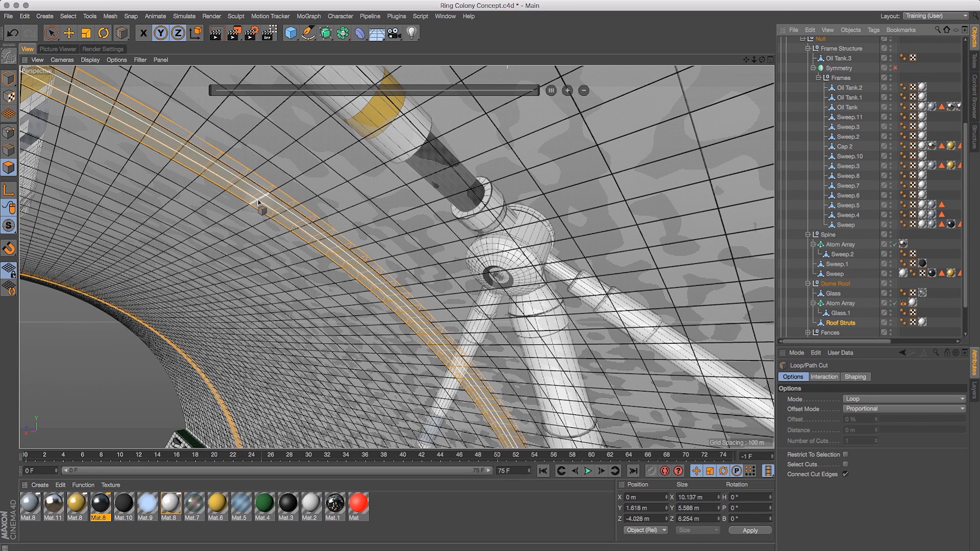
click(258, 202)
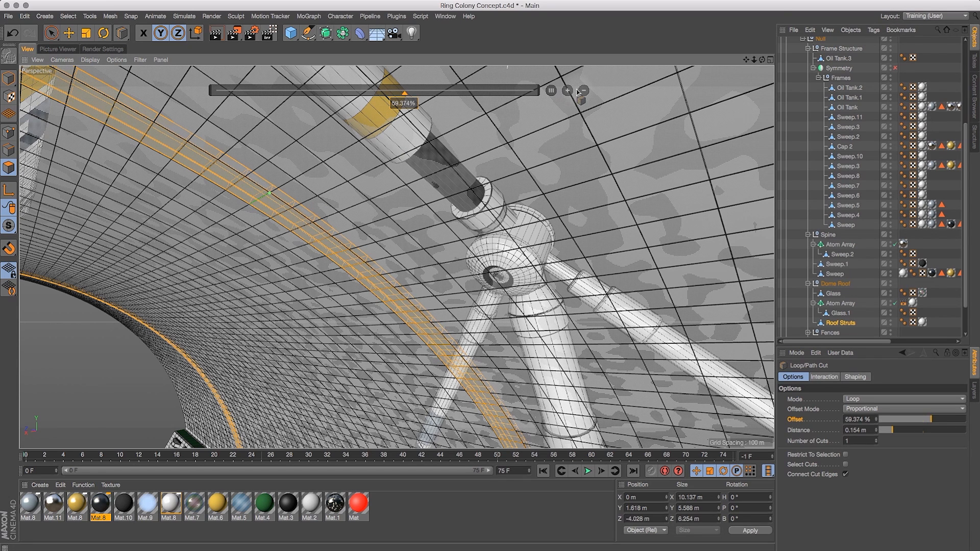
drag(761, 60, 745, 91)
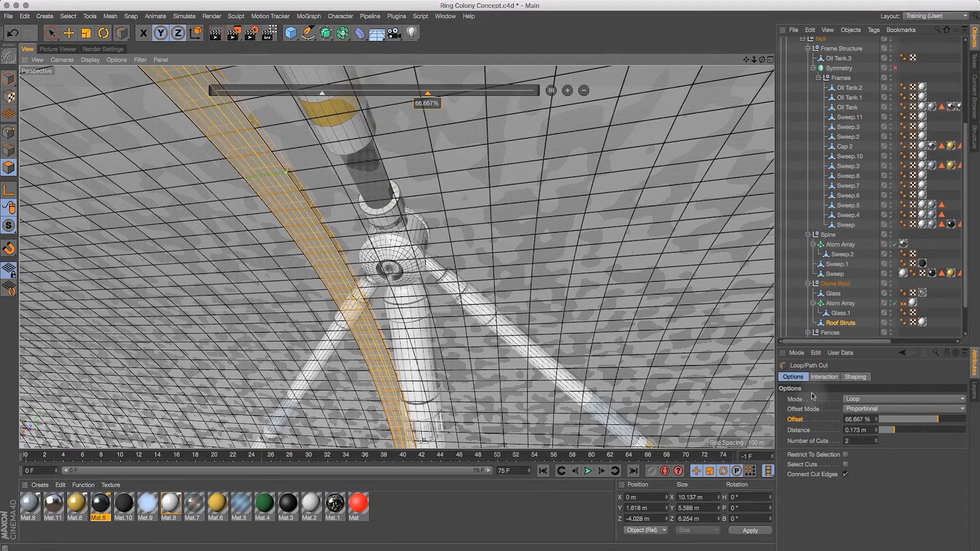
Turn off X-Ray for Roof Struts and loop-select the middle strip of polygons between the two new cuts
click(837, 323)
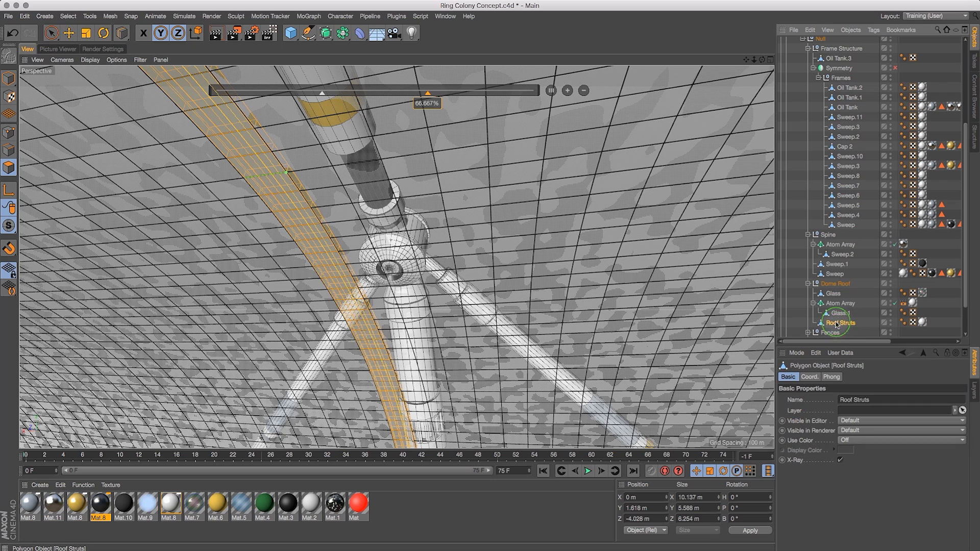
click(840, 460)
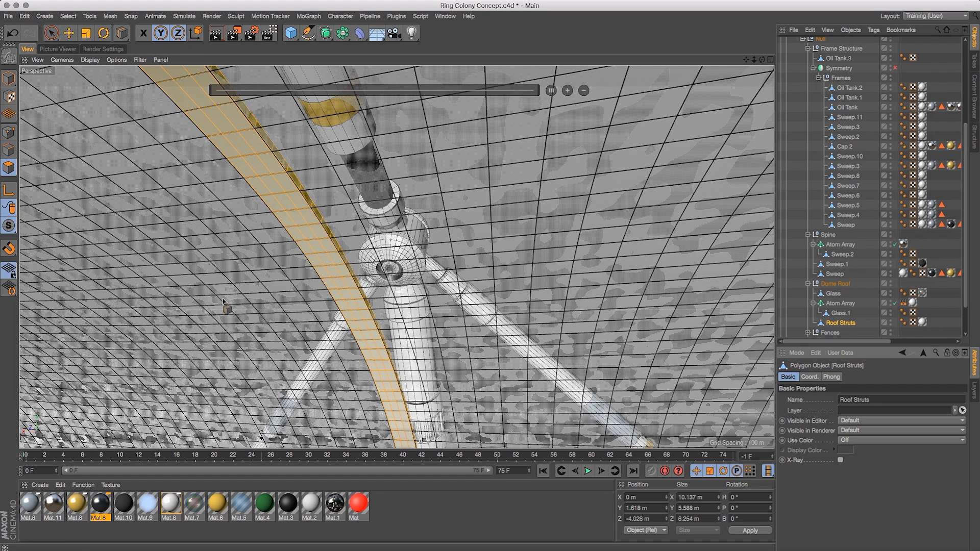
key(v)
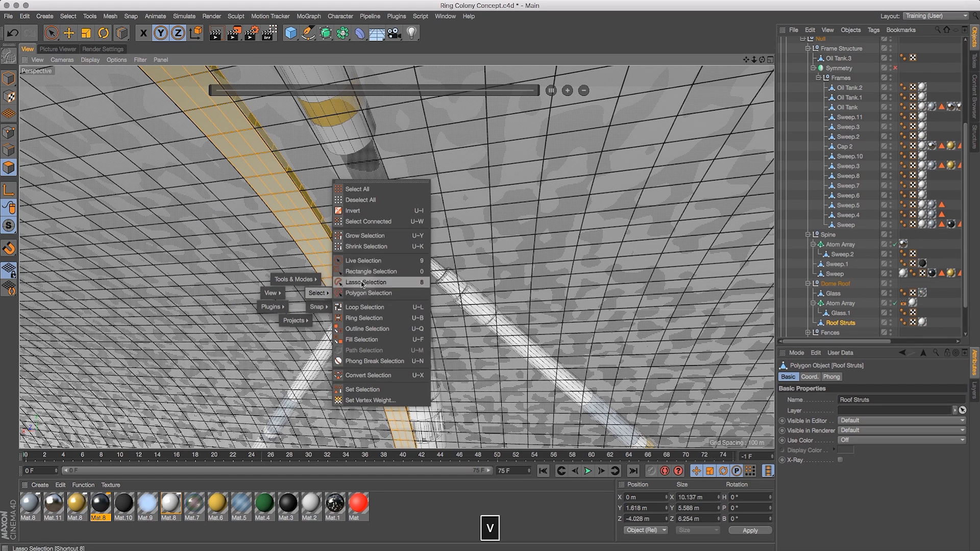
click(360, 279)
click(307, 243)
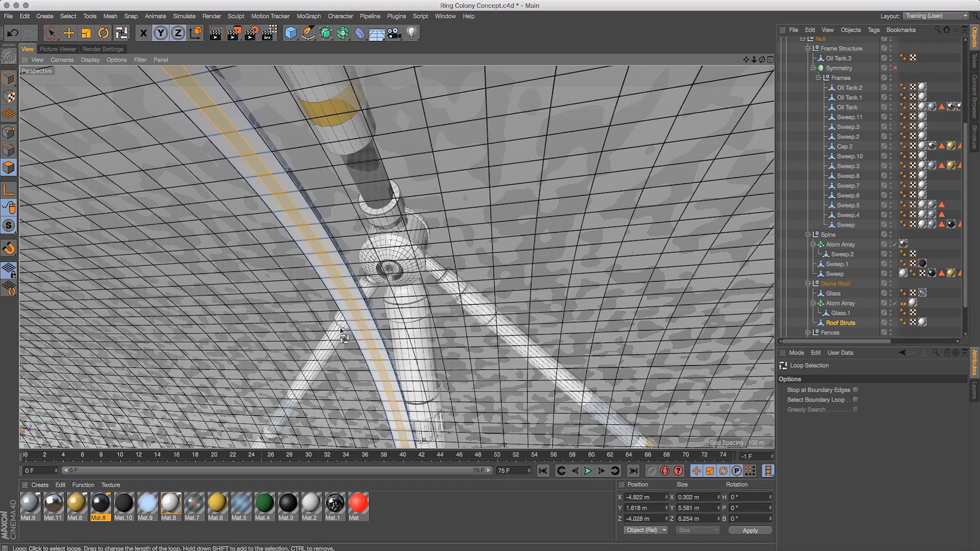
Try to bevel the selected middle strip of Roof Struts inward by about 0.016 m
mouse_move(762, 59)
mouse_down()
mouse_move(737, 54)
mouse_move(717, 72)
mouse_move(727, 169)
mouse_move(742, 49)
mouse_move(750, 60)
mouse_up()
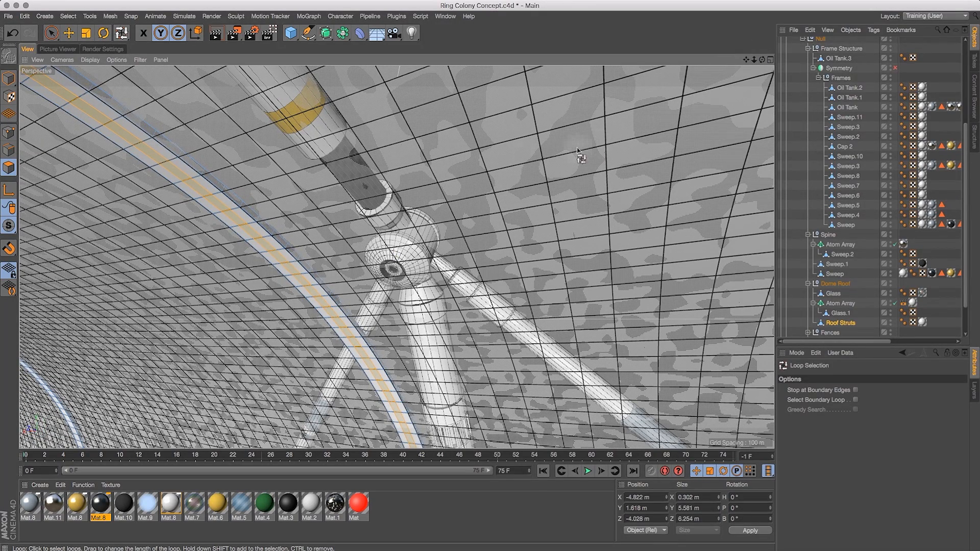
click(121, 33)
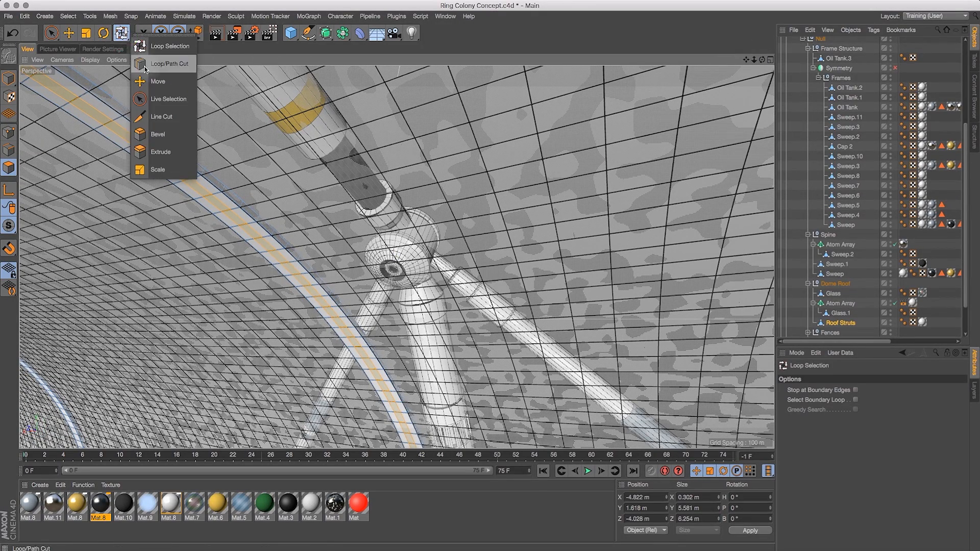
click(158, 133)
drag(310, 208, 289, 236)
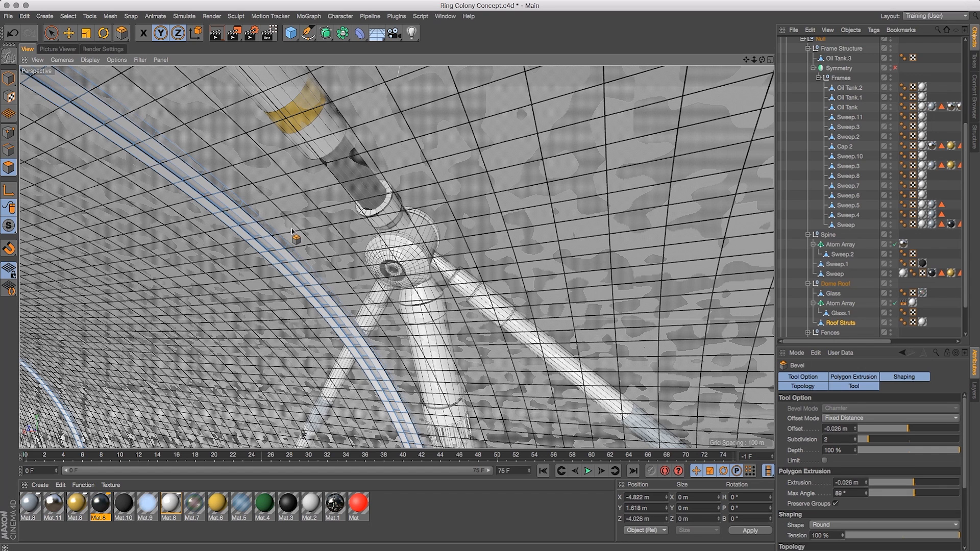
mouse_move(292, 229)
mouse_down()
mouse_move(319, 211)
mouse_move(299, 226)
mouse_up()
drag(753, 59, 834, 41)
drag(761, 59, 751, 77)
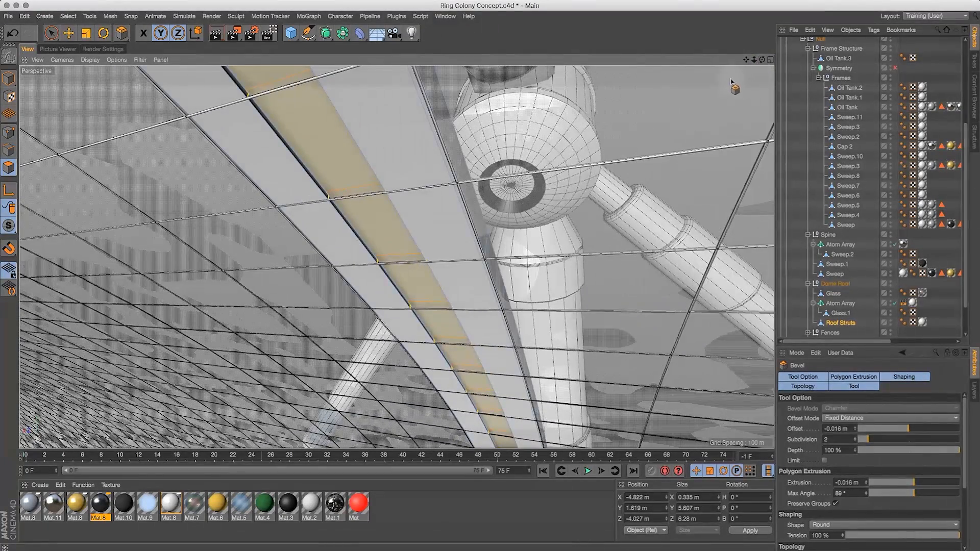
key(super+z)
Extrude the selected middle strip of Roof Struts inward by about 0.018 m to form a recessed channel
key(d)
drag(279, 295, 176, 376)
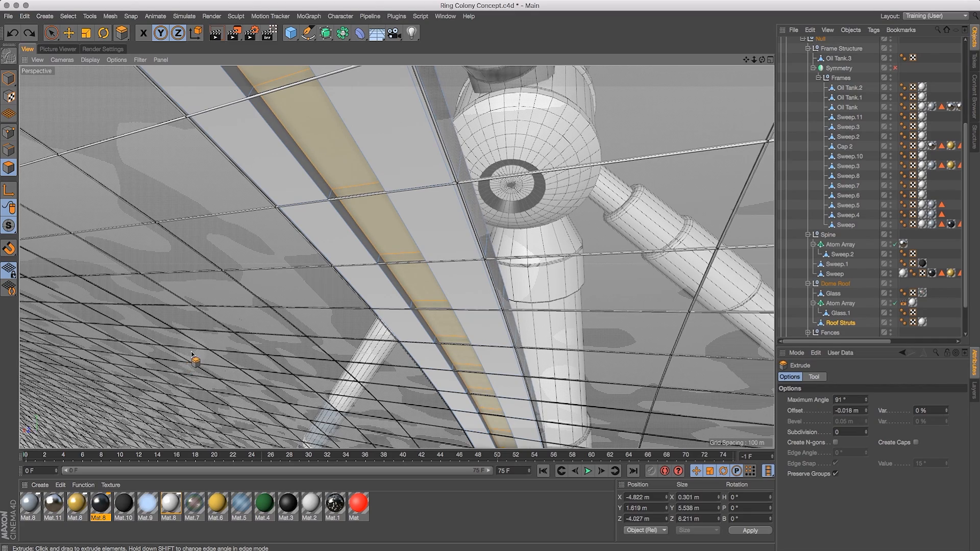
drag(753, 60, 676, 87)
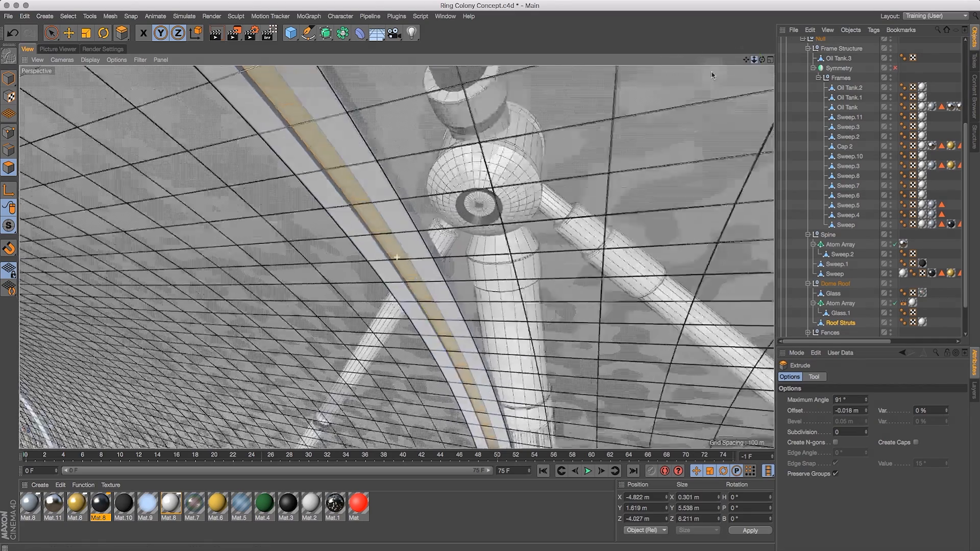
drag(762, 60, 806, 54)
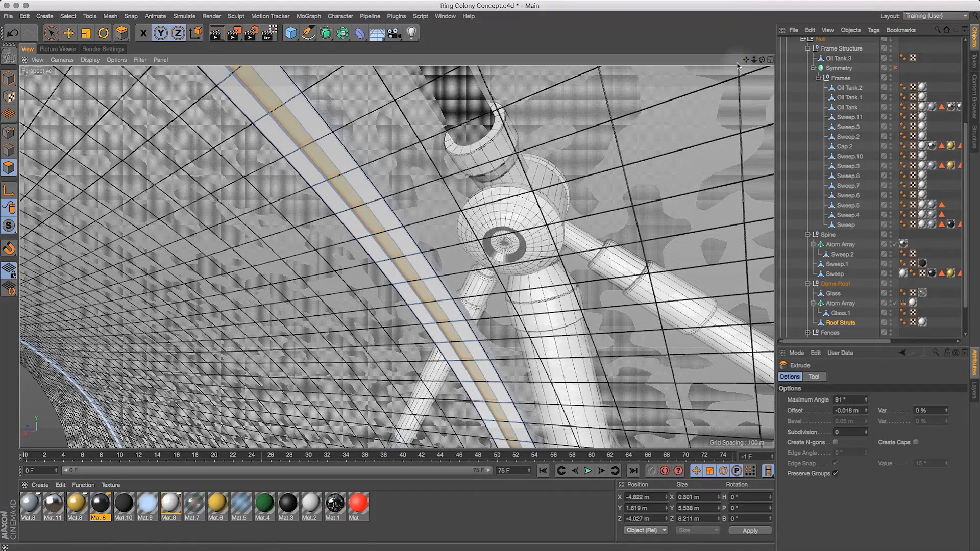
Turn off Preserve Groups and inner-extrude each recessed polygon of the strip individually by about 0.012 m
key(i)
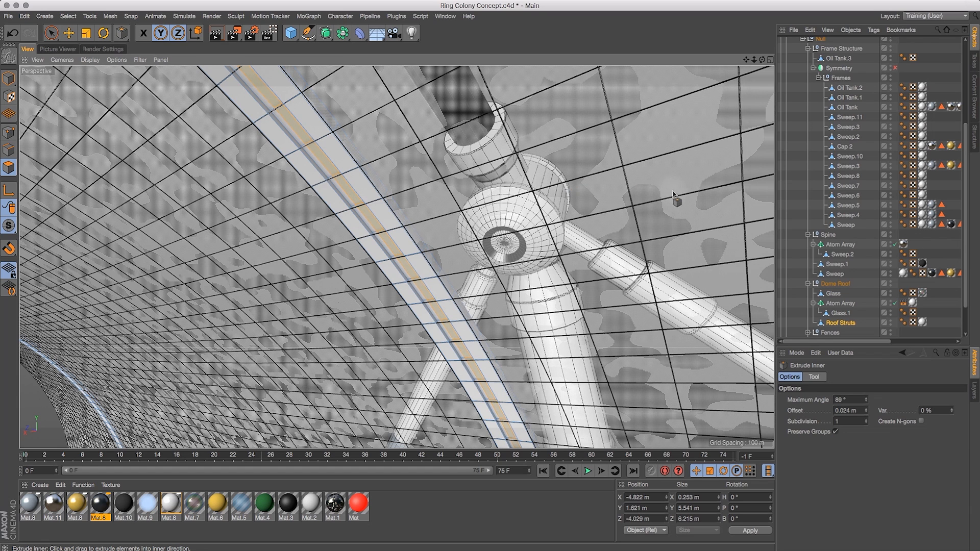
key(super+z)
click(835, 432)
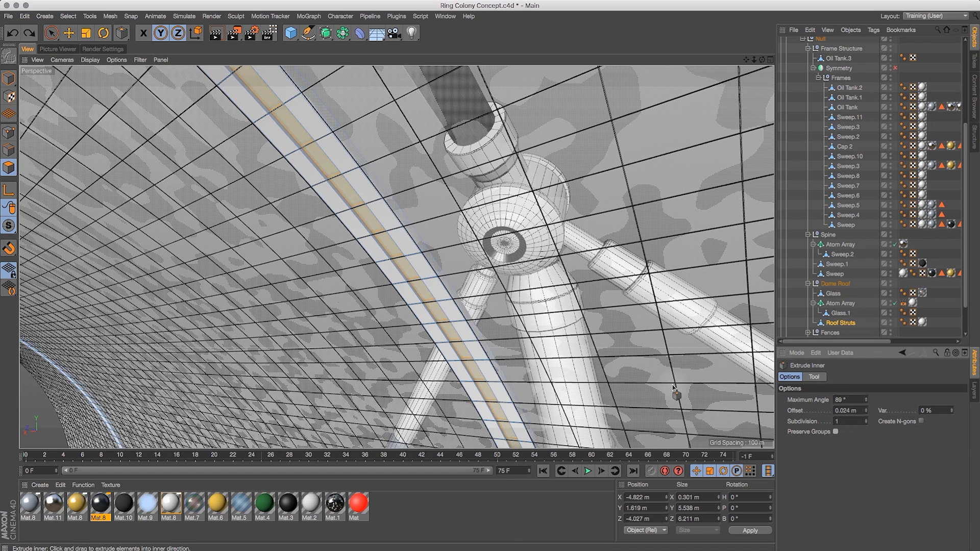
drag(612, 206, 605, 215)
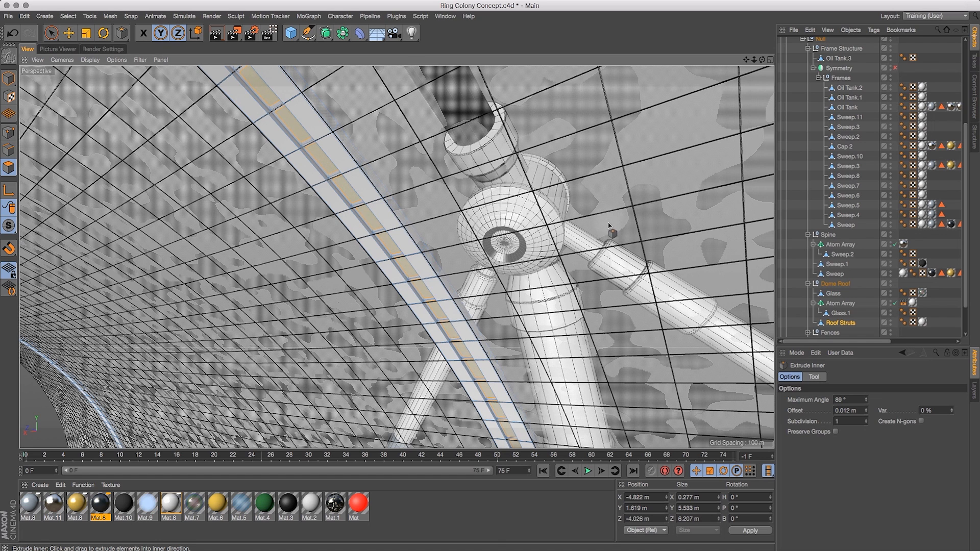
Extrude the inset polygons outward by about 0.031 m to form a row of raised blocks in the channel
key(d)
drag(585, 251, 610, 246)
drag(760, 64, 831, 78)
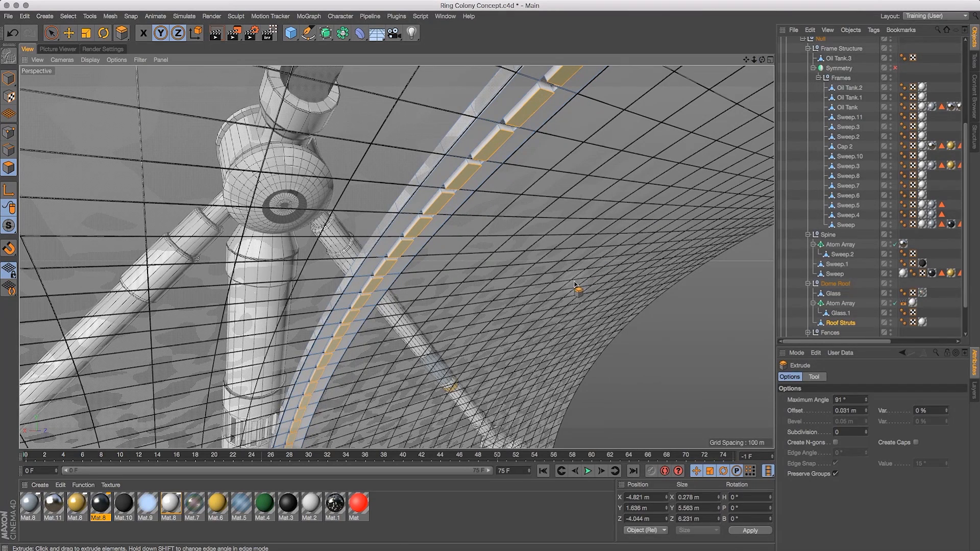
Bevel the outer faces of the raised blocks by about 1 cm with the subdivision set to 0
click(122, 34)
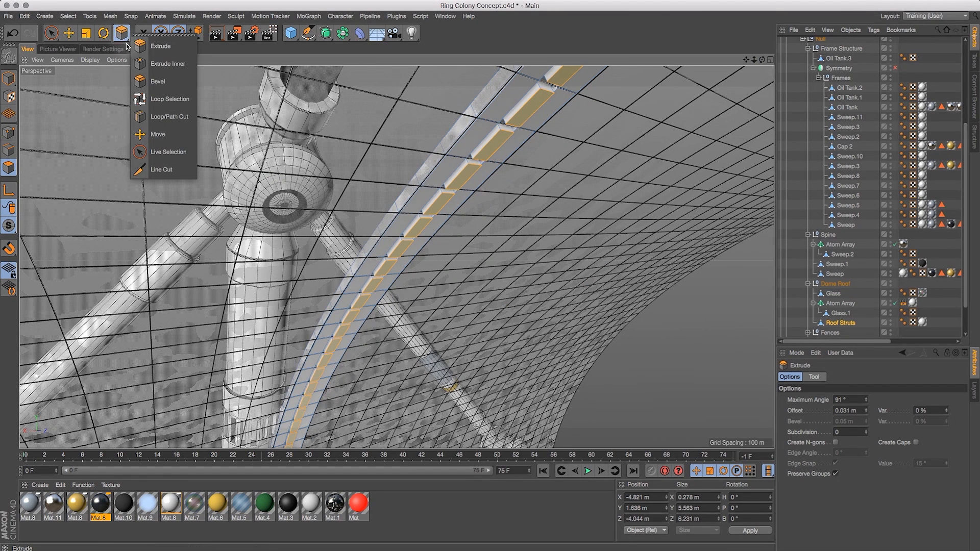
click(159, 81)
drag(563, 187, 568, 189)
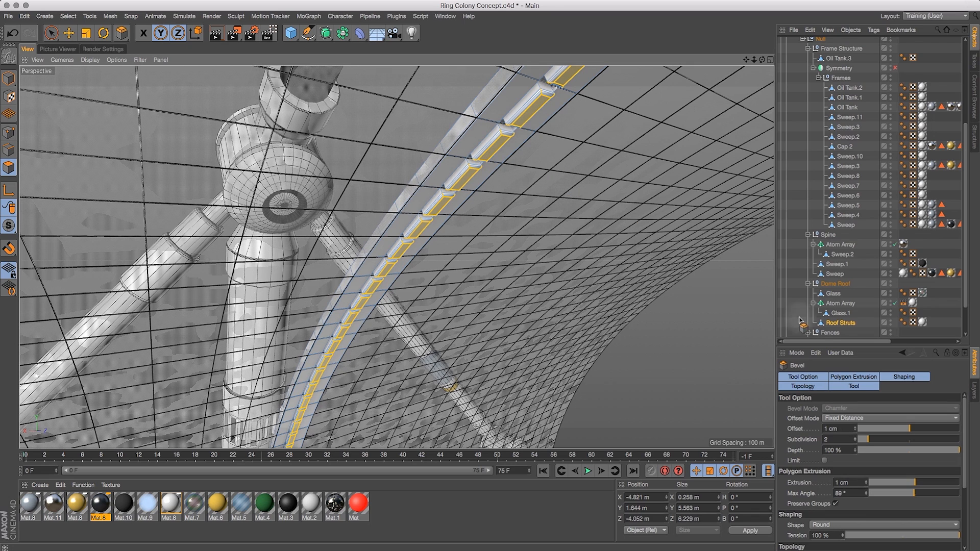
click(839, 440)
text(0)
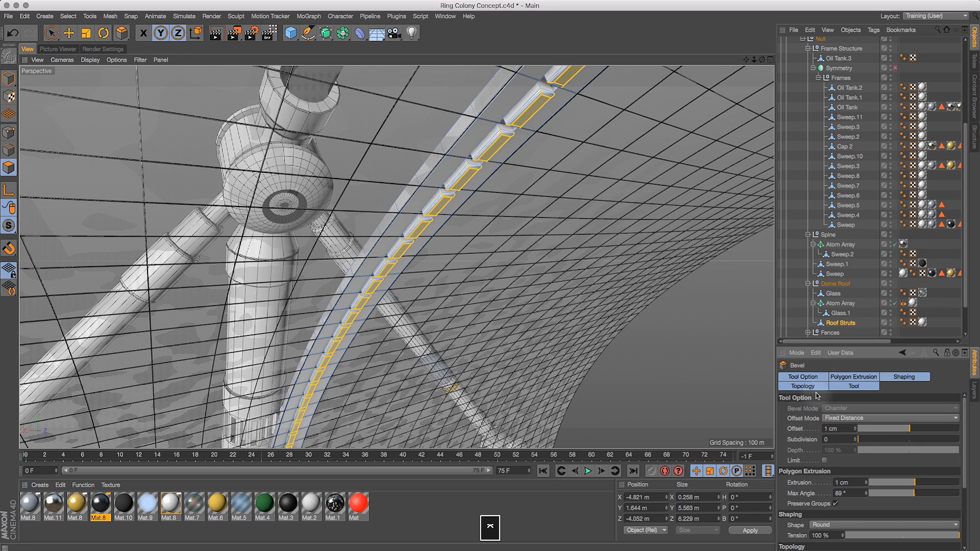
key(Return)
Try a bevel offset of 0.3 cm on the raised blocks and settle on 0.2 cm
drag(754, 60, 762, 65)
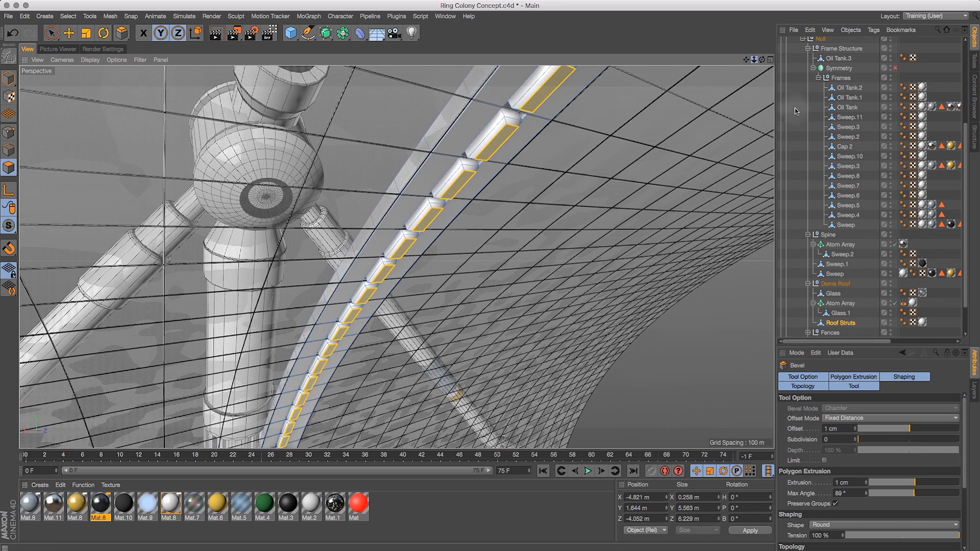
click(839, 429)
text(0.3)
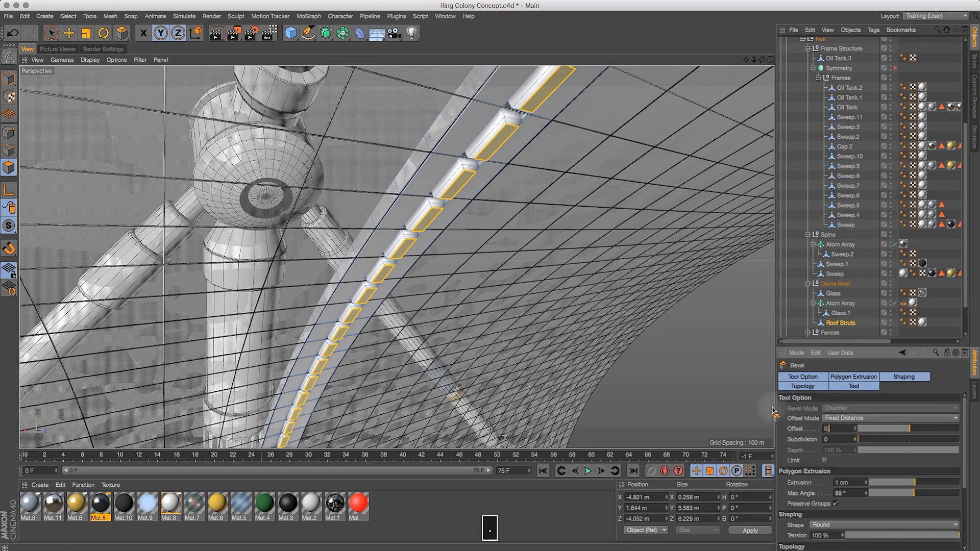
key(Return)
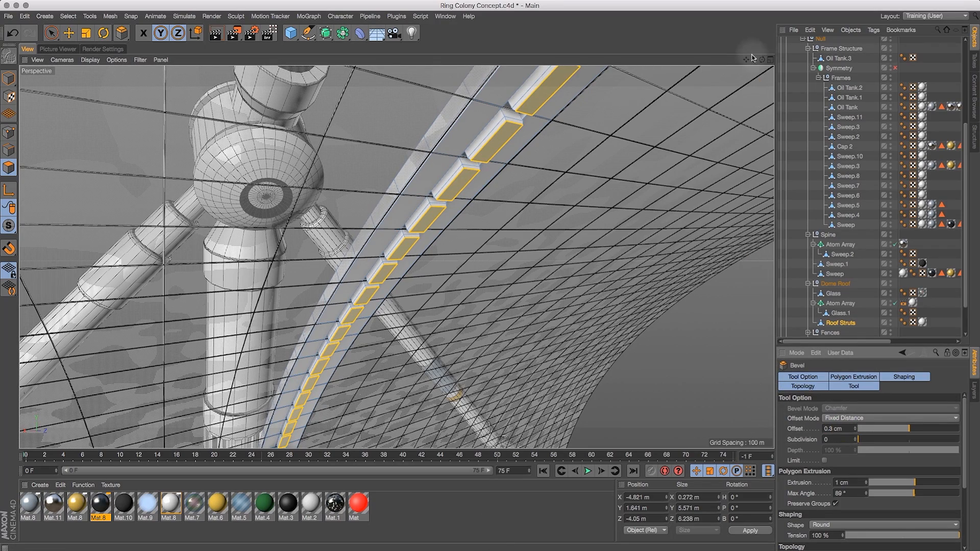
drag(755, 60, 799, 56)
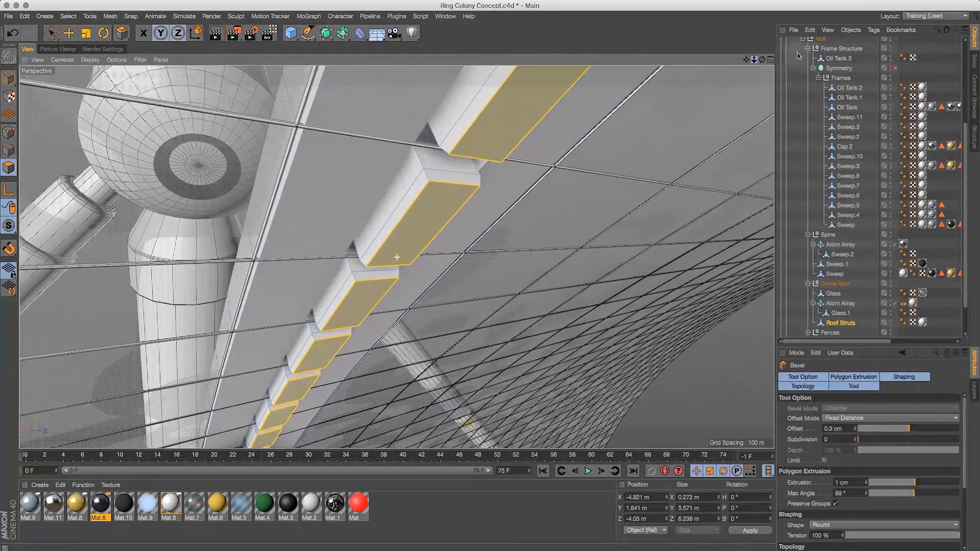
double_click(837, 428)
text(0.)
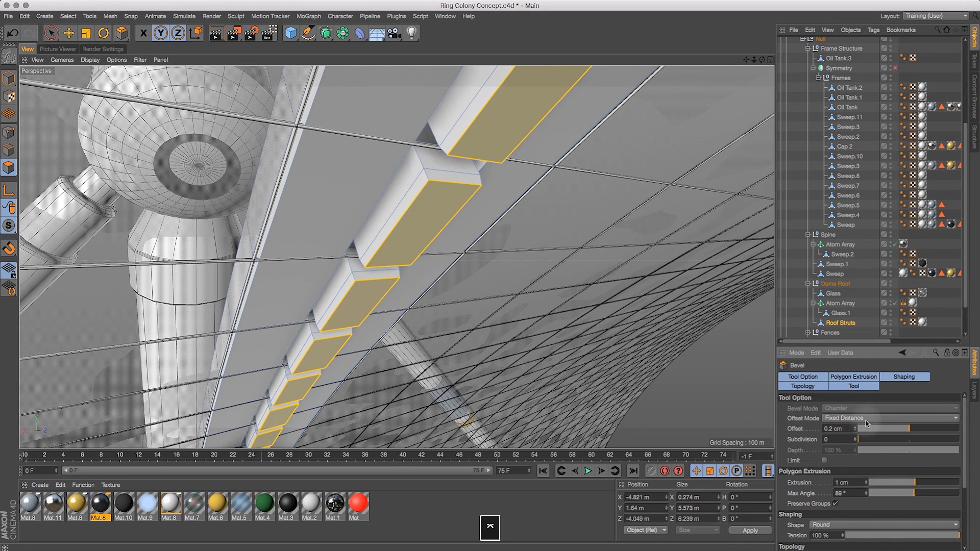
Try a Proportional bevel offset of 3 % on the raised blocks, then undo the bevel attempts
click(861, 419)
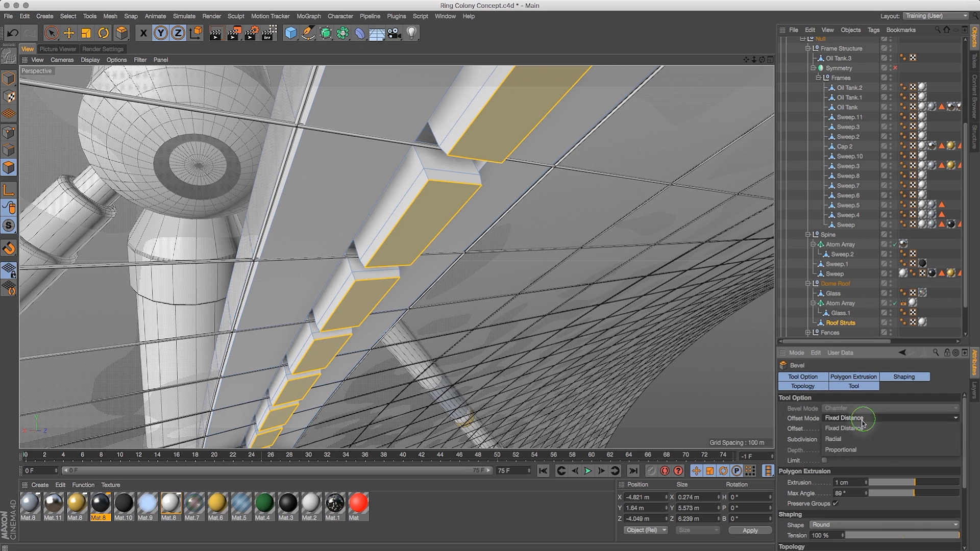
click(856, 449)
drag(877, 434, 906, 419)
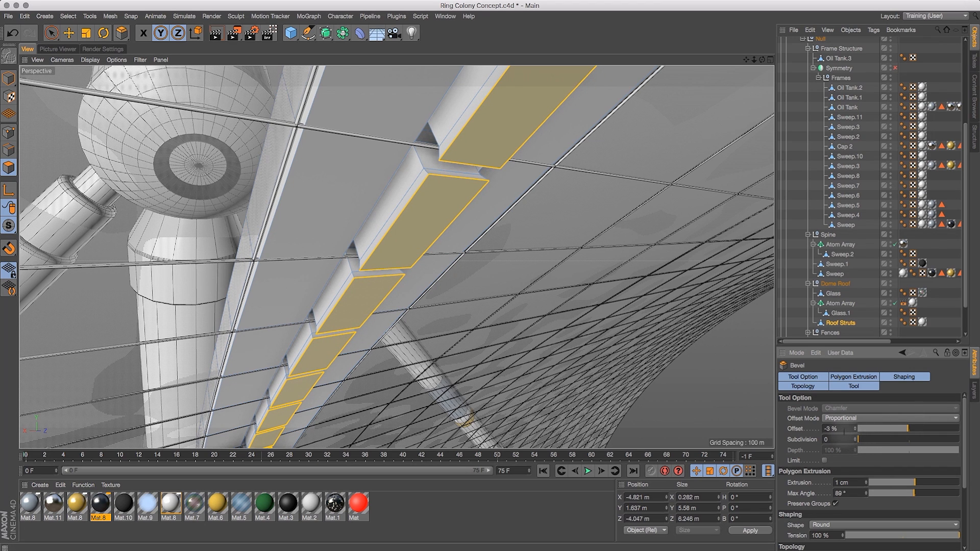
double_click(843, 430)
text(3)
key(Return)
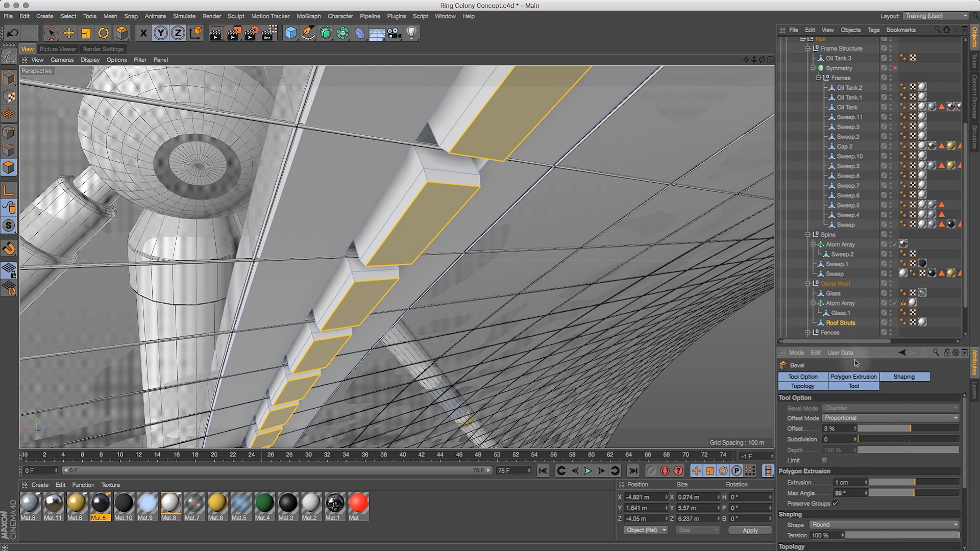
key(super+z)
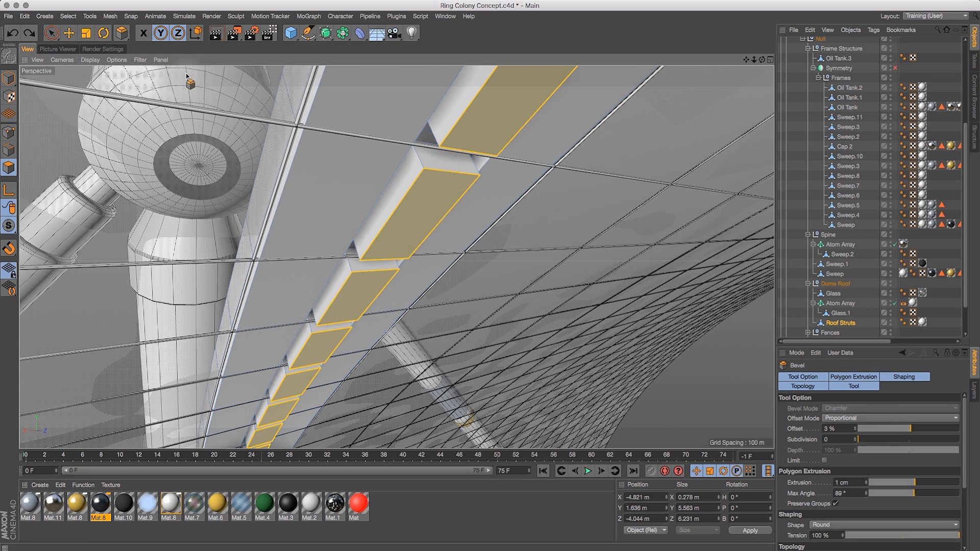
drag(506, 255, 524, 283)
key(super+z)
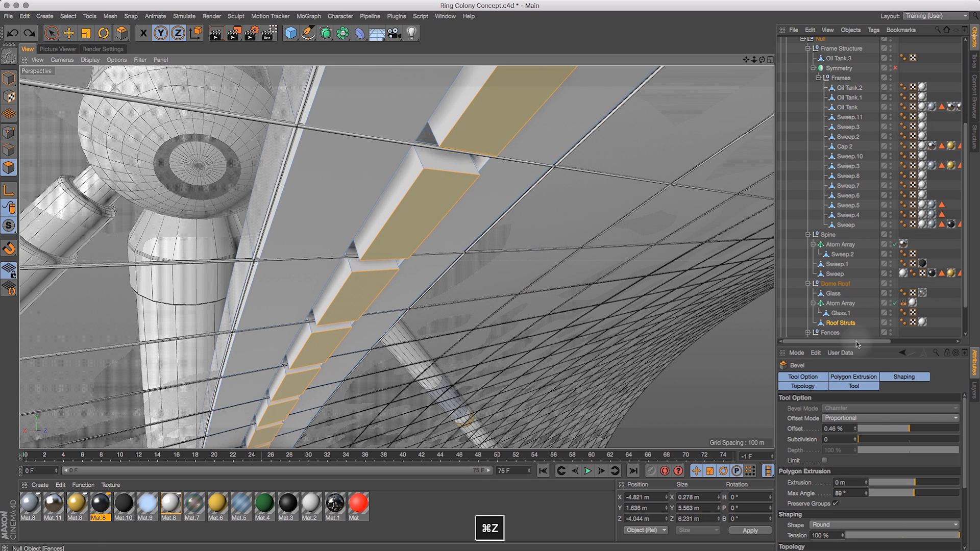
Switch the bevel to Fixed Distance, try an offset of about 0.18 cm on the blocks' outer faces and undo it
click(867, 418)
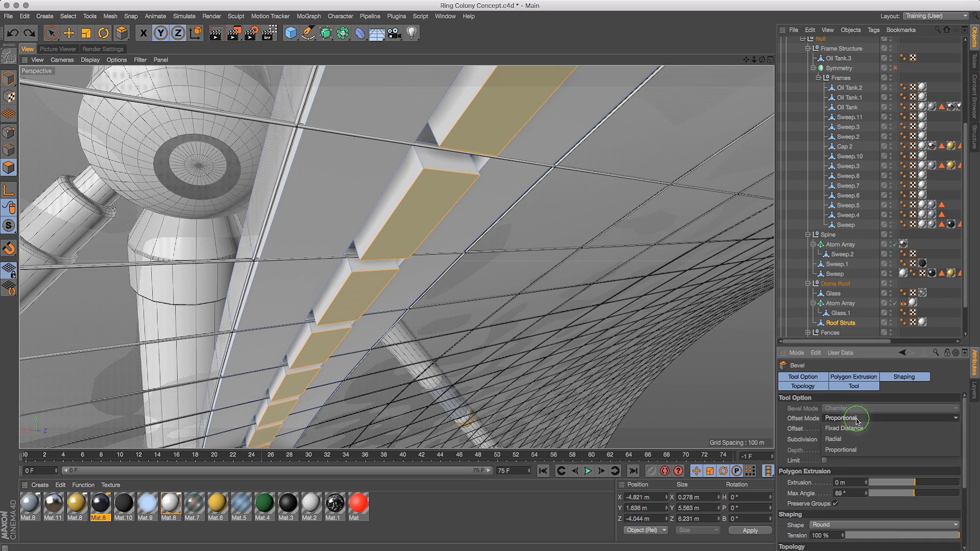
click(860, 428)
mouse_move(479, 267)
mouse_down()
mouse_move(502, 268)
mouse_move(492, 273)
mouse_up()
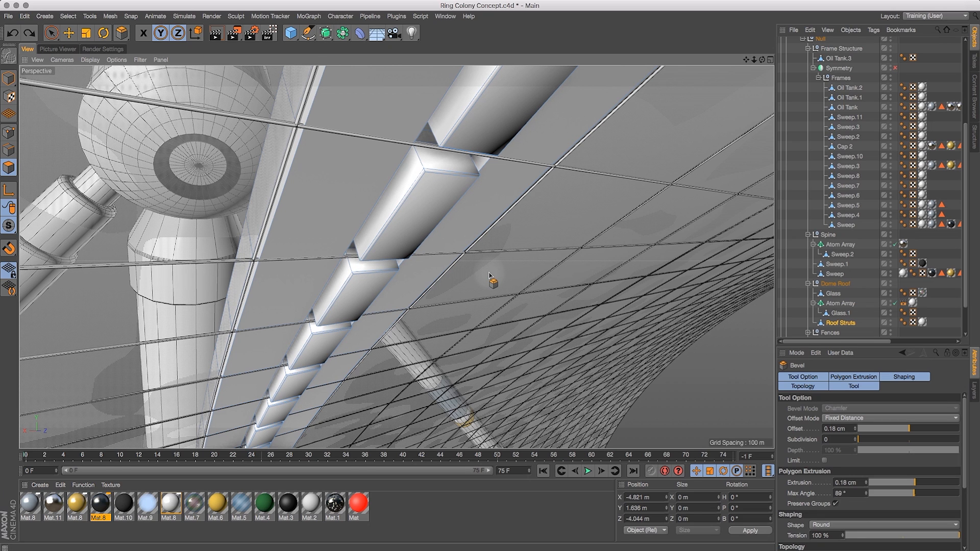
drag(489, 276, 503, 284)
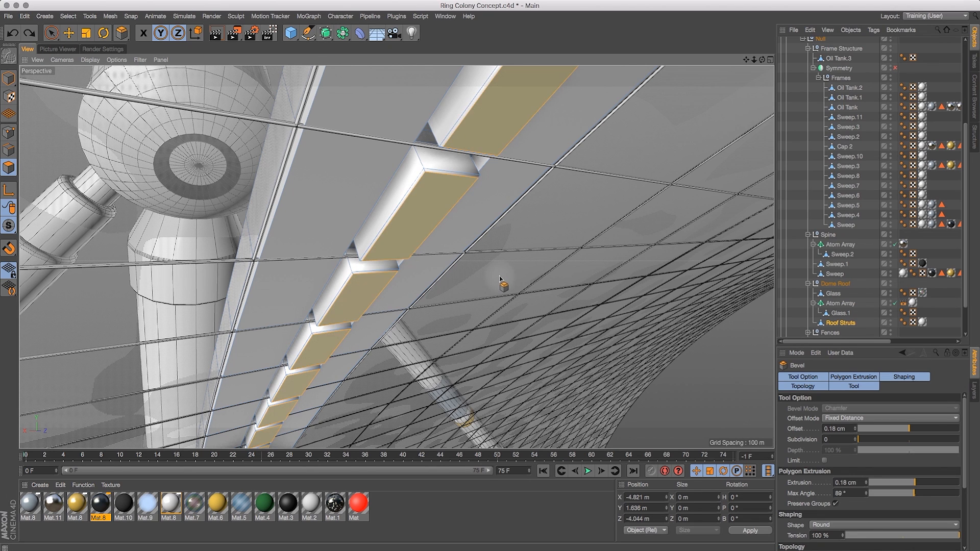
key(super+z)
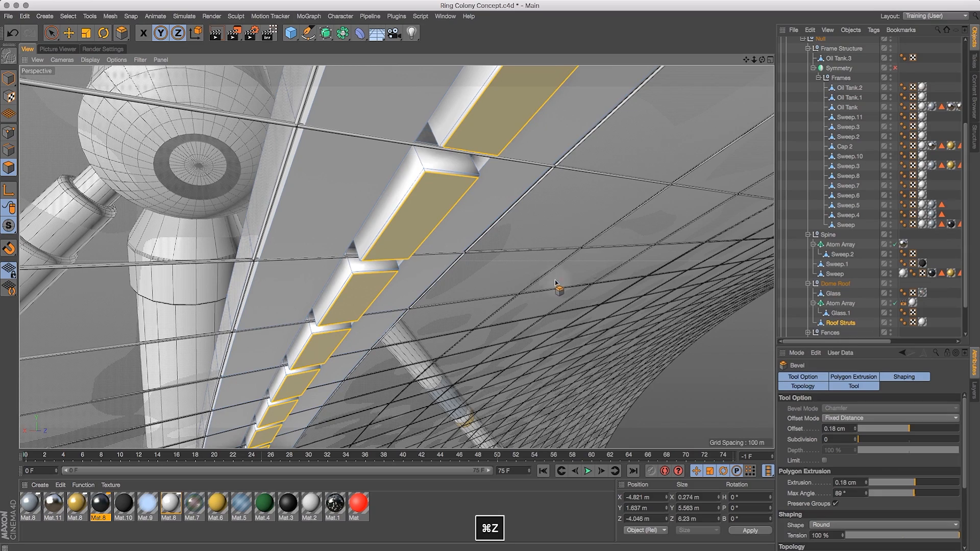
Inner-extrude the blocks' outer faces by about 0.37 cm and extrude the inset faces inward by about 0.023 m
drag(761, 59, 692, 36)
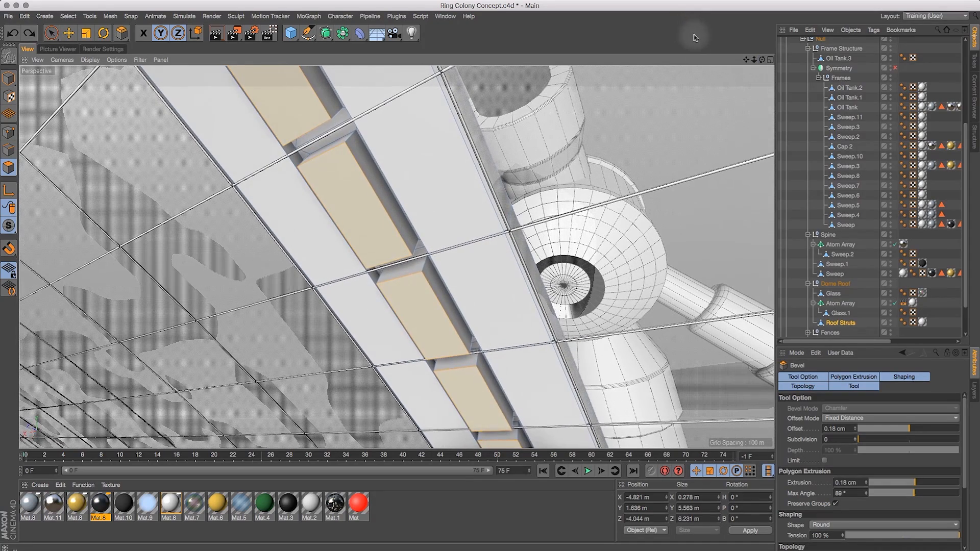
key(i)
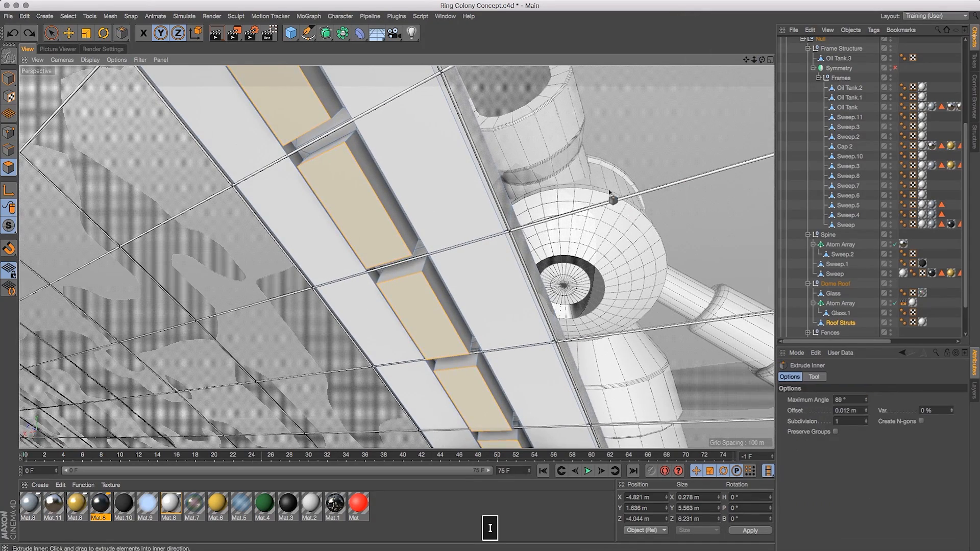
drag(621, 163, 601, 178)
mouse_move(584, 185)
mouse_down()
mouse_move(560, 203)
mouse_move(603, 181)
mouse_up()
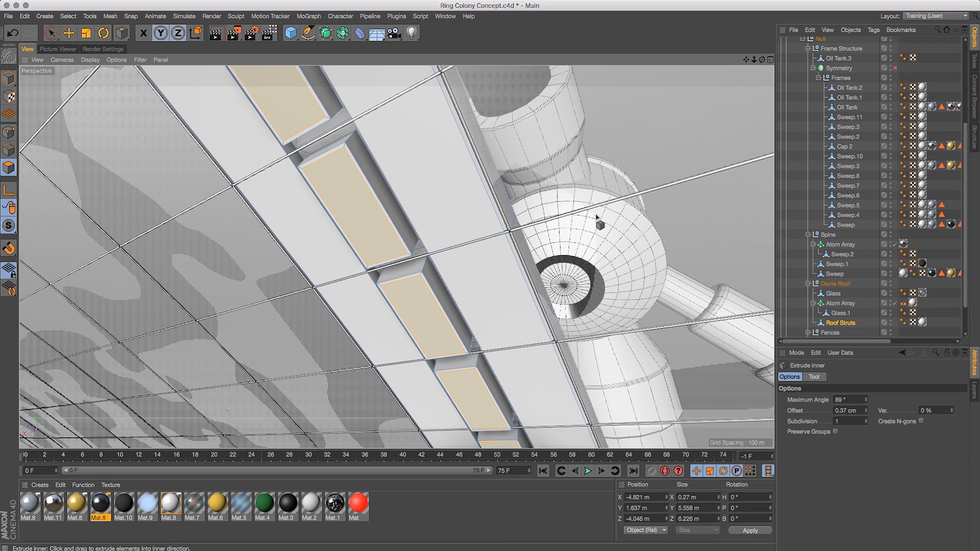
key(d)
drag(618, 216, 509, 287)
Create a new material with pale yellow luminance (H 51°, S 41 %, V 100 %) and turn off its reflectance
click(40, 485)
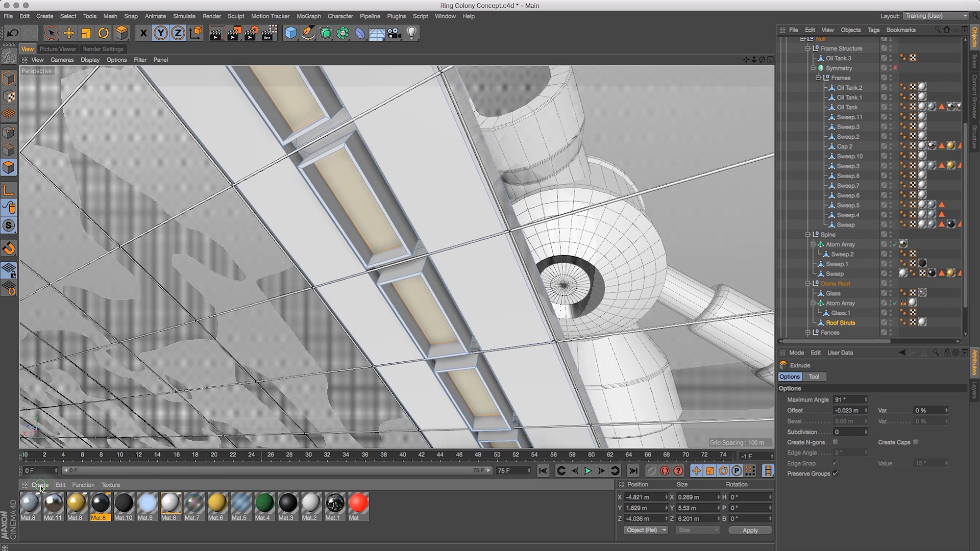
click(66, 396)
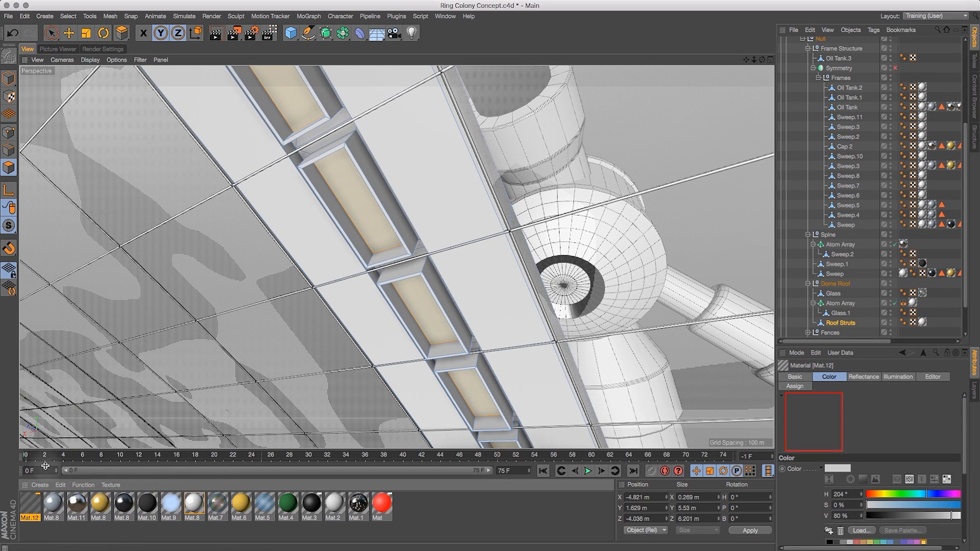
double_click(29, 509)
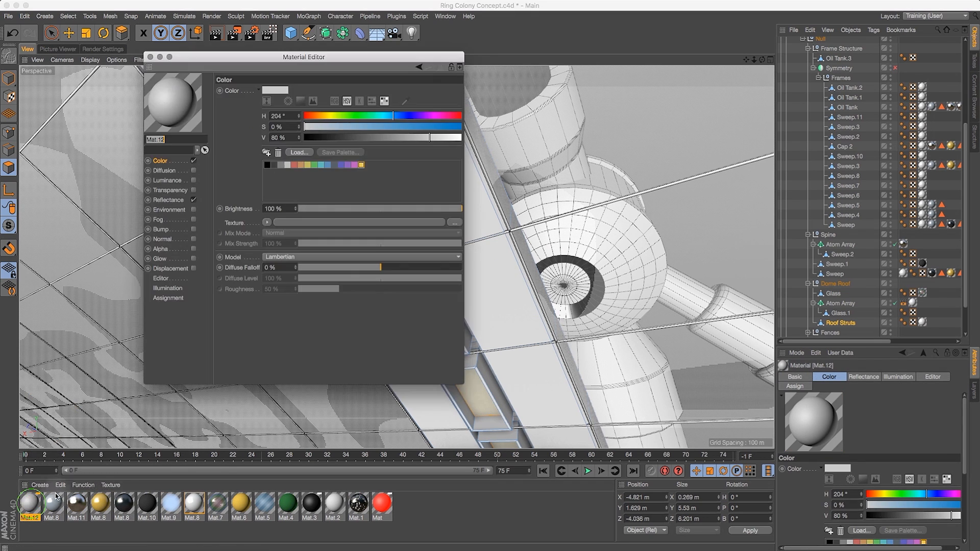
click(193, 180)
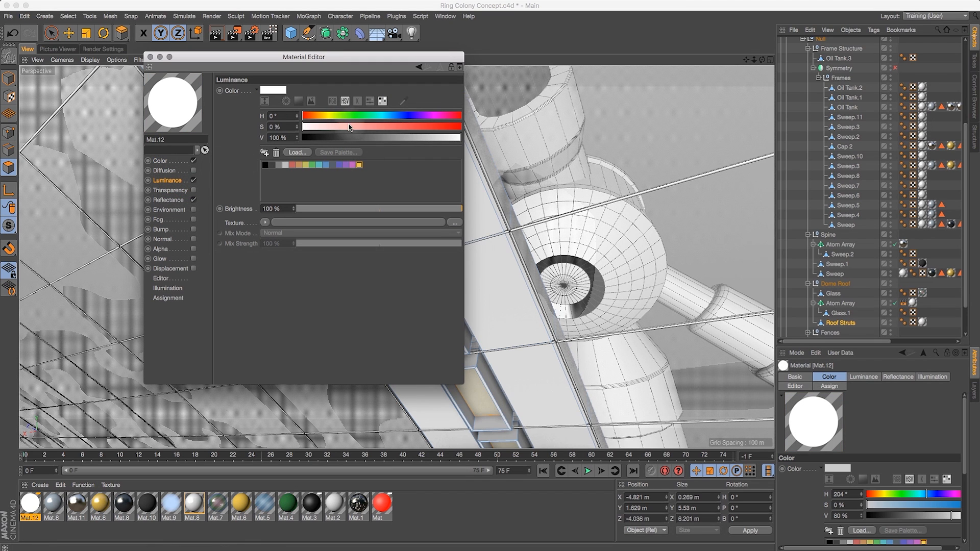
click(322, 117)
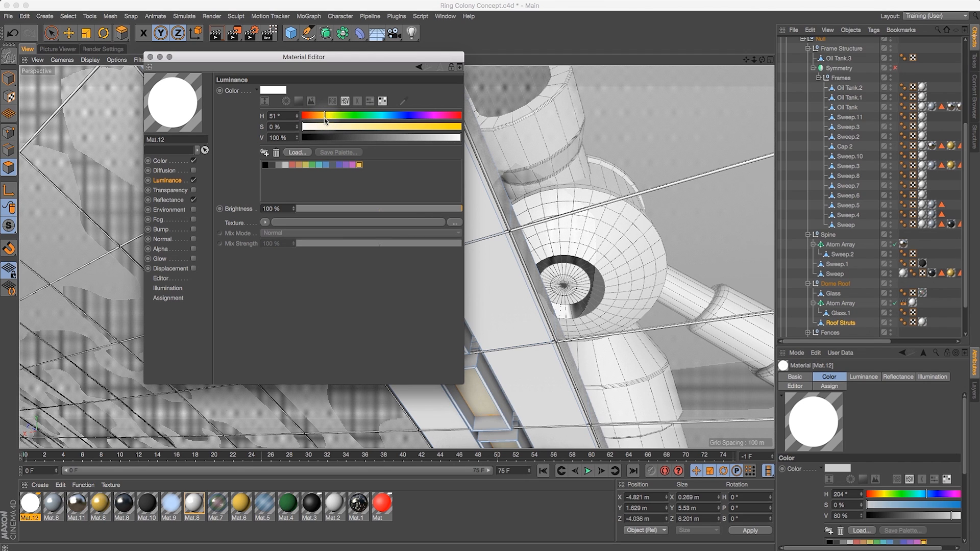
click(348, 128)
drag(369, 131, 368, 128)
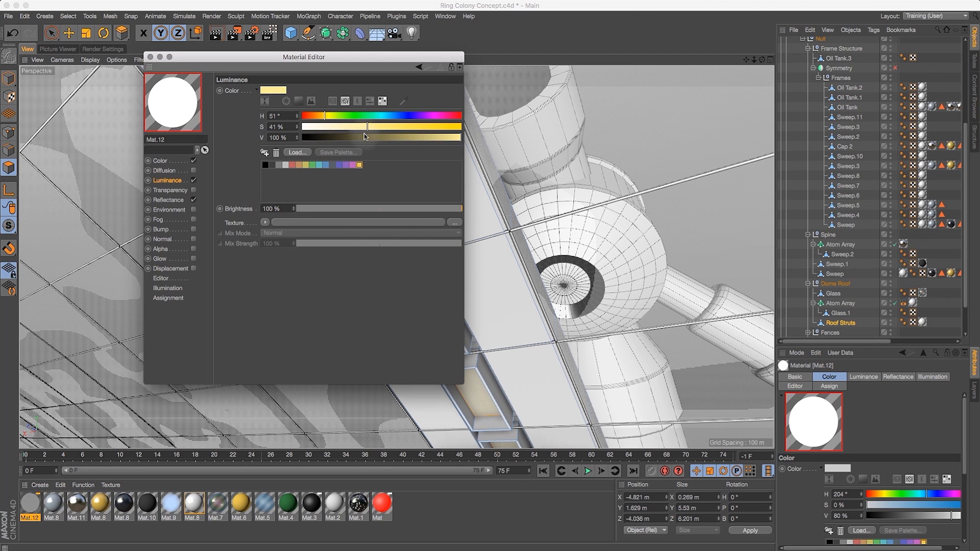
click(194, 161)
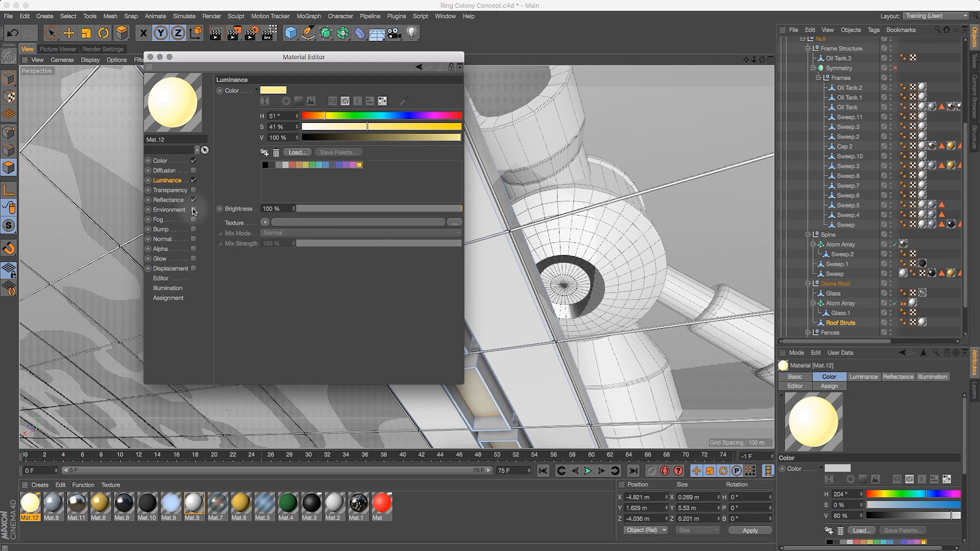
click(194, 200)
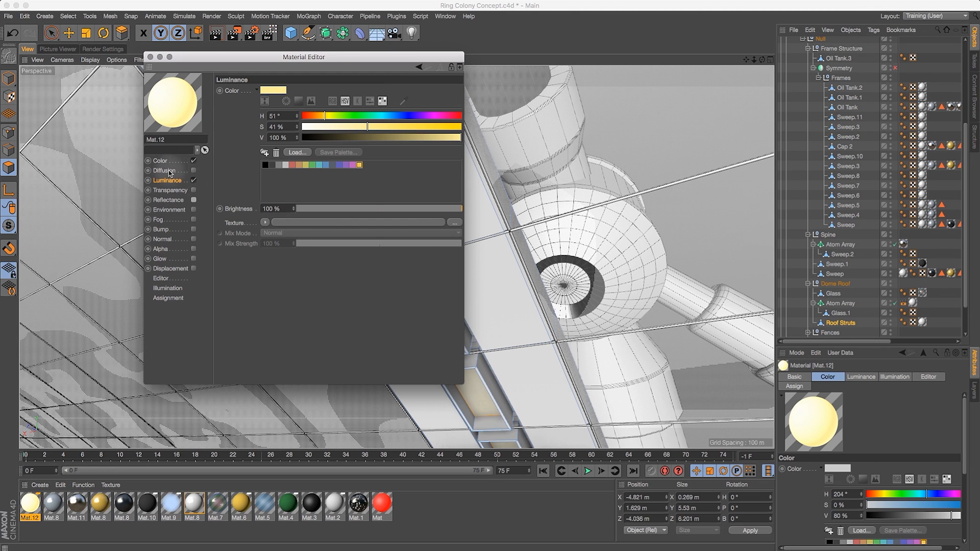
Enable the new material's Diffusion channel and load the Tiles surface shader as its texture
click(165, 171)
click(193, 170)
click(277, 134)
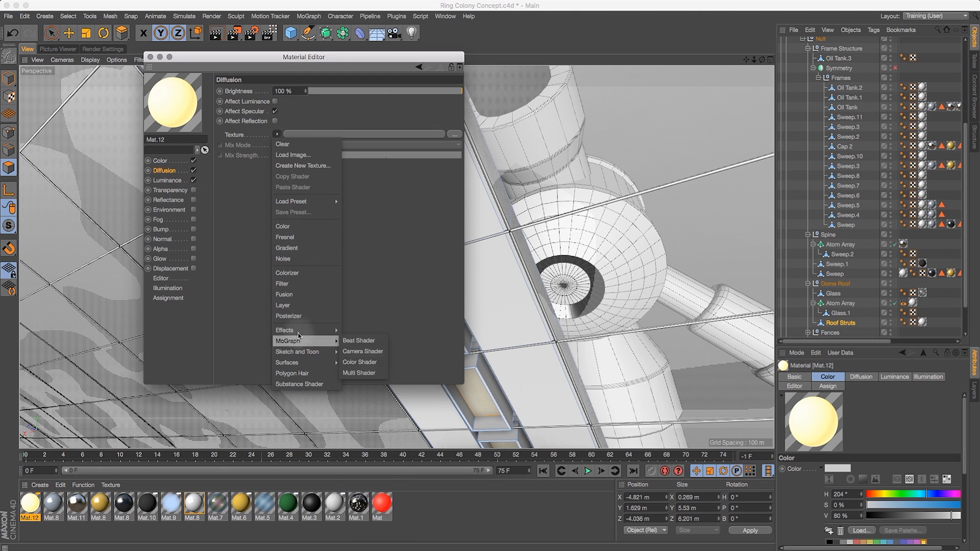
mouse_move(300, 334)
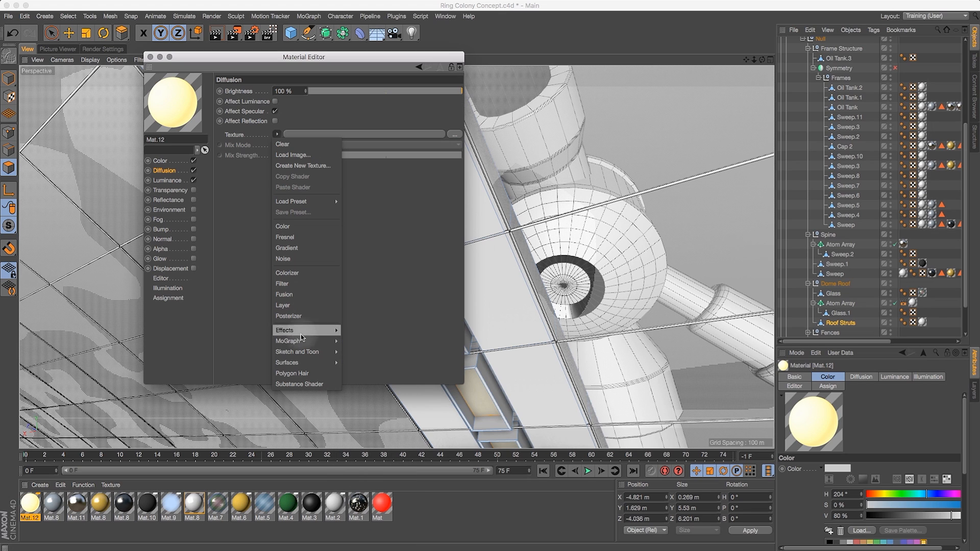
mouse_move(301, 363)
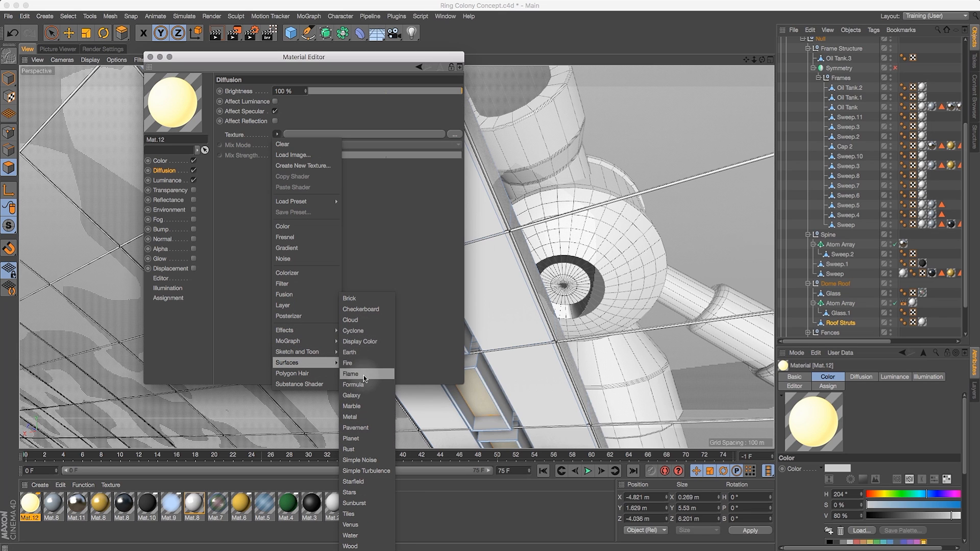
click(355, 515)
Open the Tiles shader, try the Circles 1 and Circles 2 patterns, and settle on Circles 3
click(332, 134)
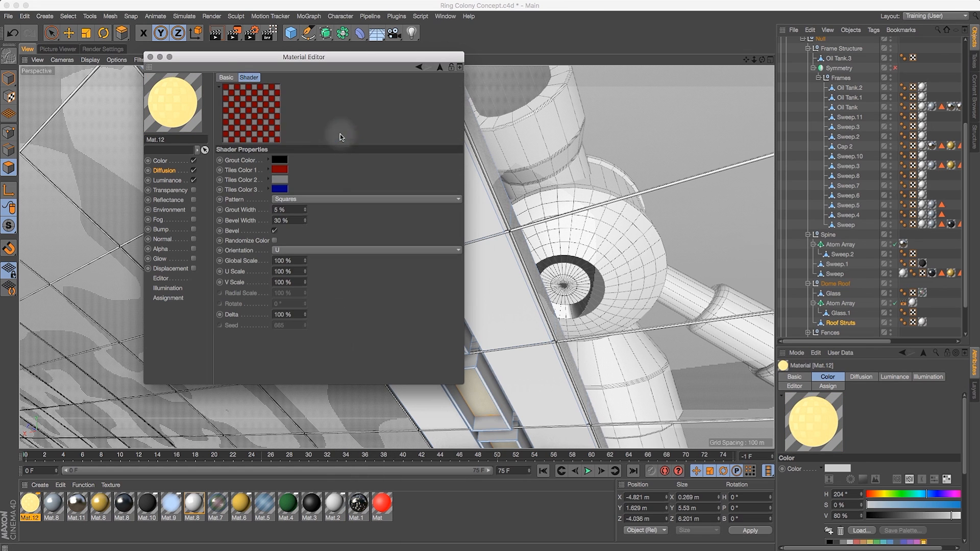
click(312, 199)
click(307, 230)
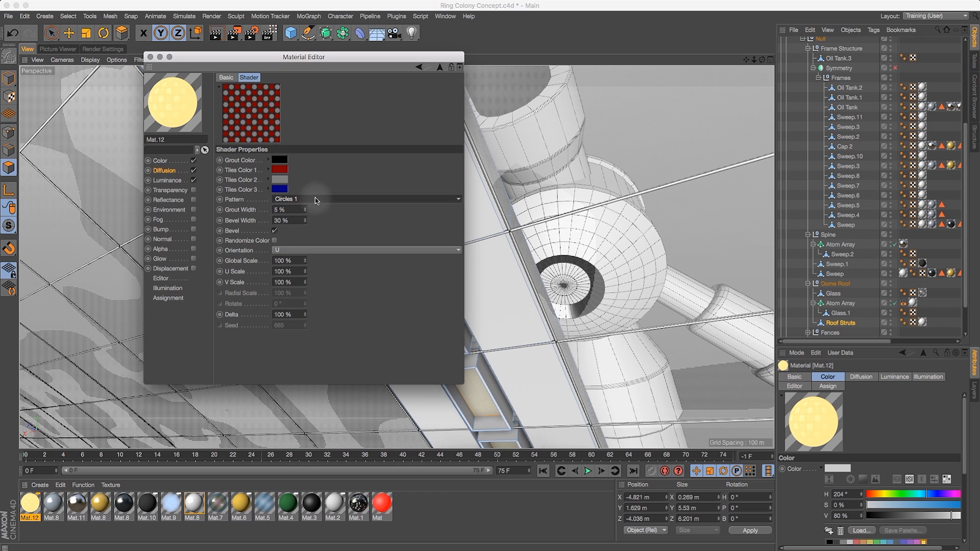
click(315, 197)
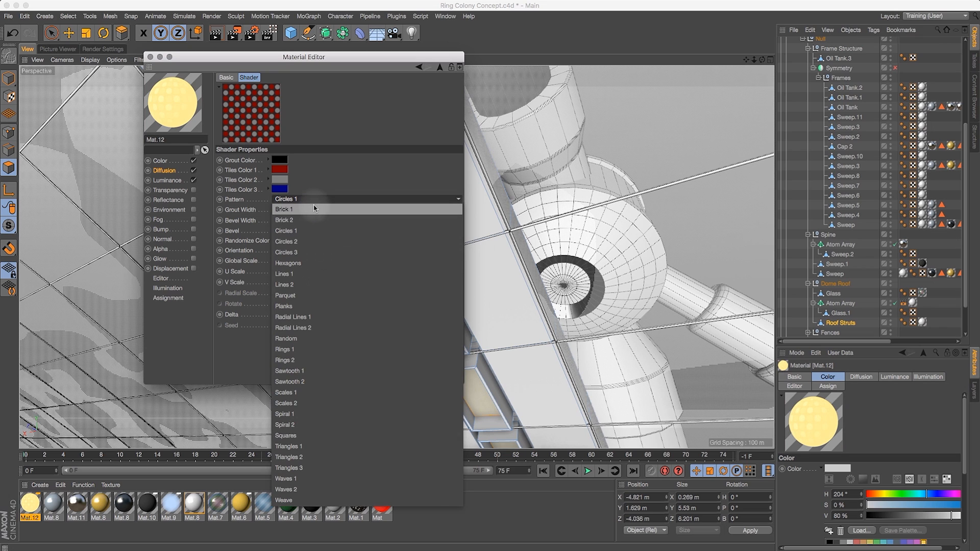
click(311, 240)
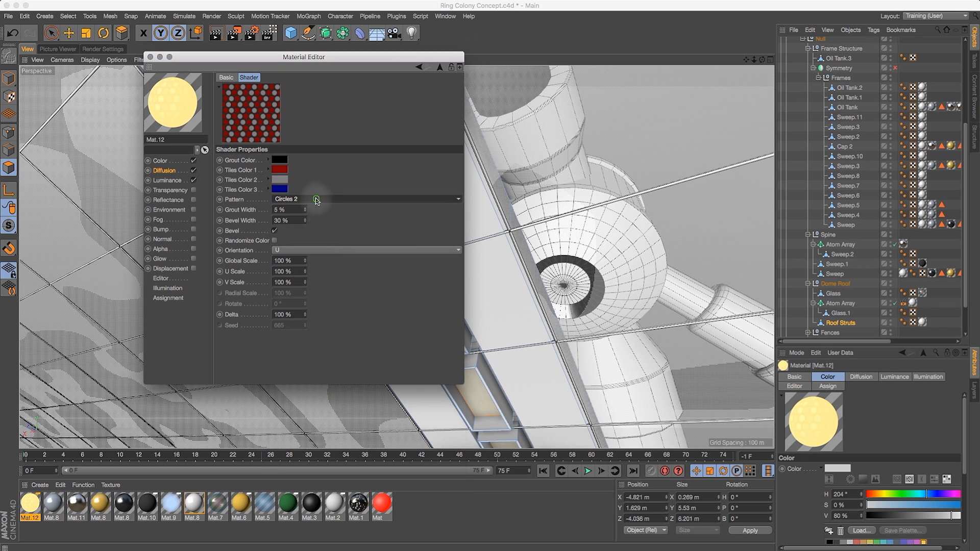
click(316, 200)
click(313, 250)
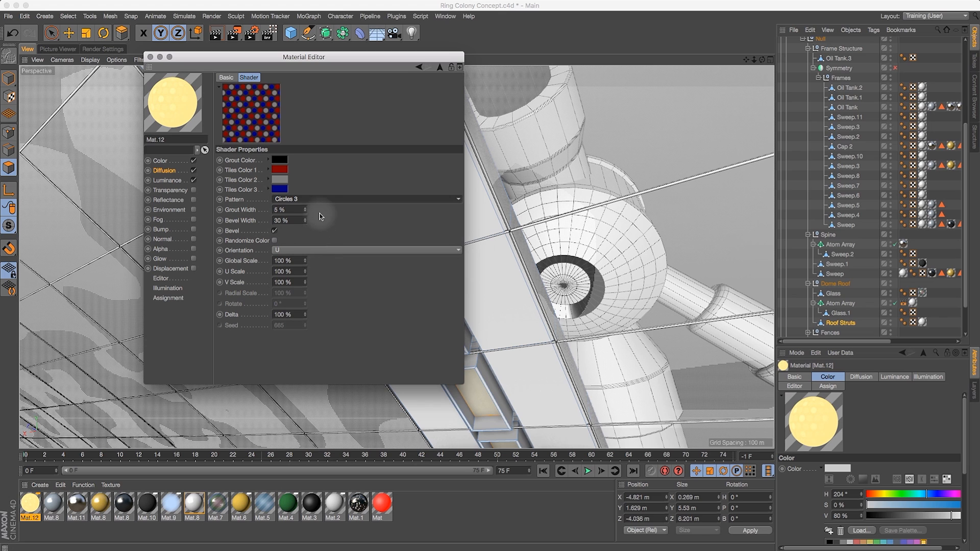
Set Tiles Color 1 of the shader to white and Tiles Color 2 to light grey
click(280, 169)
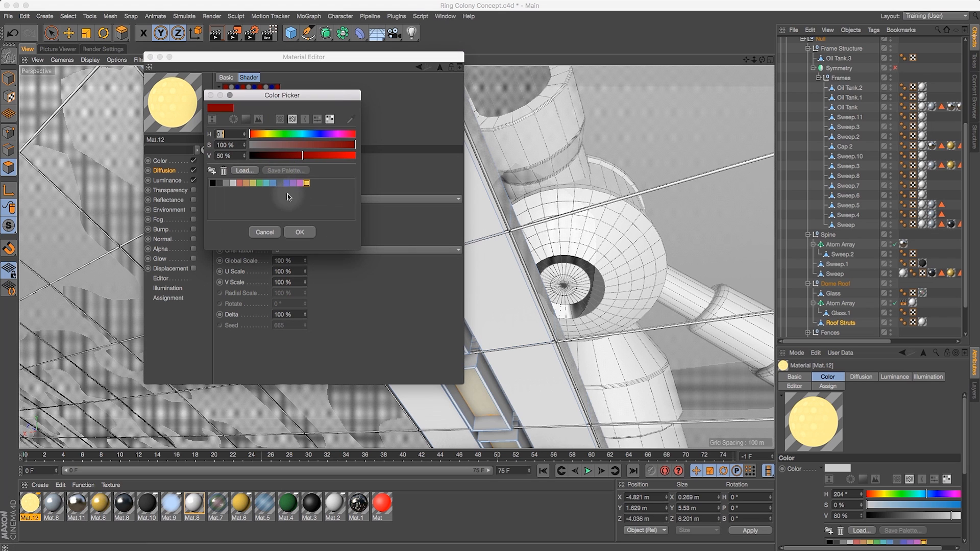
drag(288, 144, 237, 151)
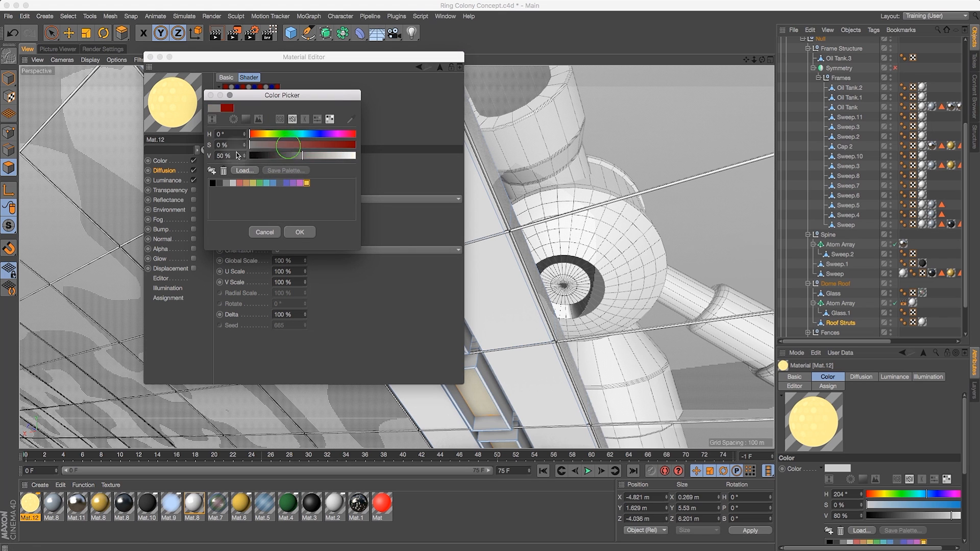
click(300, 232)
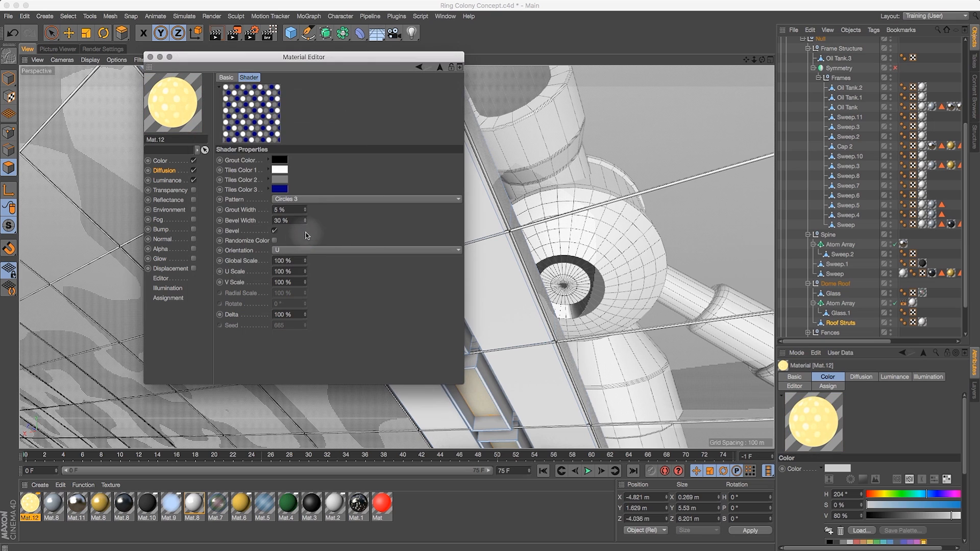
click(281, 181)
mouse_move(330, 169)
mouse_down()
mouse_move(372, 169)
mouse_move(312, 171)
mouse_up()
click(295, 243)
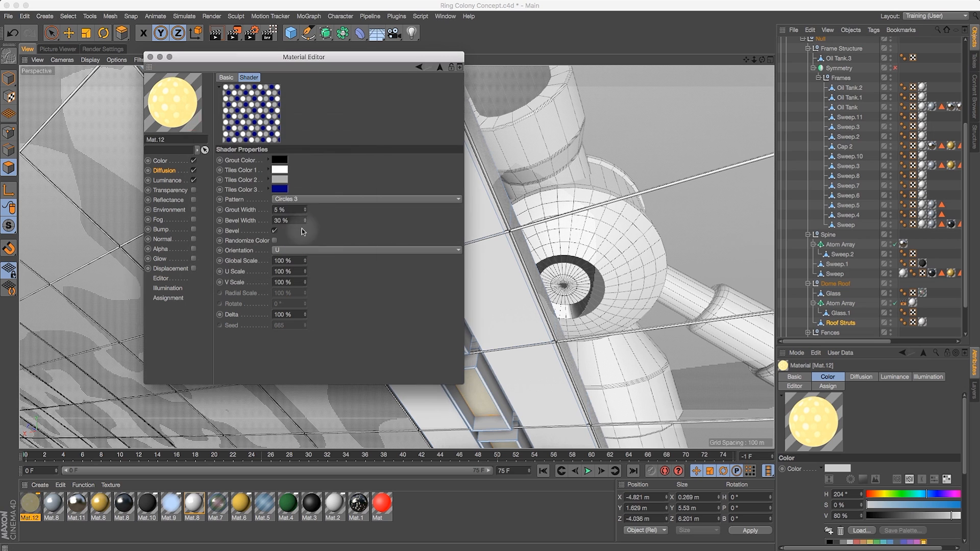
Set Tiles Color 3 of the shader to a mid grey with 0 % saturation and 50 % value
click(279, 189)
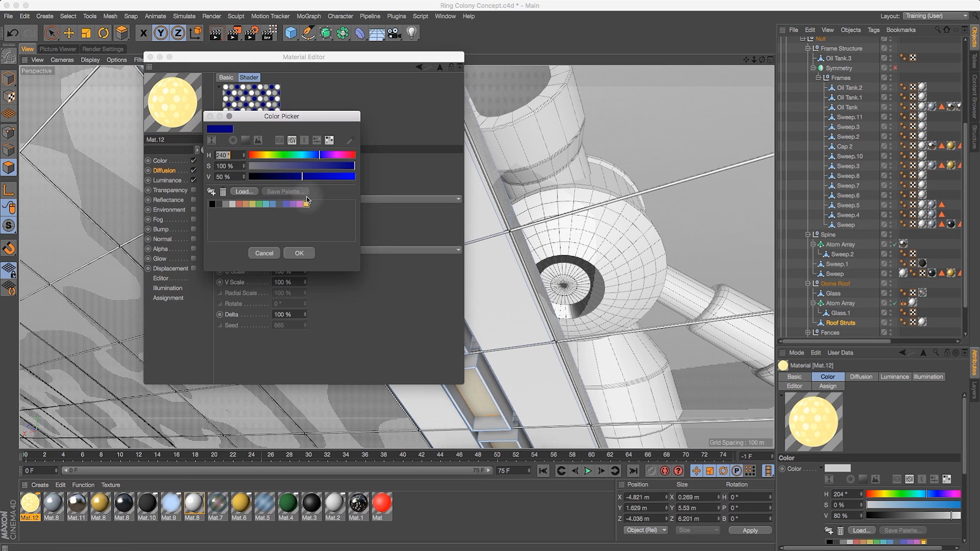
drag(281, 165, 221, 162)
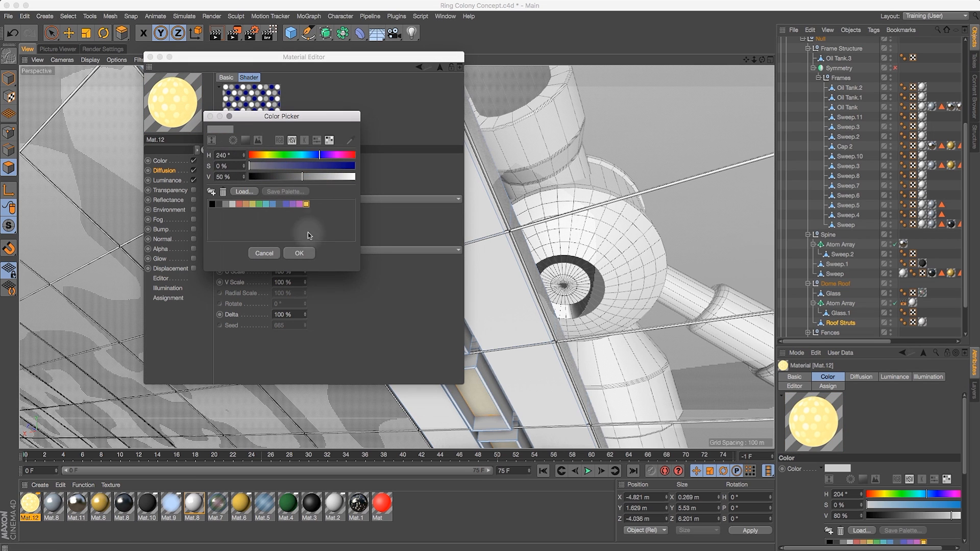
click(299, 253)
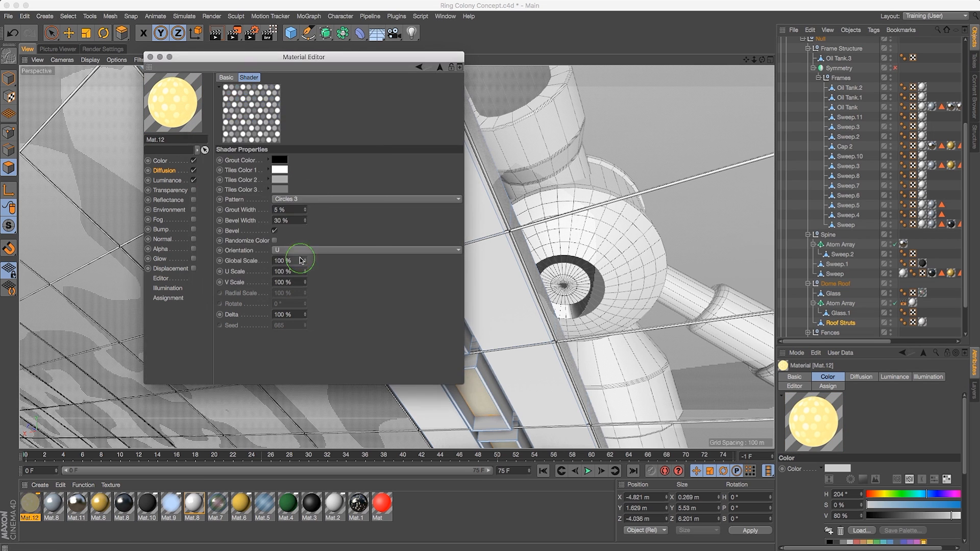
Randomize the tile colors, make the Diffusion channel affect luminance, and set its mix strength to 86 %
click(274, 240)
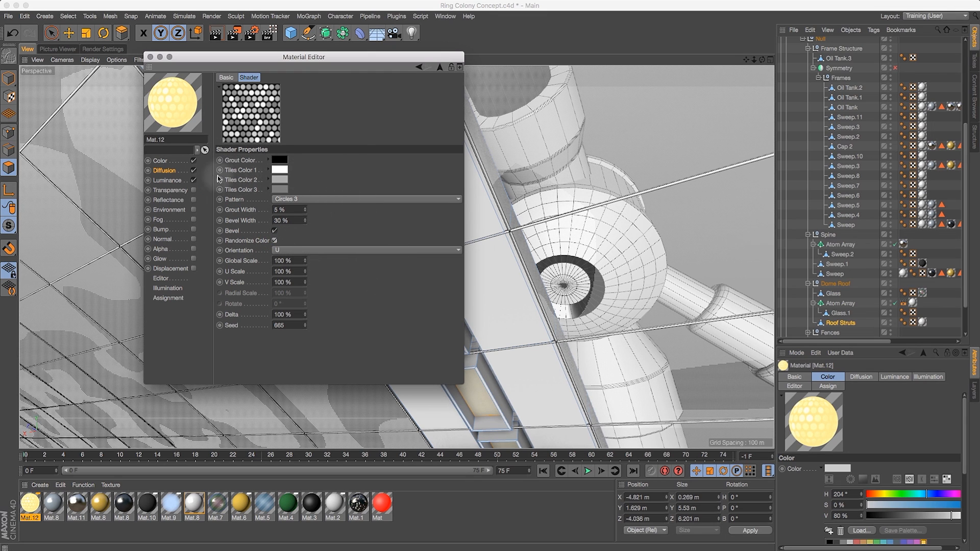
click(164, 170)
click(274, 101)
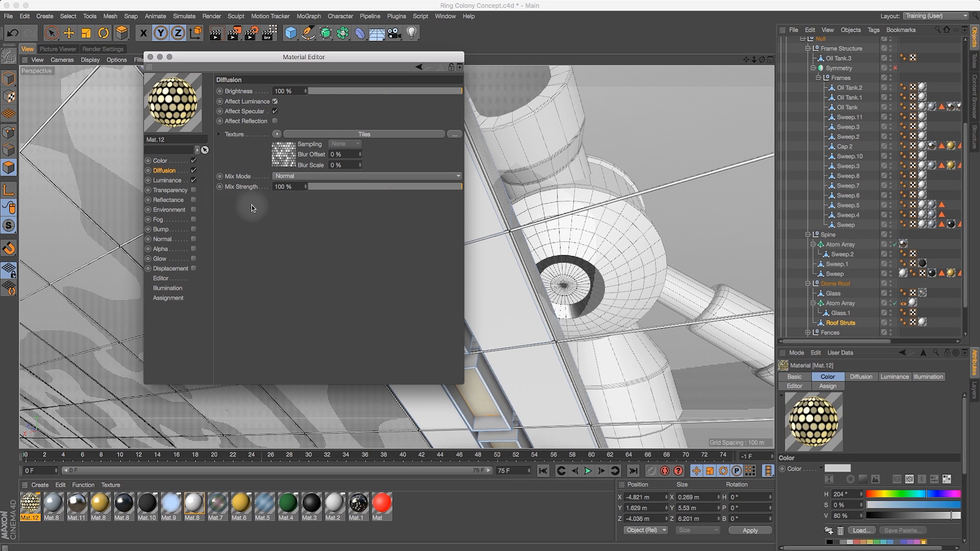
click(400, 186)
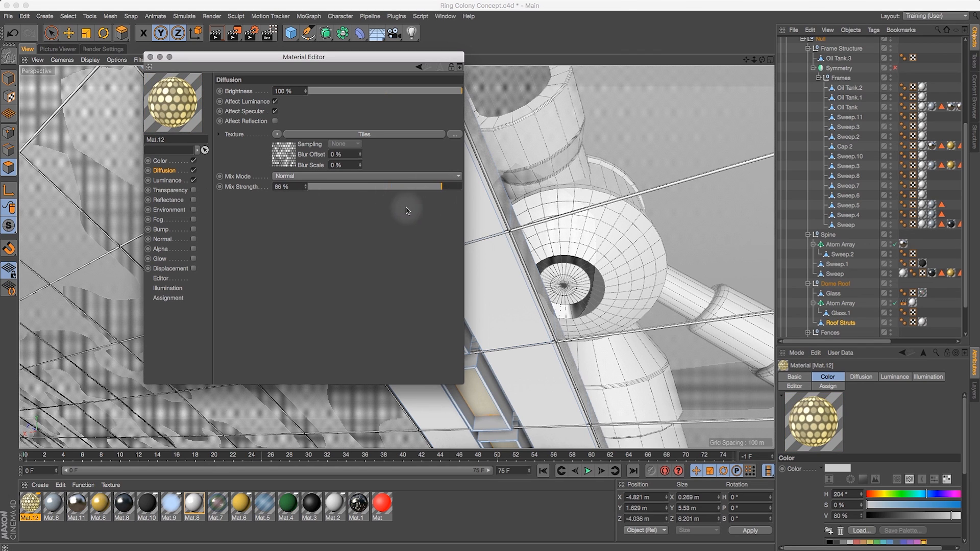
click(440, 187)
Try a bevel width of 2 % in the Tiles shader and settle on 10 %
click(349, 135)
double_click(291, 220)
text(2)
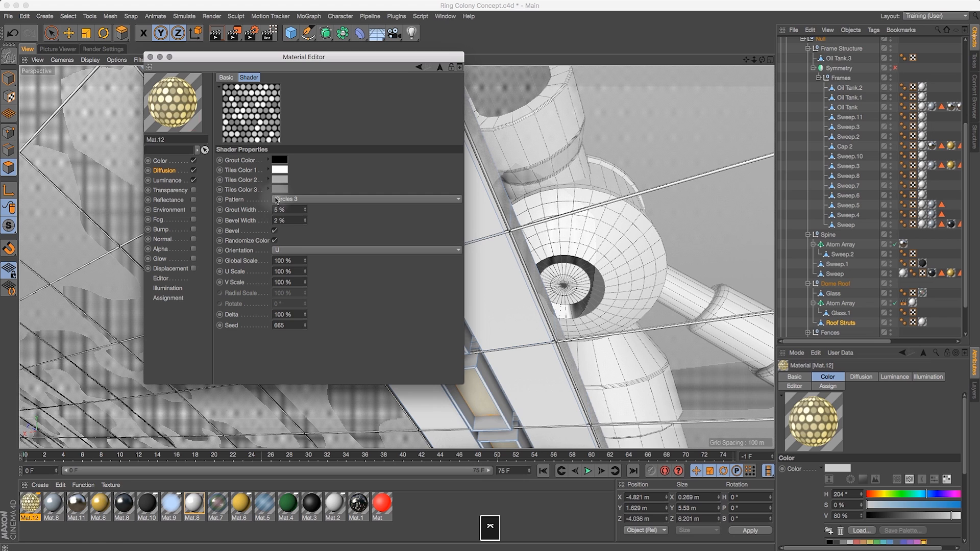
key(Return)
text(10)
key(Return)
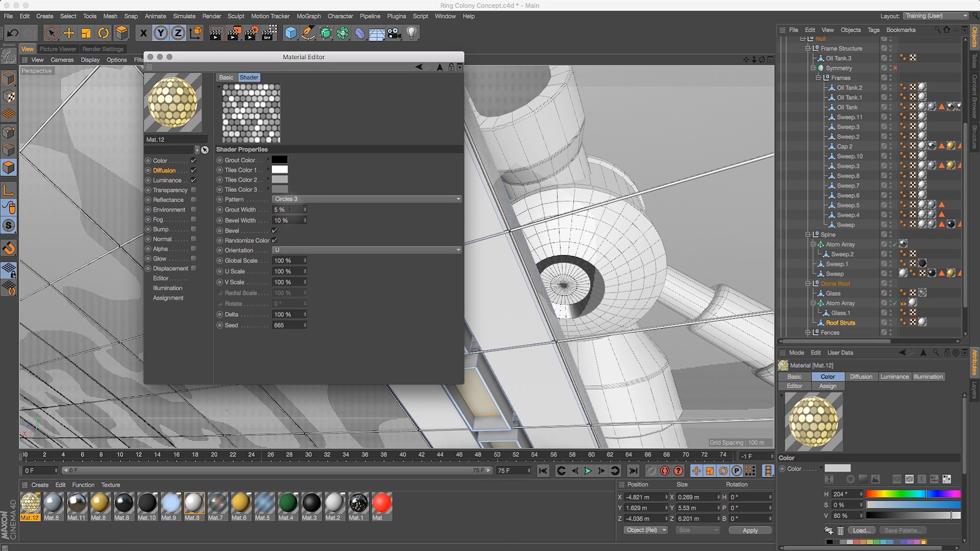
double_click(279, 209)
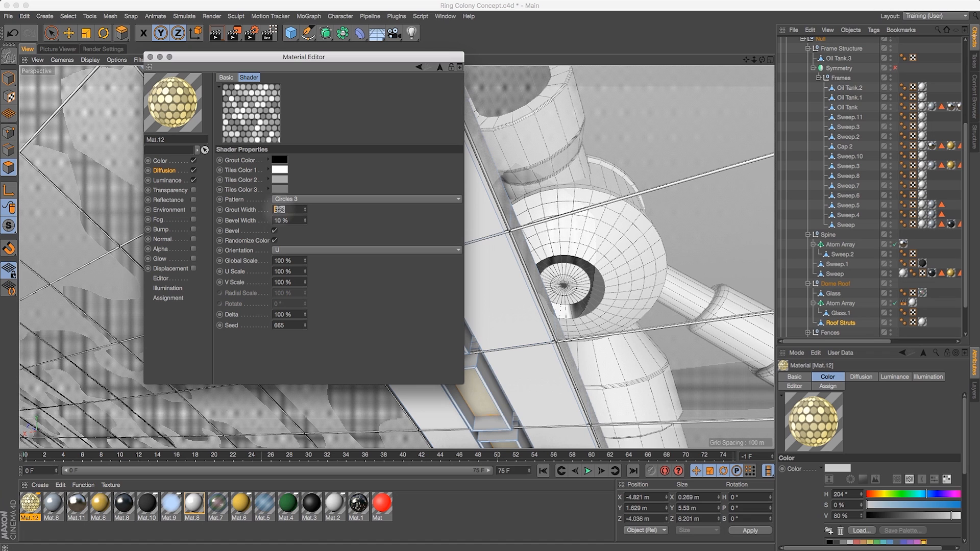
key(Return)
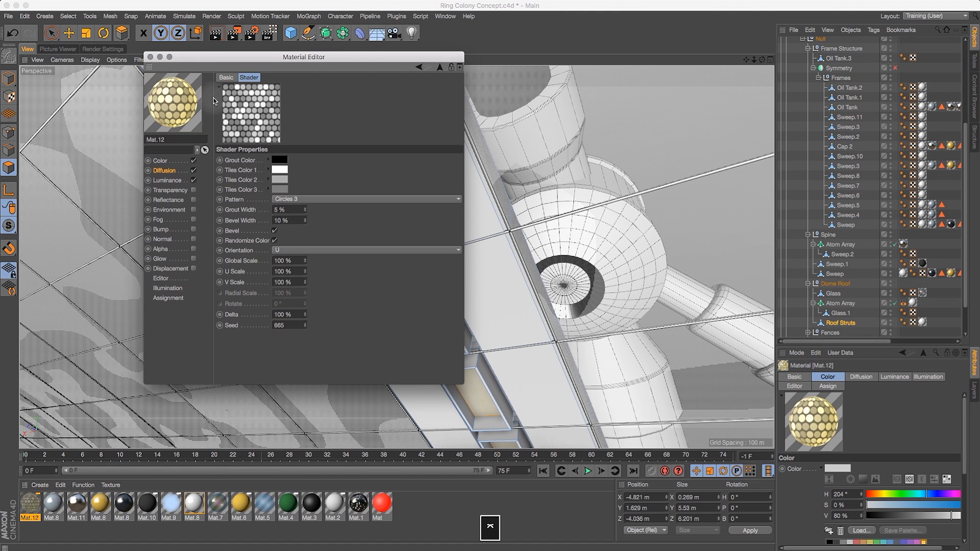
Apply the circle-patterned luminous material Mat.12 to the selected recessed panels of the roof struts
click(151, 57)
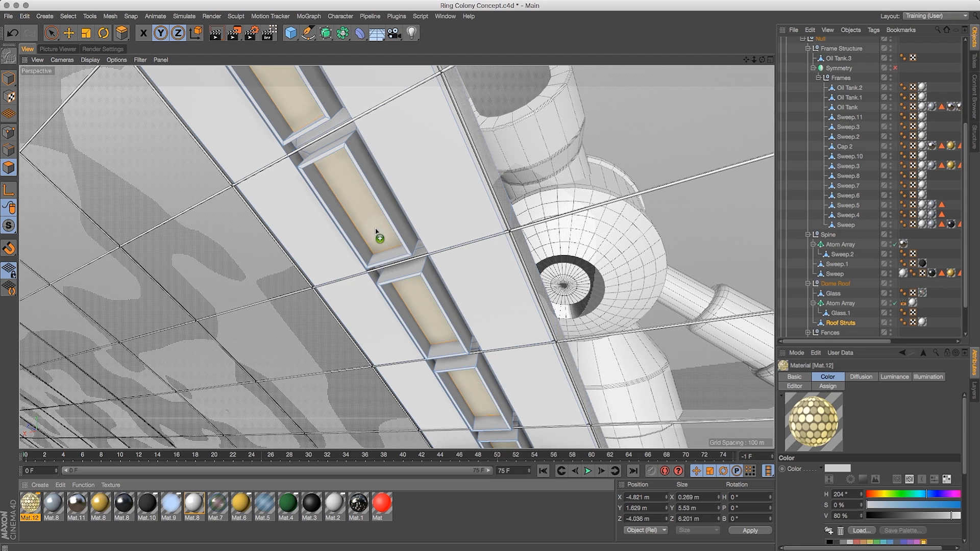
drag(376, 232, 377, 235)
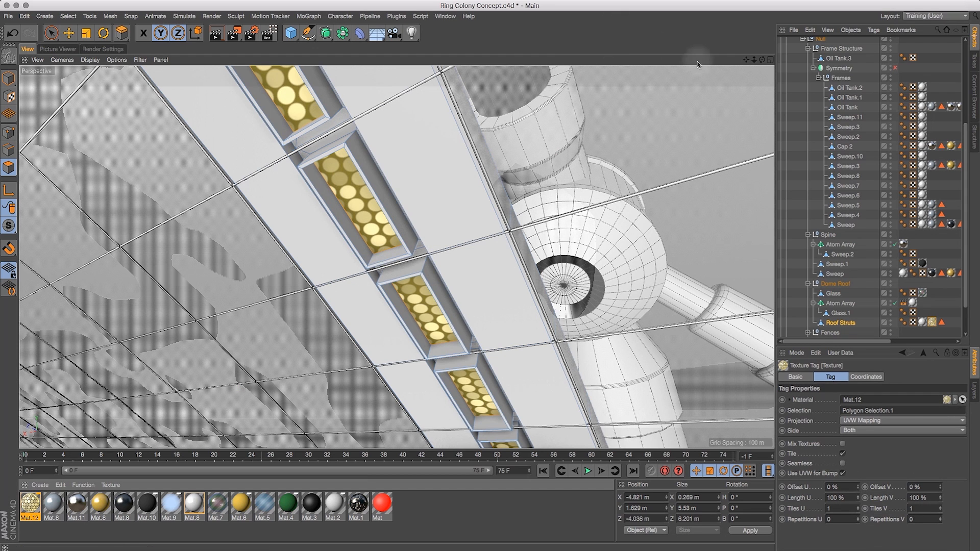
key(d)
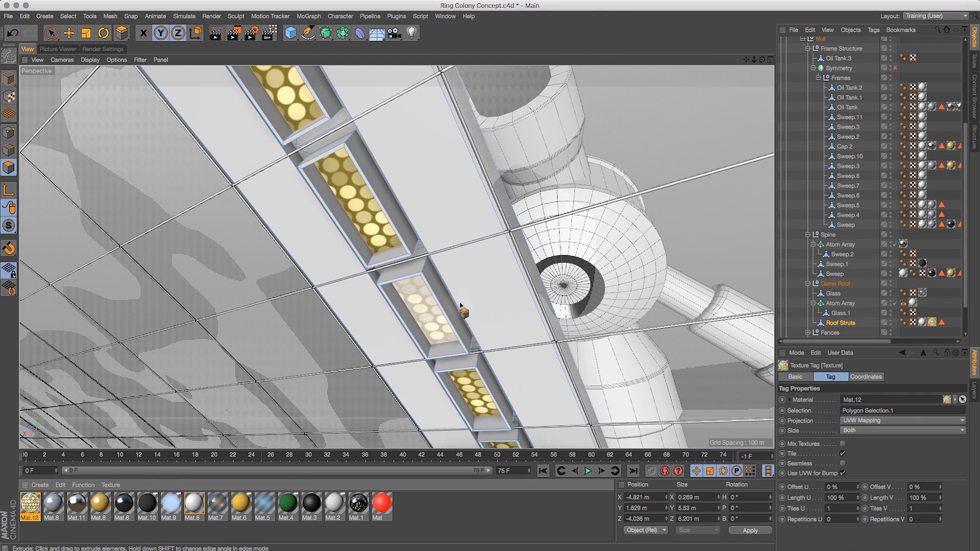
drag(756, 59, 809, 60)
Reopen Mat.12's Tiles shader beside the light panels and reduce its global scale to 50 % and further to 45 %
click(40, 507)
click(37, 503)
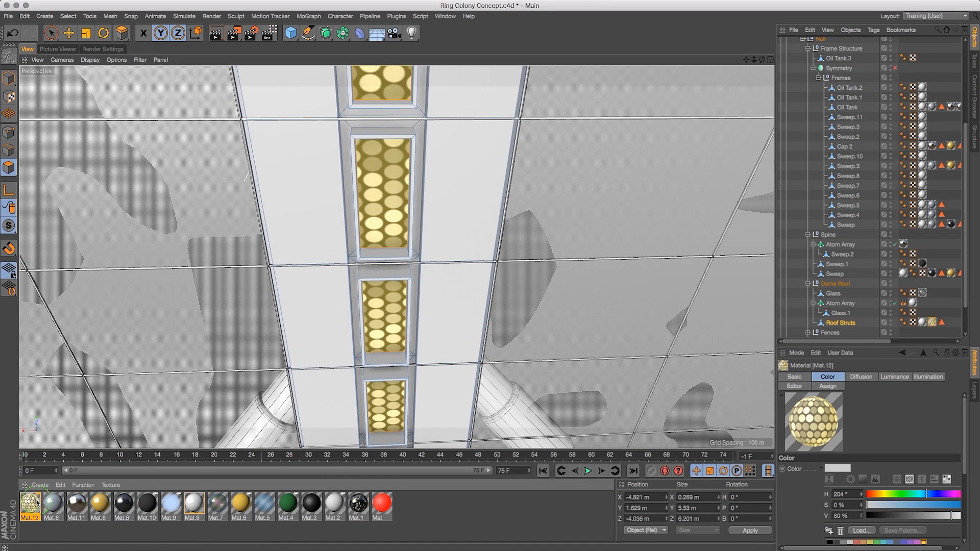
double_click(31, 505)
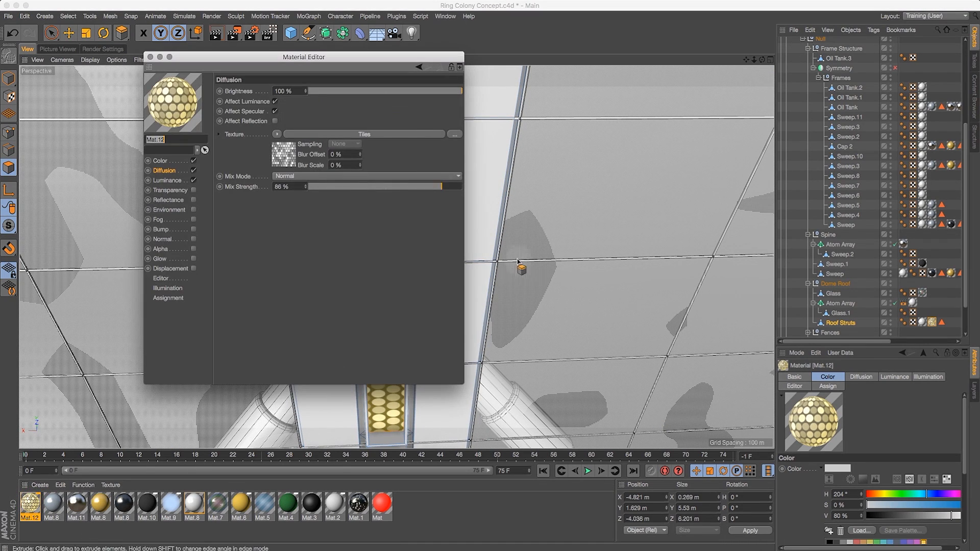
drag(383, 56, 743, 99)
click(704, 176)
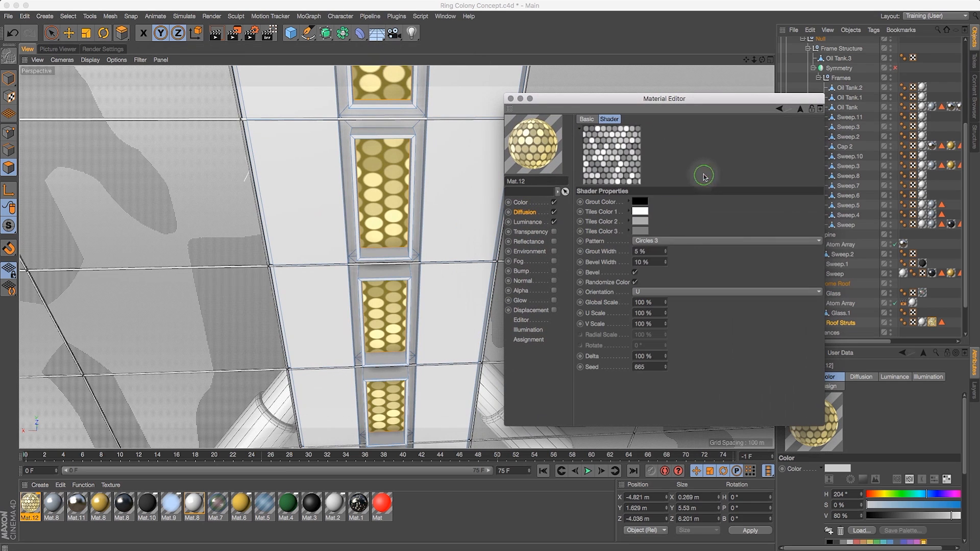
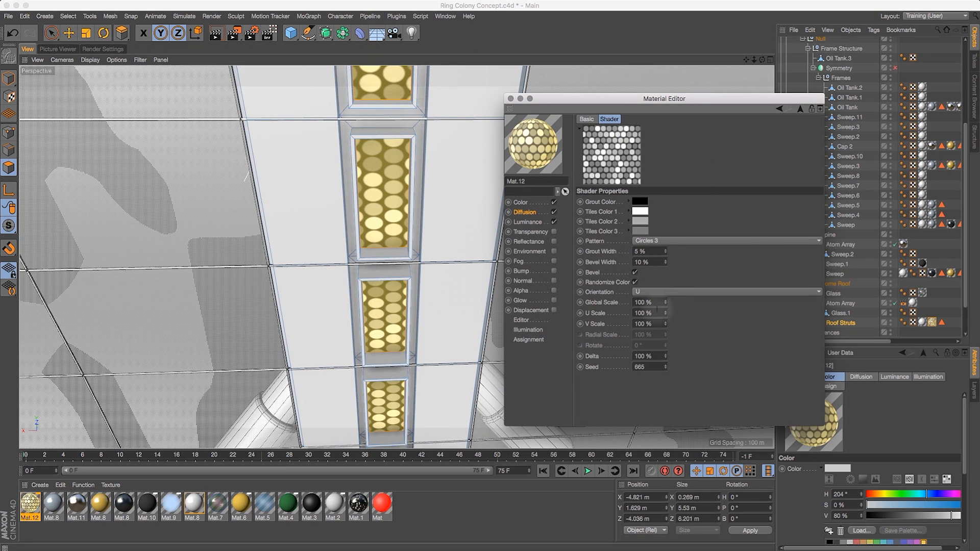
click(656, 302)
text(5)
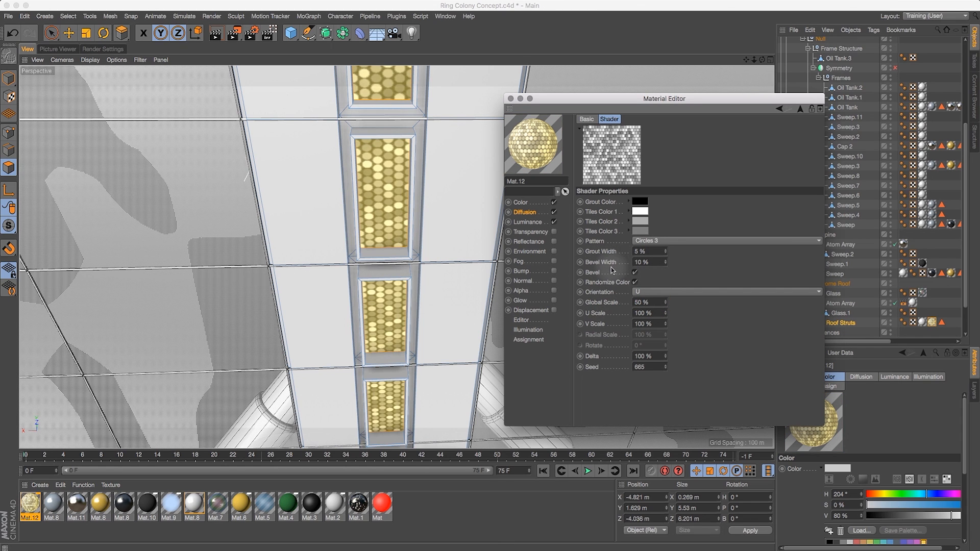
drag(651, 303, 624, 303)
text(45)
key(Return)
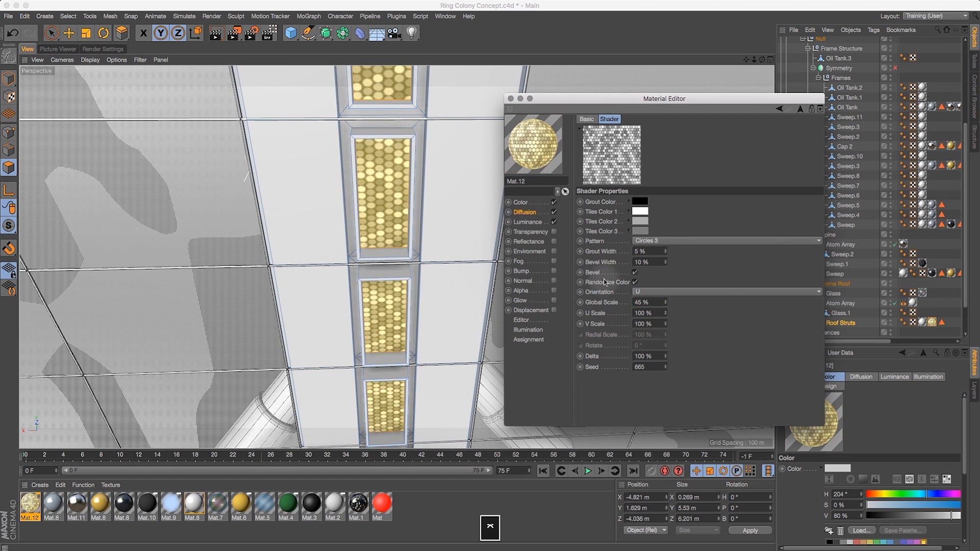
Try global scales of 40 %, 42 % and 41 % for the Tiles shader and settle on 41.5 %
drag(652, 302, 627, 302)
text(40)
key(Return)
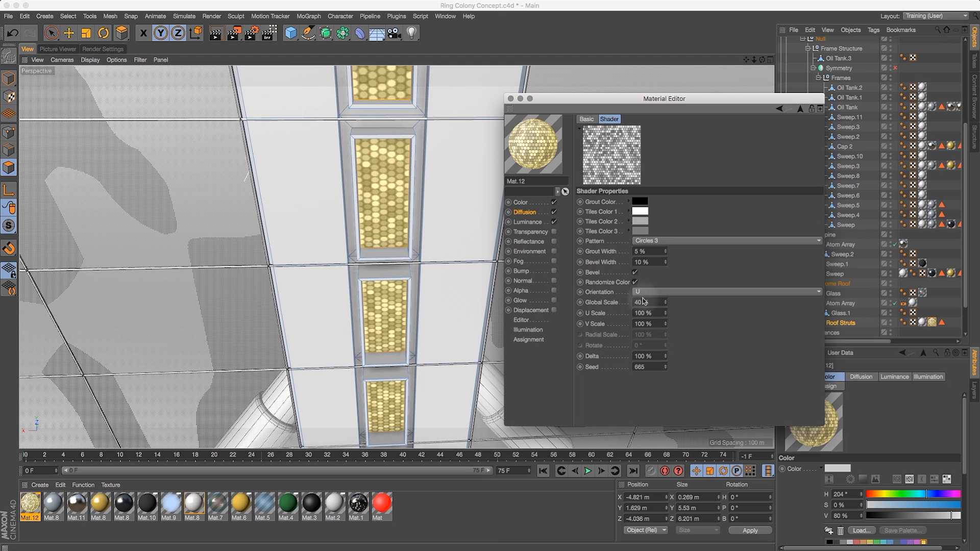
drag(656, 302, 576, 294)
text(42)
key(Return)
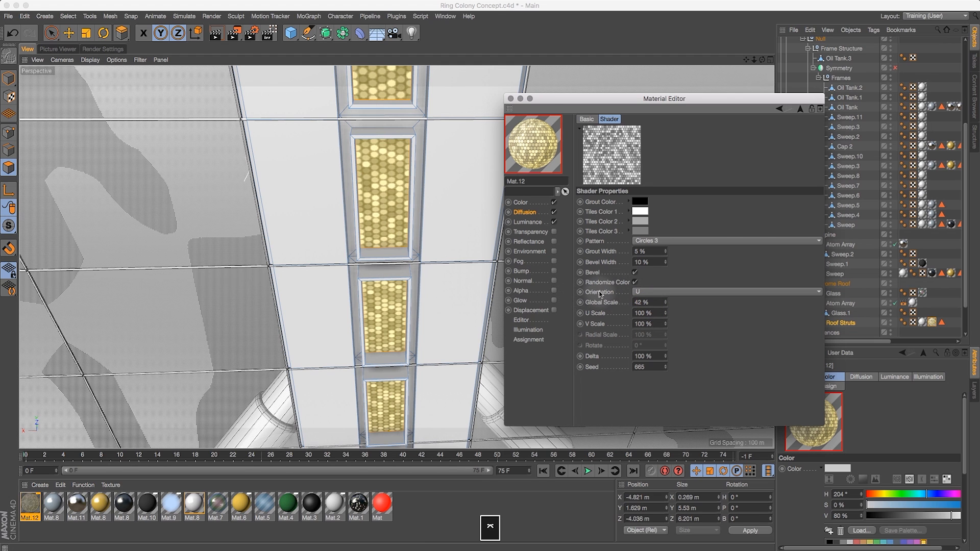
drag(658, 302, 605, 293)
text(41)
key(Return)
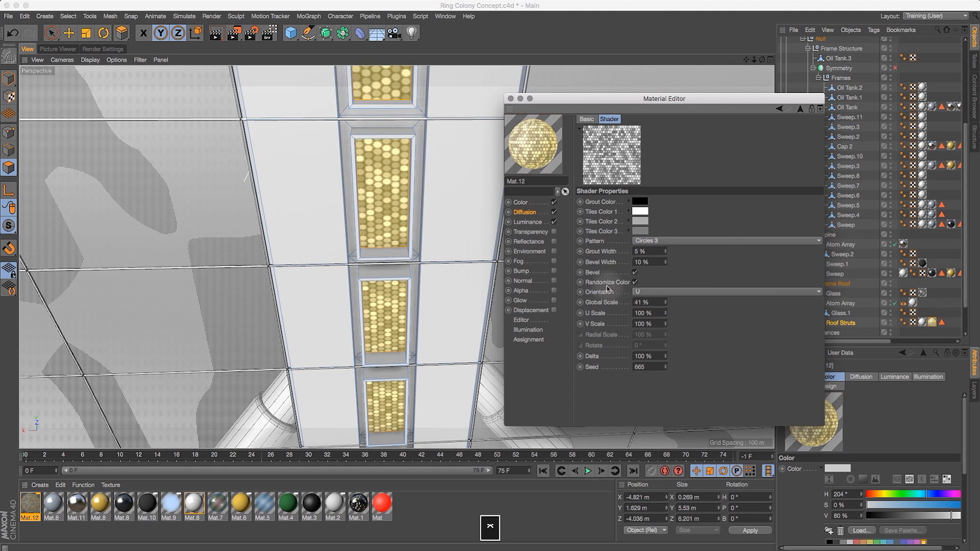
drag(656, 302, 603, 300)
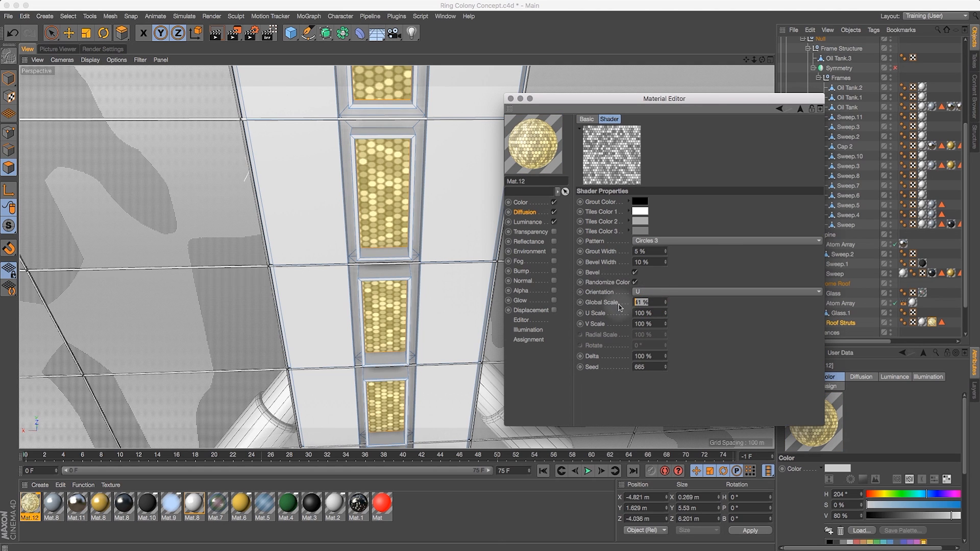
text(41.5)
key(Return)
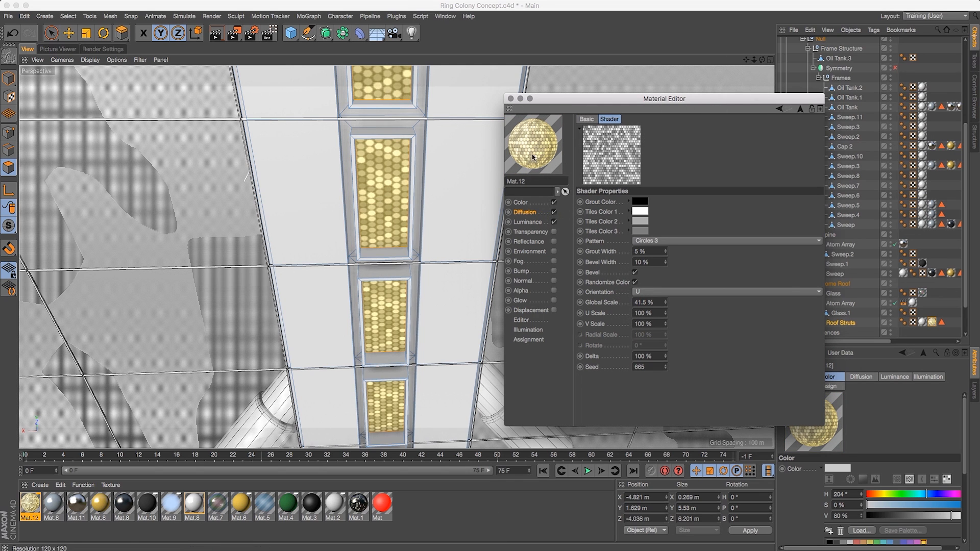
Set the saturation of the material's luminance color to 30 % and close the material's settings
click(527, 222)
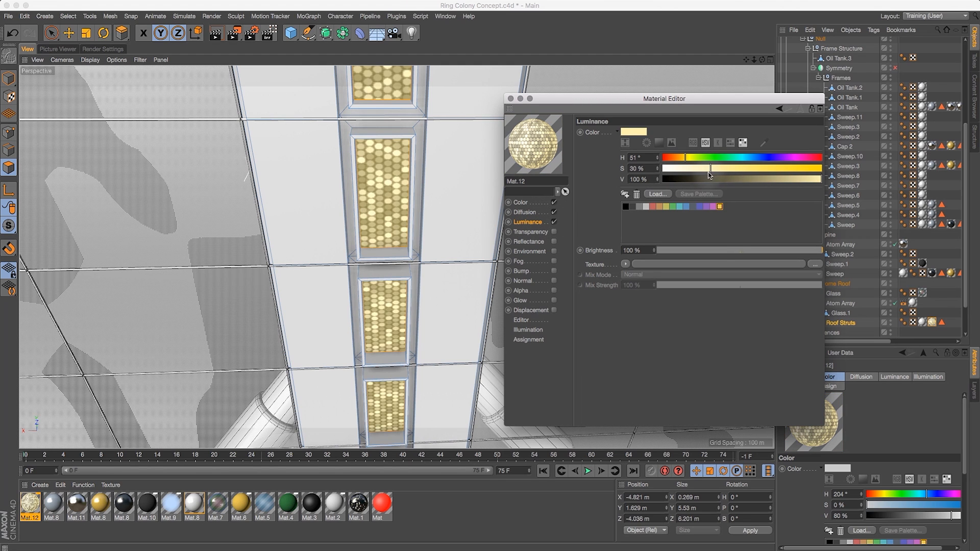
click(511, 99)
drag(753, 62, 662, 101)
drag(762, 61, 713, 69)
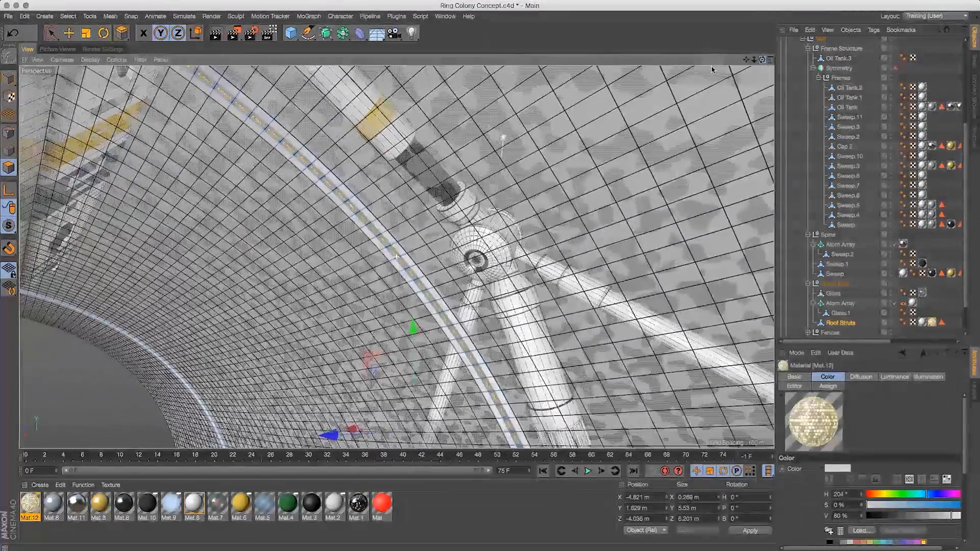
Examine the dome roof and its lit strut panels from a wider view
double_click(769, 59)
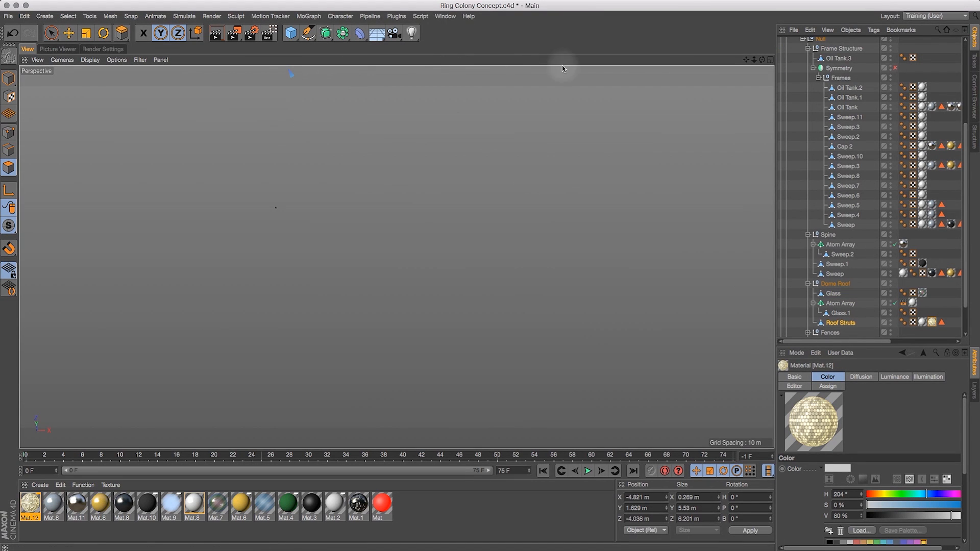
click(770, 60)
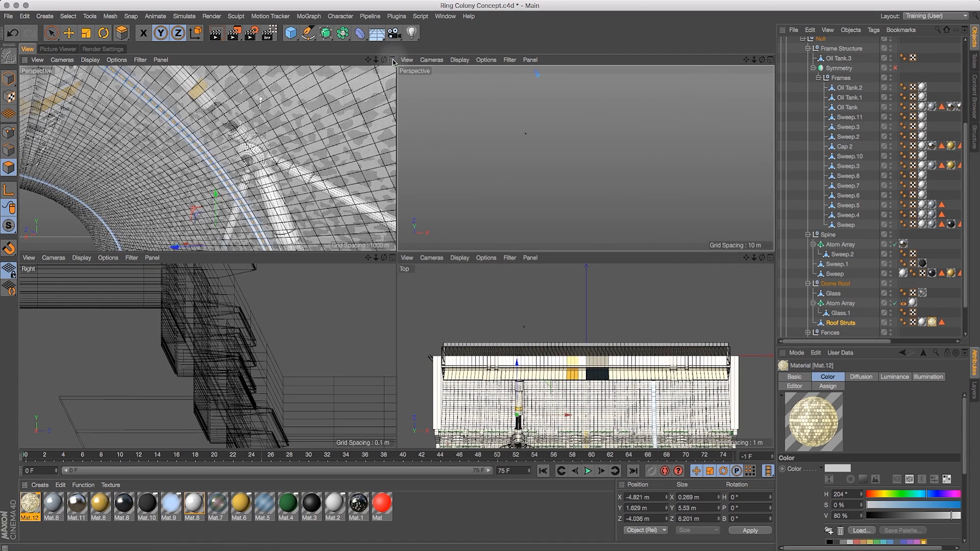
click(392, 60)
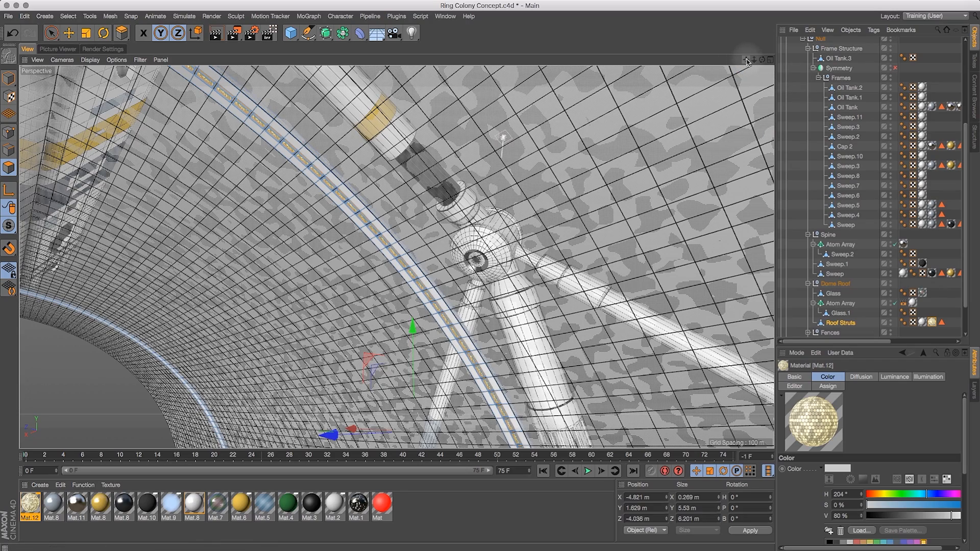
drag(753, 60, 739, 75)
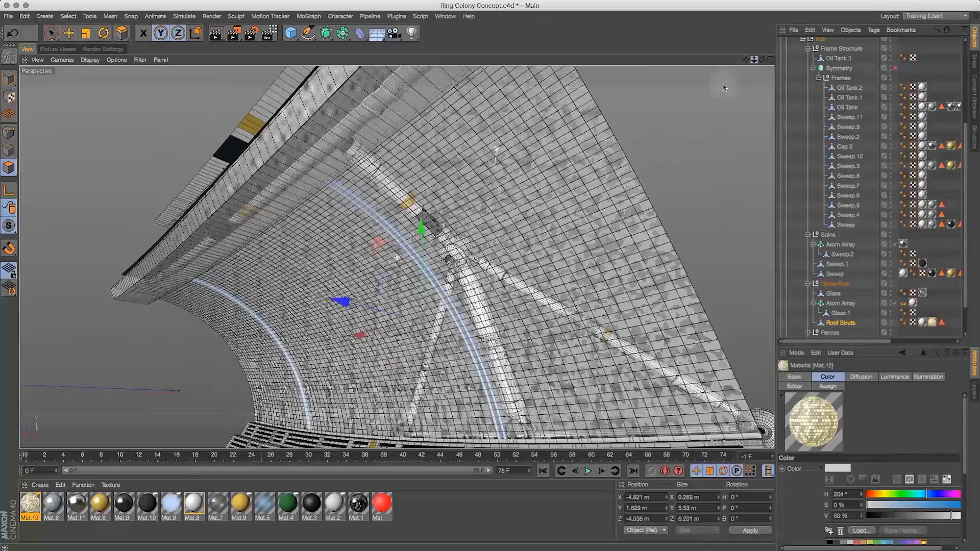
key(d)
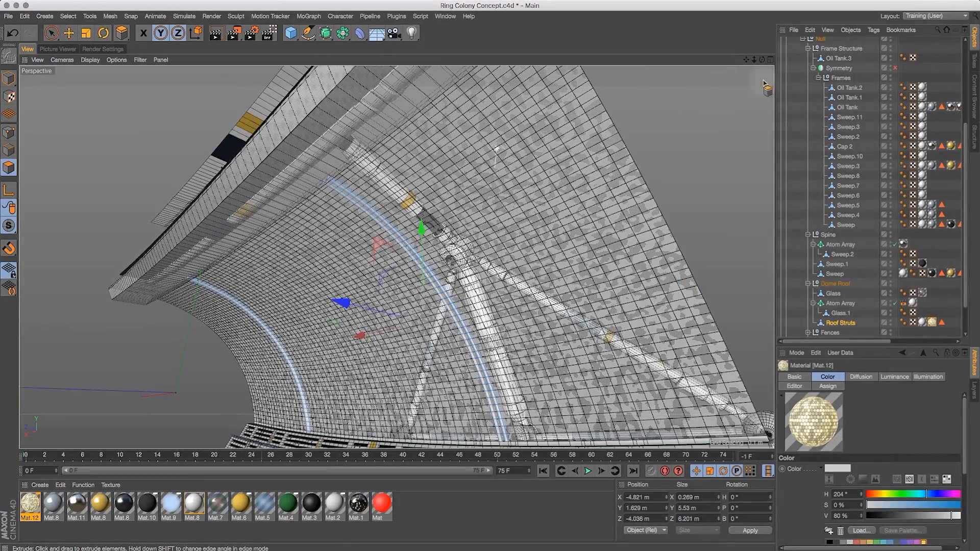
mouse_move(761, 64)
mouse_down()
mouse_move(764, 81)
mouse_move(801, 81)
mouse_move(764, 87)
mouse_move(757, 72)
mouse_up()
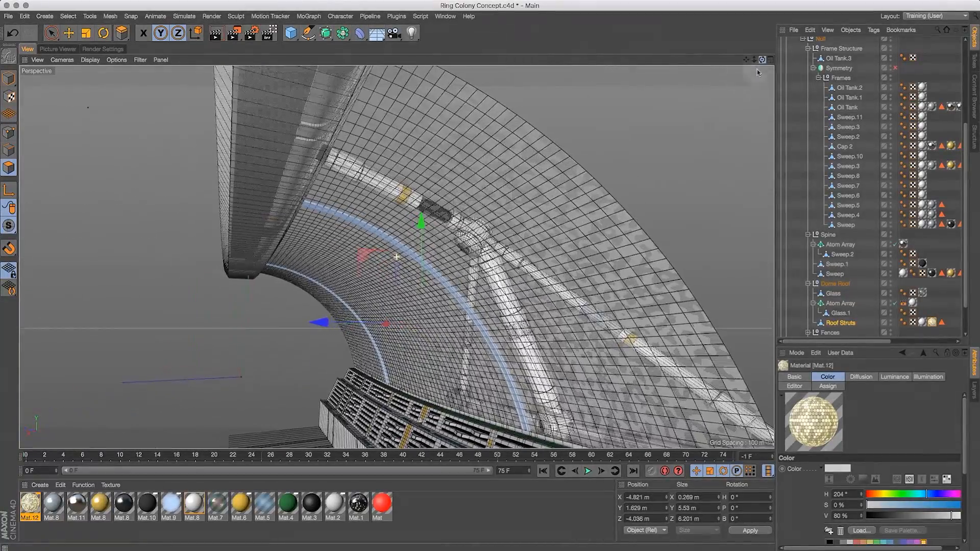
drag(966, 127, 966, 45)
drag(761, 60, 651, 147)
Copy the slanted Sweep strut from the Frames group and paste it at the top level of the object hierarchy
key(e)
click(378, 367)
drag(963, 149, 964, 229)
click(844, 226)
key(super+c)
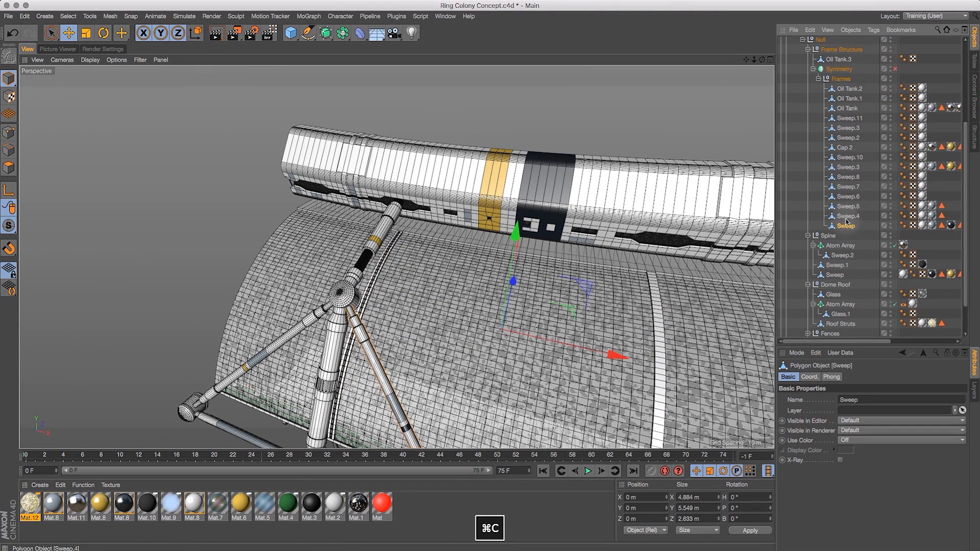
key(super+v)
drag(962, 128, 962, 44)
click(806, 43)
Center the axis of the pasted Sweep on all its points
click(110, 16)
click(174, 113)
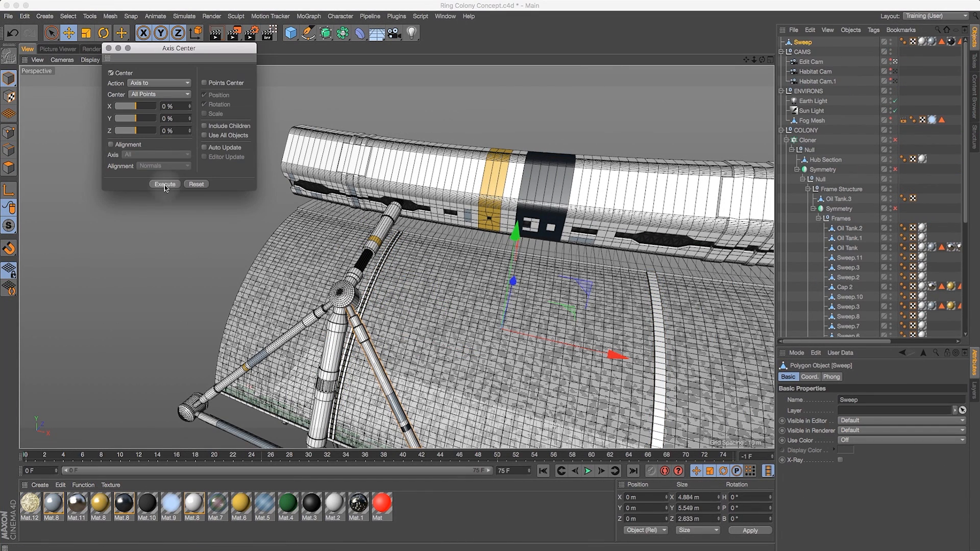
click(109, 48)
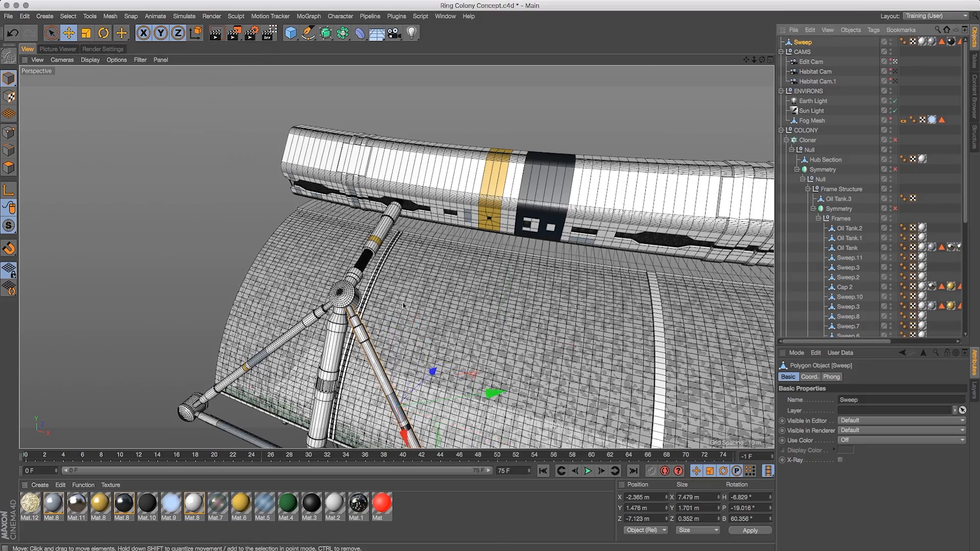
Pull the Sweep copy off the frame and scale it down to about 2.6 m long
alt+middle_drag(428, 393, 371, 229)
drag(371, 230, 383, 230)
alt+right_drag(433, 306, 457, 167)
click(88, 32)
drag(130, 133, 155, 169)
alt+right_drag(400, 257, 757, 52)
alt+drag(757, 52, 155, 20)
Move the small strut copy up over the dome roof, close to the underside of the hull
click(69, 34)
drag(333, 432, 337, 214)
drag(761, 59, 231, 33)
drag(411, 178, 492, 145)
drag(436, 265, 414, 205)
drag(753, 60, 784, 71)
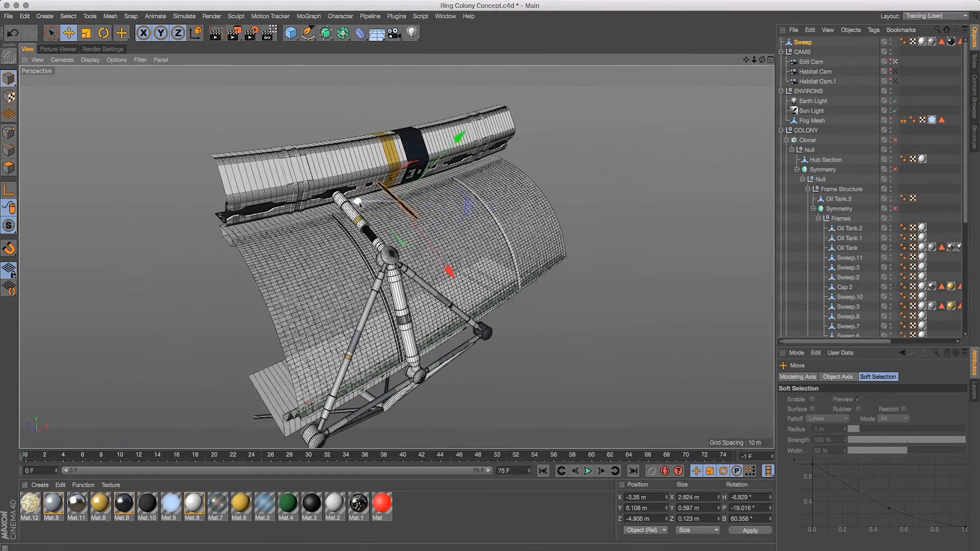
drag(355, 195, 299, 184)
key(o)
drag(754, 59, 629, 69)
drag(448, 323, 502, 392)
drag(515, 259, 581, 196)
Set the small strut copy's H, P and B rotation to 0°
drag(767, 498, 731, 474)
text(0)
key(Tab)
key(0)
key(Tab)
key(0)
key(Return)
Bring up Axis Center for the small strut copy, then reset its rotation to H 0°, P 0° and B 0°
drag(761, 60, 385, 241)
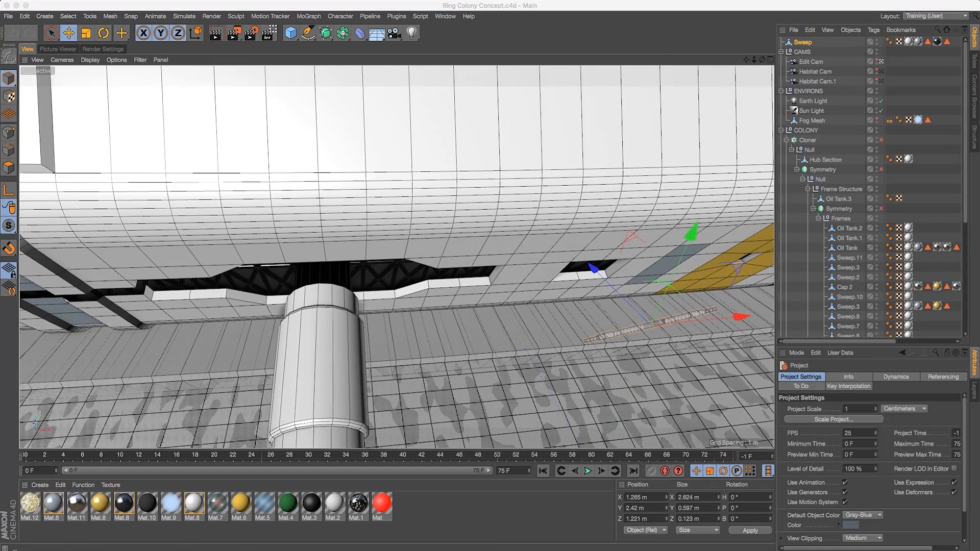
click(110, 16)
mouse_move(123, 109)
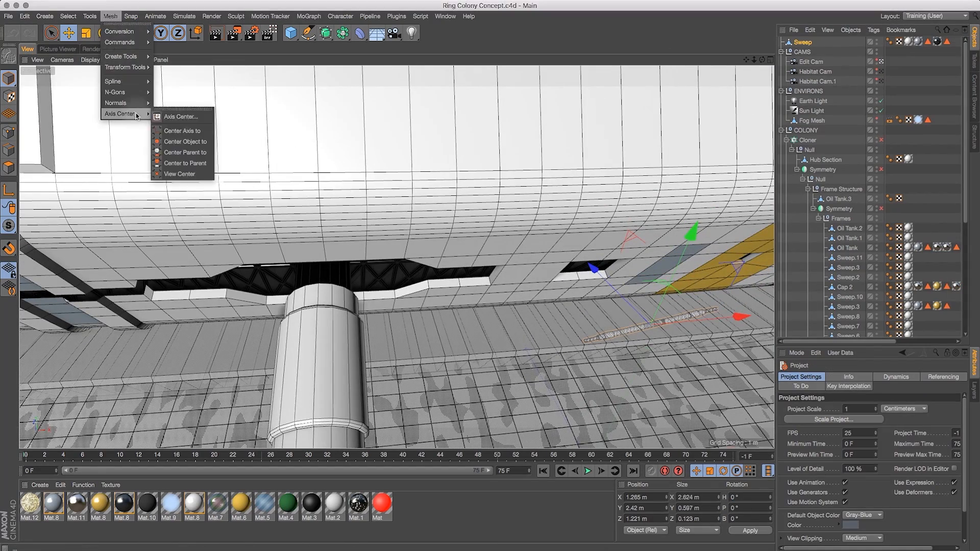
click(174, 113)
click(107, 48)
drag(765, 497, 728, 497)
text(0)
key(Tab)
key(0)
key(Tab)
key(0)
key(Return)
Move the levelled strut copy along the hull to the opening where the frame's upper tube meets the spine
drag(742, 316, 476, 341)
drag(761, 60, 812, 66)
drag(240, 332, 371, 293)
drag(762, 59, 719, 32)
drag(489, 308, 416, 318)
drag(761, 59, 732, 70)
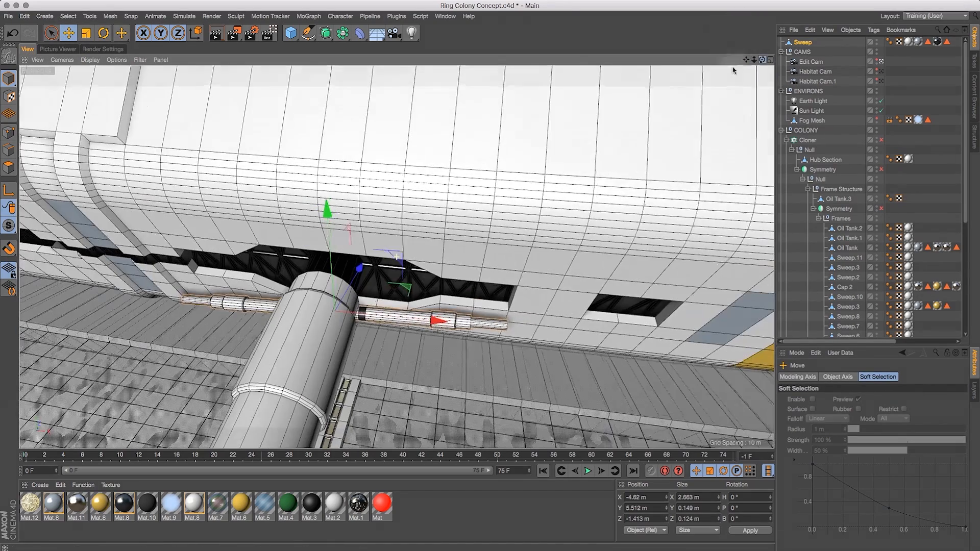
drag(372, 341, 309, 386)
Raise the small strut copy slightly and rotate it to about H -65°, P 8°, B 16°
drag(761, 60, 450, 261)
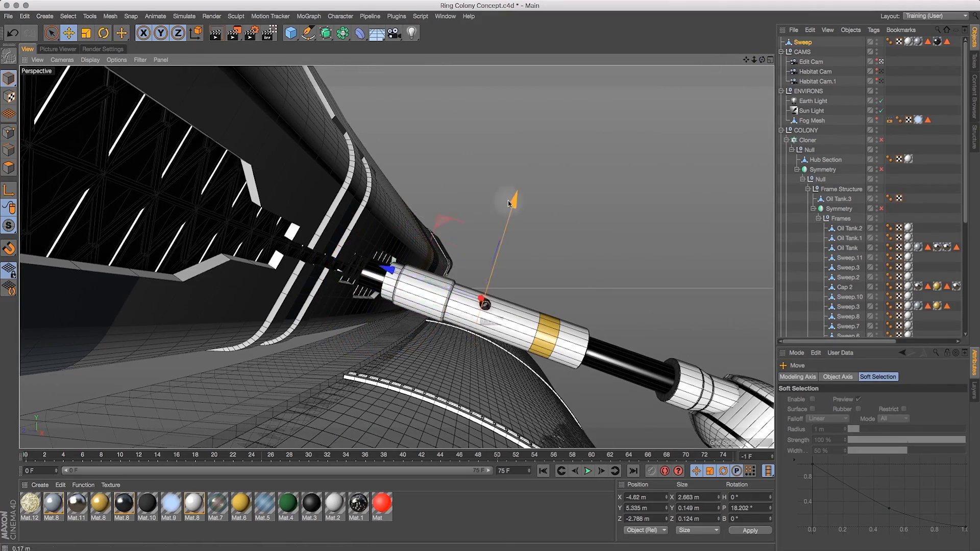
drag(508, 204, 513, 189)
drag(761, 60, 209, 31)
click(103, 32)
drag(479, 277, 398, 263)
drag(761, 60, 414, 278)
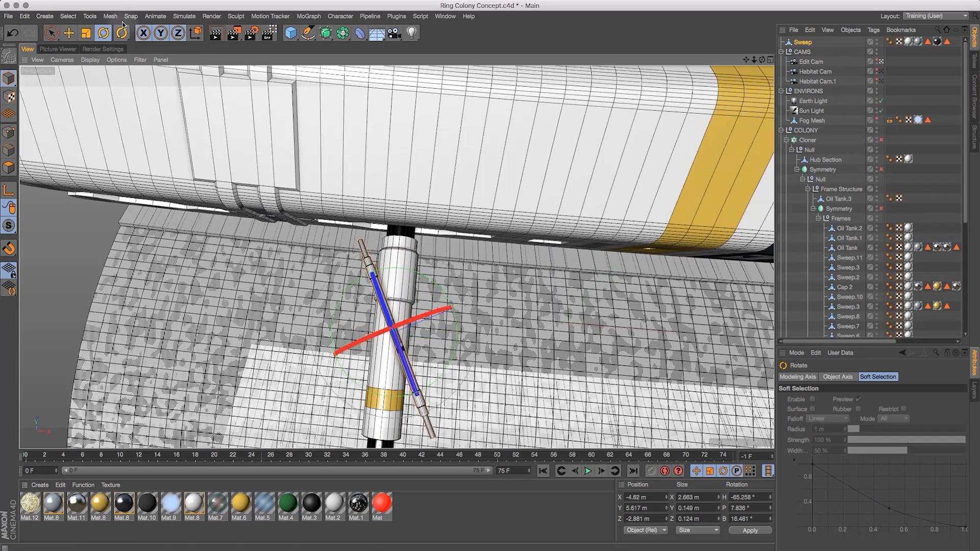
Move the angled strut copy alongside the frame's upper tube, to about X -5.46 m, Y 5.45 m, Z -2.56 m
click(68, 33)
drag(429, 434, 415, 399)
drag(471, 254, 426, 271)
drag(761, 60, 704, 49)
drag(418, 164, 412, 193)
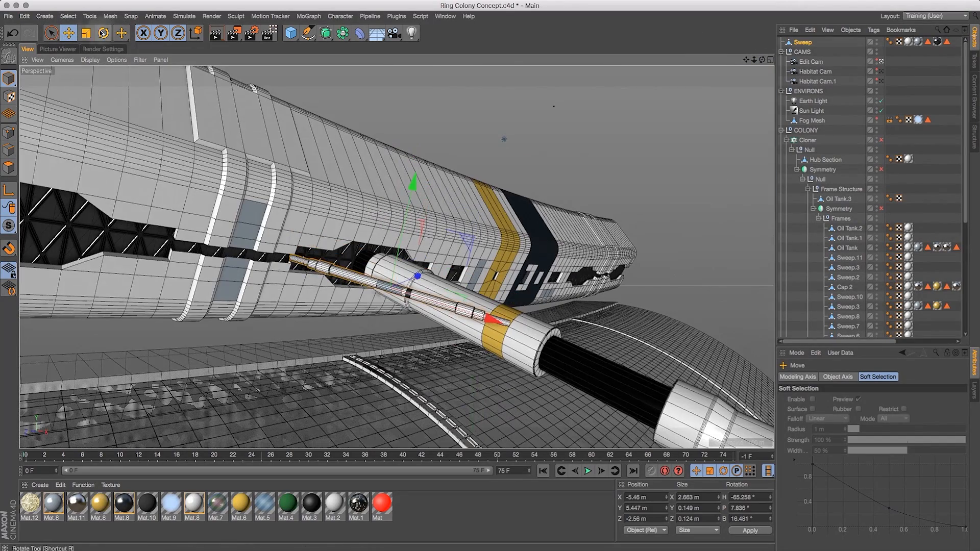
Scale the strut copy down to about 1.74 m long and rotate it to about H -66°, P 9°, B 19°
drag(761, 60, 664, 77)
click(68, 32)
alt+drag(474, 303, 788, 21)
drag(407, 163, 407, 171)
click(102, 33)
drag(429, 253, 447, 275)
drag(761, 60, 678, 63)
Move the shortened strut up between the hull's underside and the side of the frame's upper tube
click(68, 33)
drag(439, 396, 419, 382)
drag(761, 60, 740, 61)
drag(361, 184, 361, 188)
mouse_move(761, 59)
mouse_down()
mouse_move(704, 79)
mouse_move(773, 47)
mouse_move(802, 68)
mouse_move(807, 57)
mouse_move(768, 72)
mouse_move(791, 63)
mouse_move(777, 71)
mouse_up()
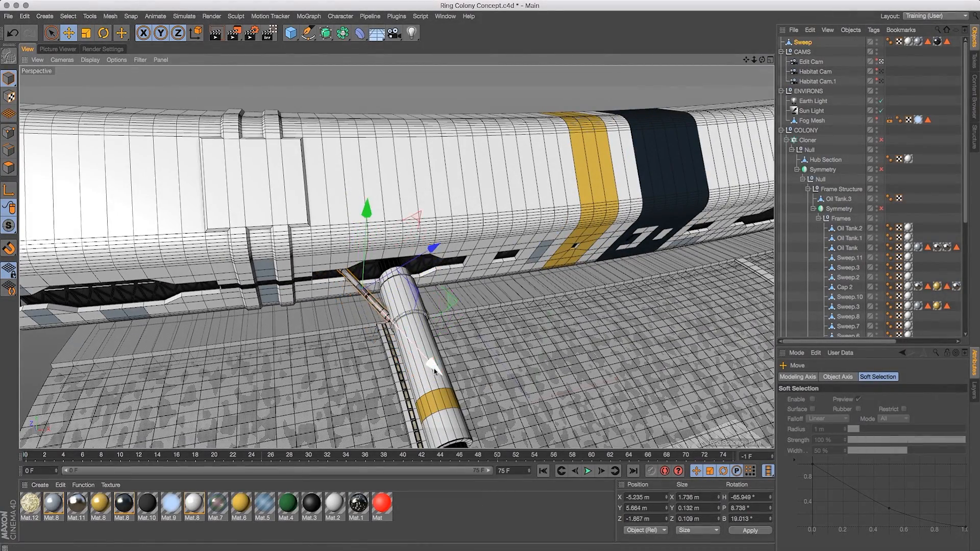
Adjust the brace to H -50°, P 14°, B 16° at about X -5.49 m, Y 5.68 m, Z -1.62 m
drag(404, 240, 402, 243)
drag(762, 59, 781, 131)
key(super+z)
key(super+shift+z)
alt+drag(656, 23, 858, 45)
Duplicate the brace, rotate the copy to about H -133°, P -15°, B 15° and place it on the tube's opposite side
key(super+v)
key(r)
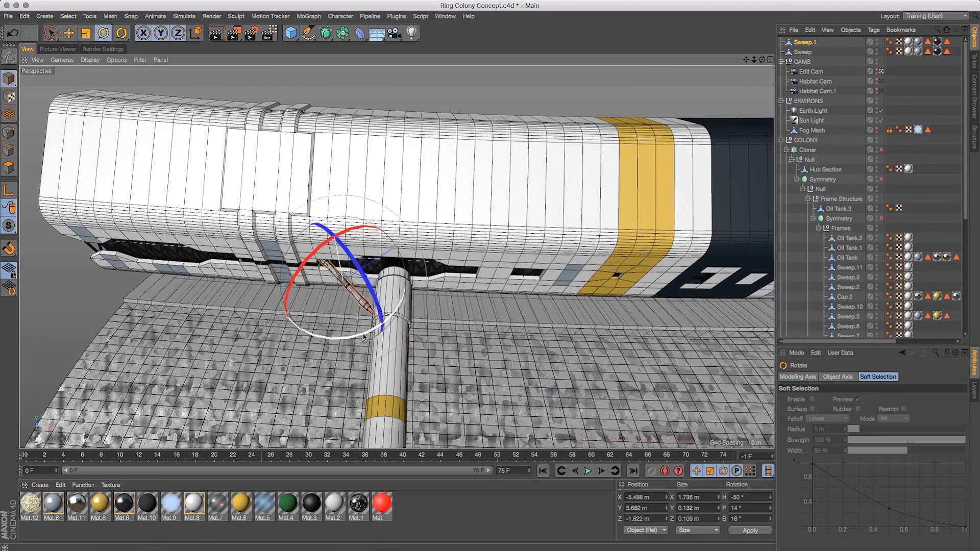
click(69, 33)
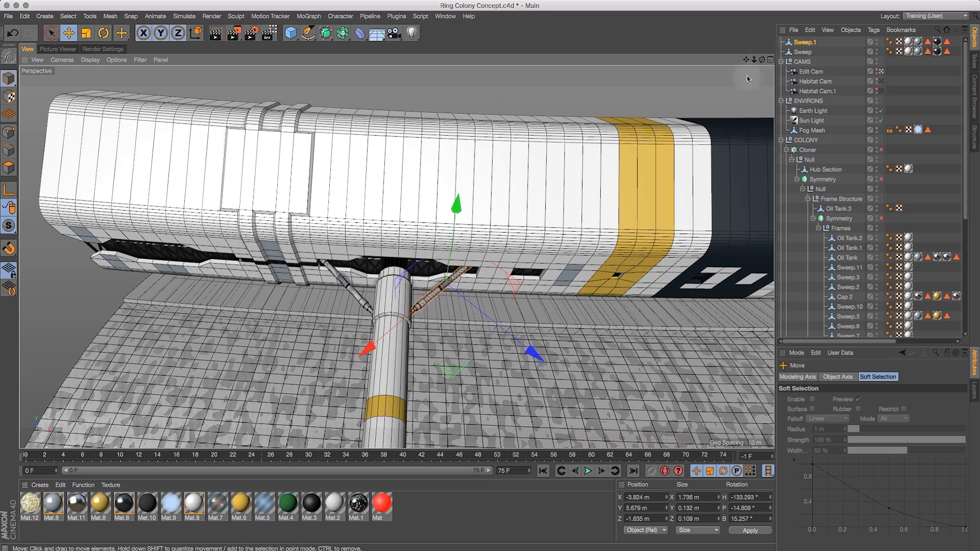
Adjust the height of the duplicate brace and of the original brace so both meet the hull opening
alt+drag(747, 80, 632, 55)
drag(406, 178, 406, 175)
drag(753, 59, 663, 59)
click(802, 51)
drag(295, 193, 296, 188)
drag(762, 60, 714, 66)
Try a B rotation of 16° and a P rotation of -14° on the duplicate brace
click(804, 42)
click(103, 33)
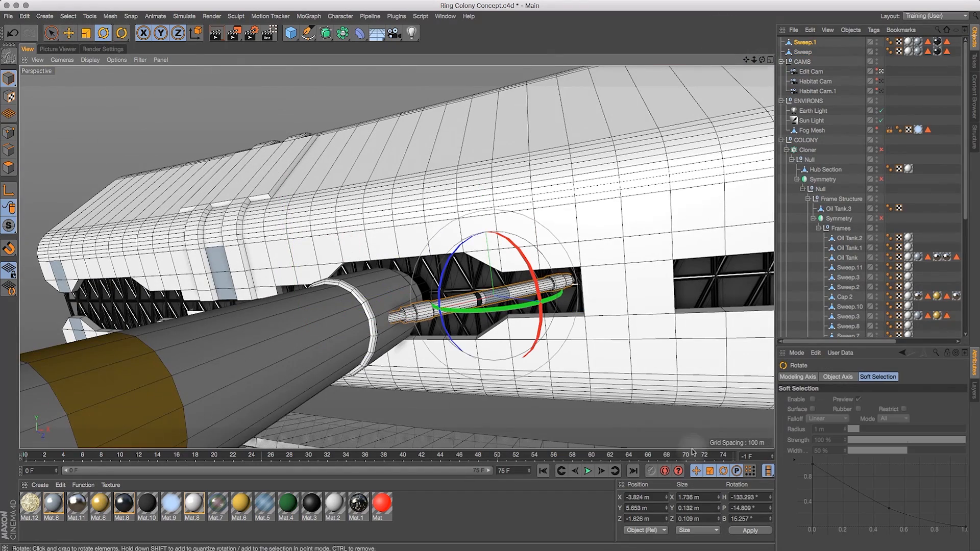
drag(755, 518, 670, 478)
text(16)
key(Return)
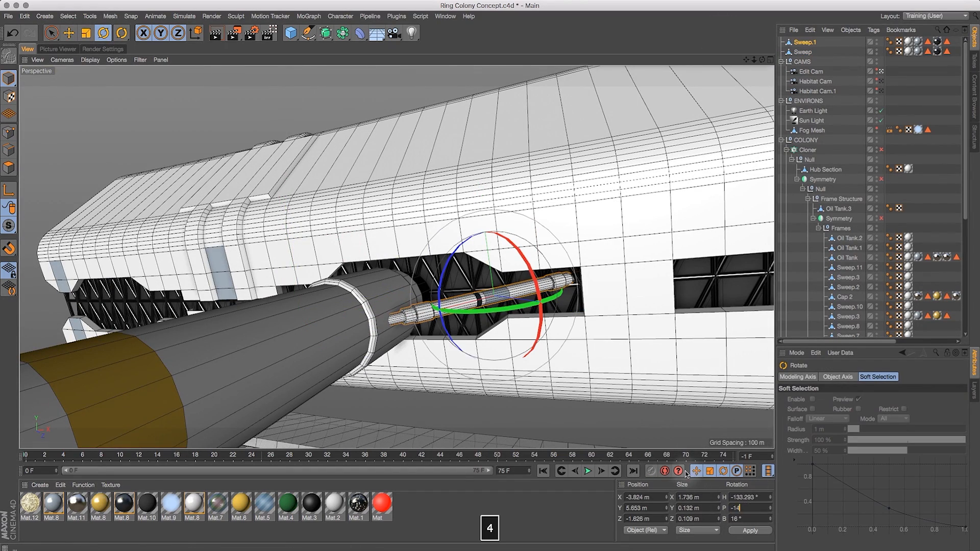
drag(761, 60, 786, 115)
drag(752, 497, 679, 445)
text(-)
Try P rotations of -16° and -14° on the duplicate brace
drag(761, 60, 724, 66)
drag(752, 508, 666, 449)
text(-16)
key(Return)
click(740, 507)
text(-14)
key(Return)
Rotate the duplicate brace freehand to about H -131°, P -11°, B 16° and fine-tune its height
drag(762, 60, 731, 107)
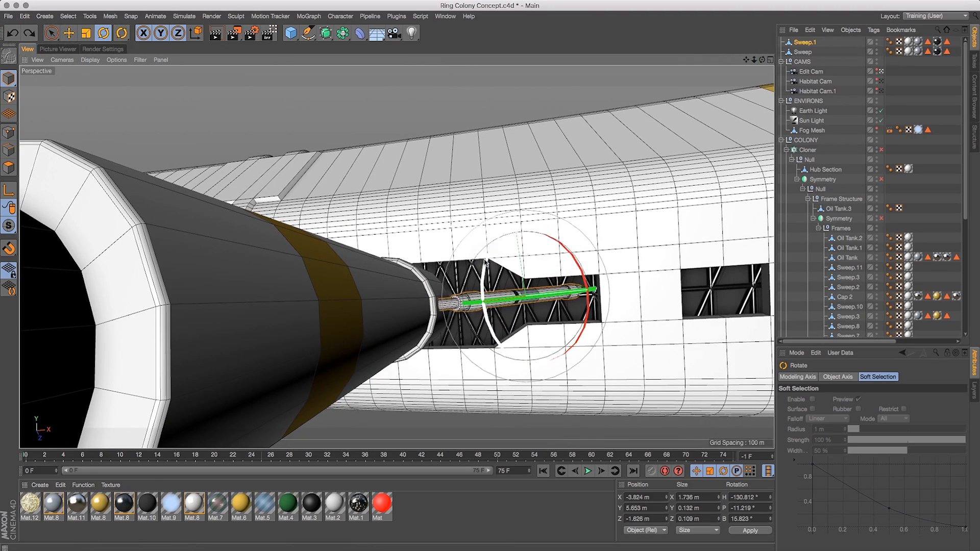
drag(485, 259, 487, 255)
drag(754, 519, 716, 493)
drag(762, 60, 740, 68)
key(e)
drag(682, 162, 682, 166)
drag(762, 60, 640, 257)
drag(720, 159, 620, 245)
Adjust the original brace's height to line up with the hull opening
click(806, 52)
key(r)
click(68, 33)
drag(397, 209, 397, 204)
Place both braces inside the Frames group under the Frame Structure's Symmetry
alt+drag(682, 138, 804, 31)
drag(867, 53, 856, 171)
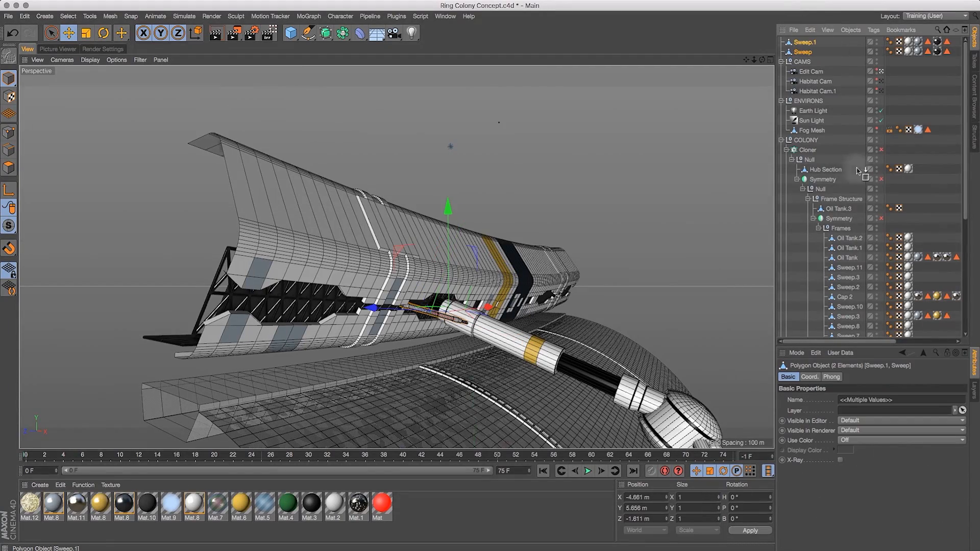
drag(836, 202, 837, 203)
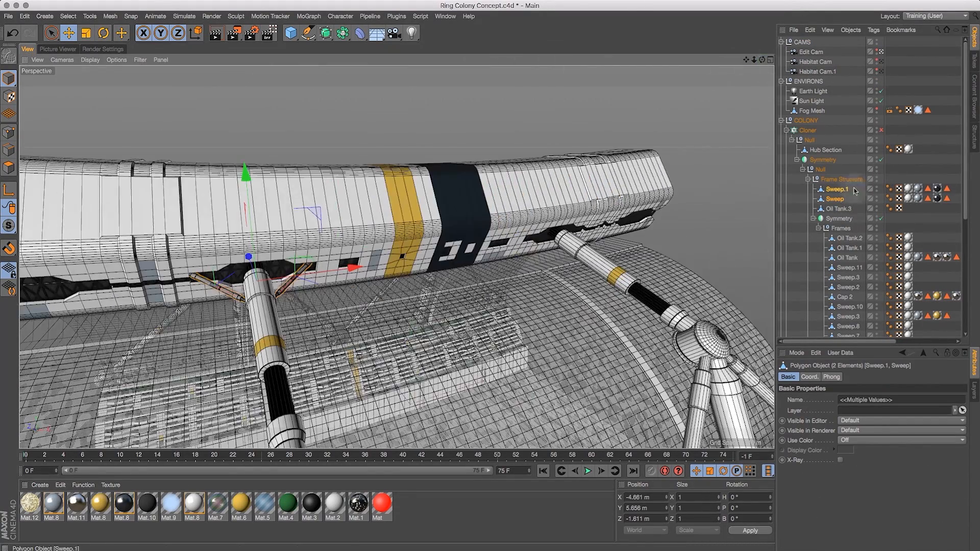
drag(841, 191, 849, 239)
drag(762, 59, 707, 84)
drag(760, 59, 717, 134)
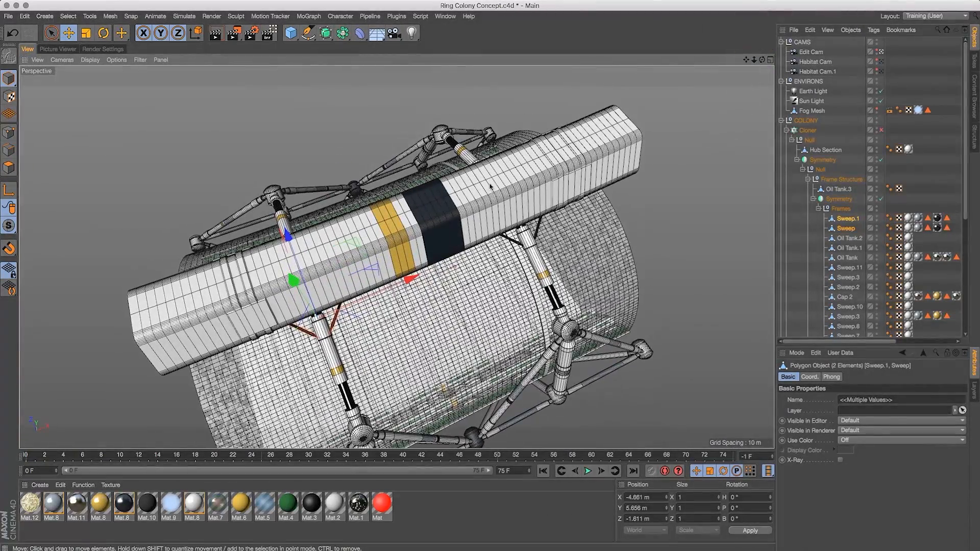
Cut a lengthwise edge loop into the Spine's hull Sweep with Loop/Path Cut at a 59.378% offset
click(51, 33)
click(200, 309)
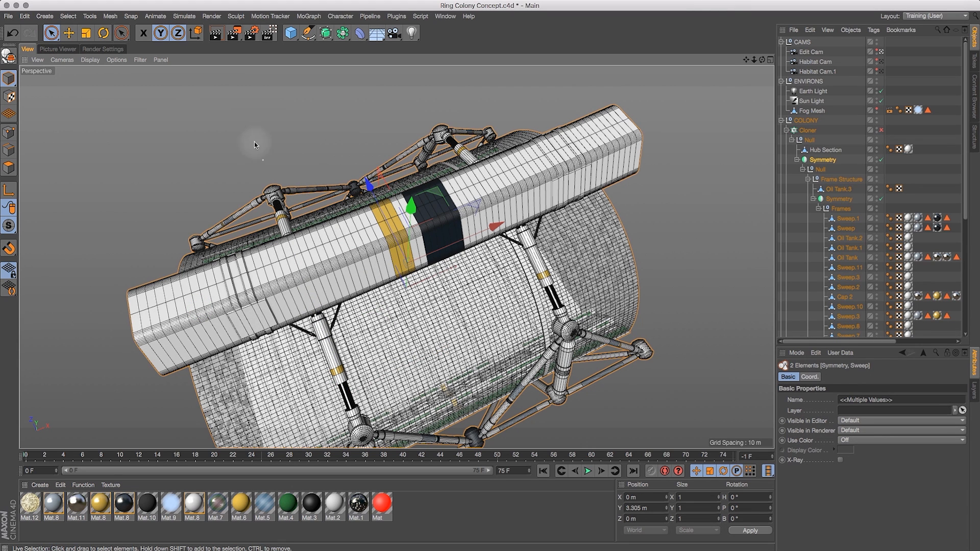
drag(963, 141, 881, 142)
click(808, 179)
click(835, 228)
click(110, 16)
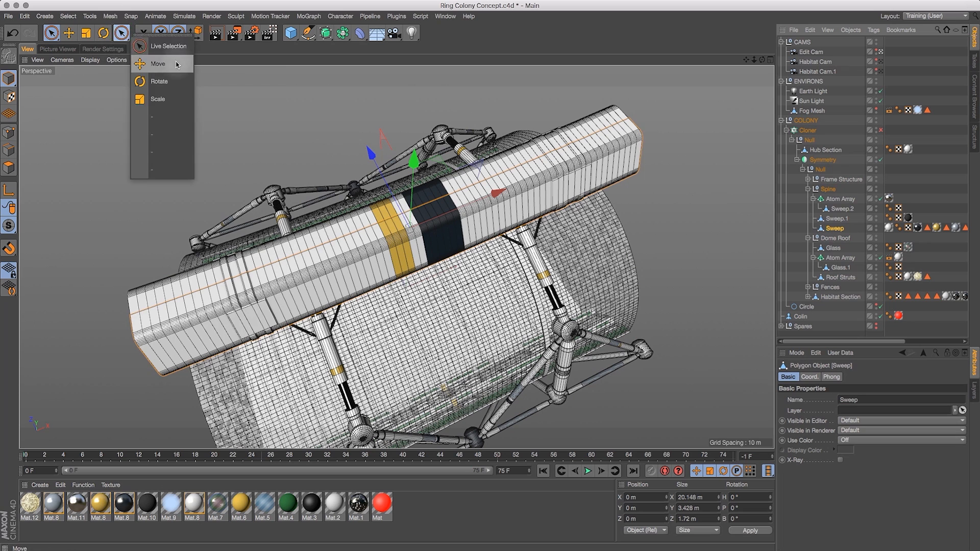
mouse_move(120, 56)
key(Escape)
click(9, 167)
click(110, 16)
click(183, 116)
click(315, 255)
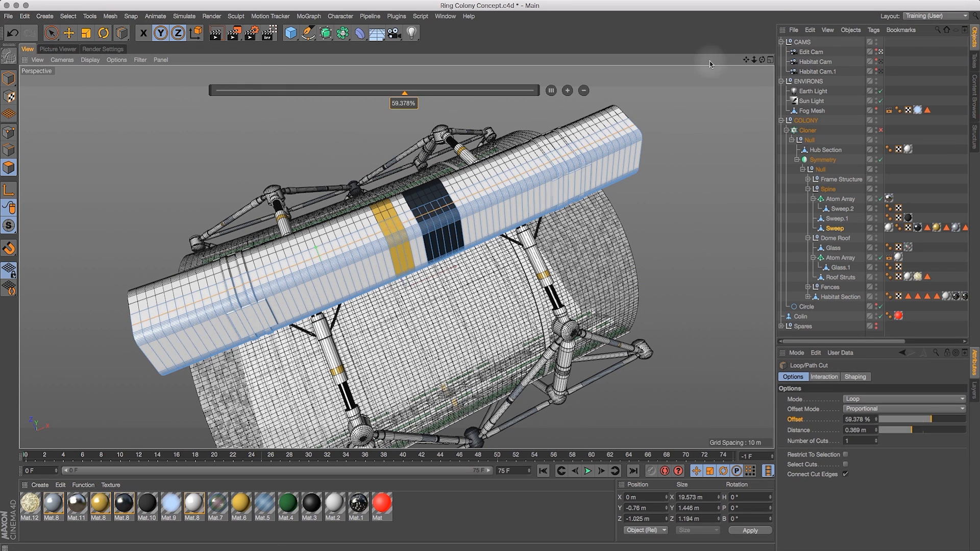
Select several separate rectangular patches of polygons along the top of the hull Sweep
click(52, 32)
click(11, 166)
click(447, 204)
mouse_move(754, 60)
mouse_down()
mouse_move(786, 51)
mouse_move(734, 60)
mouse_up()
shift+click(481, 167)
shift+drag(618, 123, 645, 113)
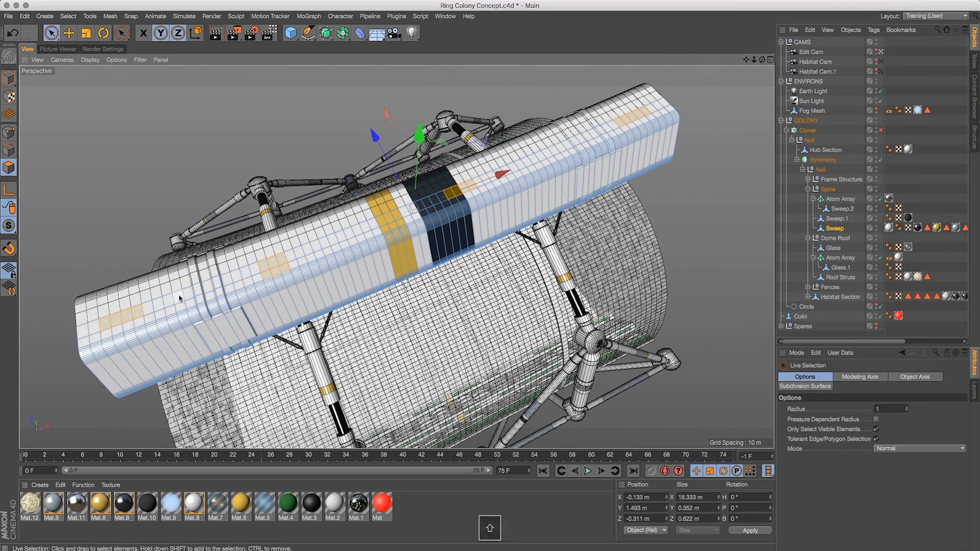
super+click(219, 317)
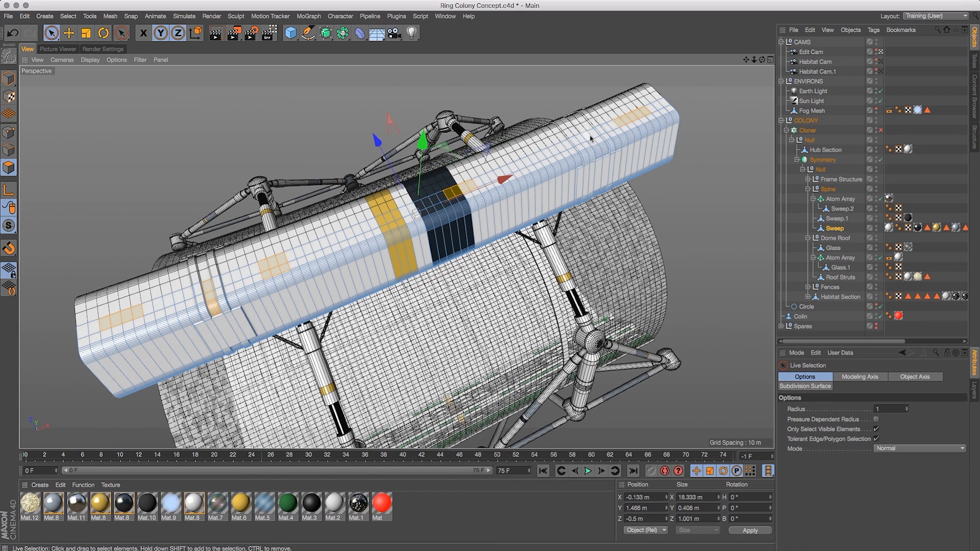
shift+drag(483, 195, 575, 139)
key(super+z)
Apply the Mat.8 material to the selected polygon patches on top of the hull
drag(54, 503, 837, 218)
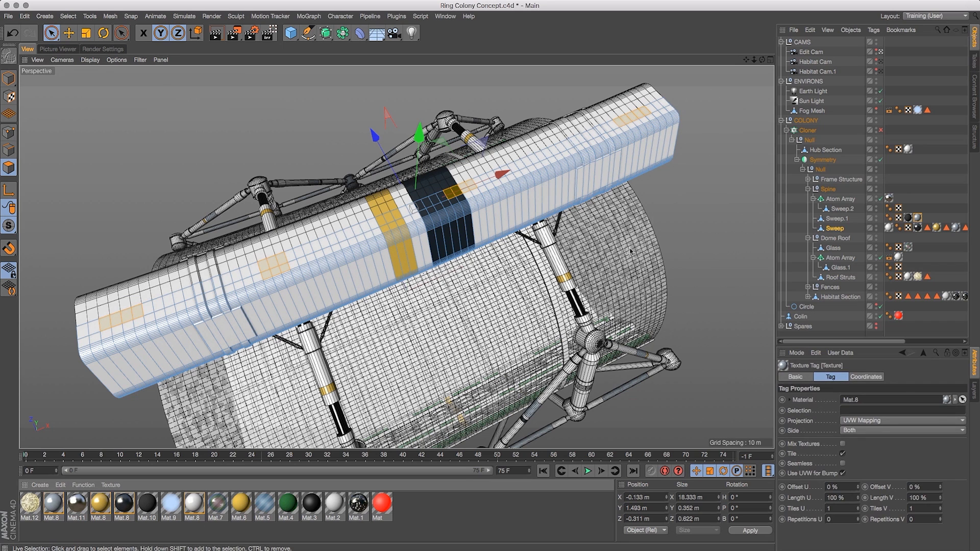
key(super+z)
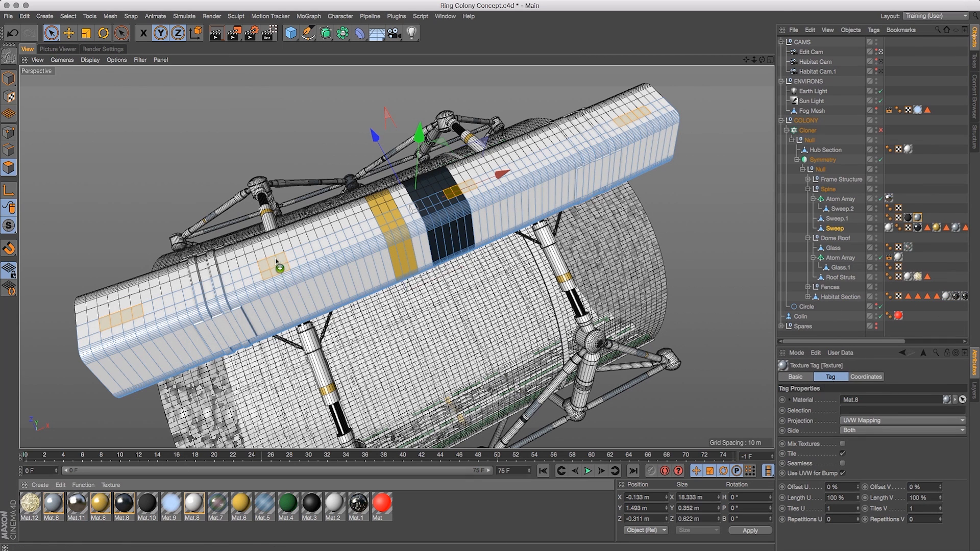
click(880, 160)
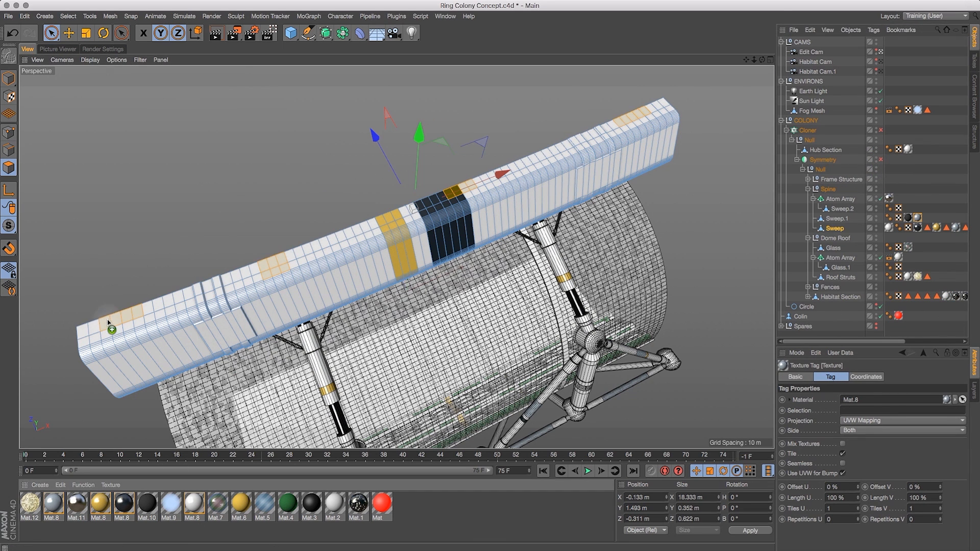
click(880, 160)
drag(761, 60, 777, 83)
Store the hull's selected polygon patches in Polygon Selection.4 with Set Selection
click(68, 16)
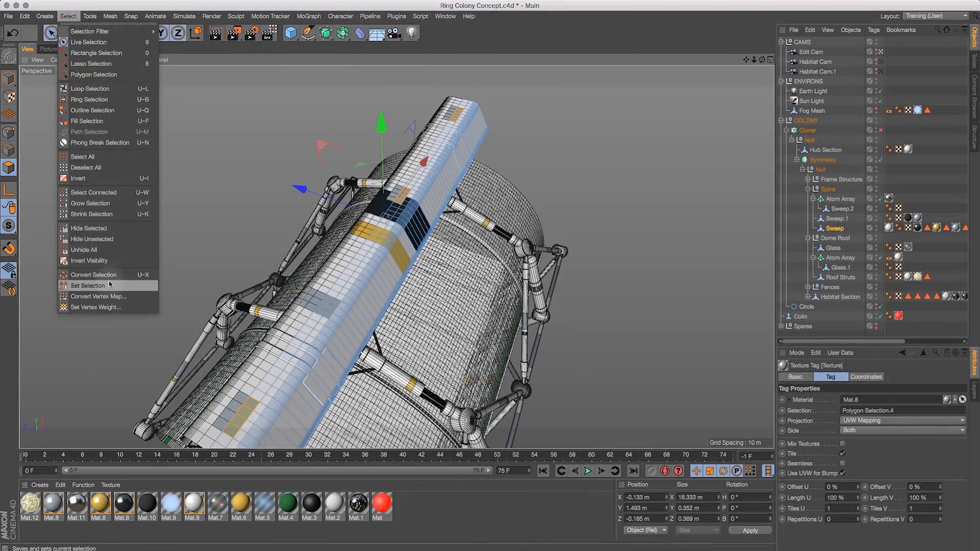
click(81, 284)
click(880, 159)
click(68, 15)
click(94, 275)
key(Escape)
click(68, 16)
click(100, 284)
scroll(872, 194, right, 3)
click(896, 227)
click(67, 16)
click(102, 215)
drag(762, 60, 785, 230)
scroll(878, 194, left, 3)
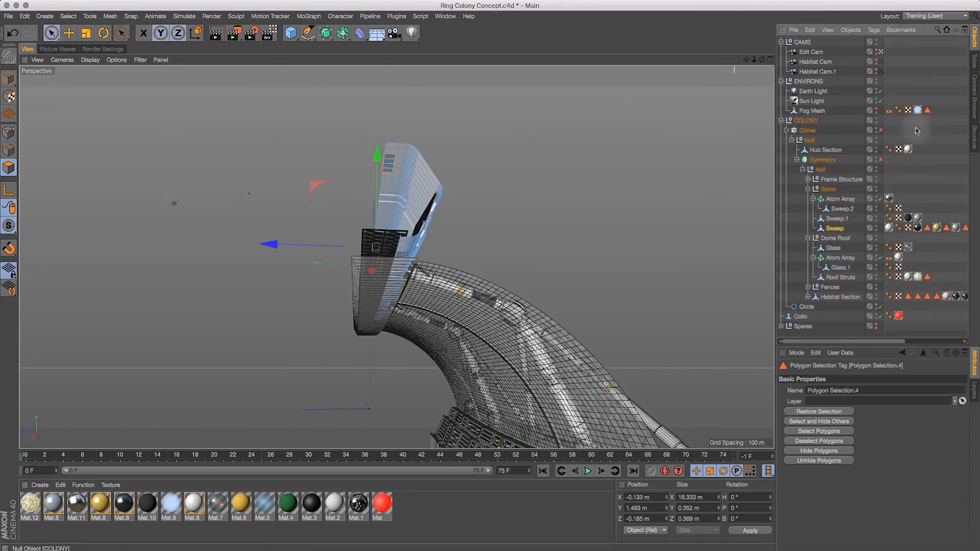
Enable the Cloner and its Symmetry, look through Habitat Cam and save the project
click(880, 51)
click(880, 71)
click(880, 62)
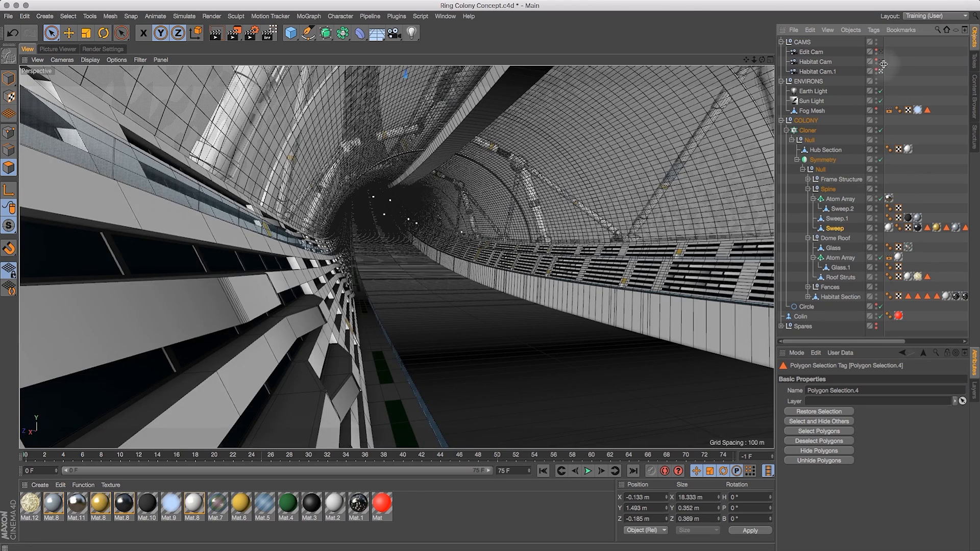
key(super+s)
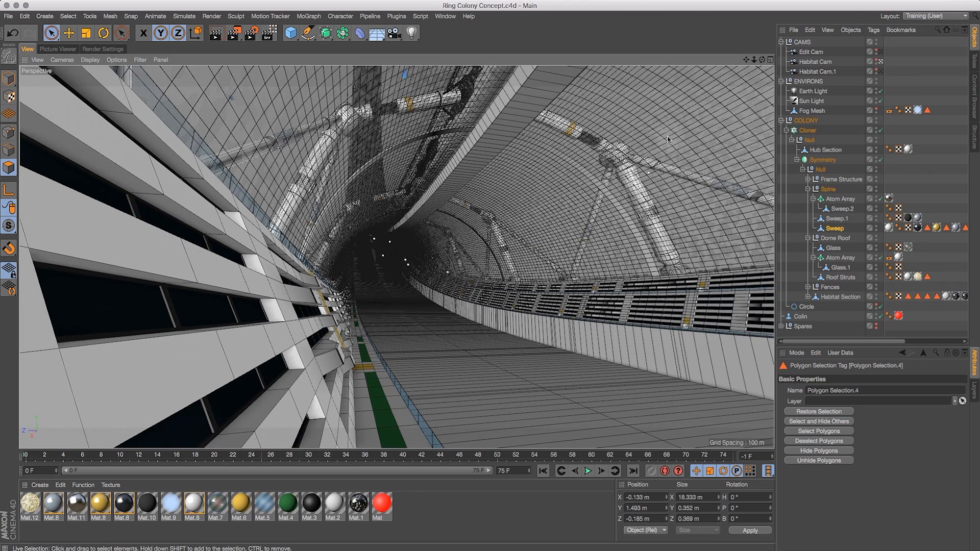
Hide the Hub Section in both the editor and the renderer, and save the project
click(519, 109)
key(e)
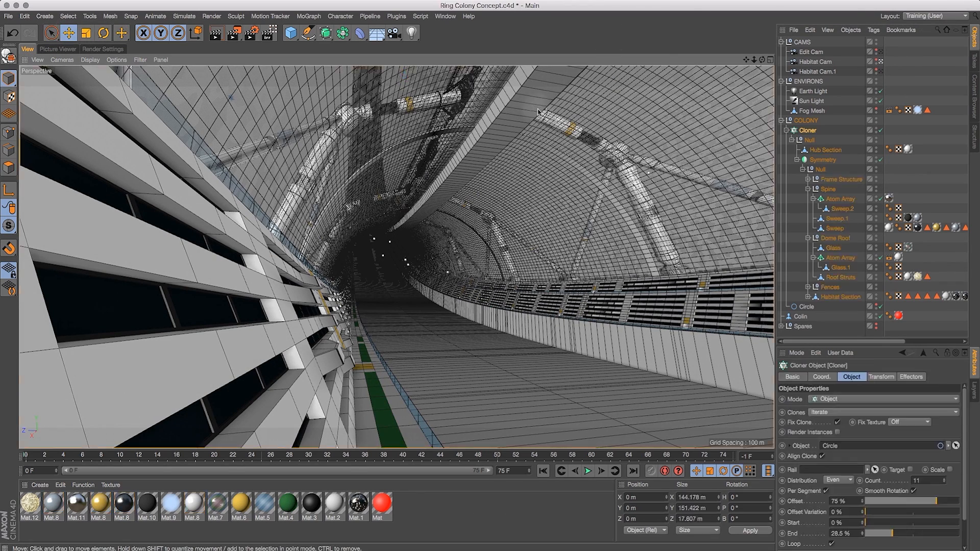
click(833, 150)
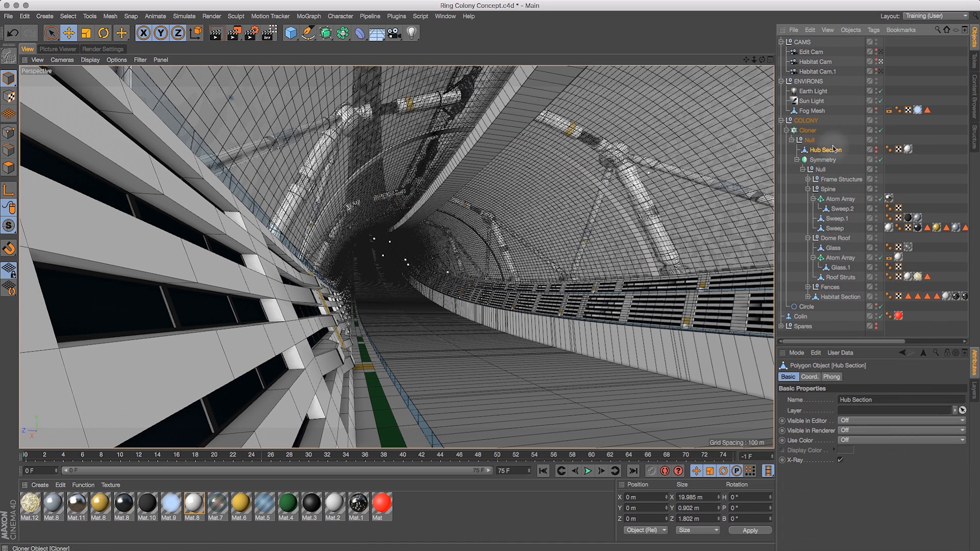
key(super+s)
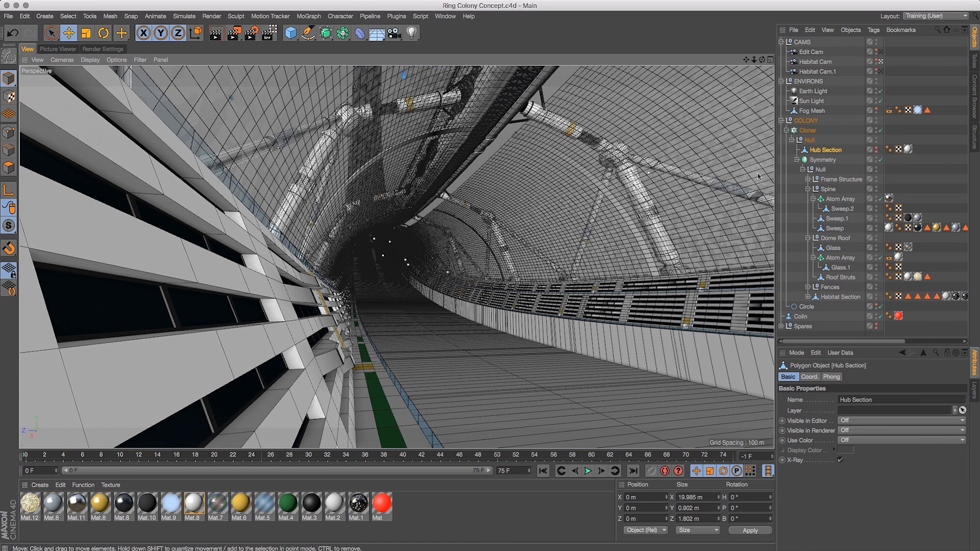
key(Delete)
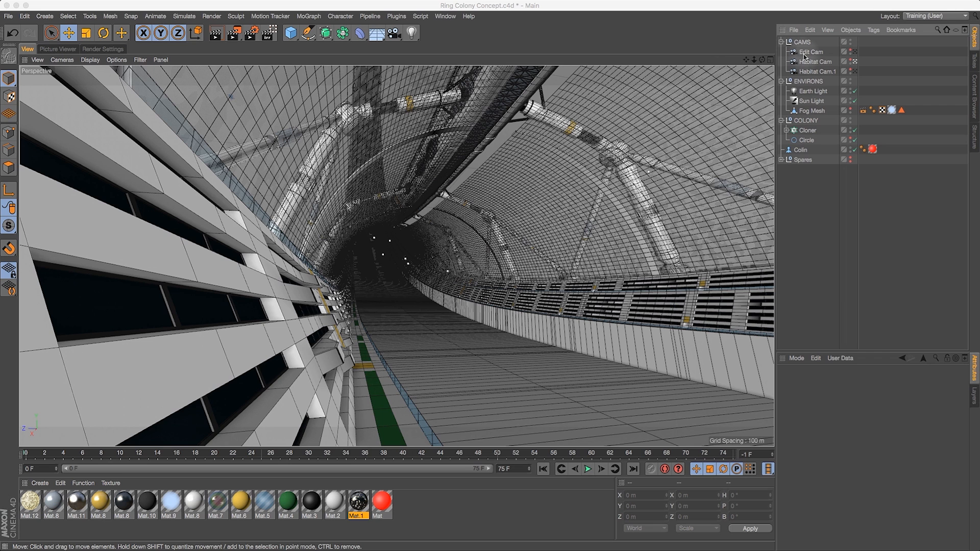
Expand the Cloner hierarchy, turn off the Cloner and its Symmetry, and switch the view to Edit Cam
click(787, 130)
click(791, 140)
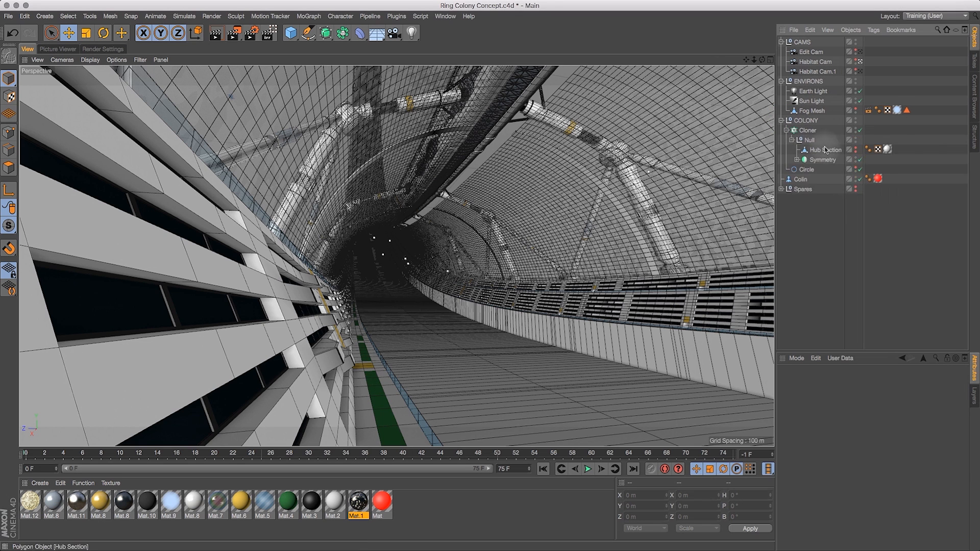
click(797, 159)
drag(907, 130, 907, 160)
click(906, 52)
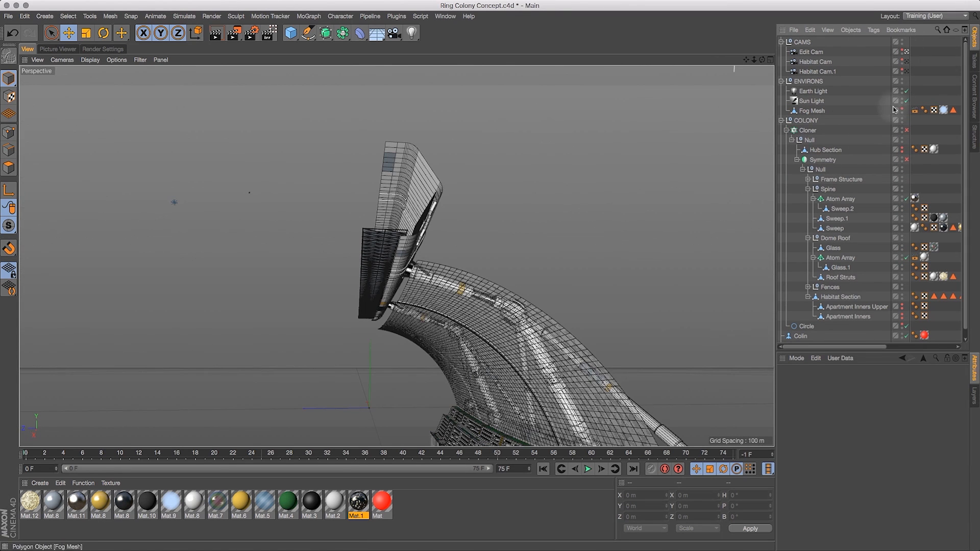
Select the Habitat Section, expand Frame Structure and turn off the Symmetry inside it
click(839, 297)
drag(761, 60, 495, 260)
click(807, 179)
click(906, 198)
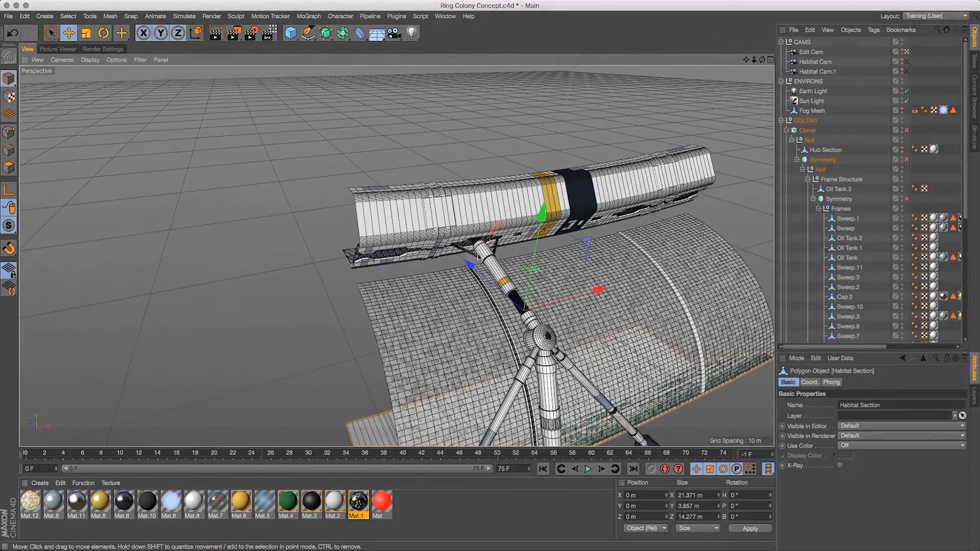
Select the Sweep brace between the frame and the hull and open the Axis Center settings for it
mouse_move(762, 60)
mouse_down()
mouse_move(735, 66)
mouse_move(802, 49)
mouse_move(734, 65)
mouse_move(762, 61)
mouse_move(740, 51)
mouse_move(770, 40)
mouse_move(754, 55)
mouse_move(814, 51)
mouse_move(747, 50)
mouse_up()
click(510, 263)
click(110, 16)
mouse_move(123, 113)
click(176, 115)
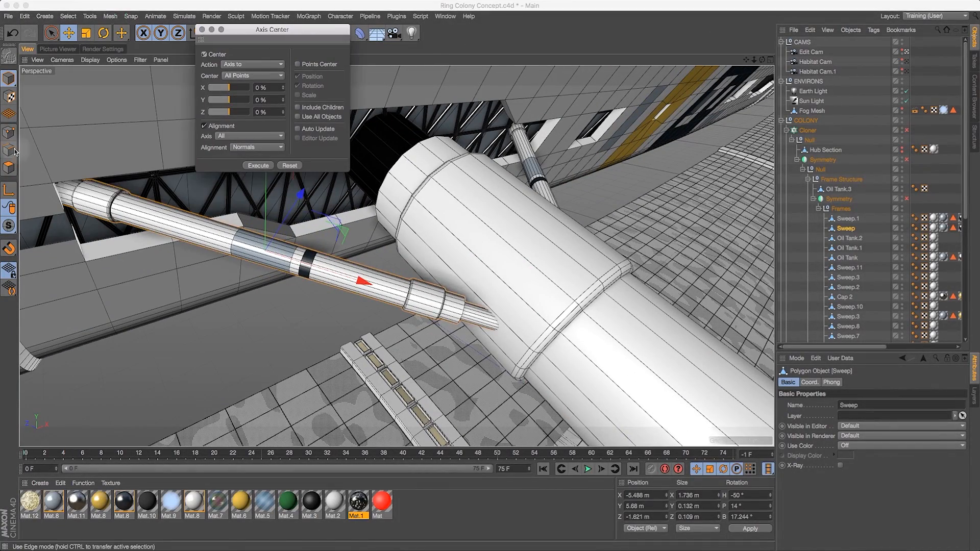
Align the Sweep brace's axis to one of its lengthwise edges with Axis Center, then return to model mode
click(12, 150)
click(189, 222)
right_click(189, 223)
key(Escape)
click(253, 75)
click(258, 118)
click(258, 166)
drag(761, 59, 738, 66)
click(9, 78)
click(202, 29)
Select all polygons of the Sweep brace and set up scaling with the Z axis locked
click(9, 166)
key(u)
key(l)
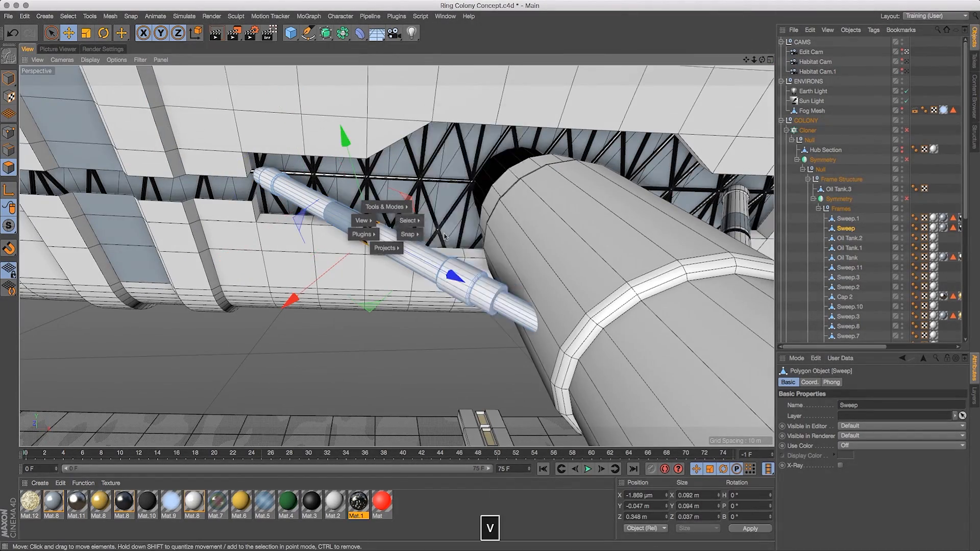
key(super+z)
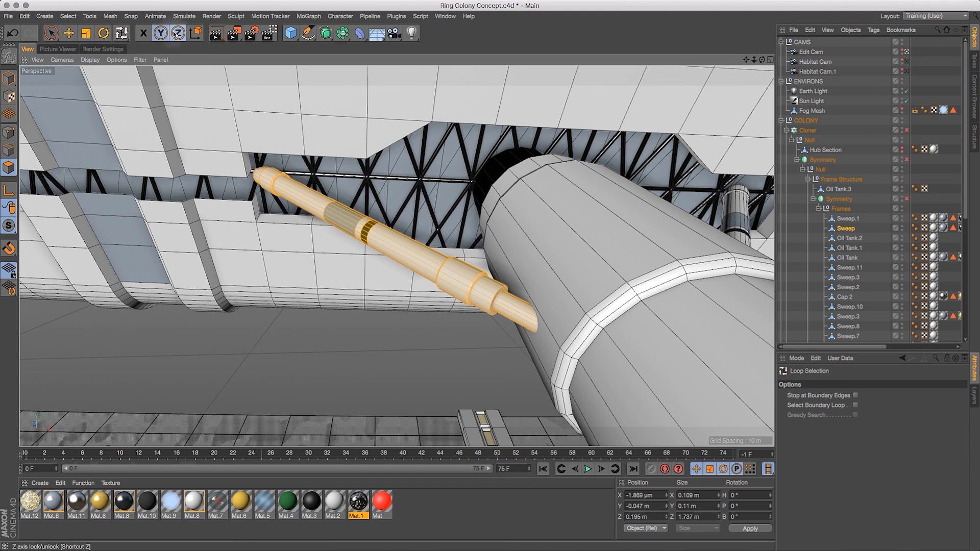
click(86, 32)
click(177, 33)
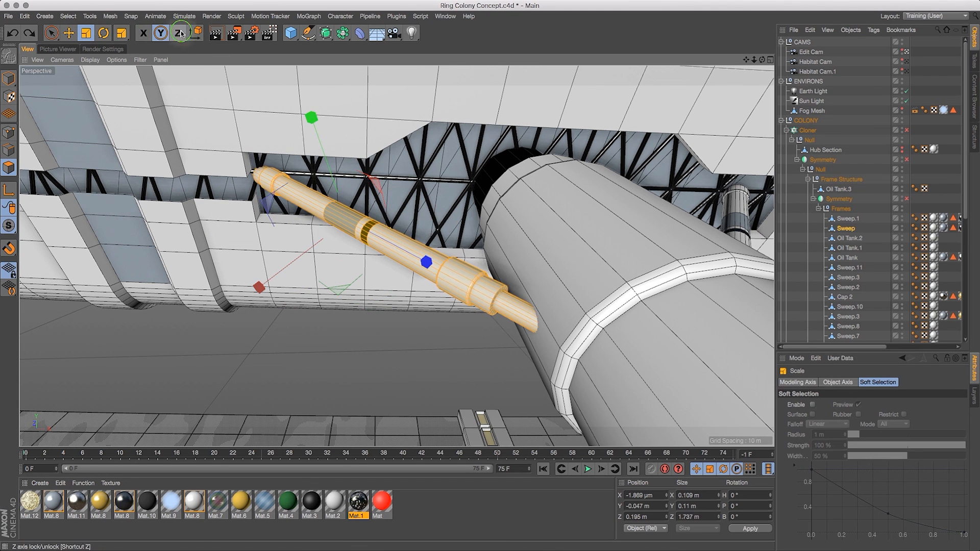
Thicken the Sweep brace by scaling its polygons up in X and Y only, then clear the selection
drag(216, 247, 236, 323)
key(super+z)
shift+drag(361, 299, 747, 75)
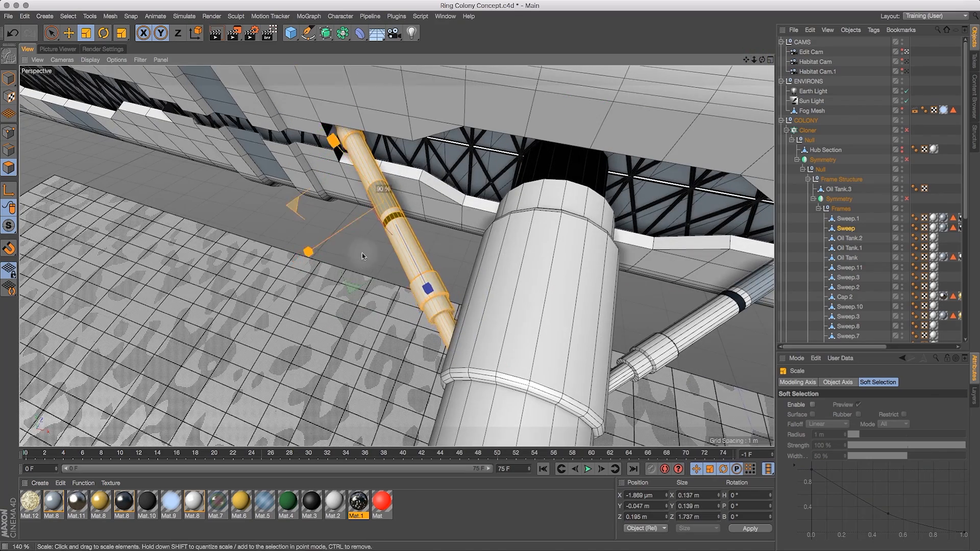
key(super+z)
shift+drag(367, 255, 359, 260)
drag(753, 59, 808, 84)
click(68, 33)
key(super+shift+a)
Align the axis of the Sweep.1 brace to its selected lengthwise edges with Axis Center
click(8, 78)
click(847, 219)
click(111, 16)
click(8, 150)
click(521, 281)
shift+click(585, 244)
click(110, 16)
mouse_move(120, 113)
click(179, 116)
click(204, 31)
Select all polygons of Sweep.1 and scale them up in X and Y to about 0.163 m across, with Z locked
click(8, 167)
key(v)
mouse_move(393, 203)
click(435, 215)
key(super+a)
click(196, 35)
key(t)
key(z)
key(x)
drag(388, 286, 414, 294)
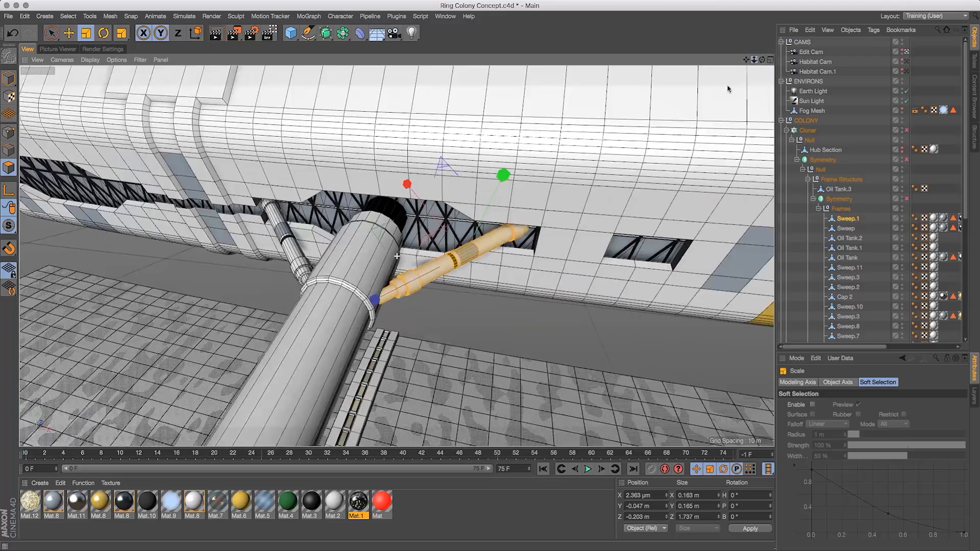
Select the Cap 2 strut and apply Axis Center with the center on All Points and the alignment set to Normals
alt+drag(728, 89, 131, 164)
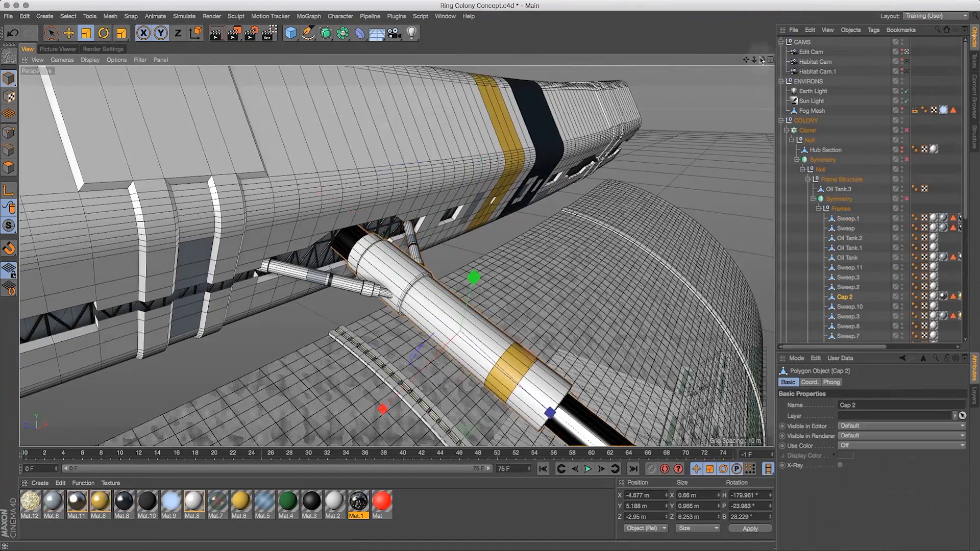
click(111, 16)
click(267, 39)
click(254, 75)
click(256, 75)
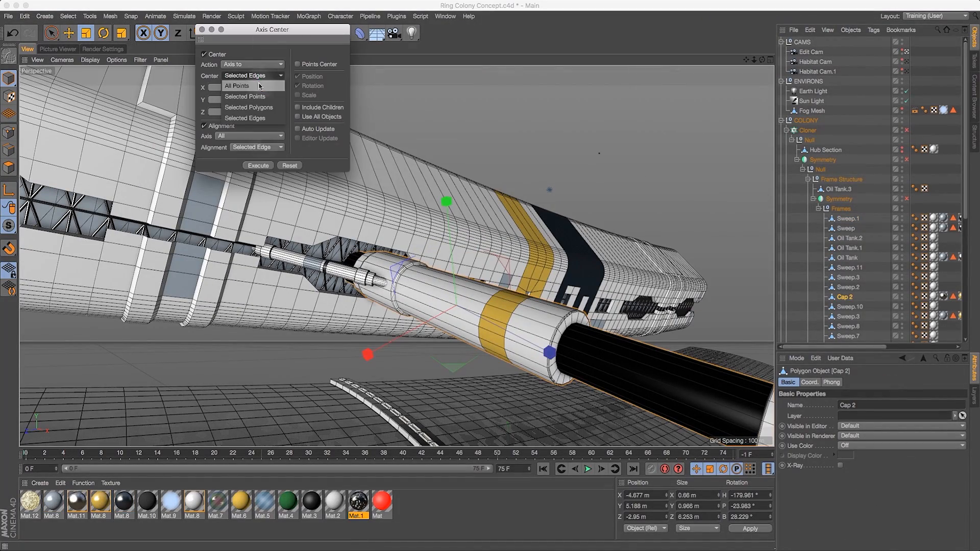
click(258, 86)
click(259, 147)
click(259, 157)
click(262, 166)
Select a lengthwise edge of Cap 2 and realign its axis with Selected Edges as center and Selected Edge as alignment
click(9, 150)
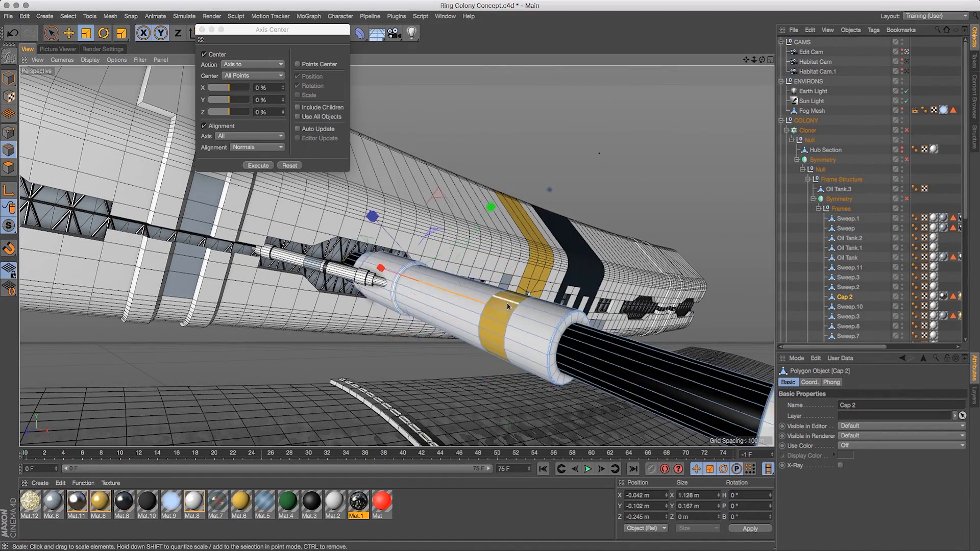
click(502, 305)
click(250, 75)
click(247, 116)
click(257, 166)
click(251, 147)
click(256, 166)
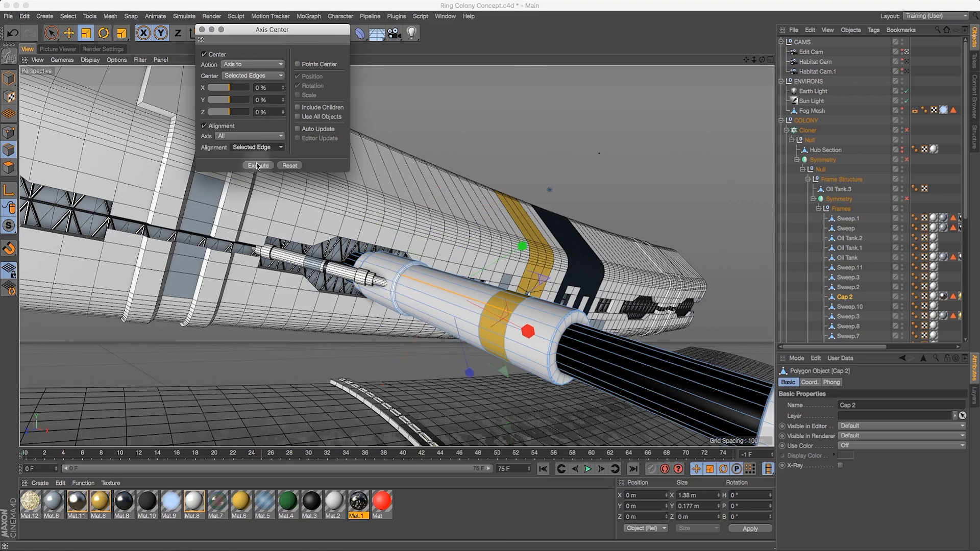
click(257, 166)
click(202, 30)
click(8, 78)
Adjust the hull end of the Cap 2 strut by moving its geometry along the realigned axis
mouse_move(495, 248)
alt+mouse_down()
mouse_move(729, 53)
mouse_move(496, 248)
alt+mouse_up()
alt+drag(531, 357, 531, 429)
alt+right_drag(531, 357, 418, 356)
drag(527, 347, 750, 54)
key(e)
drag(553, 364, 573, 374)
drag(761, 60, 673, 130)
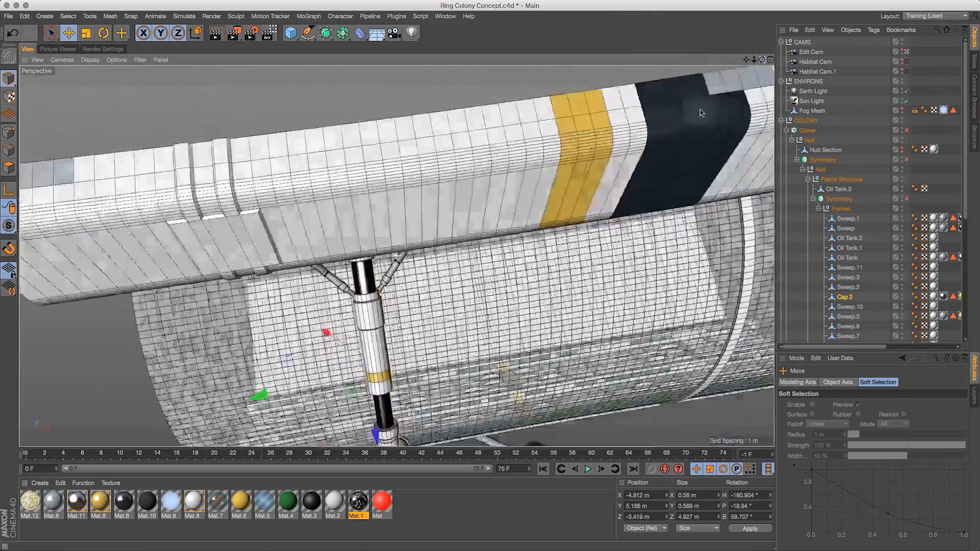
drag(754, 60, 750, 80)
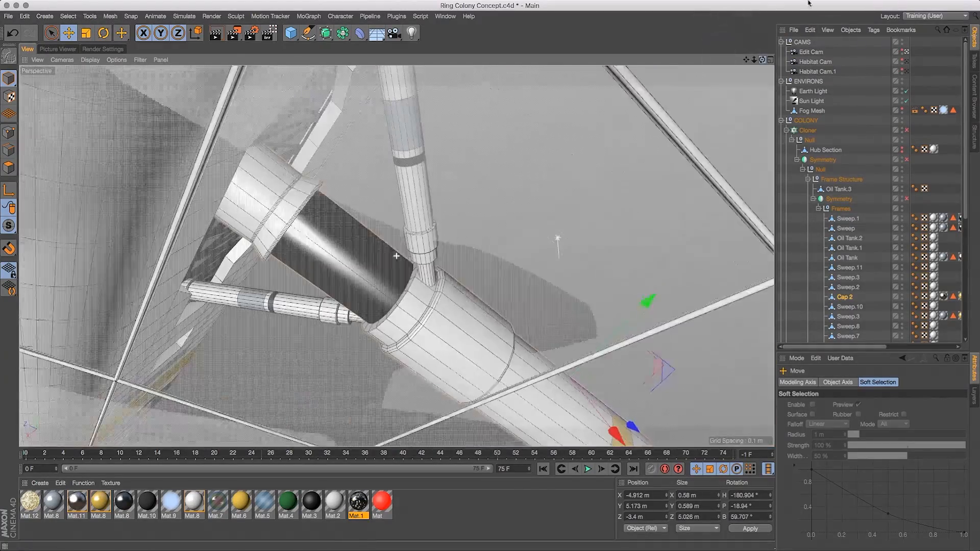
drag(753, 59, 751, 67)
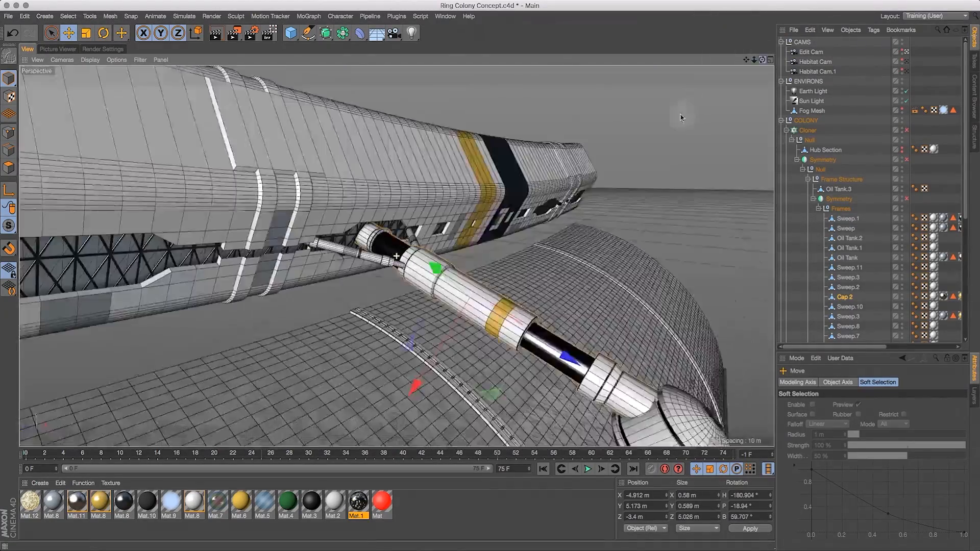
Return to model mode with the Move tool and collapse the Frames group in the hierarchy
key(9)
key(e)
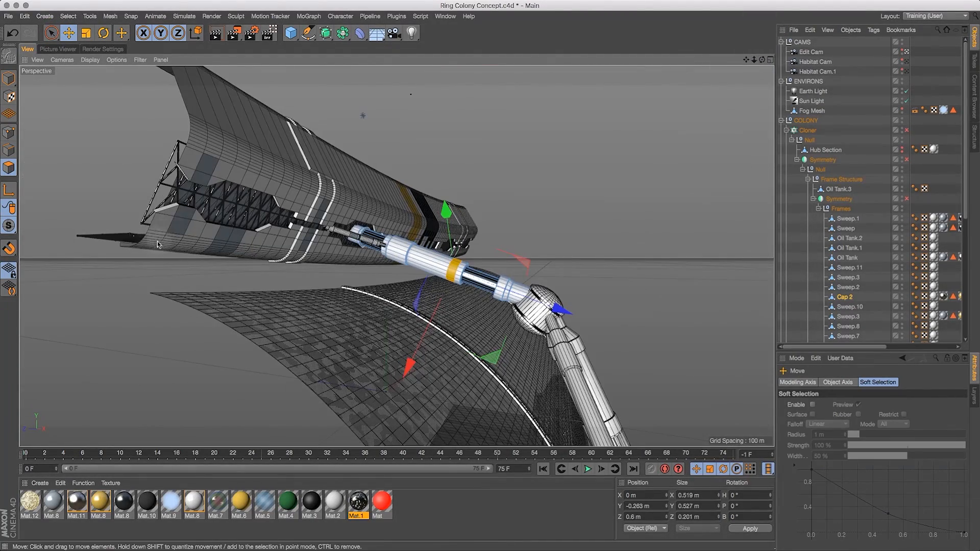
drag(761, 60, 765, 39)
key(v)
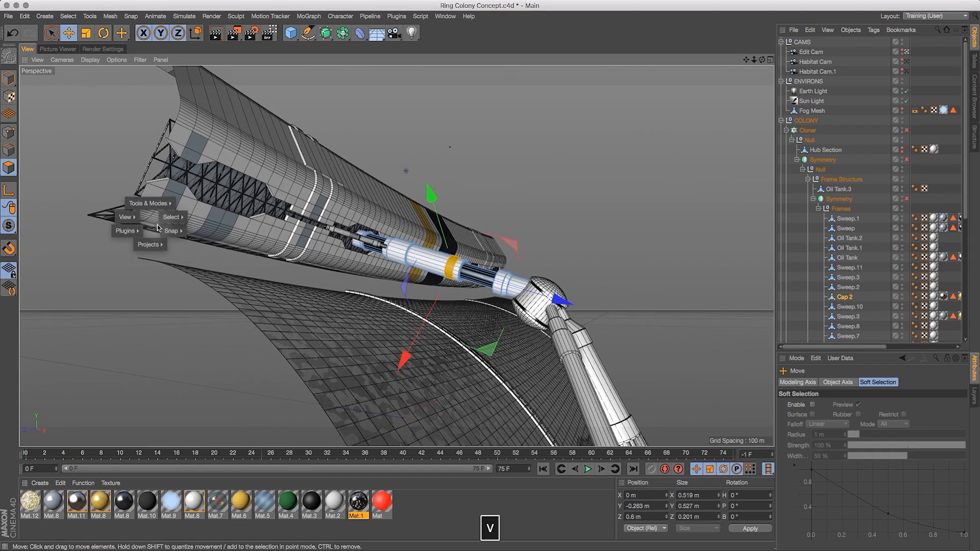
click(153, 206)
click(68, 33)
click(8, 78)
click(818, 208)
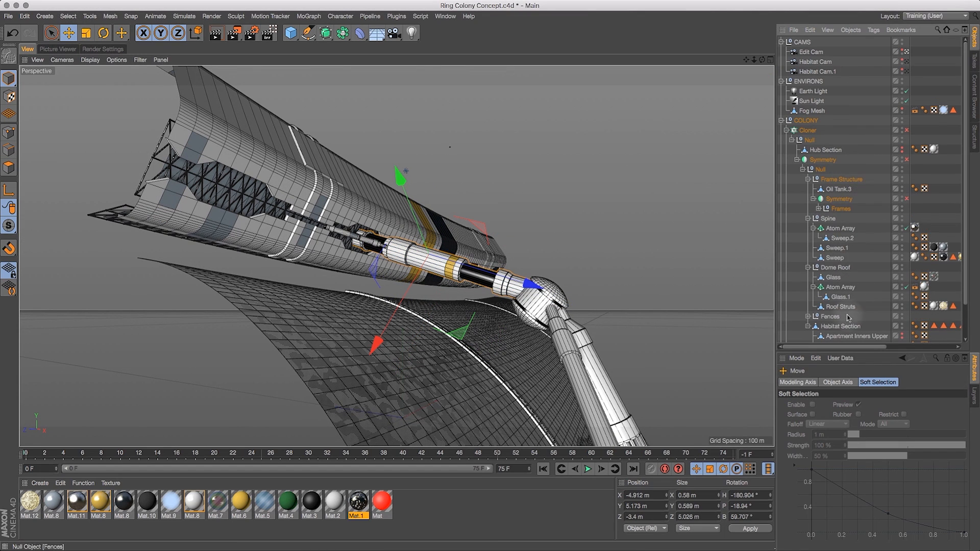
Rename the Sweep object inside the Spine group as "Spine Case"
scroll(964, 153, down, 2)
click(834, 221)
double_click(835, 220)
text(Spine Xase)
key(Return)
Rename Sweep.1 in the Spine group as "Inner Wall" and Sweep.2 as "Inner Framework"
key(shift+Tab)
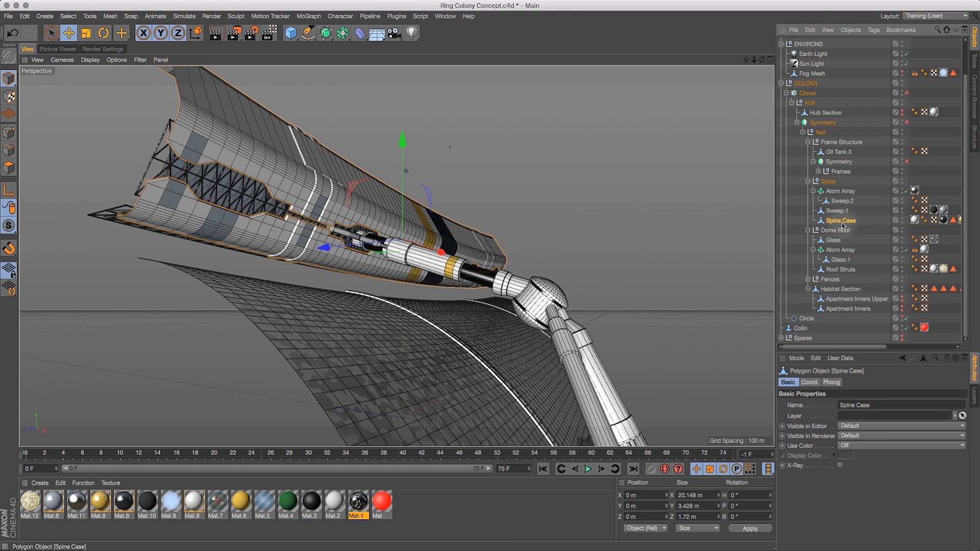
text(Inner Wall)
key(shift+Tab)
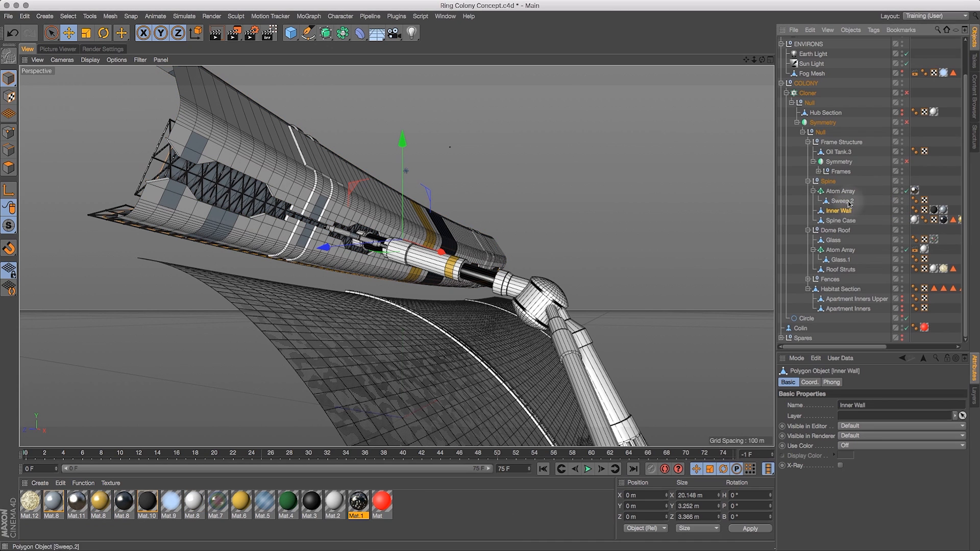
text(Inner Framework)
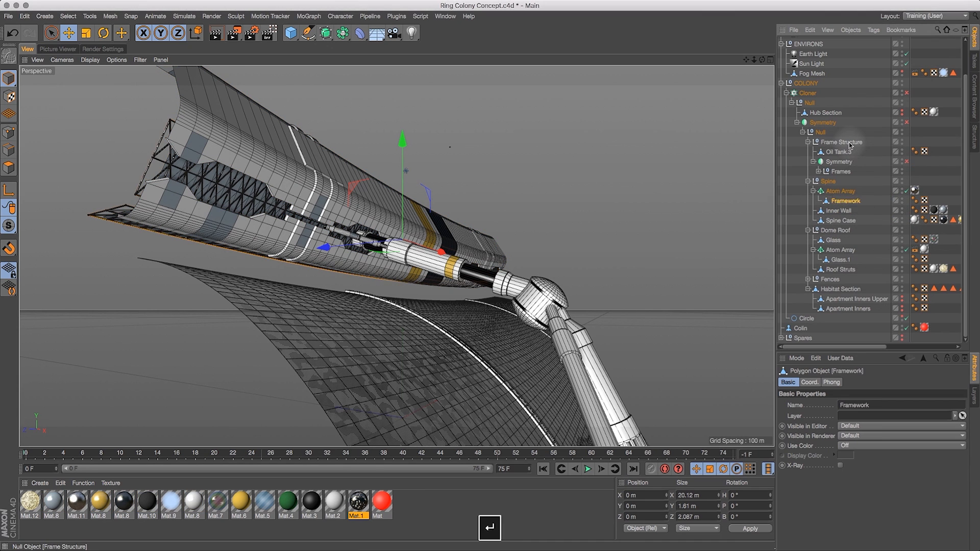
key(Return)
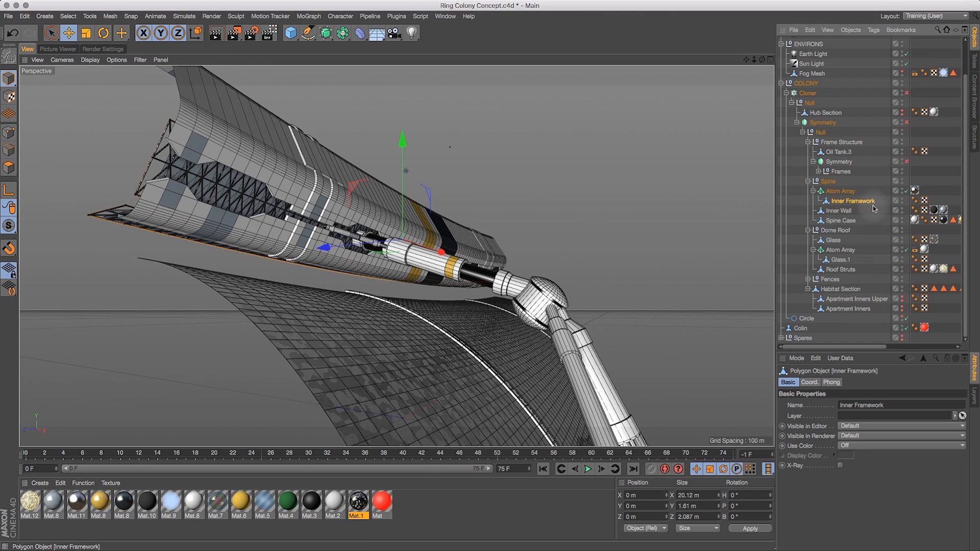
Select a polygon loop on the lower part of the Spine Case with Loop Selection
click(837, 221)
key(v)
click(8, 167)
key(v)
mouse_move(427, 240)
click(462, 255)
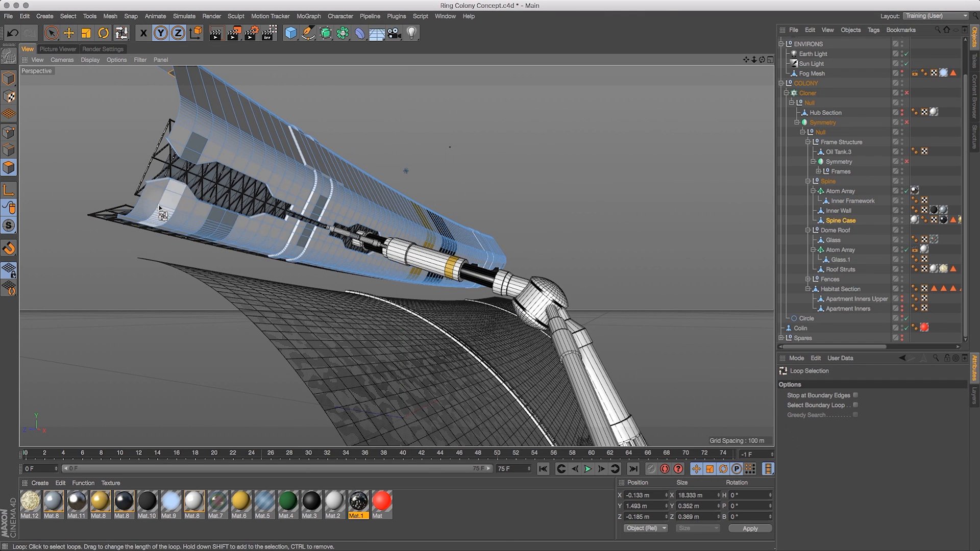
click(190, 219)
Extend the selection over the whole lower flange of the Spine Case with Fill Selection and activate the Move tool
alt+drag(425, 159, 456, 204)
key(v)
mouse_move(494, 225)
click(536, 268)
shift+click(461, 203)
alt+drag(735, 106, 63, 92)
click(68, 33)
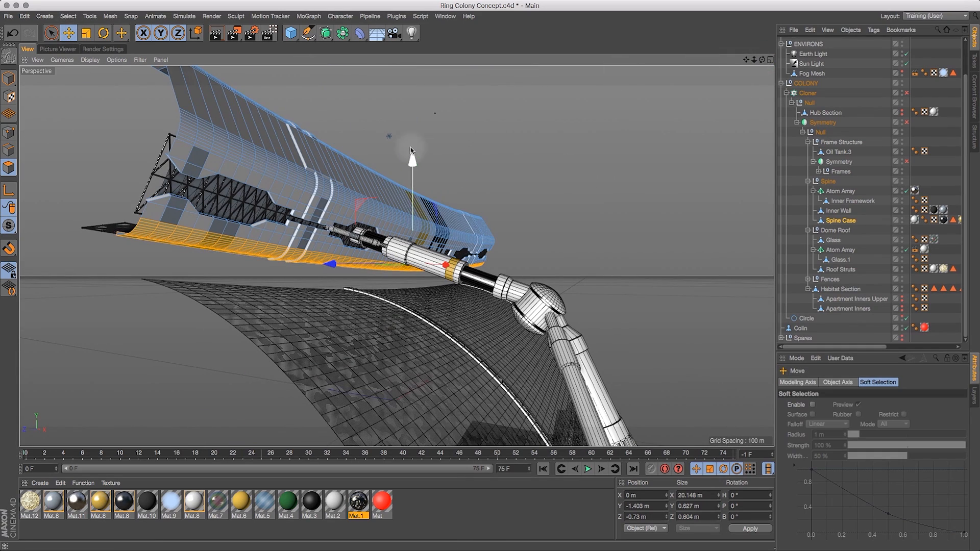
Move the lower flange of the Spine Case down to about Y -2.317 m and shift it to about Z -0.625 m
drag(411, 152, 411, 187)
drag(761, 59, 211, 306)
mouse_move(762, 60)
mouse_down()
mouse_move(501, 356)
mouse_move(771, 58)
mouse_move(758, 56)
mouse_up()
drag(239, 336, 235, 338)
drag(761, 60, 648, 101)
Add a loop cut along the Spine Case wall just above its lower edge, at an offset of about 5%
click(111, 17)
mouse_move(125, 56)
click(220, 116)
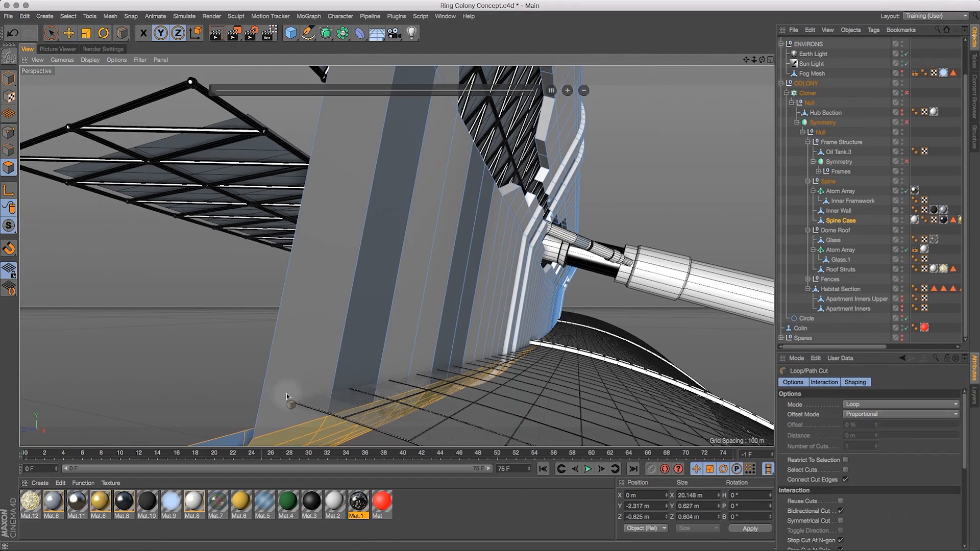
click(269, 396)
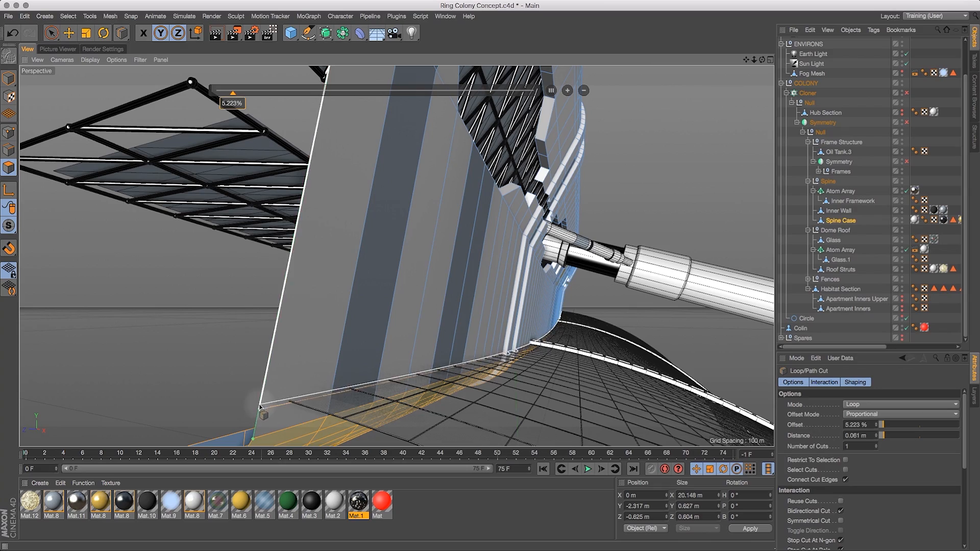
Extrude the narrow polygon strip near the Spine Case's lower edge with an offset of about -0.012 m
key(space)
key(d)
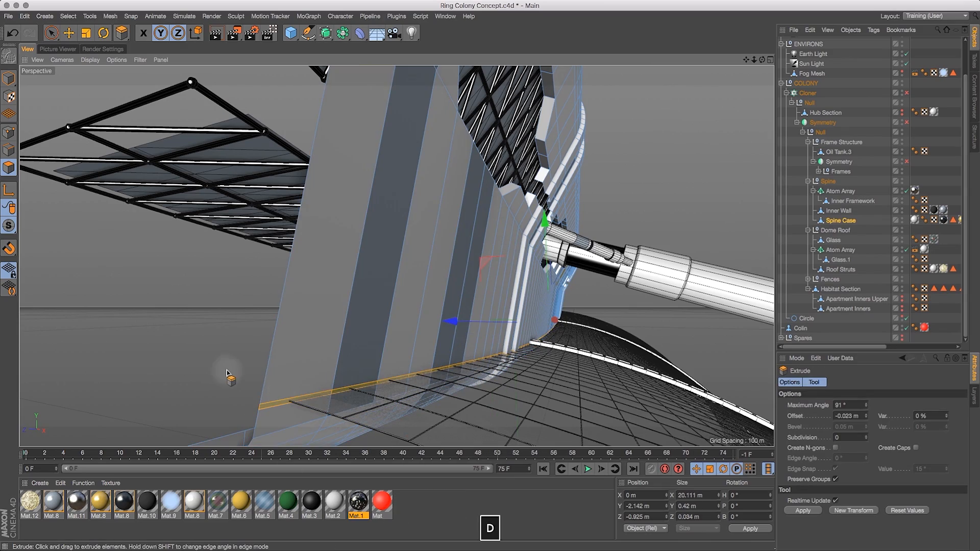
drag(761, 59, 714, 76)
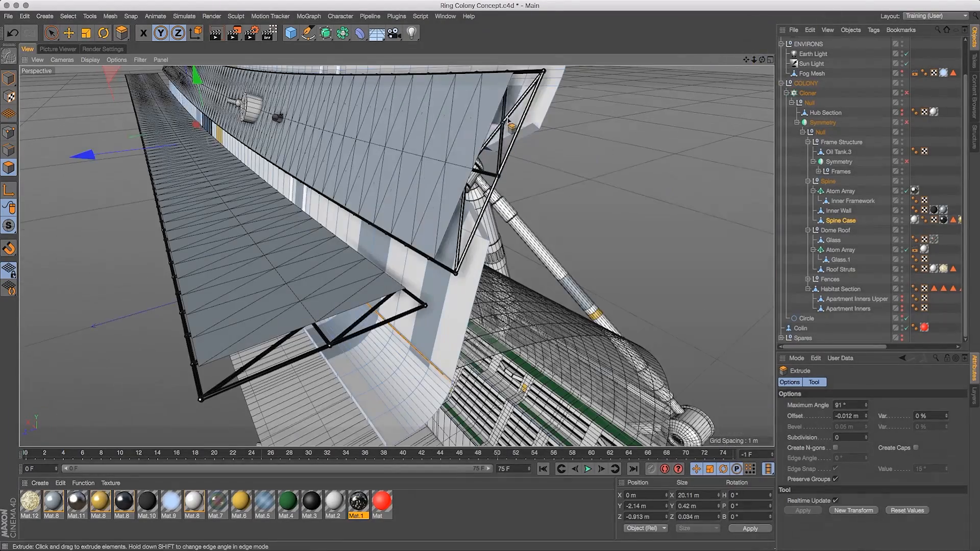
Delete the second material tag from the Inner Wall, leaving only its dark material
key(e)
click(943, 210)
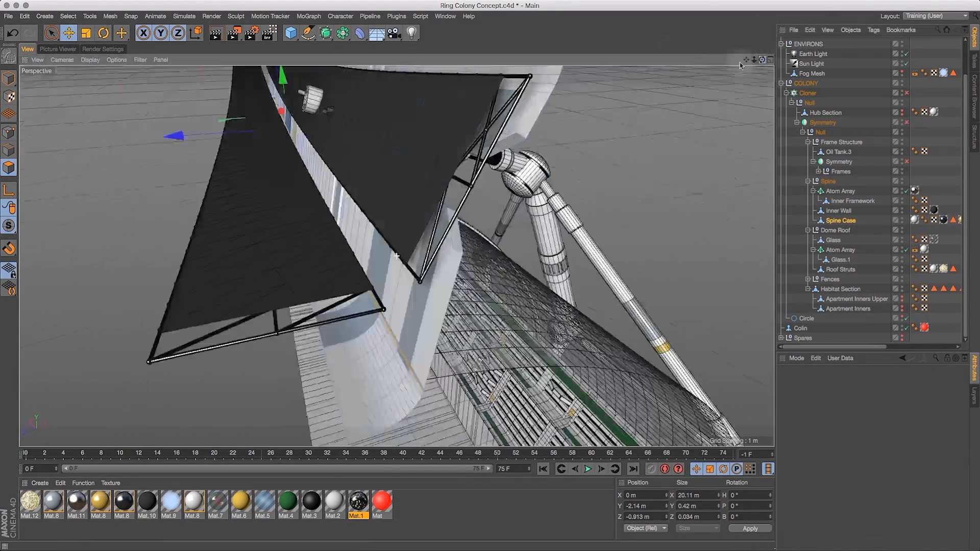
mouse_move(761, 59)
mouse_down()
mouse_move(724, 56)
mouse_move(750, 49)
mouse_move(760, 55)
mouse_move(720, 66)
mouse_move(764, 40)
mouse_move(743, 56)
mouse_move(752, 51)
mouse_up()
Select the first polygon patches along the Spine Case's lower edge with Live Selection
drag(51, 32, 94, 44)
click(578, 181)
shift+click(479, 239)
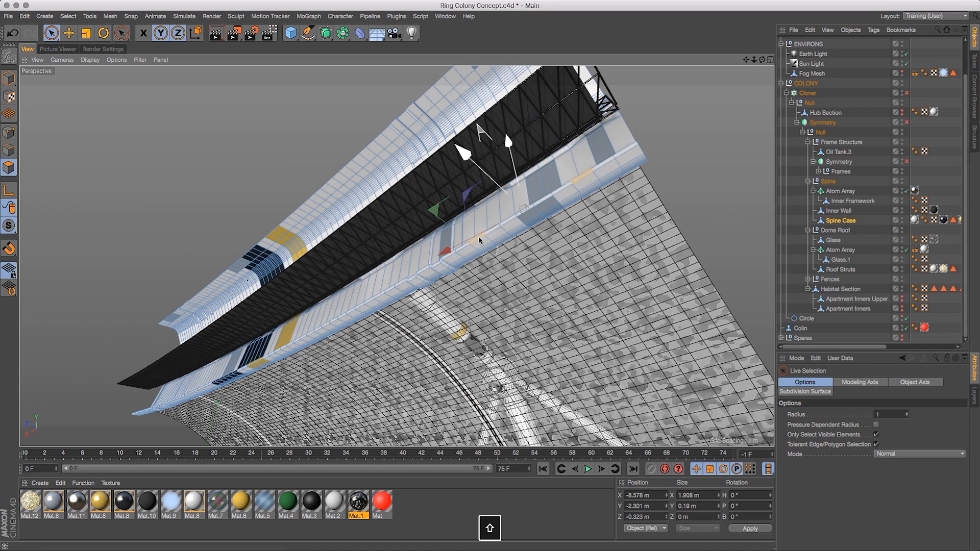
click(504, 267)
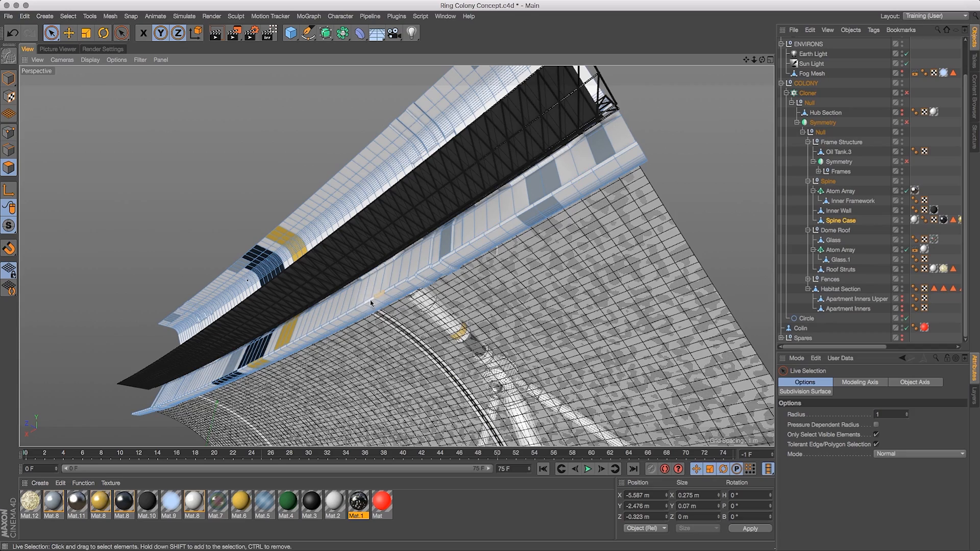
alt+middle_drag(374, 296, 434, 297)
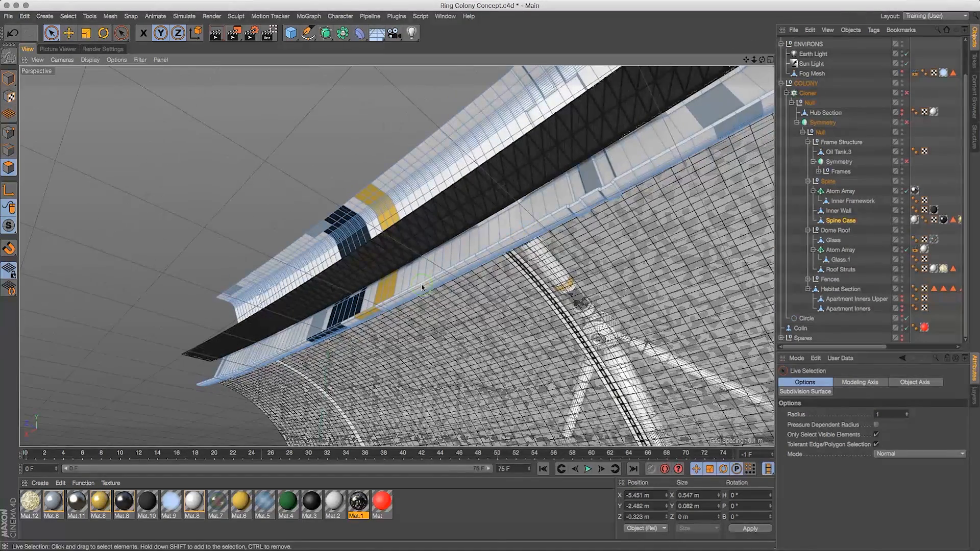
key(super+z)
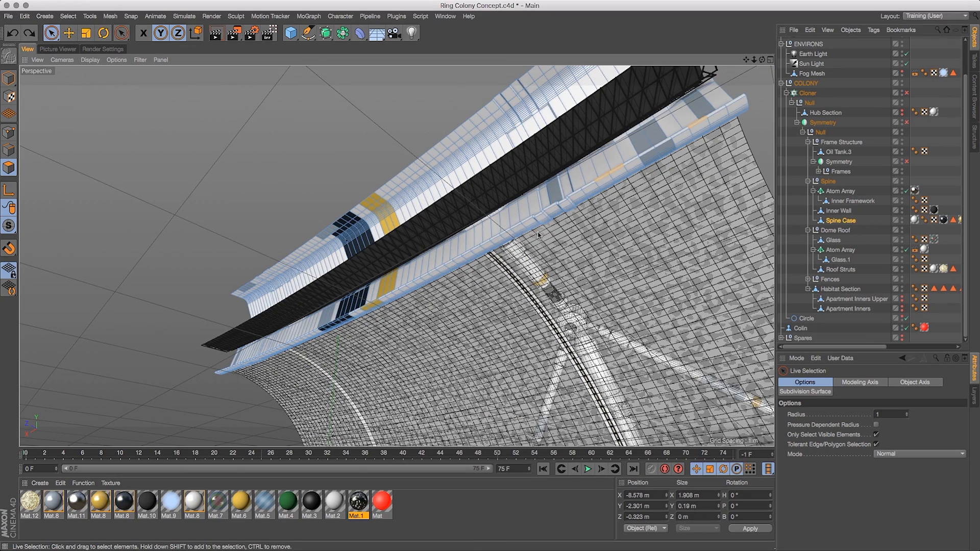
Add further spaced polygon patches to the selection along the rest of the Spine Case's lower edge, up to its far end
mouse_move(505, 230)
alt+right_down()
mouse_move(396, 254)
mouse_move(520, 235)
alt+right_up()
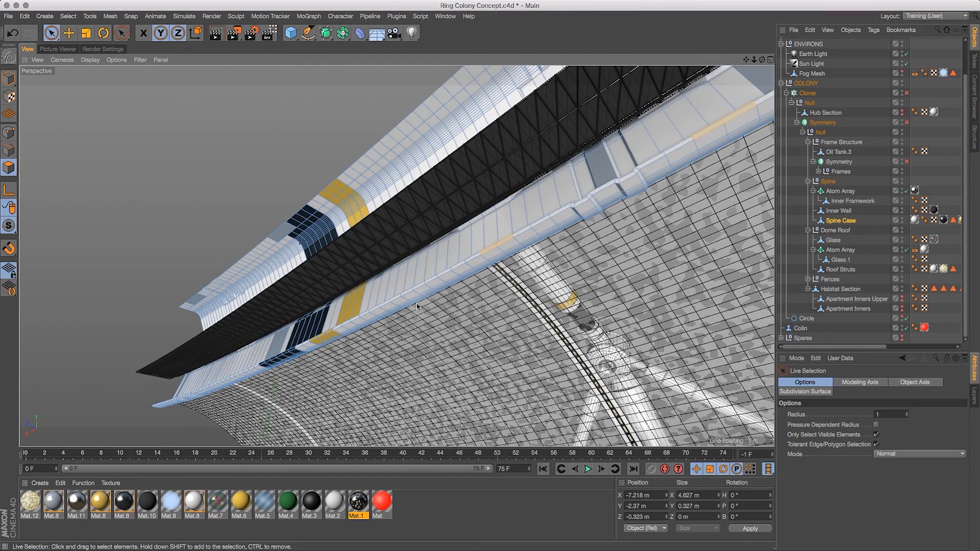
drag(762, 60, 695, 50)
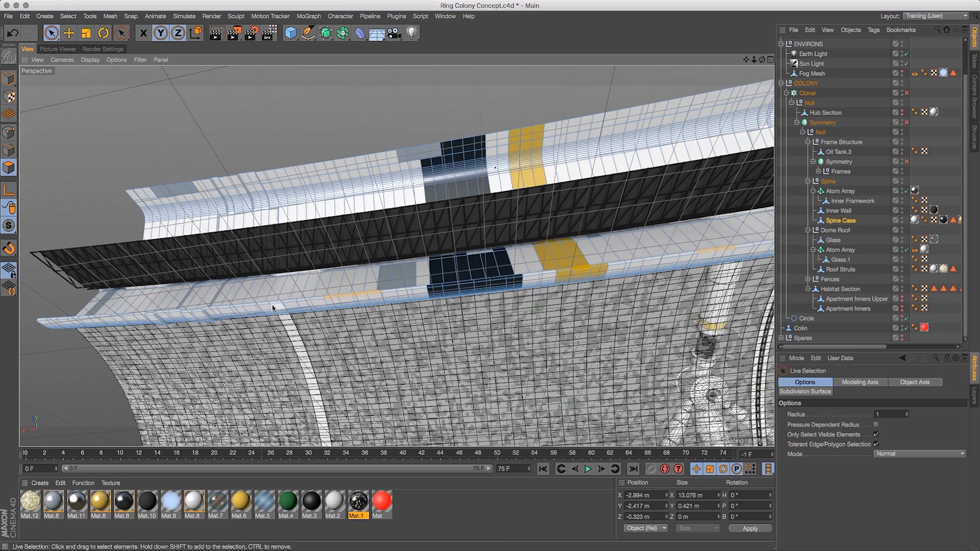
shift+click(127, 317)
alt+middle_drag(182, 275, 396, 256)
mouse_move(396, 255)
alt+right_down()
mouse_move(693, 90)
mouse_move(396, 256)
alt+right_up()
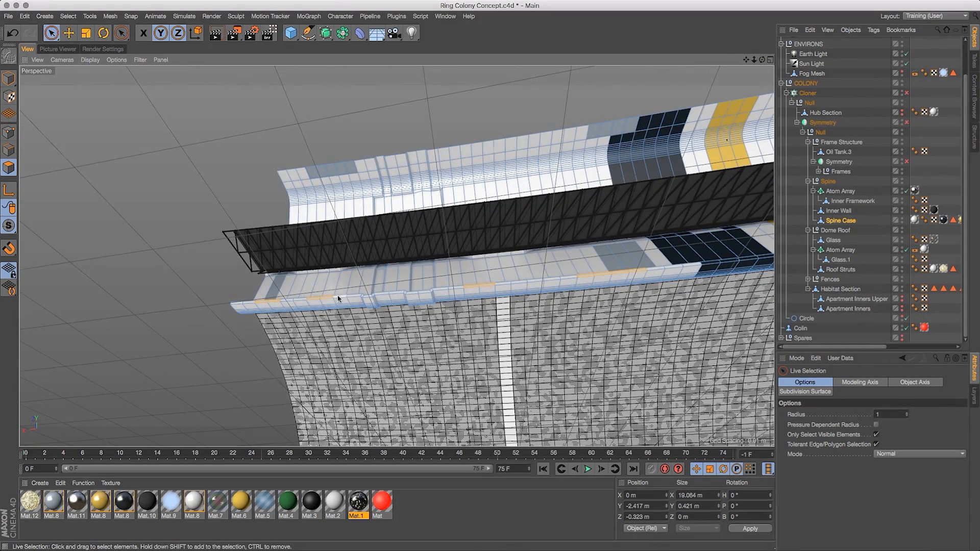
Nudge the selected patches on the Spine Case's lower edge slightly with the Move tool
key(e)
drag(762, 60, 724, 105)
drag(754, 59, 764, 55)
drag(323, 198, 333, 204)
drag(762, 60, 740, 66)
Select the lower band of polygons on the Inner Wall and move it downward toward the Spine Case's lower edge
click(838, 210)
key(v)
mouse_move(573, 264)
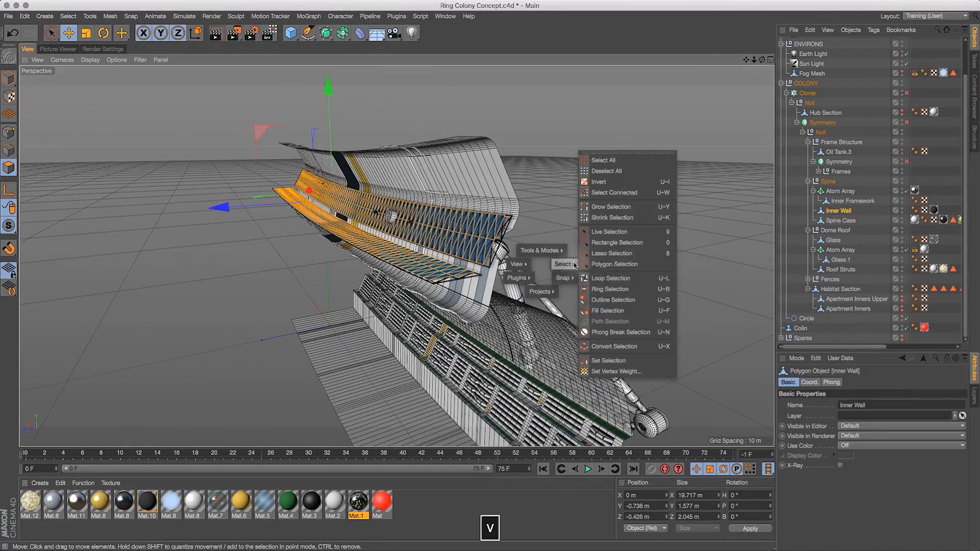
click(609, 231)
key(e)
drag(351, 190, 350, 187)
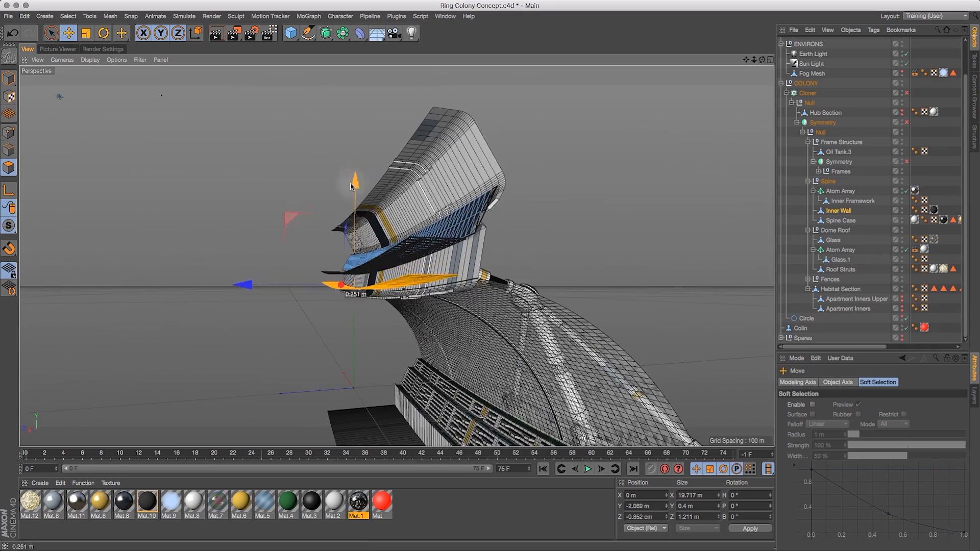
Loop-select the Inner Framework's lower band with its Atom Array switched off, and move it down to line up with the lowered Inner Wall
mouse_move(762, 60)
mouse_down()
mouse_move(741, 54)
mouse_move(761, 59)
mouse_up()
key(v)
click(564, 257)
click(68, 32)
mouse_move(754, 59)
mouse_down()
mouse_move(768, 57)
mouse_move(721, 70)
mouse_move(745, 64)
mouse_move(735, 69)
mouse_move(748, 50)
mouse_move(731, 66)
mouse_move(675, 32)
mouse_move(778, 73)
mouse_move(741, 62)
mouse_up()
key(d)
click(840, 201)
key(space)
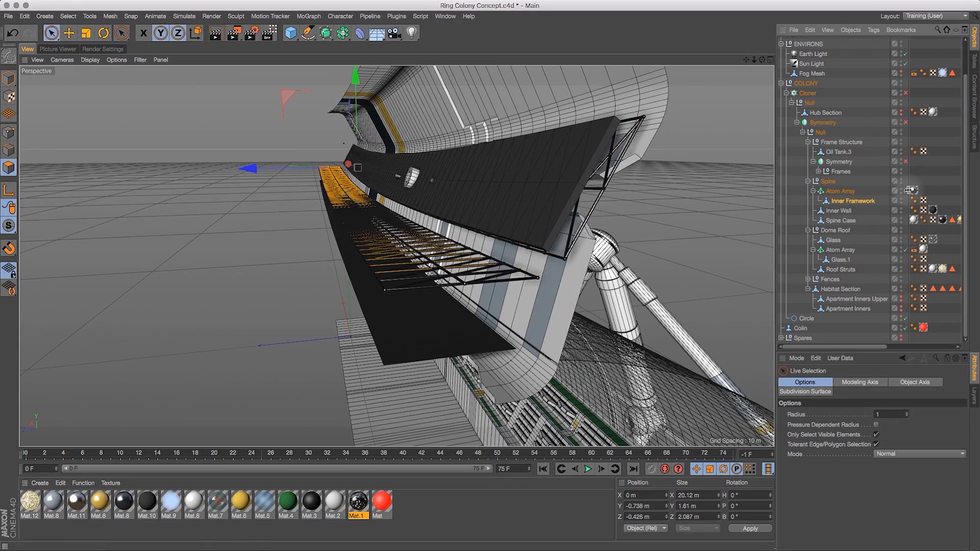
click(838, 210)
click(840, 201)
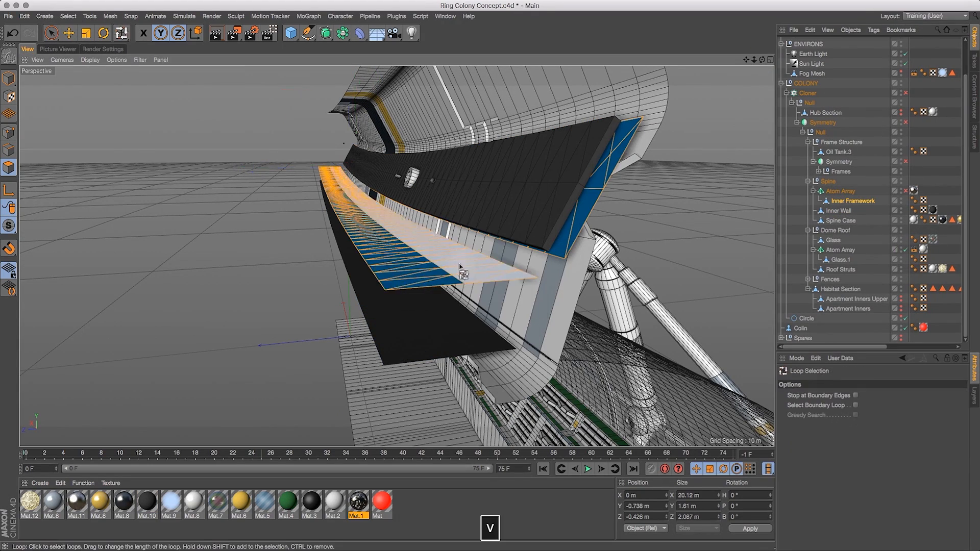
key(e)
drag(360, 102, 344, 149)
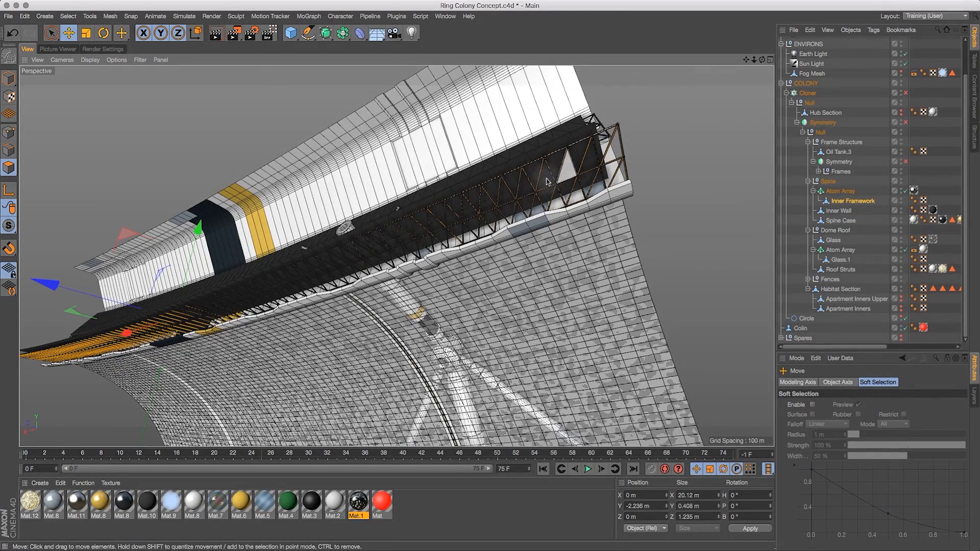
mouse_move(754, 59)
mouse_down()
mouse_move(740, 74)
mouse_move(765, 63)
mouse_move(641, 106)
mouse_move(713, 63)
mouse_move(750, 66)
mouse_move(769, 54)
mouse_move(741, 65)
mouse_move(749, 82)
mouse_move(709, 76)
mouse_move(699, 63)
mouse_move(754, 63)
mouse_up()
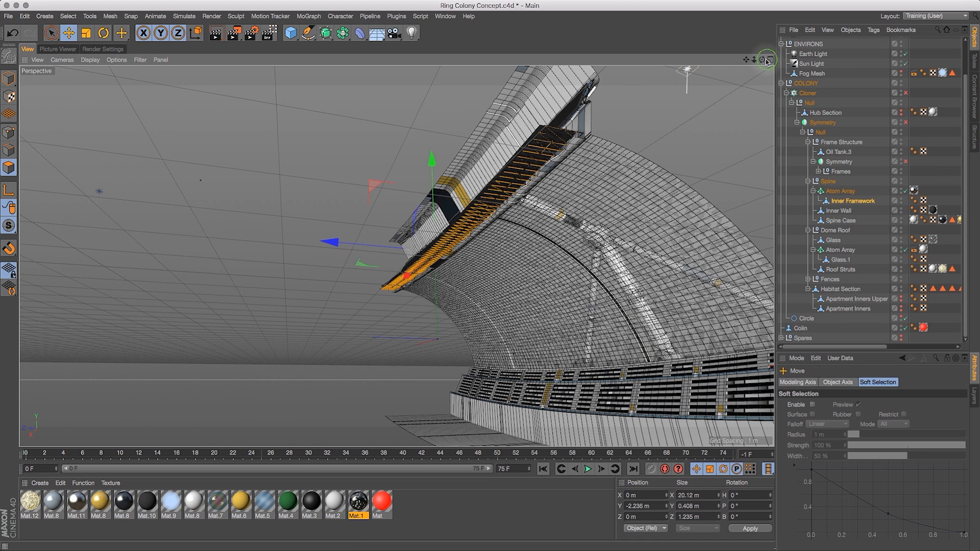
drag(762, 61, 533, 200)
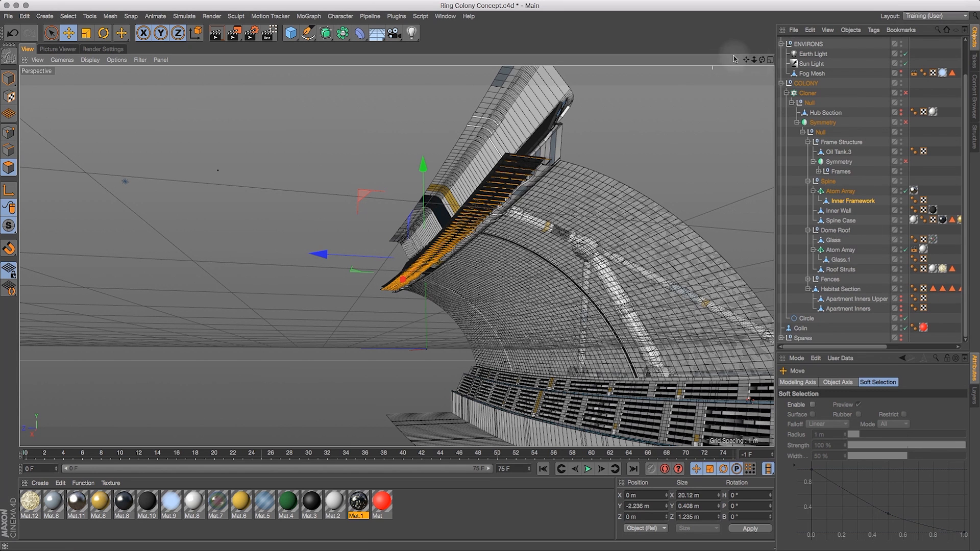
drag(762, 63, 724, 57)
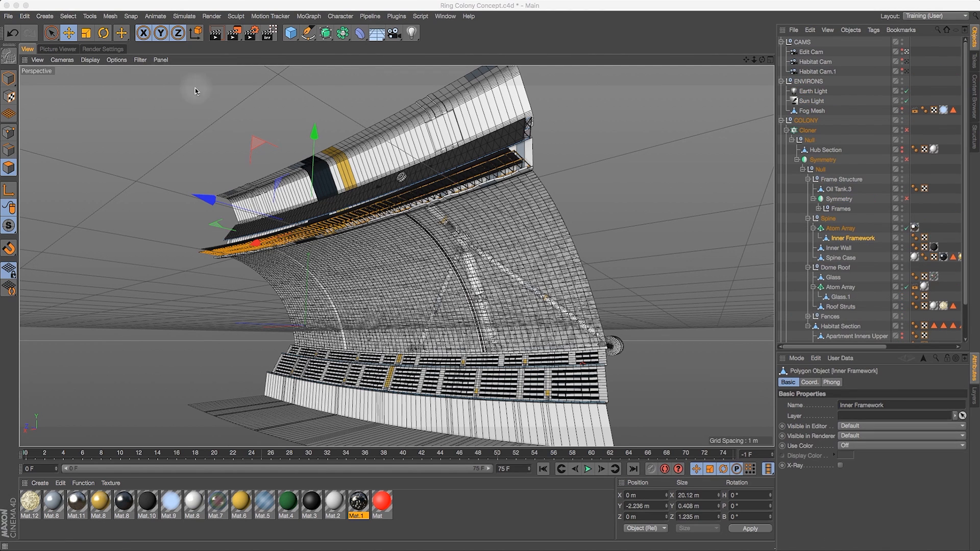
Create a new empty project and add a Tube primitive to it
click(8, 19)
click(18, 22)
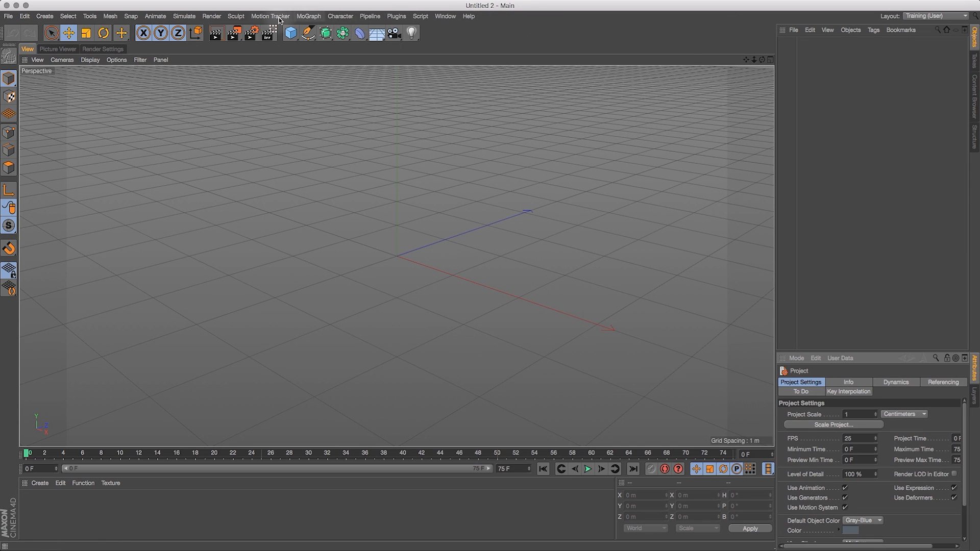
click(296, 34)
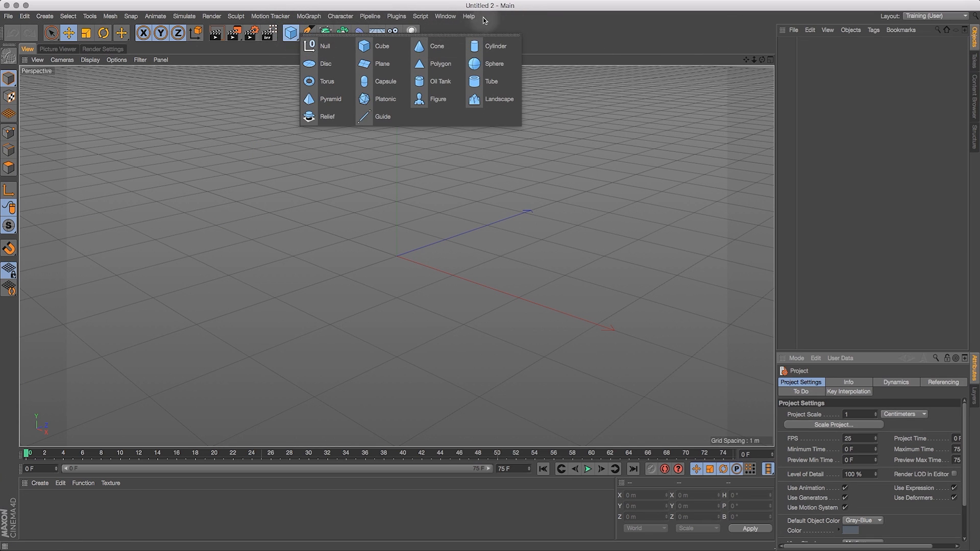
click(491, 81)
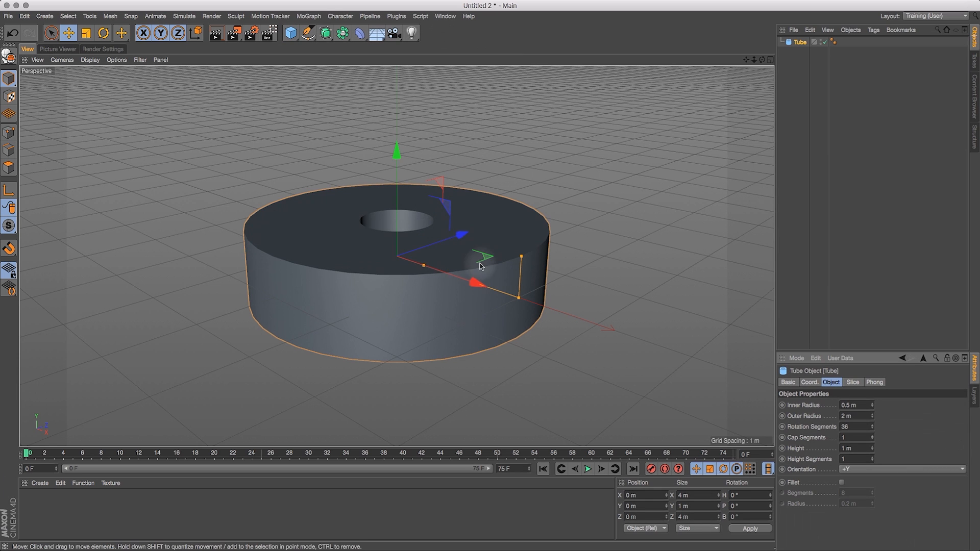
Widen the tube's inner radius to about 1.46 m and raise its height to about 3.3 m with the viewport handles
drag(424, 267, 482, 285)
drag(522, 253, 527, 153)
drag(754, 62, 729, 102)
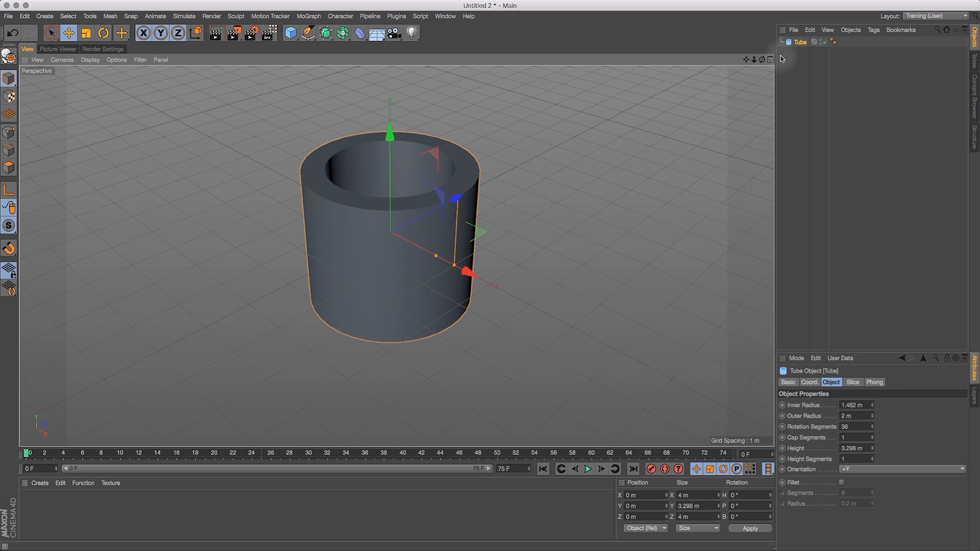
Set the tube's inner radius to 0.1 m and its outer radius to 0.13 m
click(799, 42)
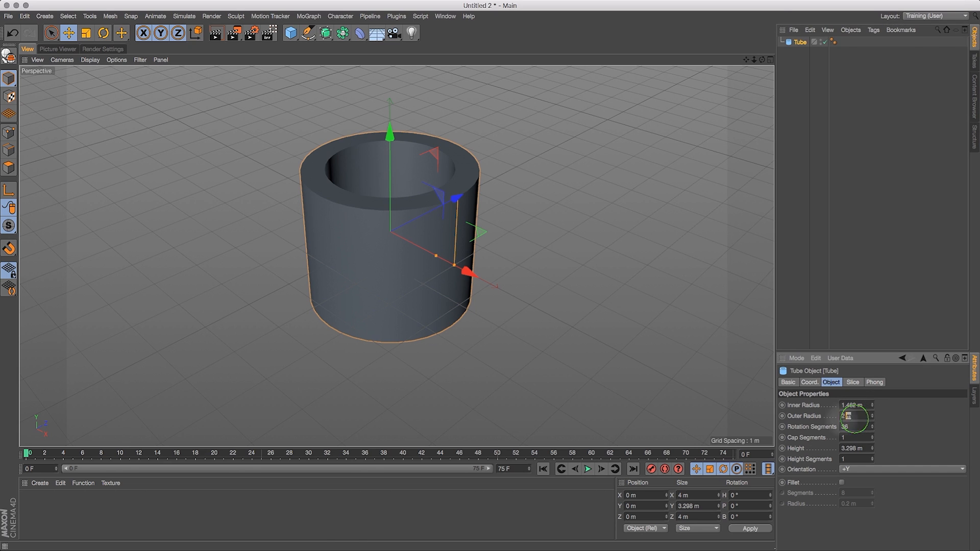
key(0)
click(649, 399)
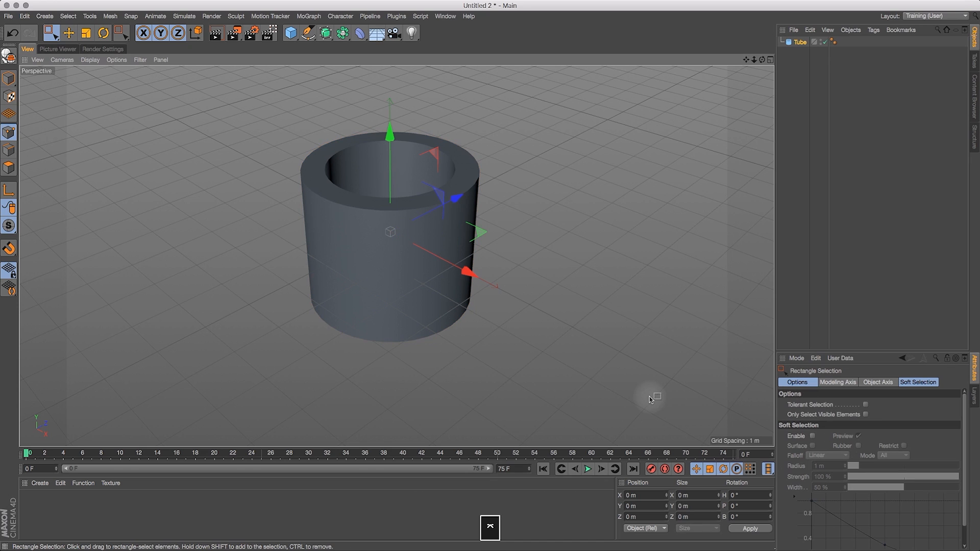
click(799, 45)
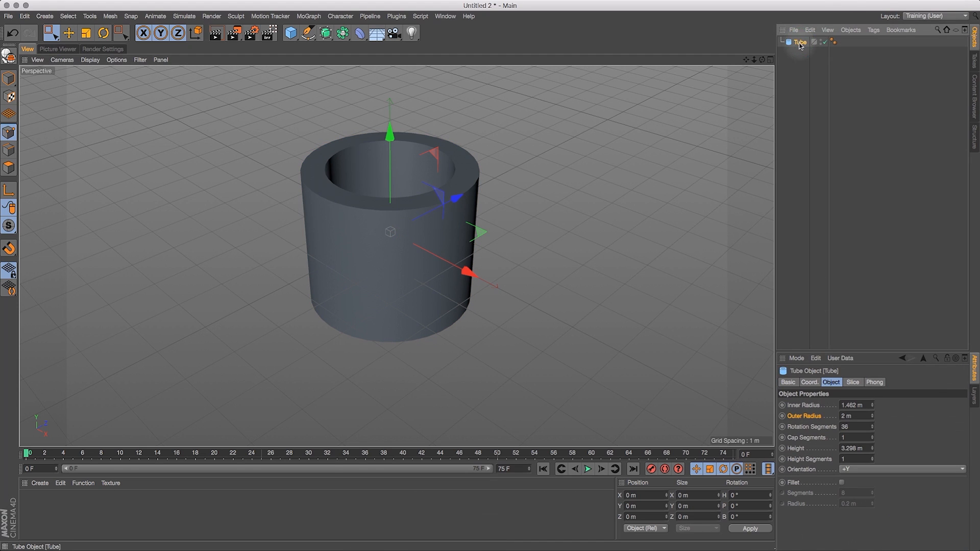
double_click(851, 415)
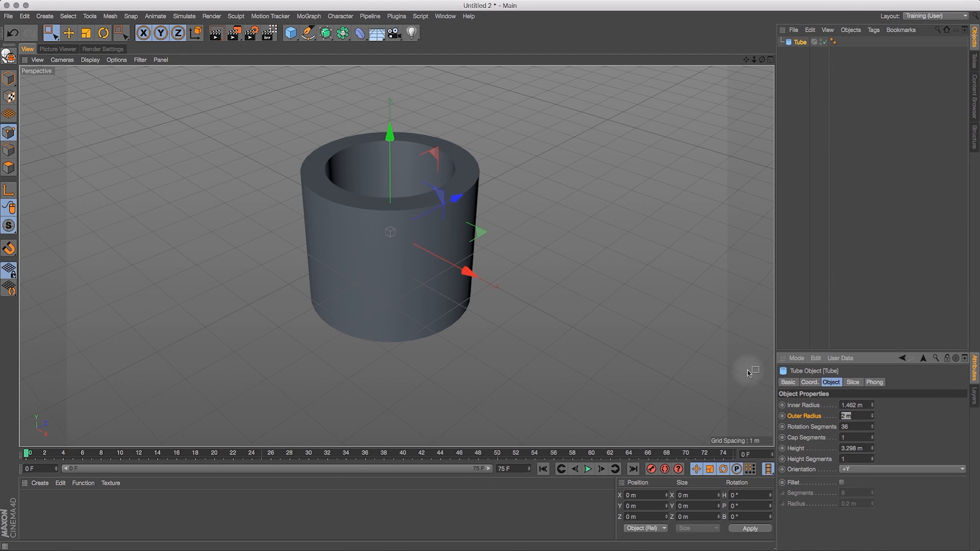
text(0.1)
key(Return)
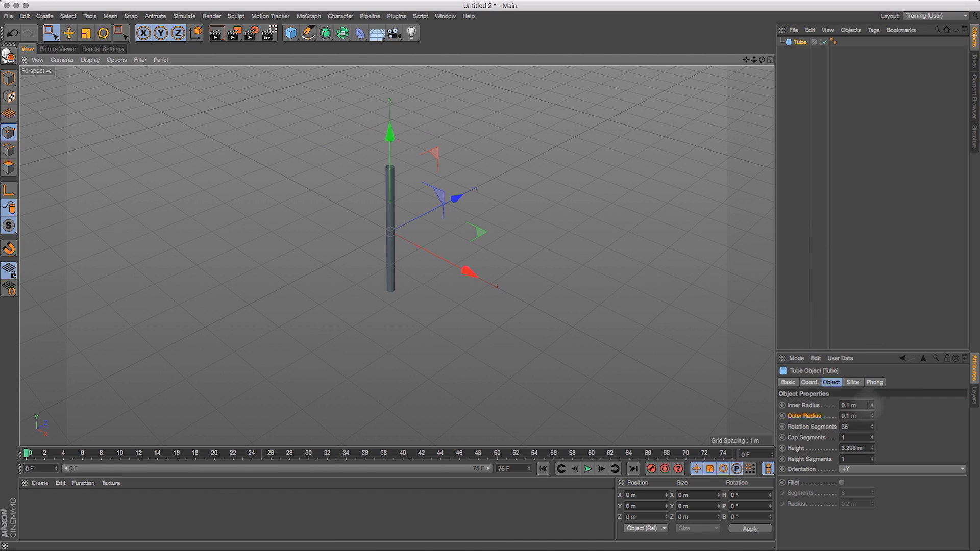
double_click(853, 405)
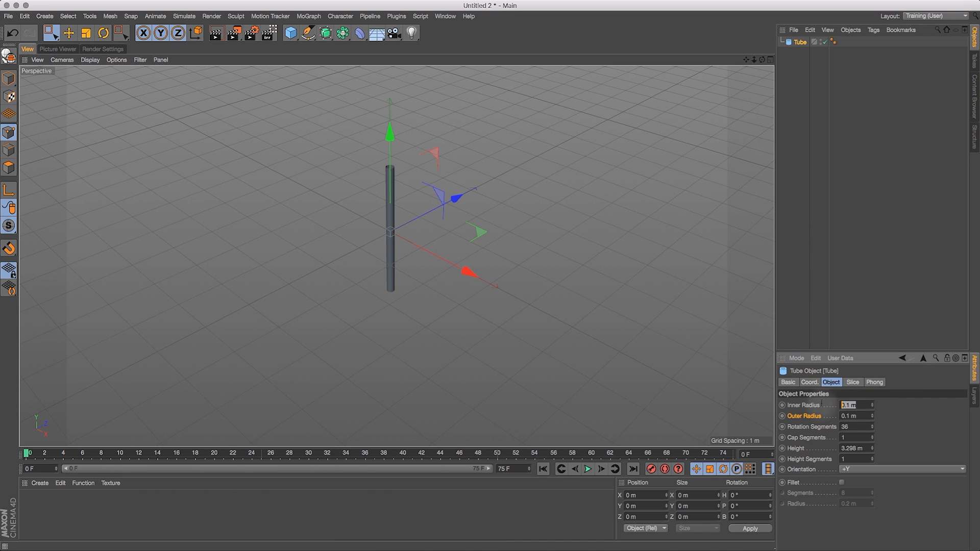
double_click(866, 415)
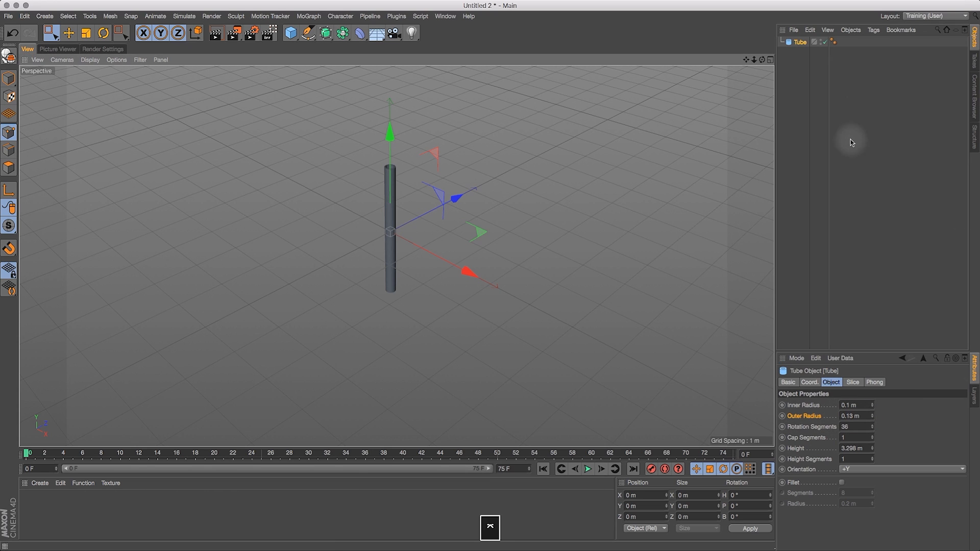
Set the tube's height to 0.4 m
drag(755, 60, 773, 64)
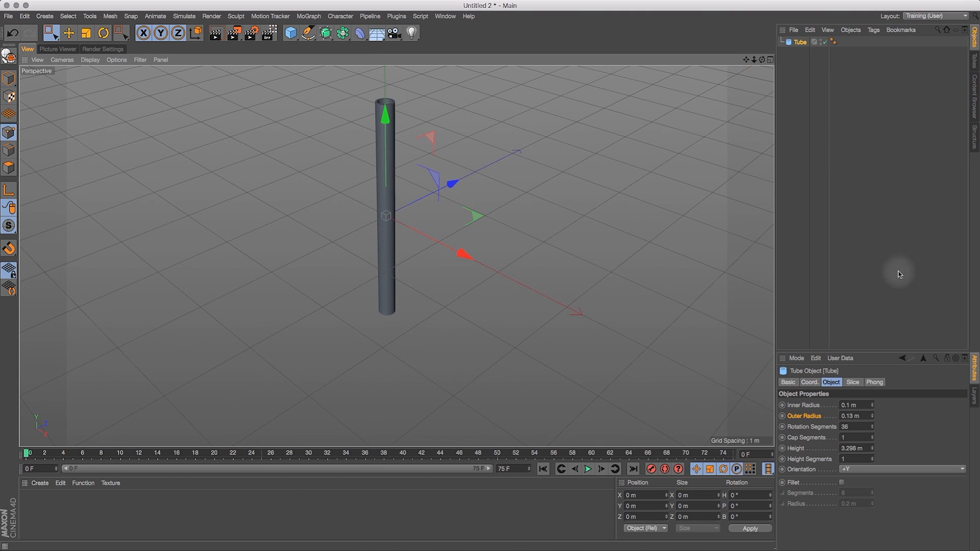
click(862, 448)
text(0.3)
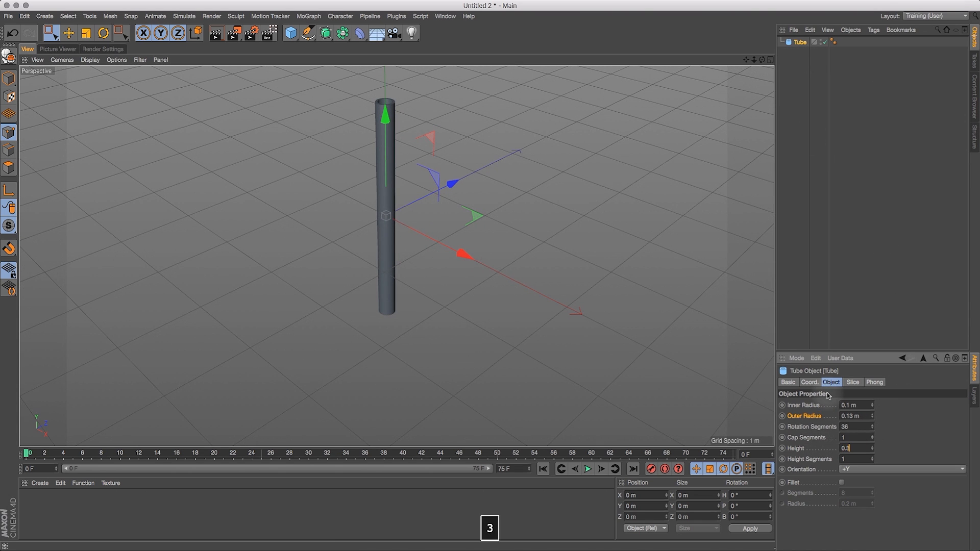
key(Return)
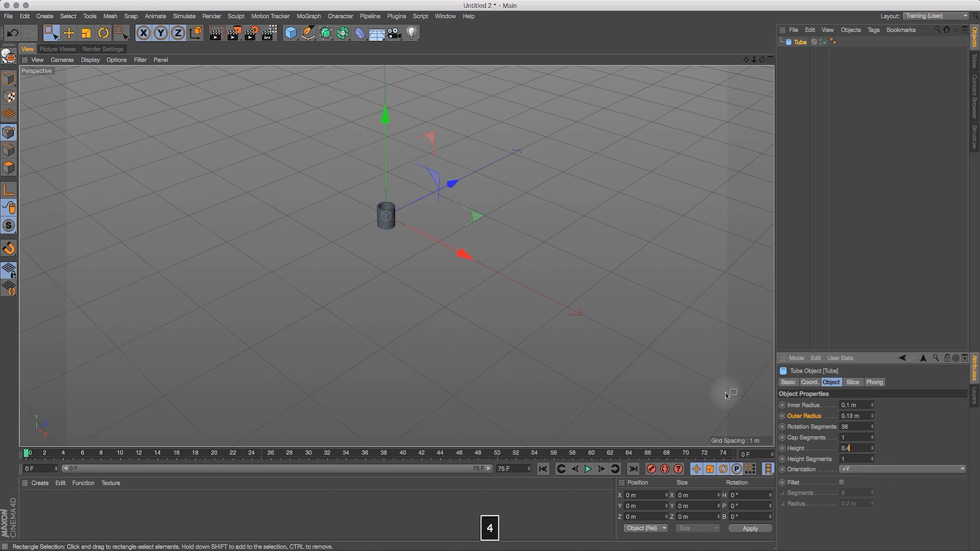
Add a spot light at the tube's centre and rotate it to point straight down through the tube's open lower end
drag(762, 60, 759, 124)
drag(411, 33, 522, 48)
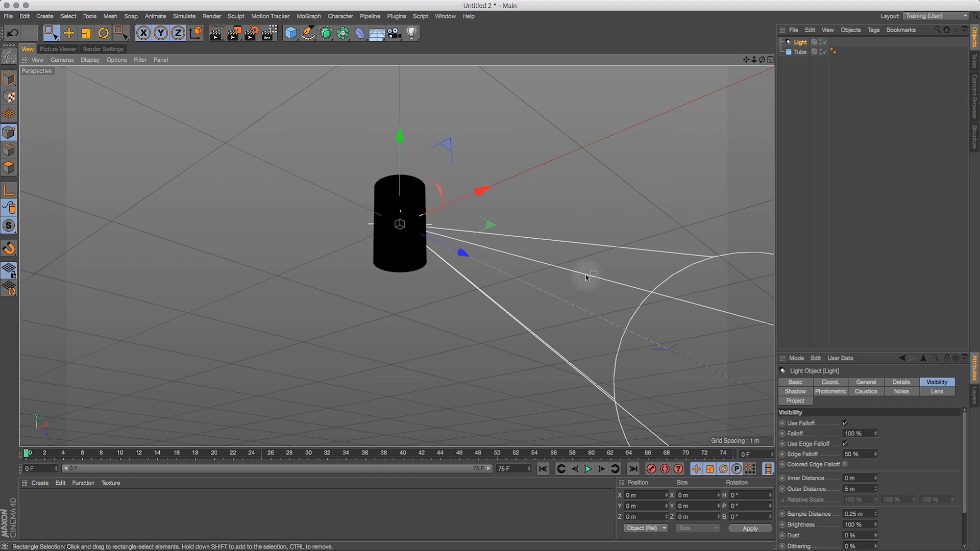
click(103, 33)
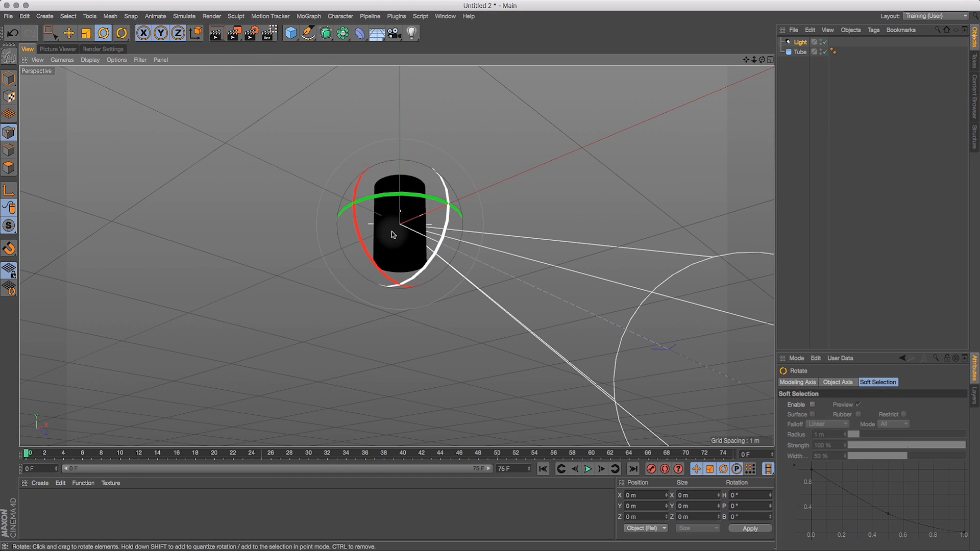
drag(359, 245, 350, 109)
key(super+z)
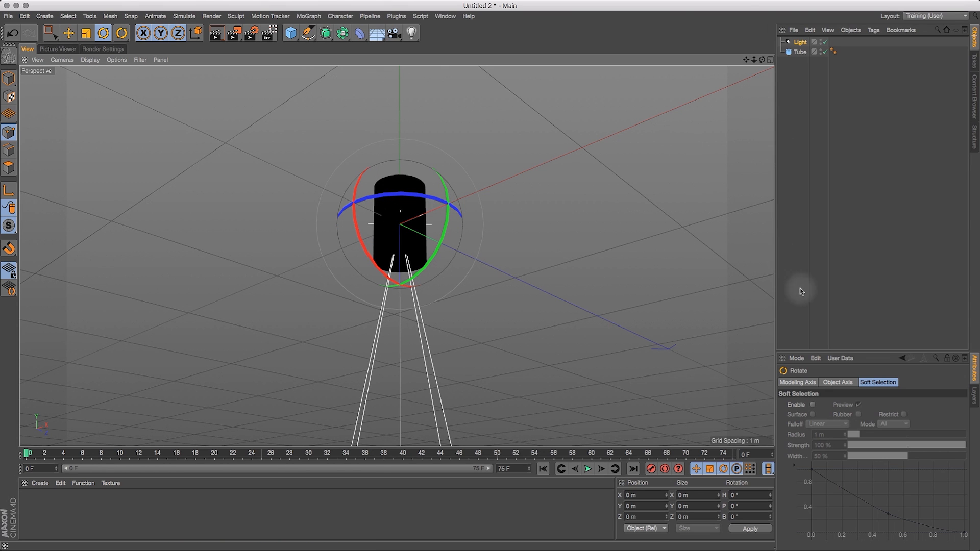
Set the spot light's Visible Light to Visible and enable No Illumination in its General properties
click(799, 42)
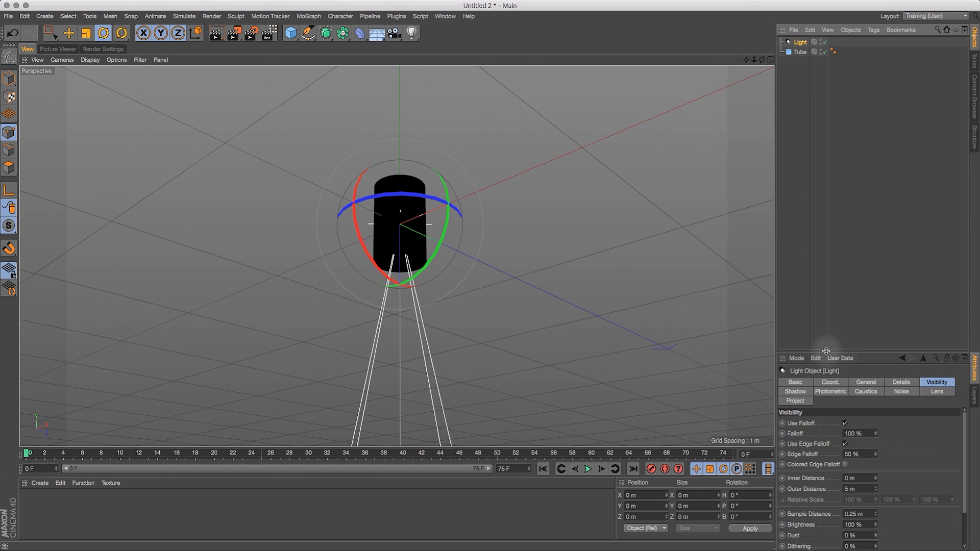
drag(827, 351, 827, 218)
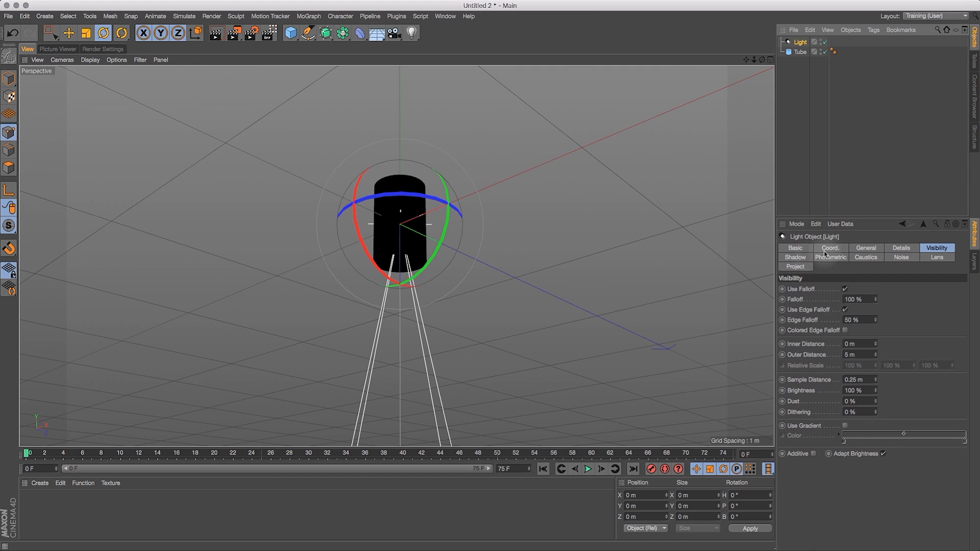
click(859, 248)
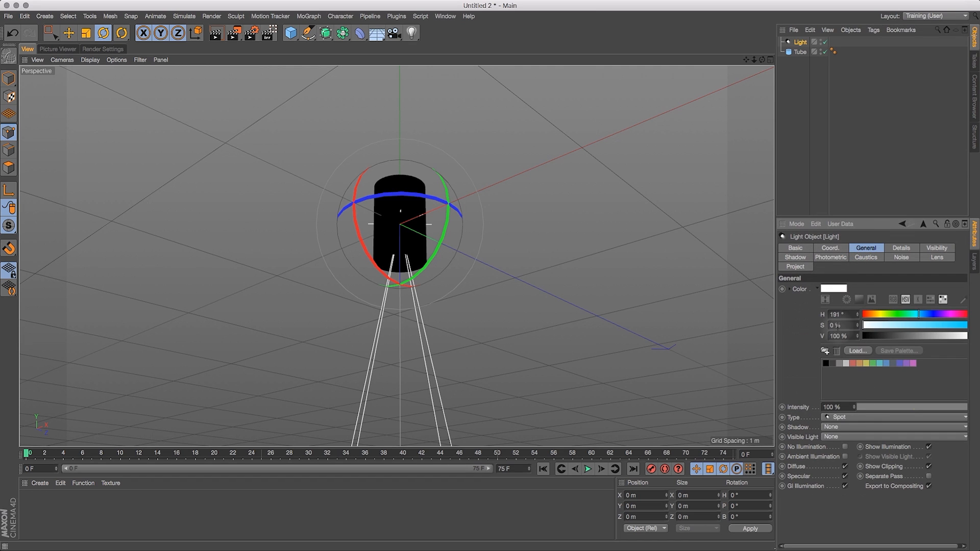
click(845, 447)
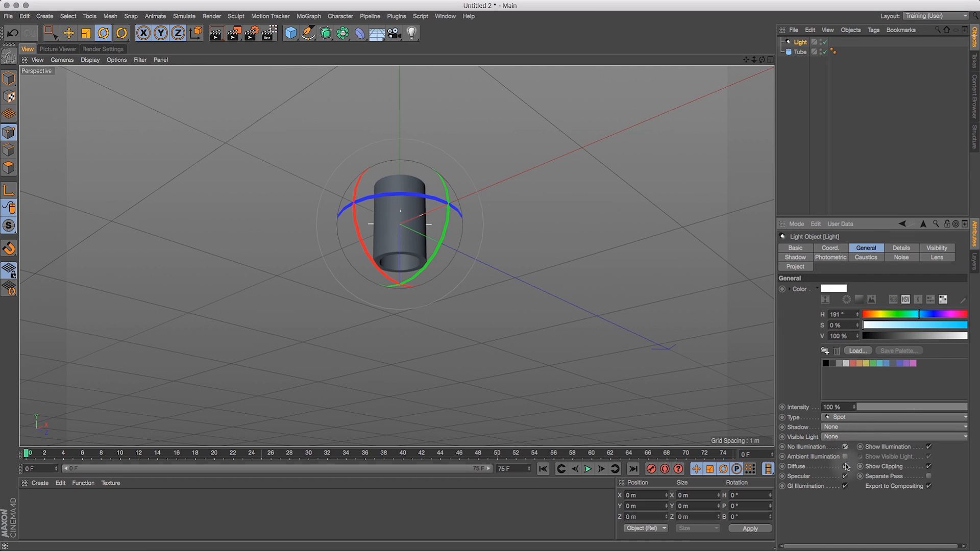
click(841, 437)
click(842, 447)
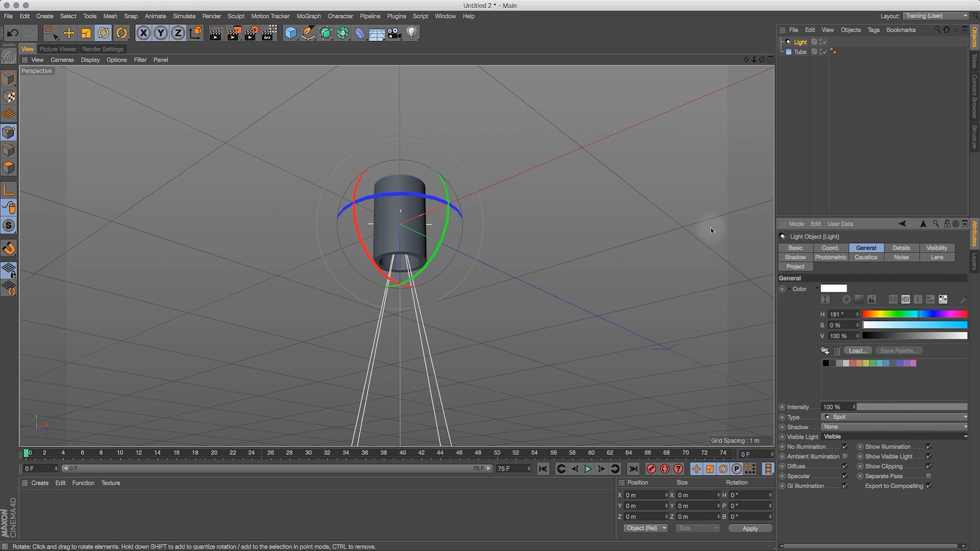
Move the spot light up along its own axis so that its origin sits just above the tube's upper end
drag(753, 60, 699, 128)
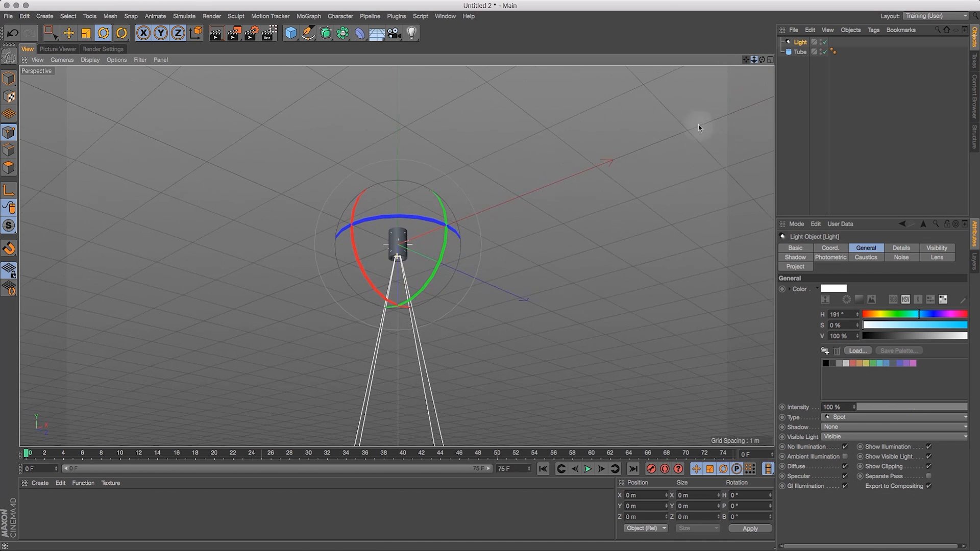
drag(761, 59, 754, 93)
drag(746, 59, 759, 41)
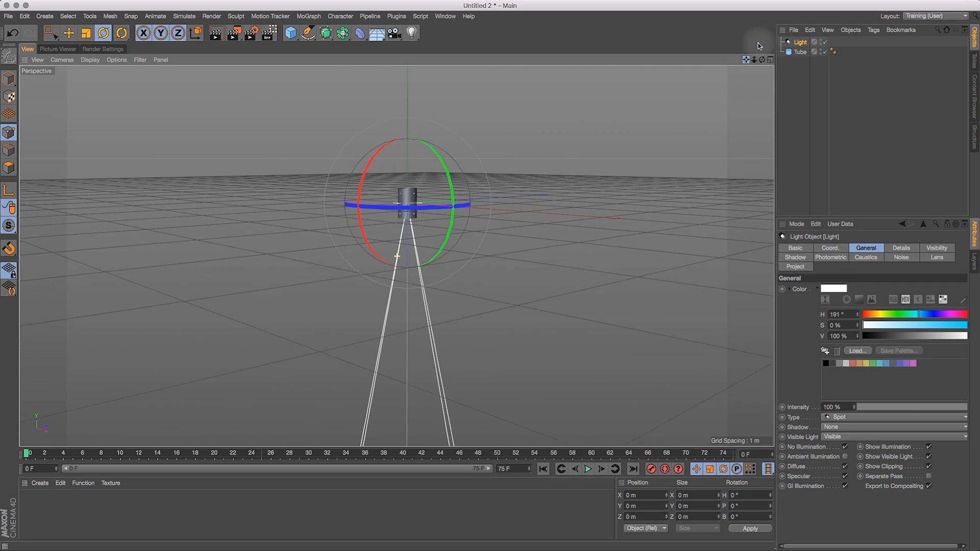
click(67, 33)
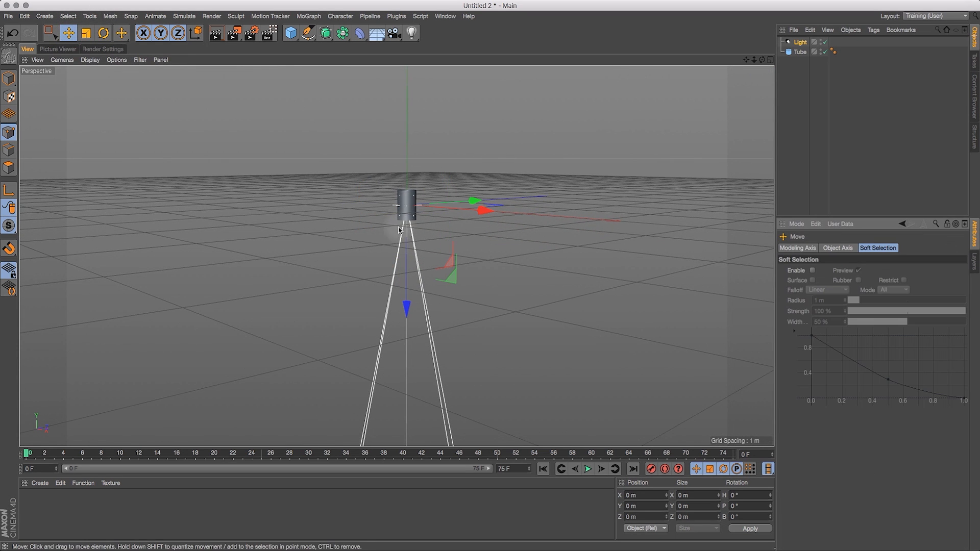
drag(406, 305, 410, 290)
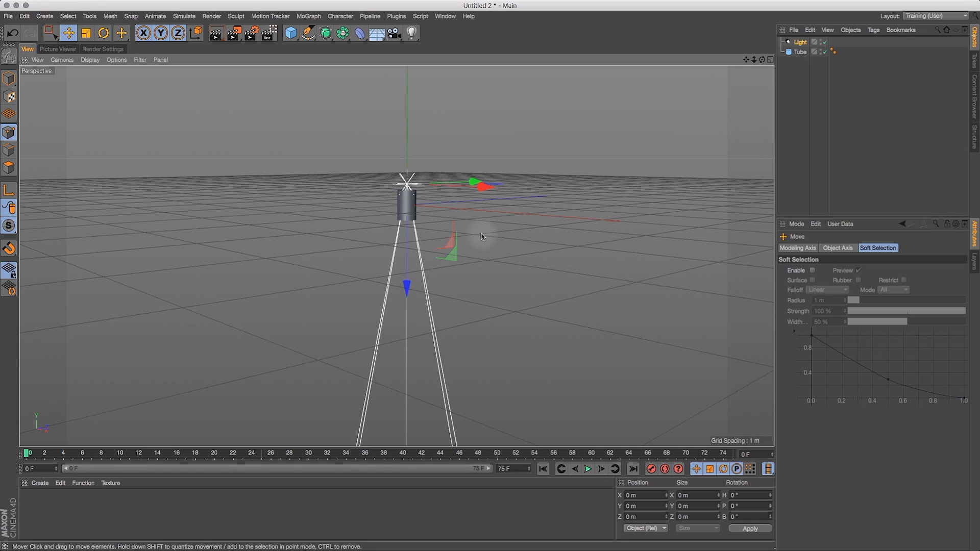
drag(766, 64, 706, 87)
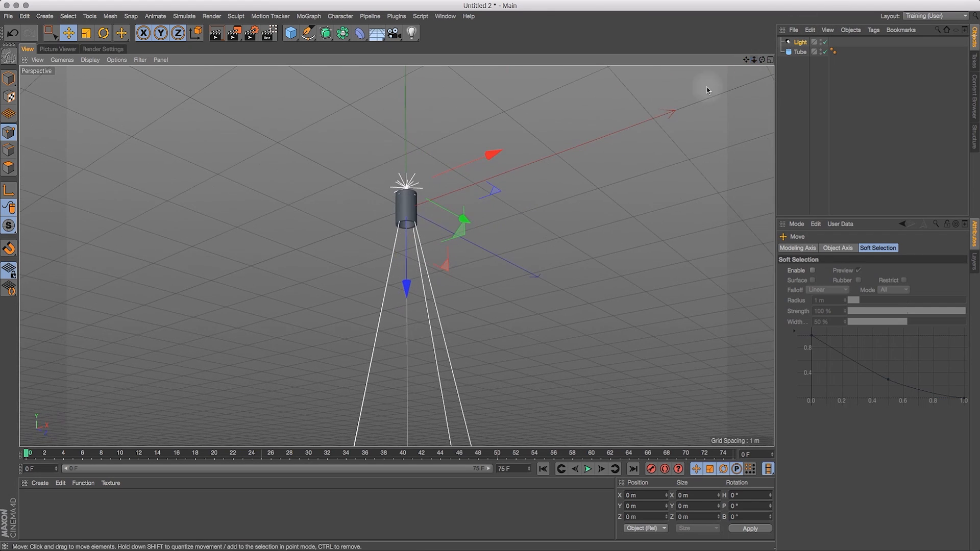
Start an interactive render region over the lamp and enlarge it to cover the tube and most of the light beam
drag(762, 61, 492, 105)
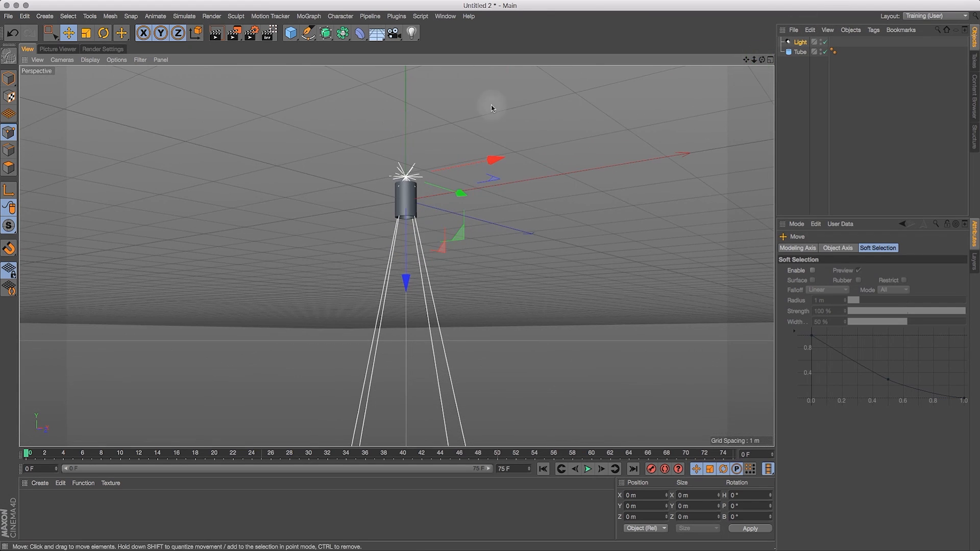
click(270, 33)
drag(398, 161, 403, 131)
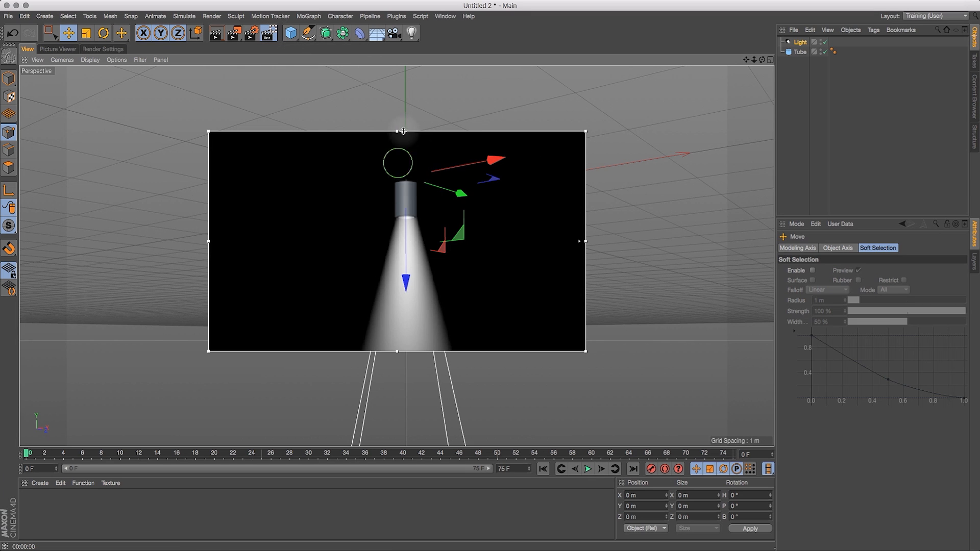
drag(397, 351, 397, 424)
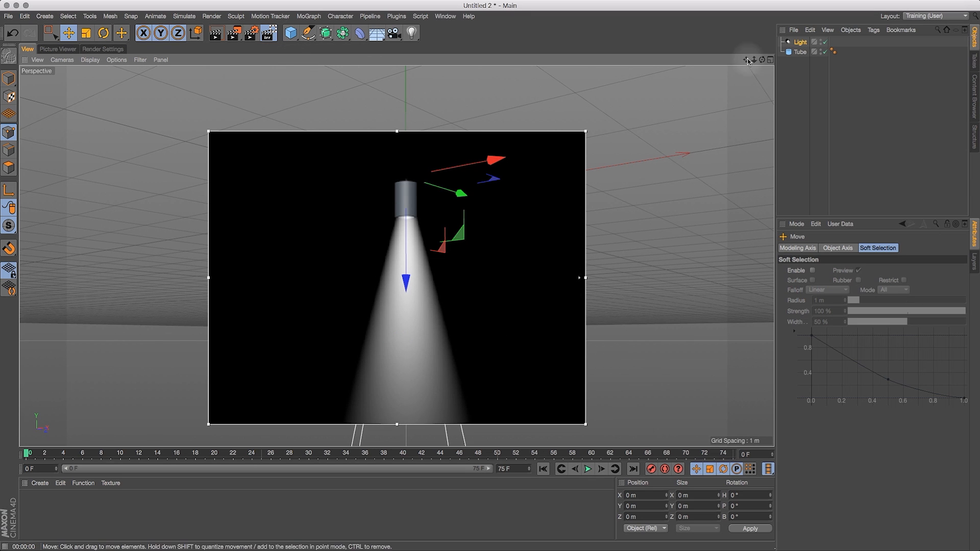
Set the spot light's Outer Angle to 20° in its Details properties
click(799, 42)
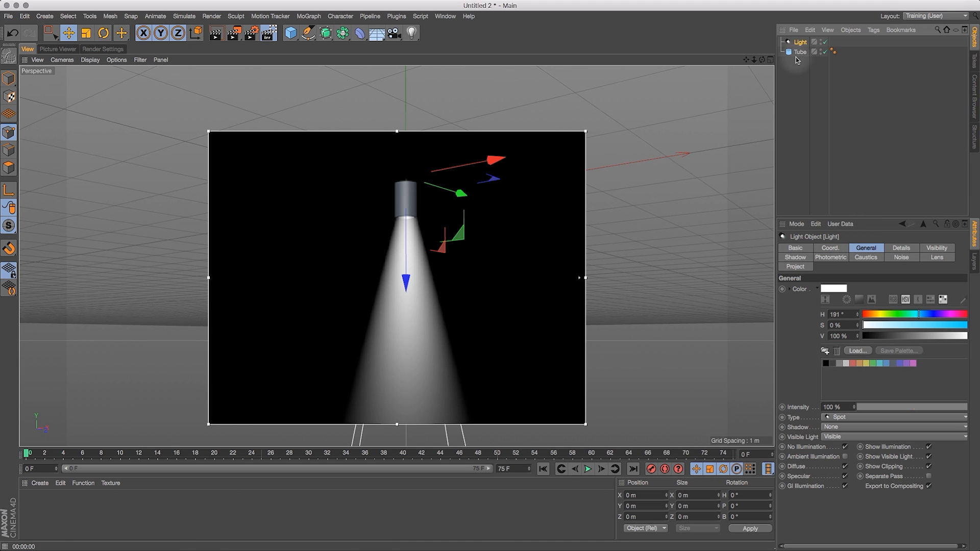
click(754, 60)
drag(754, 60, 787, 58)
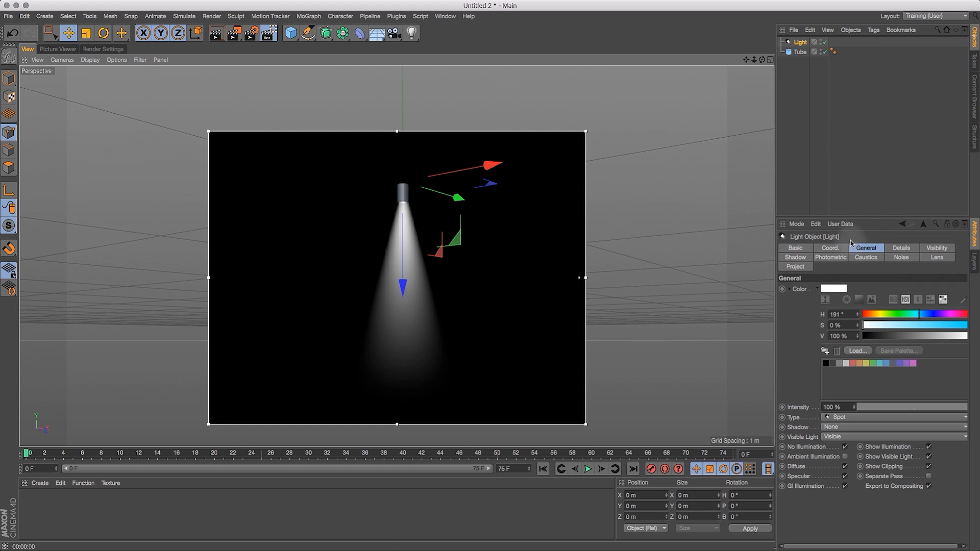
click(901, 247)
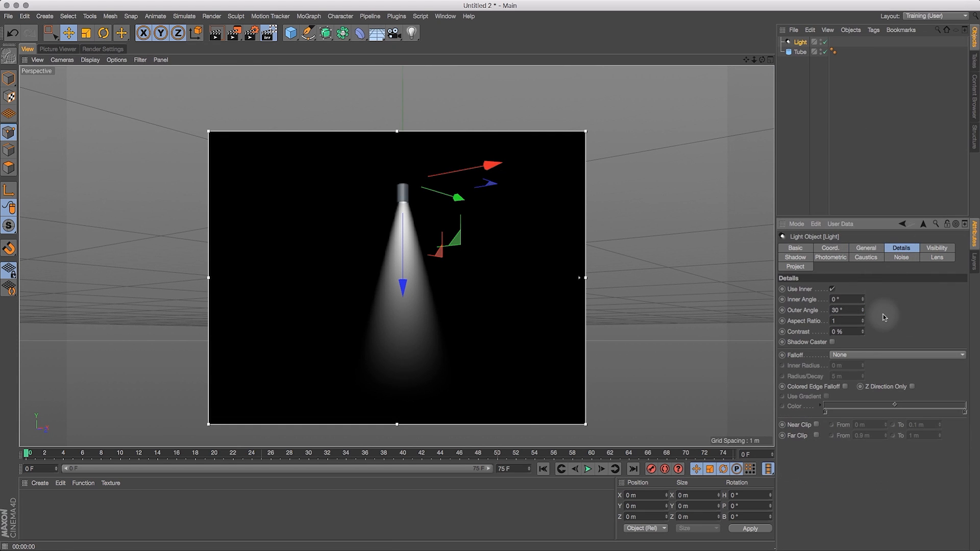
double_click(851, 311)
text(20)
key(Return)
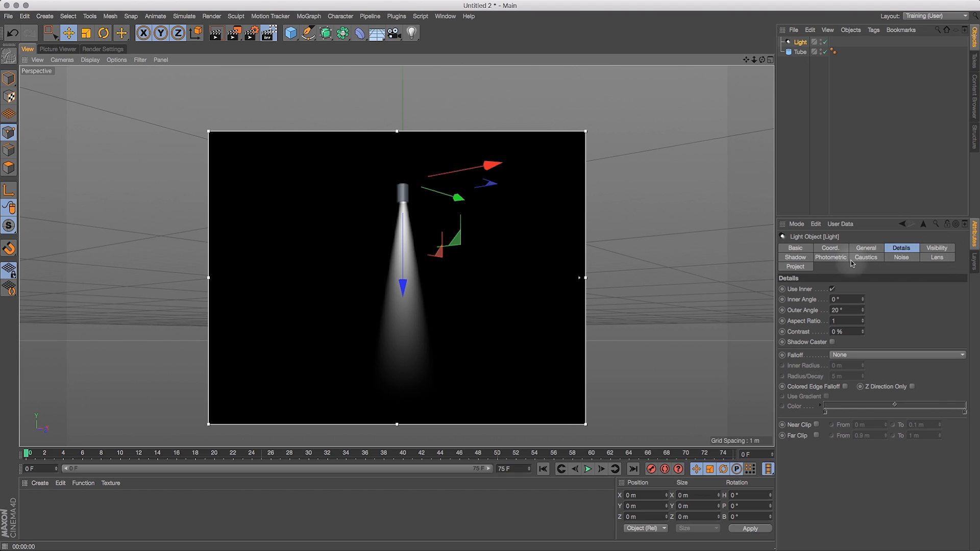
Set the spot light's Noise to Visibility and keep Soft Turbulence as the noise type
click(900, 257)
click(868, 289)
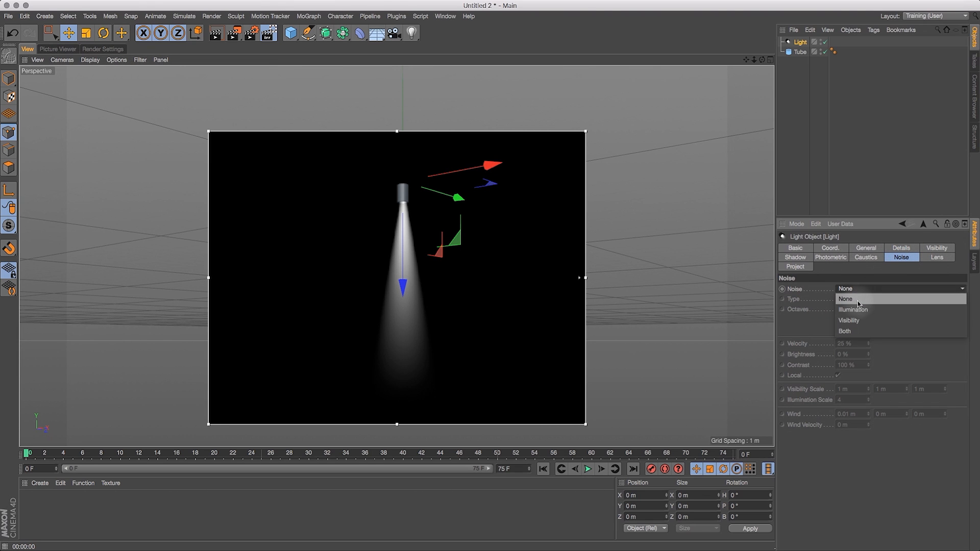
click(849, 222)
click(868, 289)
click(849, 321)
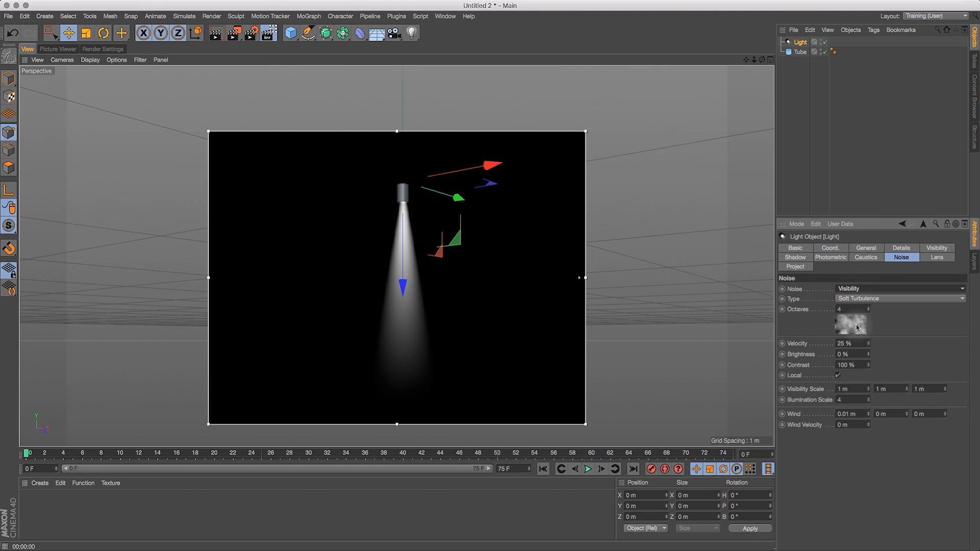
click(869, 300)
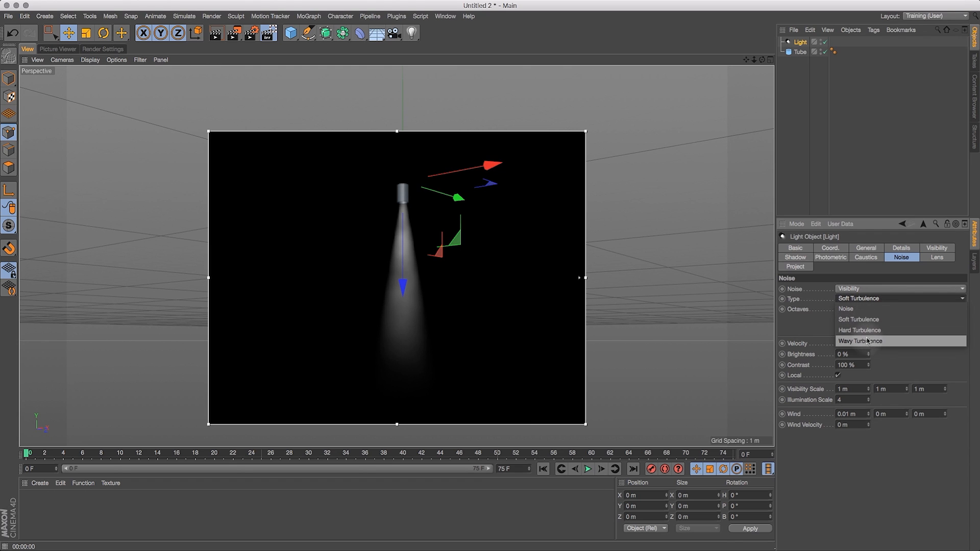
click(870, 320)
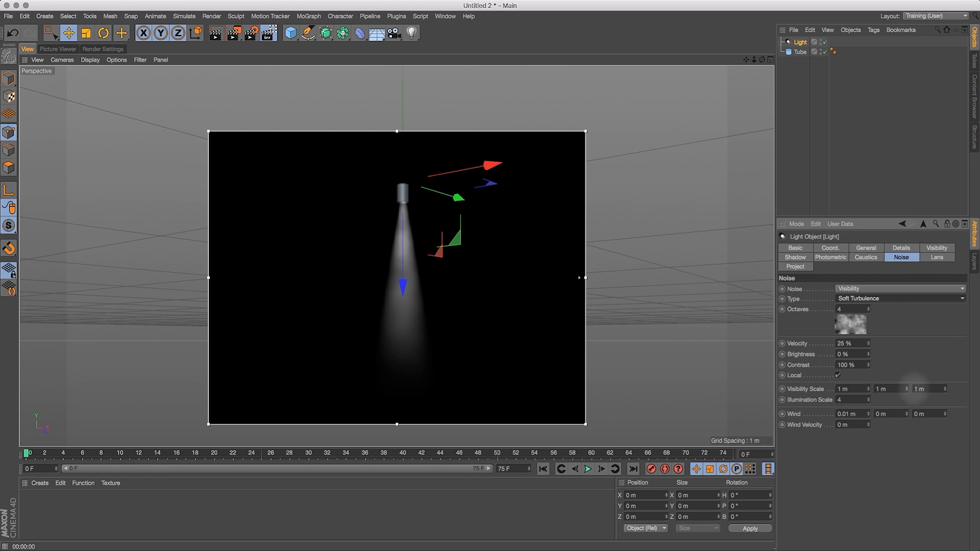
Set the noise's Visibility Scale to 0.1 m, 0.1 m and 2 m on the three axes
click(921, 389)
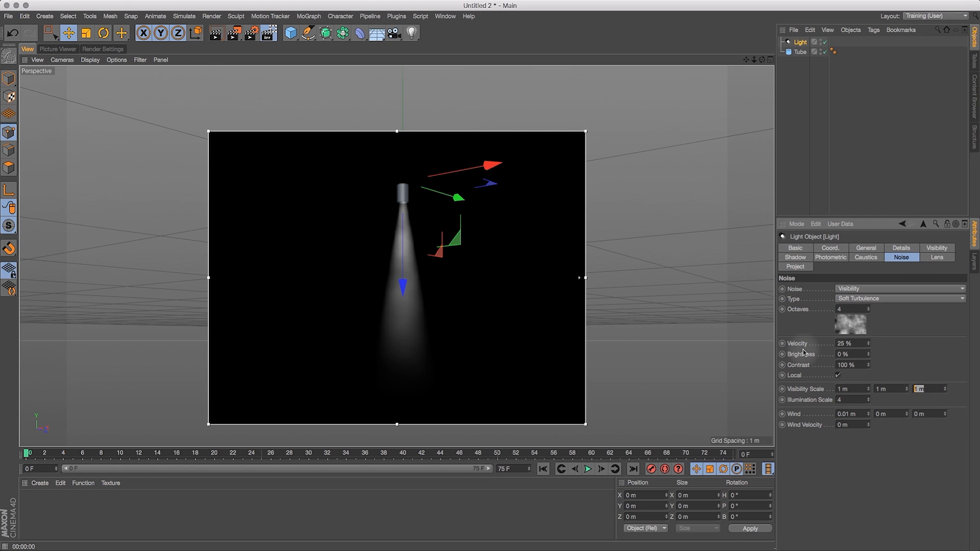
text(2)
key(Return)
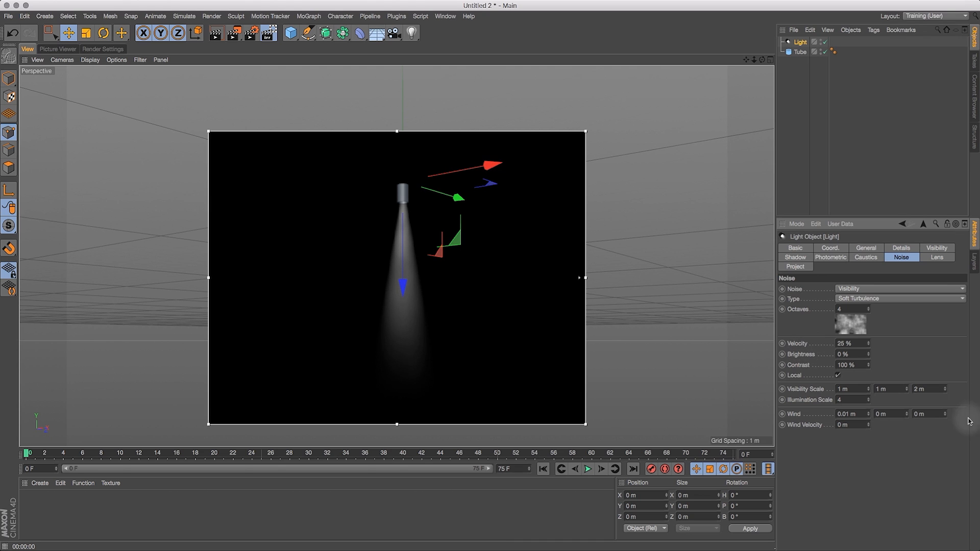
click(889, 389)
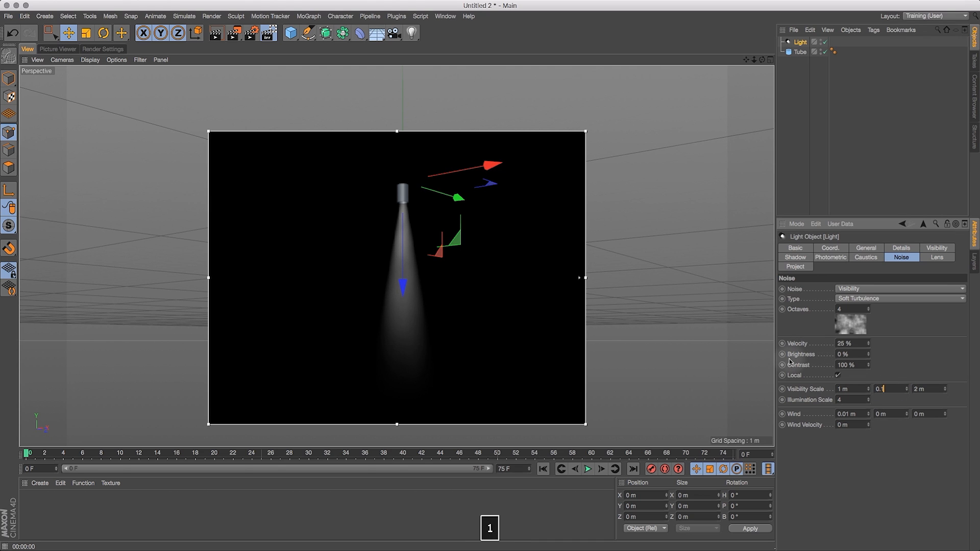
click(848, 389)
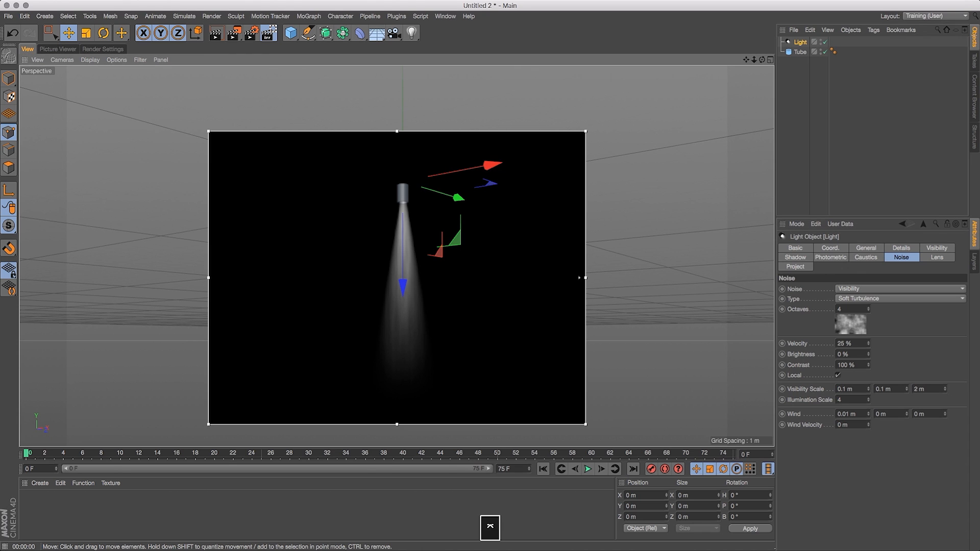
click(918, 389)
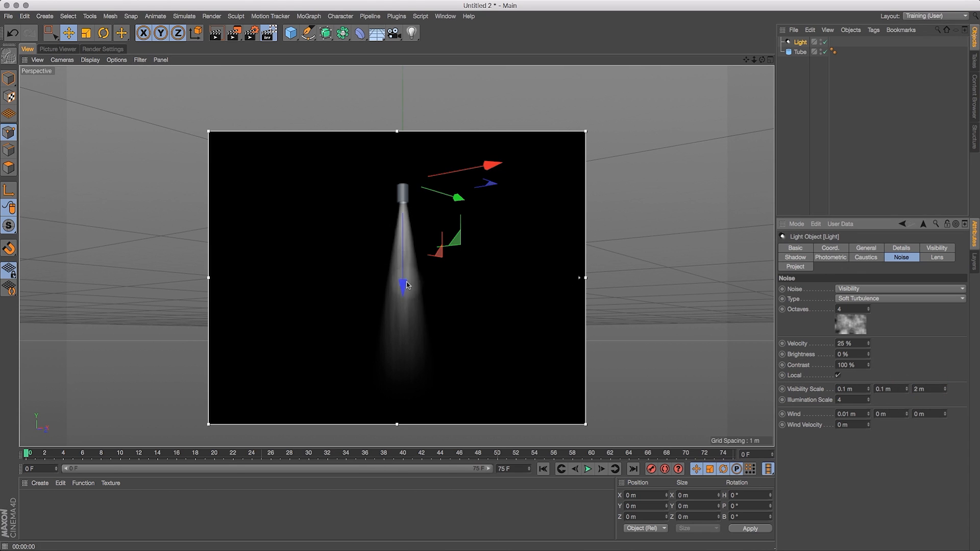
Try 0.5 m as the second value of the noise's Visibility Scale
click(890, 389)
text(+.4)
key(Return)
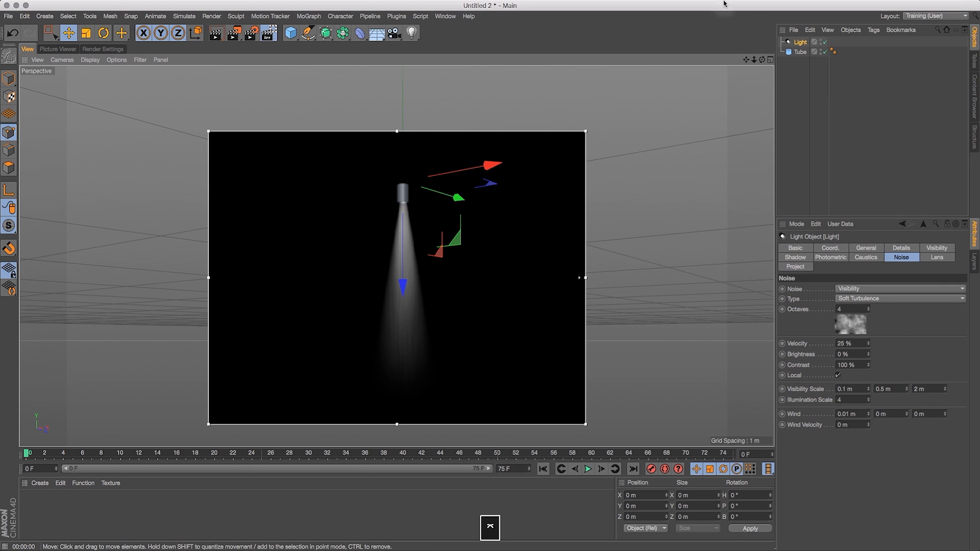
Set the third Visibility Scale value to 0.5 m and the second to 0.1 m
click(934, 390)
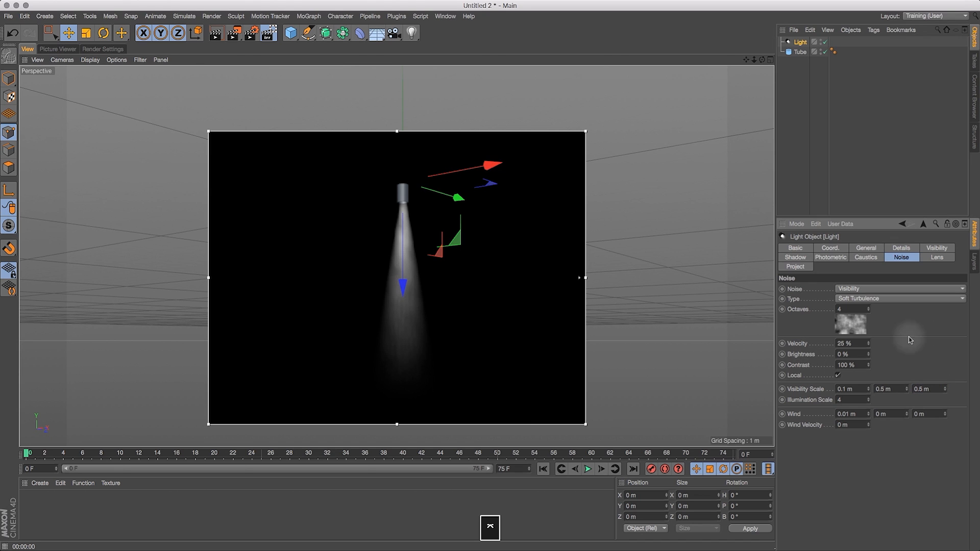
click(890, 389)
text(0.)
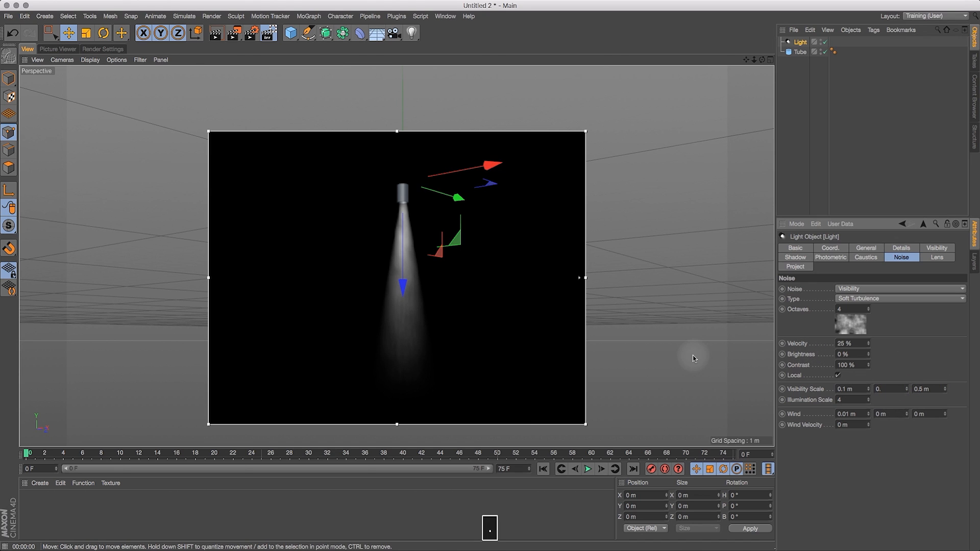
Set the spot light's Edge Falloff to 80% in its Visibility properties, trying 75% first
drag(754, 60, 748, 32)
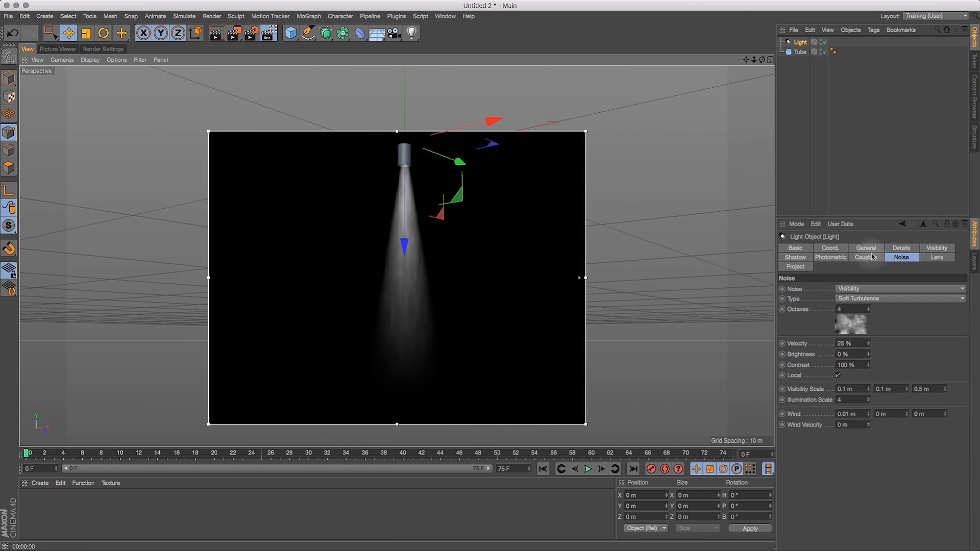
click(877, 248)
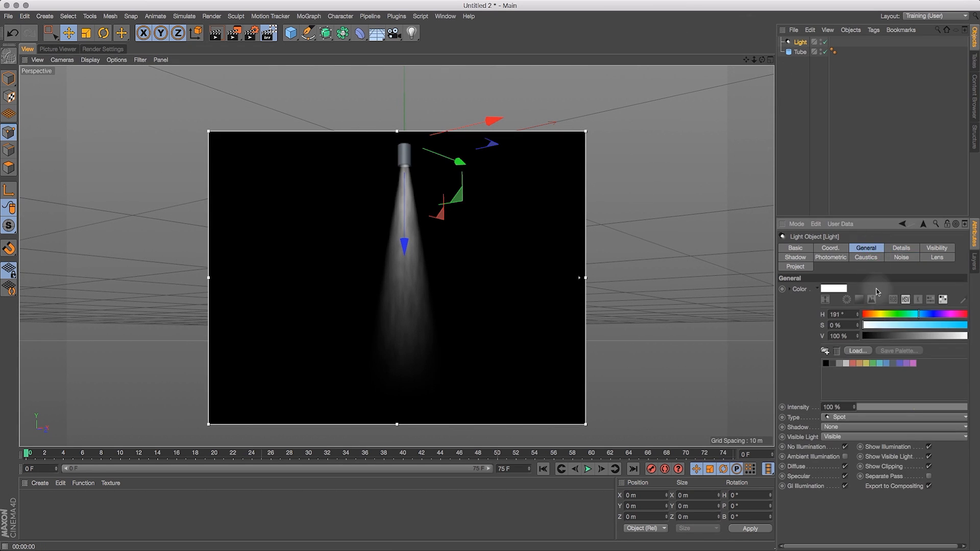
click(898, 249)
click(930, 249)
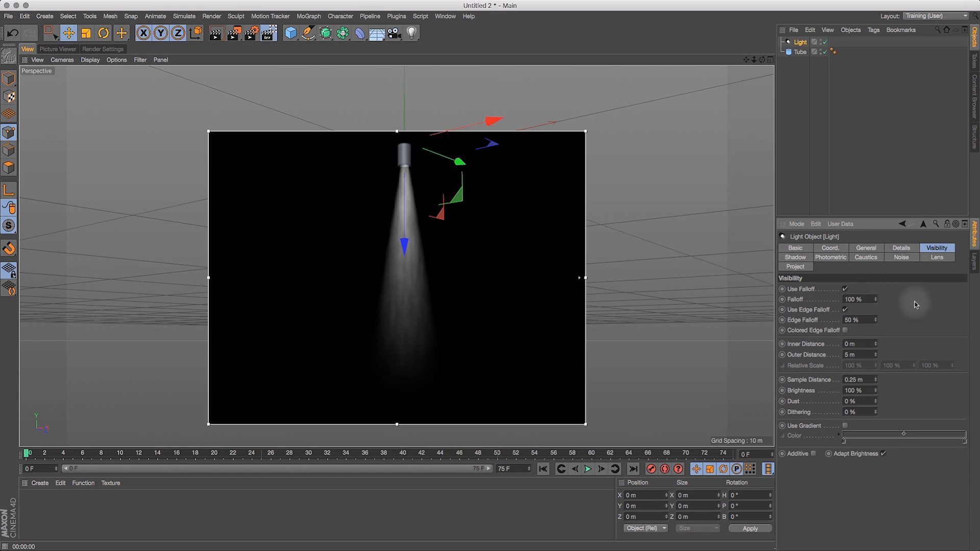
click(868, 320)
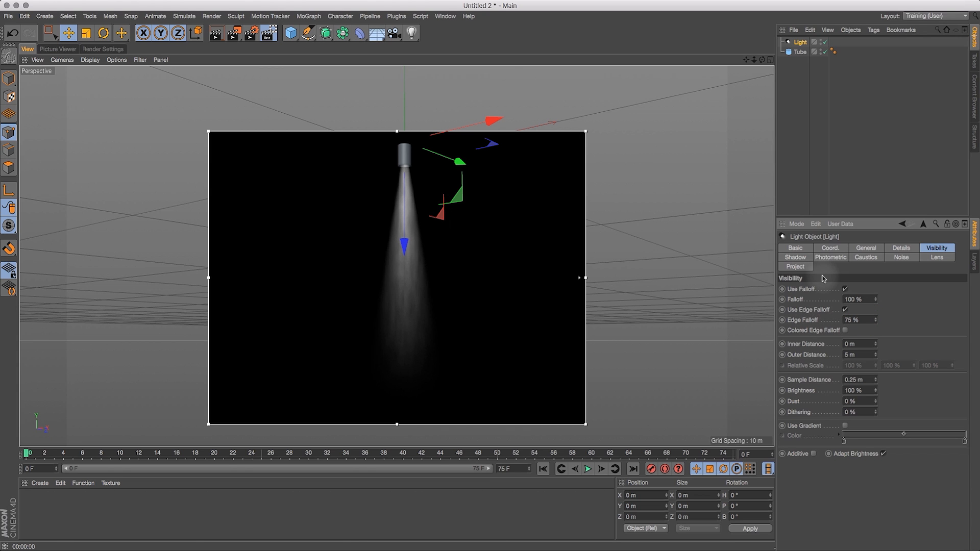
click(861, 320)
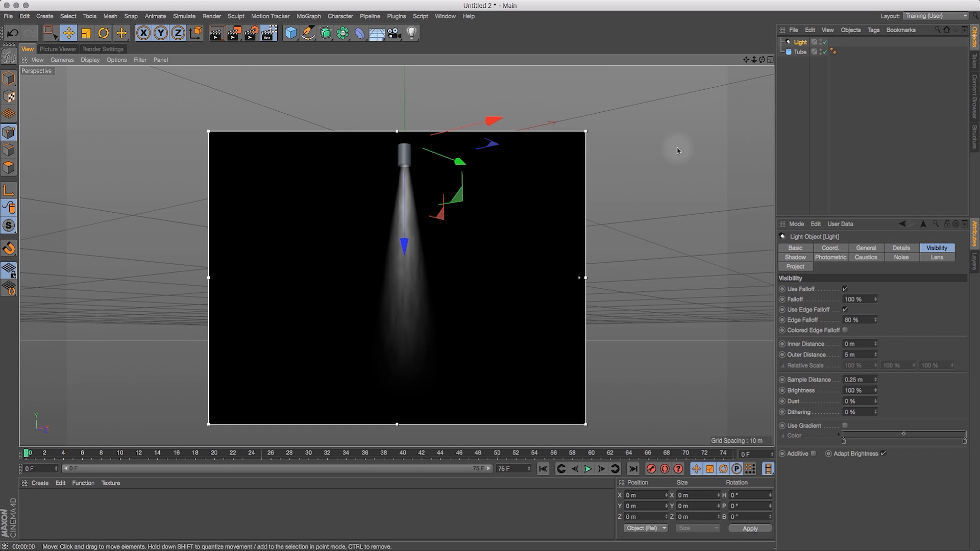
Tint the spot light pale blue by setting its colour saturation to 30% at a hue of 191°
mouse_move(763, 60)
mouse_down()
mouse_move(762, 79)
mouse_move(757, 66)
mouse_up()
click(869, 250)
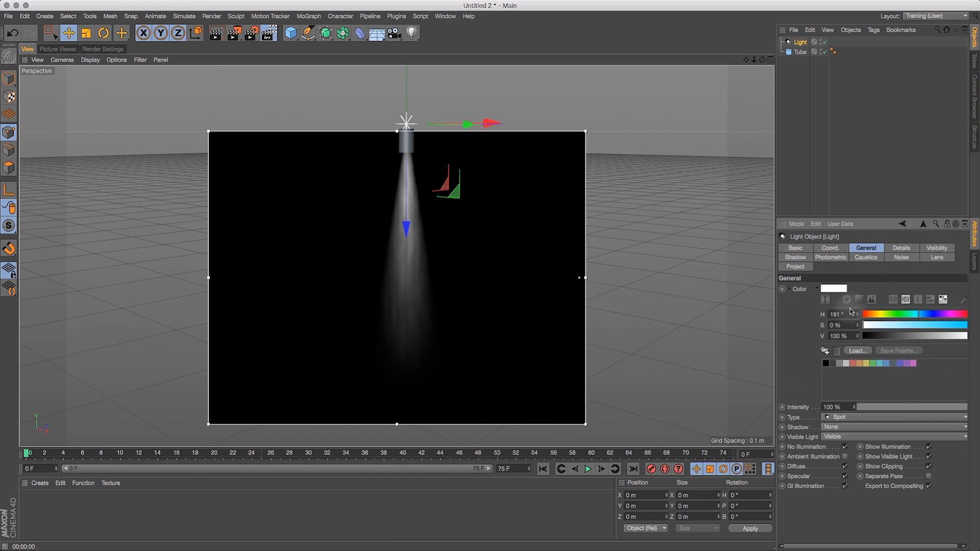
click(910, 327)
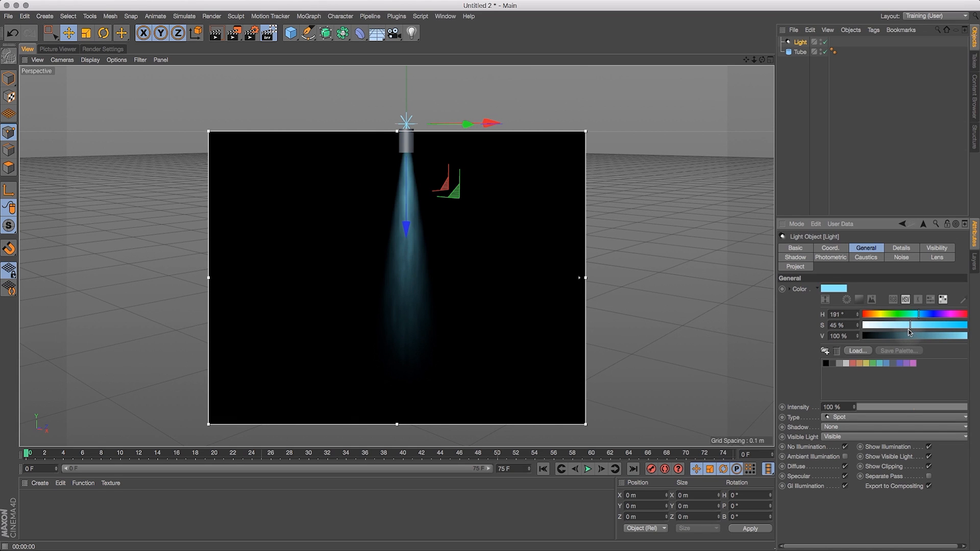
click(901, 327)
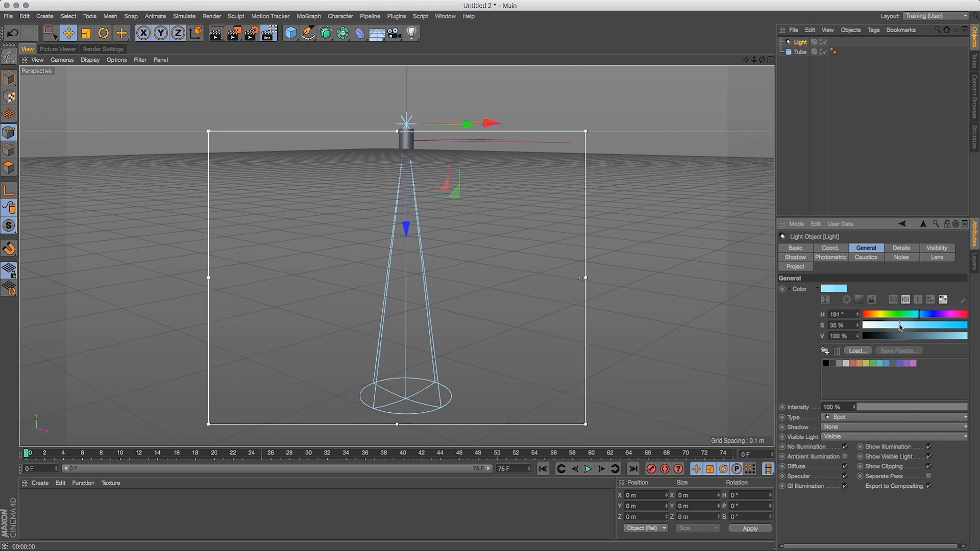
click(896, 327)
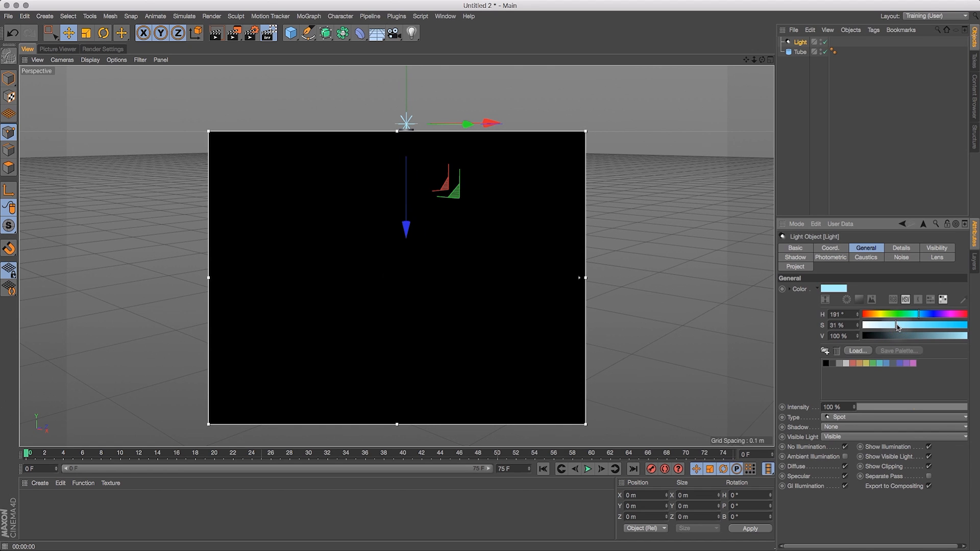
click(894, 326)
Move the spot light further up along its own axis, well above the tube, so the beam fills the tube's lower opening
drag(761, 59, 775, 89)
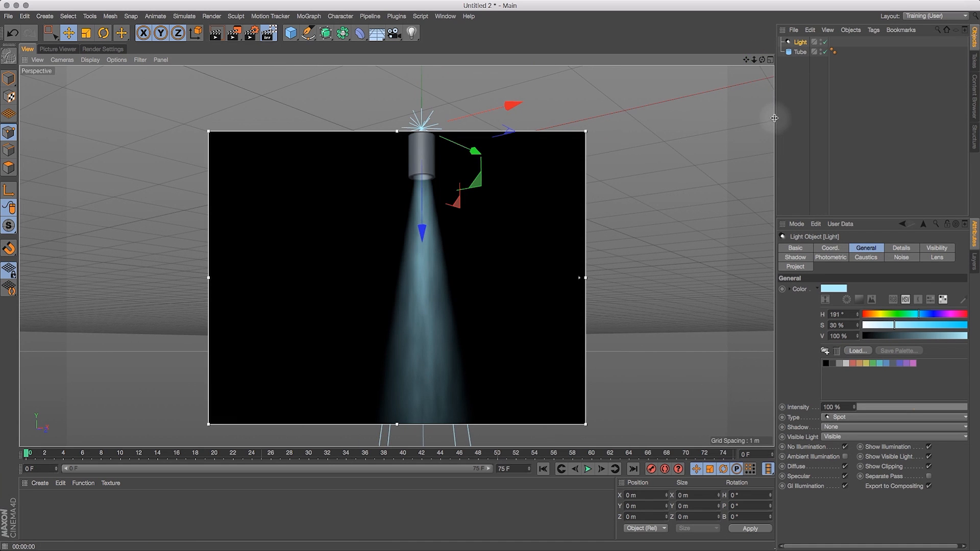
drag(421, 230, 420, 202)
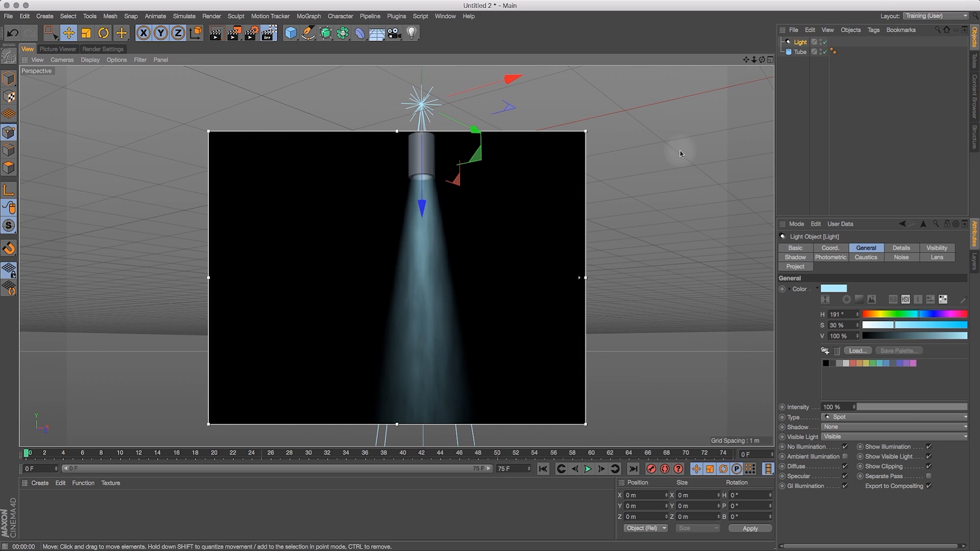
click(420, 203)
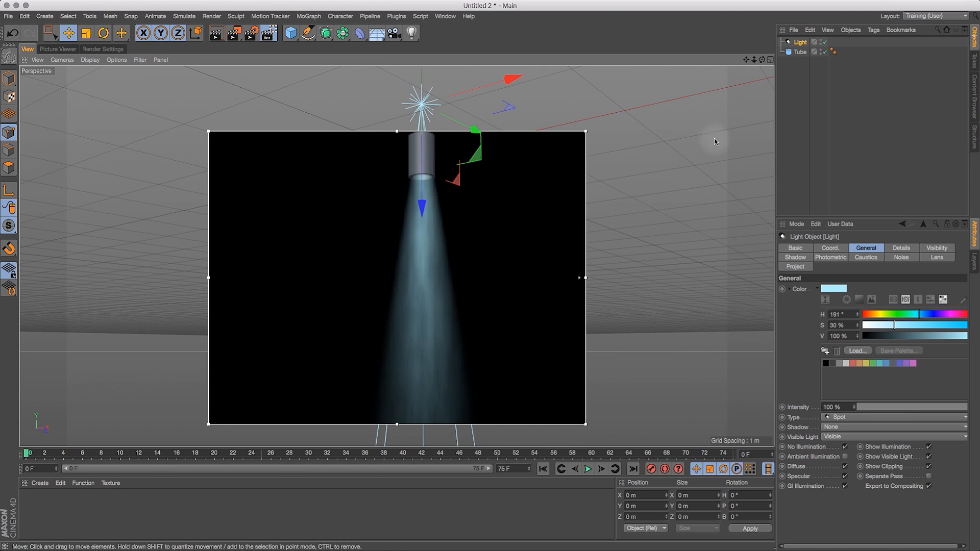
drag(421, 203, 421, 199)
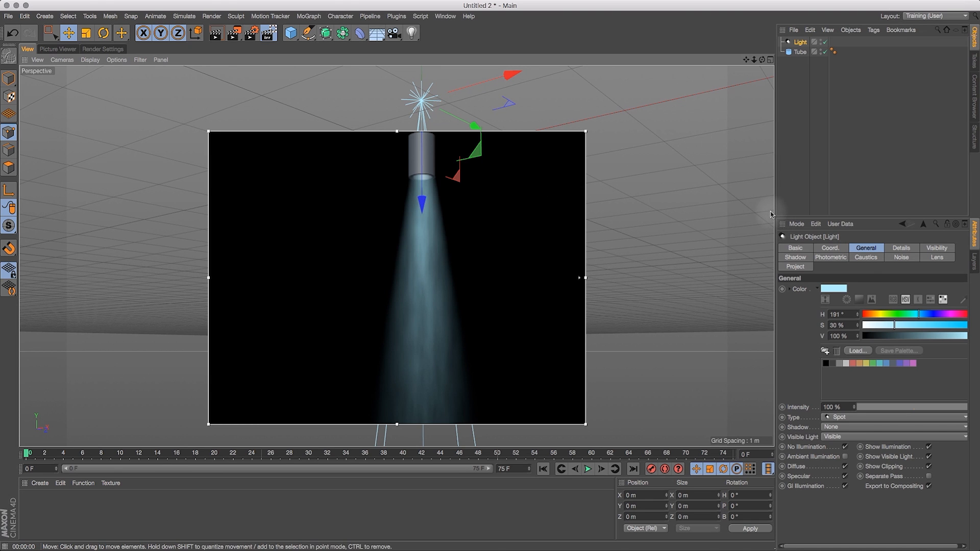
Set the Contrast of the spot light's noise to 130%
click(900, 249)
click(871, 250)
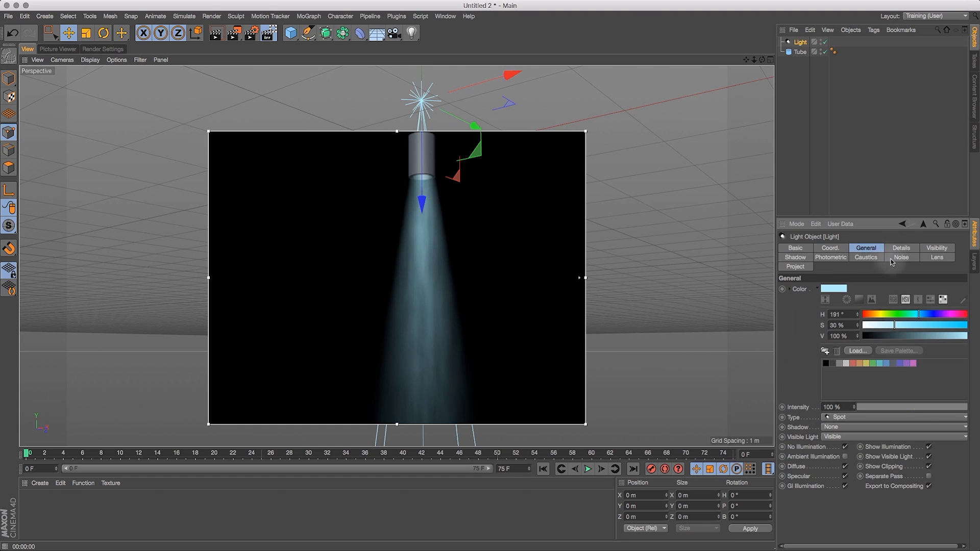
click(899, 258)
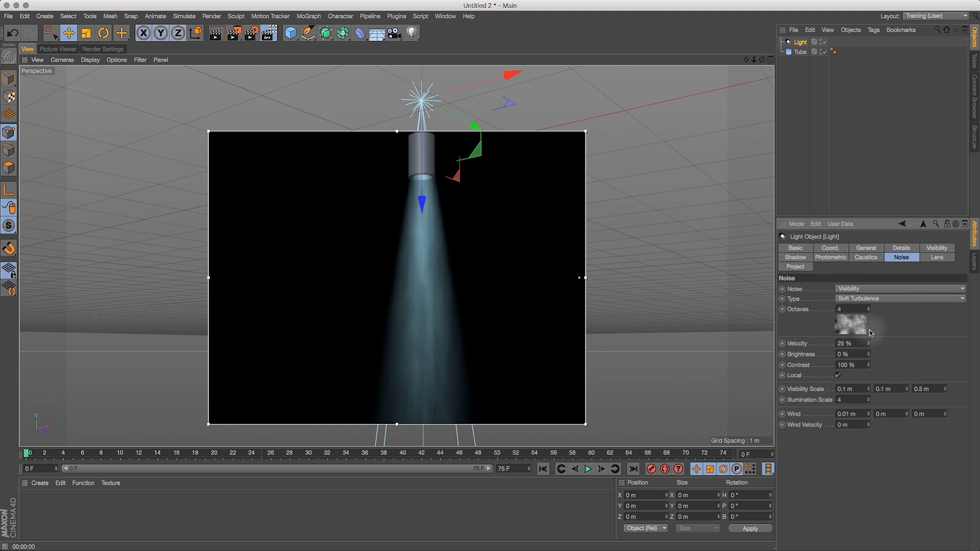
click(860, 365)
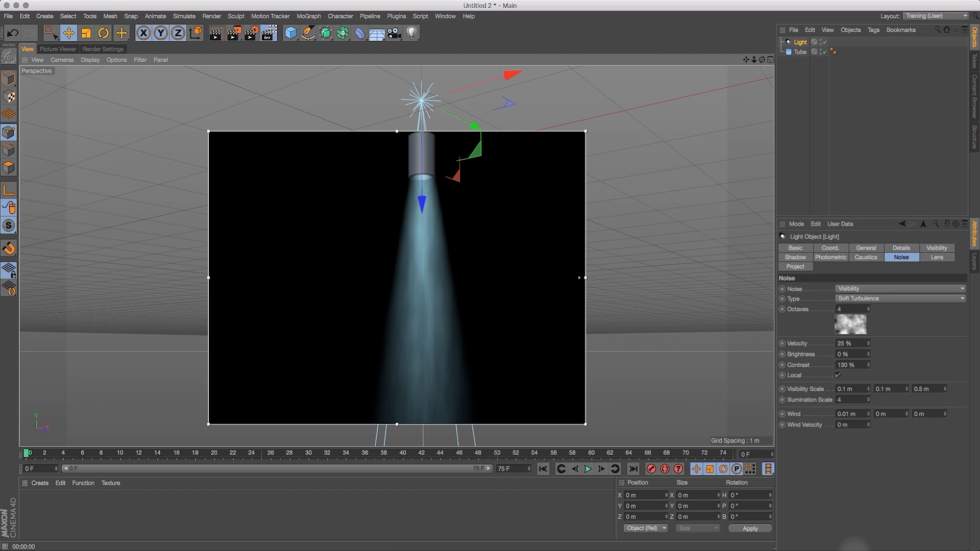
Raise the Contrast of the spot light's noise to 160%
click(850, 365)
text(16)
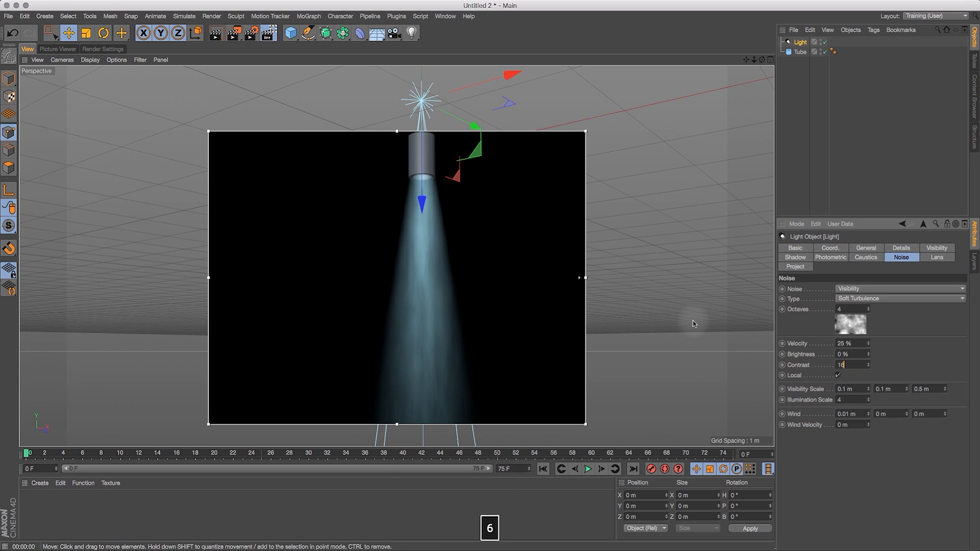
text(0)
key(Return)
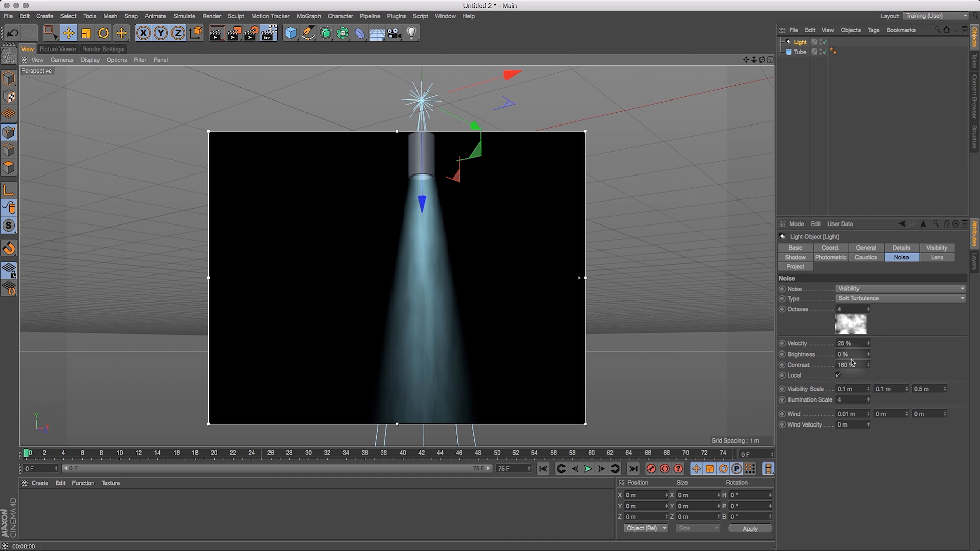
Set the Brightness of the spot light's noise to -30%, trying -20% first
click(850, 354)
click(810, 344)
key(2)
key(0)
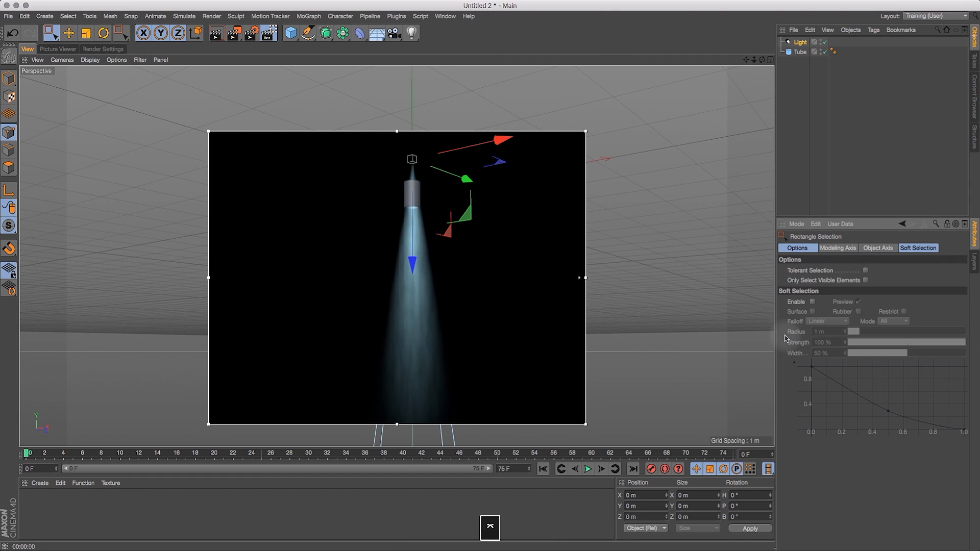
click(796, 41)
click(853, 354)
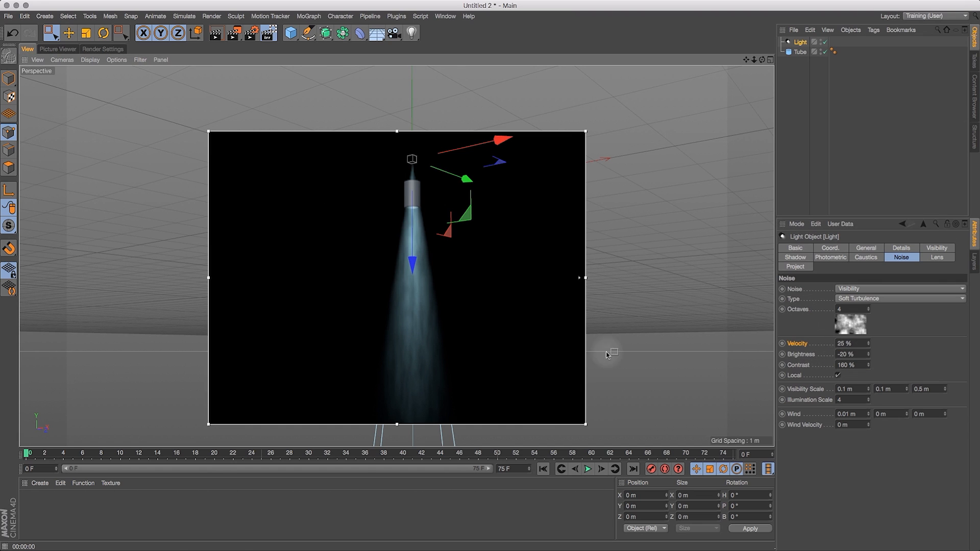
click(860, 353)
text(-30)
key(Return)
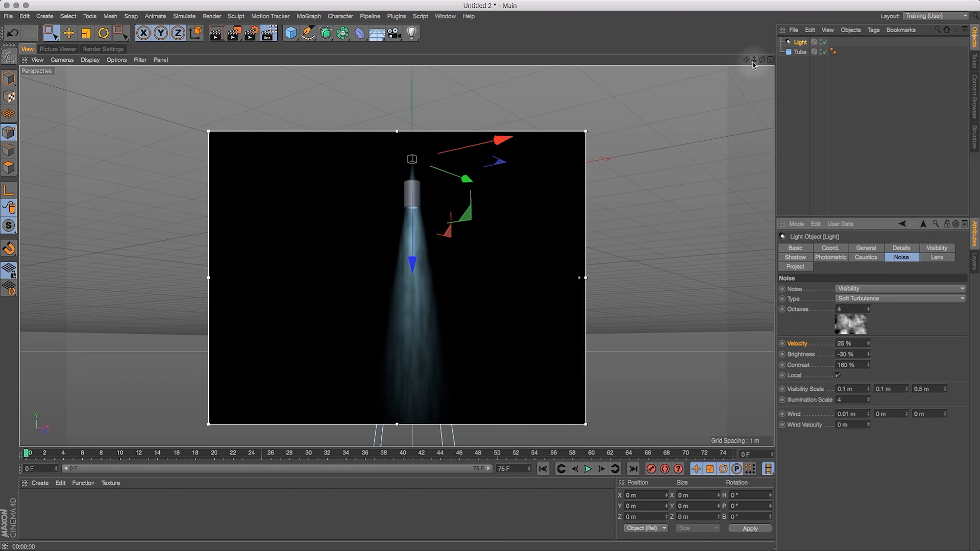
Try 1, 5 and 8 octaves for the spot light's noise and restore the value to 4
drag(754, 64, 736, 126)
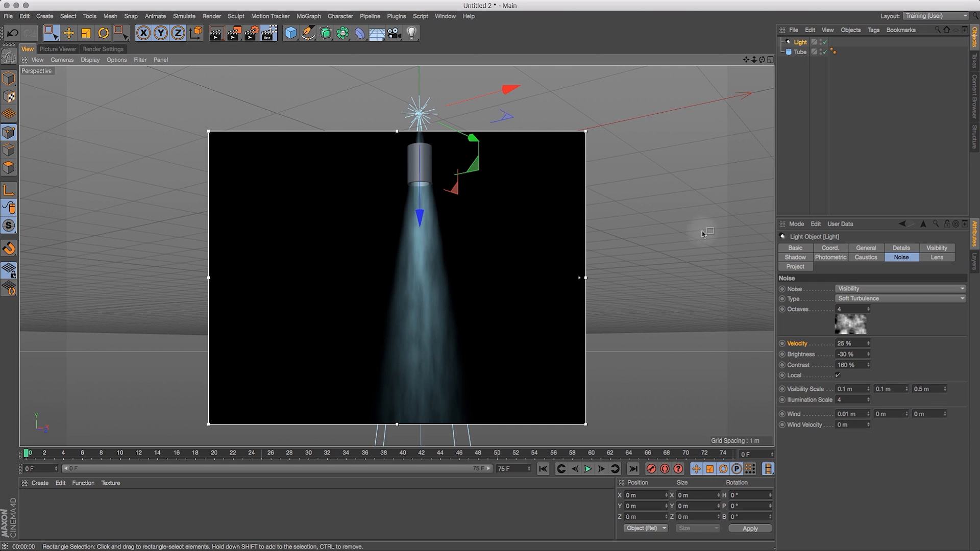
click(844, 309)
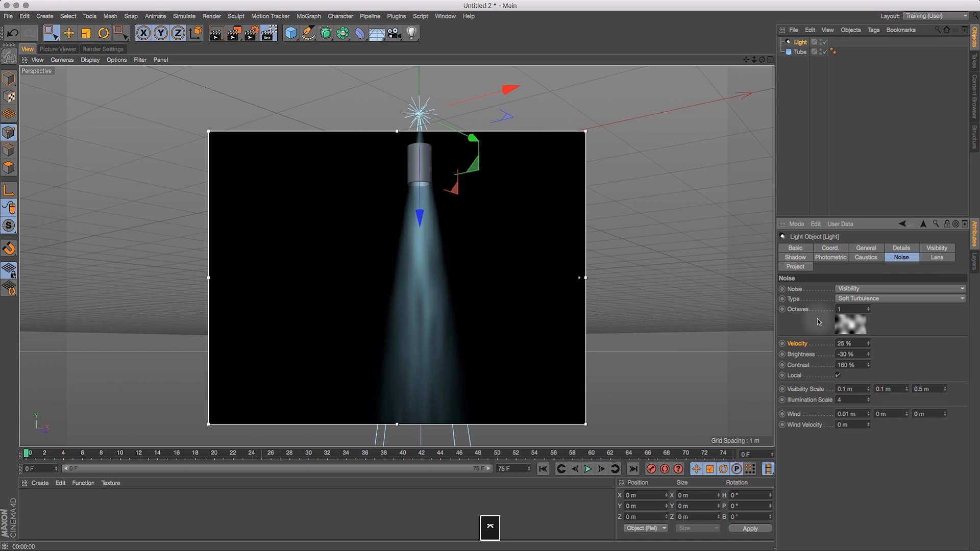
click(849, 309)
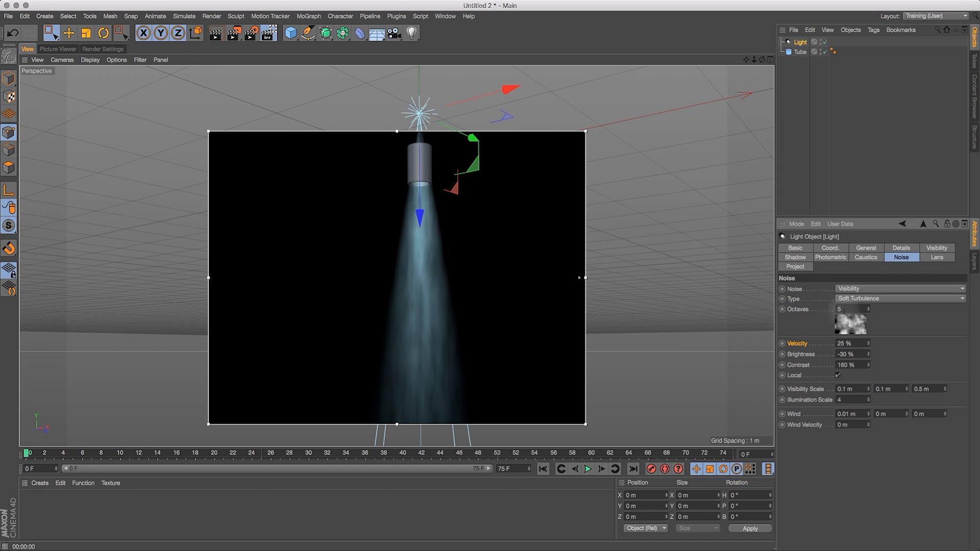
text(8)
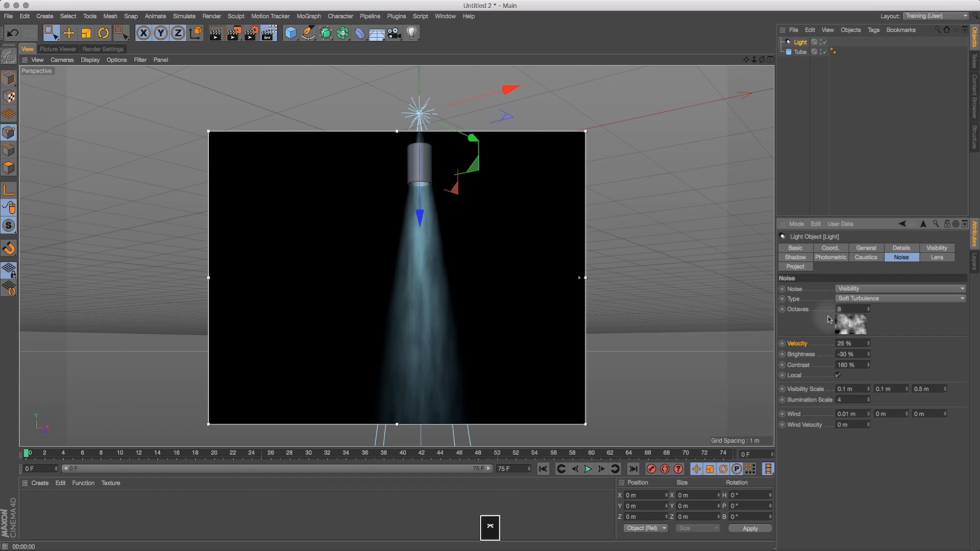
click(852, 309)
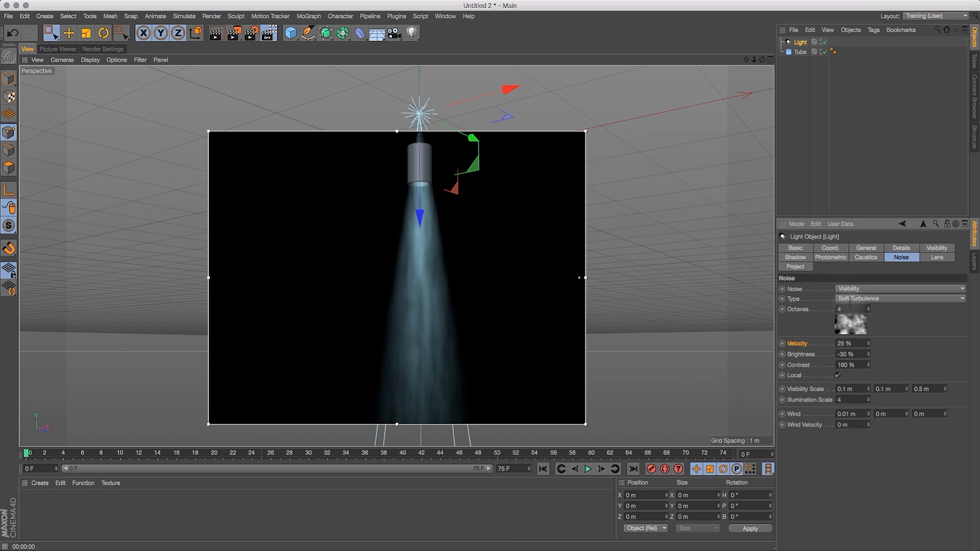
Group the light and the tube under one null and name it Water Vent
drag(754, 59, 767, 87)
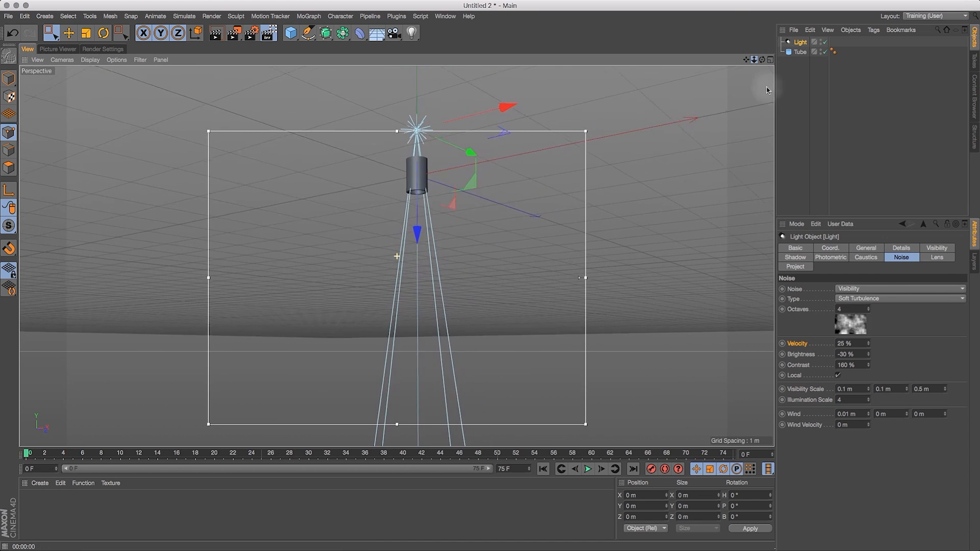
drag(801, 58, 789, 67)
key(alt+g)
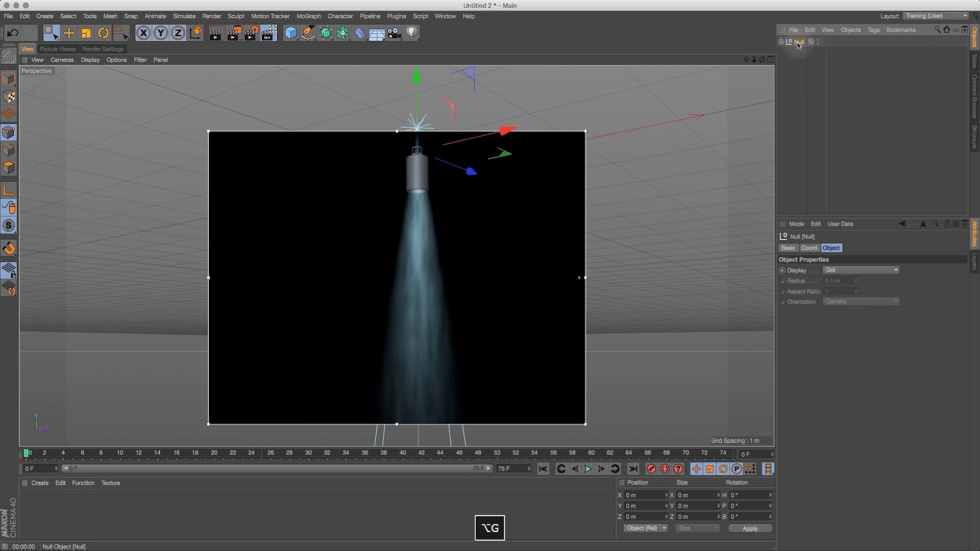
double_click(799, 43)
text(Wate)
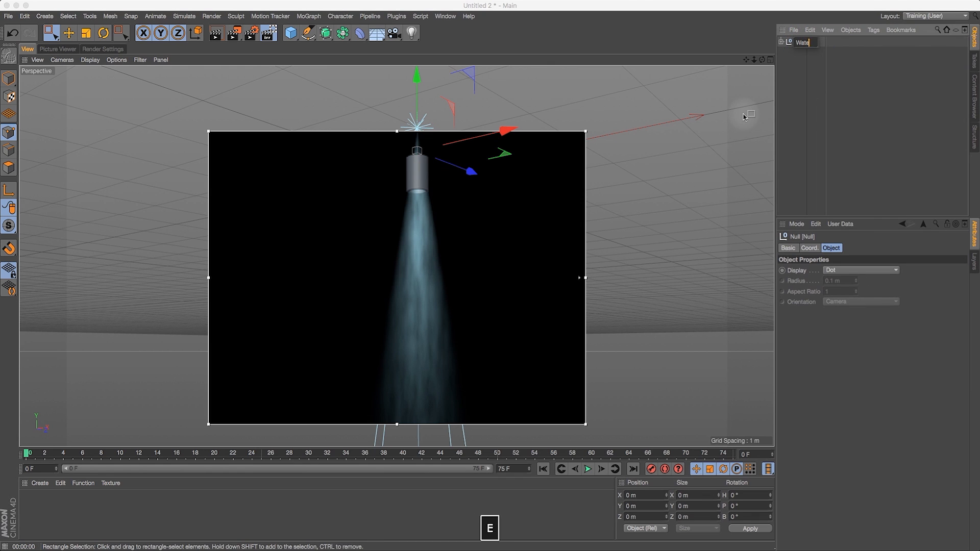
text(r Vent)
key(Return)
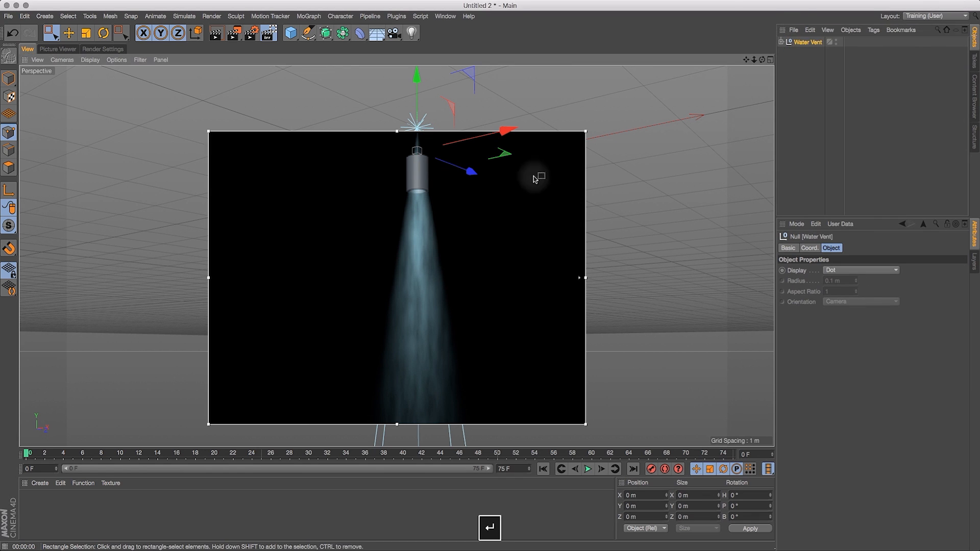
Turn off the interactive render region and copy the Water Vent group into the Ring Colony Concept.c4d scene
click(271, 35)
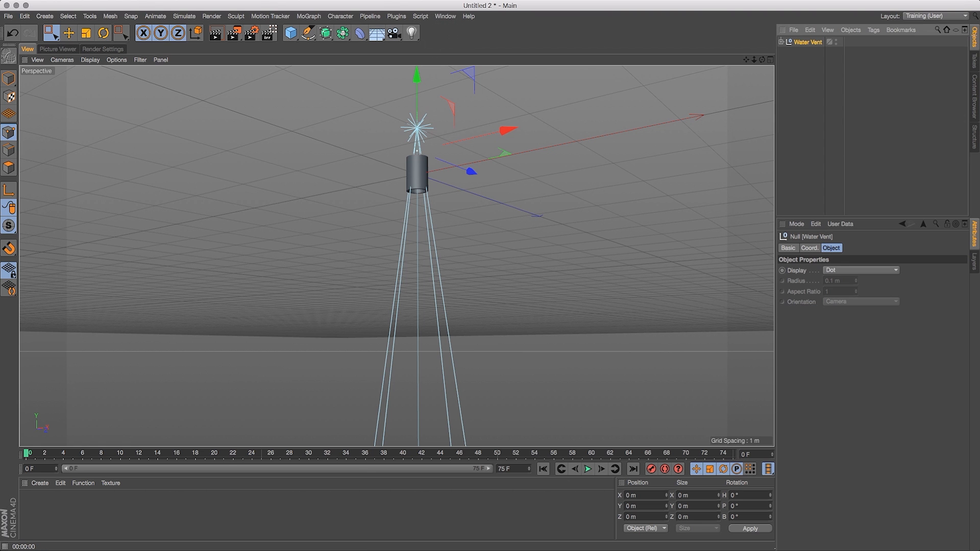
click(444, 15)
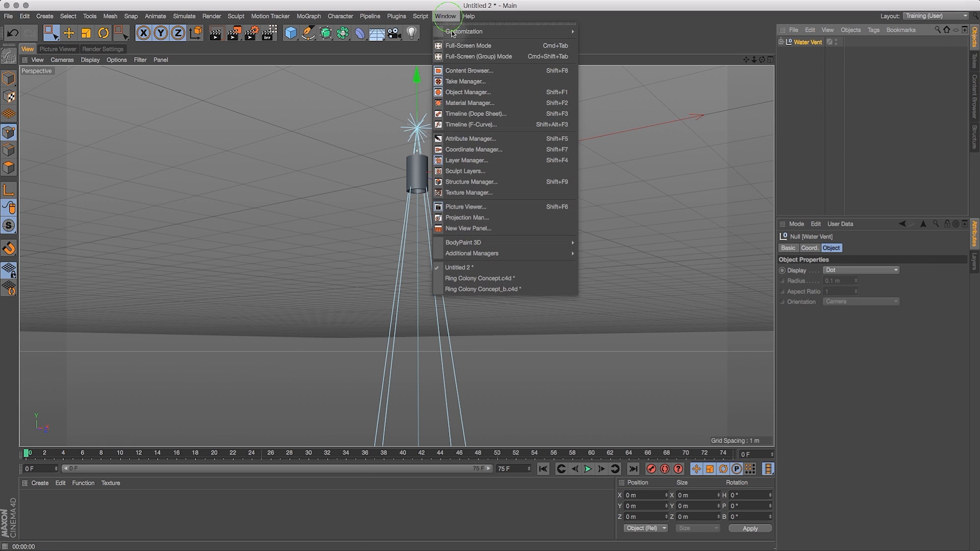
click(488, 278)
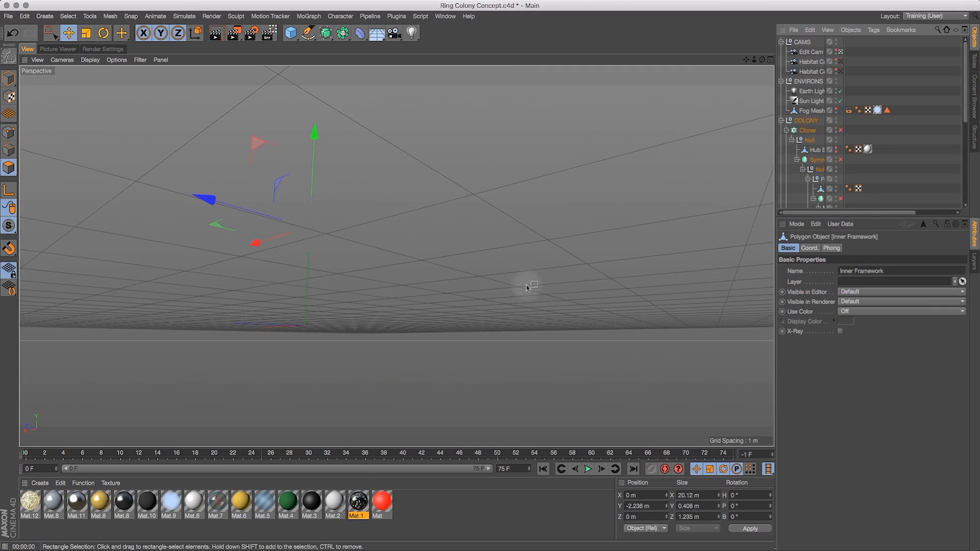
key(super+v)
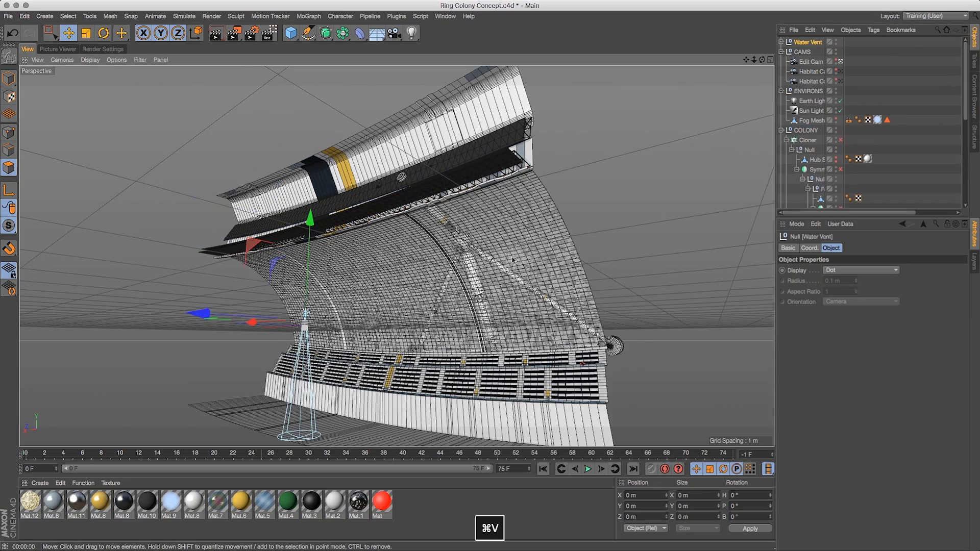
Try raising the Water Vent to the height of the spine's dark inner wall and undo the move
drag(762, 60, 723, 86)
drag(326, 227, 330, 127)
drag(761, 60, 243, 246)
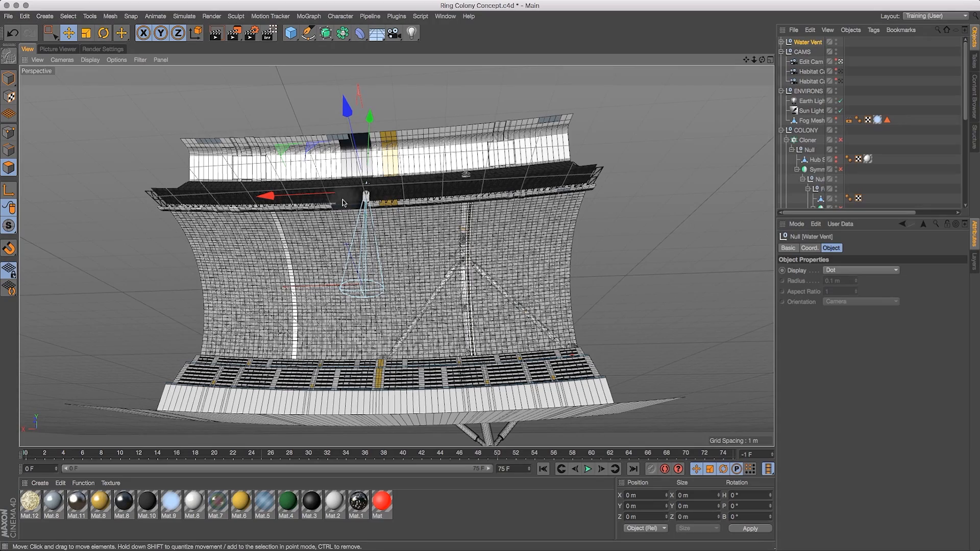
drag(762, 60, 729, 93)
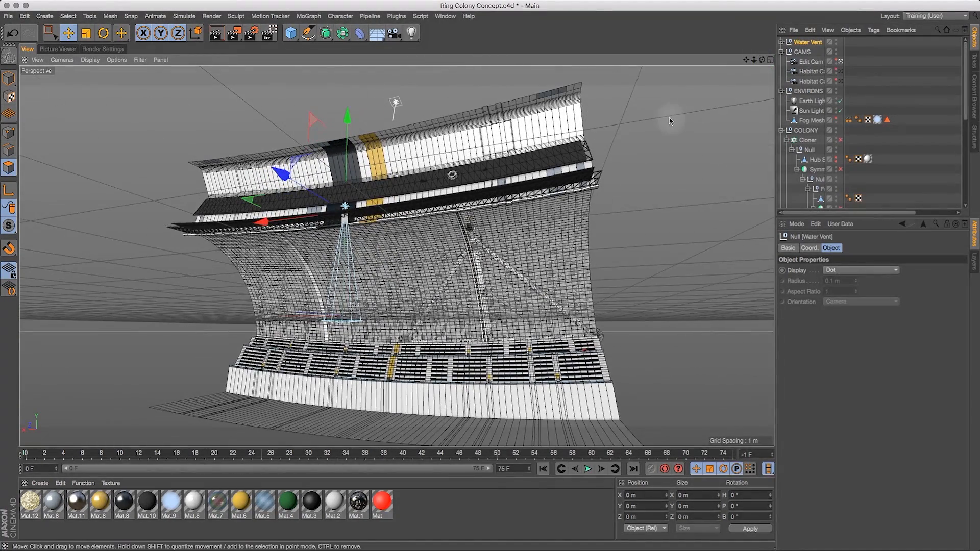
key(super+z)
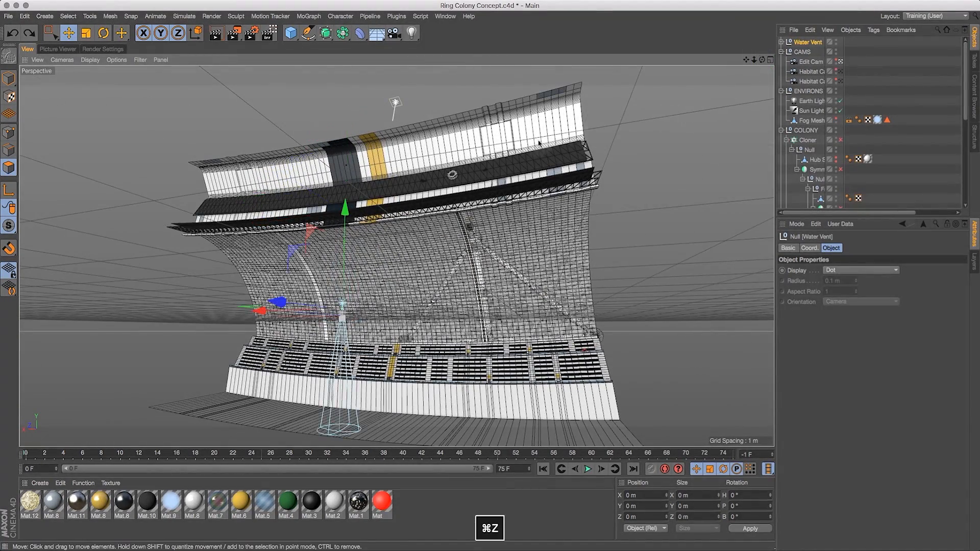
Add a MoGraph Cloner to the colony scene and bring the spine's dark inner wall into close view
click(310, 16)
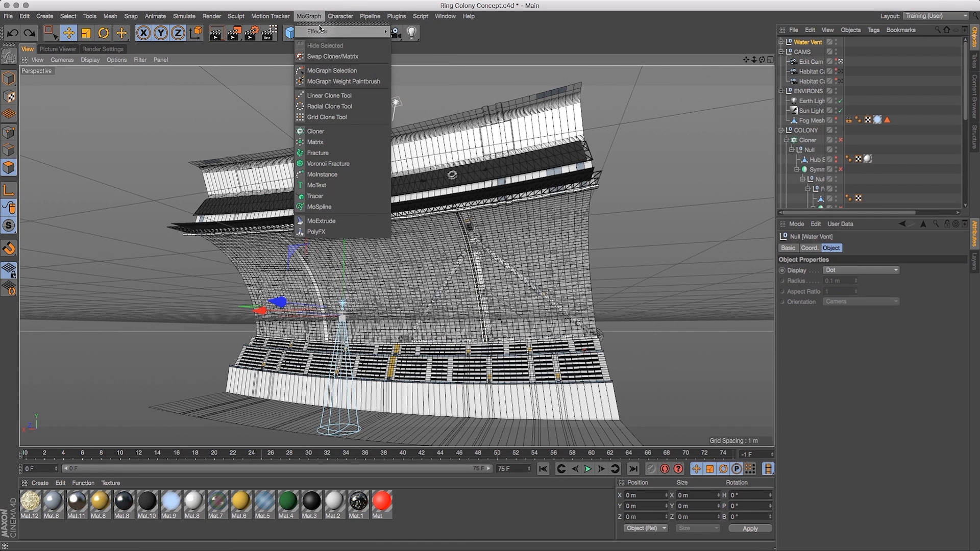
click(338, 131)
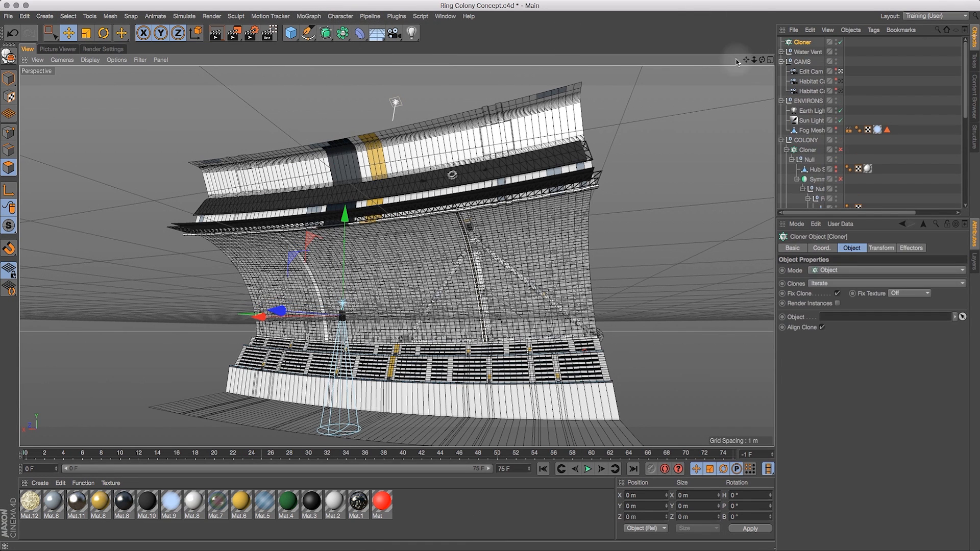
drag(764, 62, 711, 122)
drag(763, 62, 725, 101)
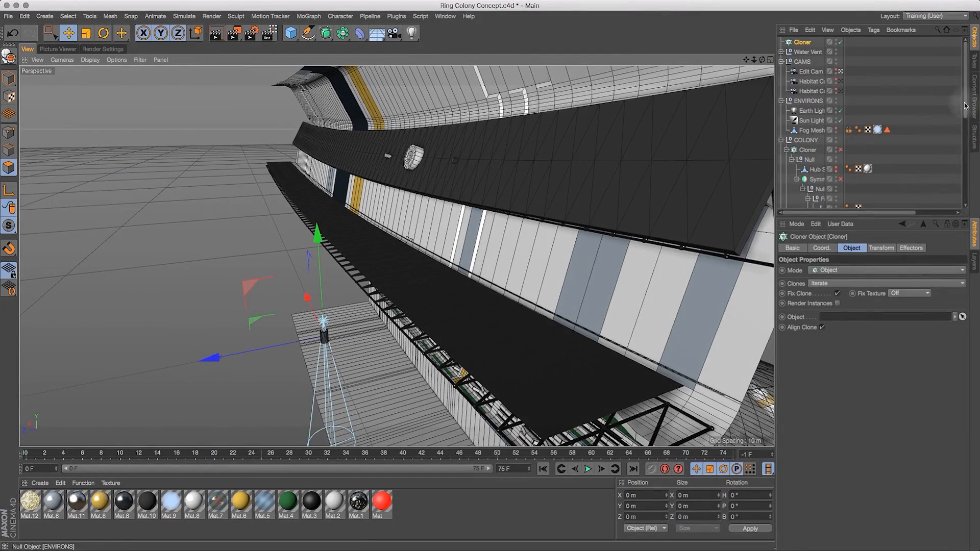
Enlarge the object list so full names are readable and select the spine's Inner Wall for edge editing
drag(878, 218, 875, 453)
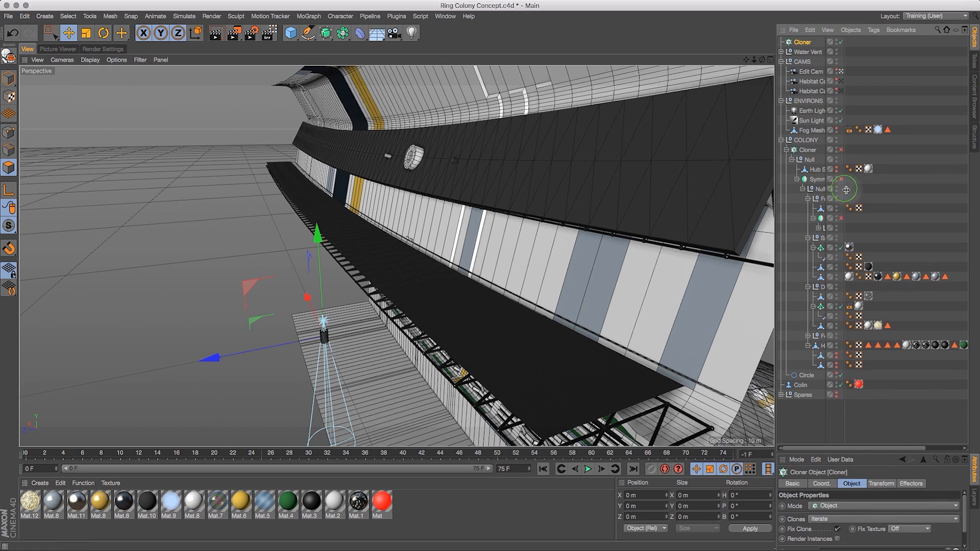
drag(846, 190, 908, 227)
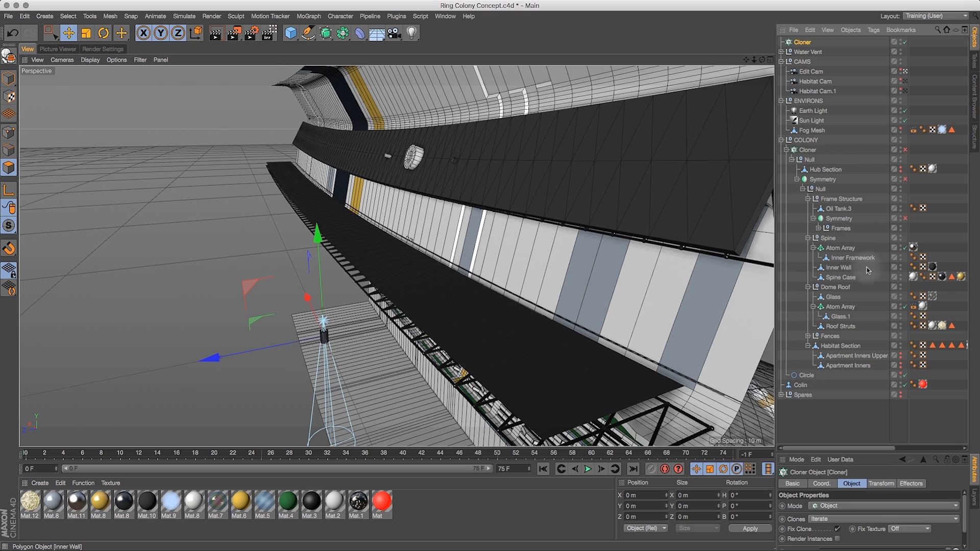
click(836, 268)
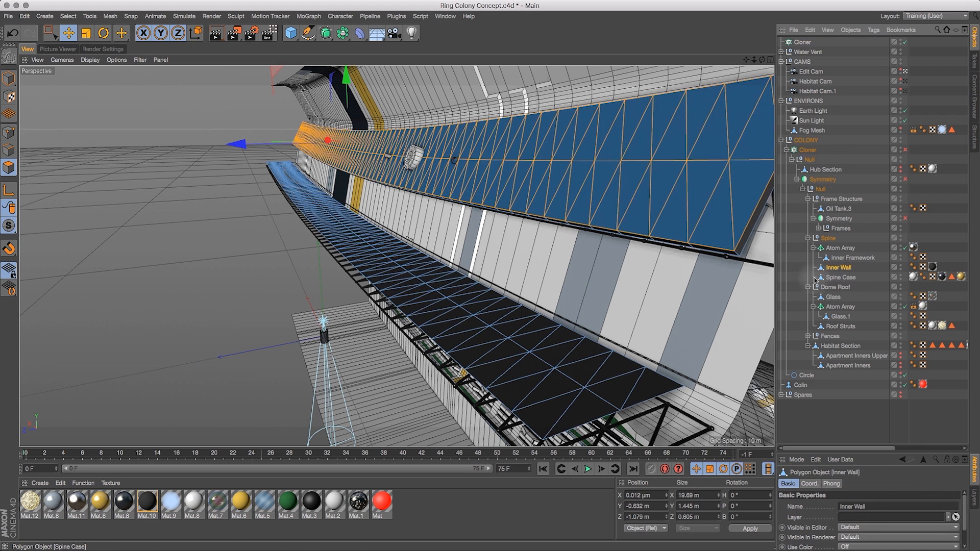
click(9, 150)
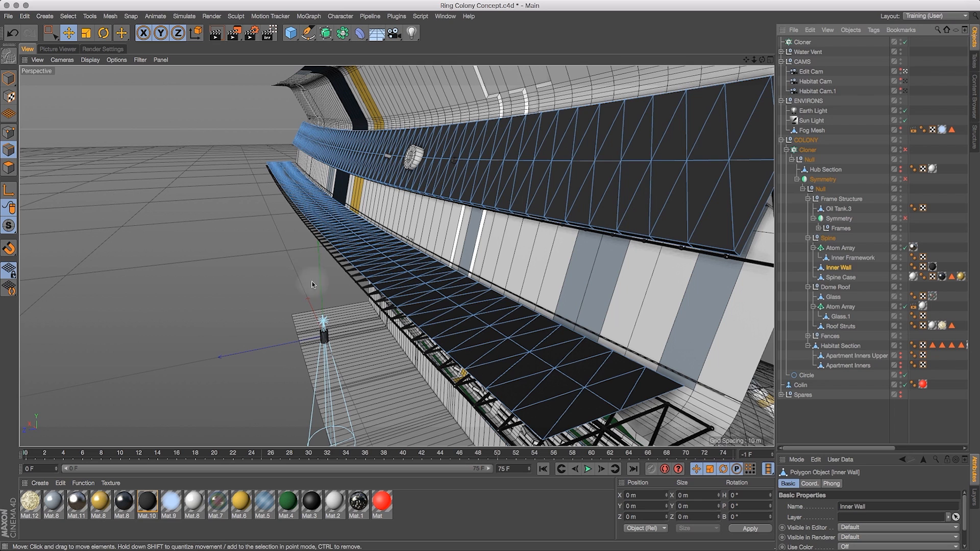
Activate Path Selection for the Inner Wall's edges and set its selection mode to Line fitted Path, trying Free Path first
key(v)
mouse_move(205, 224)
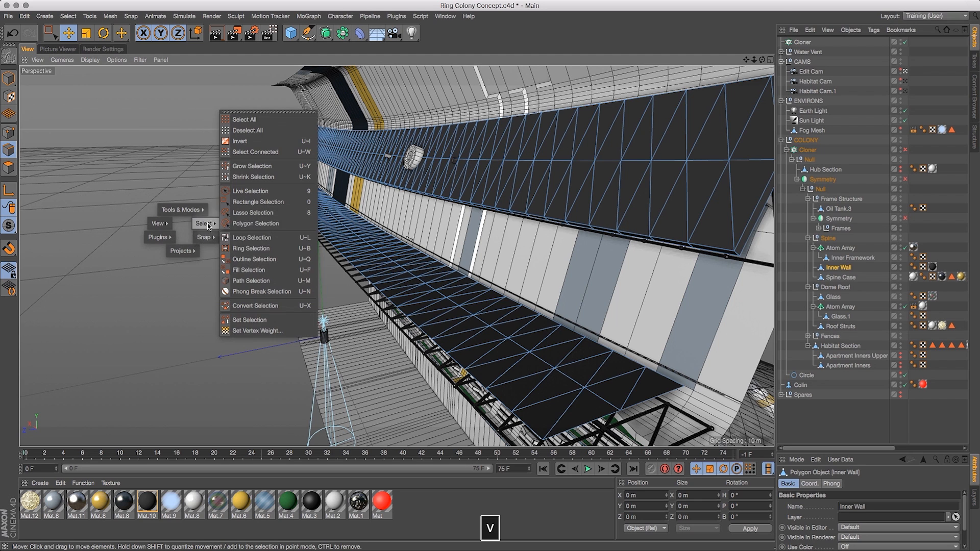
click(253, 280)
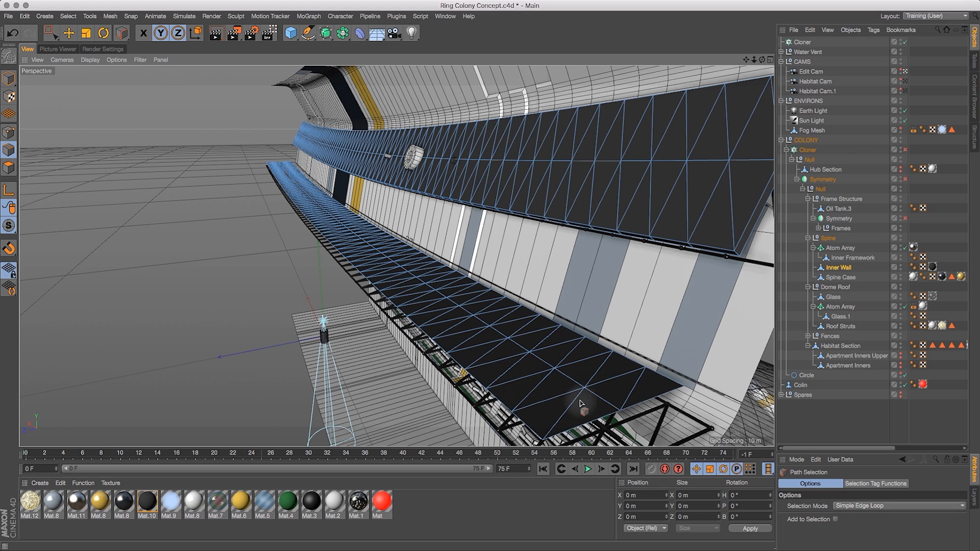
key(v)
mouse_move(540, 391)
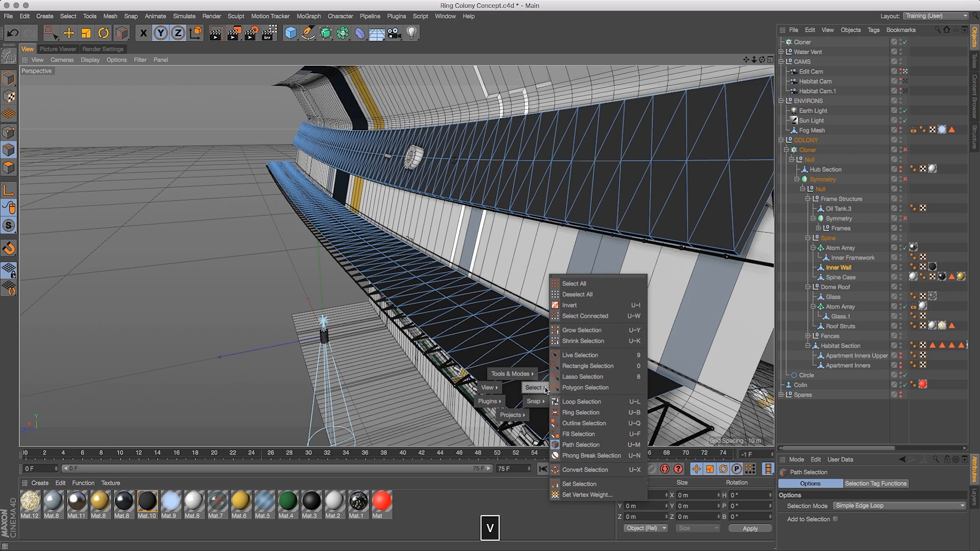
click(576, 445)
click(867, 505)
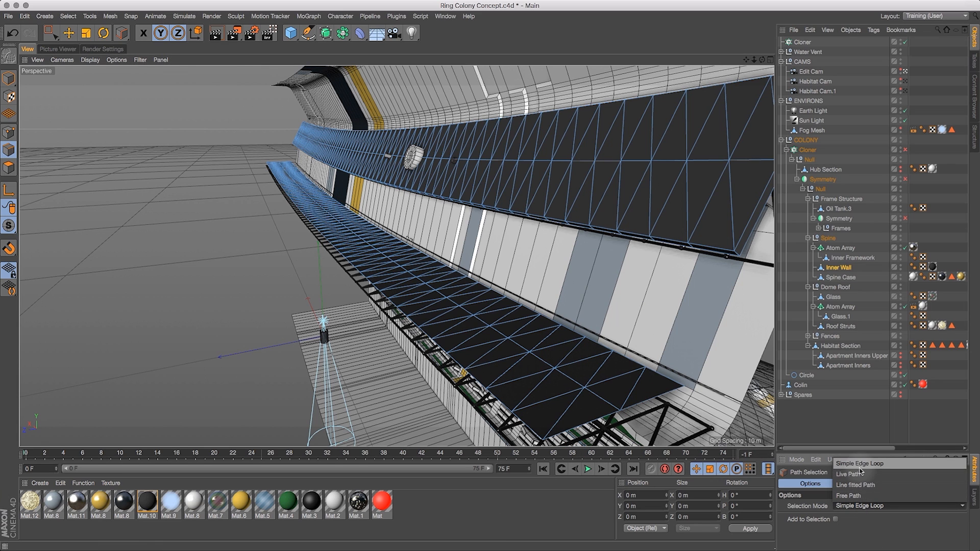
click(848, 496)
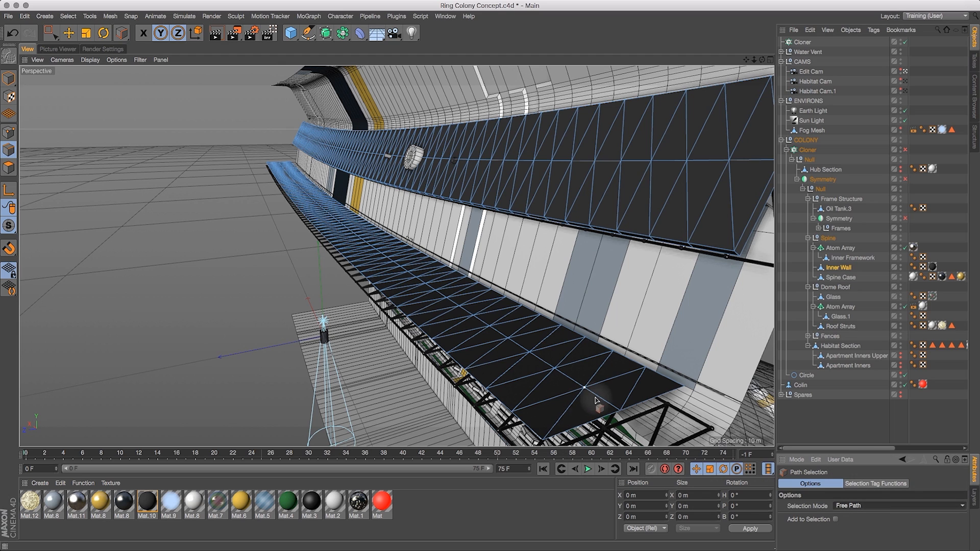
click(866, 507)
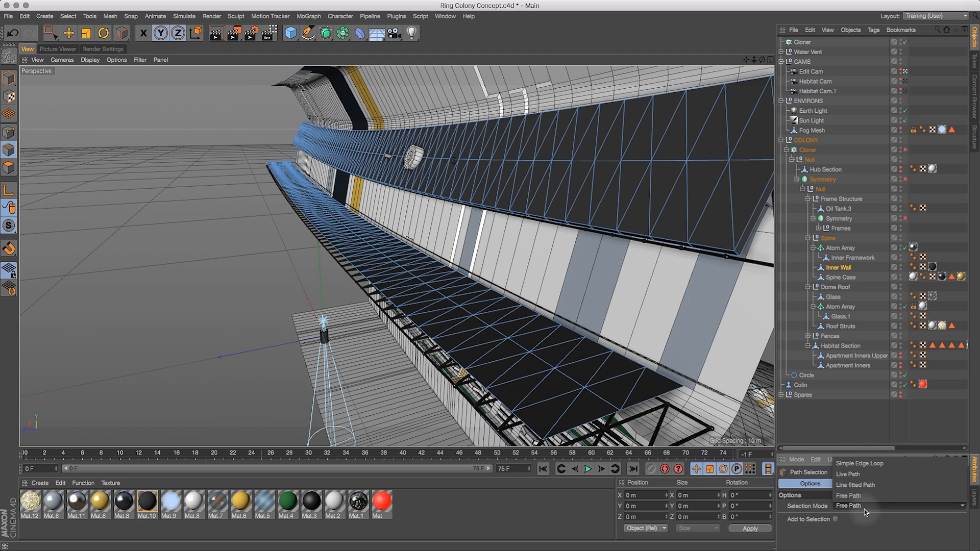
click(855, 485)
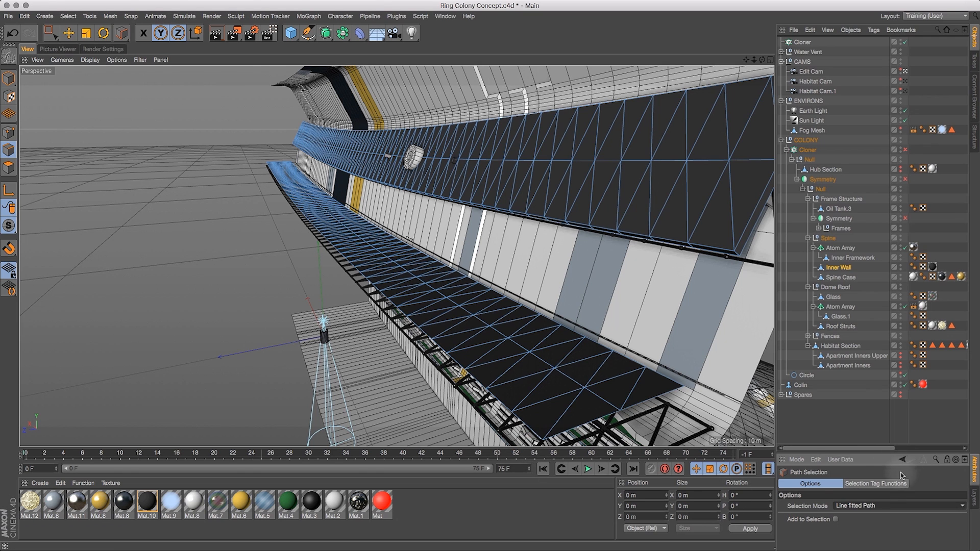
Set Path Selection to Simple Edge Loop and select the long edge loop along the lower curve of the Spine Case, beside the dark inner wall
click(876, 507)
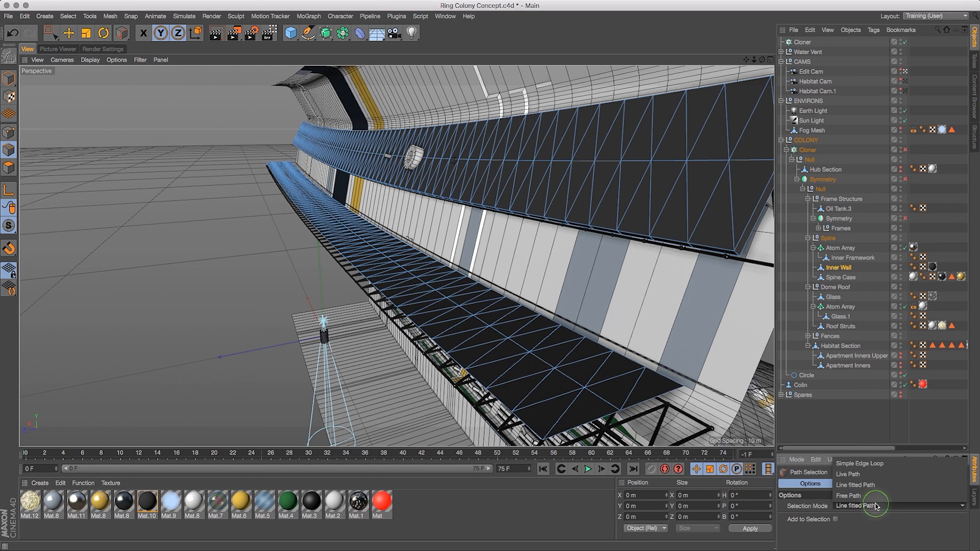
click(859, 464)
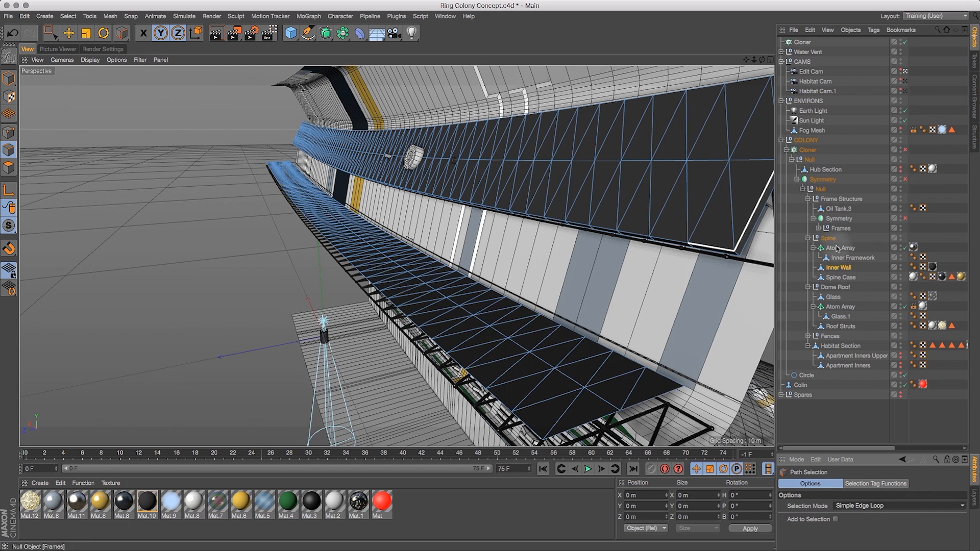
click(838, 278)
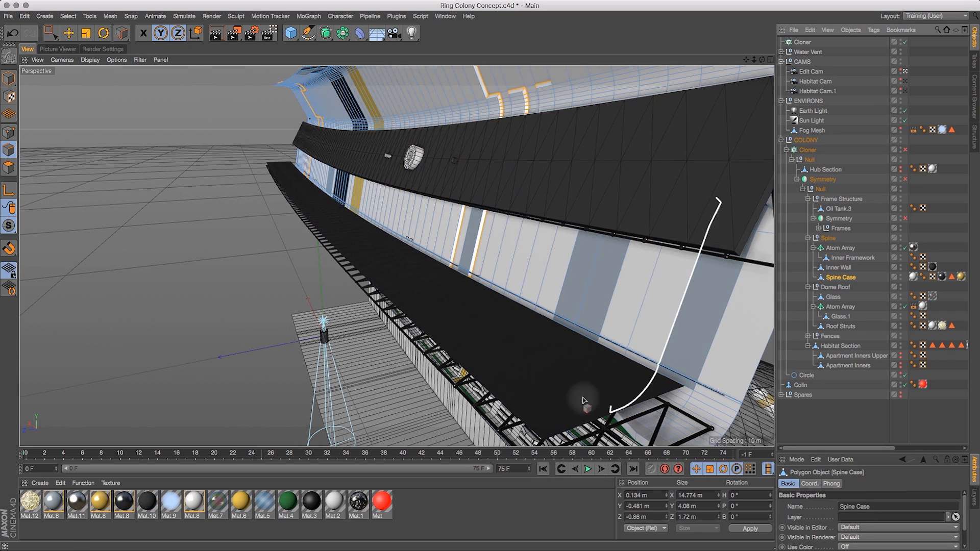
drag(748, 62, 706, 31)
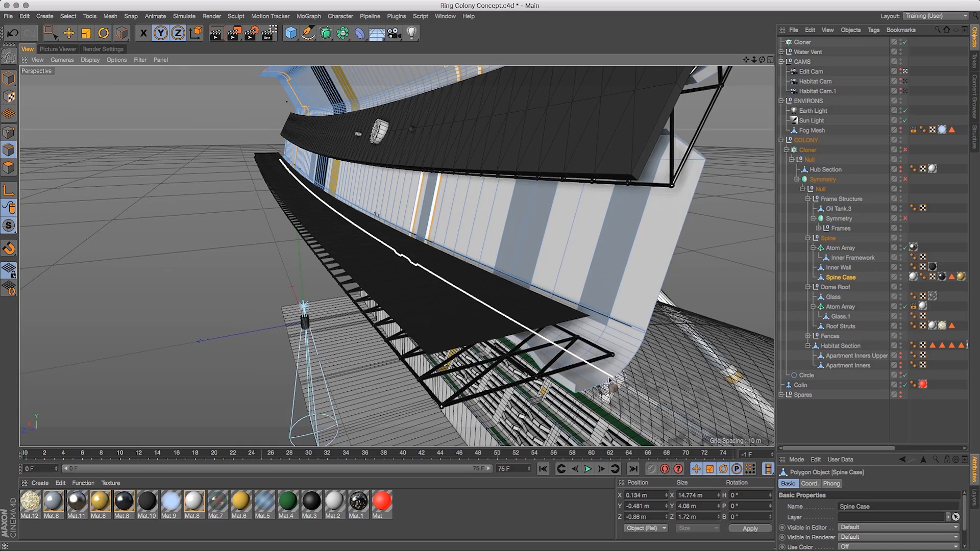
drag(763, 62, 699, 20)
drag(309, 161, 287, 157)
click(284, 158)
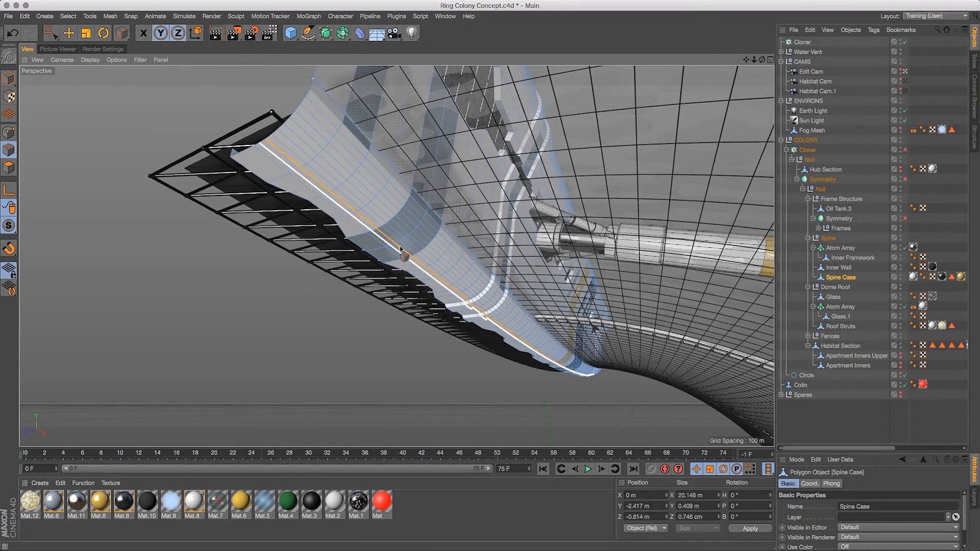
Extract the Spine Case's selected edge loop as a spline with Edge to Spline
click(109, 16)
mouse_move(117, 46)
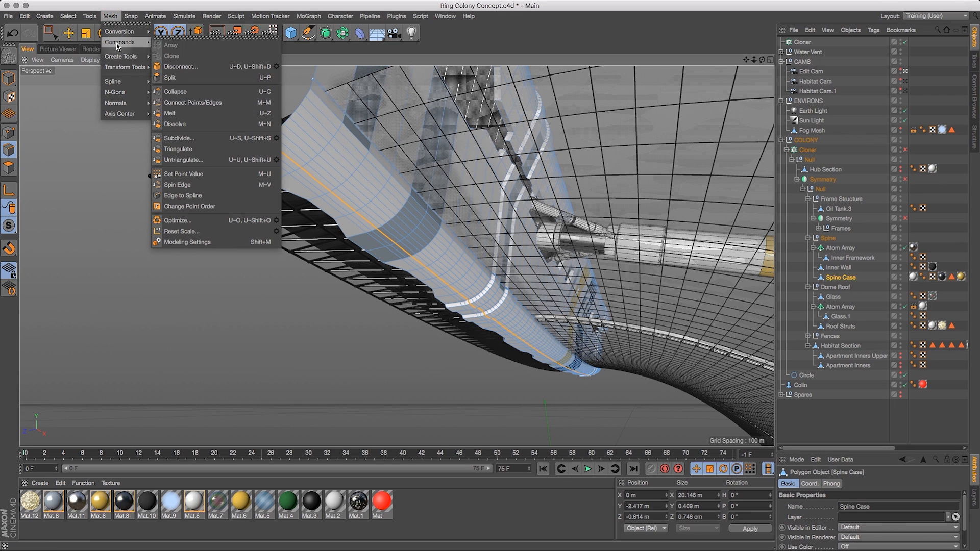
click(190, 195)
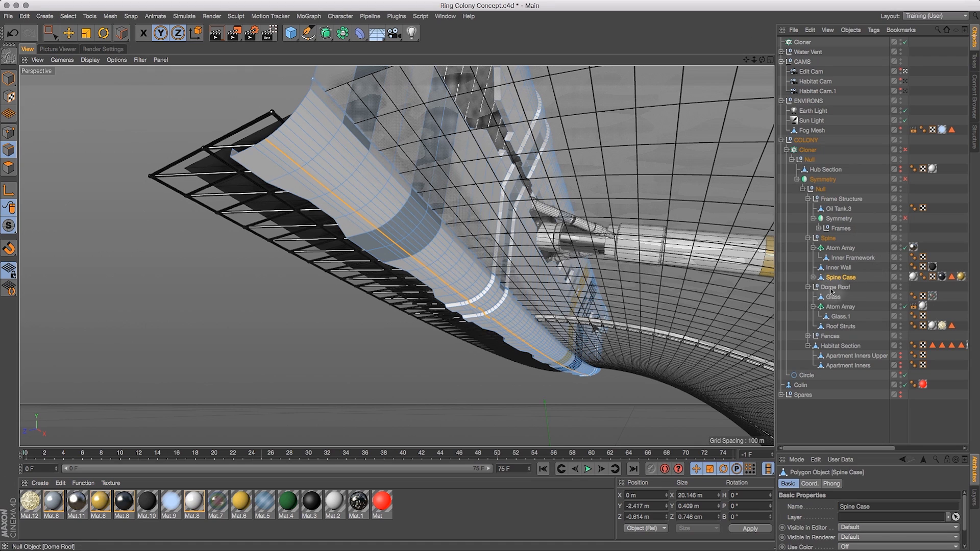
Select Spine Case.Spline under the Spine Case object and switch to Model mode with the Move tool
click(812, 277)
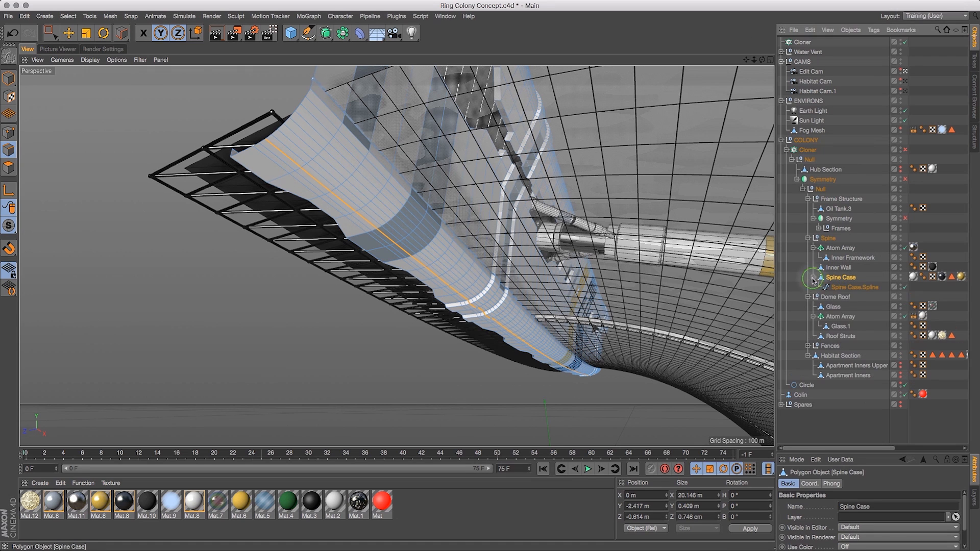
click(843, 289)
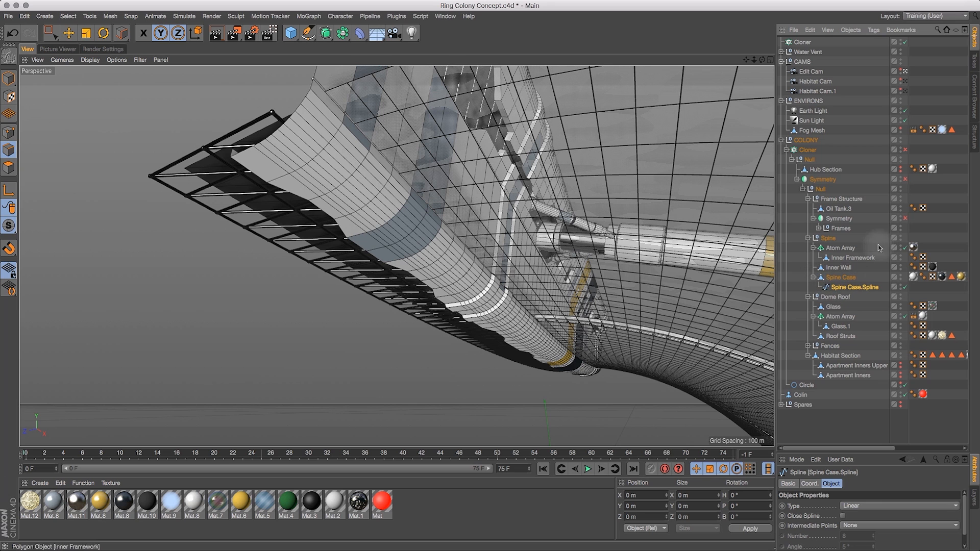
drag(763, 60, 745, 64)
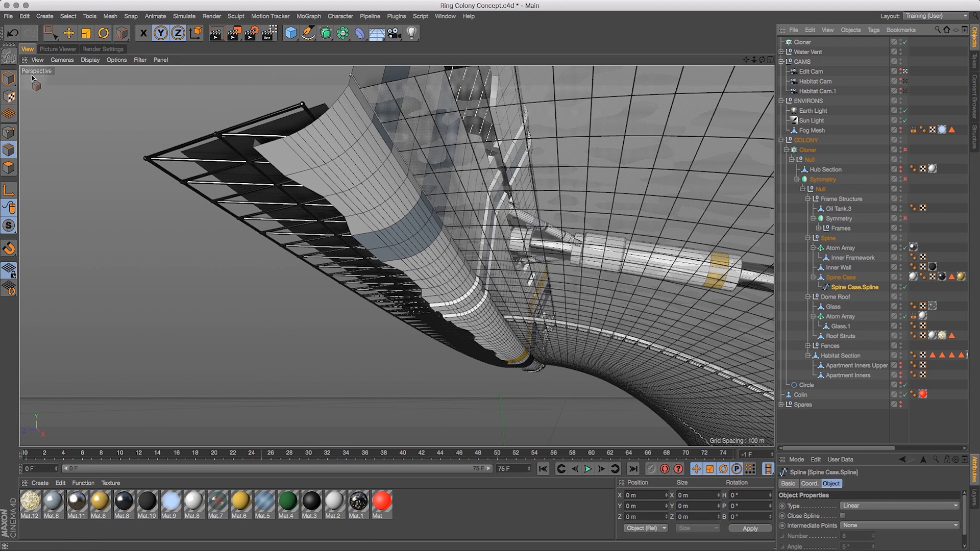
click(11, 79)
click(29, 91)
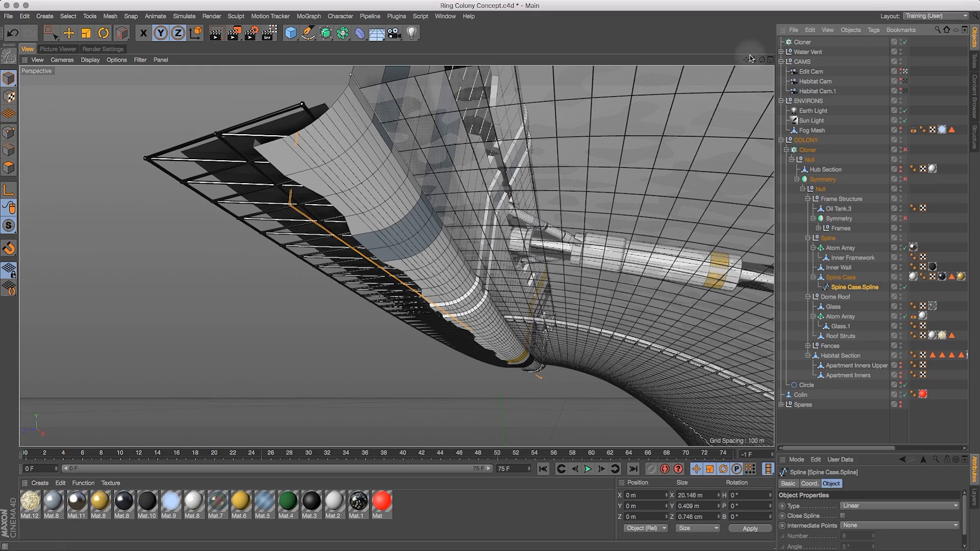
drag(762, 60, 808, 93)
click(74, 35)
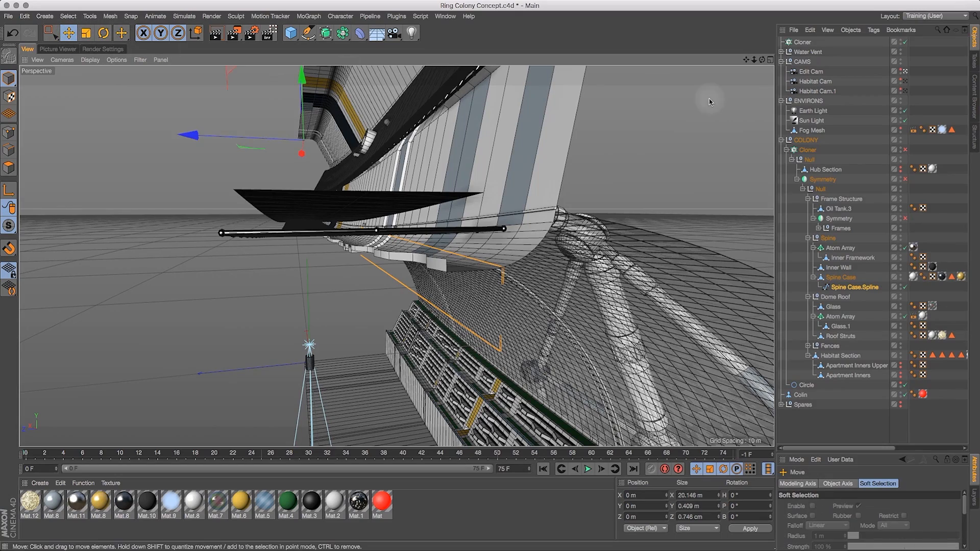
Take Spine Case.Spline out of the Spine Case hierarchy and place it at the top level just above COLONY
drag(761, 61, 836, 133)
drag(857, 289, 855, 245)
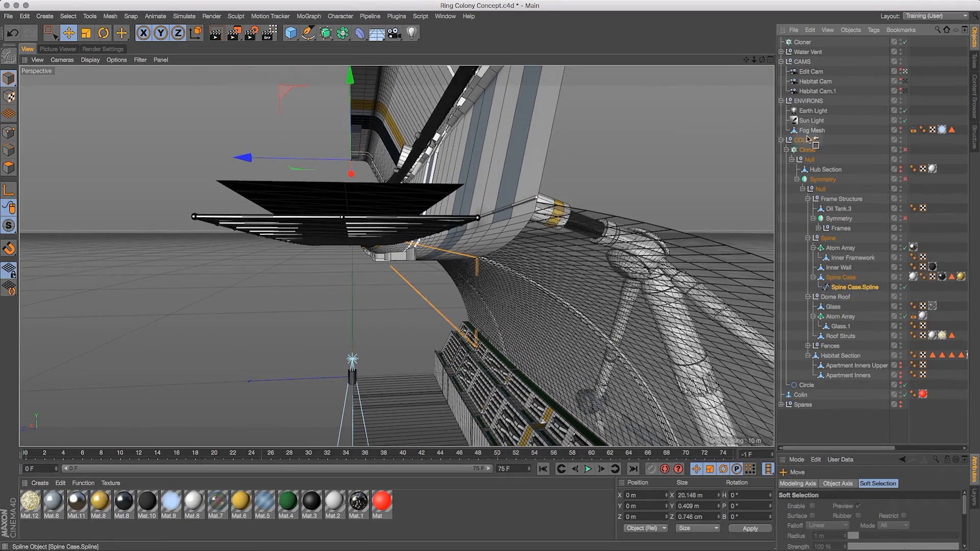
drag(808, 139, 807, 137)
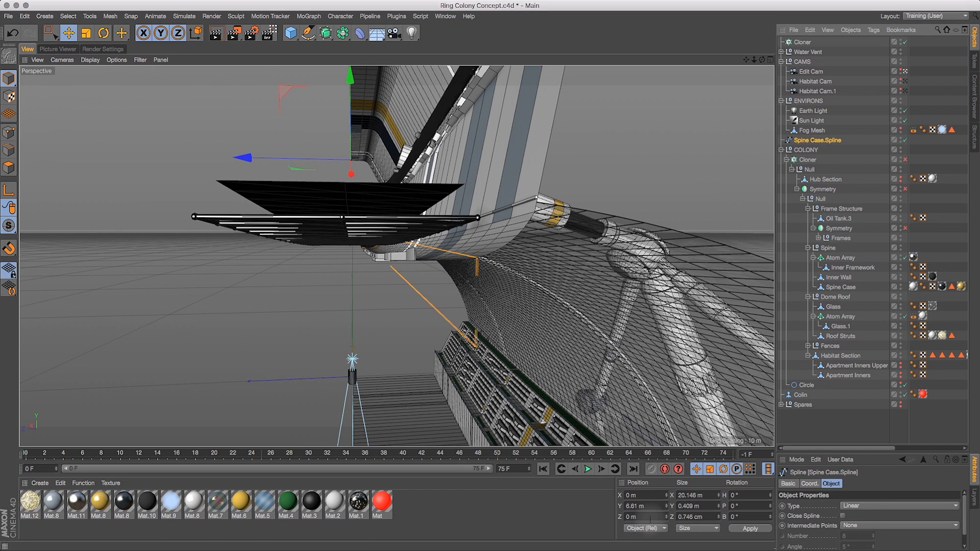
drag(242, 157, 222, 164)
click(13, 33)
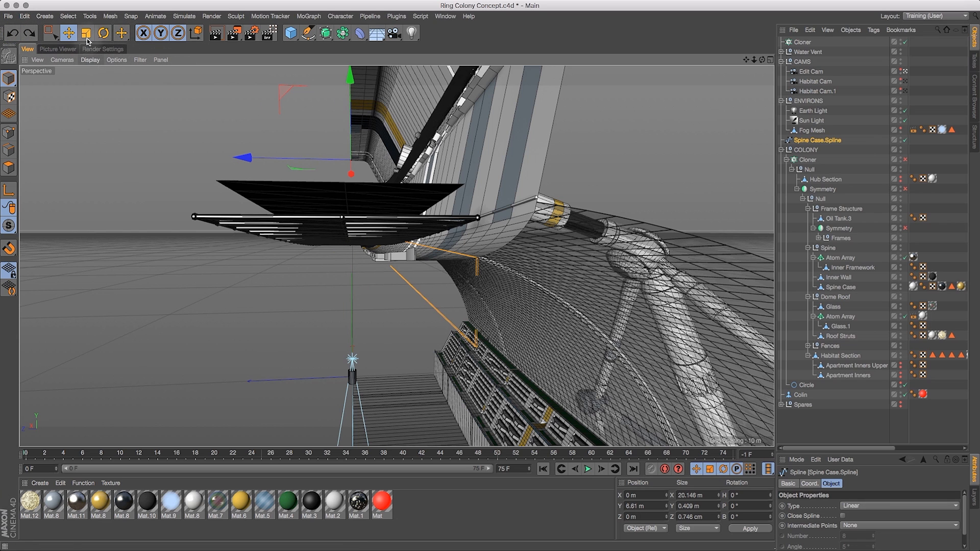
Centre the spline's axis with Axis Center, using Center set to All Points and Alignment set to Normals
click(108, 17)
mouse_move(133, 116)
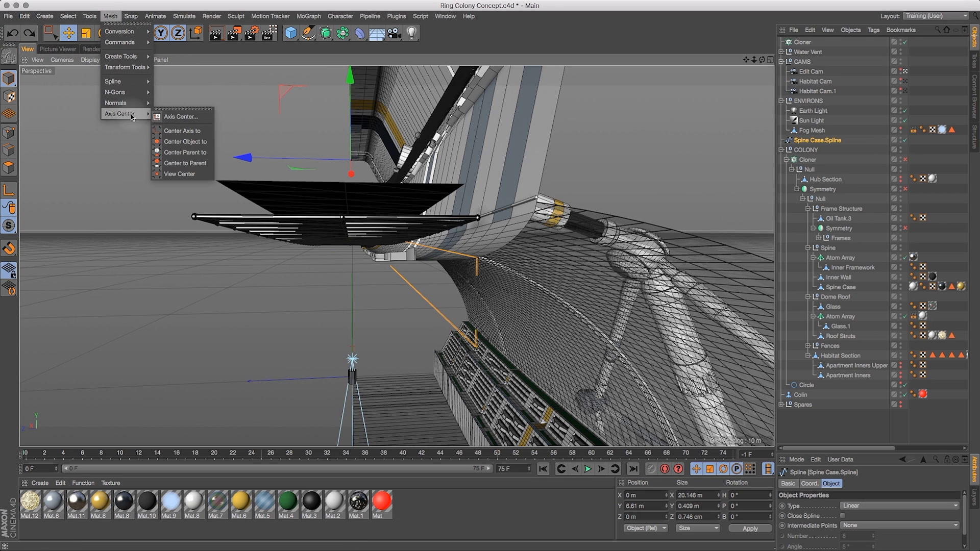
click(173, 116)
click(262, 77)
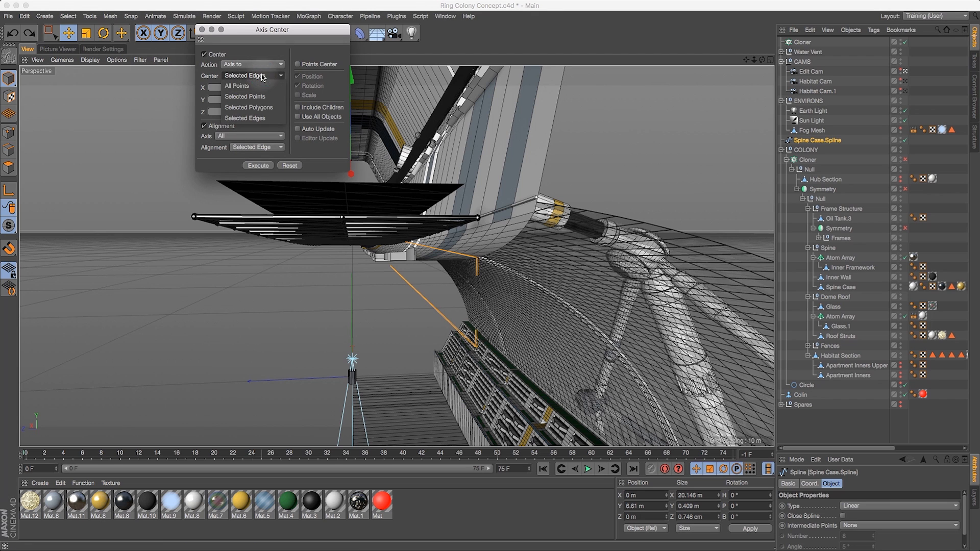
click(259, 85)
click(256, 148)
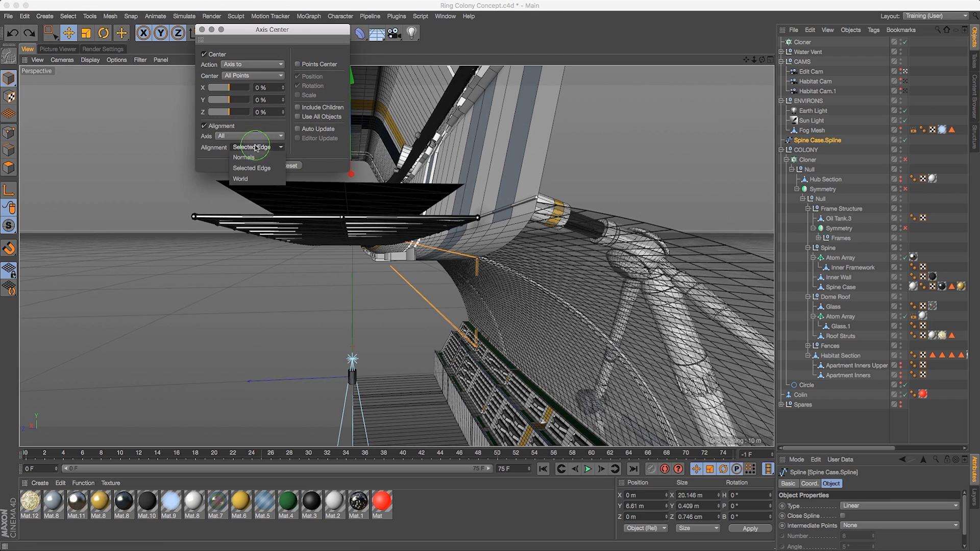
click(254, 159)
click(259, 166)
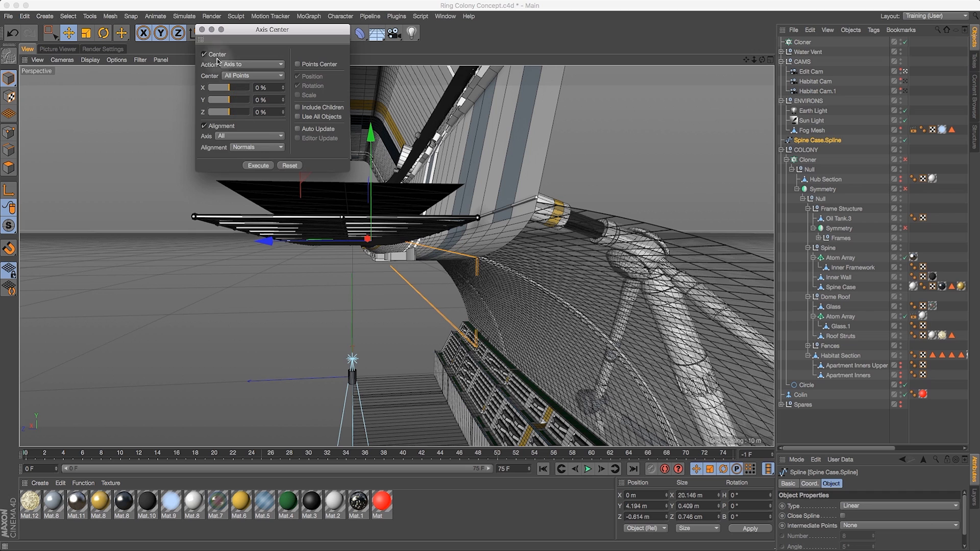
click(202, 30)
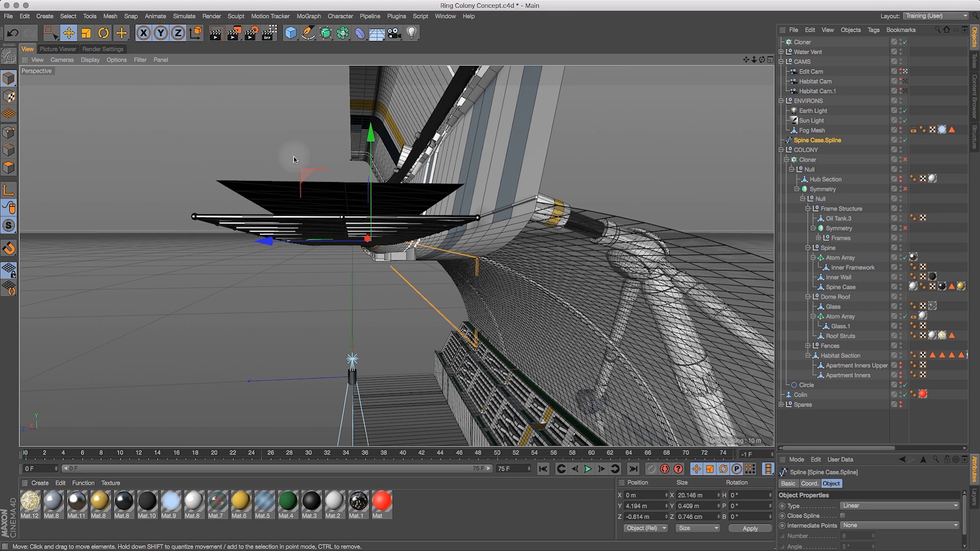
Set the Z position of Spine Case.Spline to 0 m
click(647, 516)
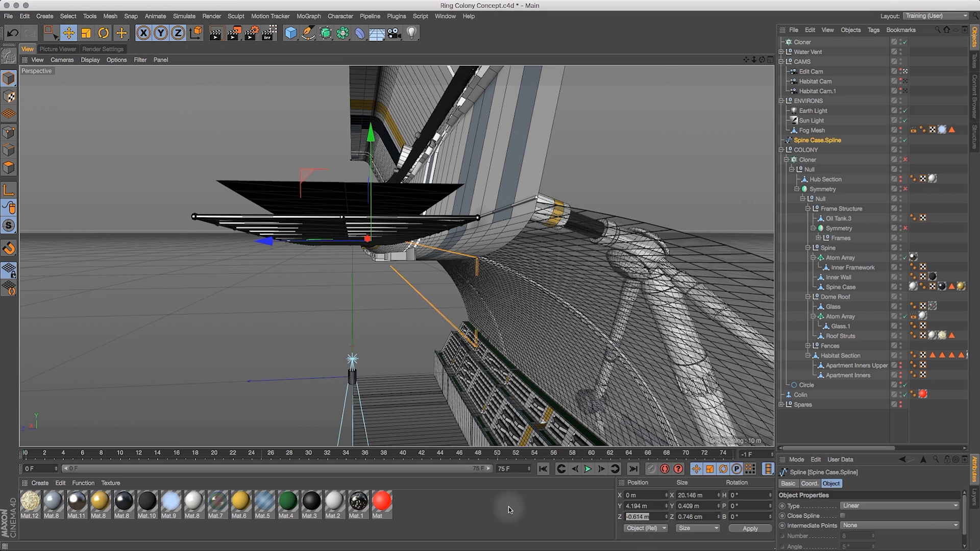
text(0)
key(Return)
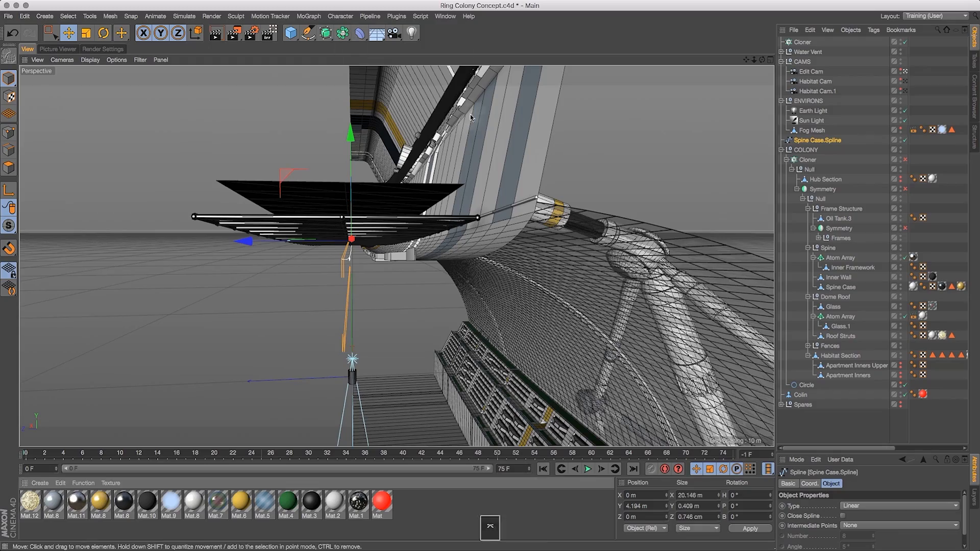
Make the Water Vent null a child of the top-level Cloner
drag(761, 59, 944, 50)
drag(396, 256, 739, 72)
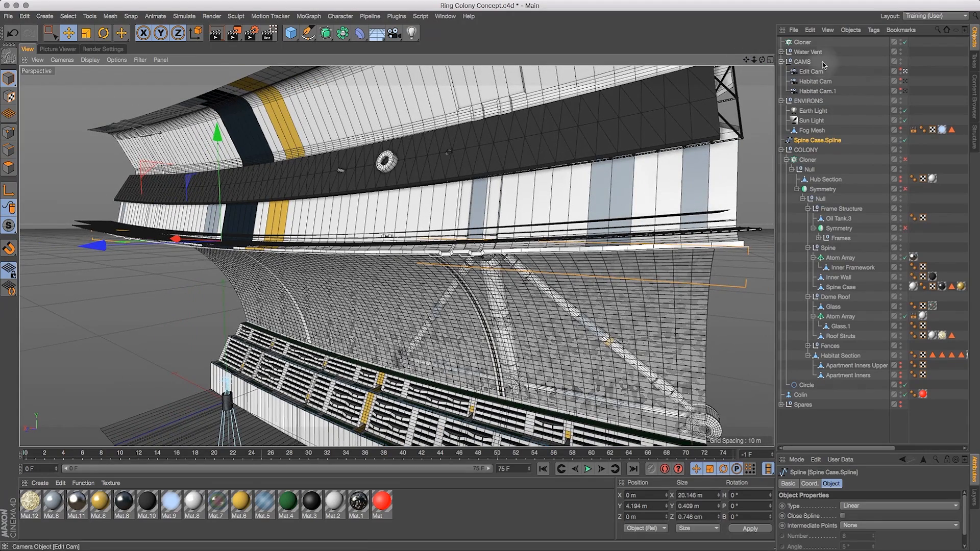
click(809, 43)
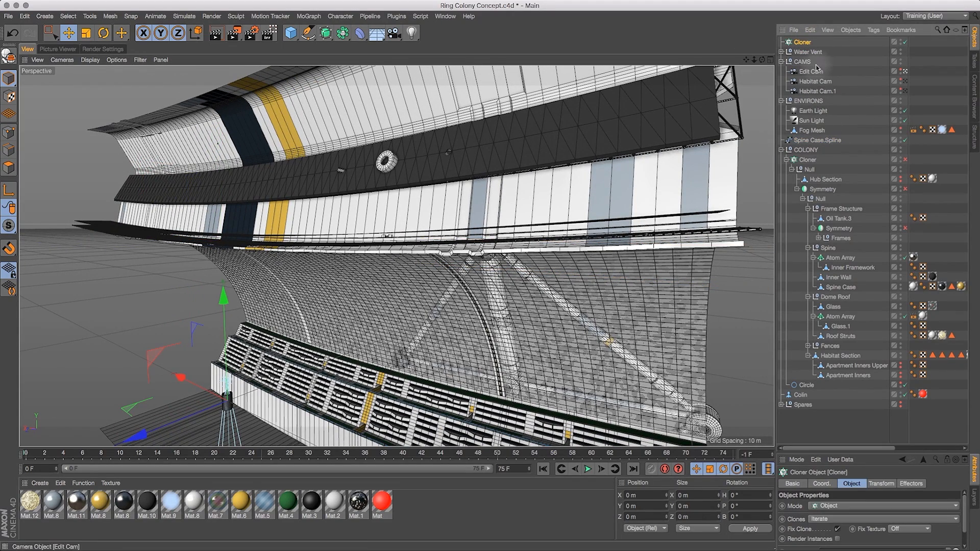
drag(799, 45, 800, 43)
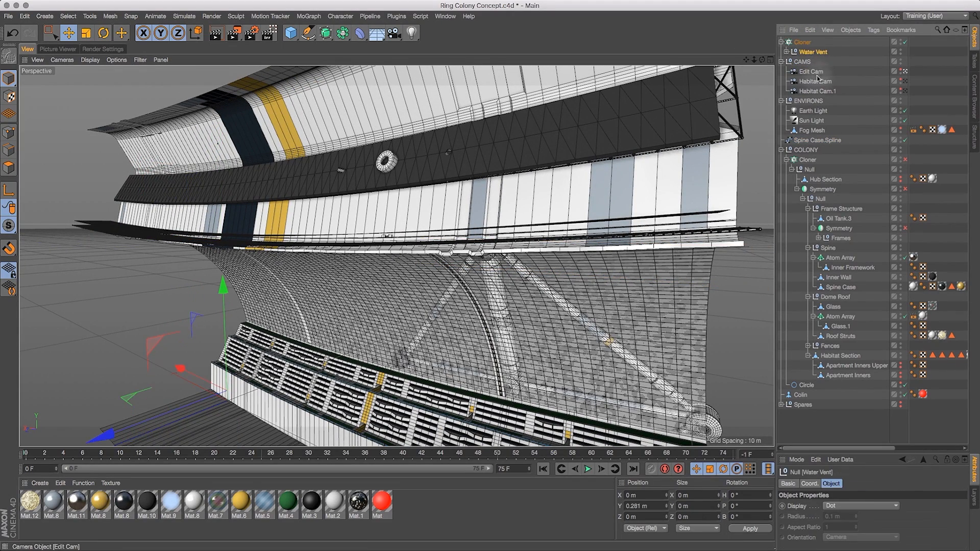
Enlarge the attributes area and assign Spine Case.Spline as the object the Water Vent Cloner distributes clones on
click(803, 43)
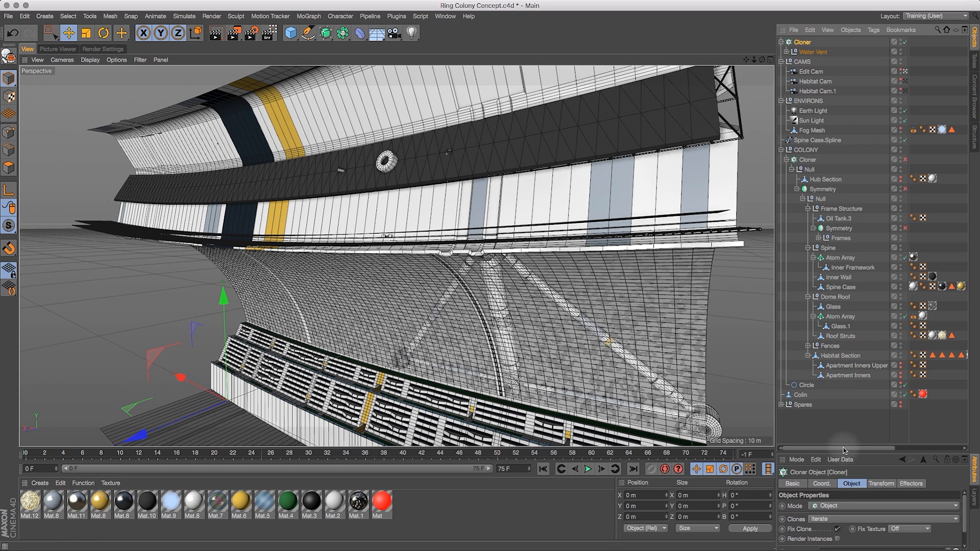
drag(867, 452, 868, 312)
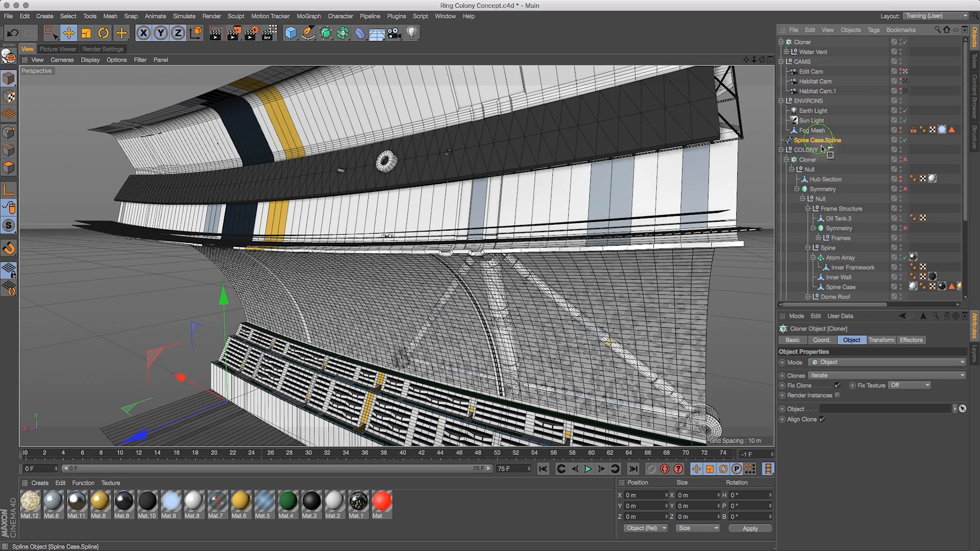
drag(851, 410, 851, 410)
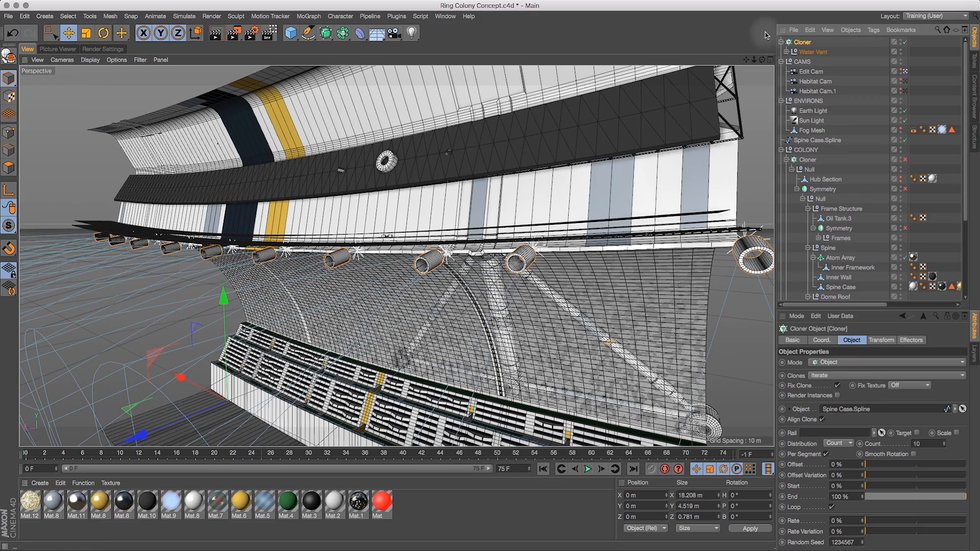
Rotate the cloned vents downwards by setting the Cloner's transform bank rotation (R.B) to -75°
drag(762, 61, 683, 91)
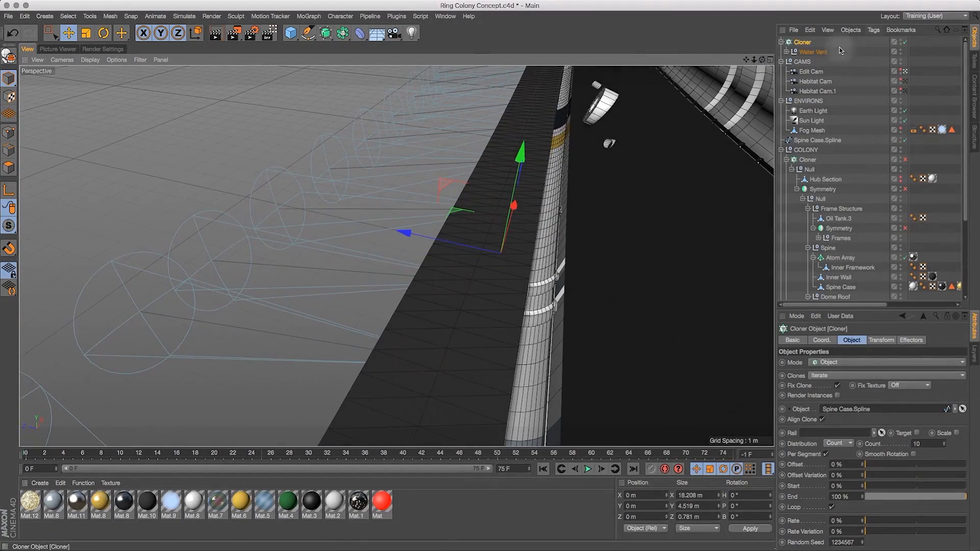
drag(754, 60, 780, 22)
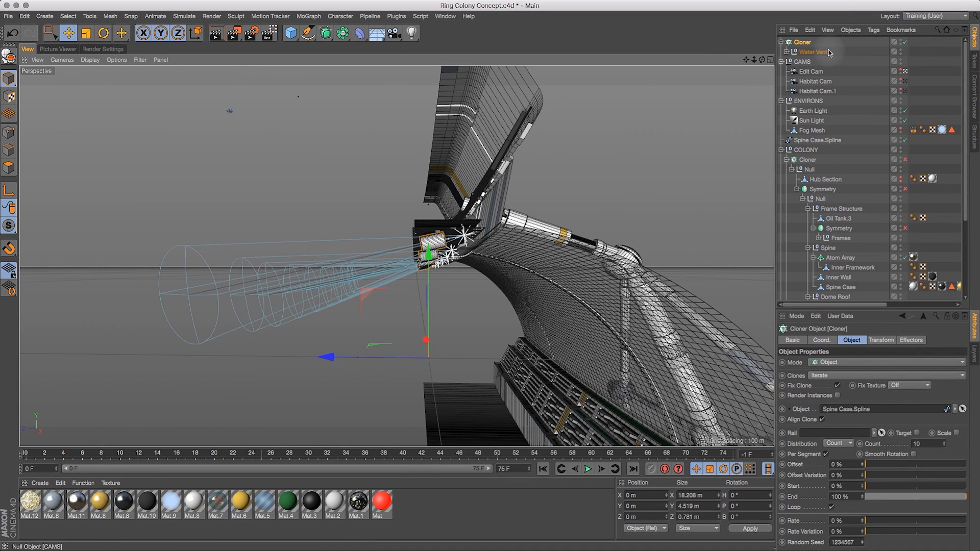
click(881, 340)
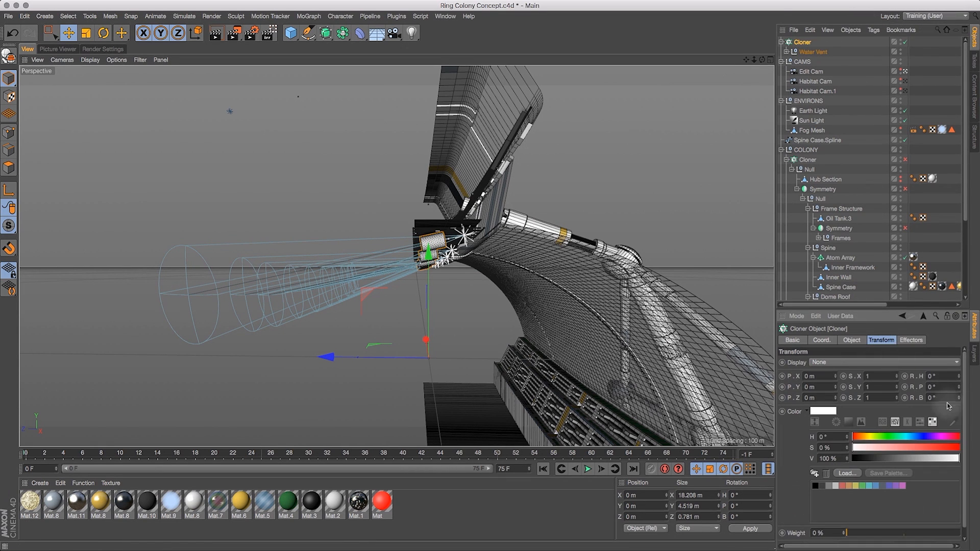
drag(963, 401, 976, 444)
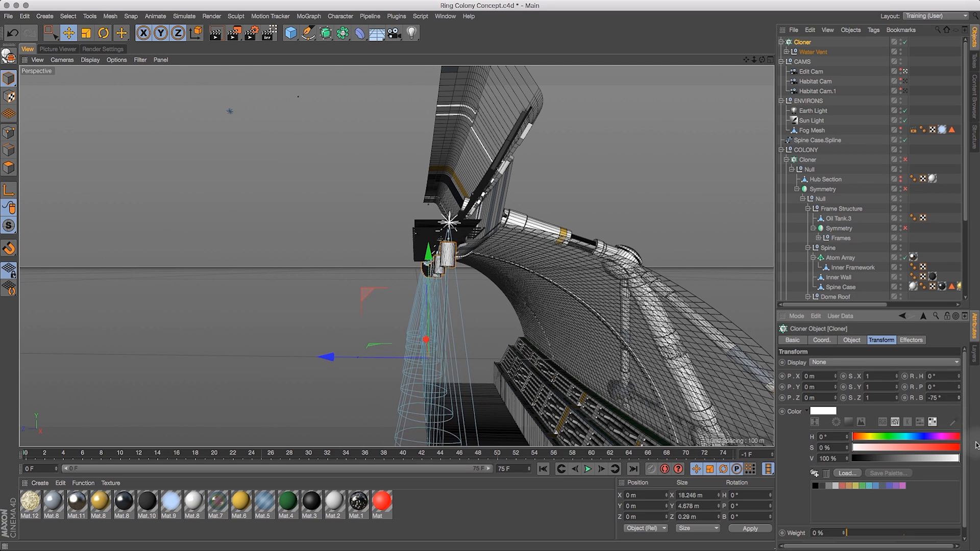
In the Right view, fine-tune the Cloner's transform bank rotation (R.B) to -78.5° so the vents point straight down
drag(747, 63, 694, 51)
drag(762, 60, 769, 55)
click(770, 59)
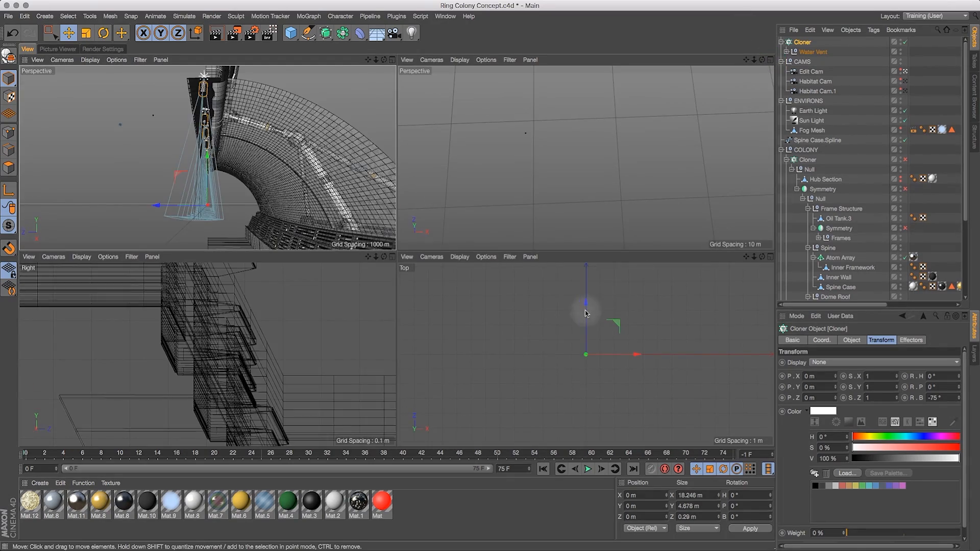
click(394, 257)
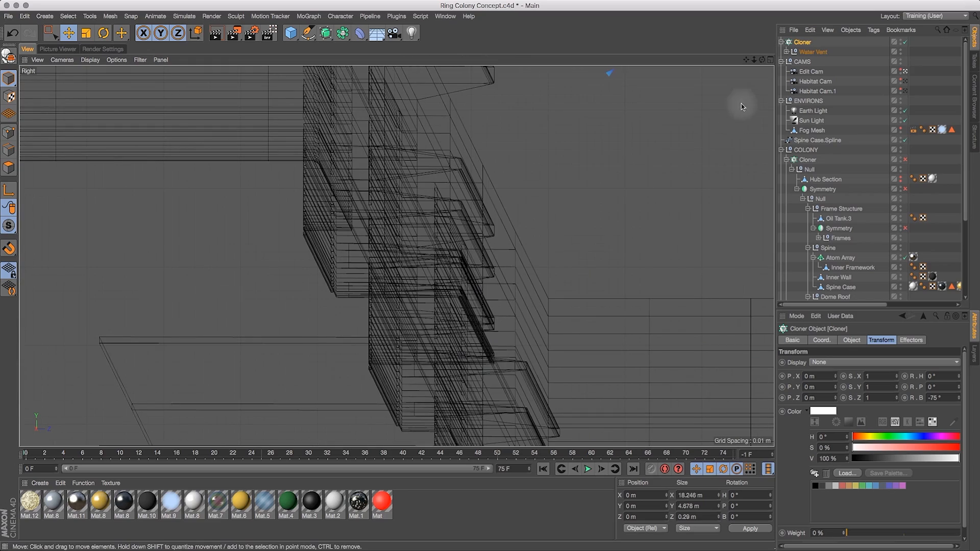
drag(754, 59, 549, 233)
mouse_move(755, 60)
mouse_down()
mouse_move(783, 58)
mouse_move(771, 64)
mouse_up()
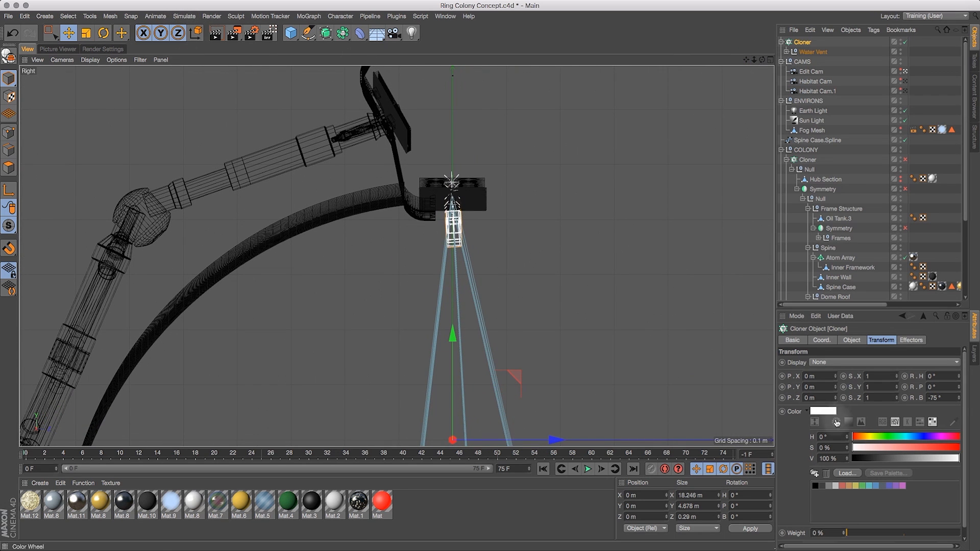
drag(957, 401, 958, 405)
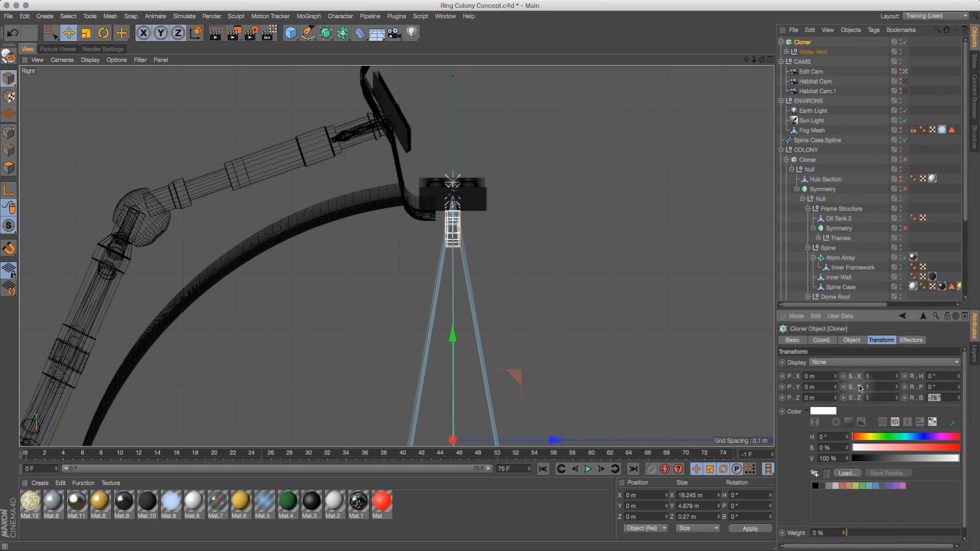
key(Return)
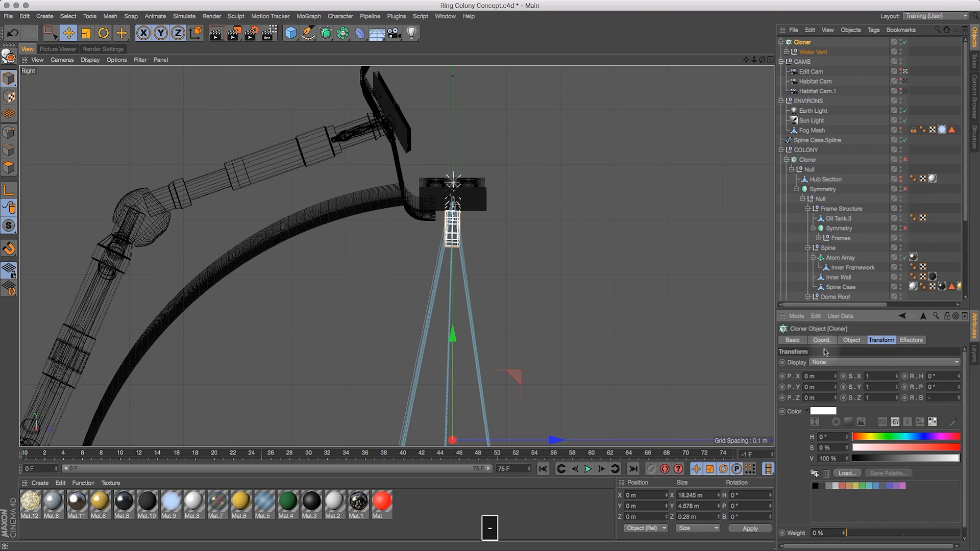
text(-77)
key(Return)
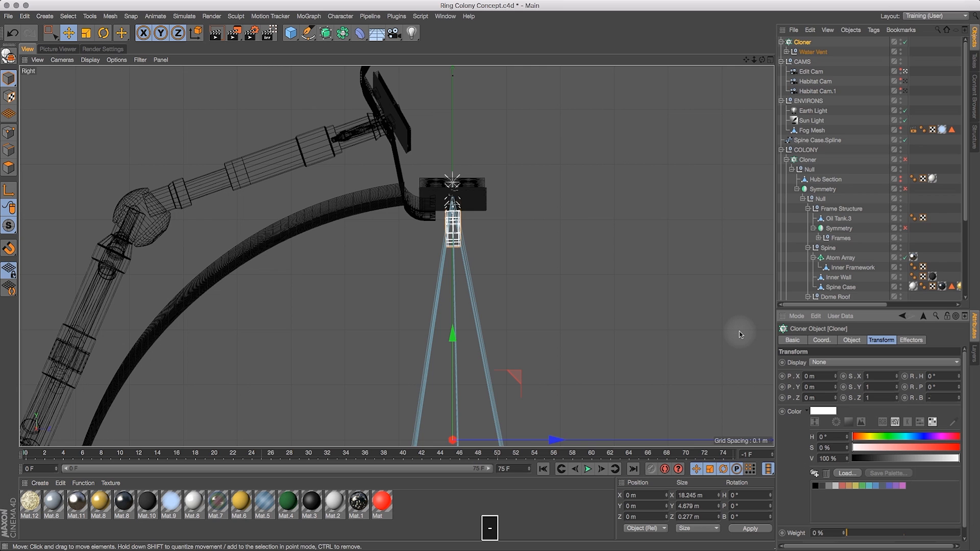
text(-78.5)
key(Return)
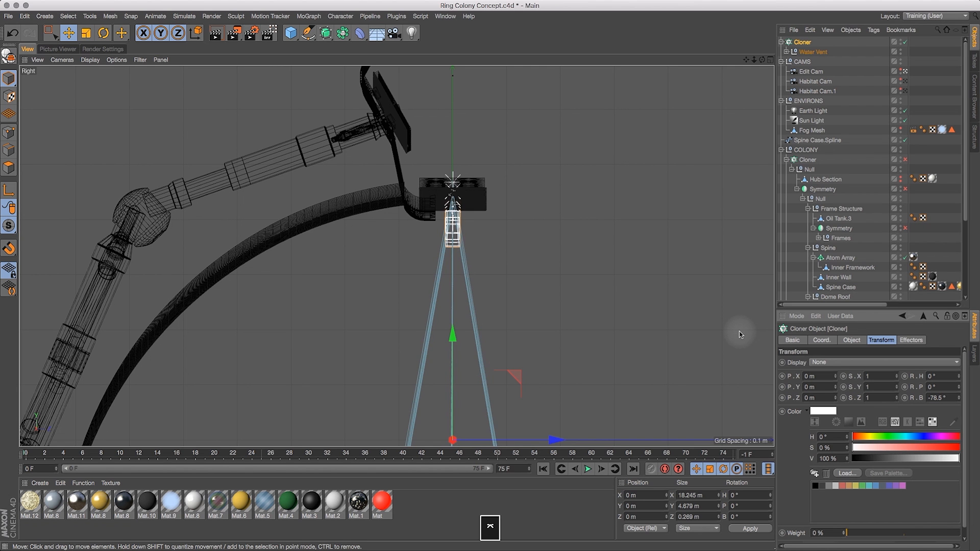
Check the vents' alignment up close in the Right view and return to the maximised Perspective view
drag(753, 59, 771, 77)
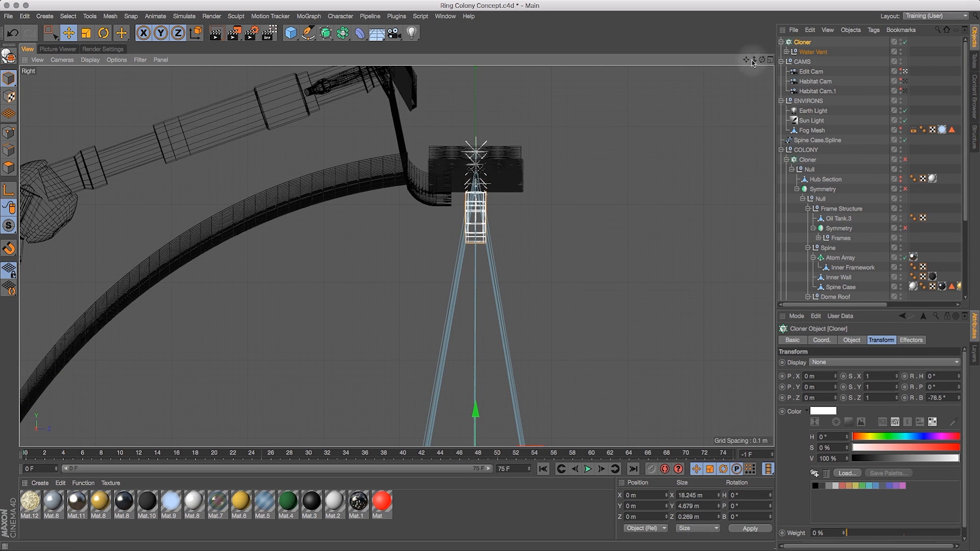
click(770, 61)
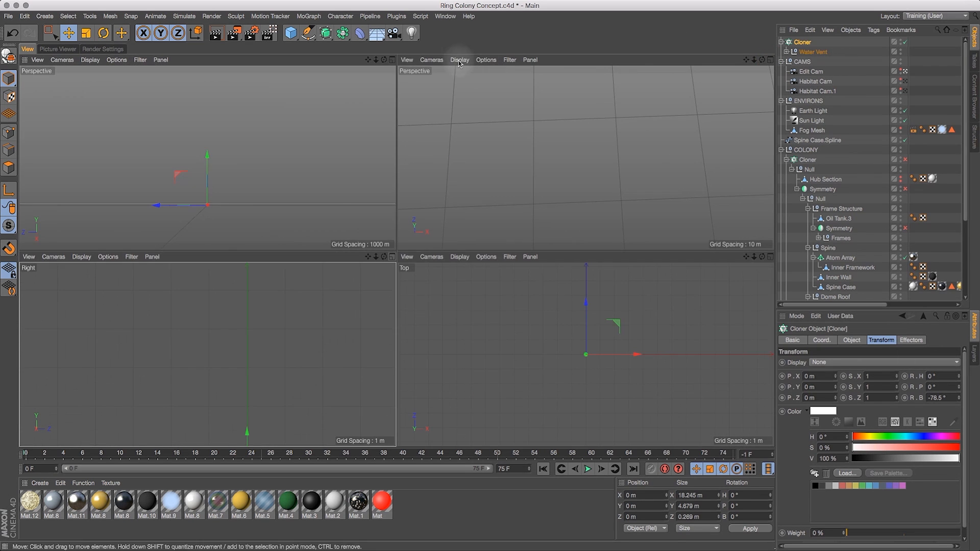
click(393, 60)
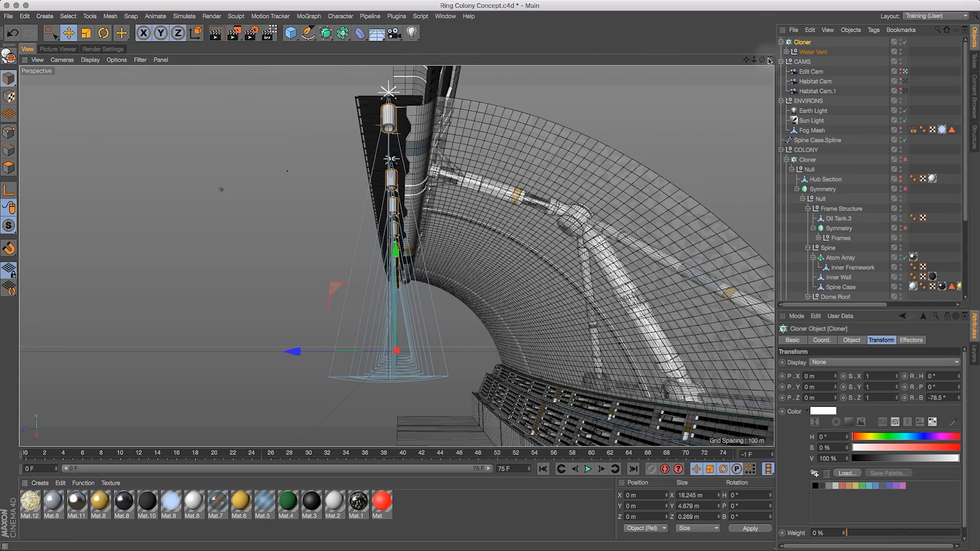
Set the distribution of the Water Vent Cloner's clones along the spline to Even
drag(762, 61, 853, 70)
click(808, 43)
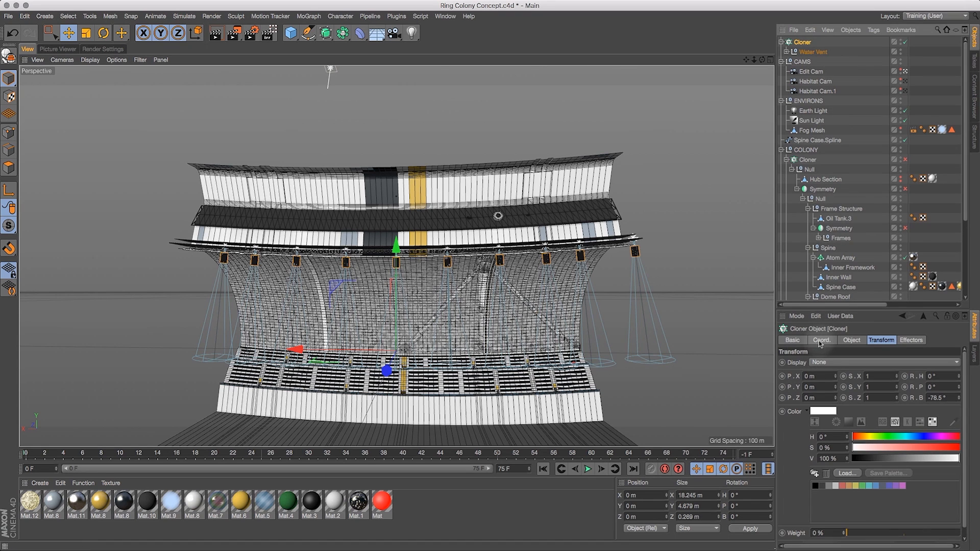
click(850, 340)
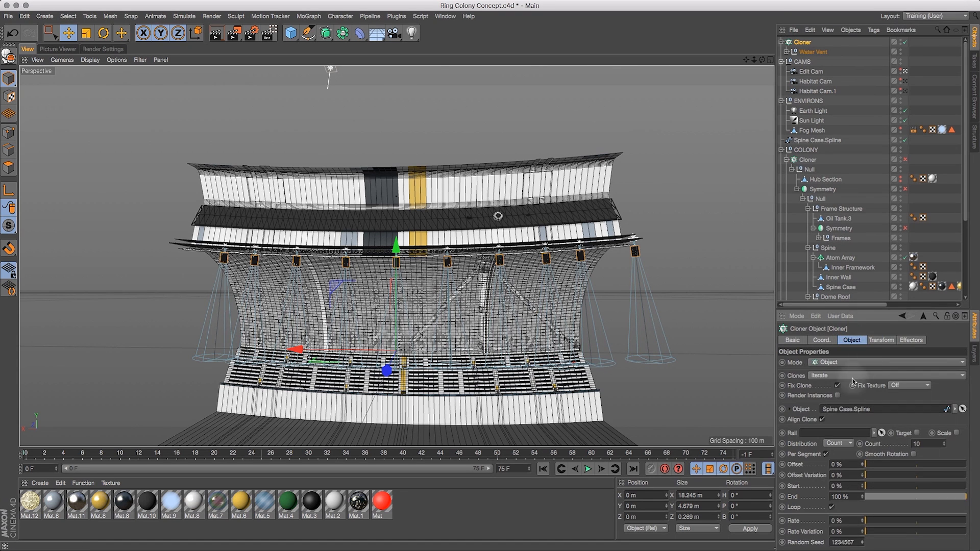
click(847, 444)
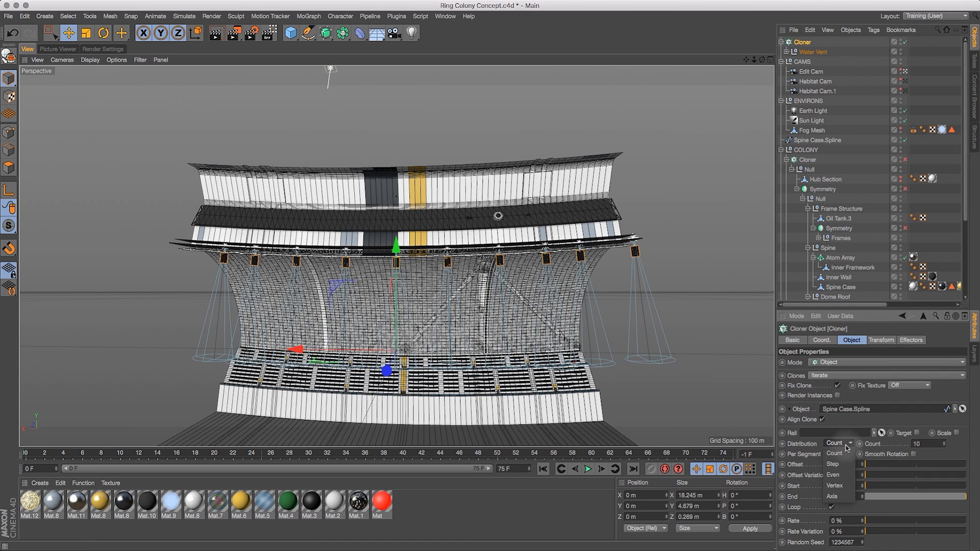
click(839, 475)
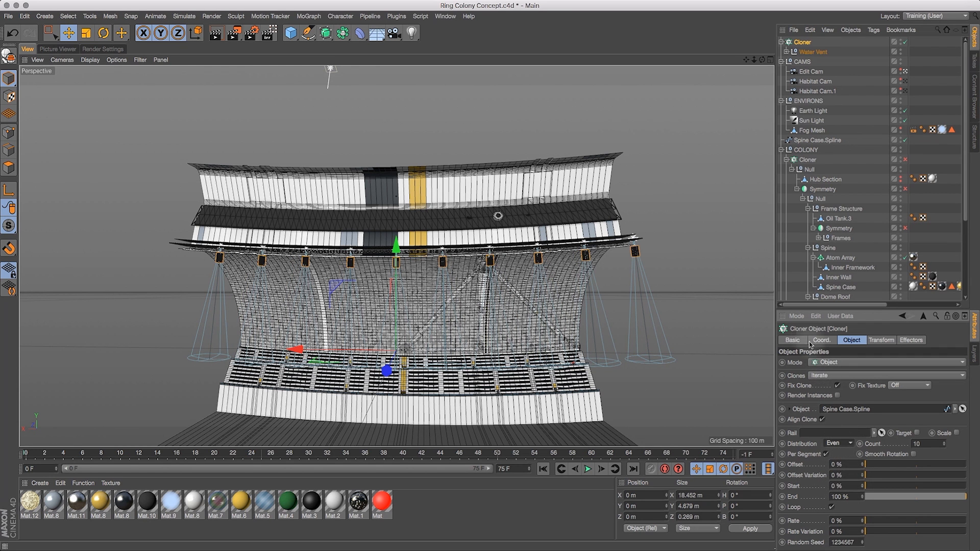
Try raising the Water Vent Cloner along its Y axis towards the spine case, and undo the moves
drag(754, 59, 601, 259)
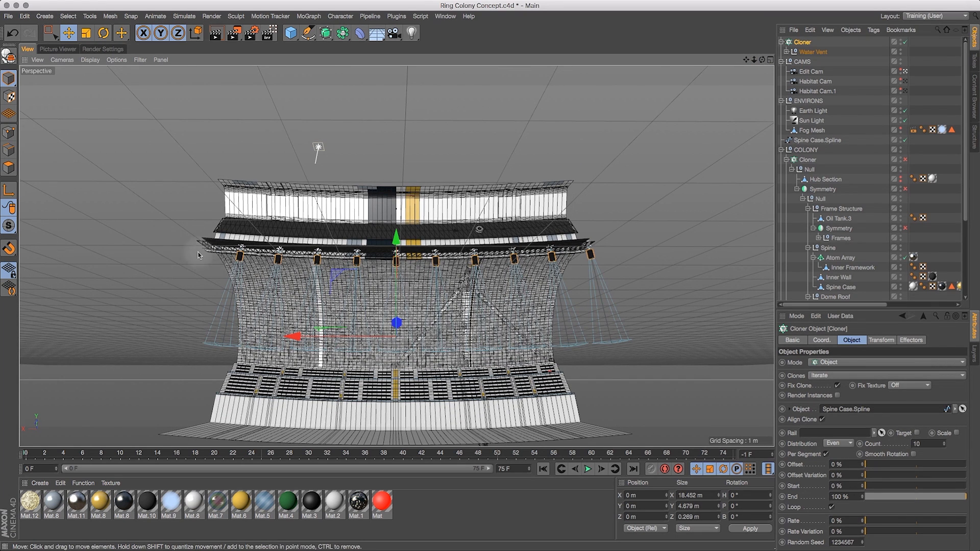
drag(754, 59, 676, 84)
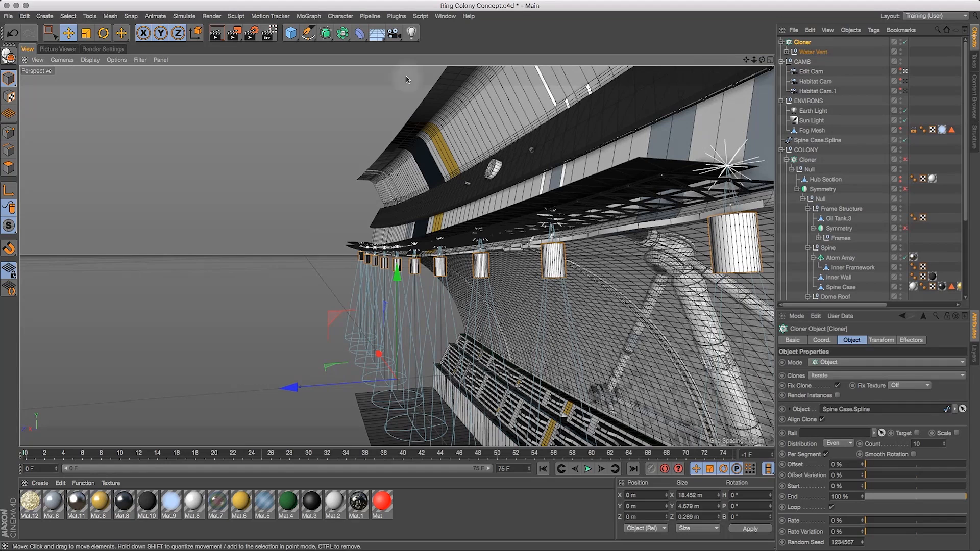
click(68, 32)
click(802, 42)
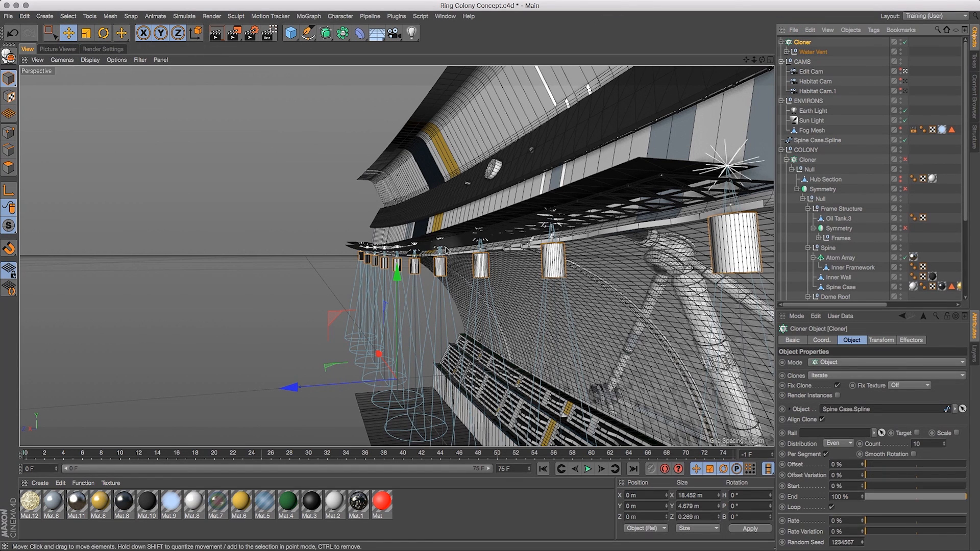
drag(398, 277, 397, 266)
click(12, 32)
click(146, 166)
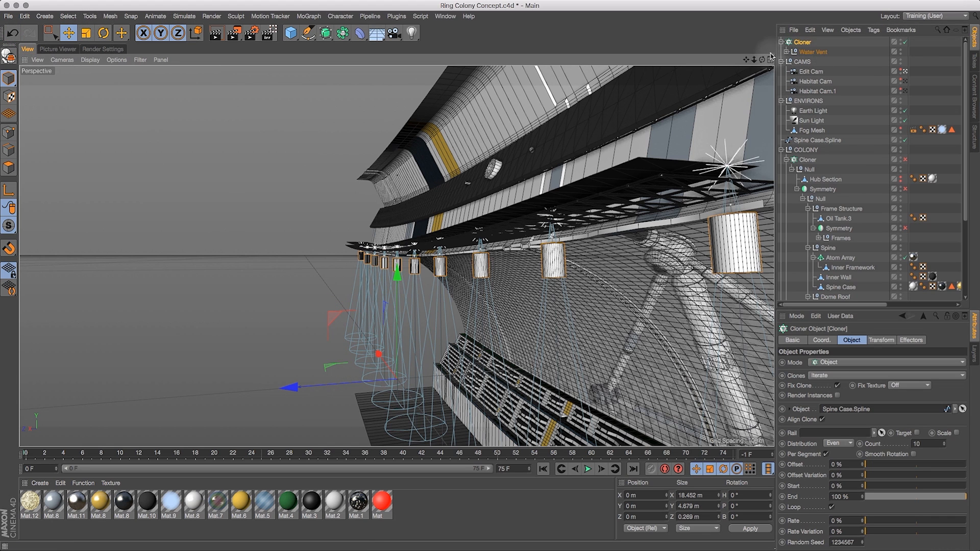
drag(764, 60, 774, 51)
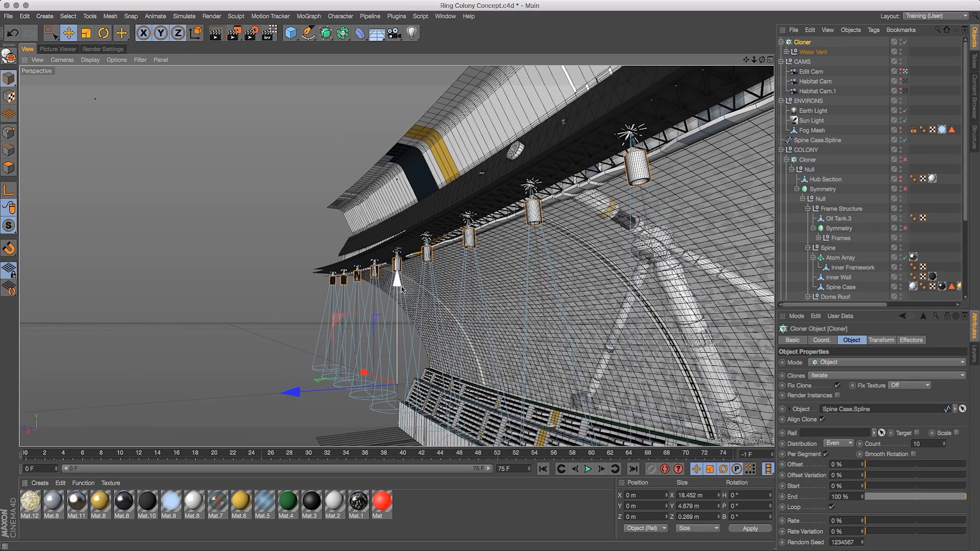
drag(396, 282, 357, 231)
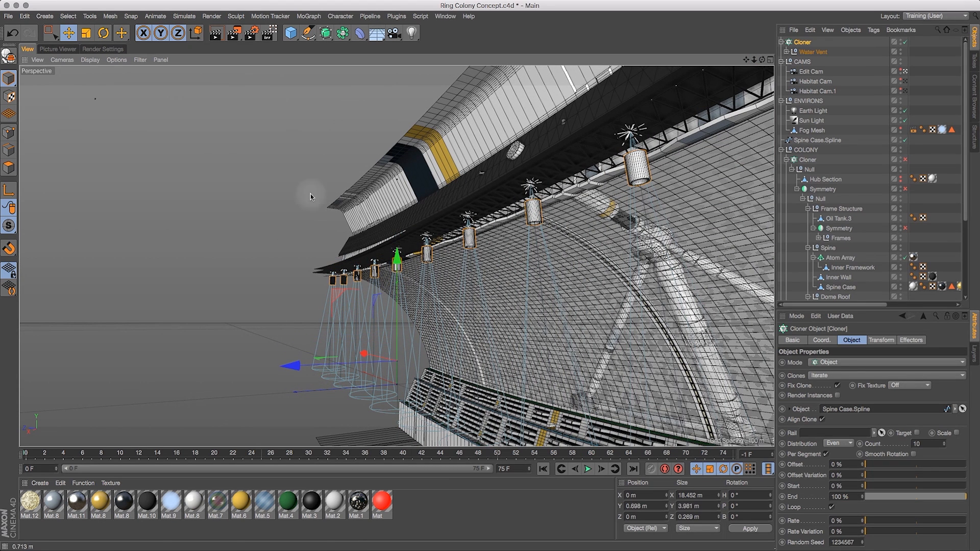
click(11, 32)
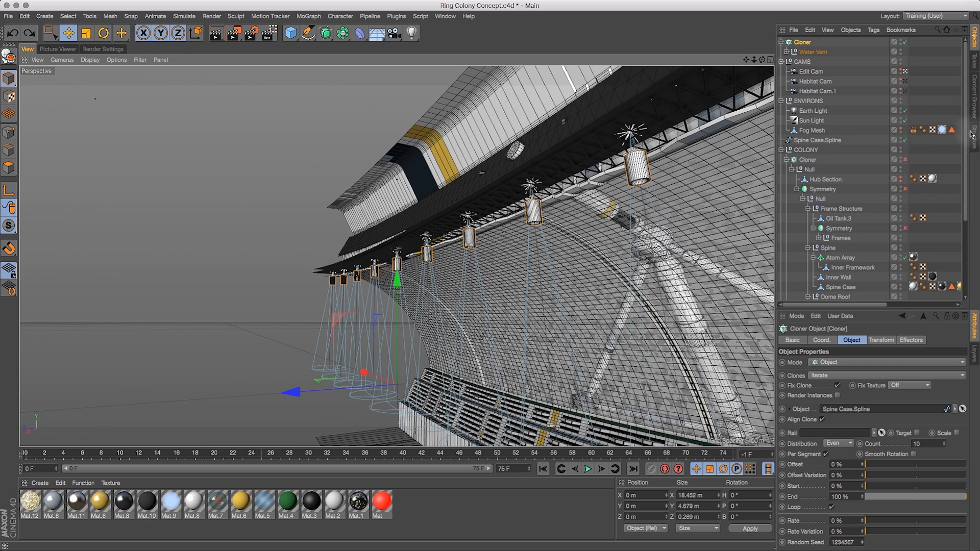
Raise Spine Case.Spline along Y to about 4.7 m so the vents move up into the spine
click(817, 139)
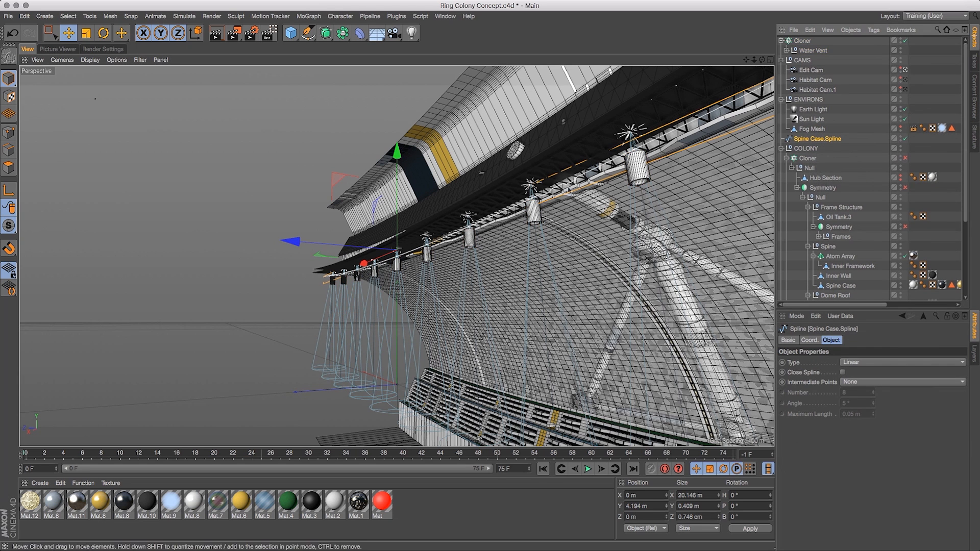
drag(389, 156, 392, 142)
mouse_move(761, 59)
mouse_down()
mouse_move(817, 38)
mouse_move(735, 70)
mouse_move(800, 46)
mouse_move(752, 58)
mouse_move(776, 50)
mouse_up()
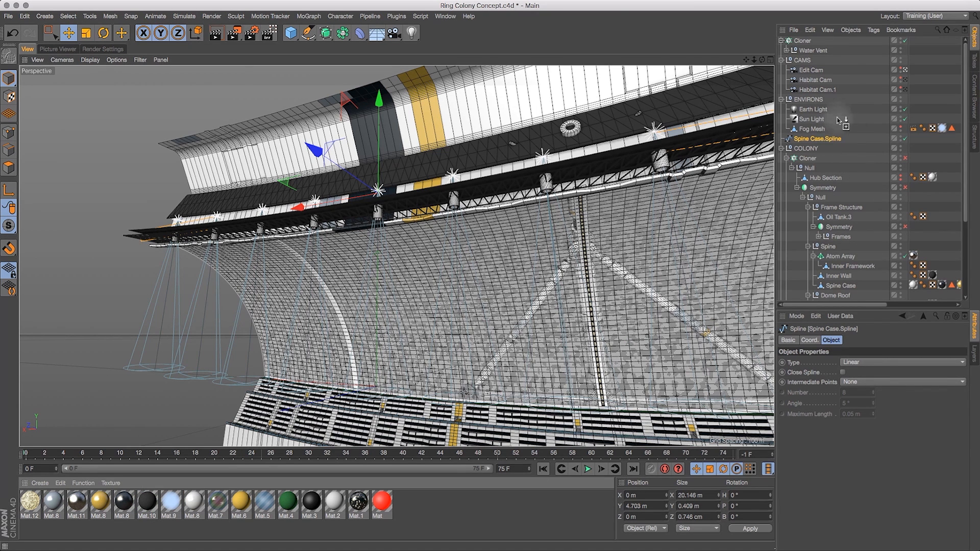
Apply material Mat.10 to the Water Vent Cloner and fine-tune the spline's Y position to about 4.615 m
drag(800, 43, 747, 79)
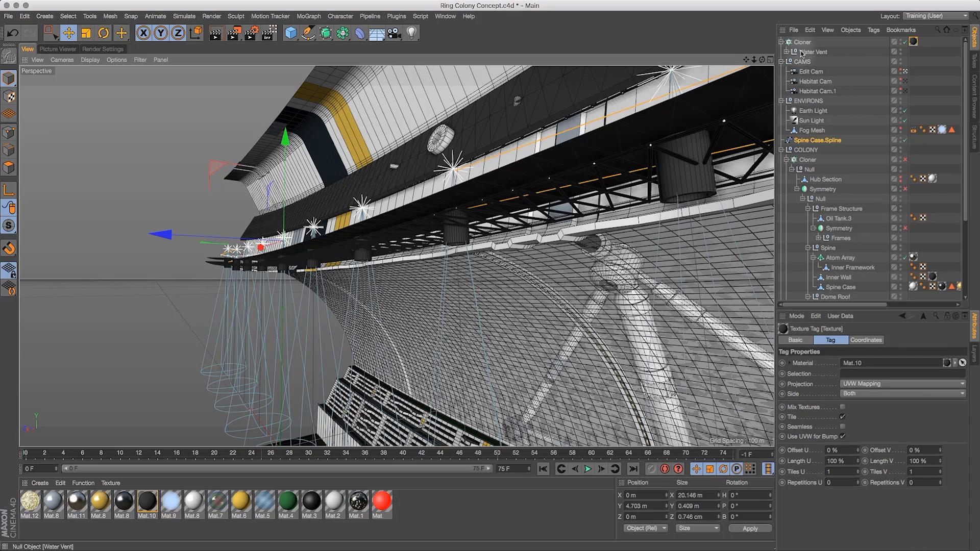
drag(285, 143, 282, 139)
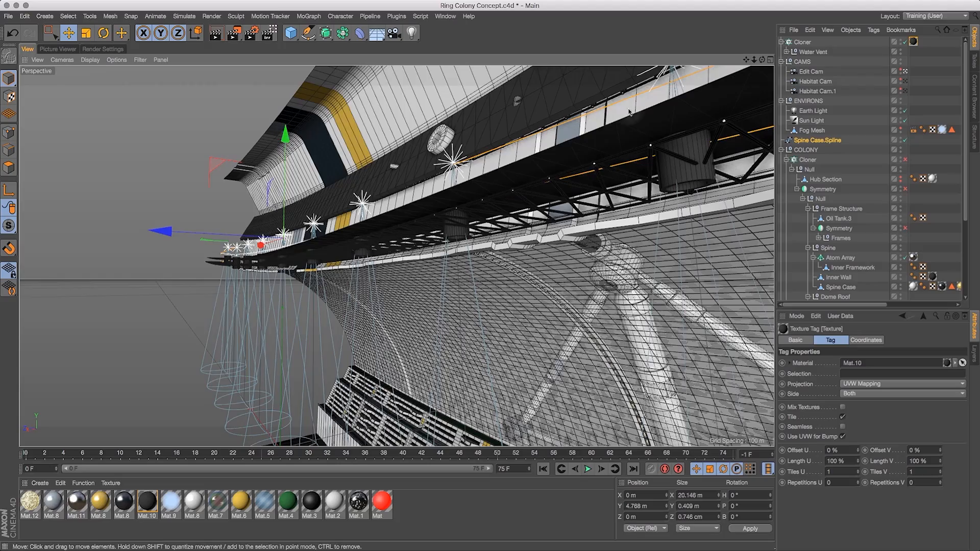
drag(752, 60, 706, 74)
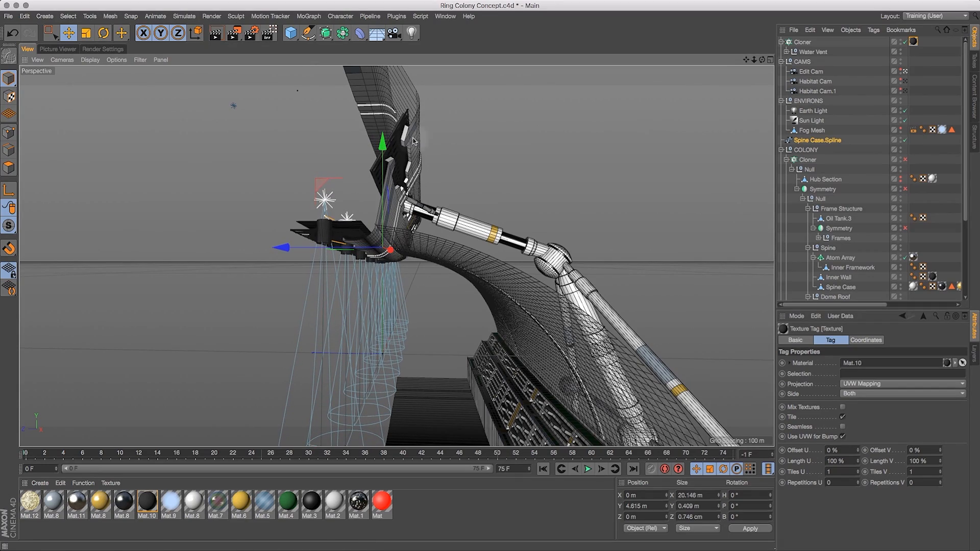
drag(762, 60, 831, 56)
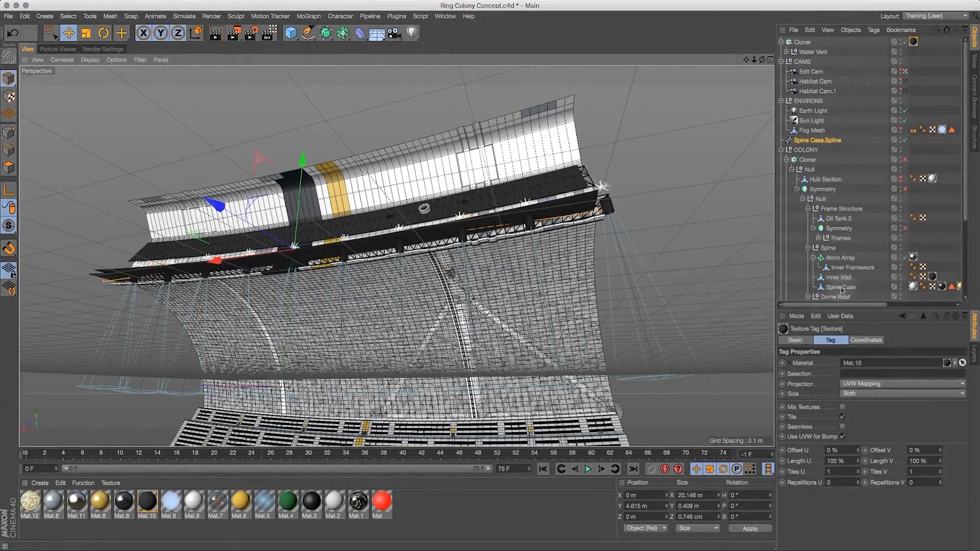
Reduce the Water Vent Cloner's clone count to 6
click(802, 43)
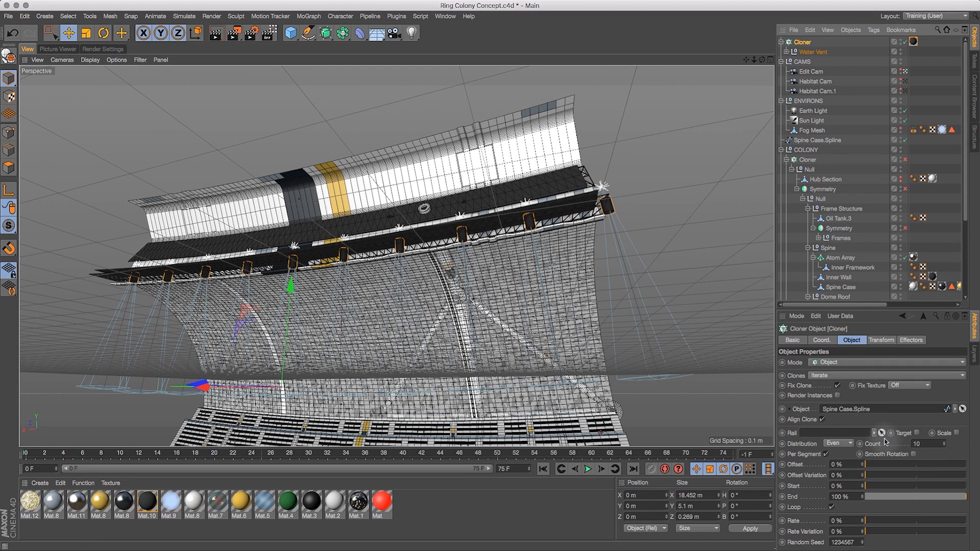
click(944, 446)
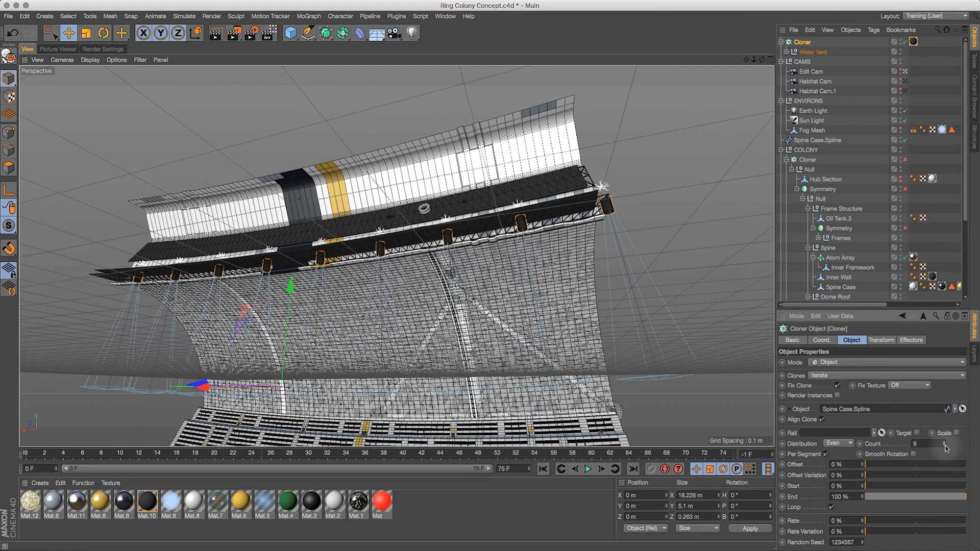
click(945, 447)
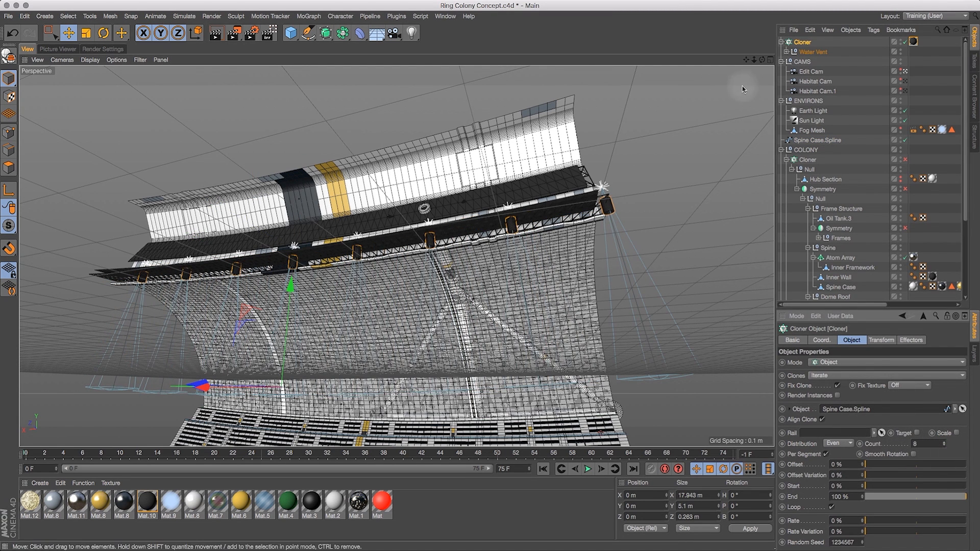
mouse_move(754, 59)
mouse_down()
mouse_move(790, 52)
mouse_move(707, 35)
mouse_move(713, 61)
mouse_move(777, 81)
mouse_move(746, 62)
mouse_up()
click(927, 444)
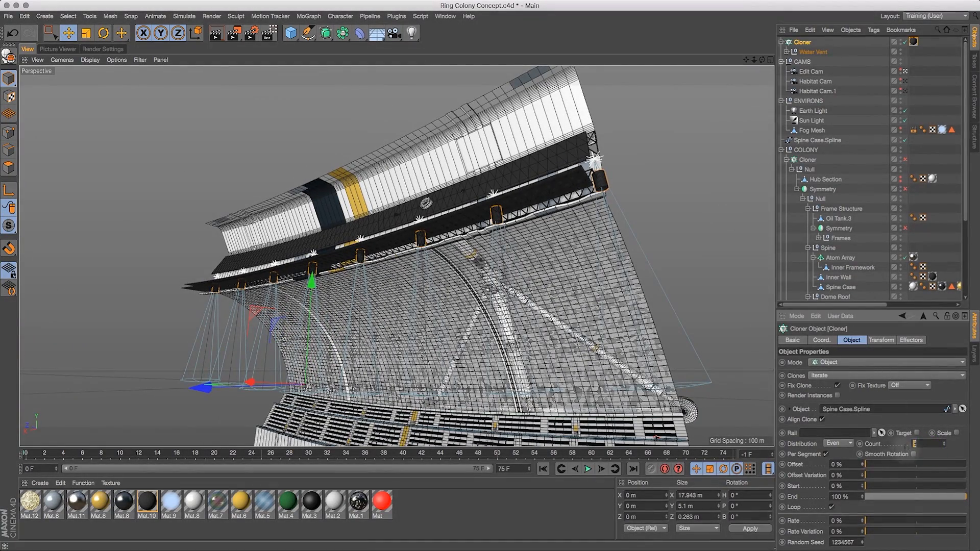
text(6)
key(Return)
Expand the Water Vent group and hide its Light in the editor view
drag(758, 60, 846, 60)
click(738, 46)
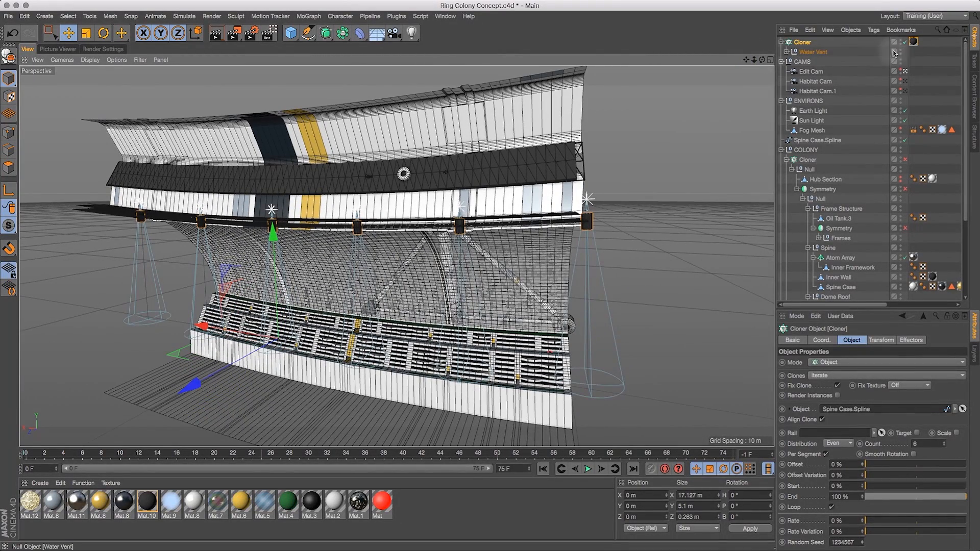
click(787, 52)
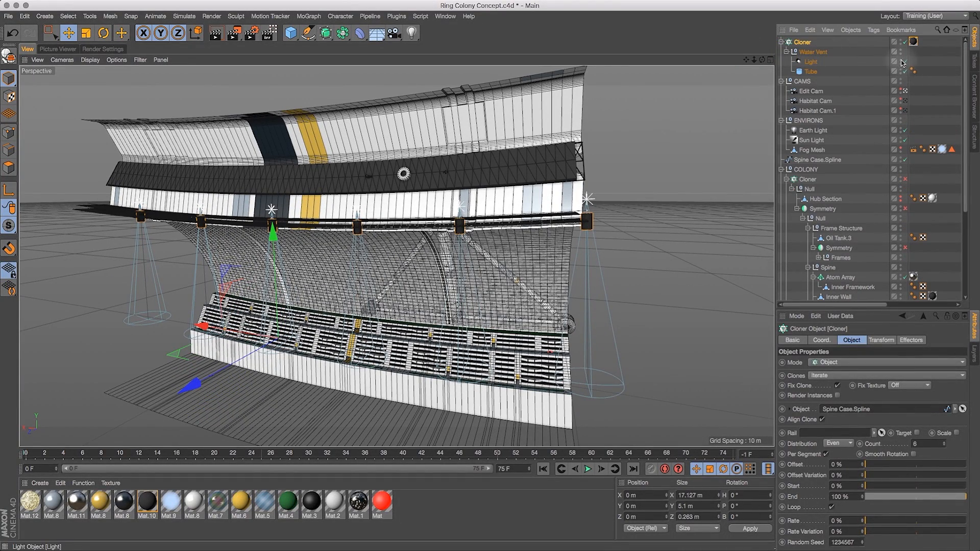
Select the Habitat Section in polygon mode and loop-select the flat floor polygons below its outer wall
drag(761, 60, 685, 25)
drag(762, 60, 709, 35)
drag(761, 60, 708, 39)
mouse_move(753, 60)
mouse_down()
mouse_move(717, 64)
mouse_move(750, 62)
mouse_move(738, 66)
mouse_up()
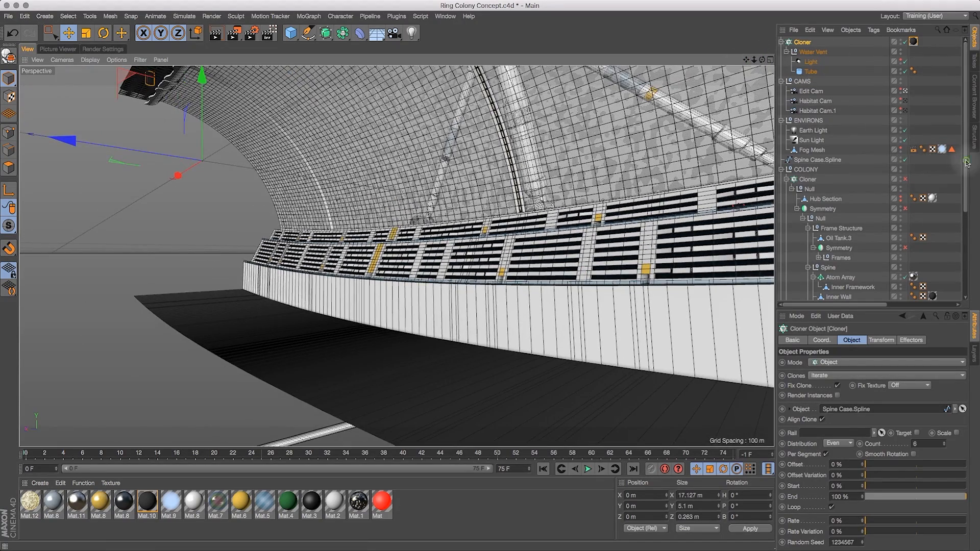
drag(966, 163, 966, 250)
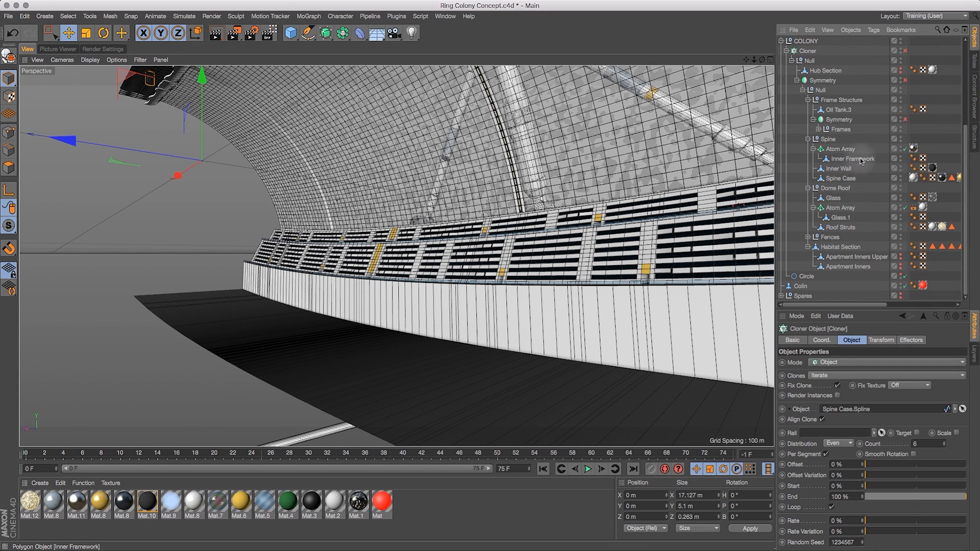
click(839, 246)
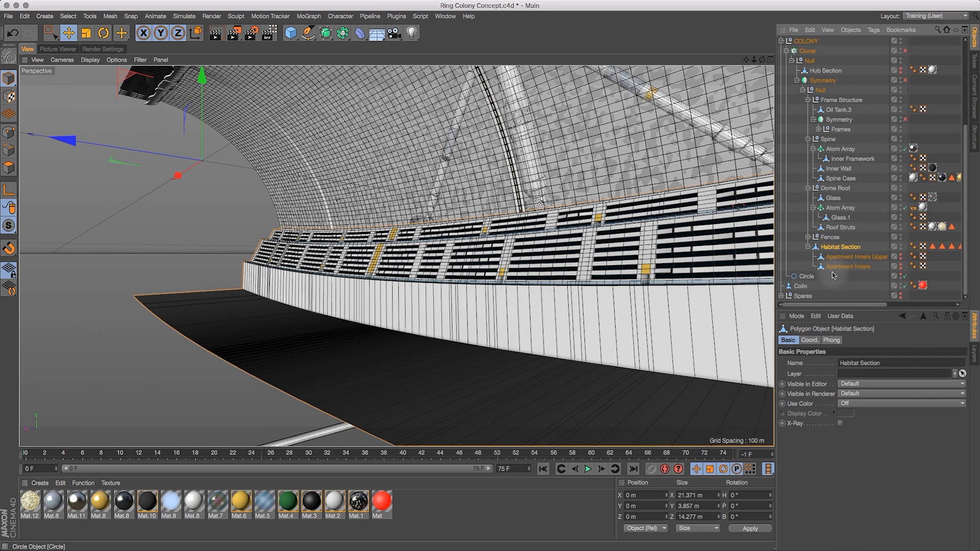
click(8, 171)
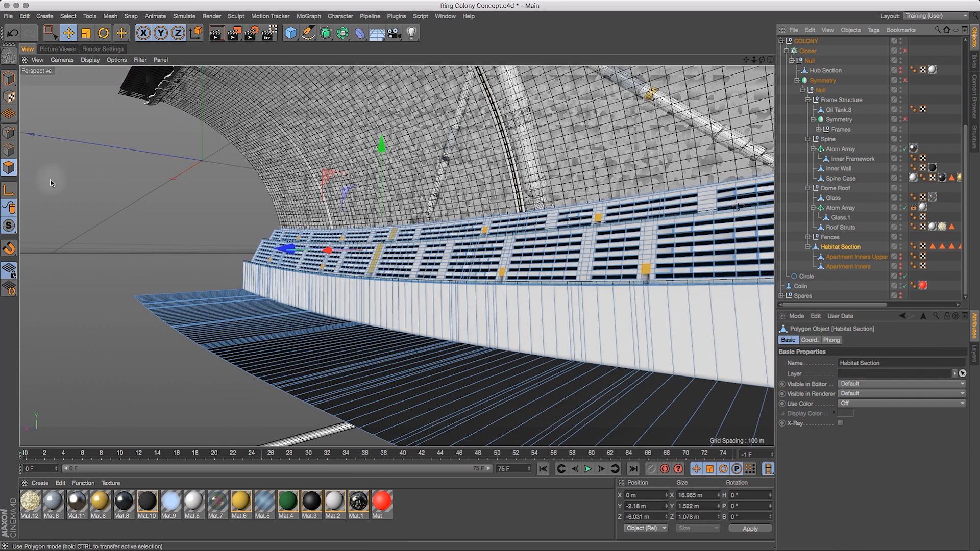
key(v)
mouse_move(414, 343)
click(449, 354)
click(387, 354)
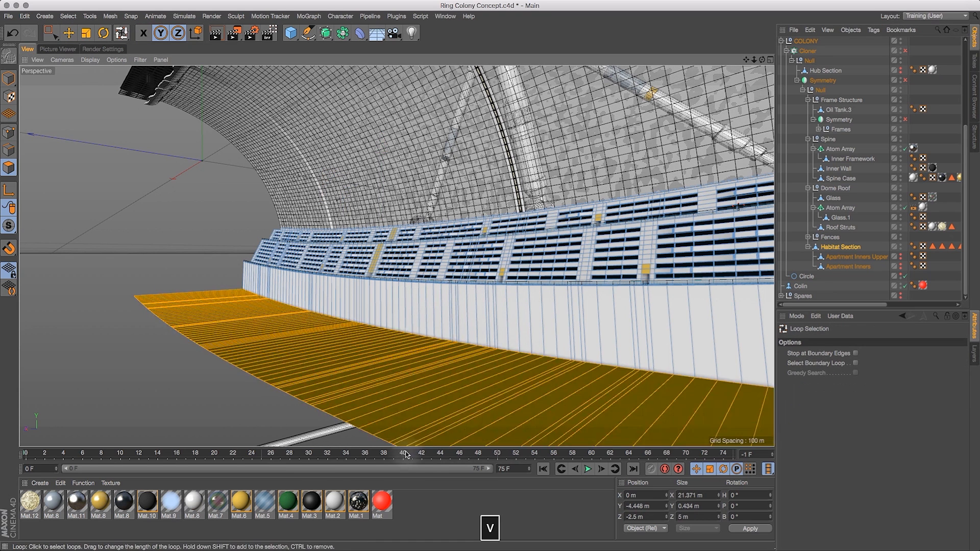
Try extruding the selected floor polygons downwards with a -1 m offset, undo it, and frame the selection
click(69, 33)
drag(753, 60, 775, 63)
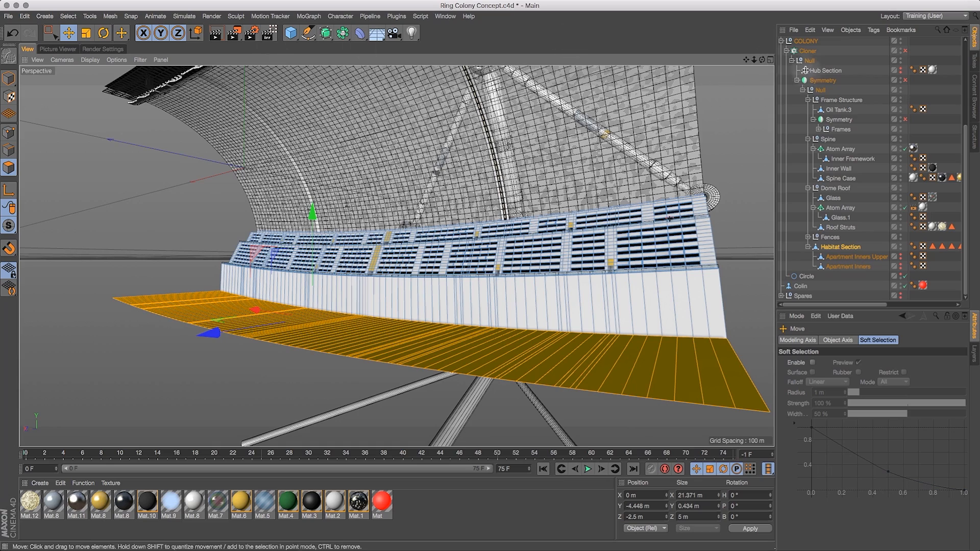
drag(754, 60, 724, 93)
drag(765, 63, 619, 72)
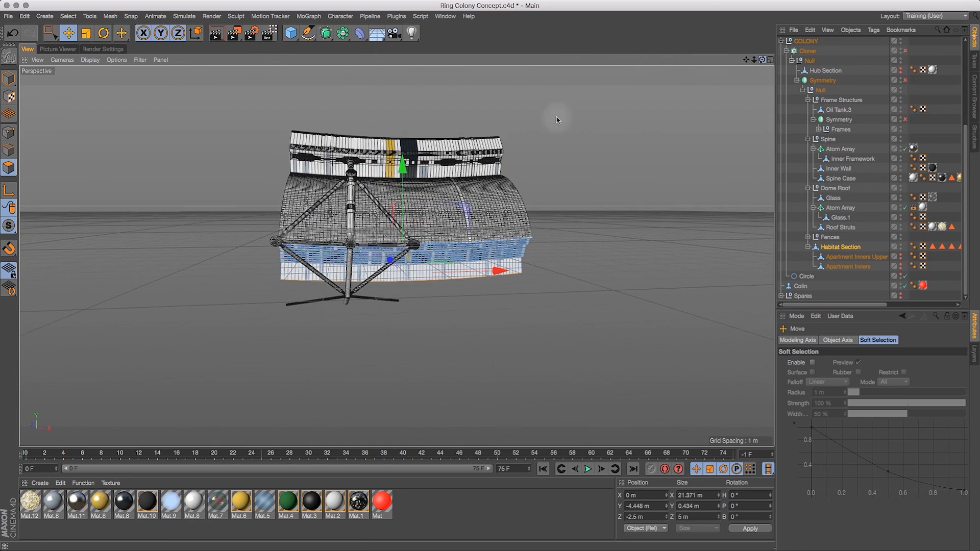
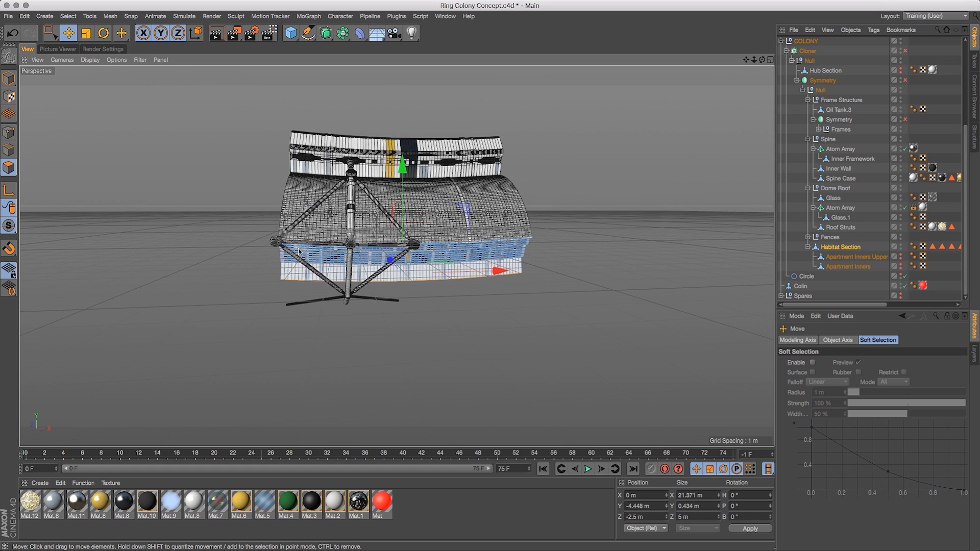
drag(761, 59, 733, 51)
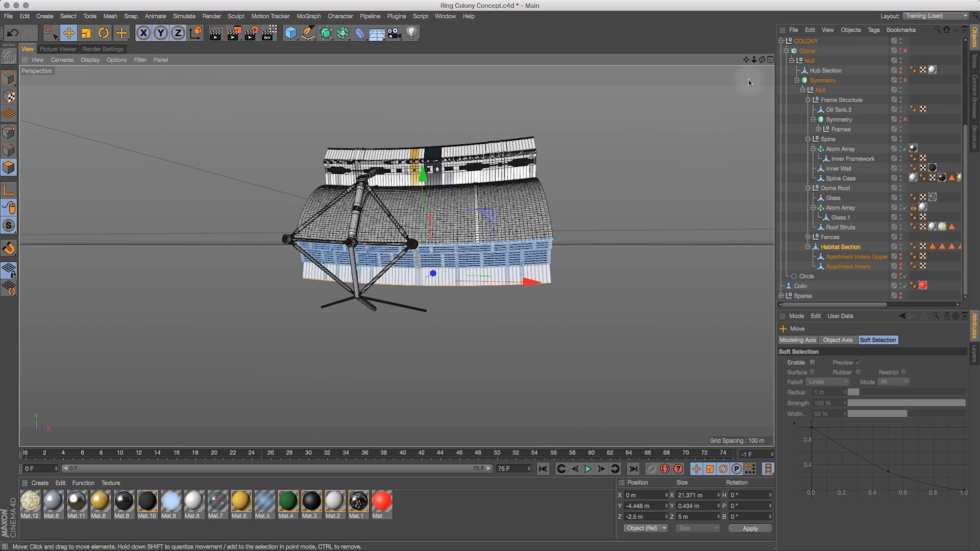
drag(761, 60, 728, 213)
key(d)
drag(570, 289, 524, 340)
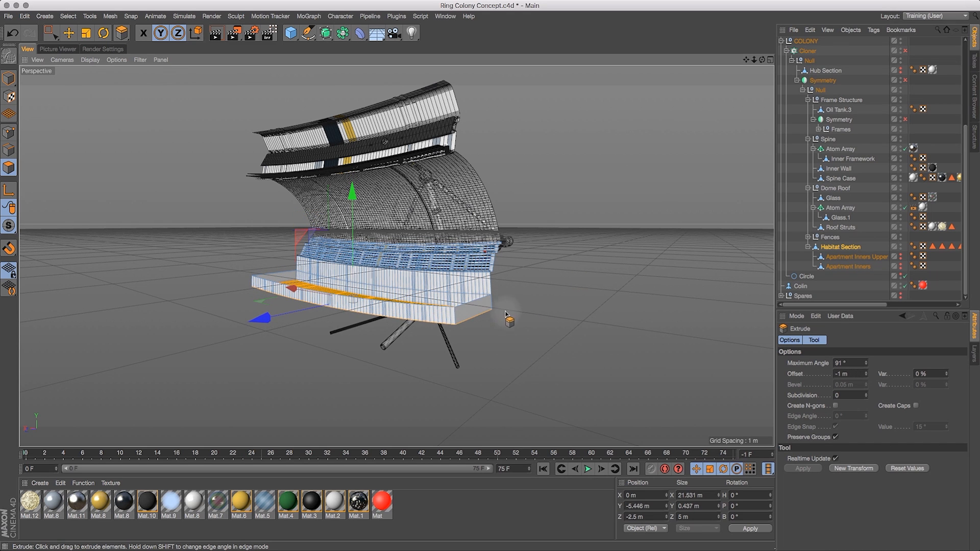
key(ctrl+z)
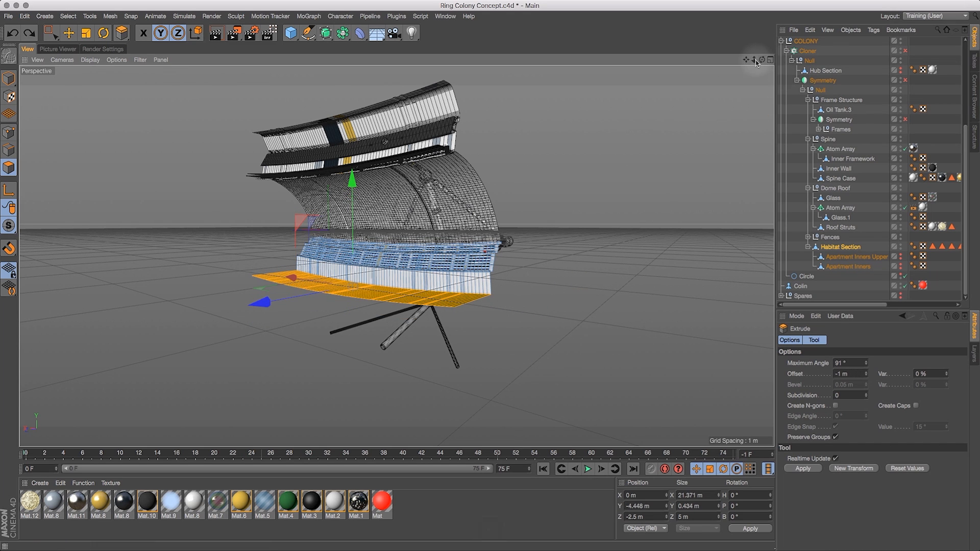
key(s)
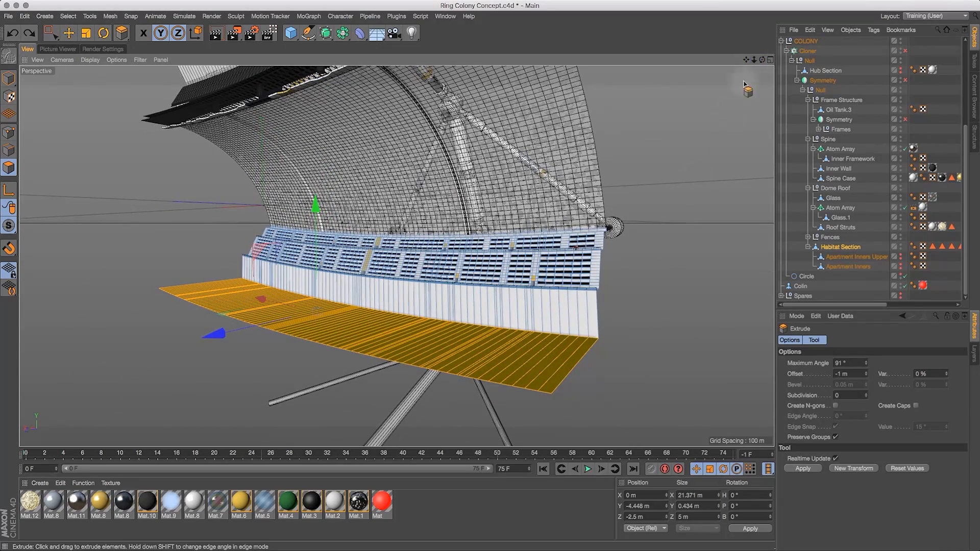
Extrude the selected Habitat Section floor polygons downwards with a -0.75 m offset
mouse_move(761, 60)
mouse_down()
mouse_move(771, 54)
mouse_move(765, 65)
mouse_up()
drag(638, 280, 576, 425)
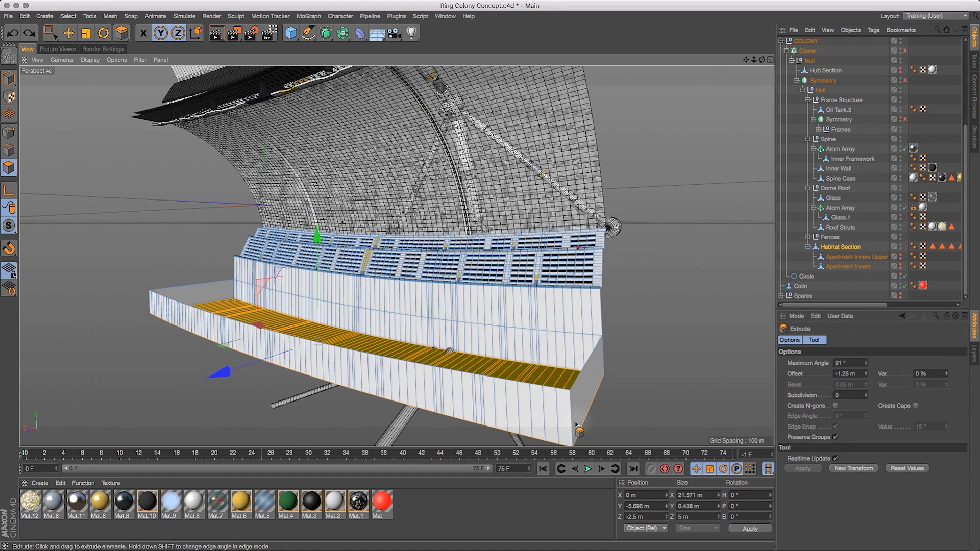
drag(575, 398, 600, 289)
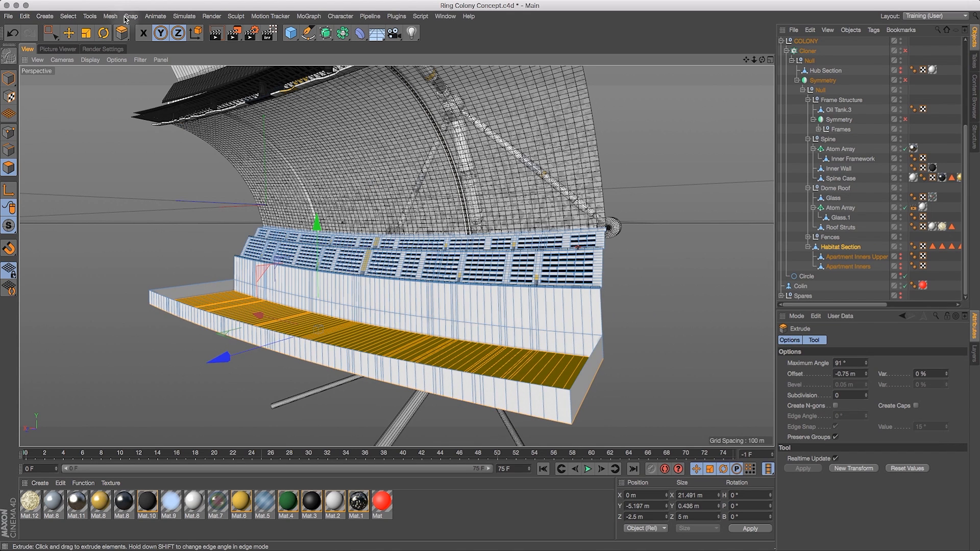
Loop-select the extrusion's side polygons, deselect the strip along the habitat wall, and delete the outer side and both end faces
drag(50, 33, 89, 52)
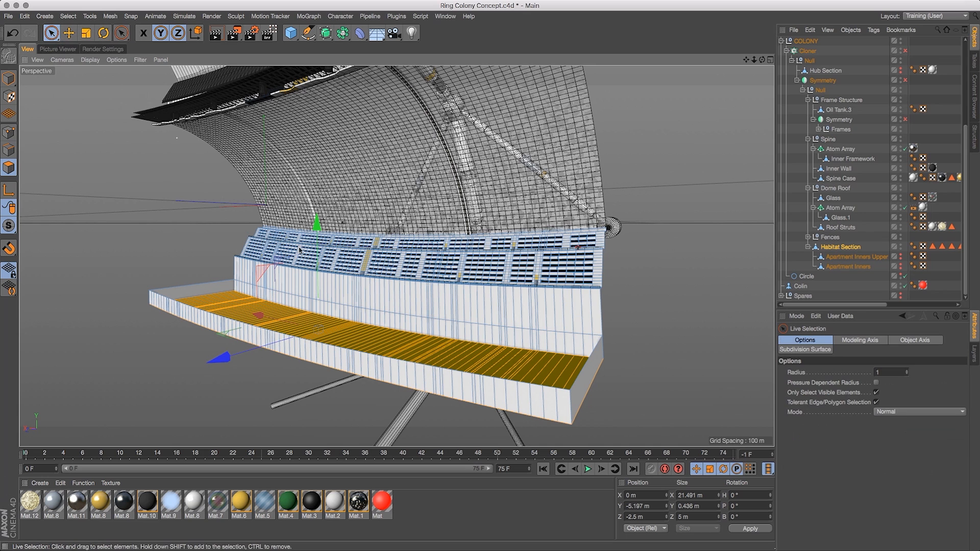
key(v)
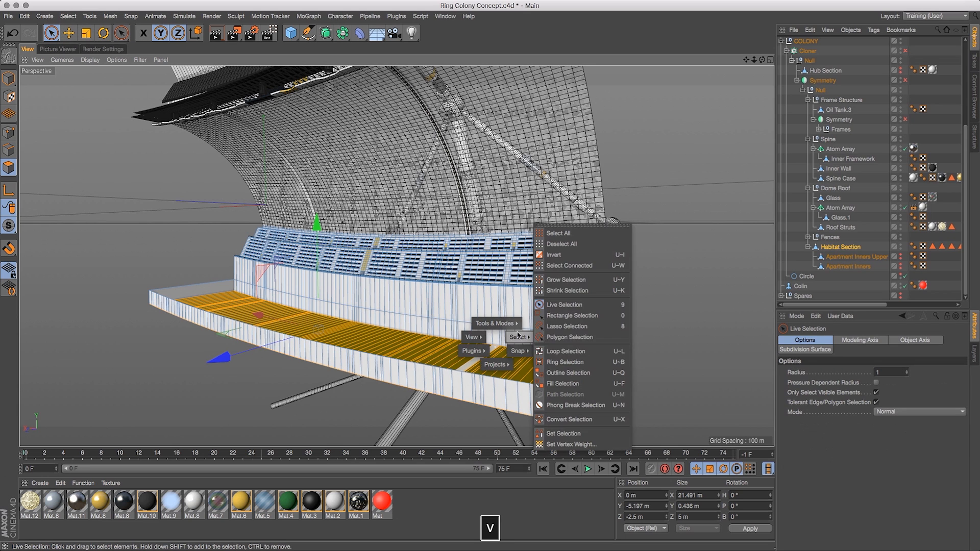
click(554, 345)
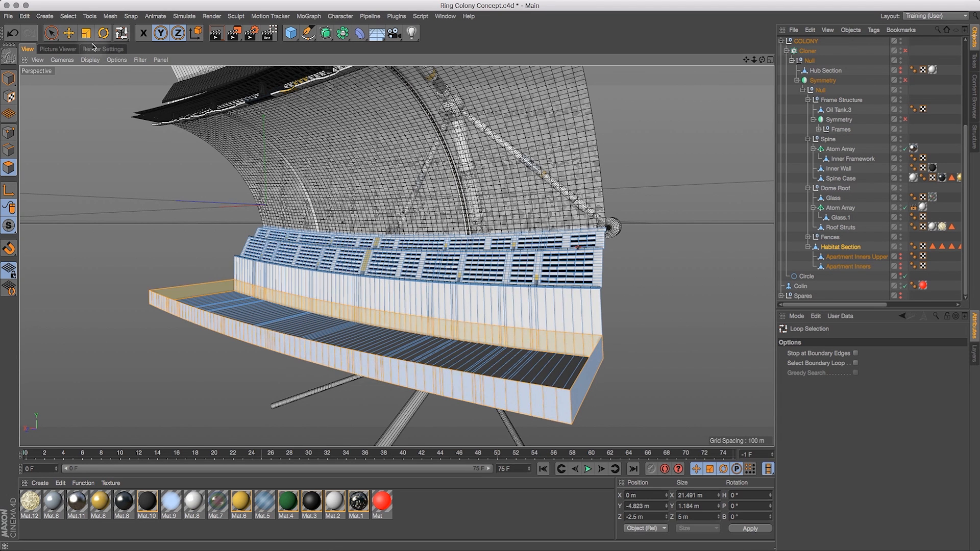
click(54, 31)
click(82, 43)
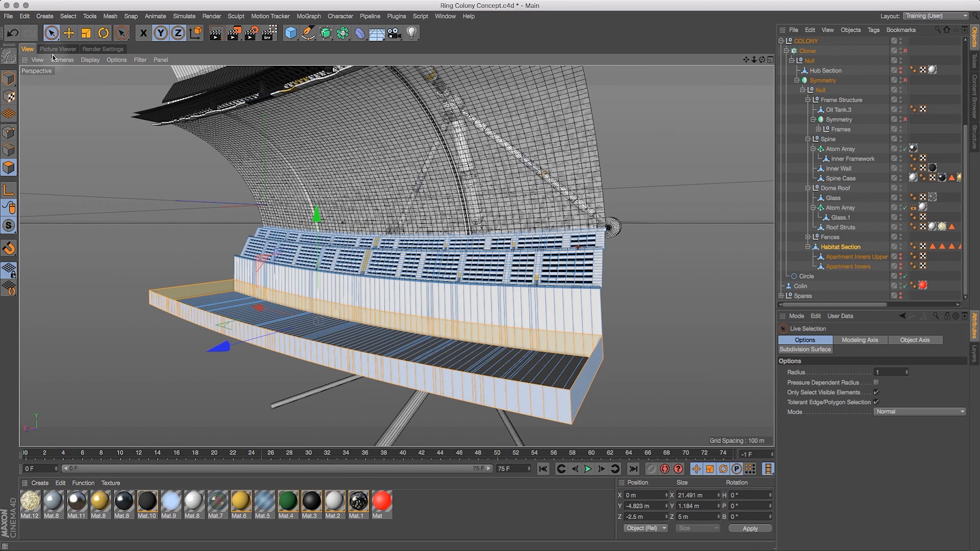
click(153, 302)
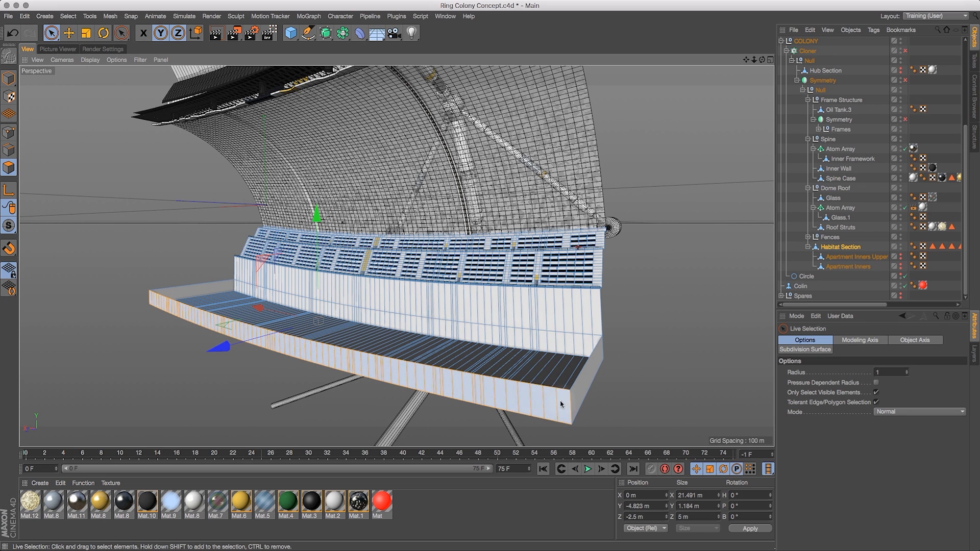
key(BackSpace)
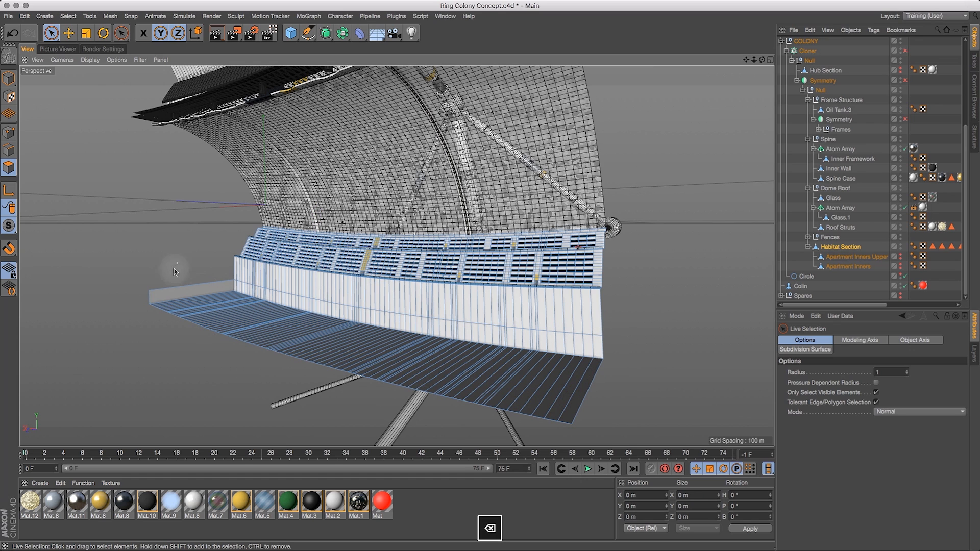
click(185, 292)
key(BackSpace)
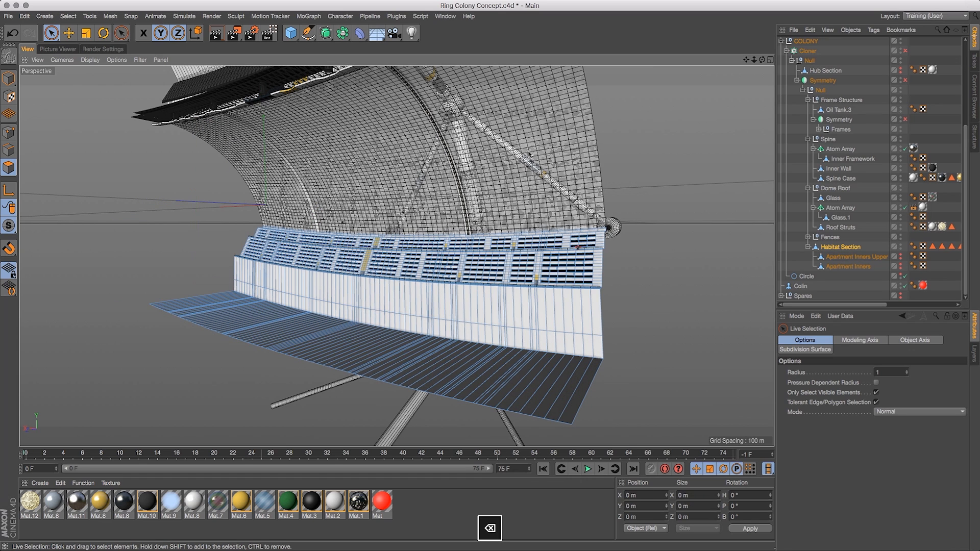
Select the horizontal edge loop running across the Habitat Section's lower outer wall with Path Selection and dissolve it
drag(761, 59, 769, 78)
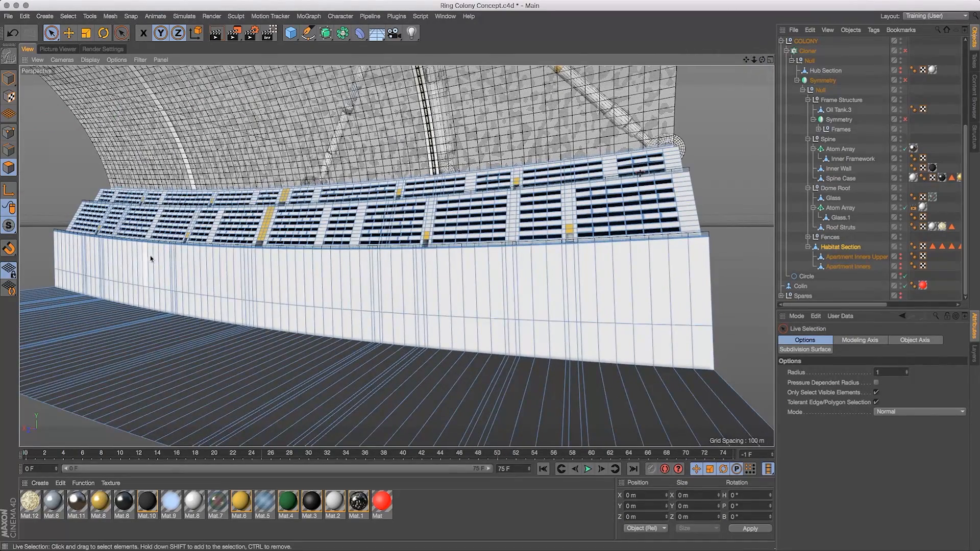
key(v)
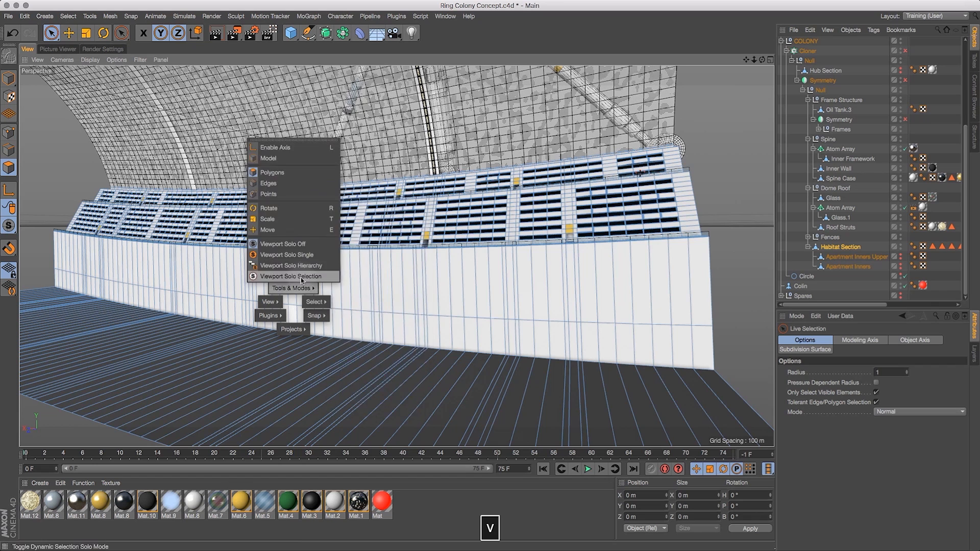
mouse_move(313, 302)
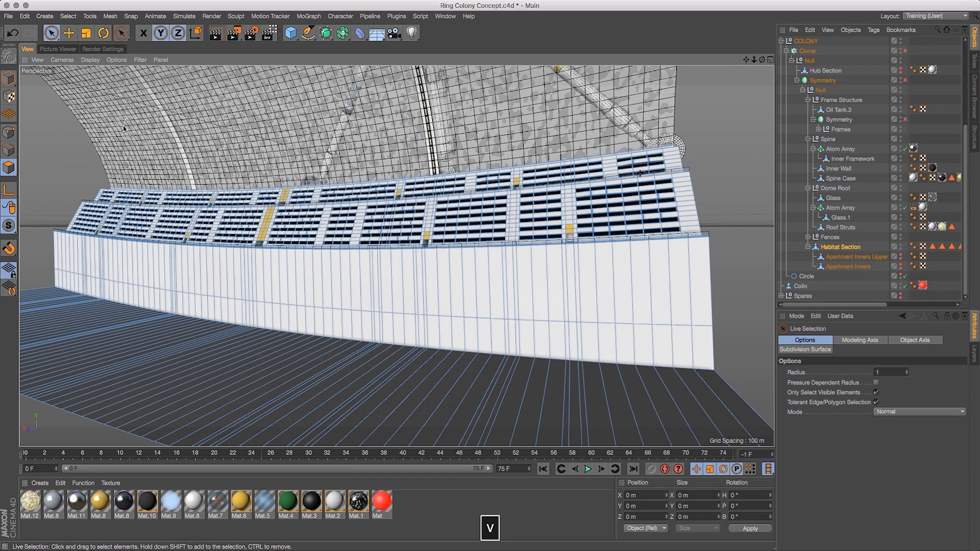
click(14, 148)
key(v)
mouse_move(295, 303)
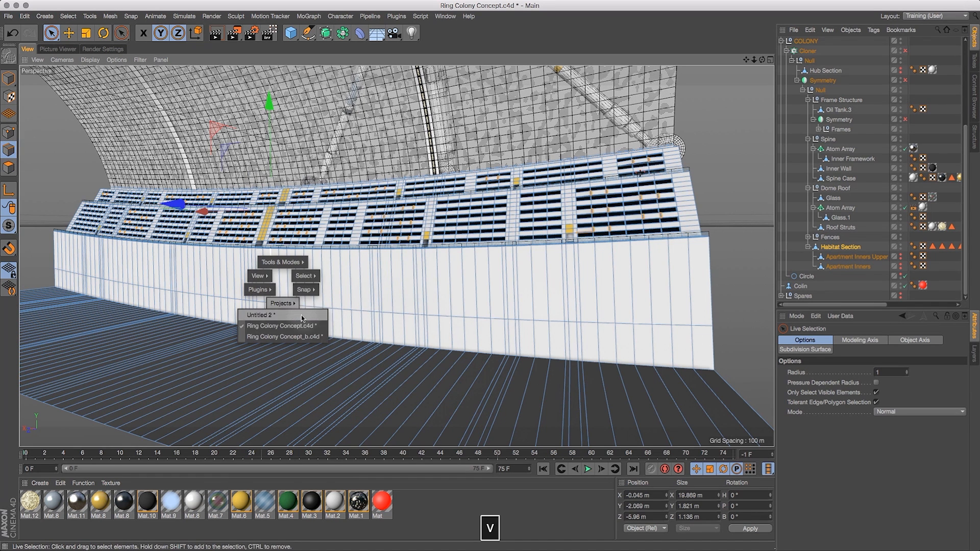
mouse_move(305, 276)
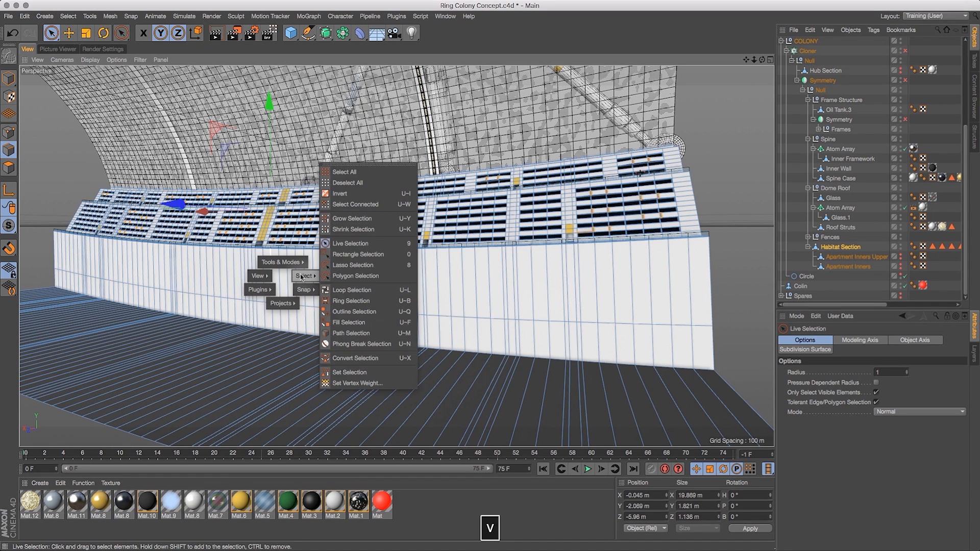
click(355, 325)
key(v)
mouse_move(371, 306)
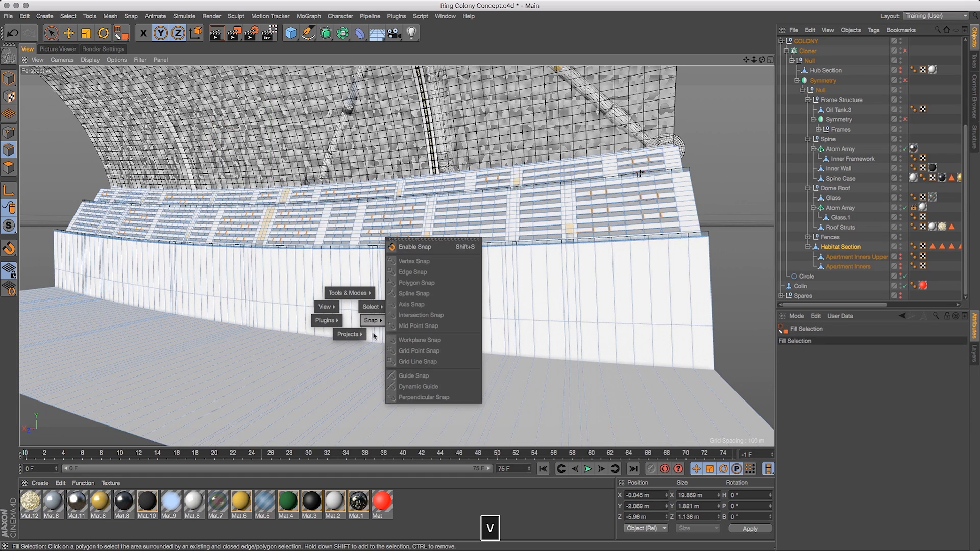
click(418, 364)
click(401, 311)
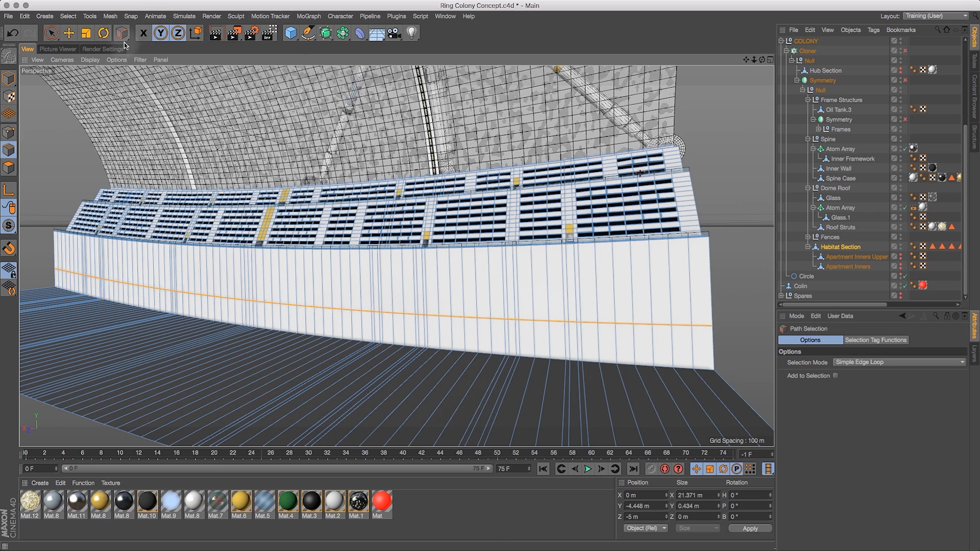
click(109, 16)
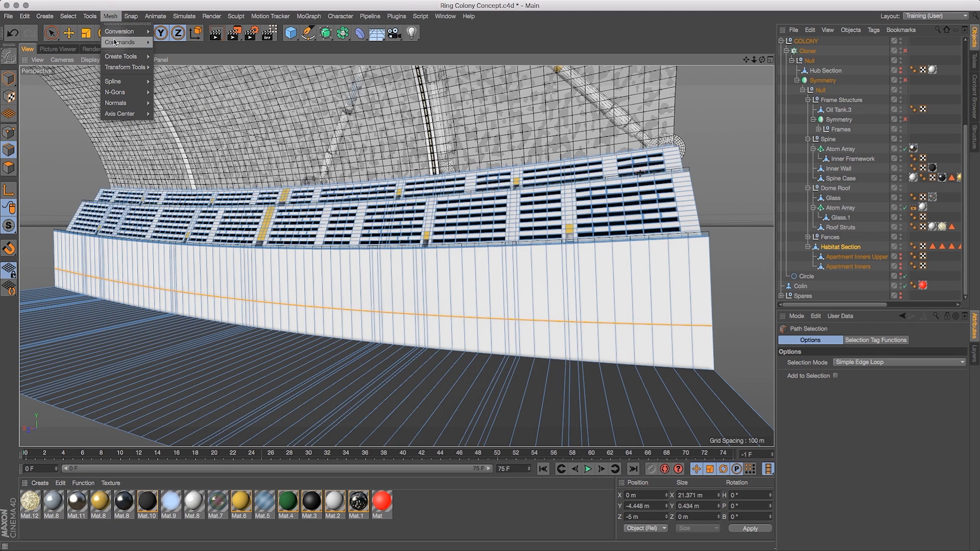
mouse_move(117, 44)
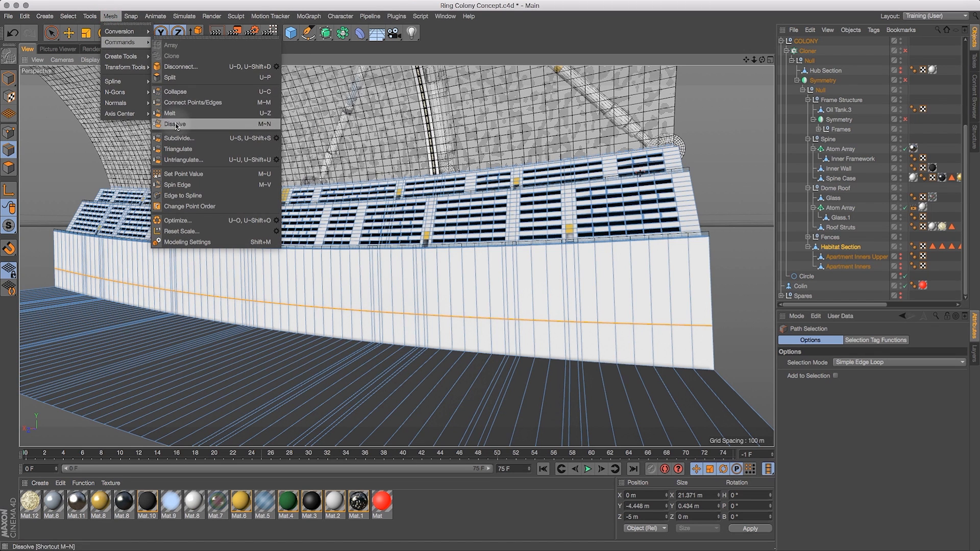
click(176, 124)
click(16, 130)
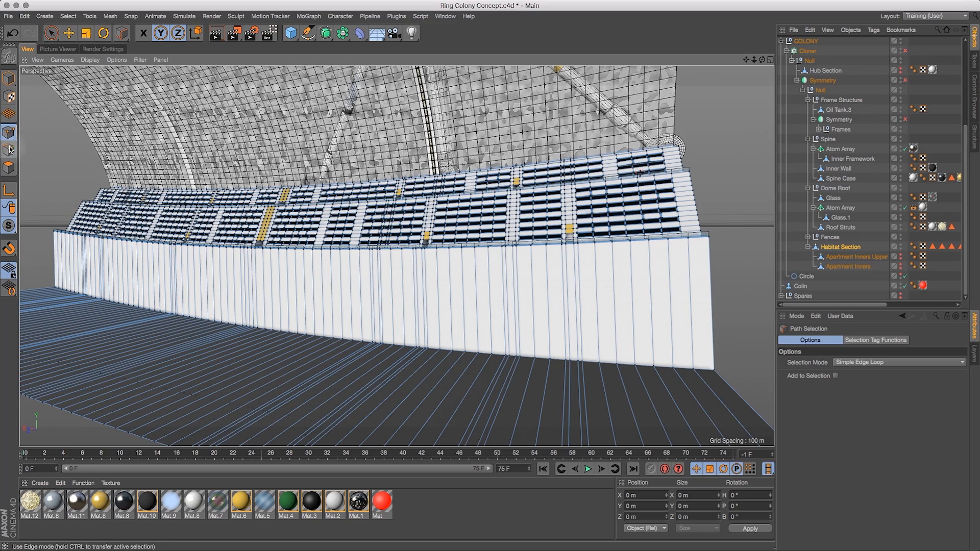
click(8, 150)
Cut two horizontal edge loops near the upper edge of the outer wall, the first at about 5% offset and the second slightly lower
drag(760, 61, 736, 75)
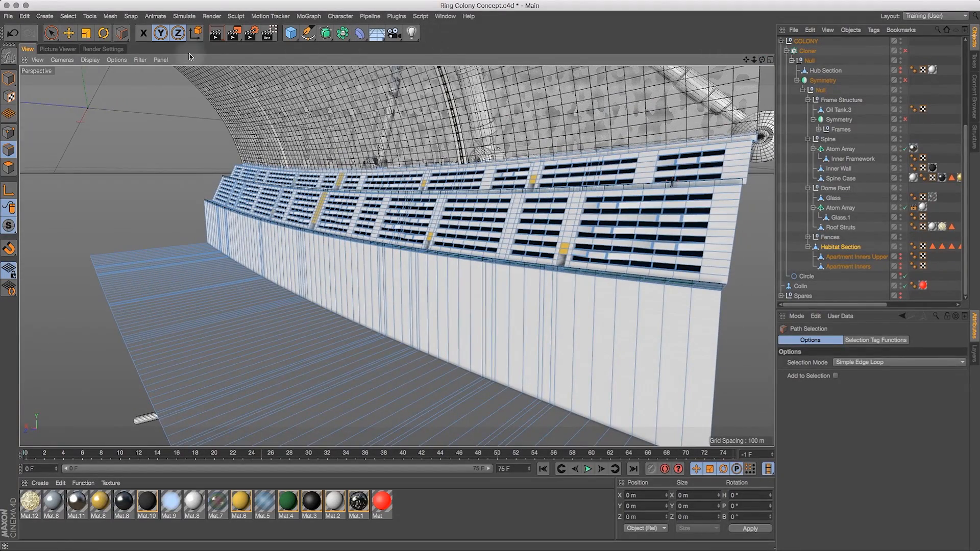
click(121, 32)
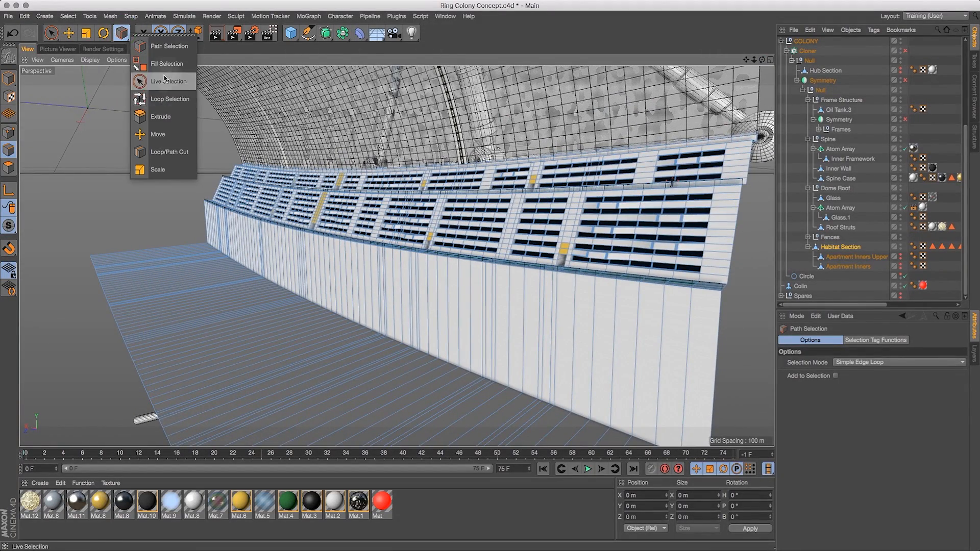
click(168, 152)
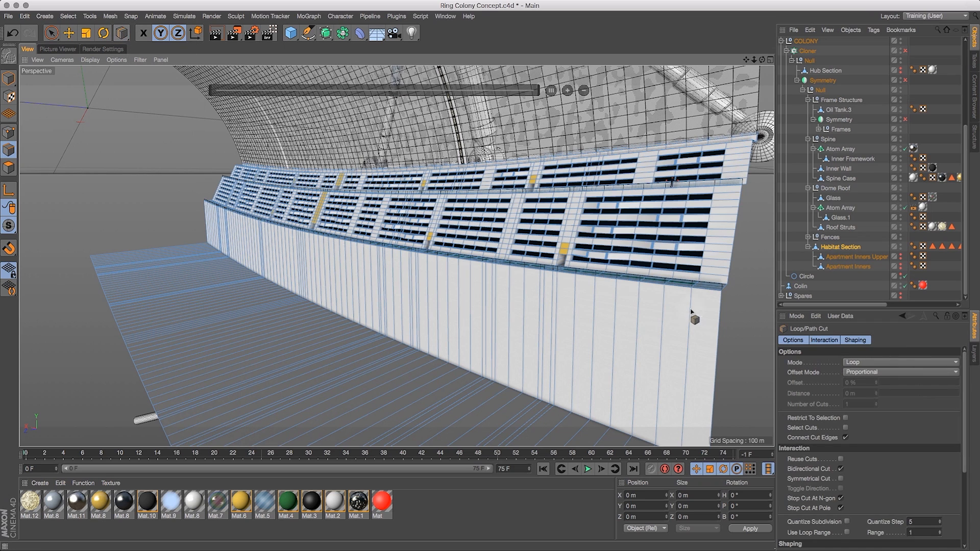
drag(746, 59, 699, 69)
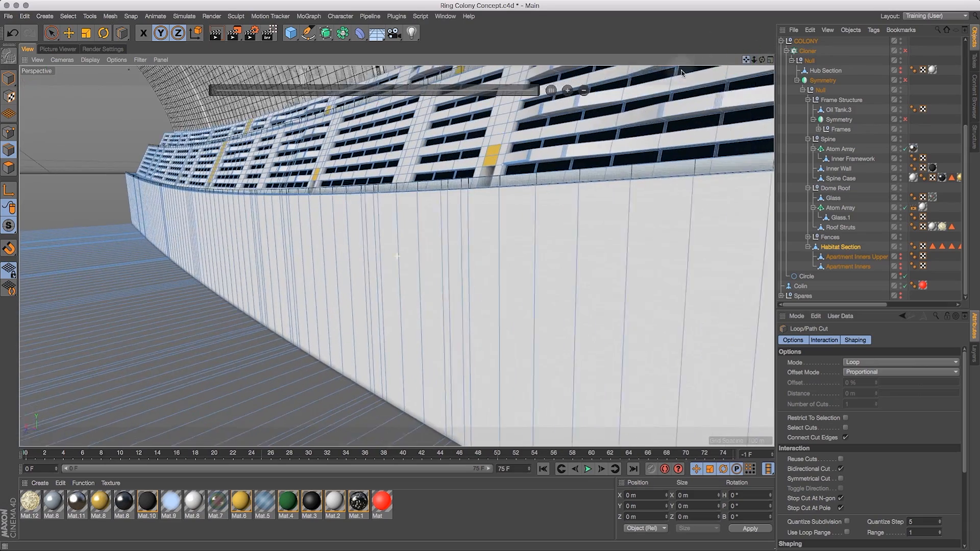
drag(761, 59, 694, 69)
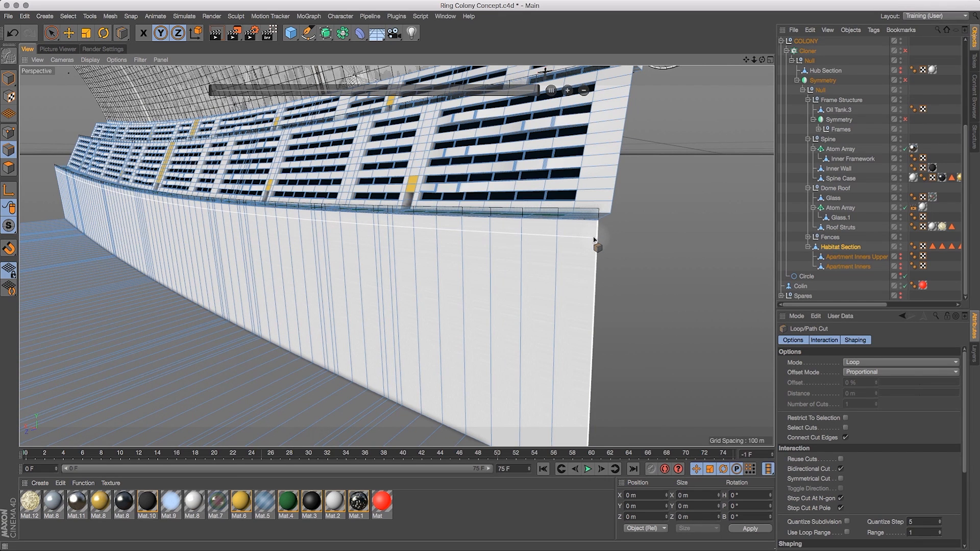
click(595, 238)
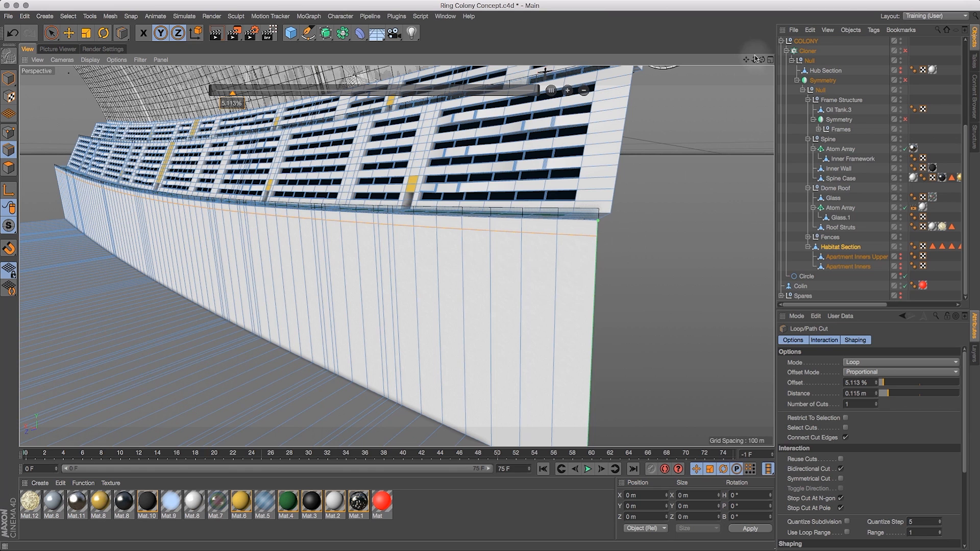
drag(763, 60, 740, 89)
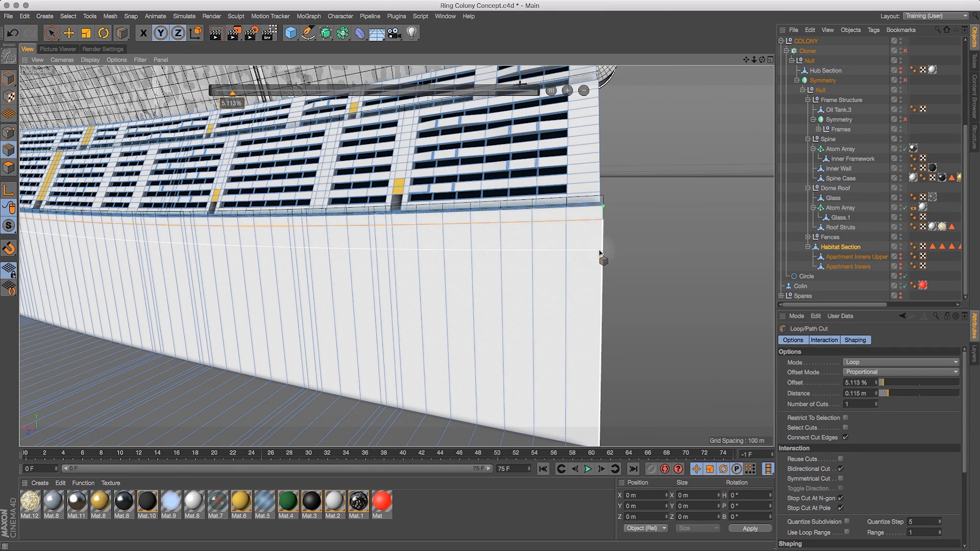
click(600, 250)
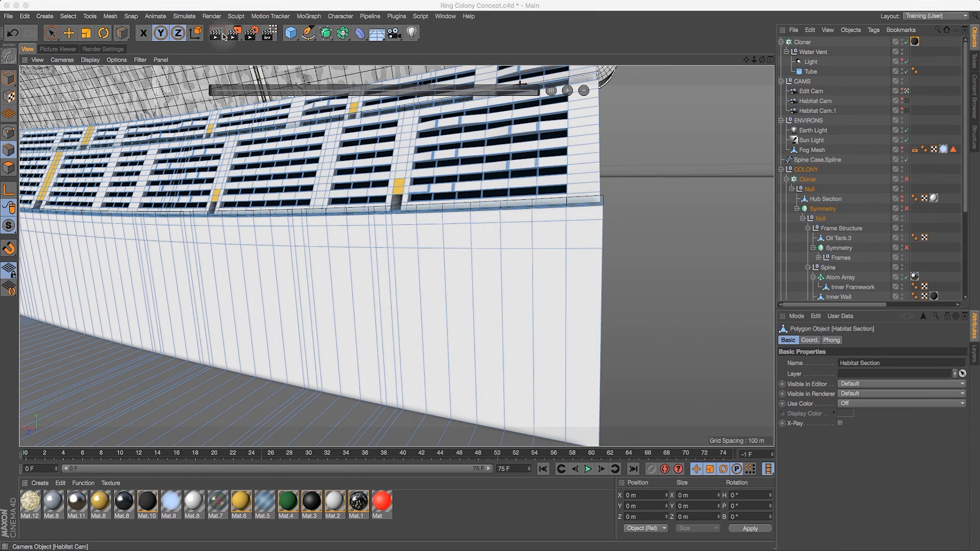
Select the Colin figure and move it down and along to the upper edge of the outer wall
click(68, 33)
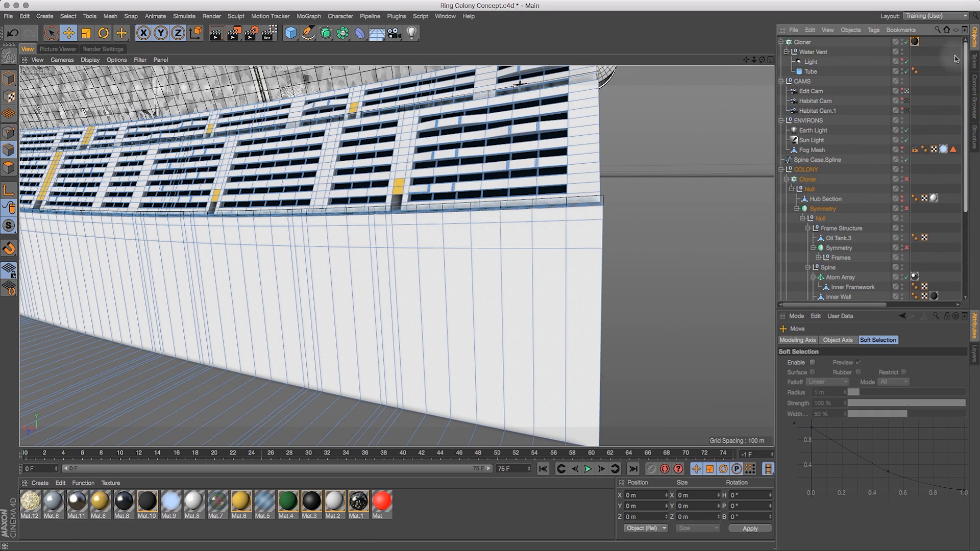
drag(963, 76, 963, 164)
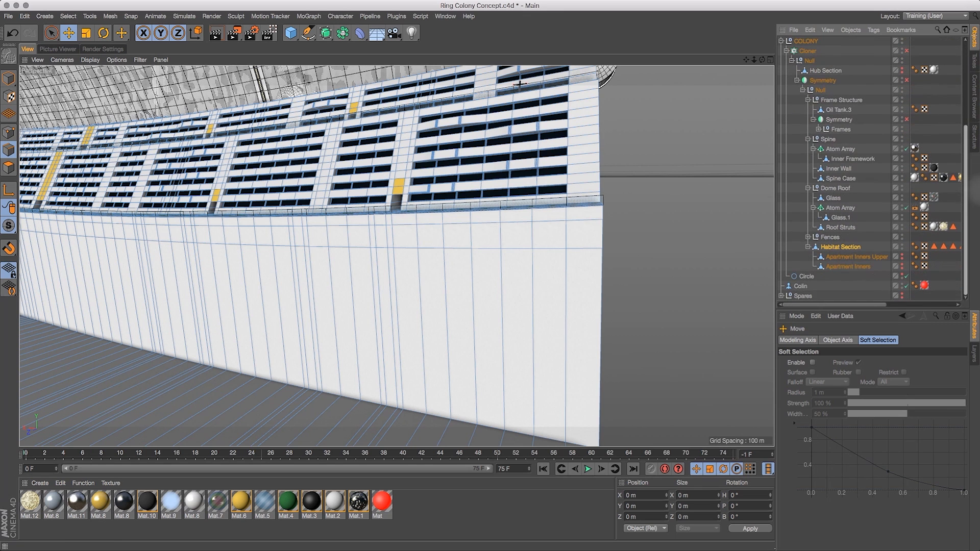
click(801, 285)
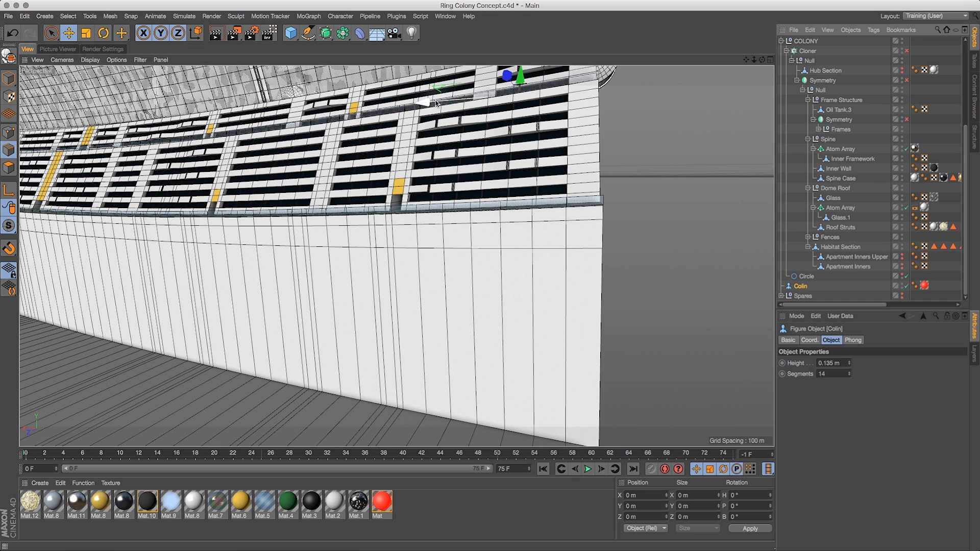
drag(746, 59, 714, 119)
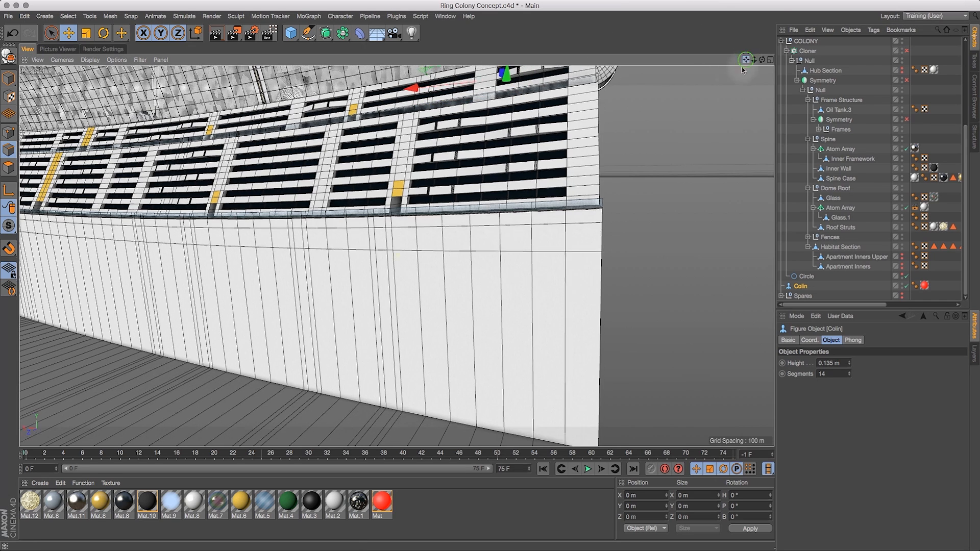
drag(482, 81, 486, 249)
drag(445, 329, 437, 335)
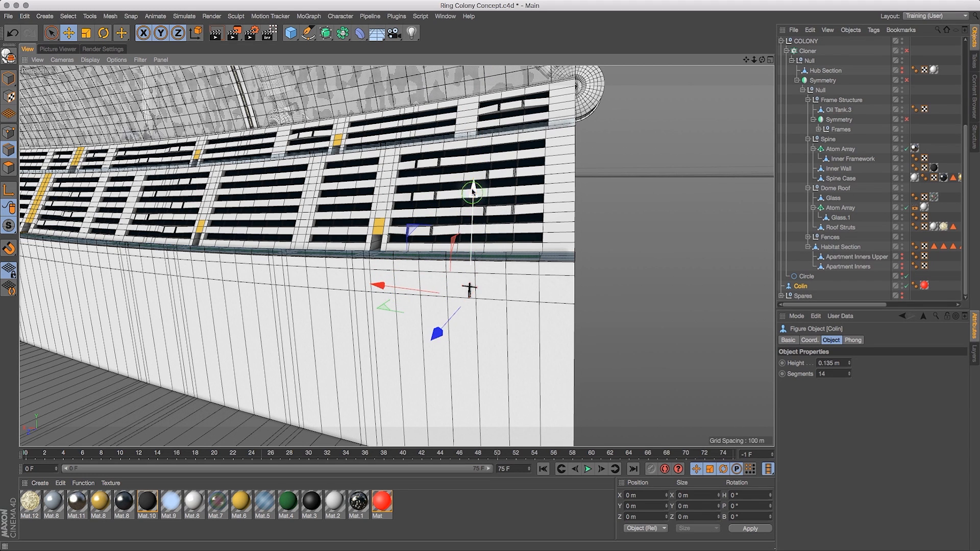
mouse_move(377, 286)
mouse_down()
mouse_move(84, 286)
mouse_move(2, 296)
mouse_up()
Move the Colin figure along and down the Habitat Section's outer wall so he stands in front of the band between the new edge loops
key(o)
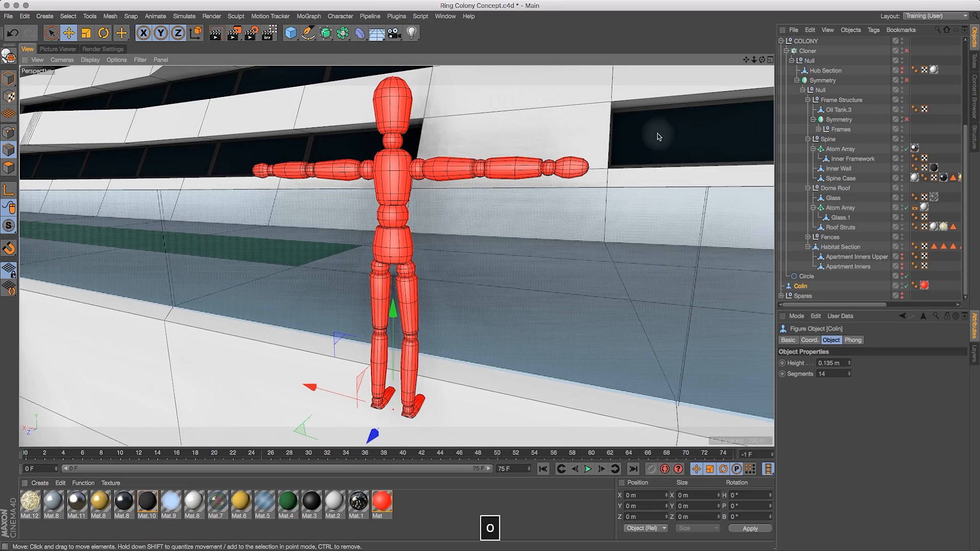
drag(752, 62, 648, 63)
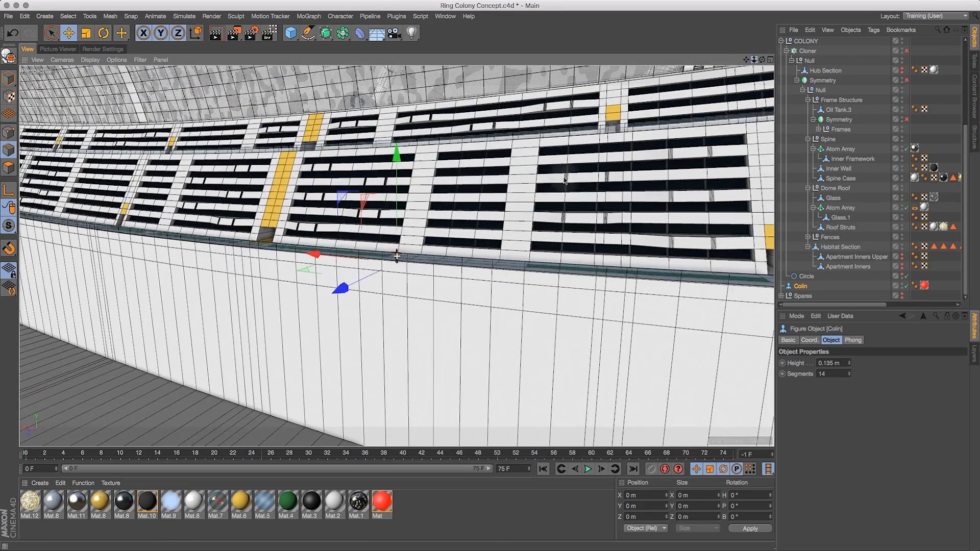
drag(315, 257, 192, 258)
drag(244, 137, 249, 167)
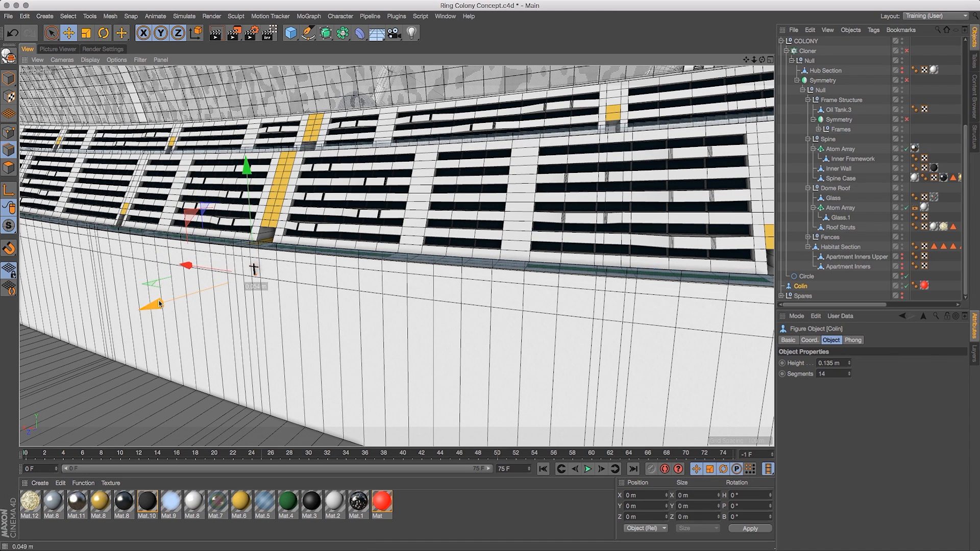
key(o)
mouse_move(754, 60)
mouse_down()
mouse_move(712, 91)
mouse_move(764, 63)
mouse_move(771, 70)
mouse_move(739, 58)
mouse_up()
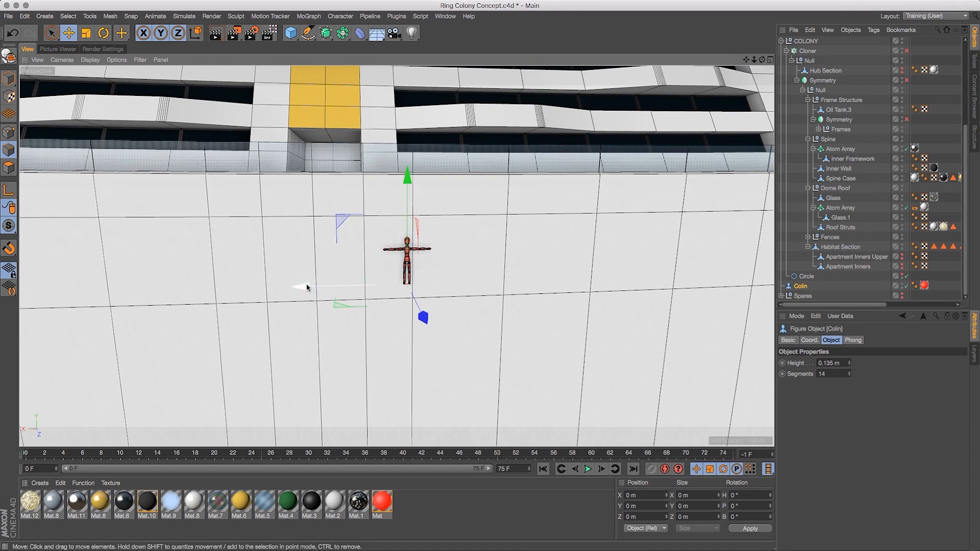
drag(304, 284, 215, 306)
drag(763, 60, 714, 54)
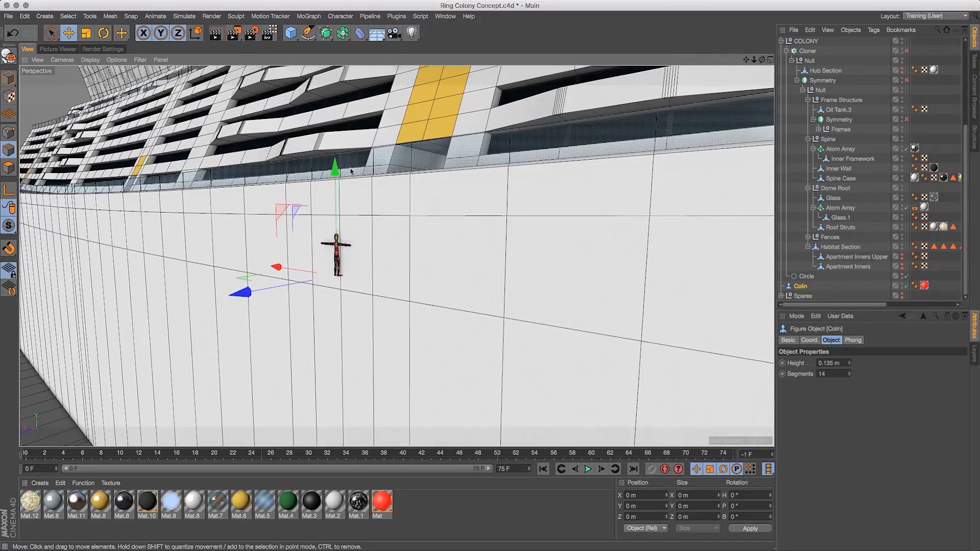
mouse_move(335, 169)
mouse_down()
mouse_move(336, 181)
mouse_move(330, 172)
mouse_up()
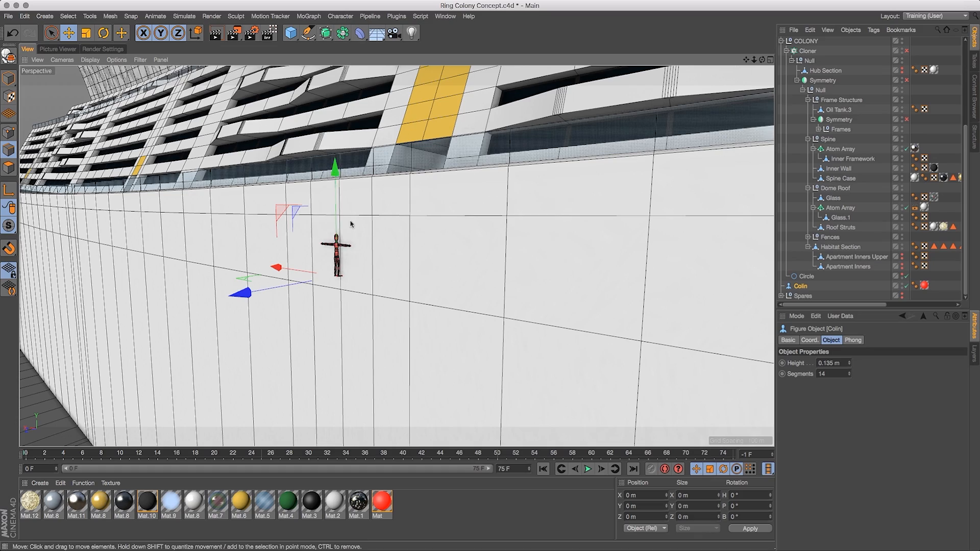
Loop-select the Habitat Section's polygon band behind Colin, between the two horizontal edge loops
mouse_move(746, 60)
mouse_down()
mouse_move(768, 34)
mouse_move(762, 69)
mouse_up()
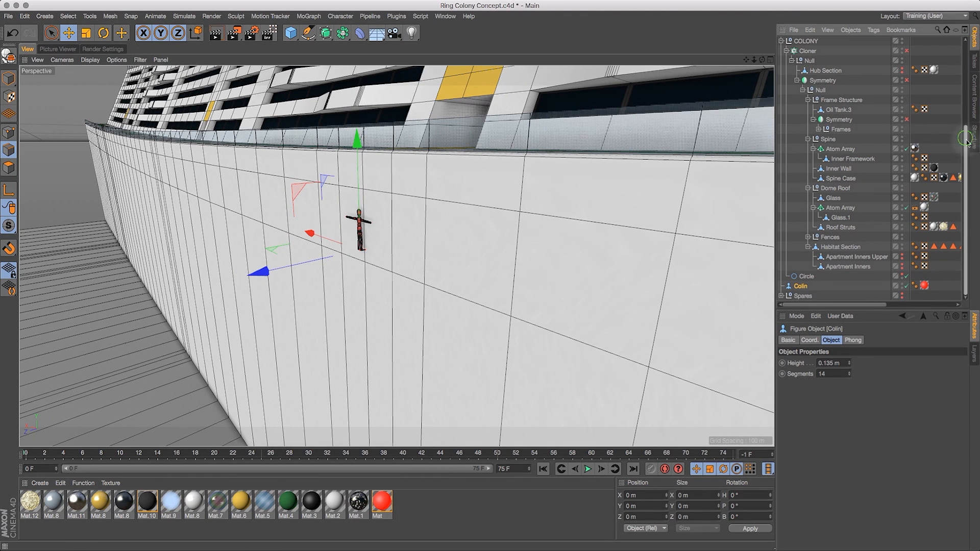
click(843, 247)
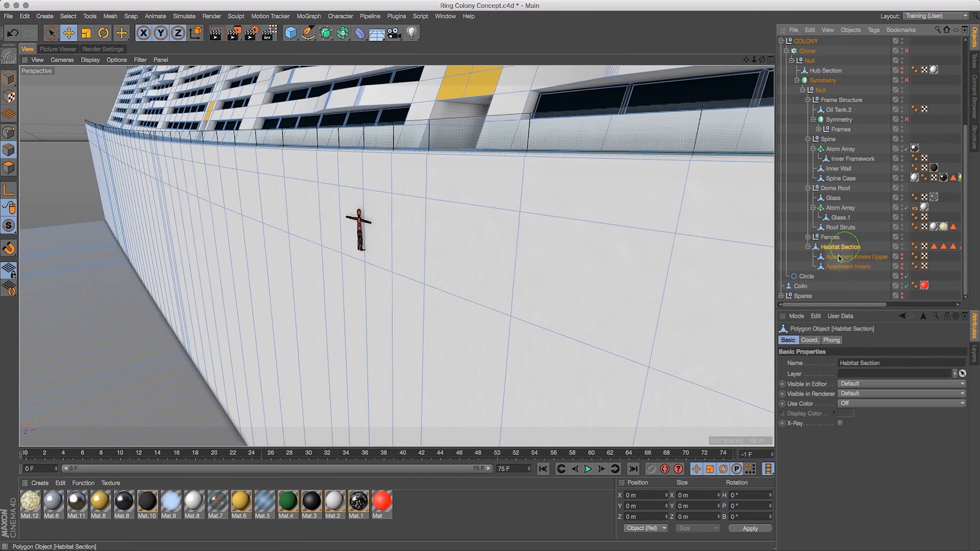
click(9, 167)
key(v)
mouse_move(403, 247)
click(445, 254)
click(394, 235)
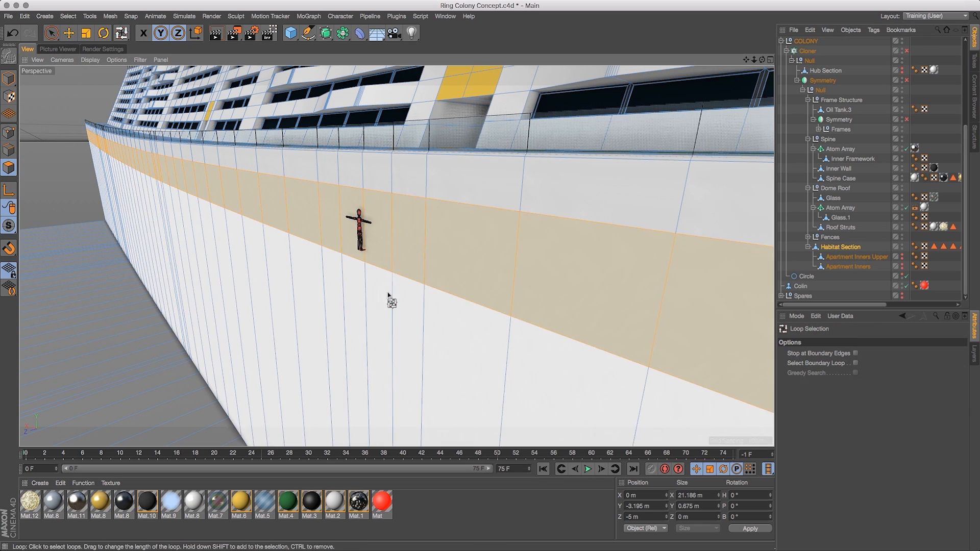
Extrude the selected polygon band into the wall by about 0.144 m, undoing the shallower first attempt
key(d)
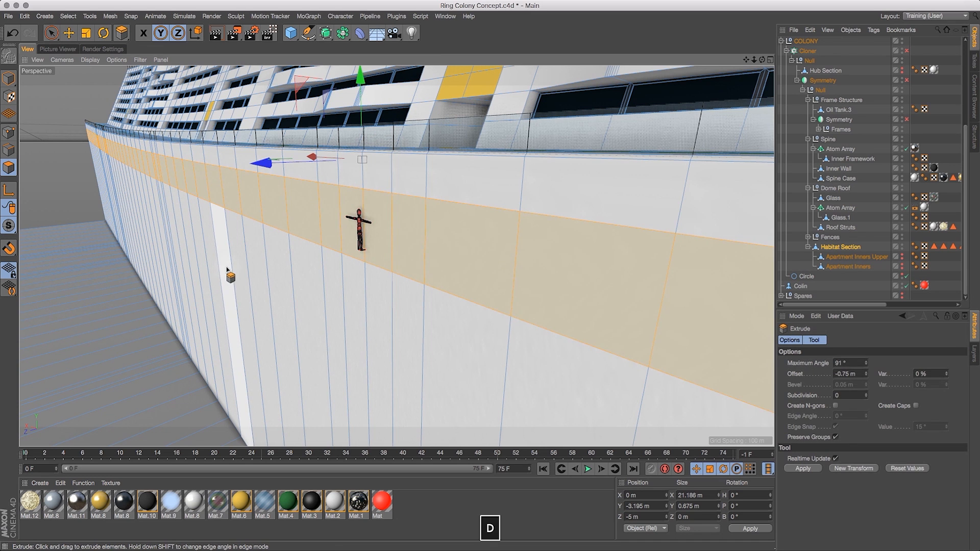
drag(231, 264, 0, 301)
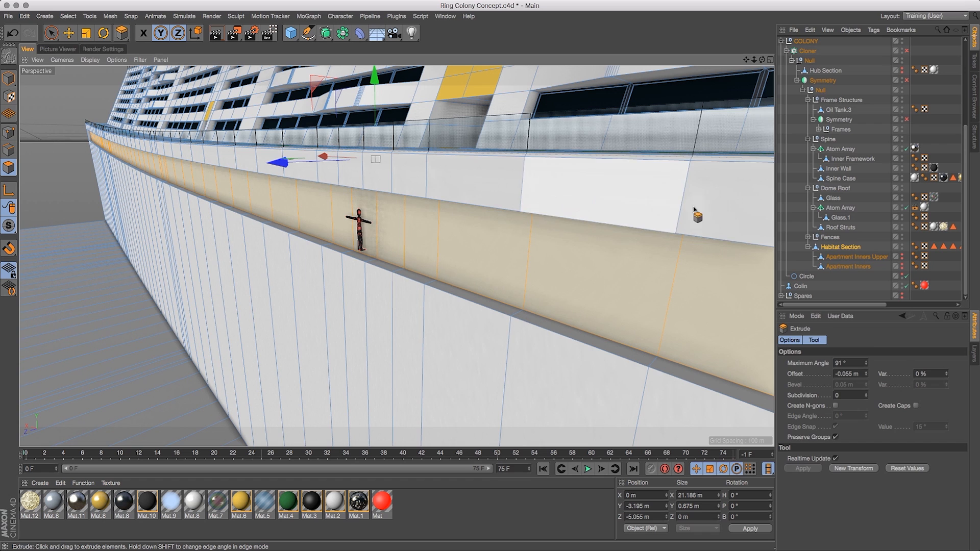
key(super+d)
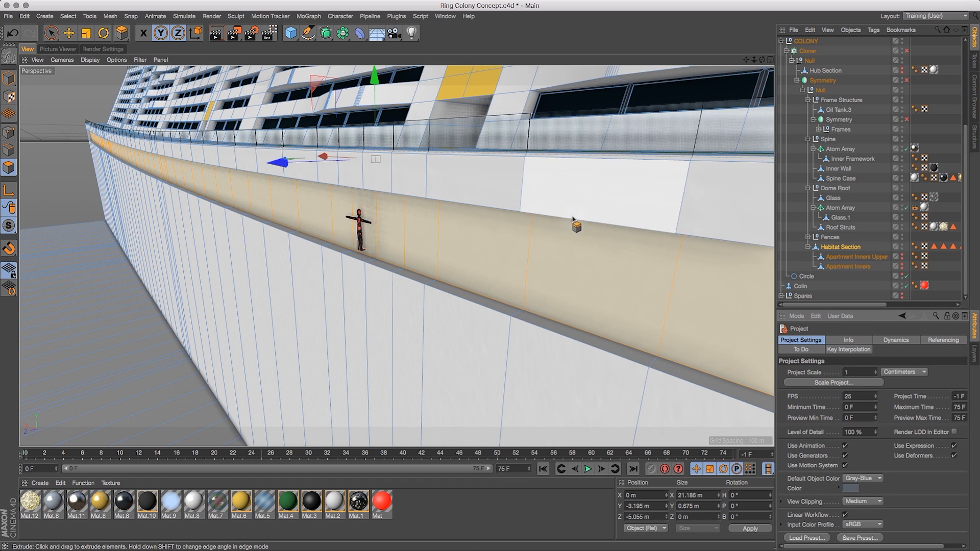
key(super+z)
drag(688, 194, 7, 249)
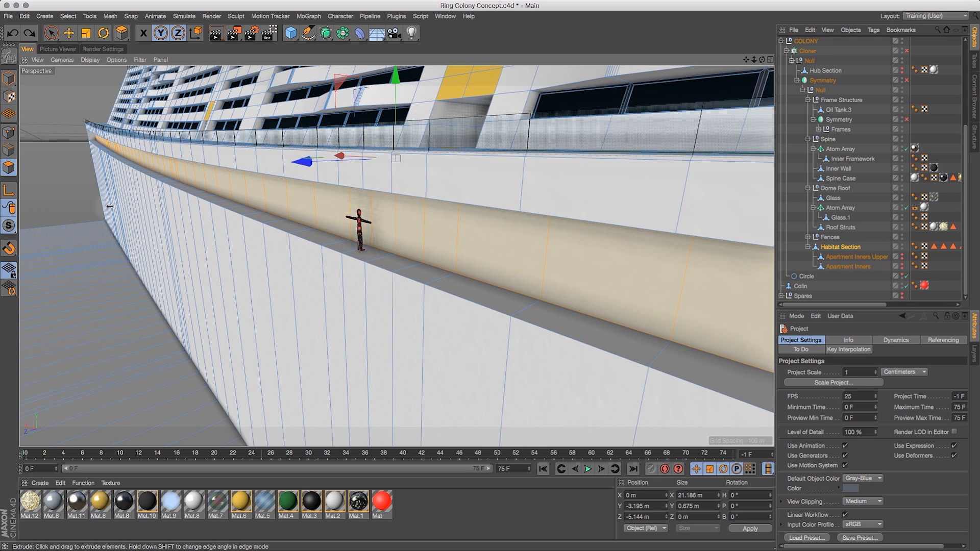
Move the recessed band's polygons deeper into the wall, to a Z position of about -5.265 m
drag(761, 61, 734, 51)
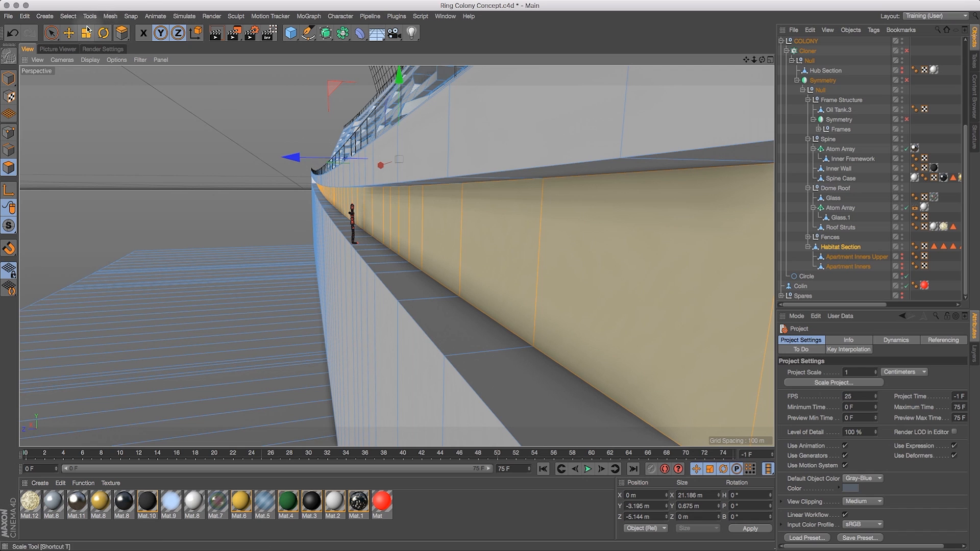
key(e)
drag(287, 157, 329, 160)
drag(754, 60, 754, 60)
drag(832, 127, 751, 58)
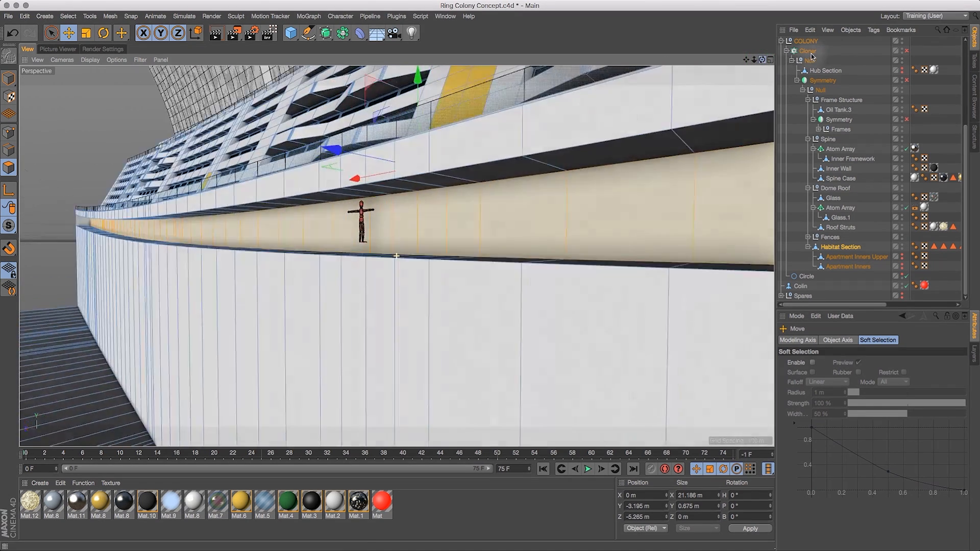
Cut two symmetrical horizontal edge loops along the recessed band with Loop/Path Cut, at about 11.765% offset
drag(811, 57, 834, 72)
drag(746, 59, 765, 43)
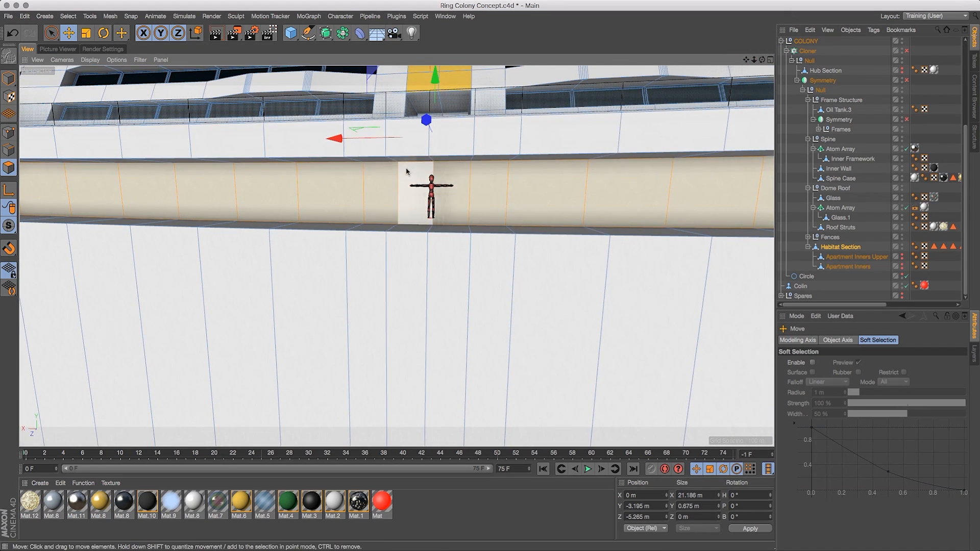
drag(761, 60, 724, 53)
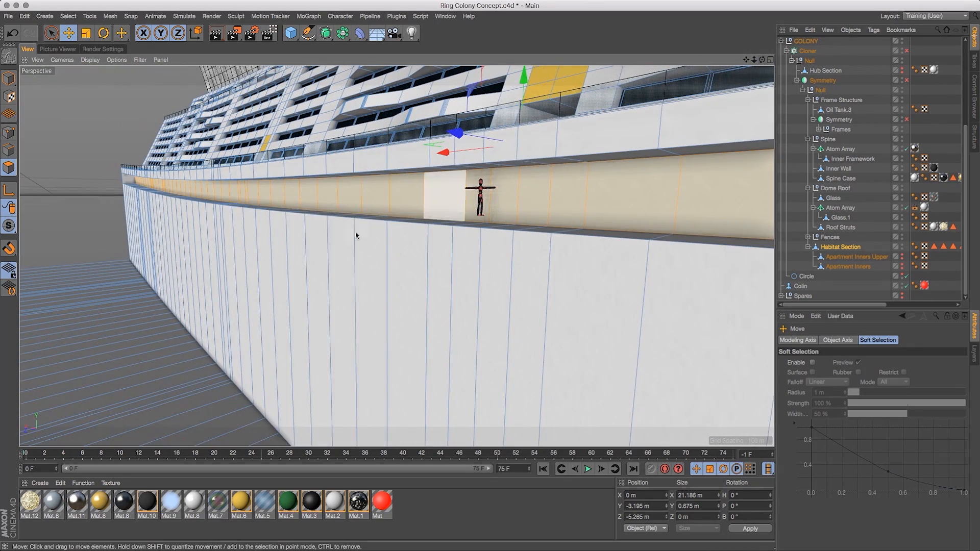
click(121, 32)
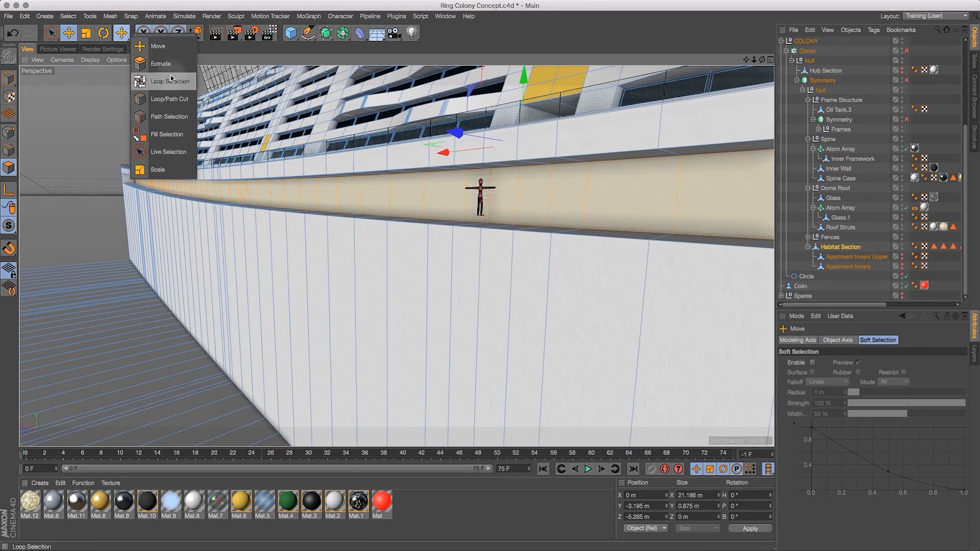
click(169, 99)
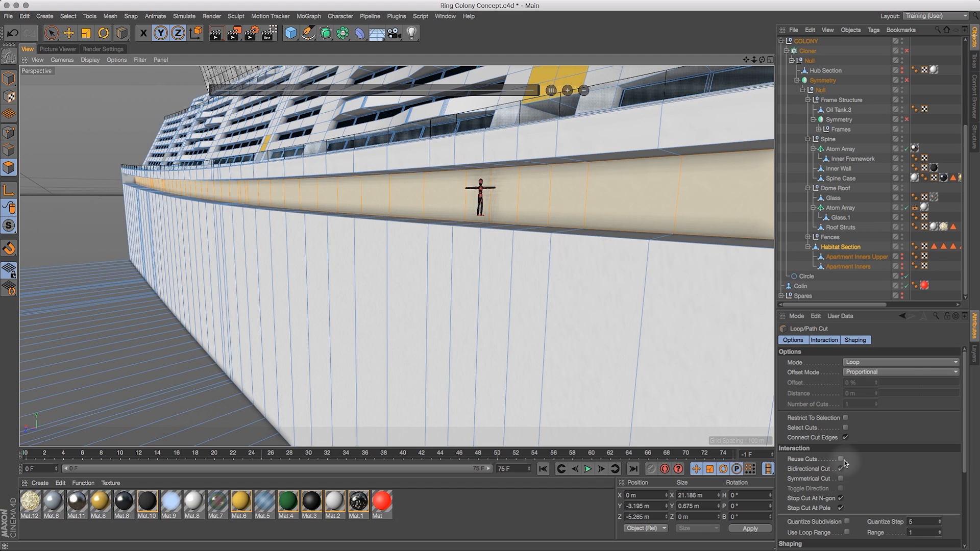
click(840, 479)
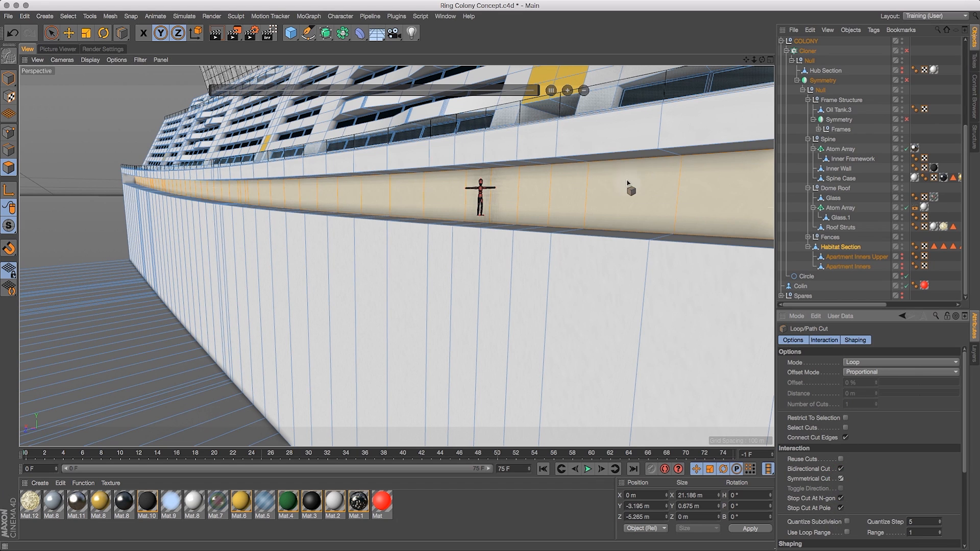
click(587, 171)
mouse_move(763, 62)
mouse_down()
mouse_move(815, 52)
mouse_move(817, 63)
mouse_move(763, 62)
mouse_up()
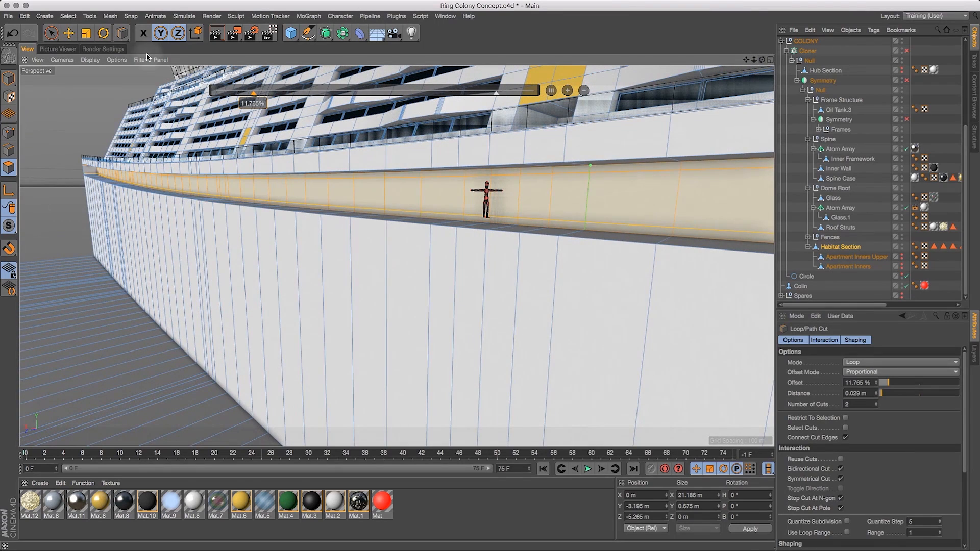
click(69, 33)
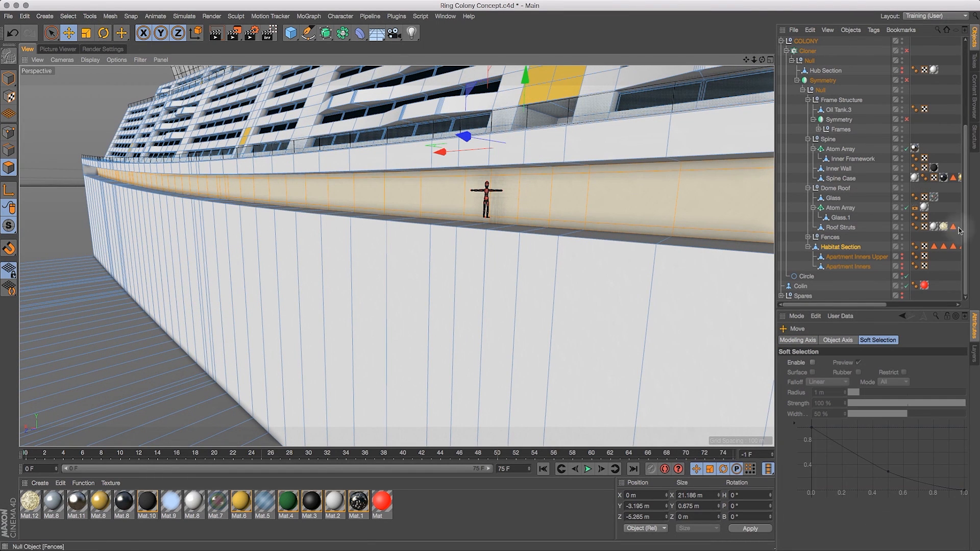
Select the Colin figure and move him along, inwards and vertically so he stands in the recess
click(800, 285)
drag(421, 228, 457, 225)
drag(515, 106, 515, 111)
drag(449, 224, 441, 226)
drag(503, 115, 504, 112)
drag(762, 60, 732, 63)
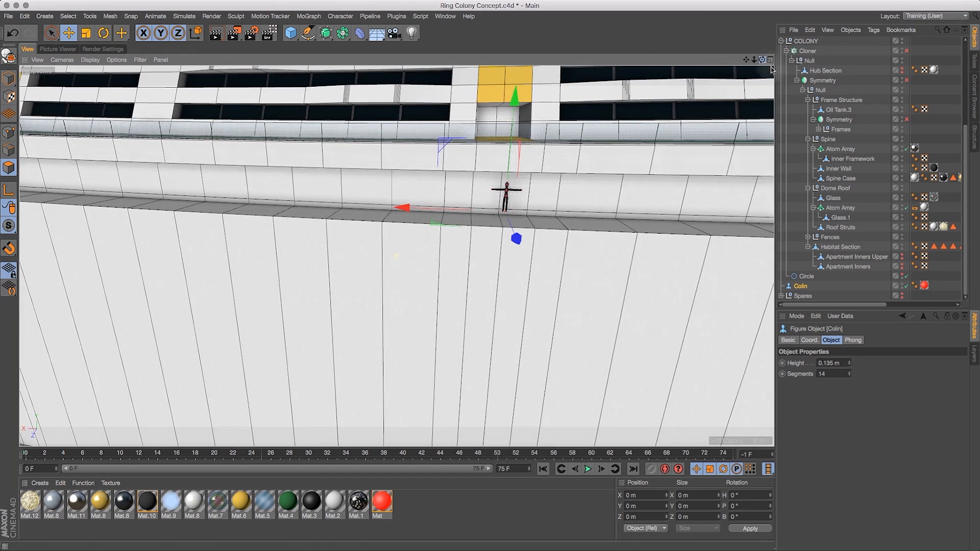
Select the Habitat Section's recess polygons directly behind Colin with Live Selection and extrude them inwards by 0.17 m as a doorway
click(52, 34)
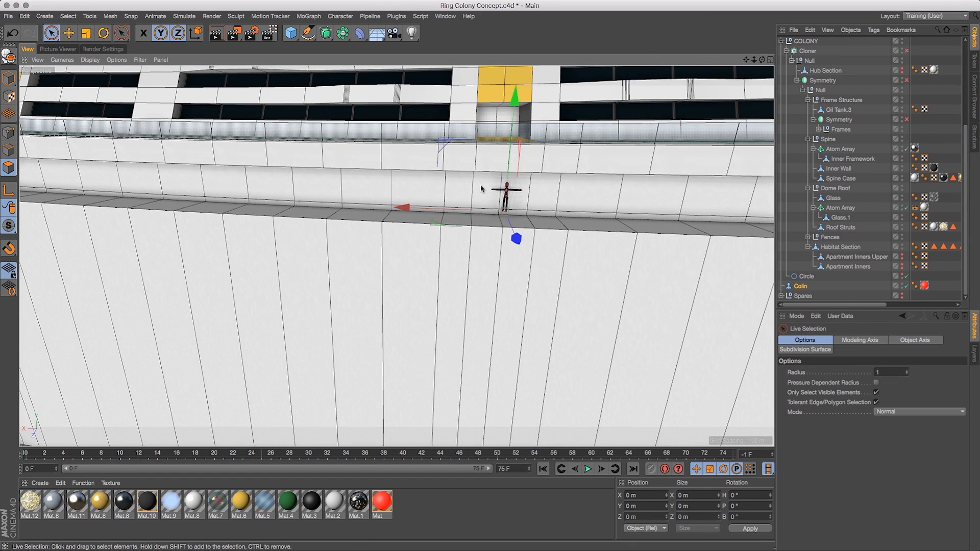
click(845, 247)
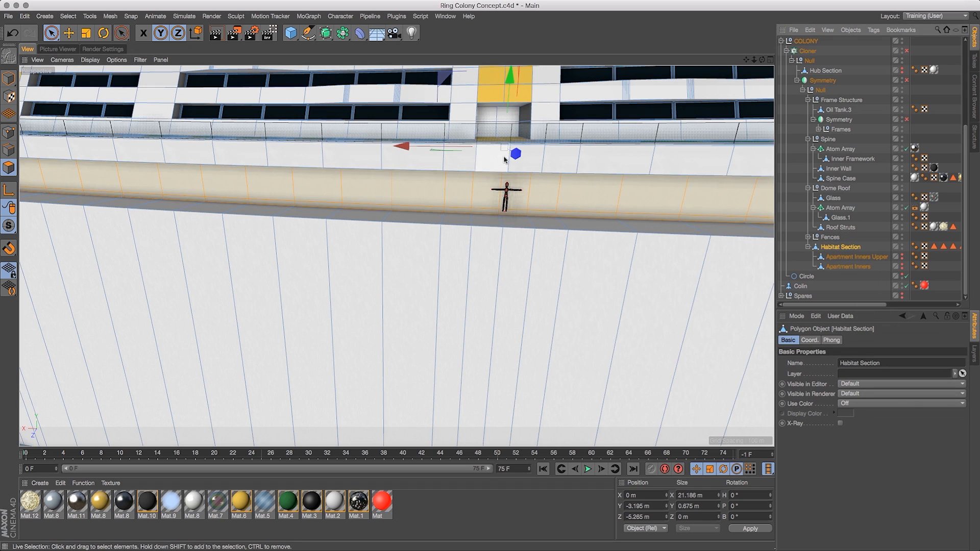
shift+click(519, 182)
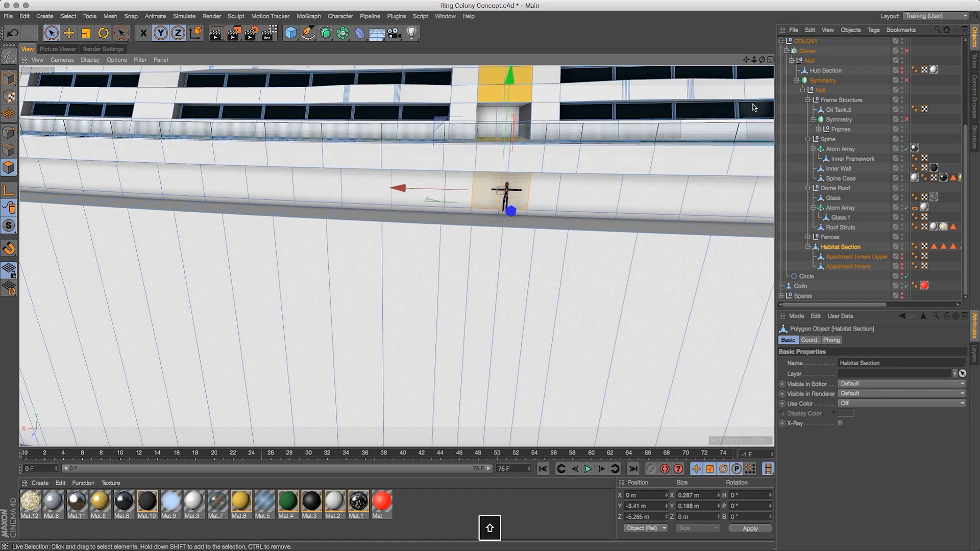
drag(762, 60, 707, 47)
key(d)
drag(419, 265, 363, 296)
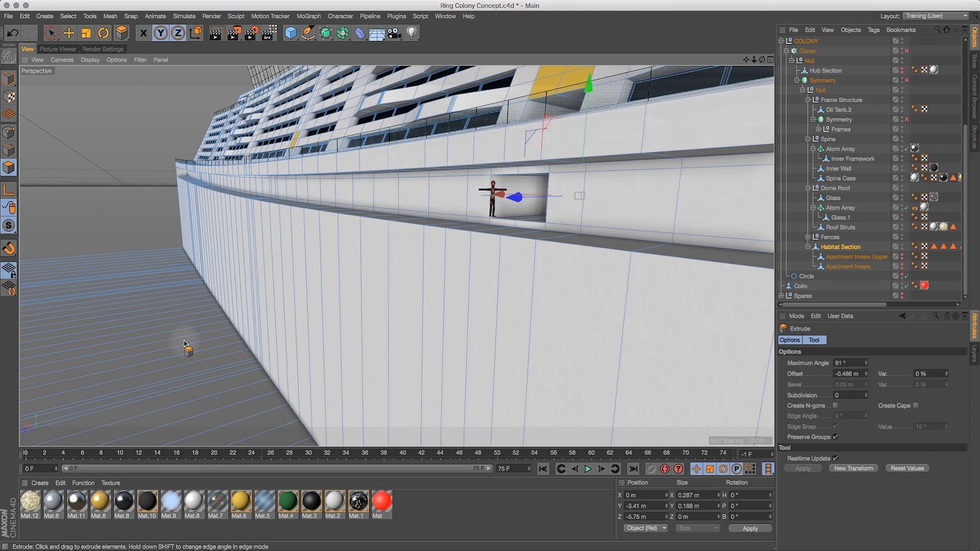
drag(178, 341, 339, 332)
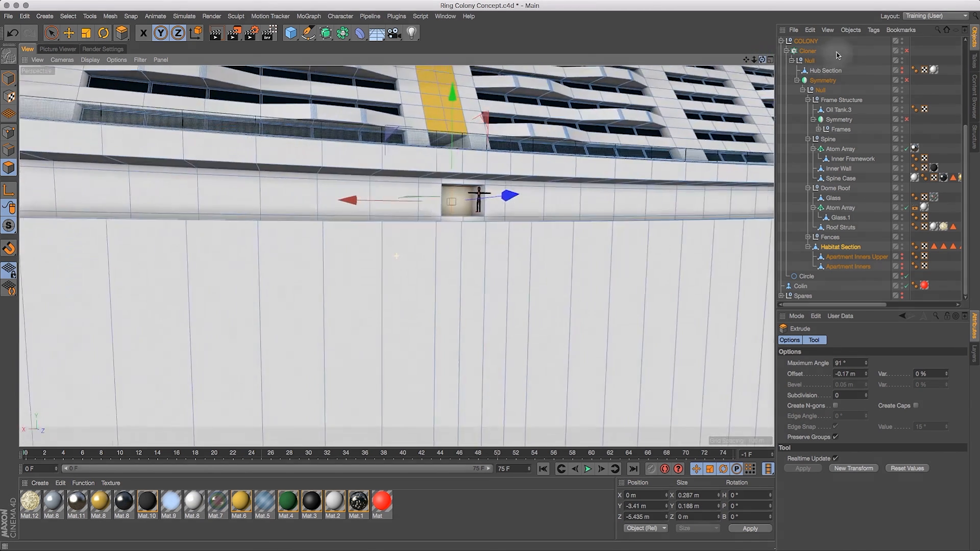
mouse_move(836, 55)
mouse_down()
mouse_move(765, 72)
mouse_move(750, 48)
mouse_move(761, 85)
mouse_move(764, 54)
mouse_move(882, 56)
mouse_move(724, 60)
mouse_move(740, 69)
mouse_move(763, 60)
mouse_move(755, 73)
mouse_up()
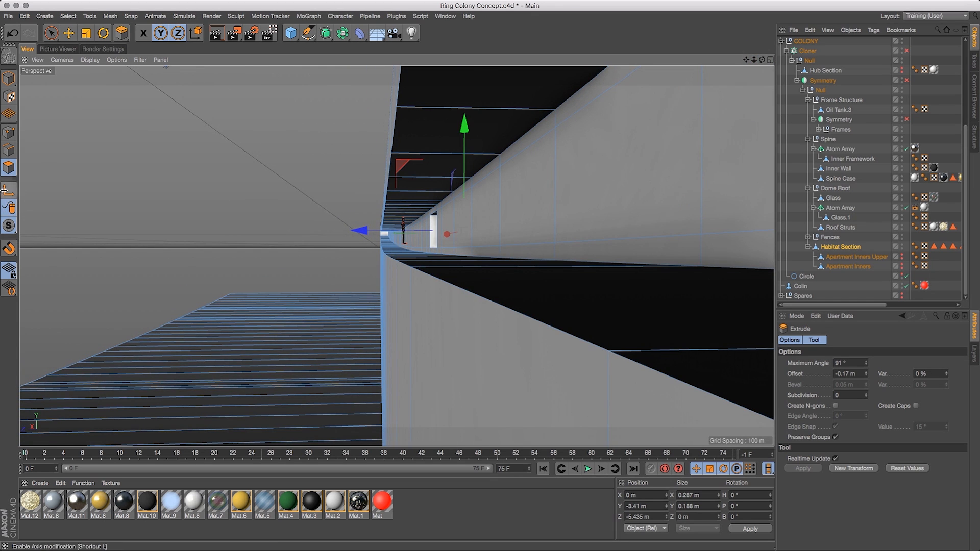
drag(124, 35, 128, 51)
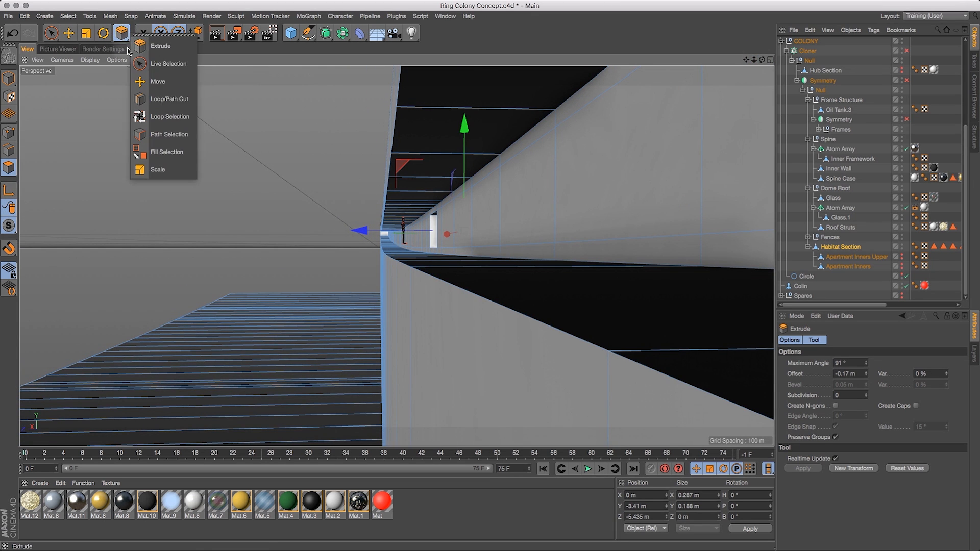
click(166, 101)
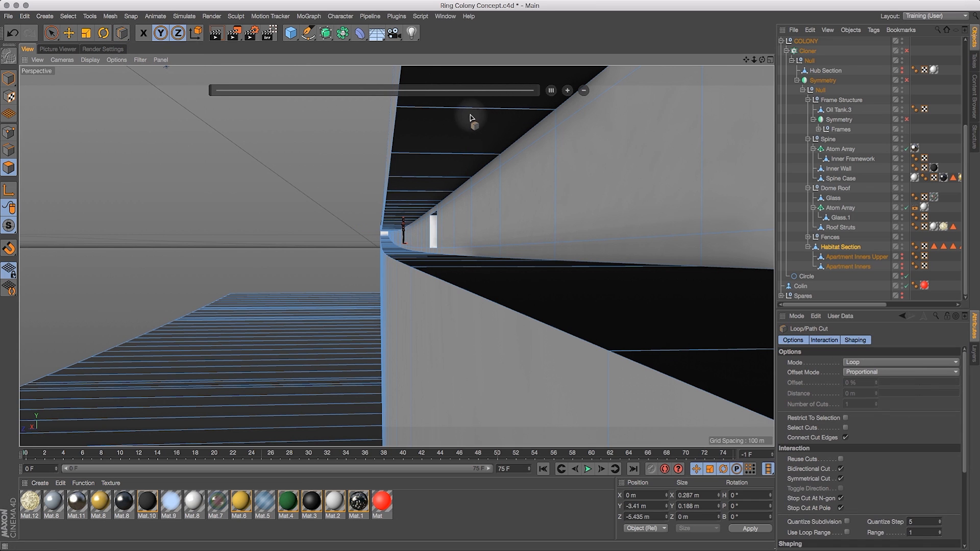
drag(756, 59, 755, 59)
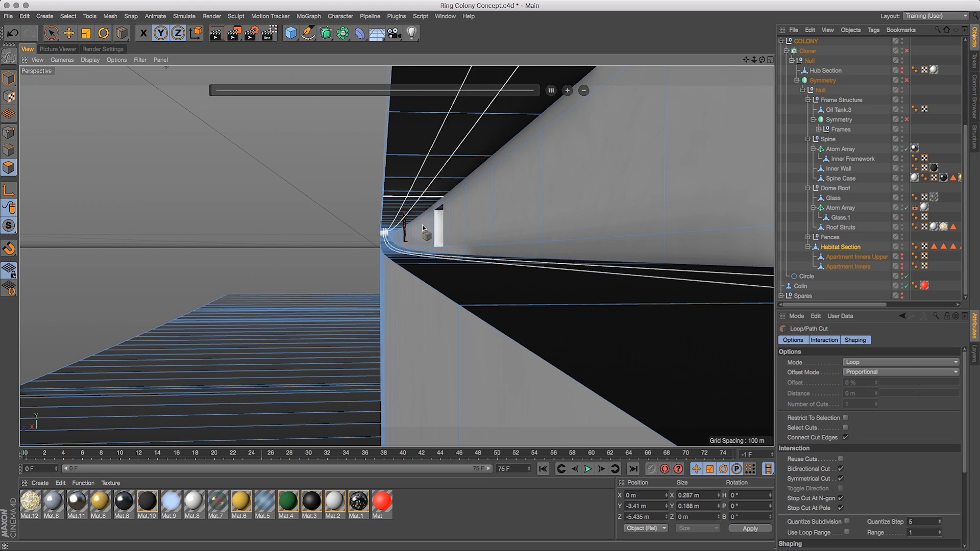
drag(761, 60, 175, 110)
Delete the polygons that close off the recessed walkway at both ends of the Habitat Section, selecting them with Live Selection
drag(54, 36, 76, 49)
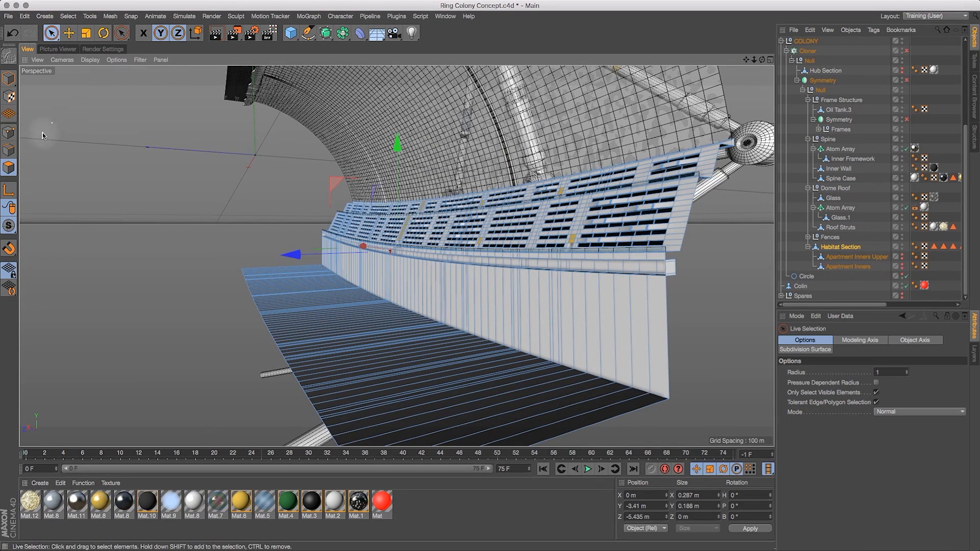
click(670, 277)
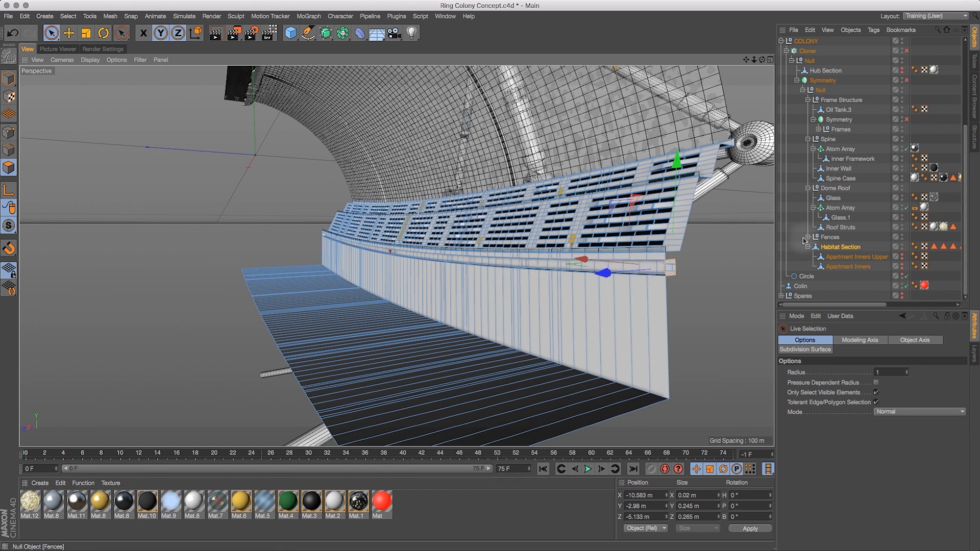
key(BackSpace)
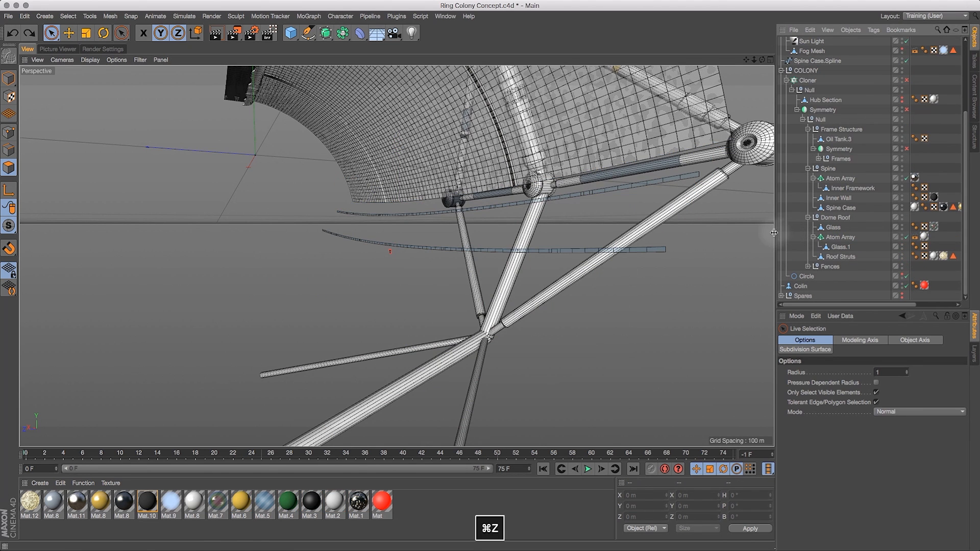
key(super+z)
key(BackSpace)
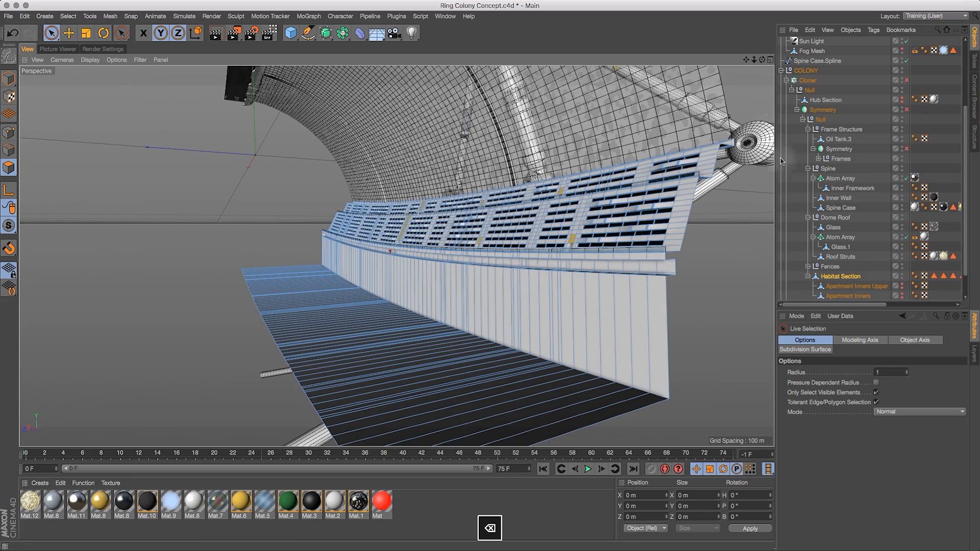
drag(761, 60, 174, 312)
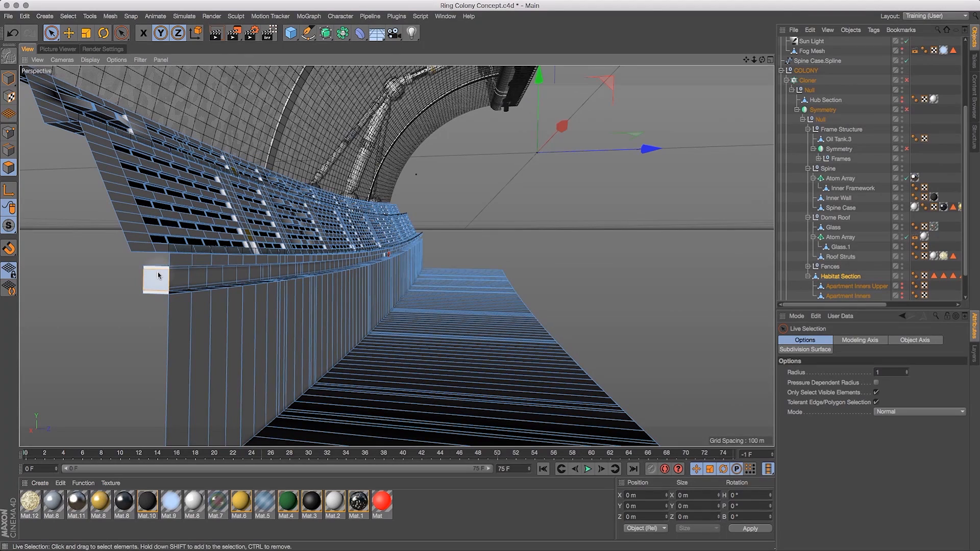
click(154, 289)
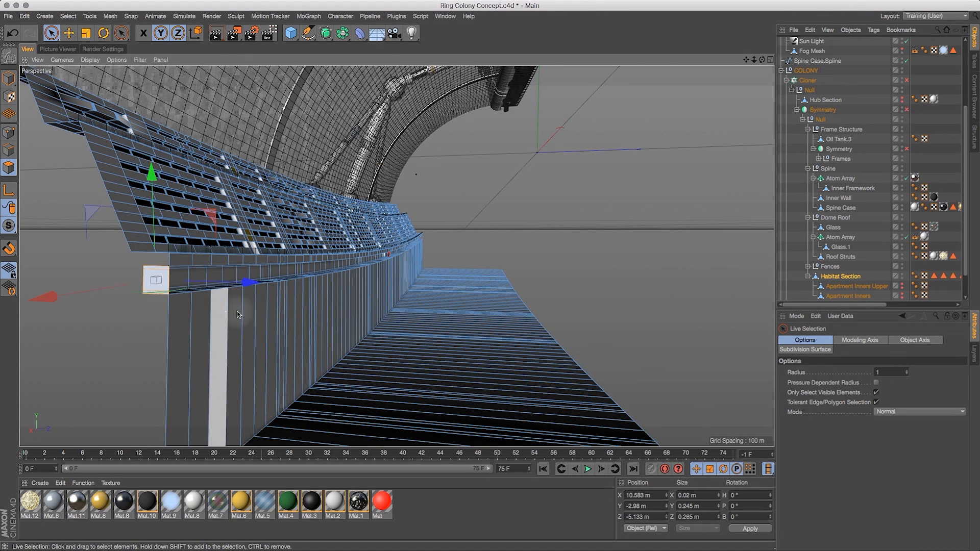
key(BackSpace)
Cut two pairs of symmetrical edge loops along the recess ceiling with Loop/Path Cut, at about 84.888% and 38.24% offset
drag(763, 57, 842, 55)
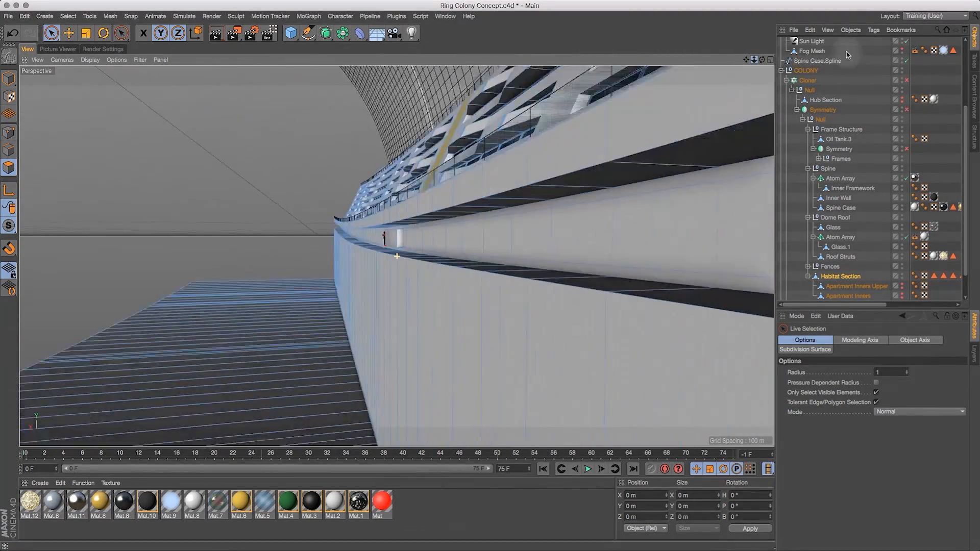
drag(121, 31, 163, 68)
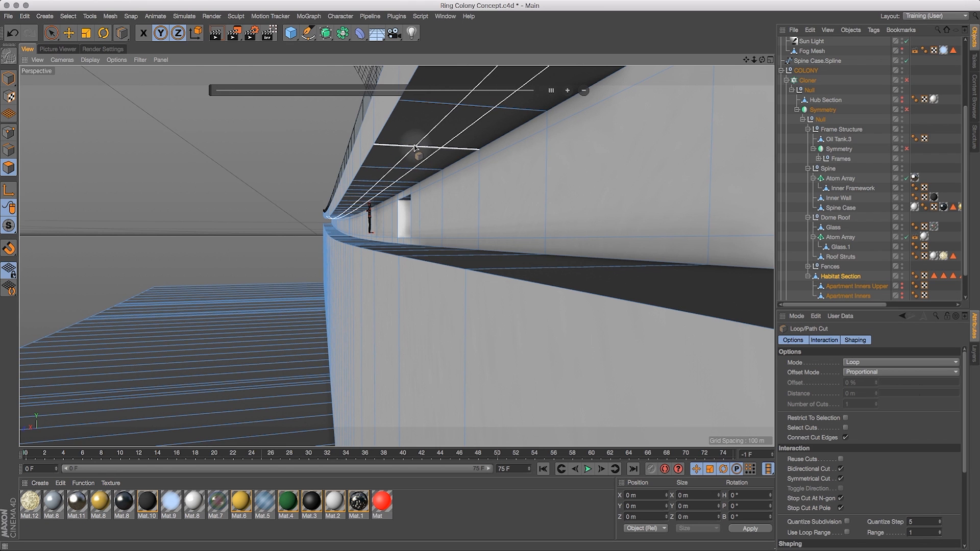
mouse_move(761, 62)
mouse_down()
mouse_move(751, 64)
mouse_move(758, 73)
mouse_up()
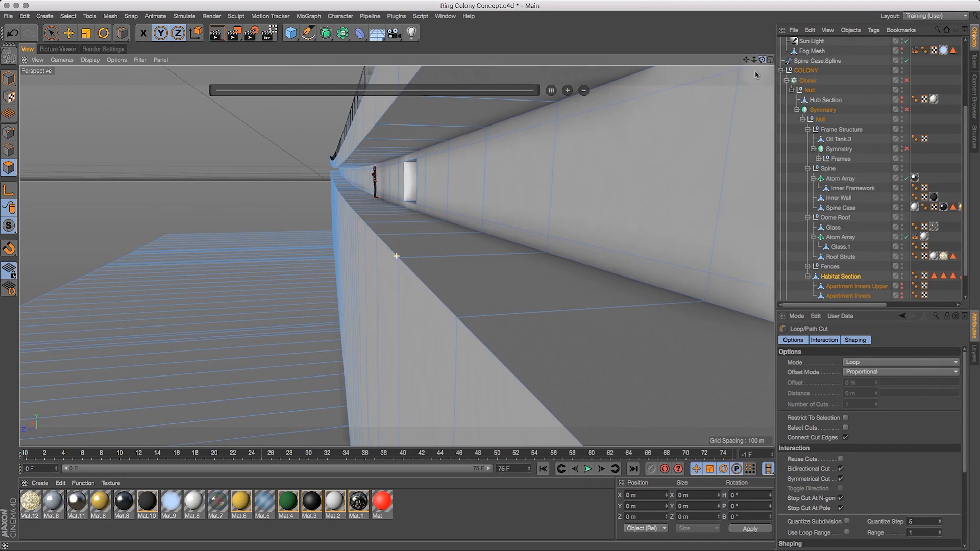
click(393, 124)
drag(762, 60, 759, 64)
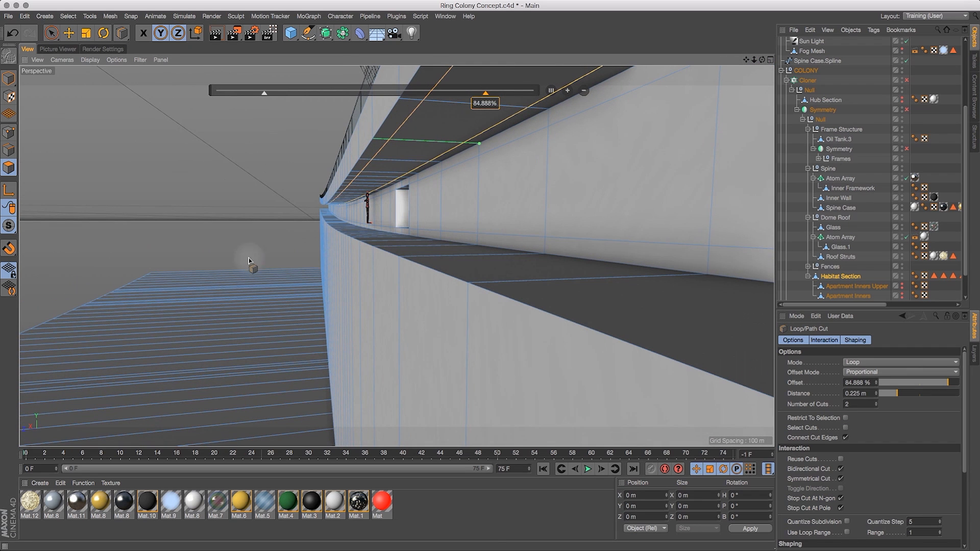
key(v)
mouse_move(255, 240)
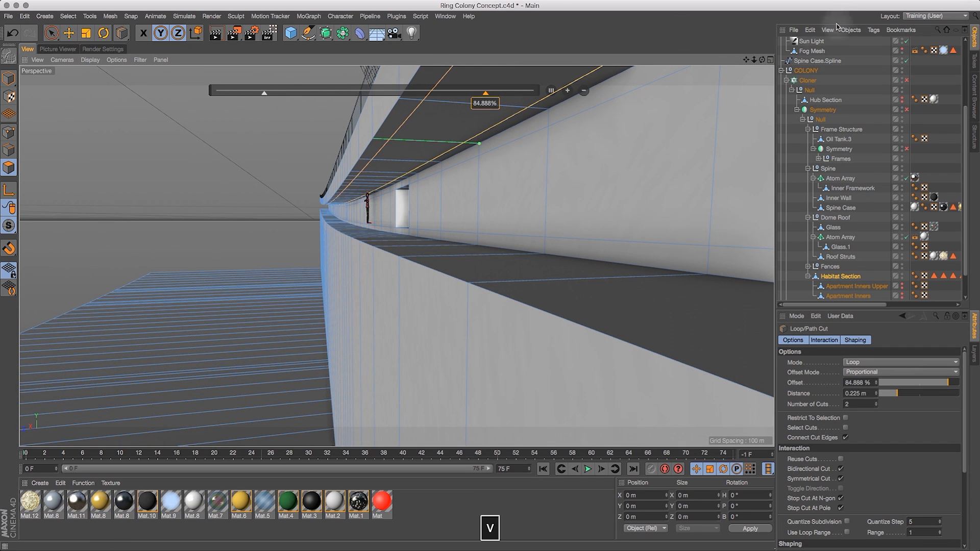
click(466, 106)
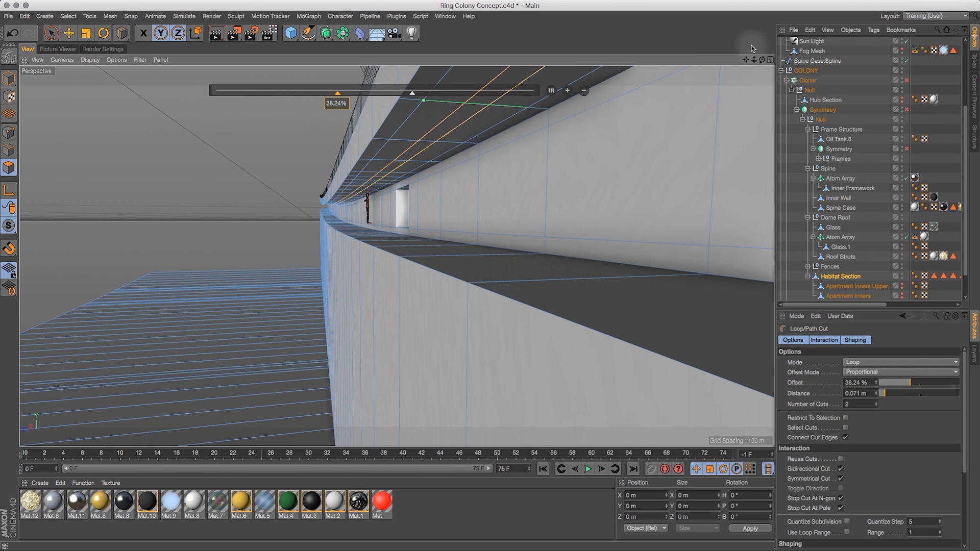
drag(761, 60, 757, 67)
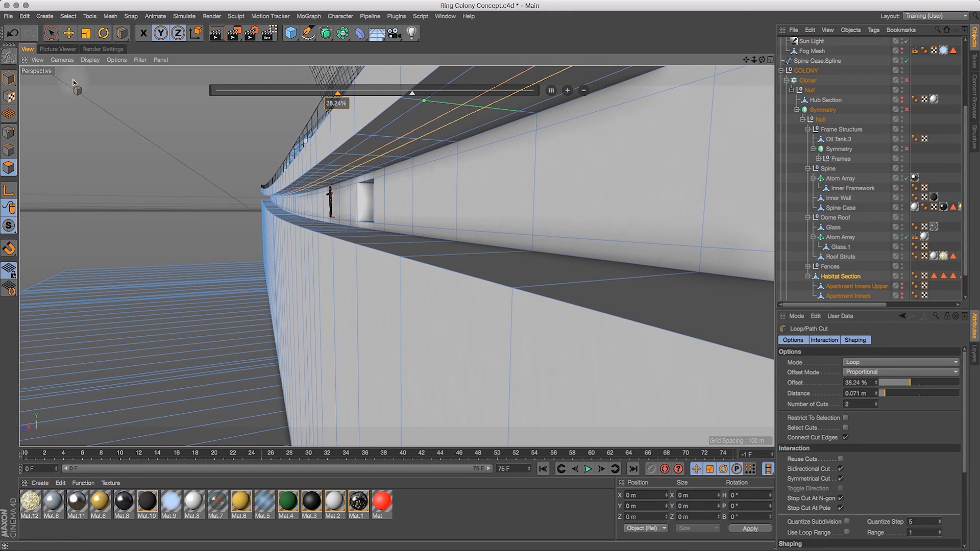
Loop-select the two ceiling strips on either side of the centre strip, extrude them by -0.011 m and apply Mat.10 to them
drag(50, 30, 71, 48)
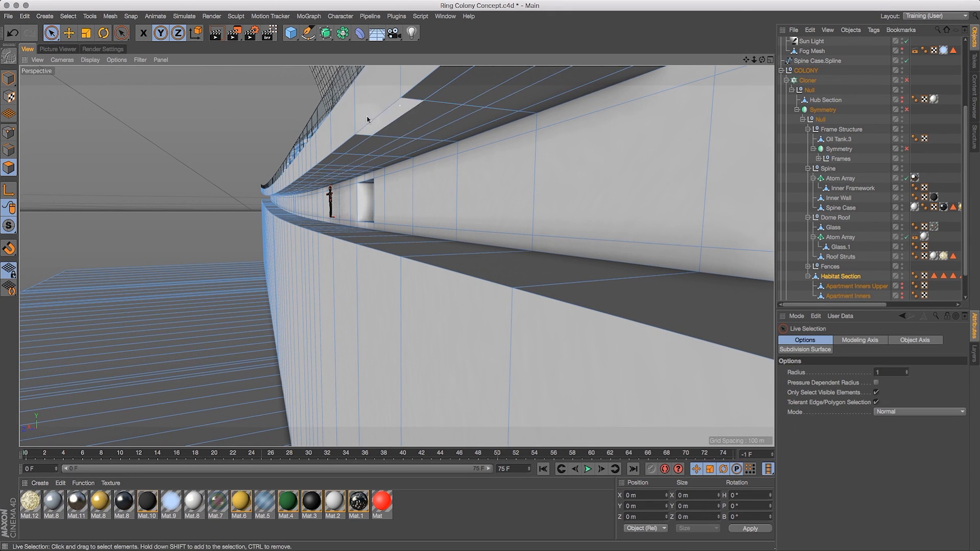
key(v)
click(468, 139)
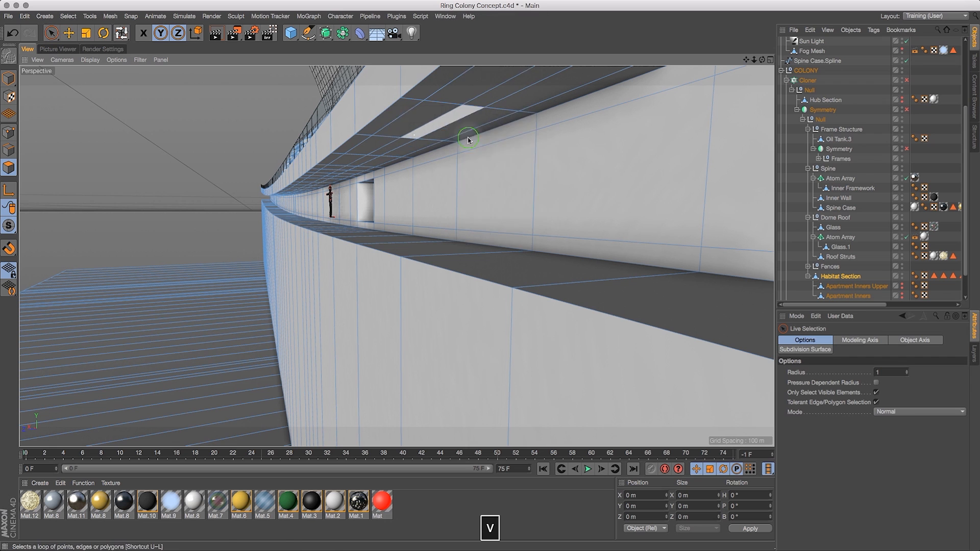
click(462, 112)
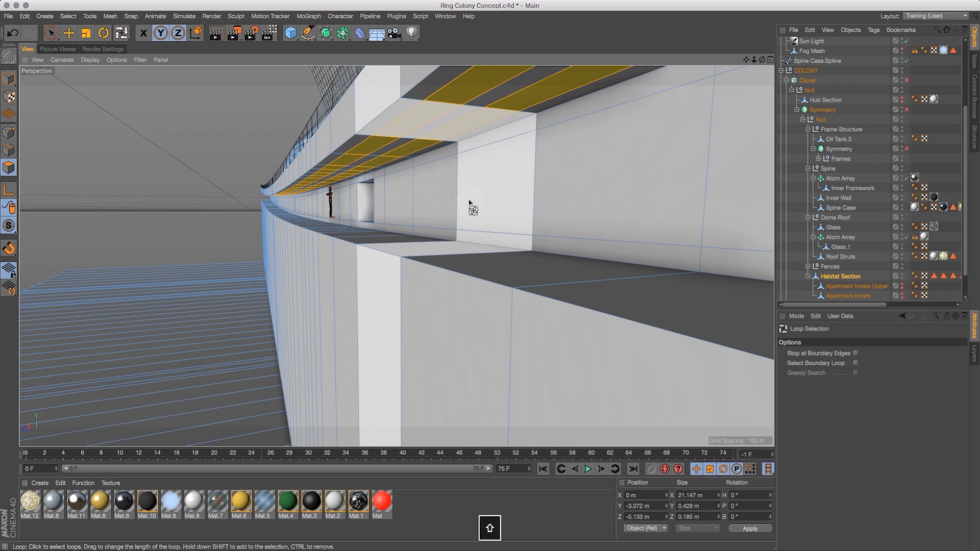
key(d)
drag(204, 159, 147, 219)
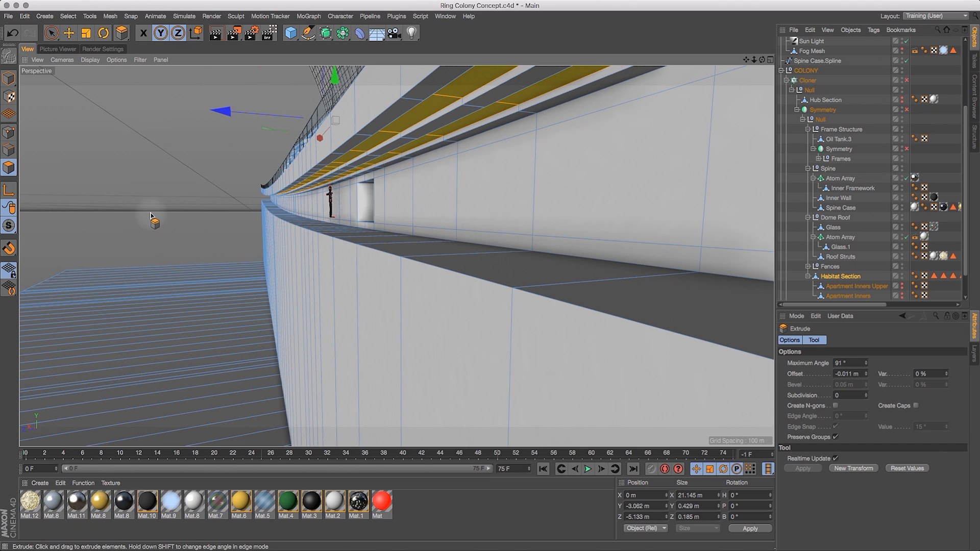
drag(147, 500, 247, 408)
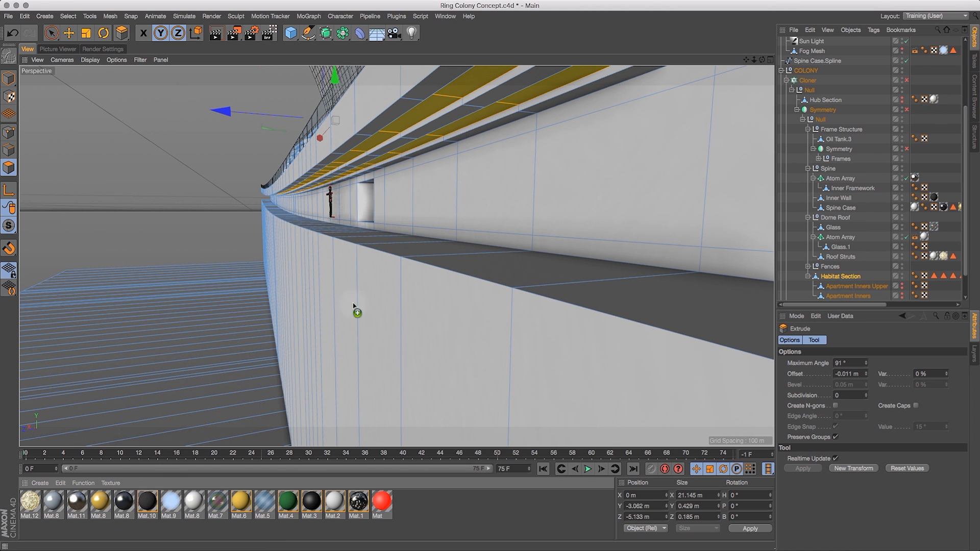
drag(473, 86, 475, 88)
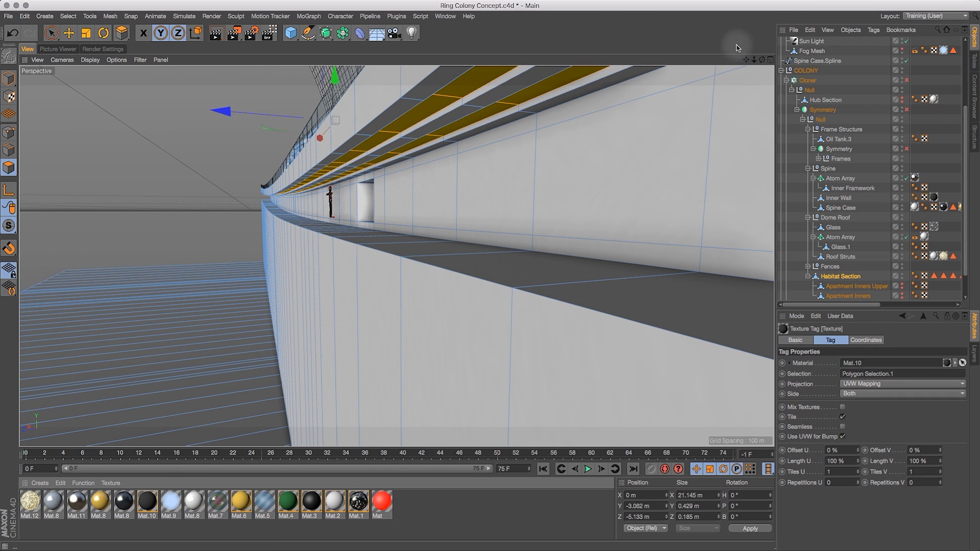
Loop-select the ceiling's centre strip and cut two symmetrical edge loops along it with Loop/Path Cut, at about 74.118% offset
drag(758, 61, 789, 60)
mouse_move(797, 63)
mouse_down()
mouse_move(732, 62)
mouse_move(761, 62)
mouse_move(743, 66)
mouse_up()
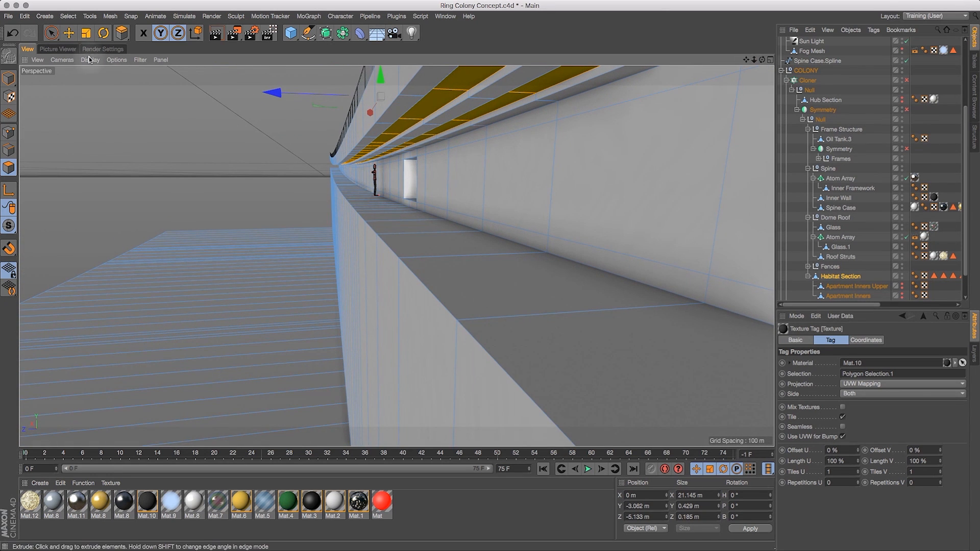
drag(51, 33, 74, 49)
click(74, 47)
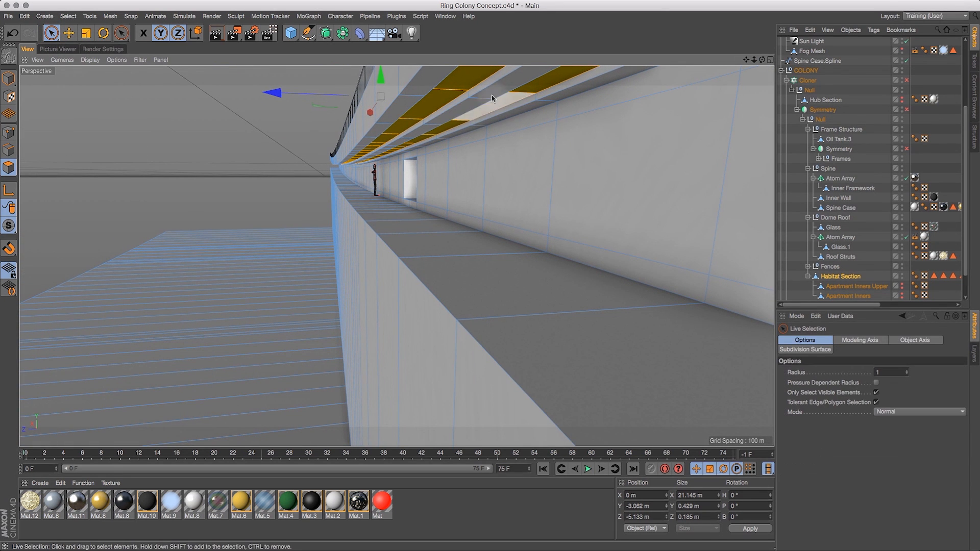
mouse_move(510, 96)
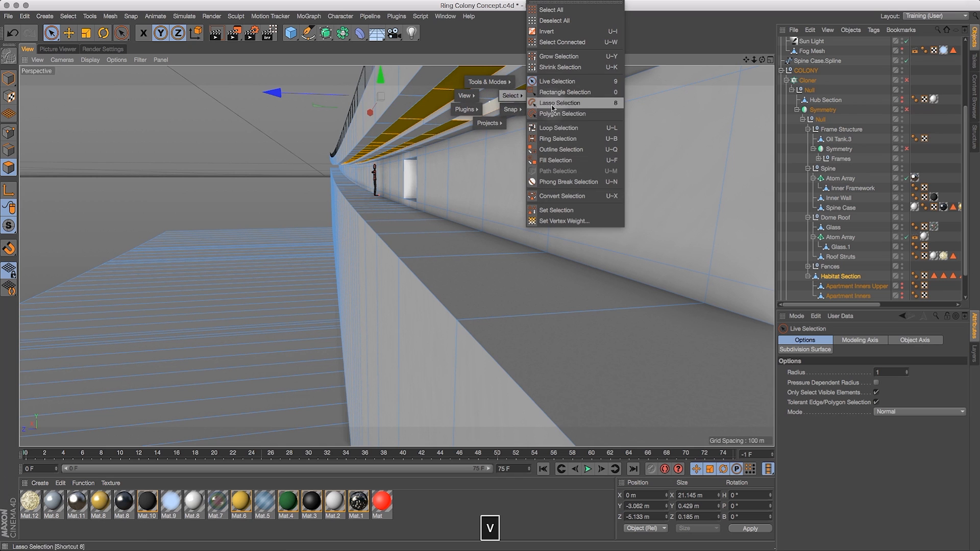
click(556, 125)
click(485, 99)
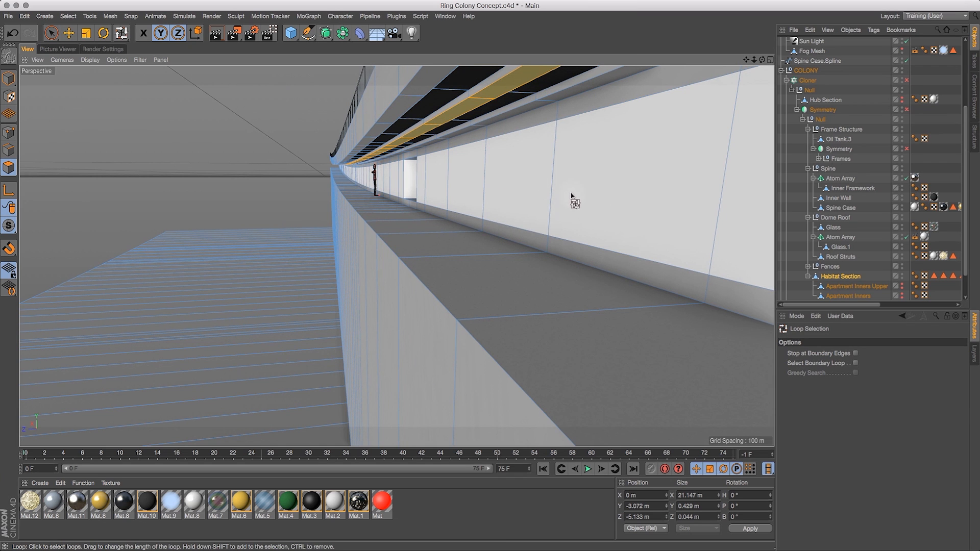
click(122, 34)
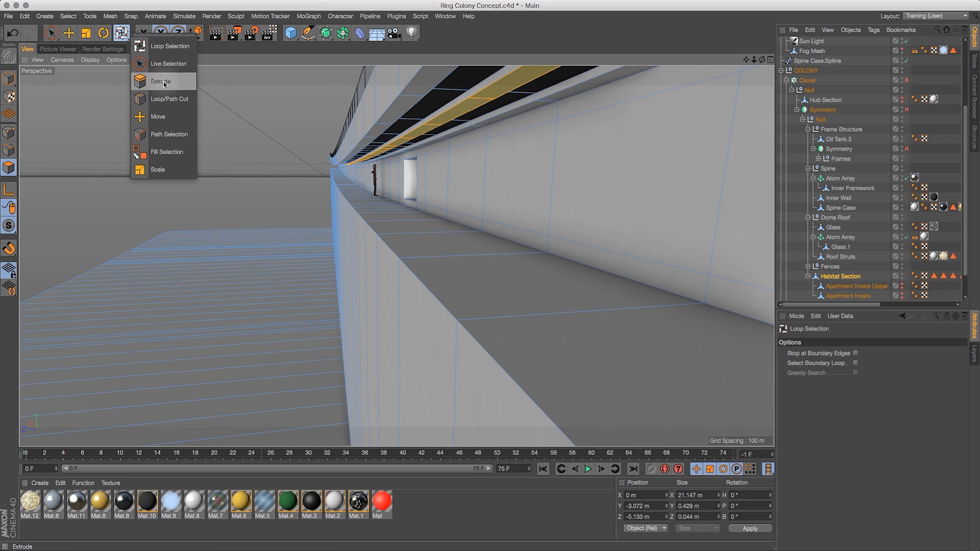
click(165, 99)
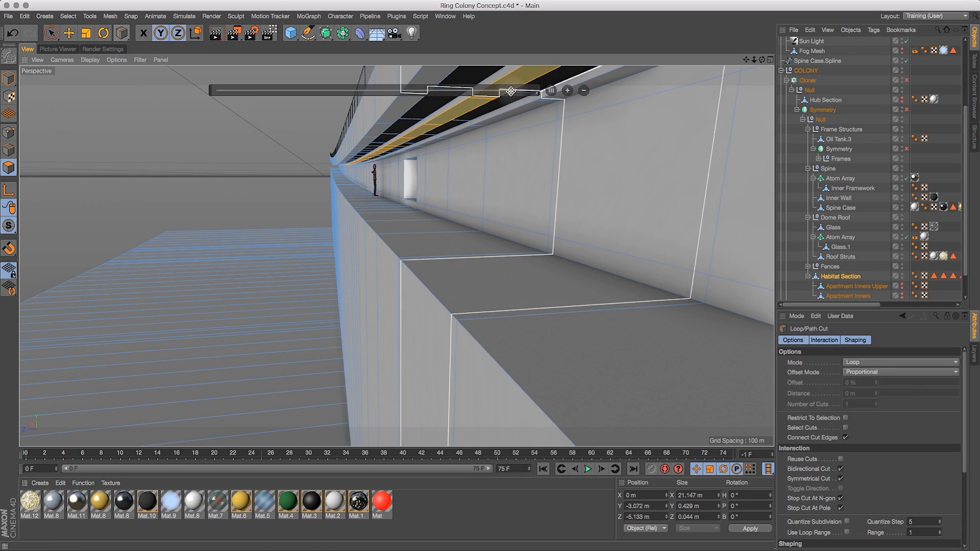
click(476, 100)
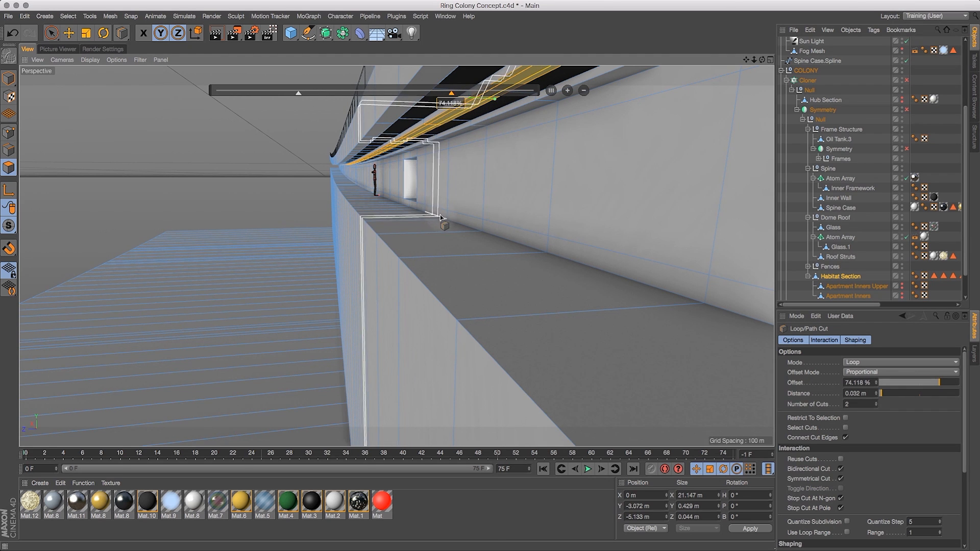
Loop-select the narrow middle band of the ceiling's centre strip and extrude it by 0.016 m
key(v)
mouse_move(466, 199)
click(507, 218)
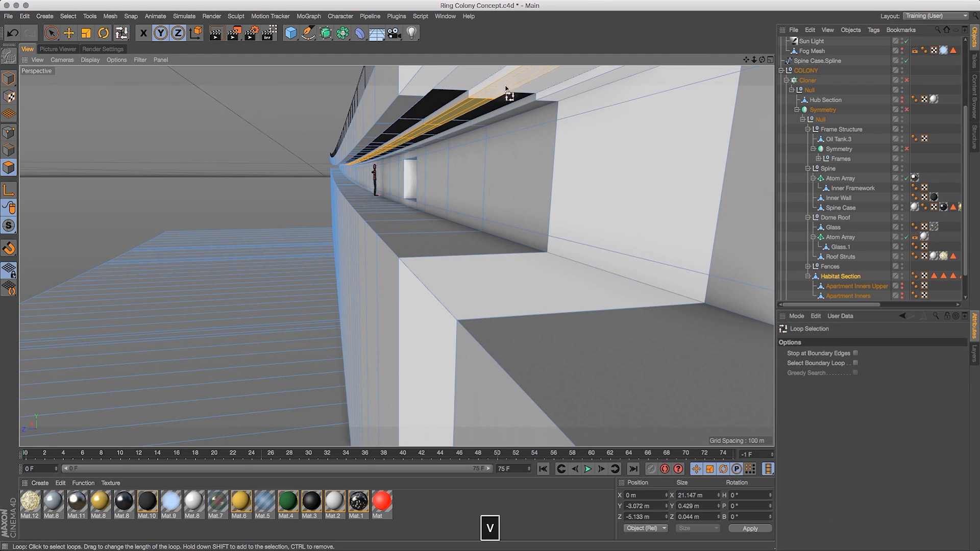
click(493, 97)
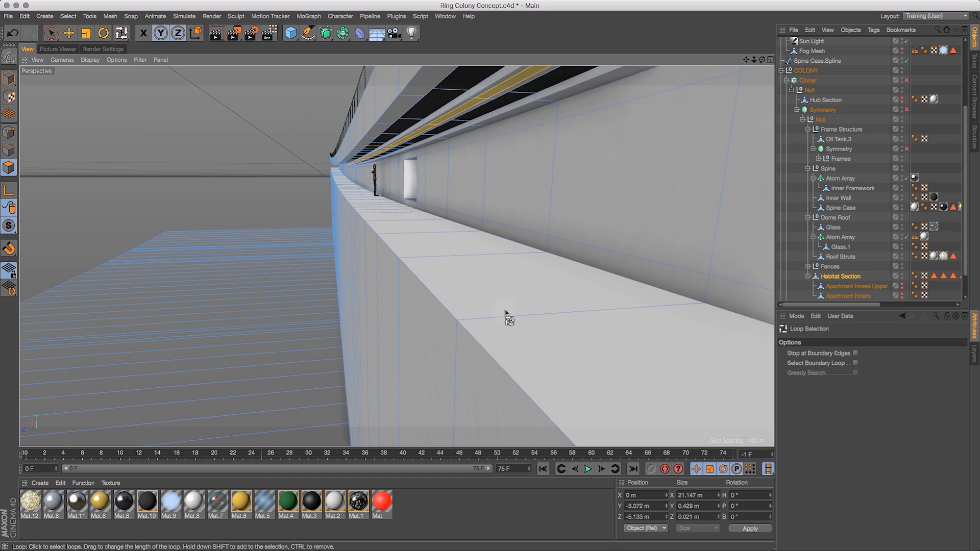
key(d)
drag(265, 191, 314, 162)
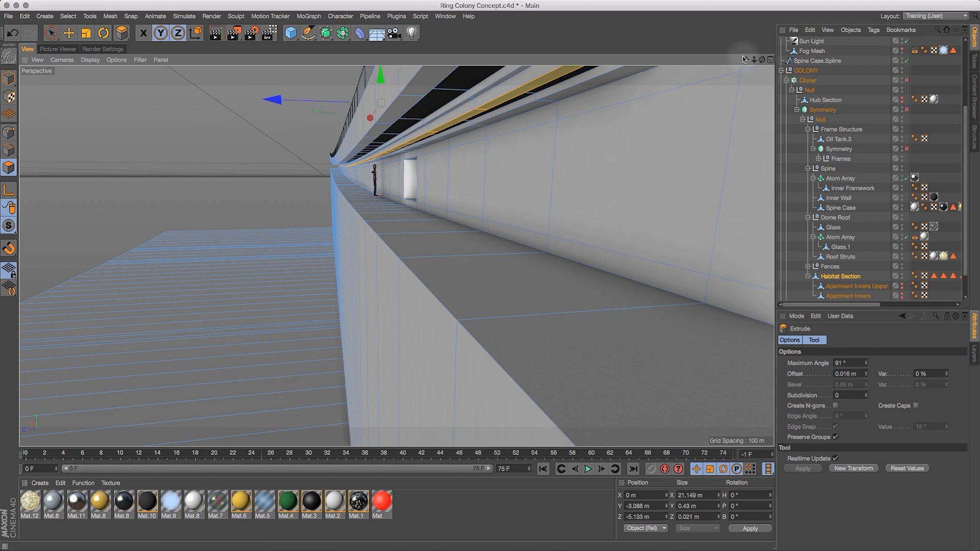
Cut two symmetrical edge loops along the walkway floor, close to its edges, with Loop/Path Cut
drag(763, 60, 786, 69)
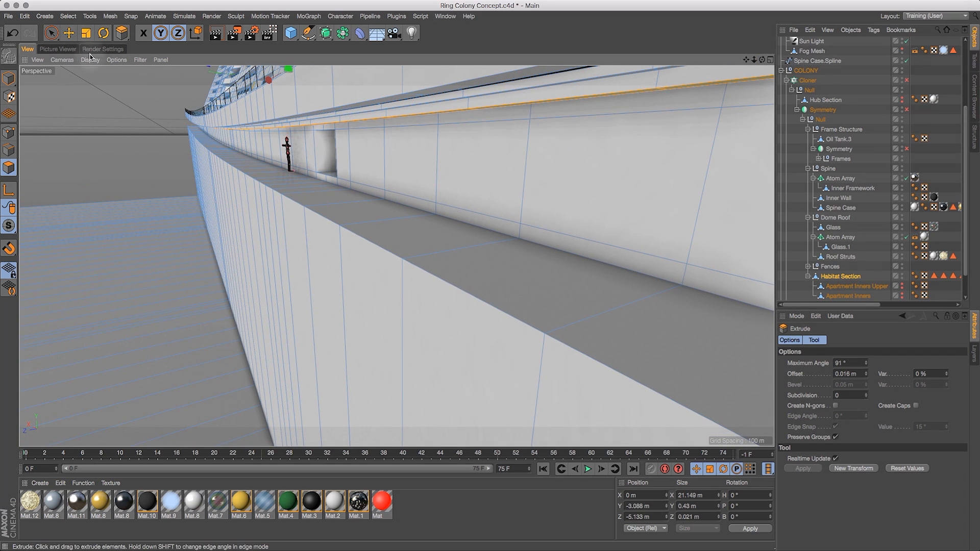
click(123, 35)
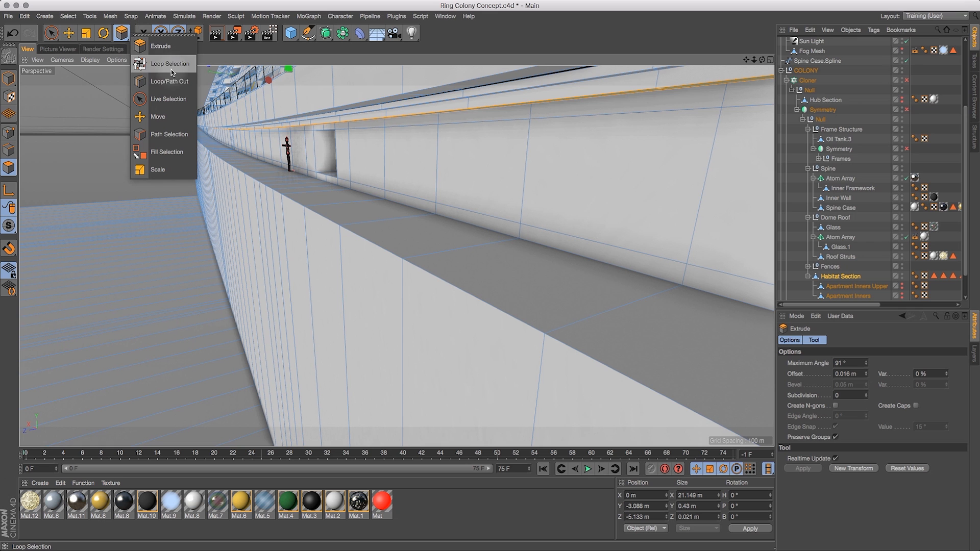
click(172, 88)
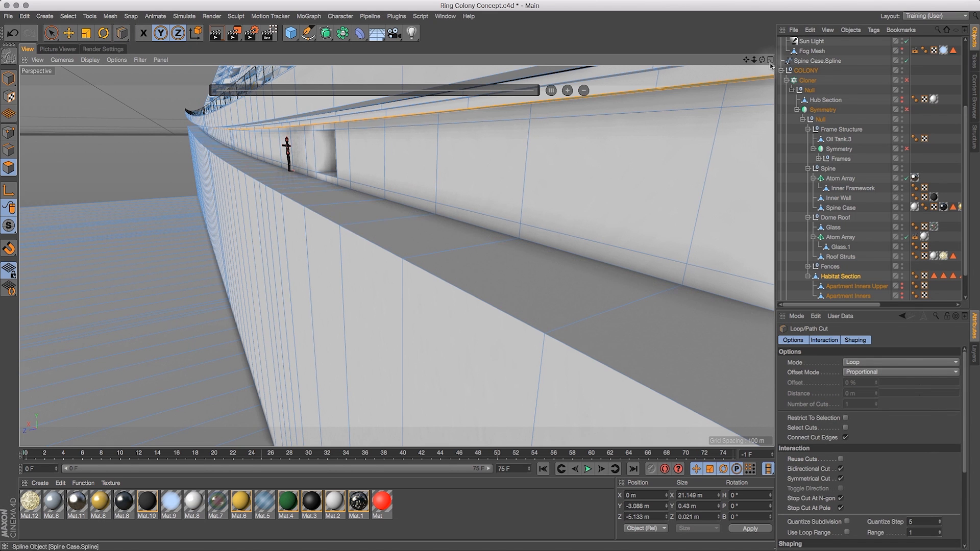
drag(760, 59, 507, 261)
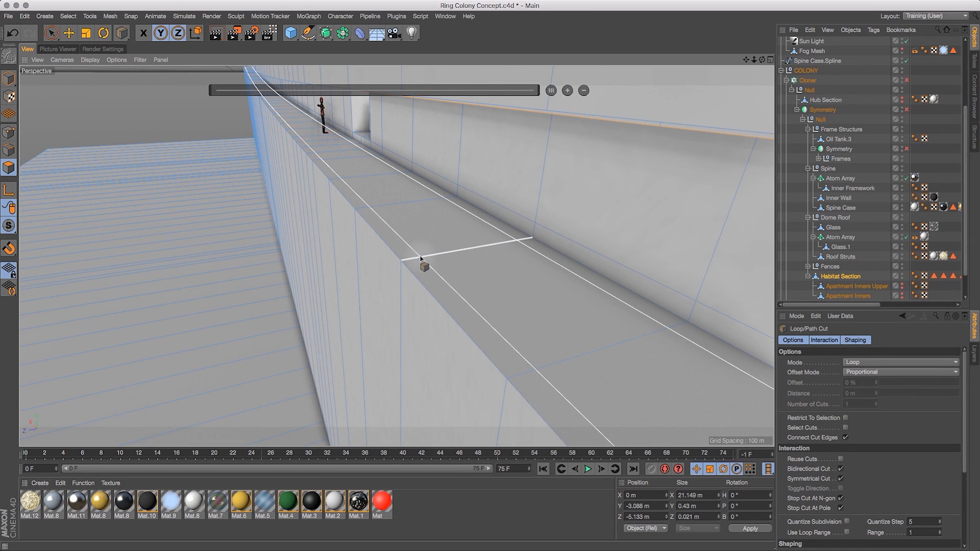
click(448, 273)
Loop-select the wide central strip of the walkway floor and apply the Mat.10 material to it
key(v)
mouse_move(461, 259)
click(514, 270)
click(465, 253)
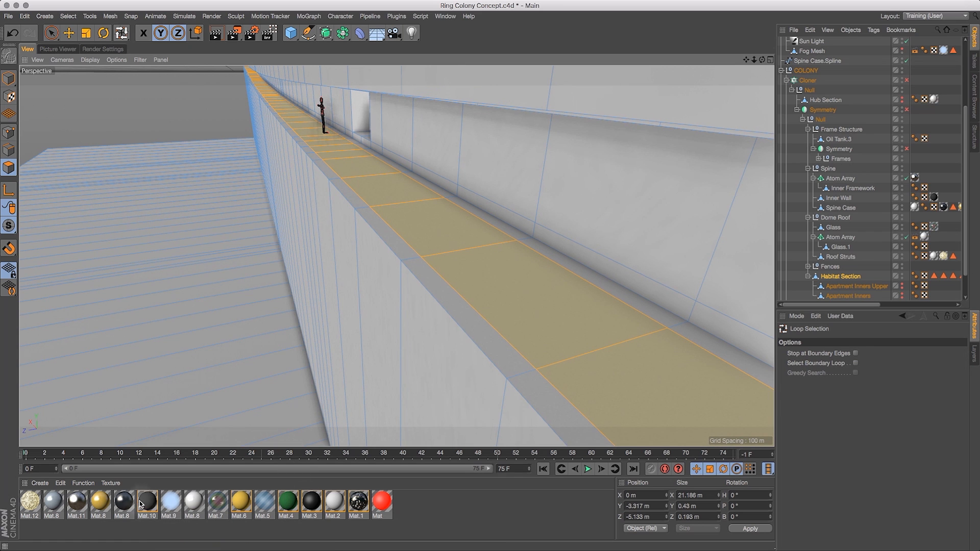
drag(139, 505, 409, 270)
drag(466, 248, 468, 249)
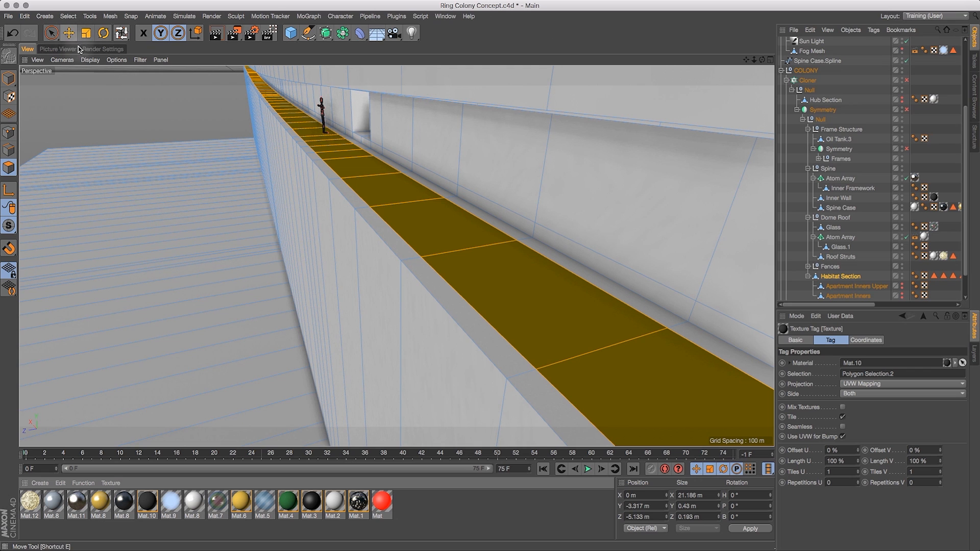
Undo the material assignment on the walkway floor's wide central strip and extrude the strip by -0.011 m
key(super+z)
key(d)
drag(212, 103, 196, 107)
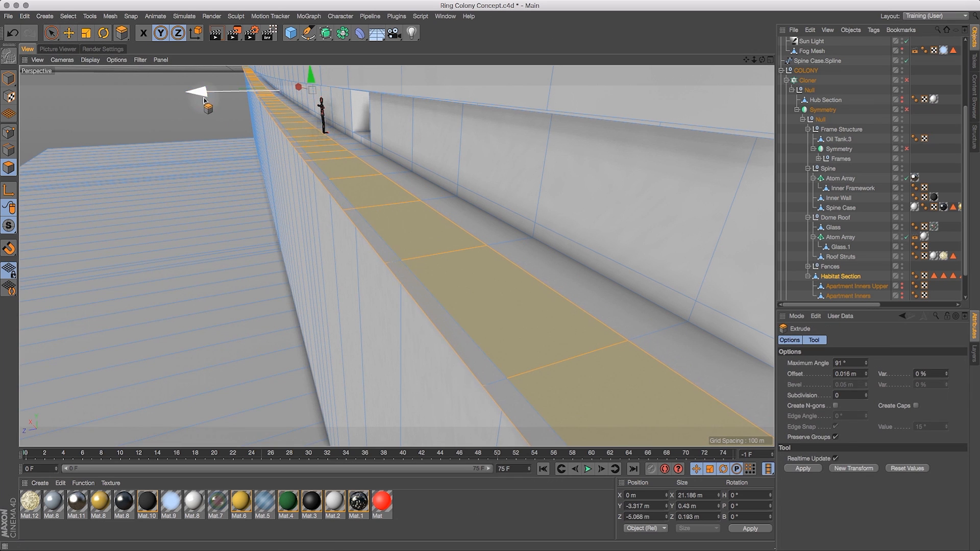
key(super+z)
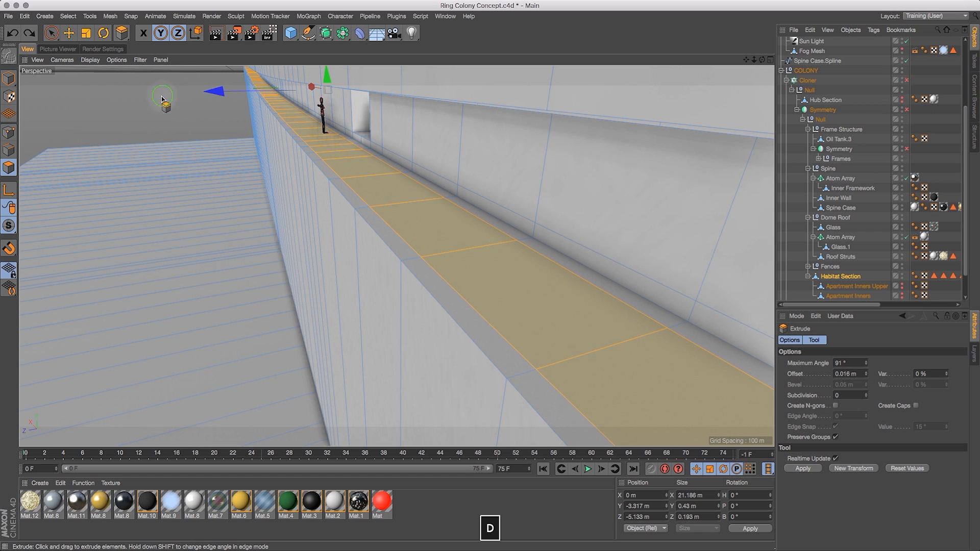
drag(153, 115, 114, 277)
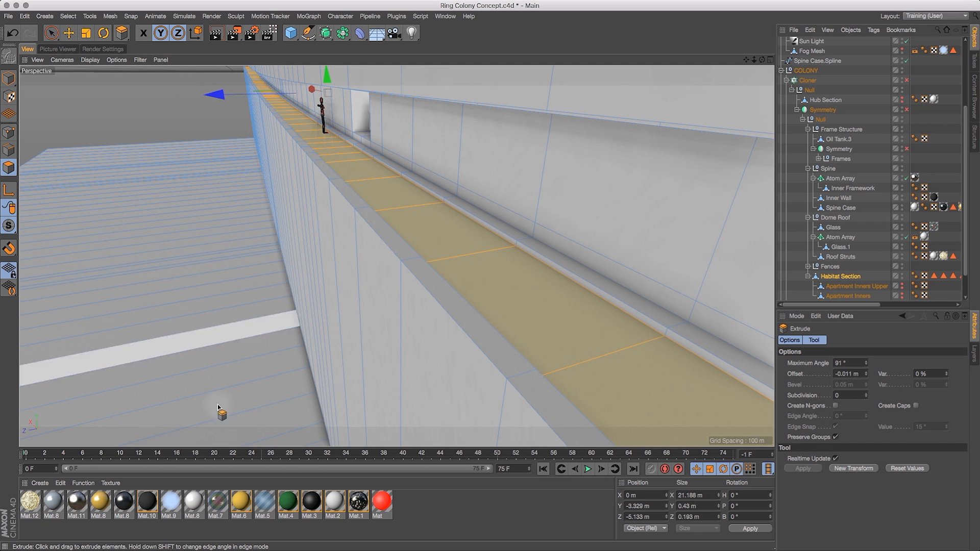
Apply the Mat.10 material to the selected recessed central strip of the walkway floor
drag(150, 503, 481, 257)
drag(760, 61, 693, 41)
mouse_move(756, 60)
mouse_down()
mouse_move(658, 94)
mouse_move(748, 70)
mouse_move(750, 92)
mouse_move(760, 77)
mouse_up()
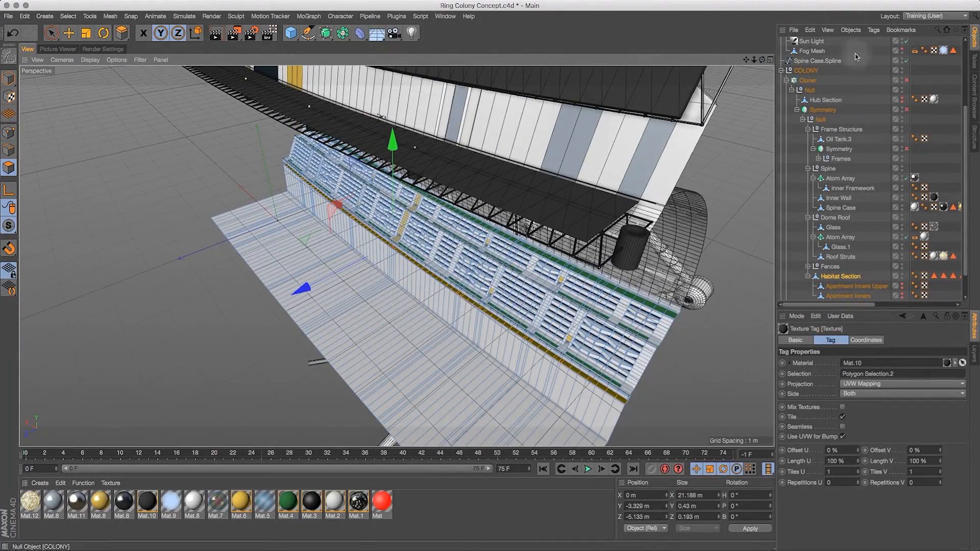
Move the Water Vent Cloner into the Null under COLONY's Cloner, above Hub Section, and save the project
scroll(960, 107, up, 5)
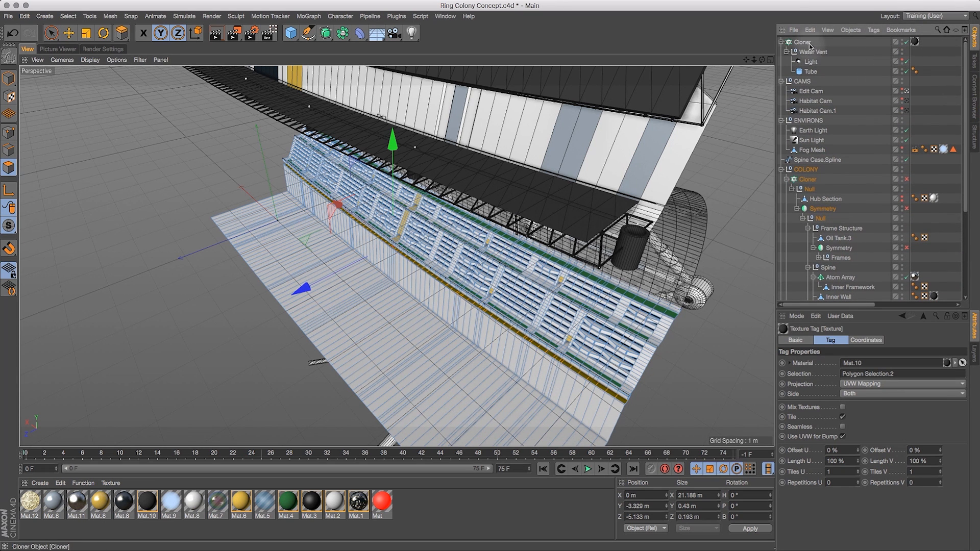
drag(805, 46, 810, 65)
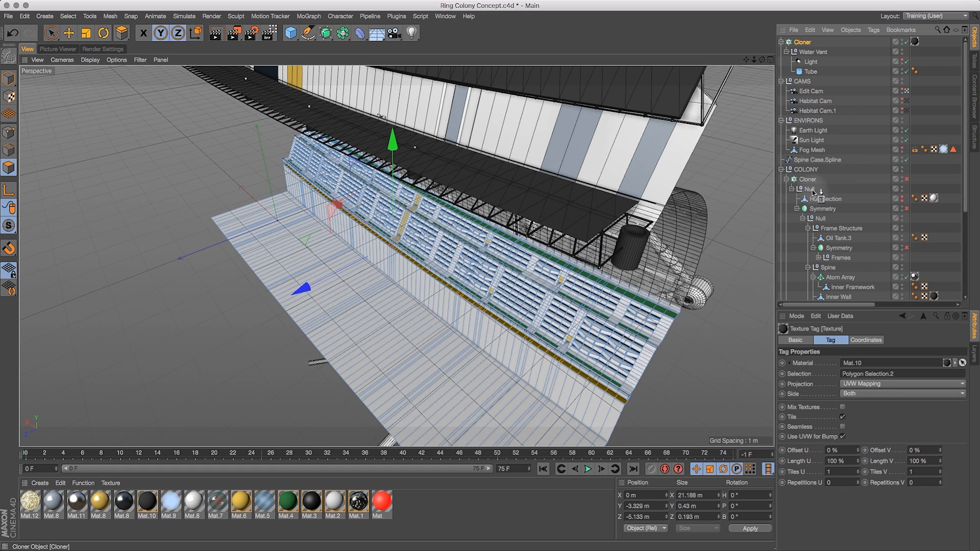
drag(813, 191, 814, 192)
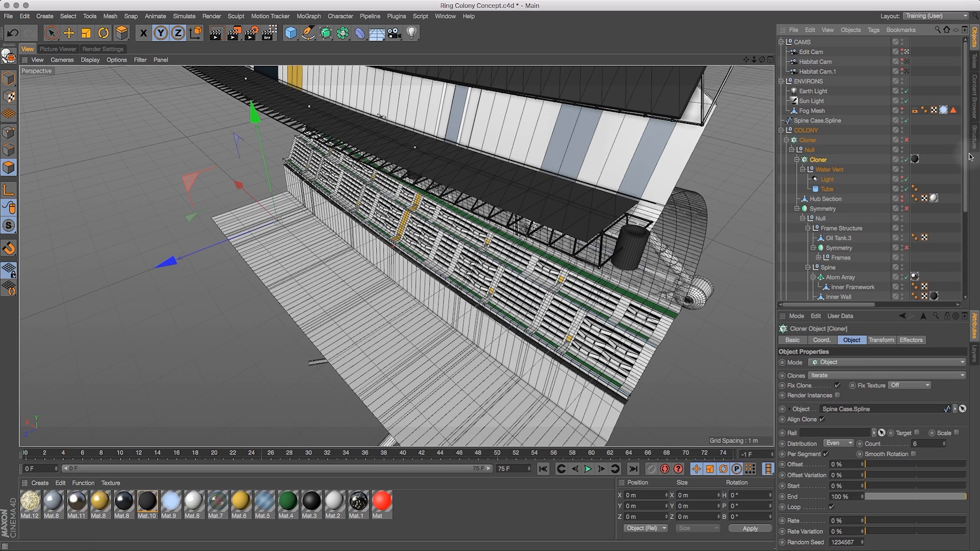
click(810, 141)
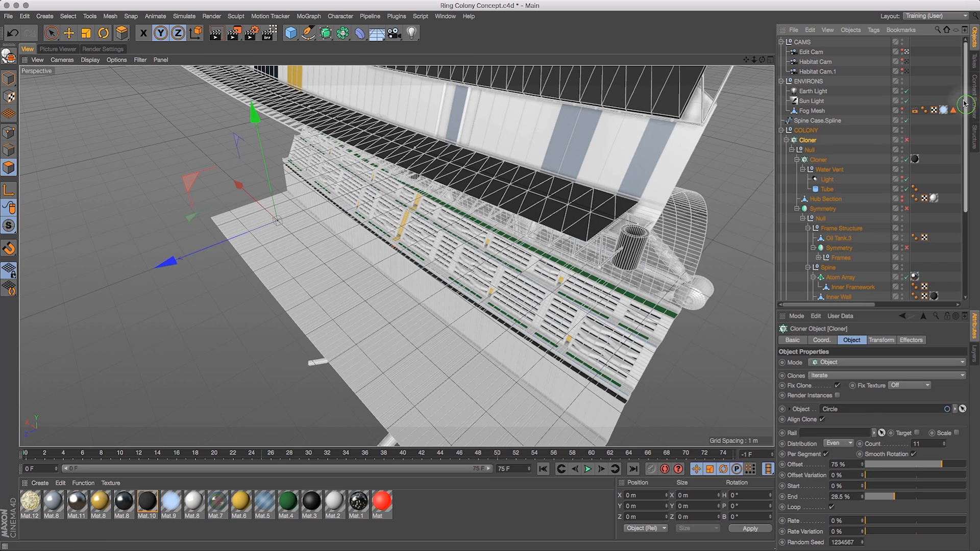
drag(965, 60, 963, 53)
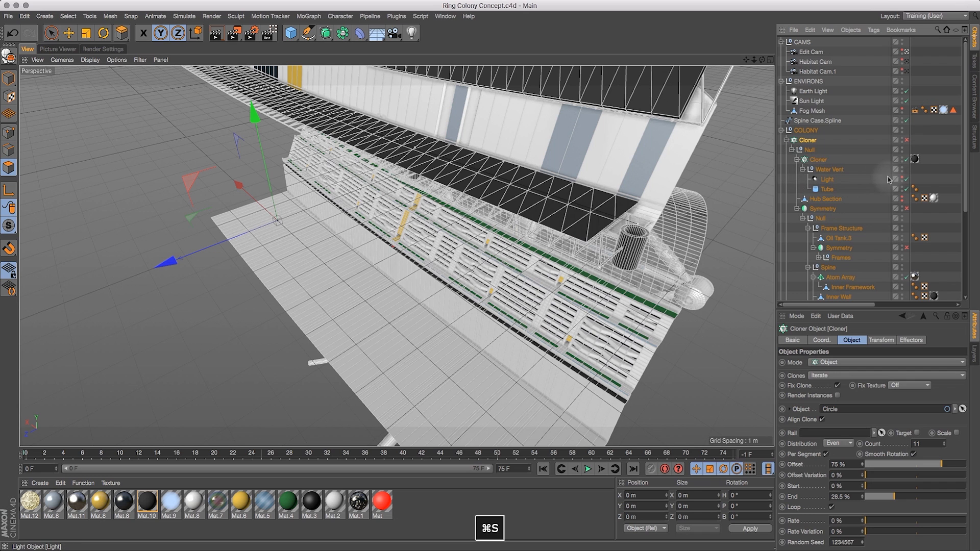
Enable the colony's main Symmetry object and try enabling the Cloner directly under COLONY
click(907, 209)
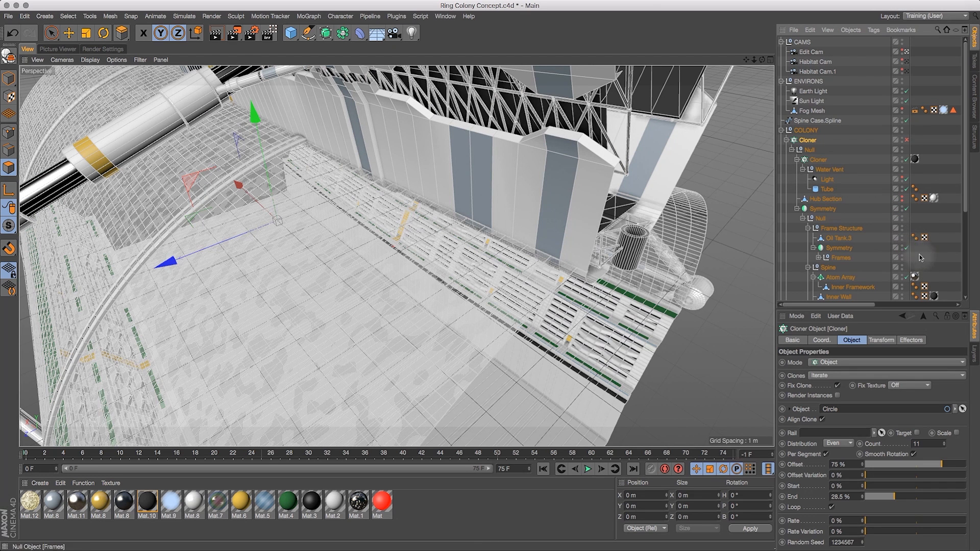
click(907, 140)
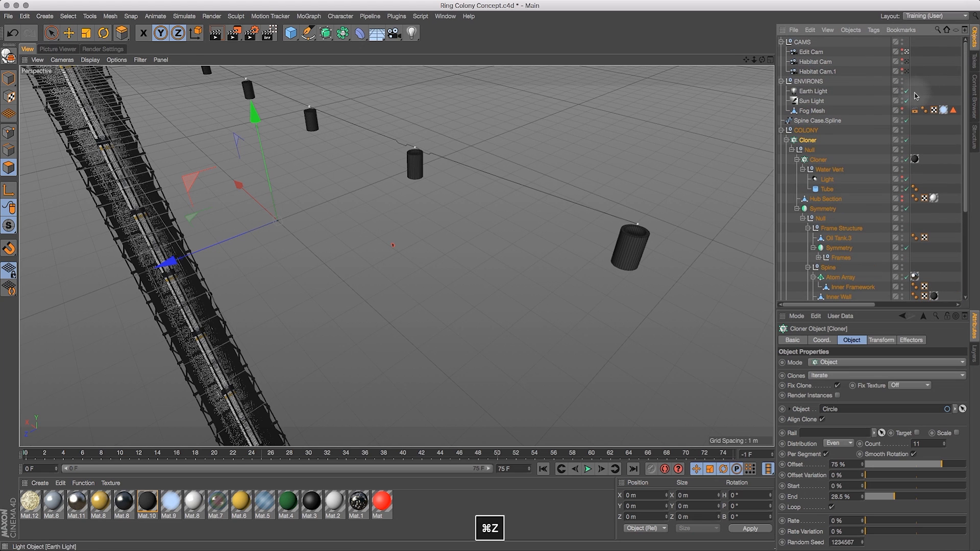
key(super+z)
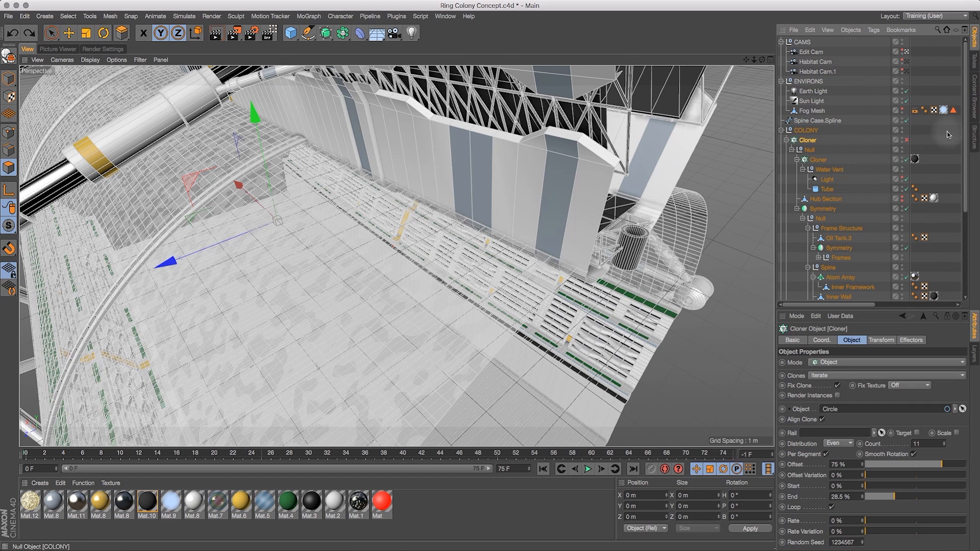
Make Spine Case.Spline a child of the Habitat Section object and collapse that object's hierarchy
drag(963, 131, 973, 215)
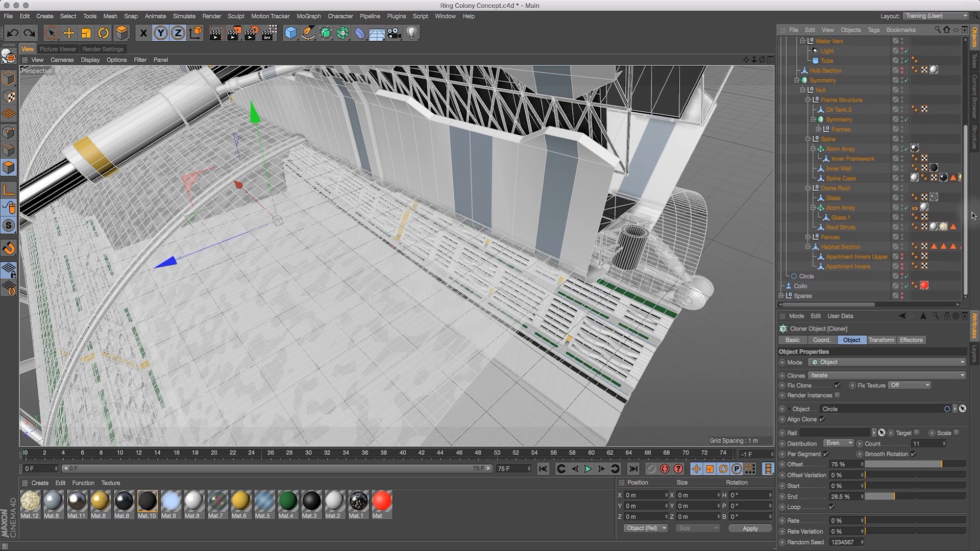
click(974, 137)
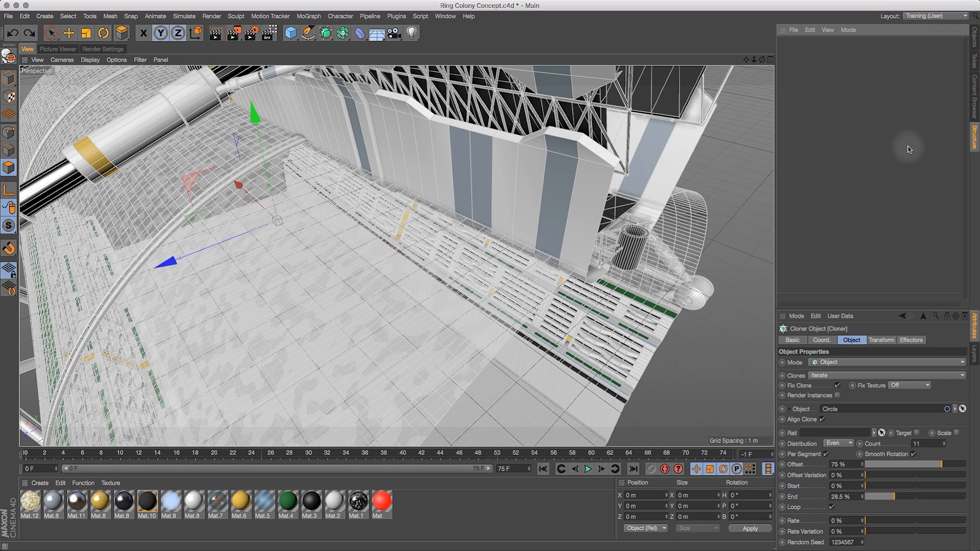
click(973, 39)
drag(819, 121, 825, 131)
drag(856, 239, 862, 285)
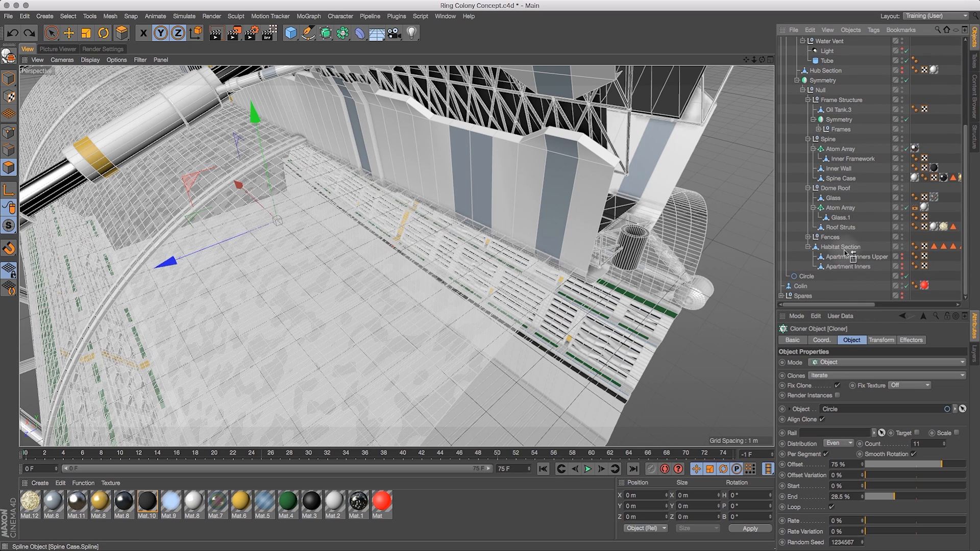
drag(845, 251, 848, 249)
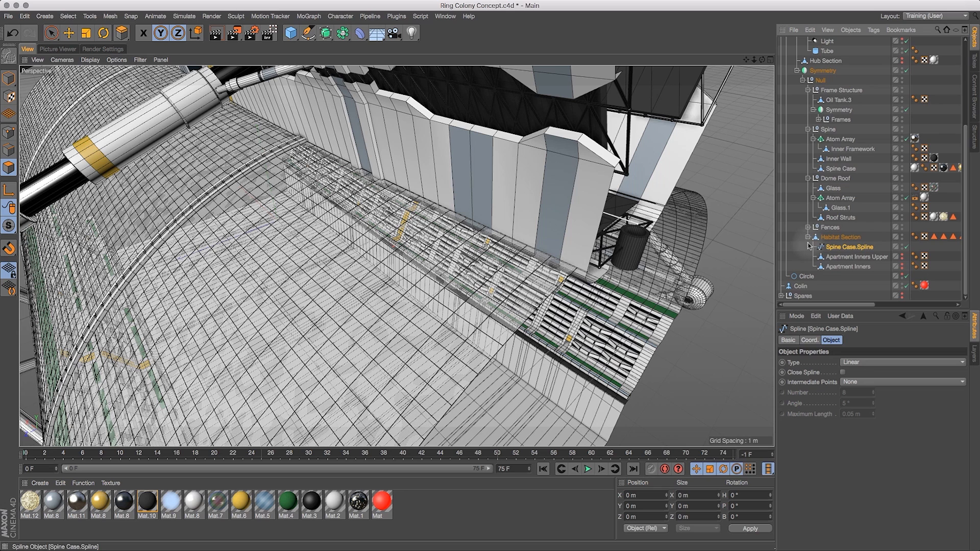
click(808, 237)
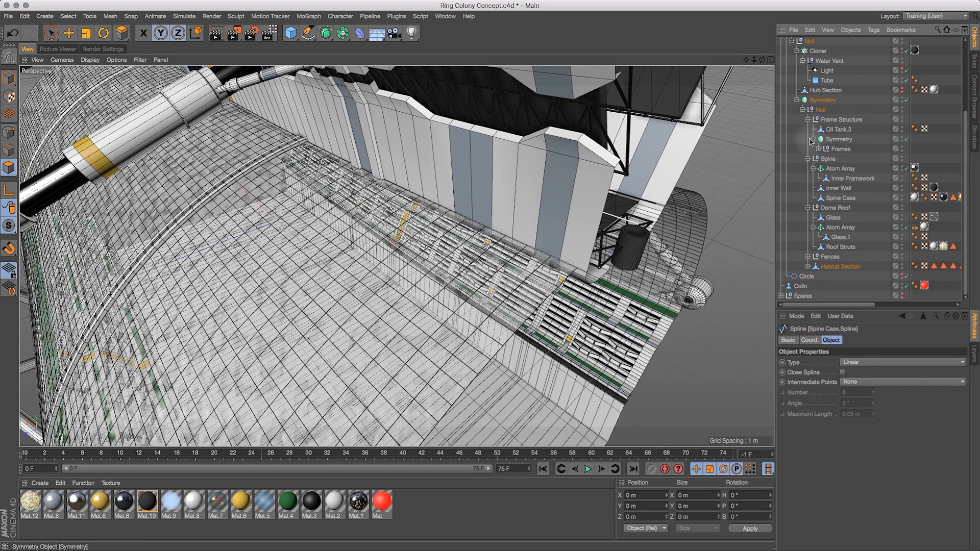
Switch the Water Vent Cloner off and back on to check its clones on the colony
drag(829, 264, 526, 156)
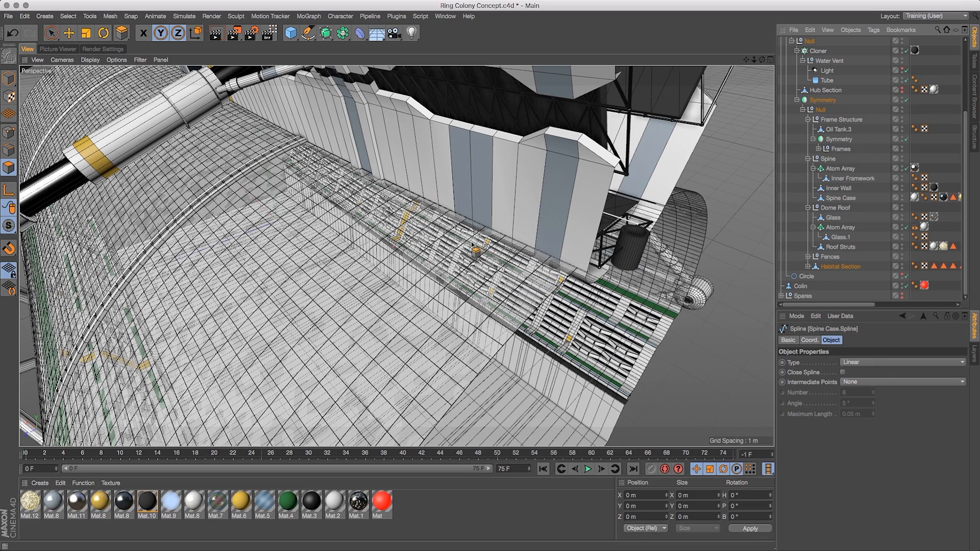
drag(651, 221, 775, 48)
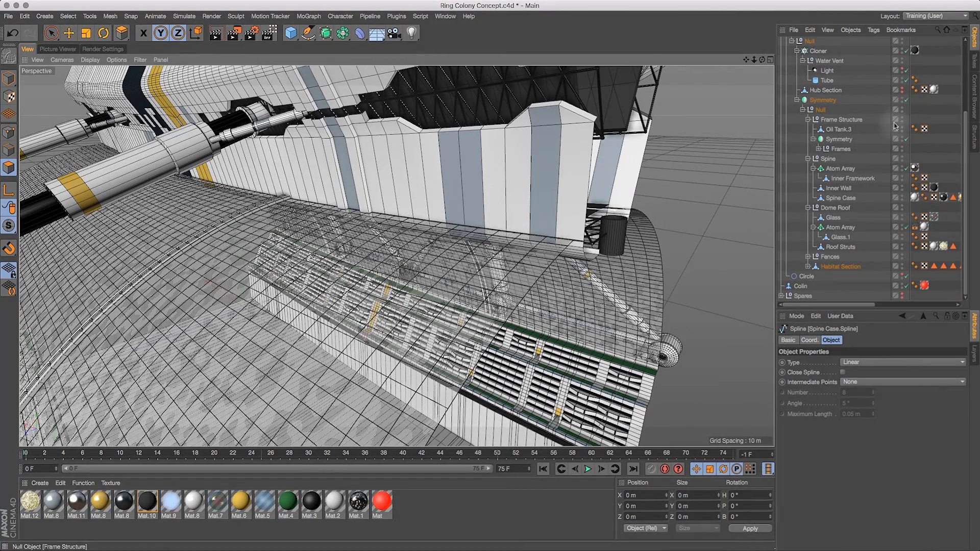
click(906, 51)
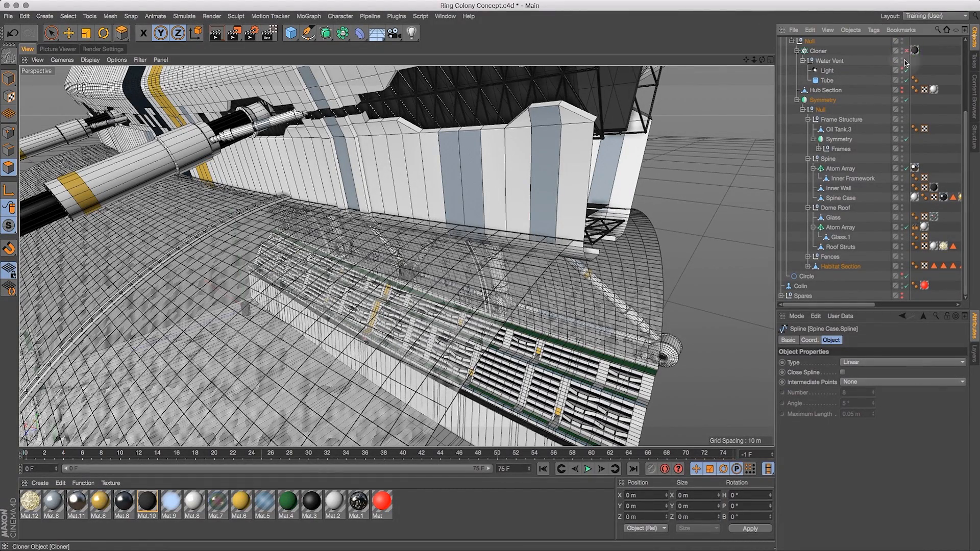
click(906, 50)
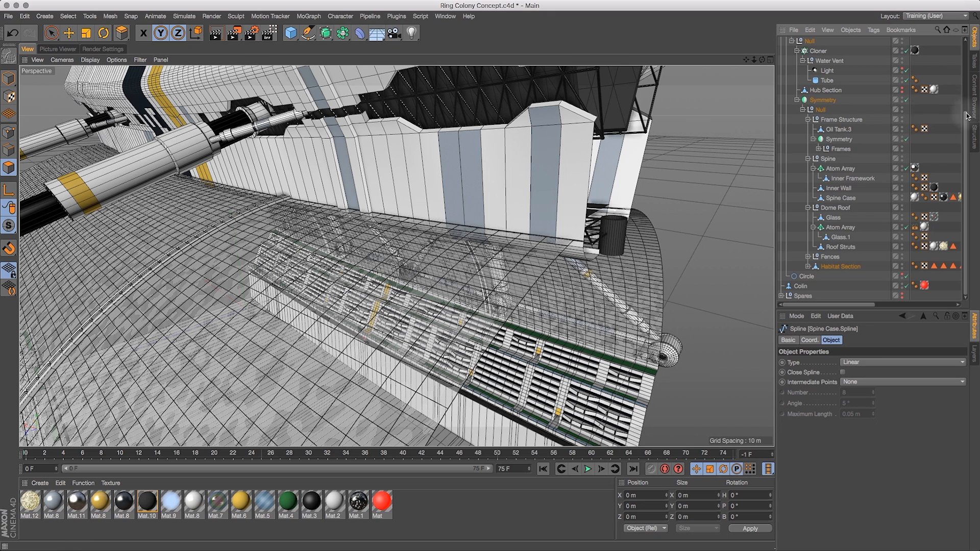
Look through the Habitat Cam camera in the perspective view
scroll(966, 76, up, 3)
scroll(965, 76, up, 2)
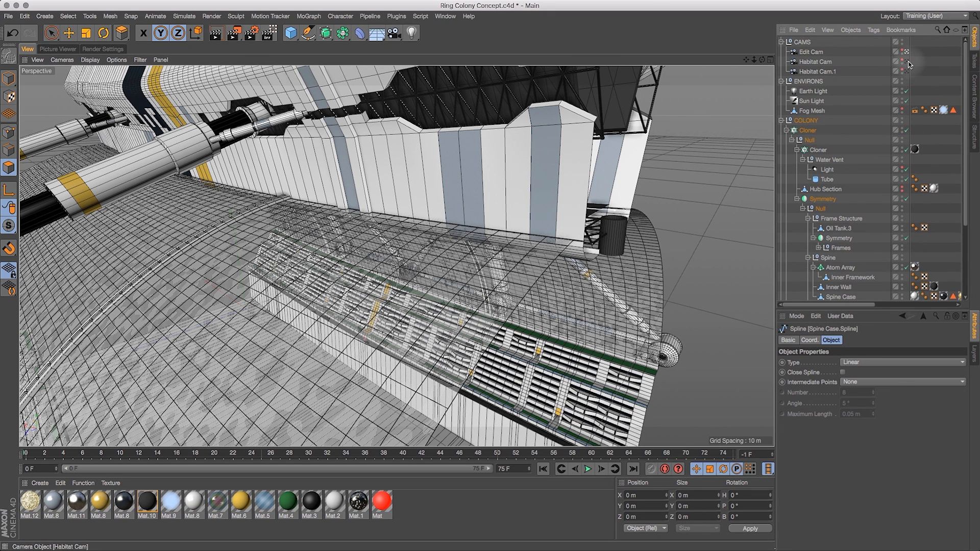
click(908, 62)
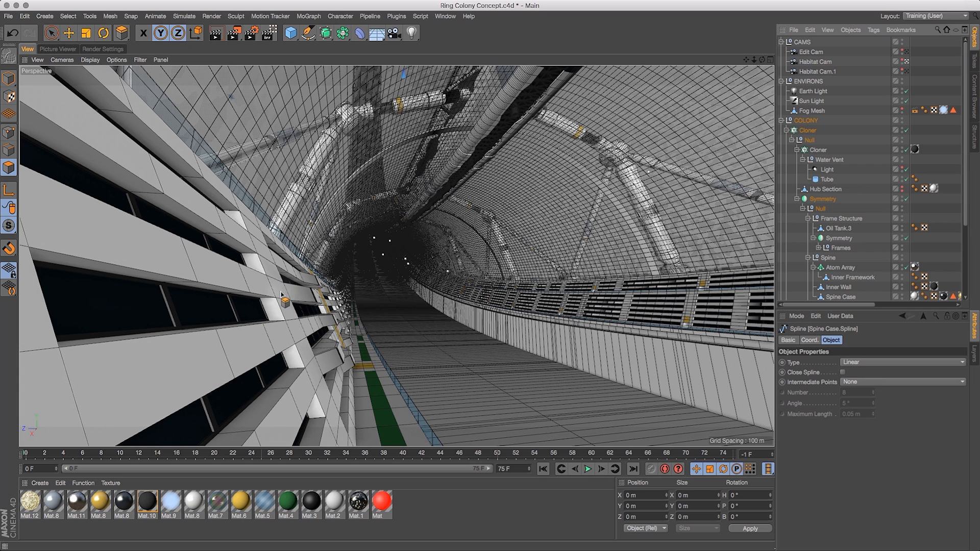
Set the Phong Angle of the Habitat Section's Phong tag to 15°
click(68, 33)
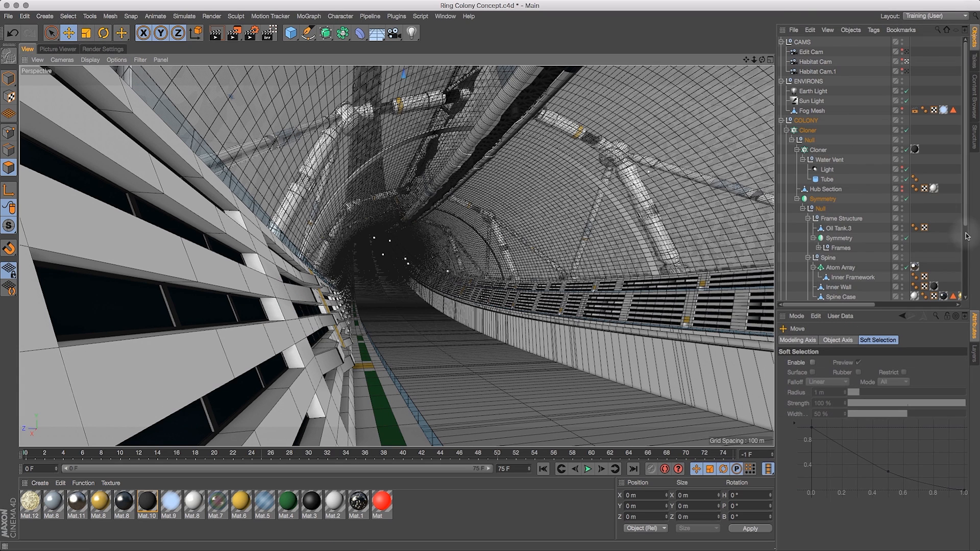
scroll(962, 207, down, 5)
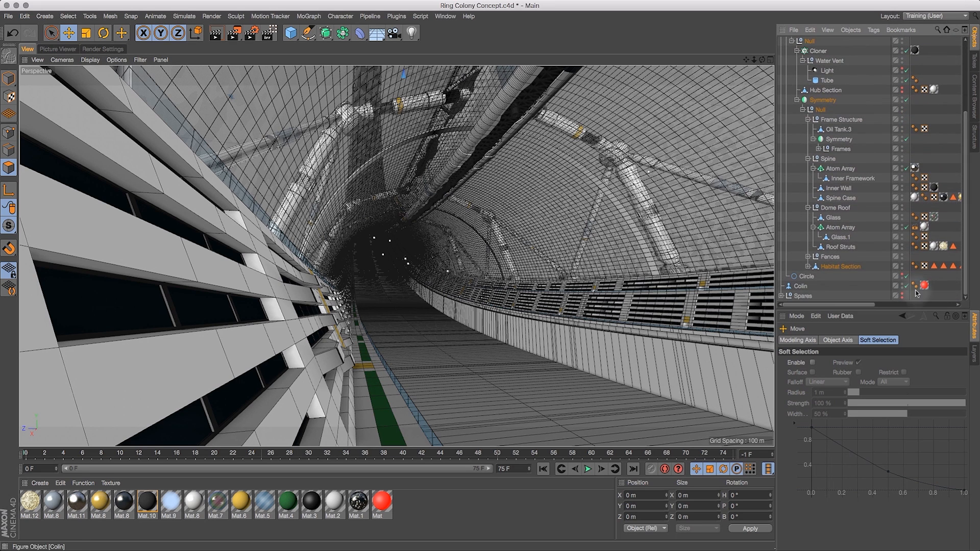
click(914, 266)
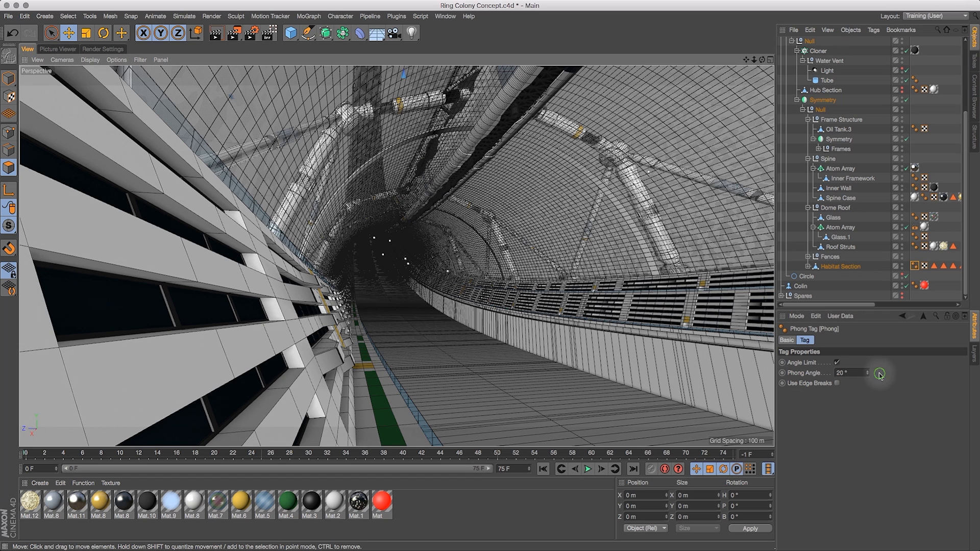
double_click(841, 373)
text(15)
key(Return)
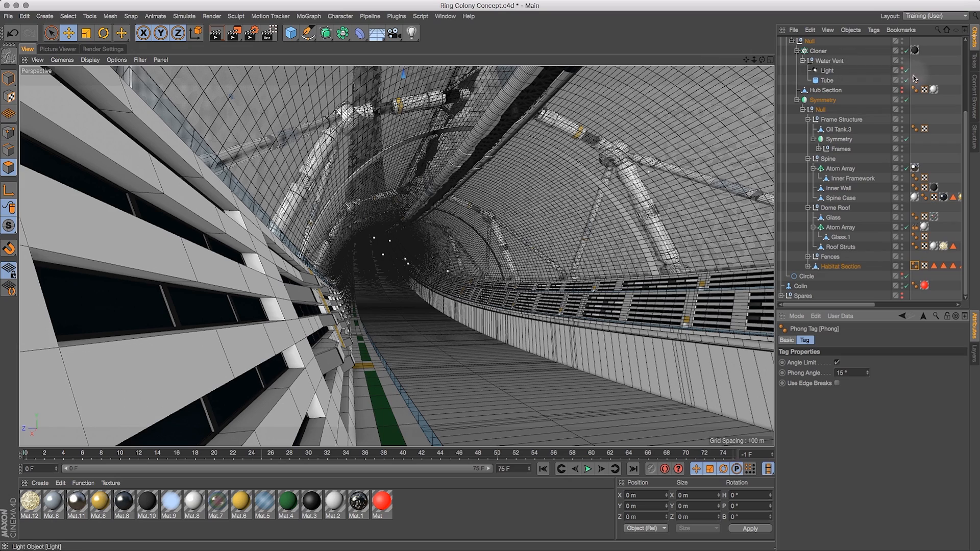
Check the habitat interior through Habitat Cam.1 and return to the Habitat Cam view
scroll(952, 53, up, 5)
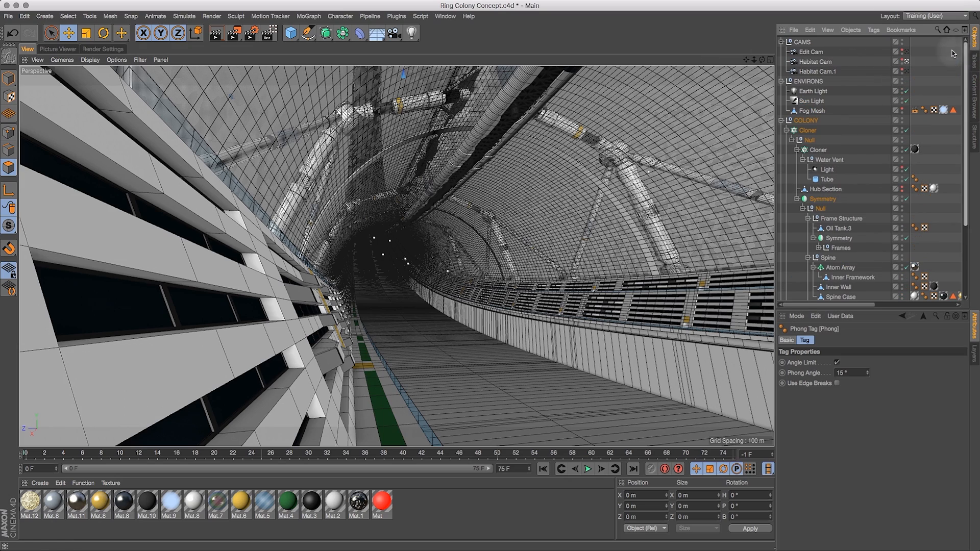
click(907, 72)
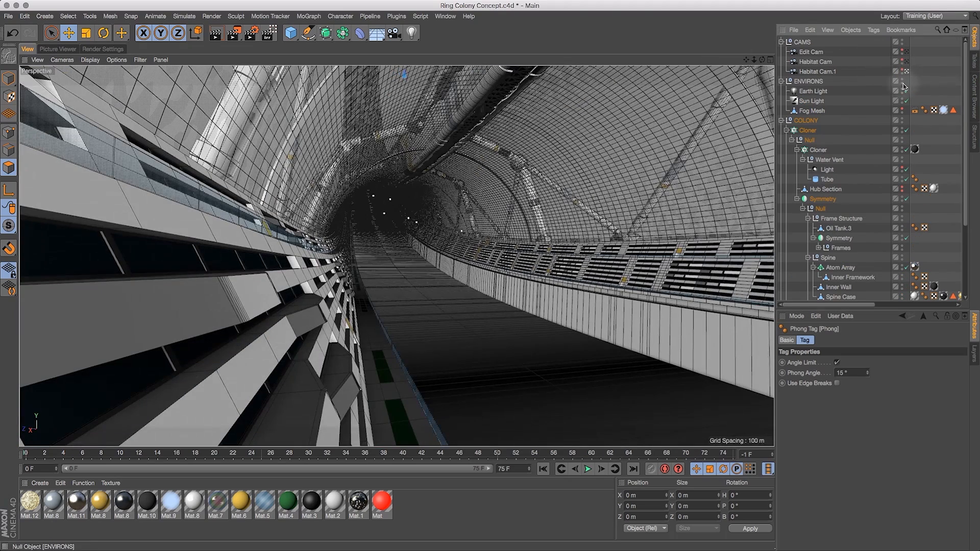
click(907, 62)
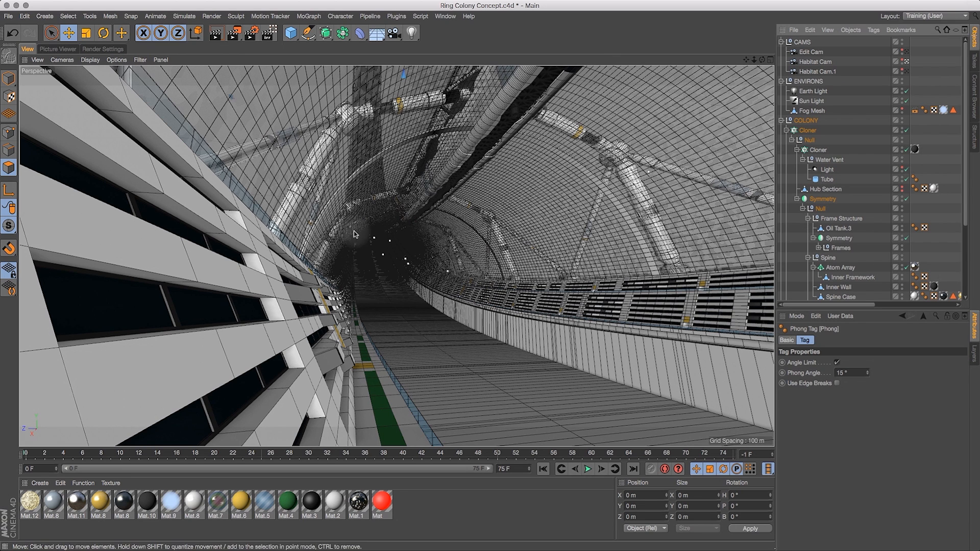
Save the project, then set the render output width to 1920 pixels with the ratio locked
click(8, 17)
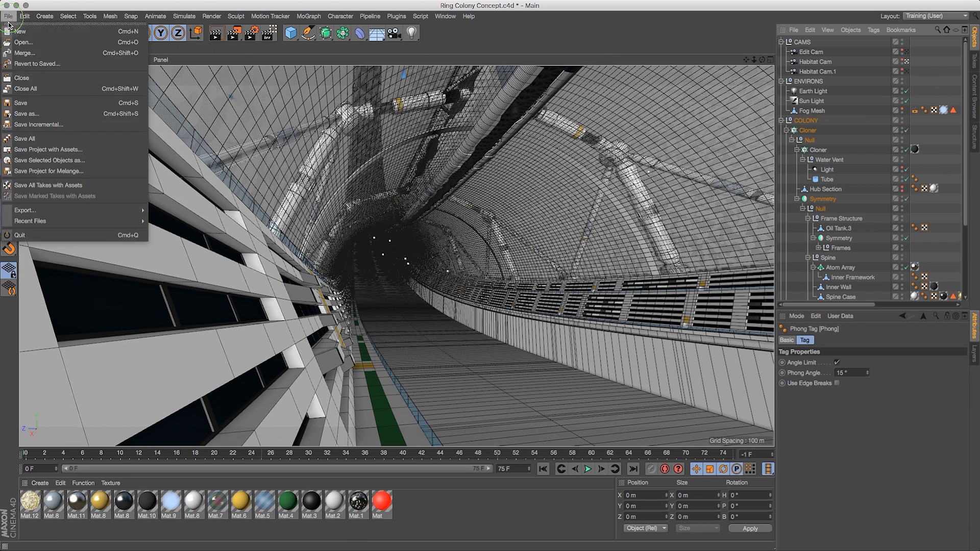
click(31, 102)
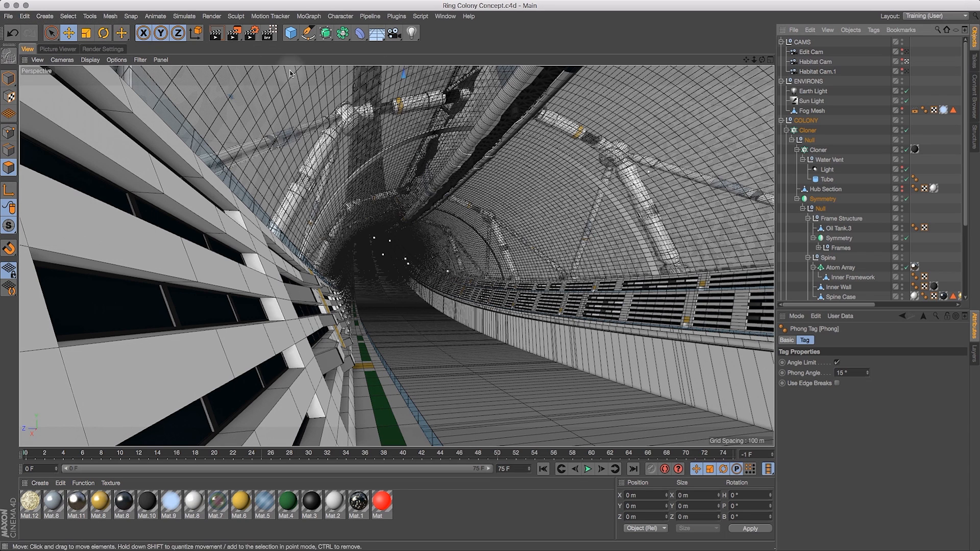
click(102, 49)
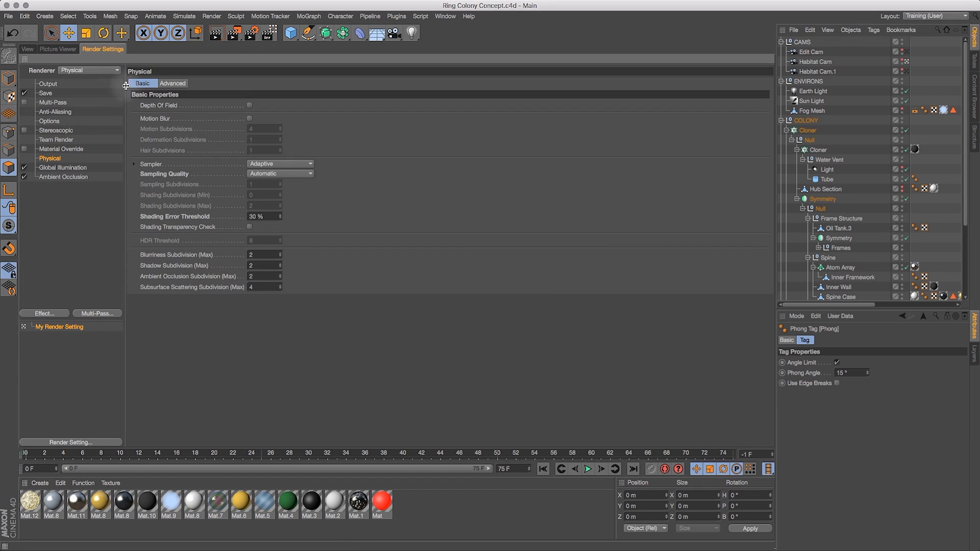
click(48, 84)
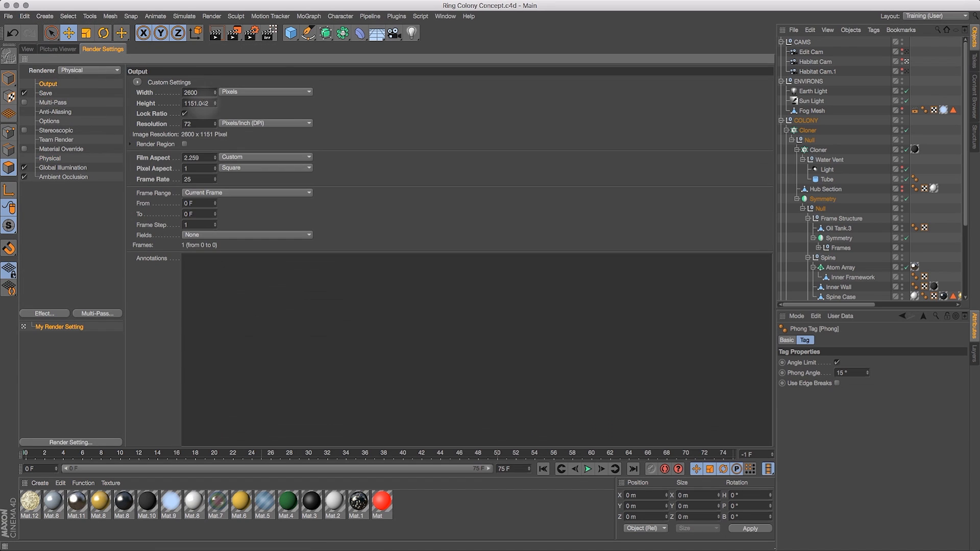
click(201, 93)
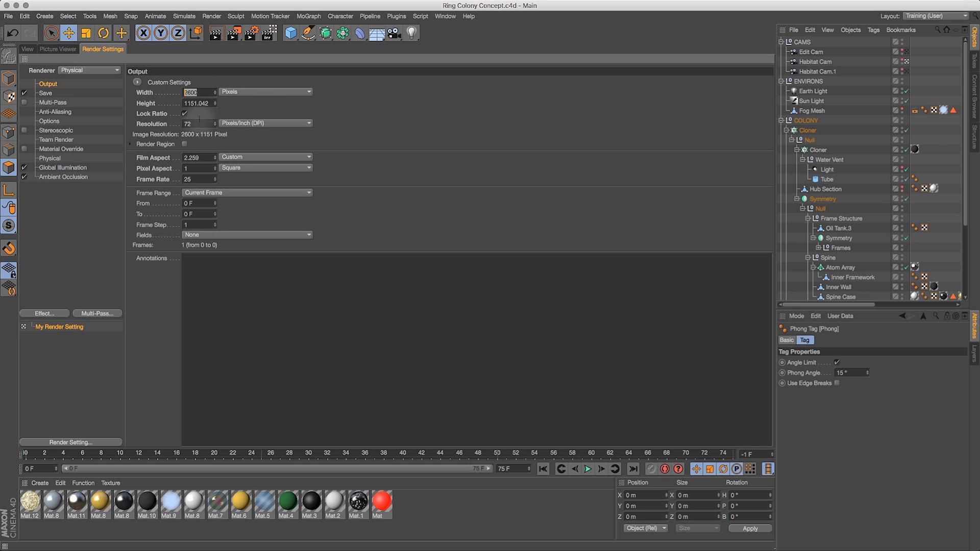
text(1920)
key(Return)
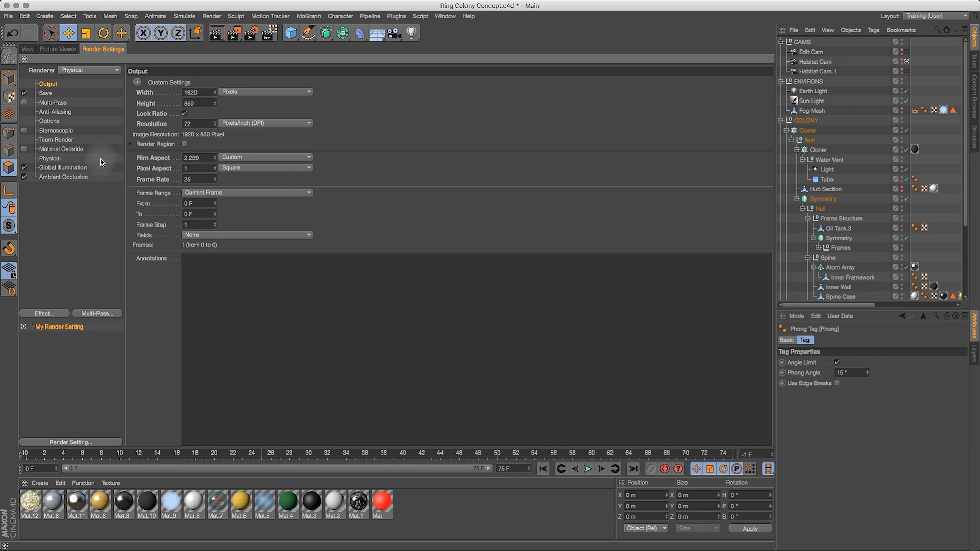
Review the Ambient Occlusion, Global Illumination and Physical render settings, then render the Habitat Cam view to the Picture Viewer
click(55, 177)
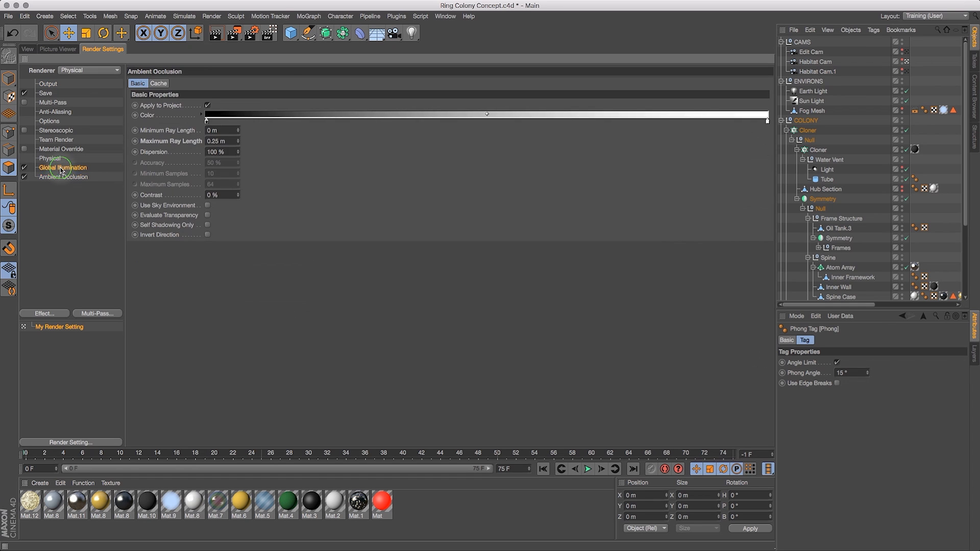
click(61, 170)
click(63, 177)
click(51, 158)
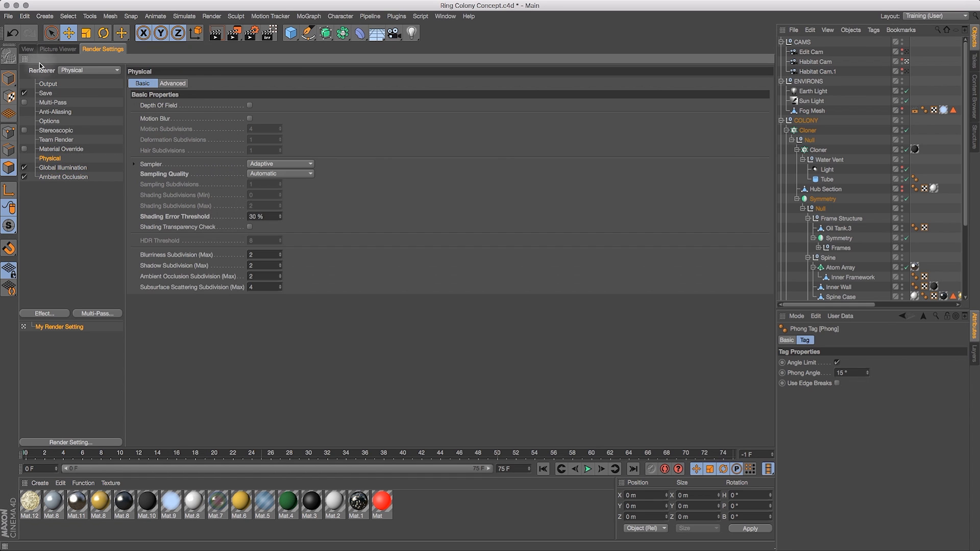
click(30, 50)
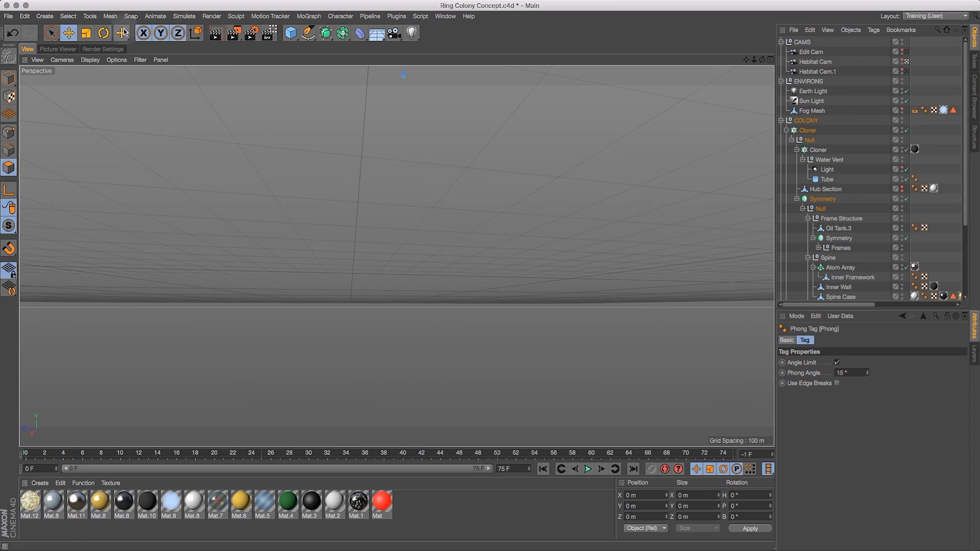
click(236, 35)
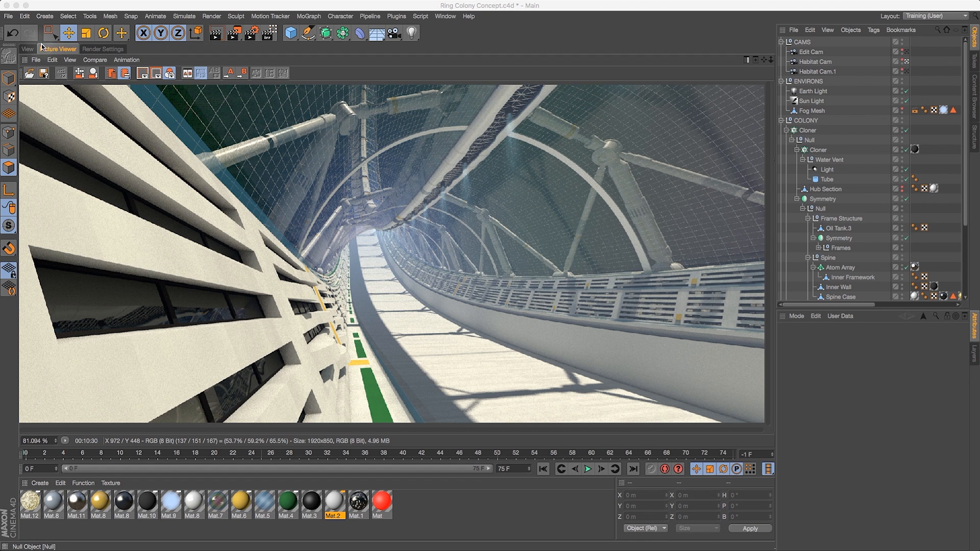
Brighten Tiles Color 3 to a lighter grey in the hexagon Tiles shader of Mat.7's Transparency channel
click(23, 49)
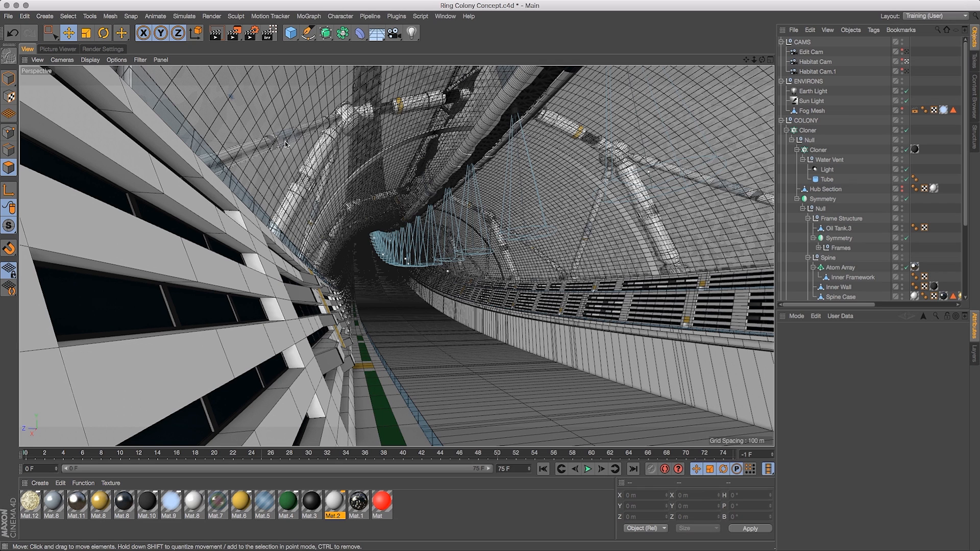
drag(215, 505, 218, 509)
double_click(217, 505)
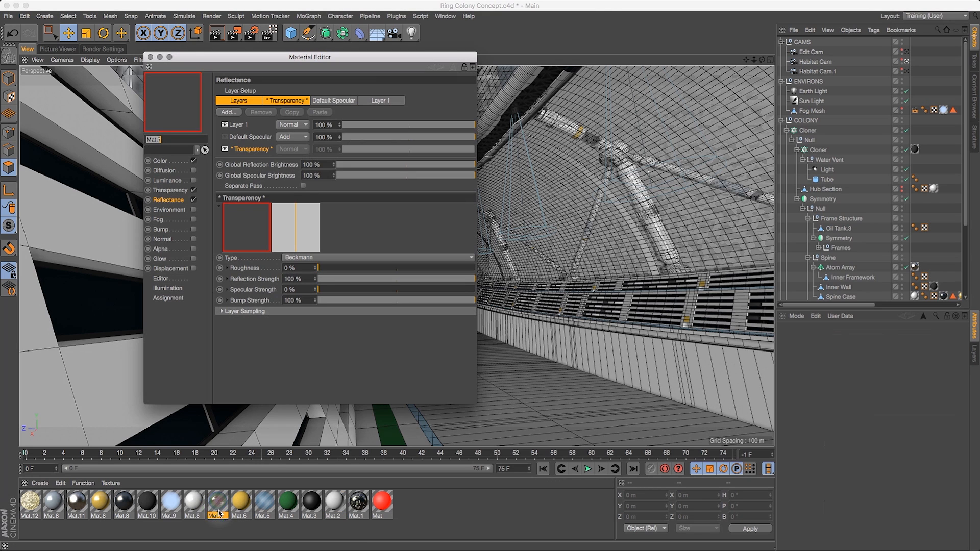
click(291, 62)
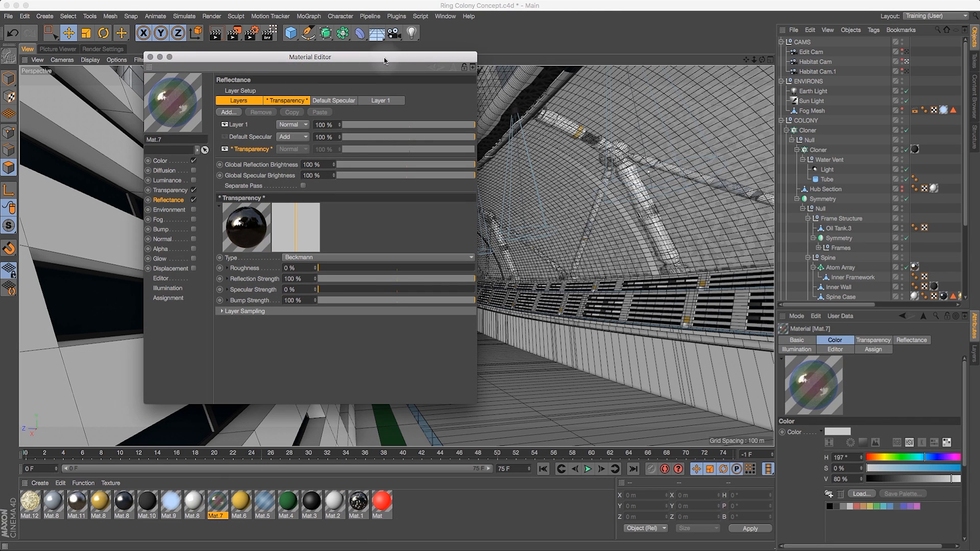
drag(386, 61, 499, 56)
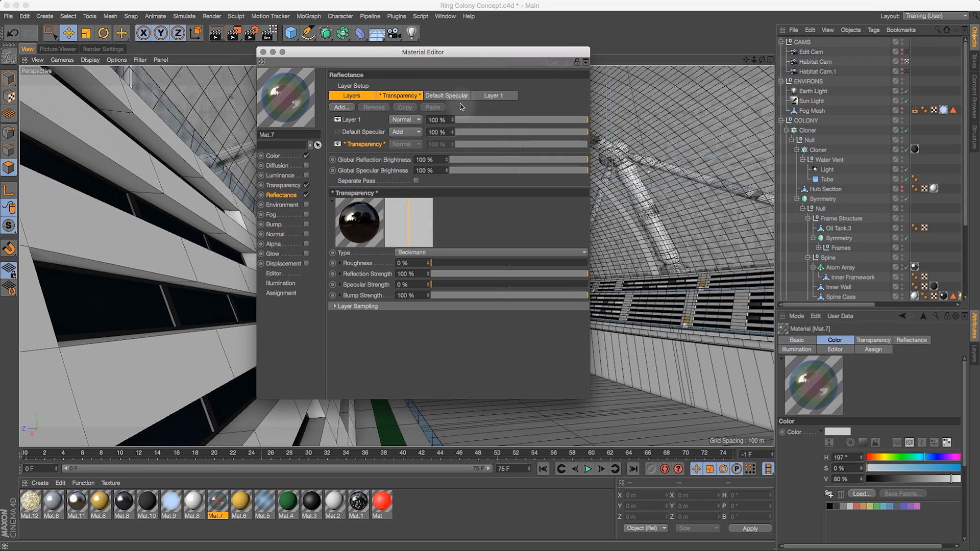
click(281, 186)
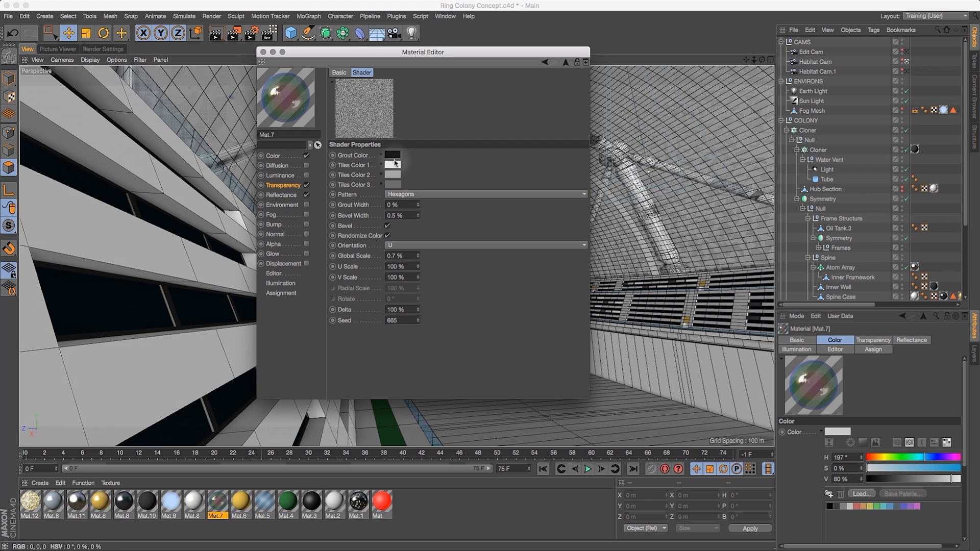
click(393, 185)
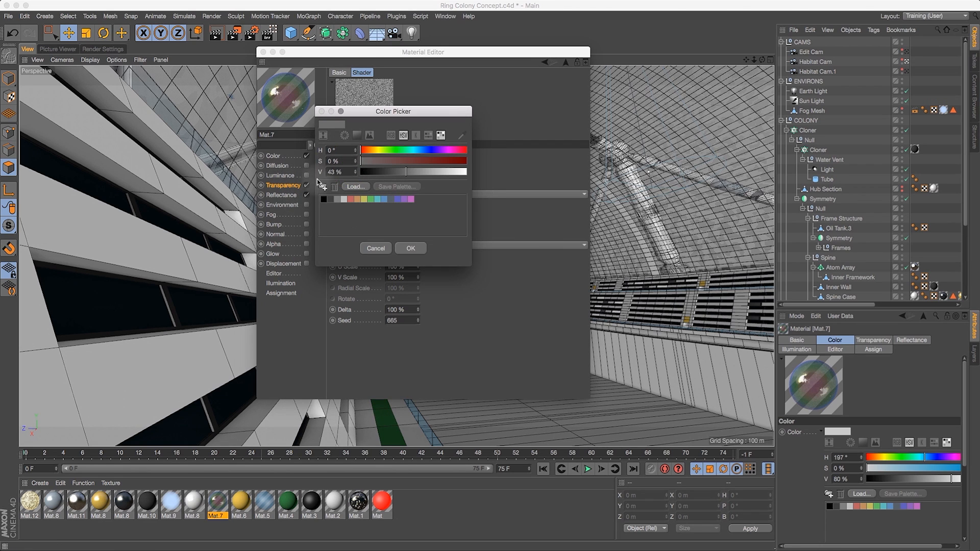
double_click(346, 172)
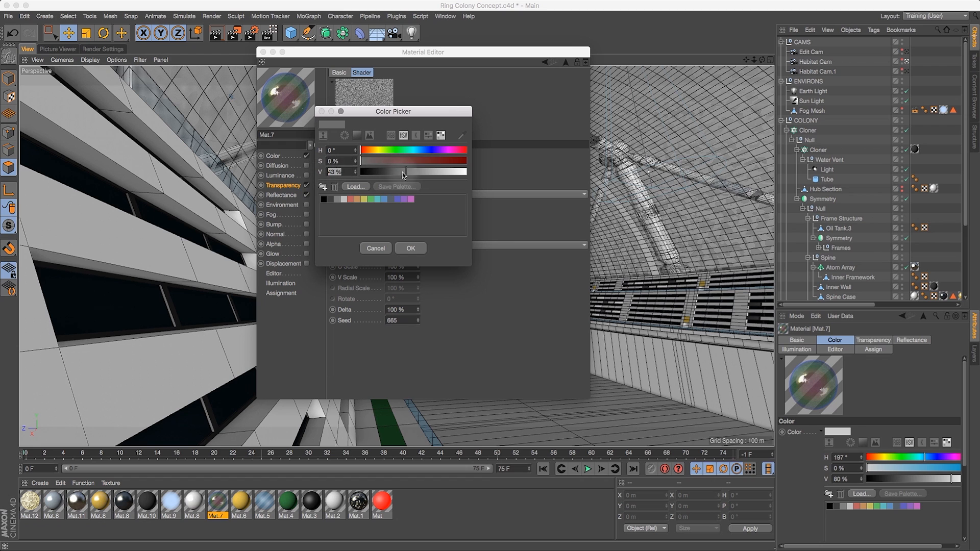
drag(408, 173, 421, 177)
click(411, 248)
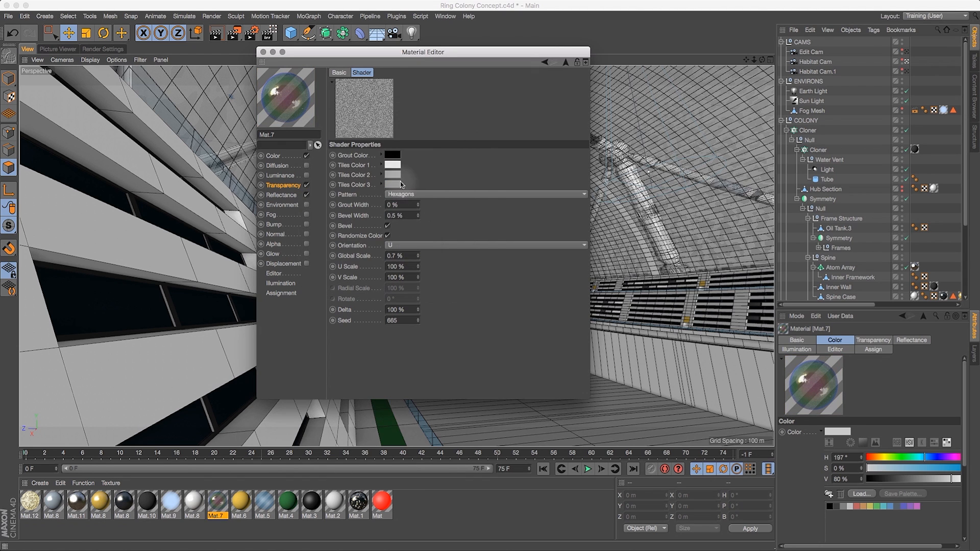
Set the brightness of Tiles Color 2 to 81% and Tiles Color 1 to 100% in Mat.7's Tiles shader
click(393, 176)
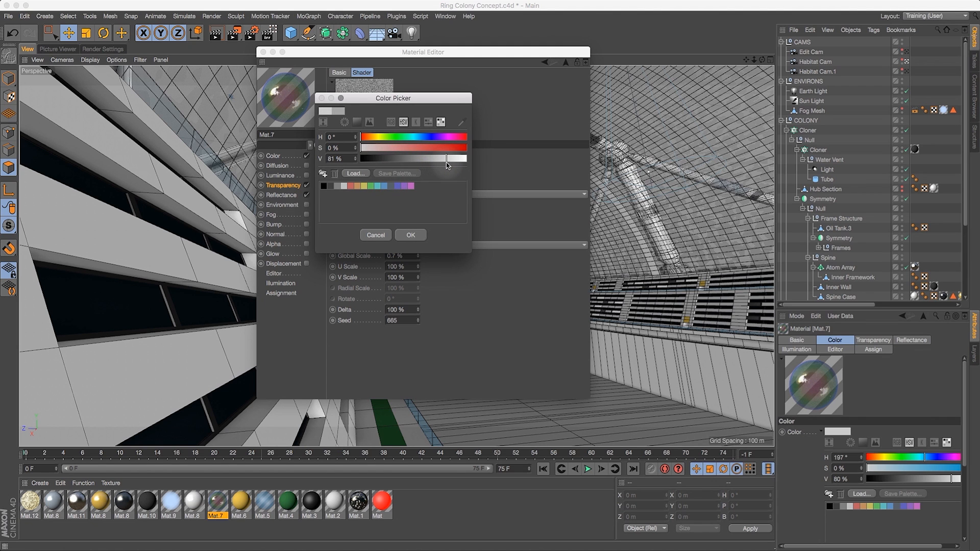
click(410, 234)
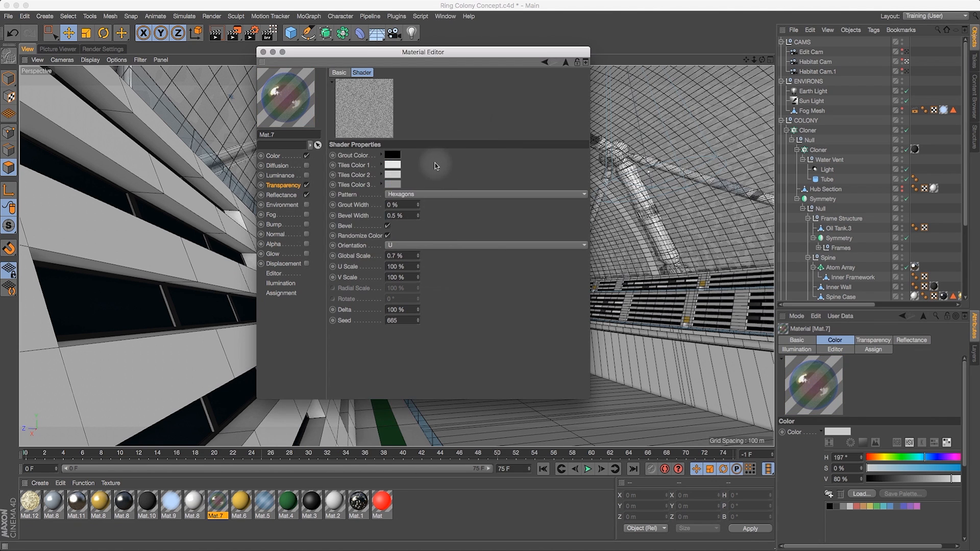
click(397, 165)
drag(462, 150, 472, 150)
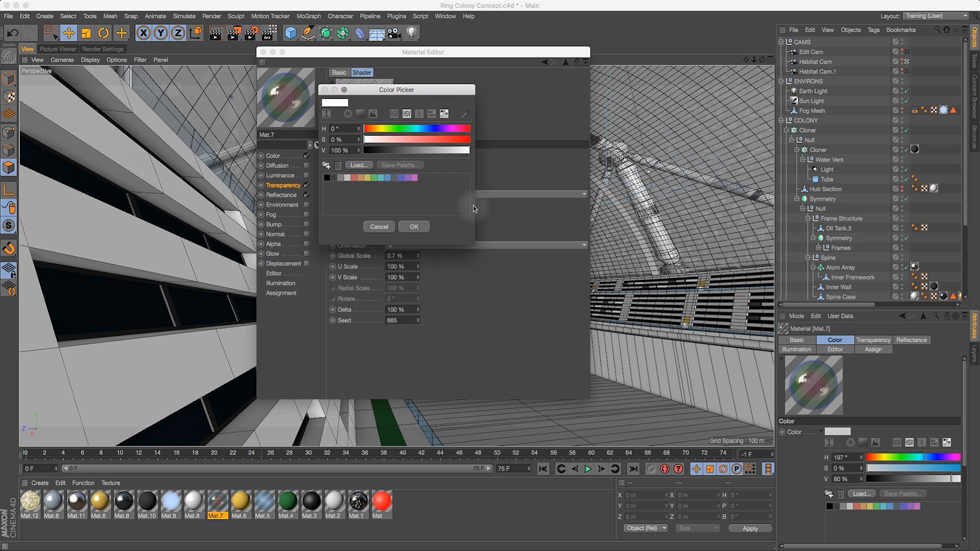
click(415, 226)
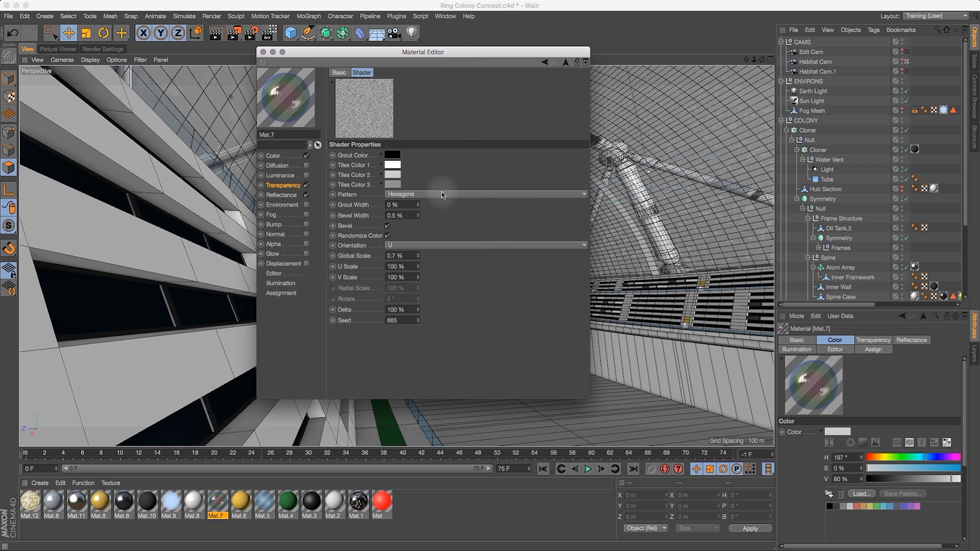
Set the roughness of Layer 1 in Mat.7's Reflectance channel to 3%
click(292, 195)
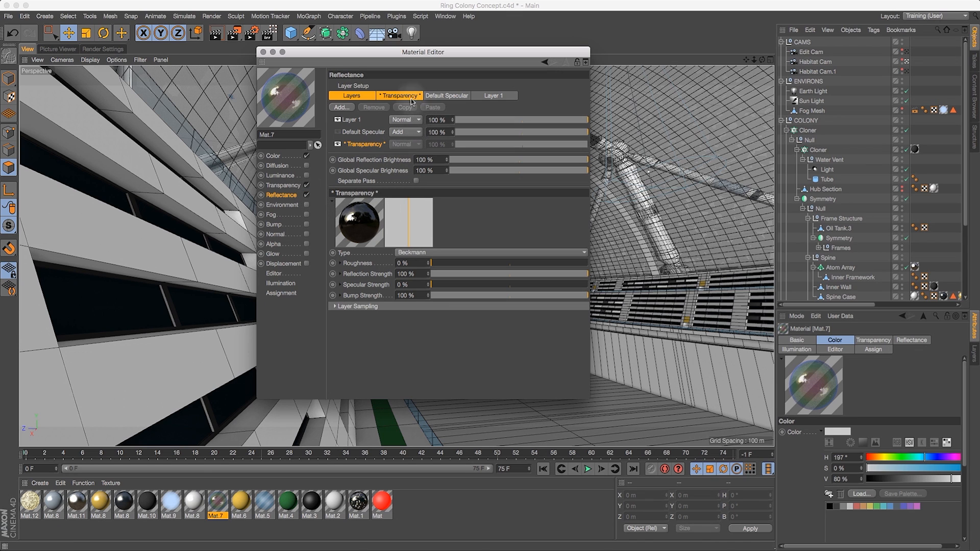
click(355, 122)
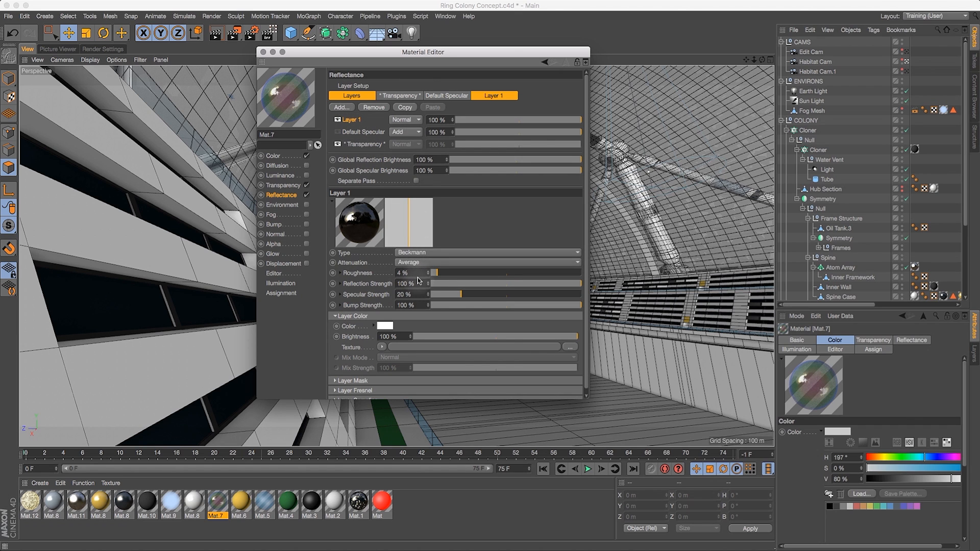
click(410, 273)
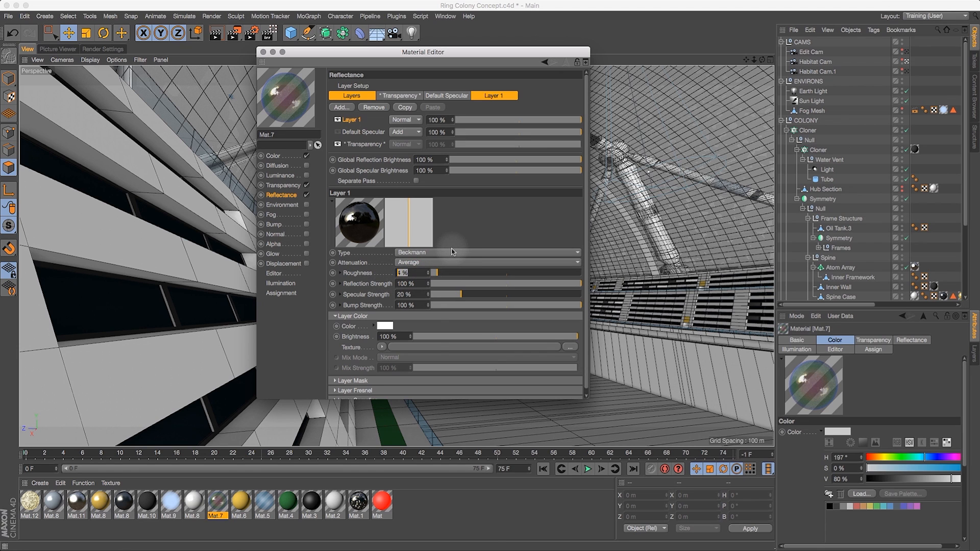
key(Return)
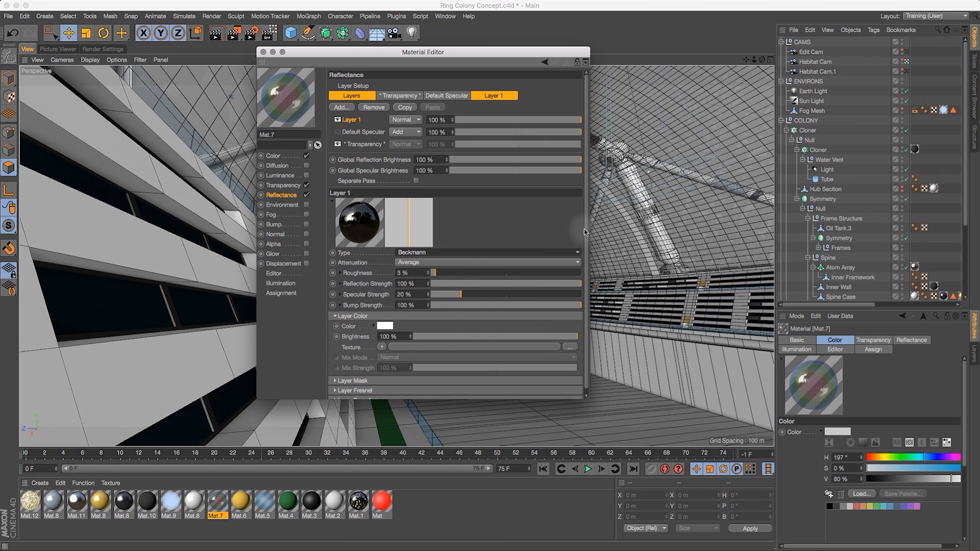
Set Layer 1's Fresnel strength to 80% in Mat.7's Reflectance channel and close the material
scroll(584, 230, down, 1)
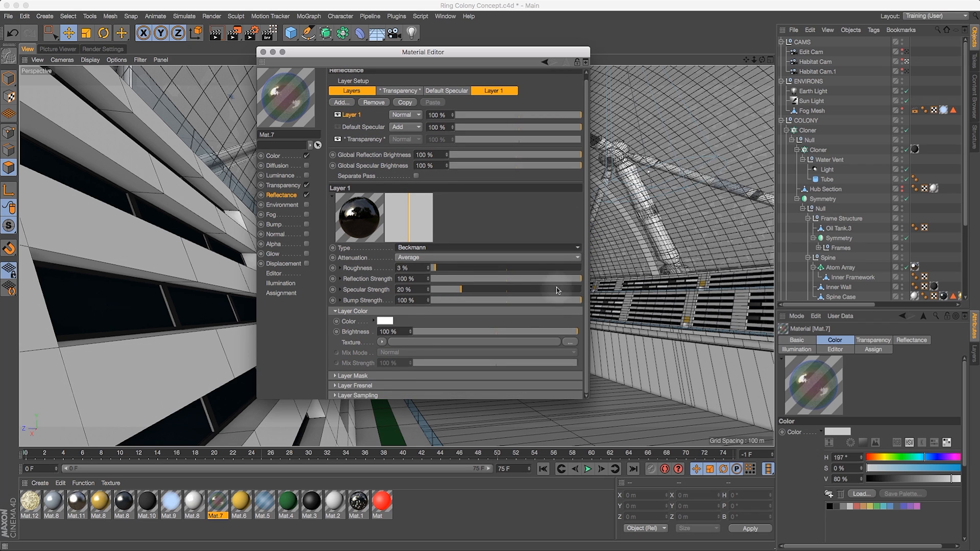
click(348, 386)
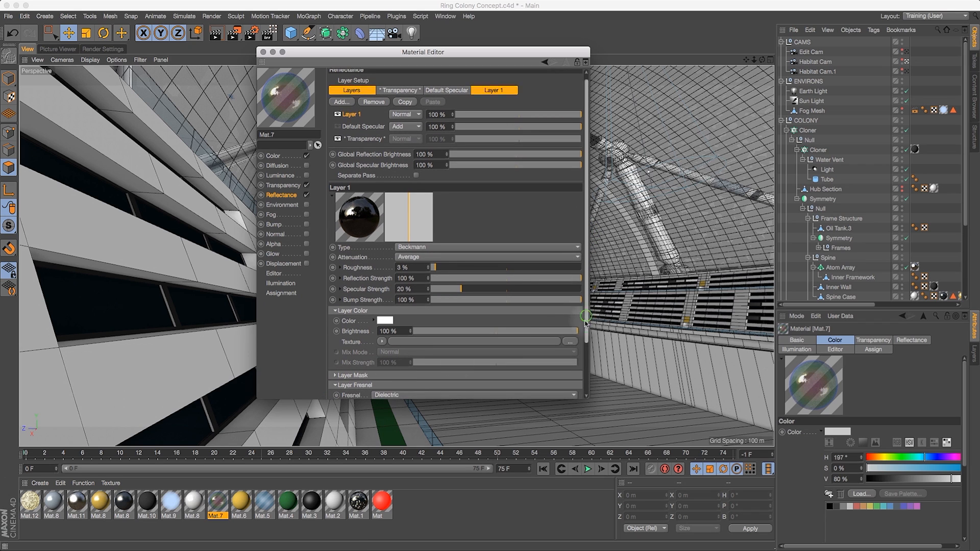
scroll(586, 318, down, 5)
double_click(373, 352)
text(30)
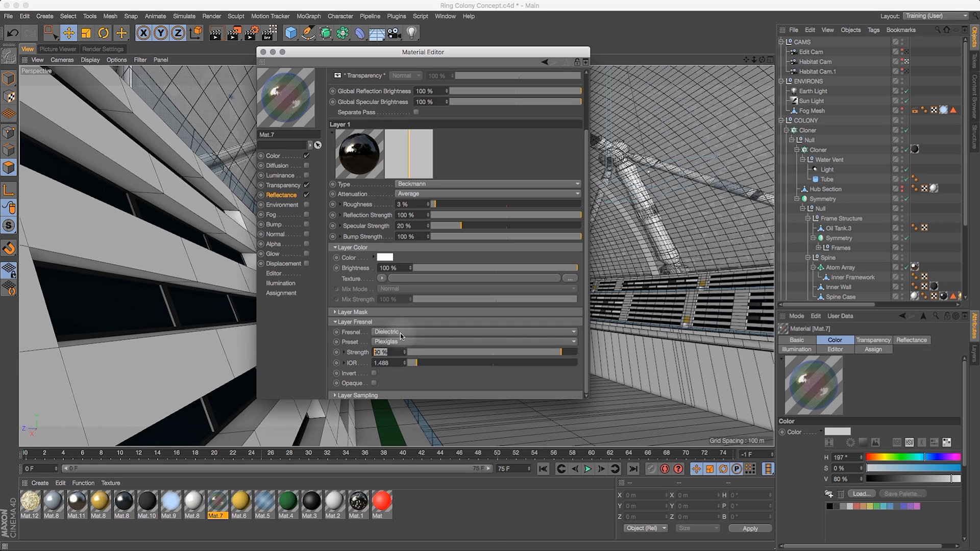
key(Return)
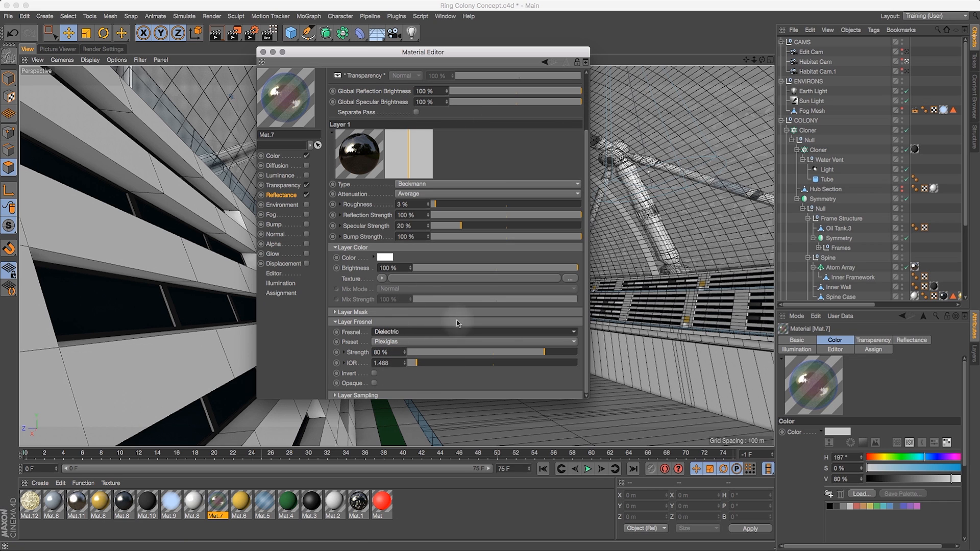
drag(507, 58, 601, 88)
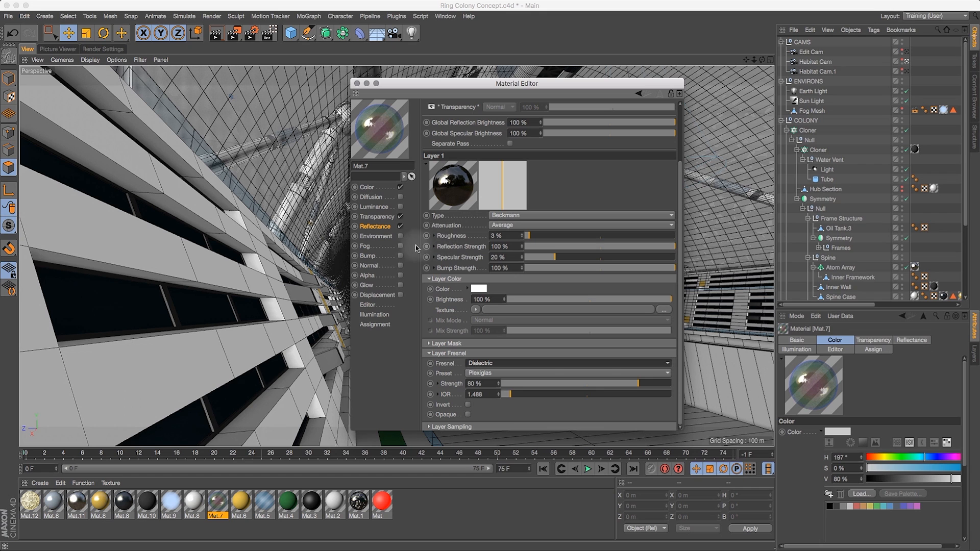
click(358, 84)
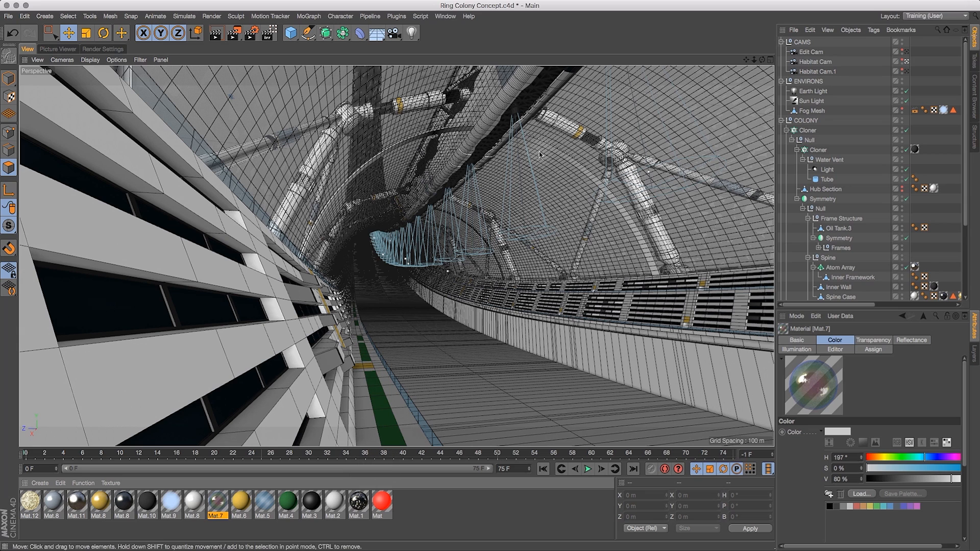
Review the finished habitat render, then switch off the top-level Cloner in the COLONY group
click(58, 49)
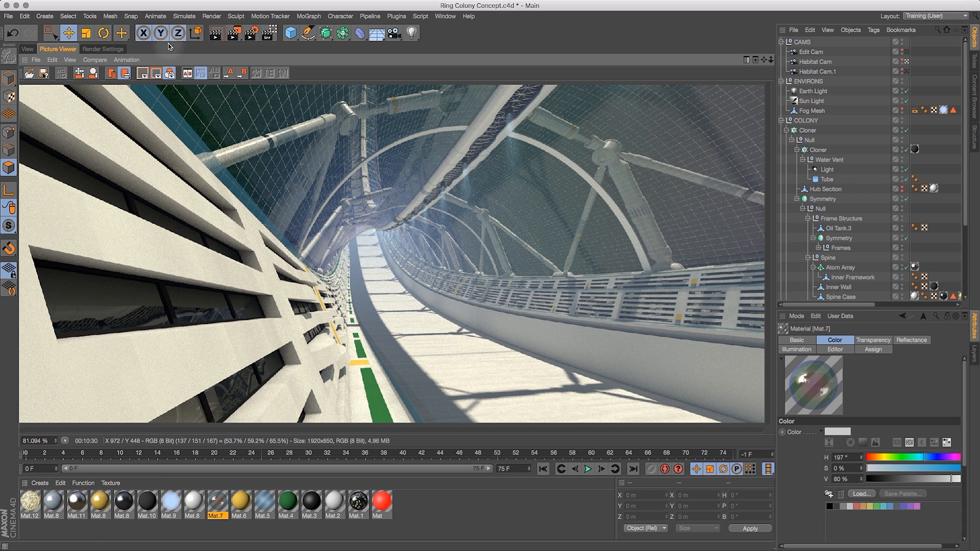
click(28, 49)
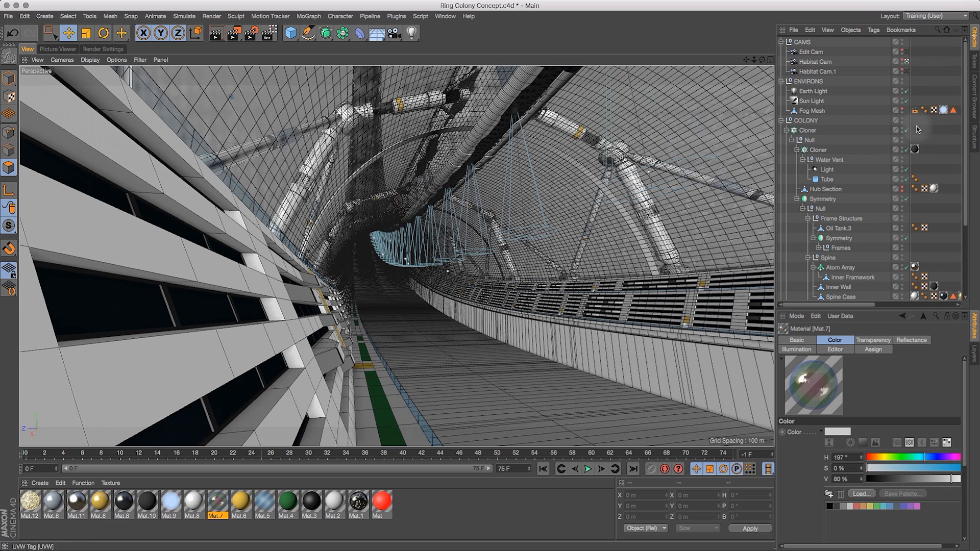
click(906, 131)
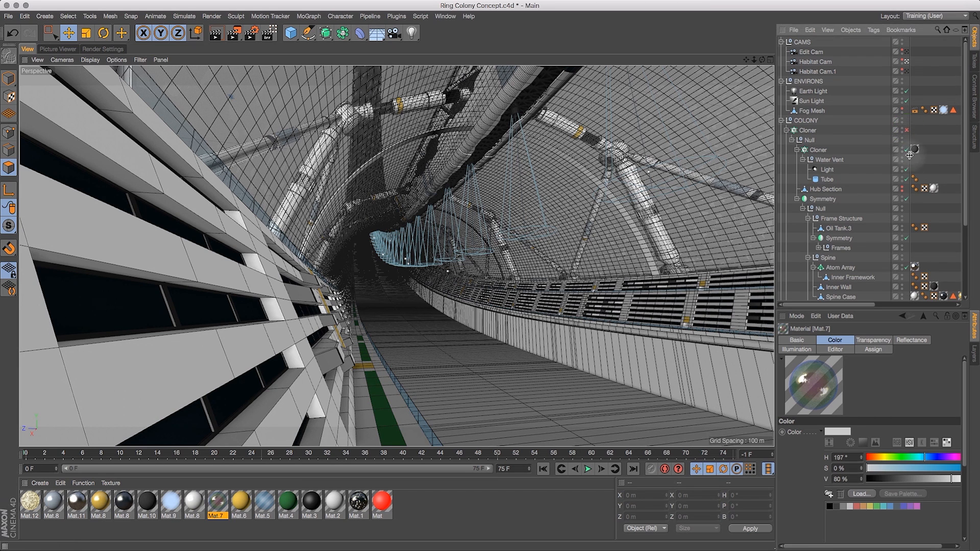
Switch off the habitat Symmetry and the Frame Structure's nested Symmetry, and look through Edit Cam
click(906, 199)
click(906, 238)
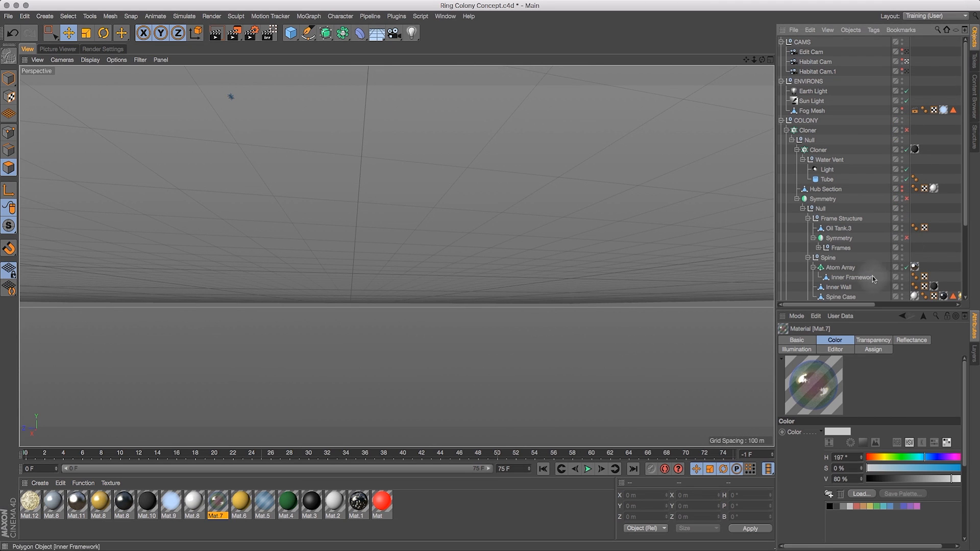
click(906, 51)
Loop-select the dark ring of polygons around the round socket on the frame's spherical Oil Tank joint
drag(762, 60, 823, 49)
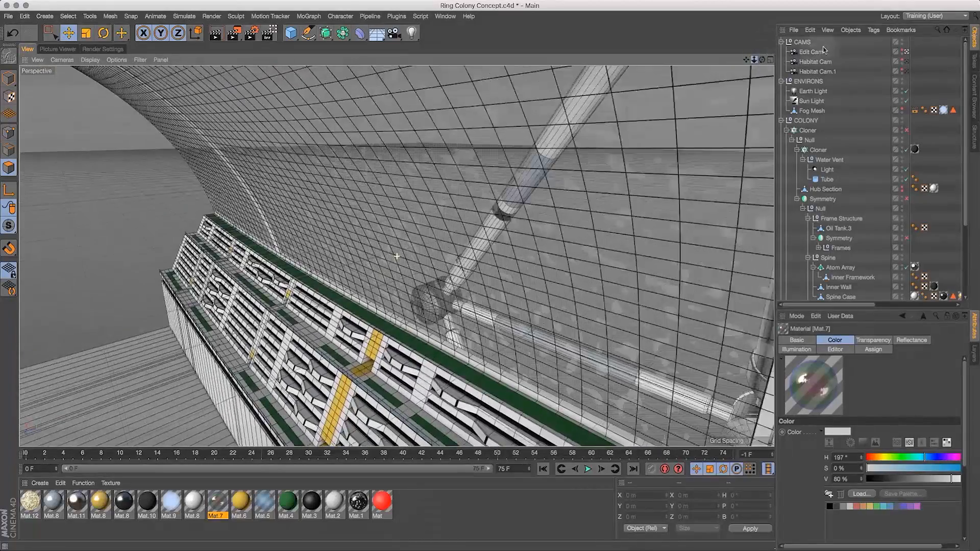
drag(762, 60, 806, 202)
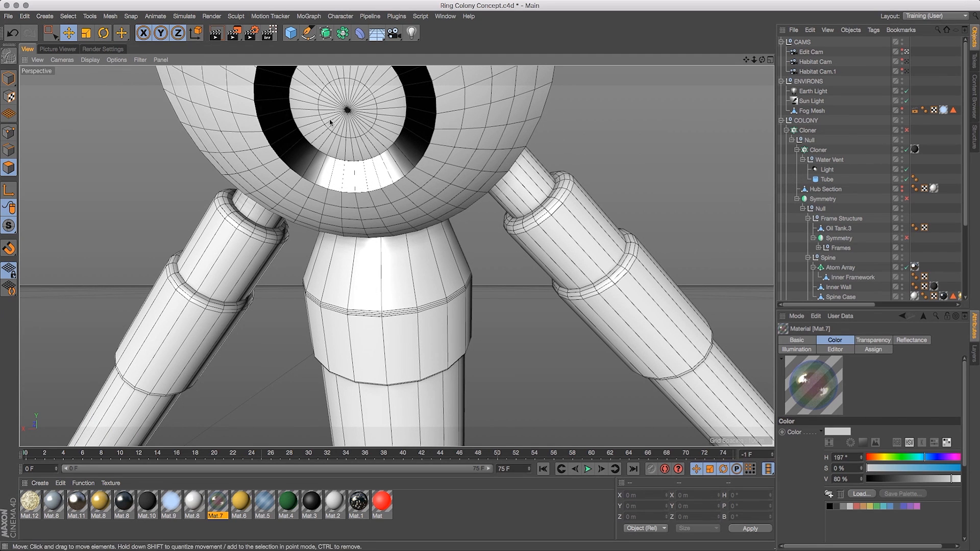
click(9, 79)
click(362, 196)
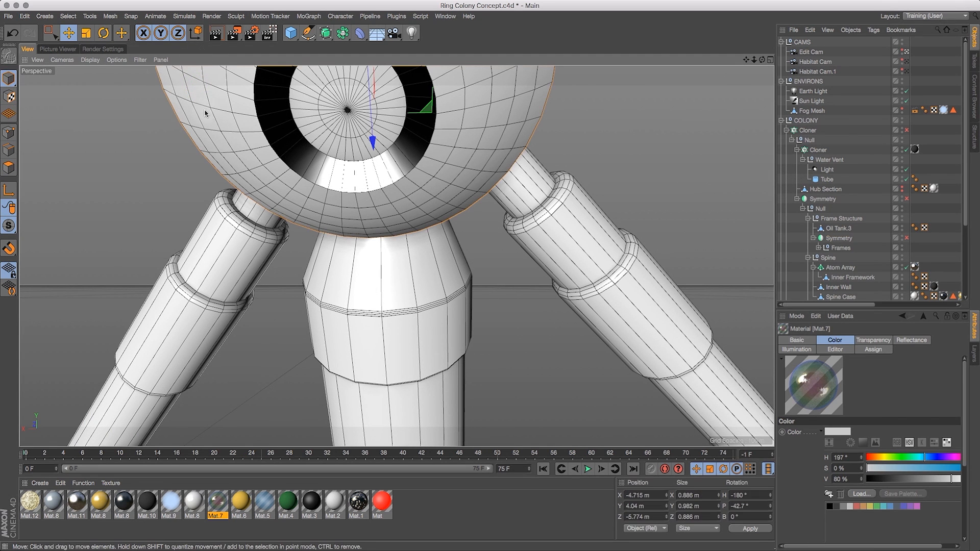
click(9, 168)
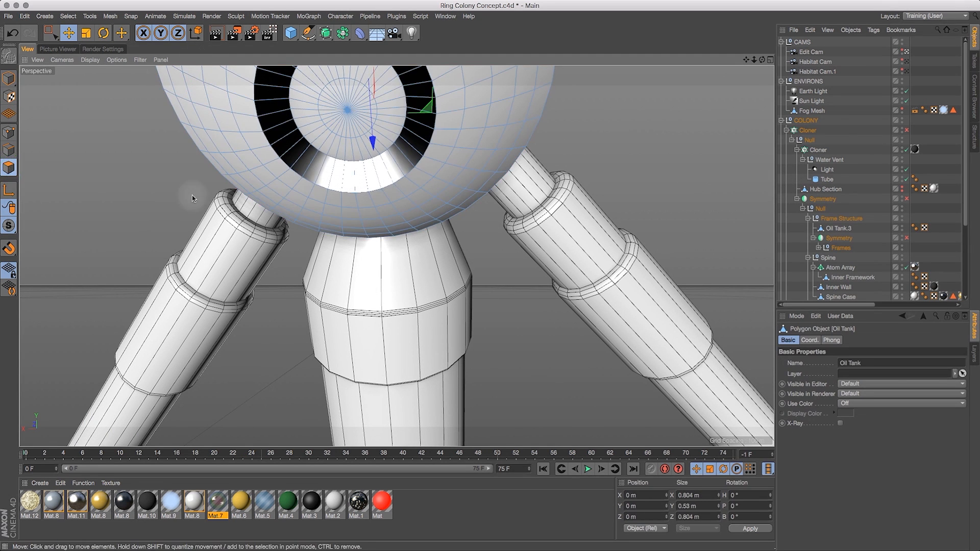
key(v)
mouse_move(337, 162)
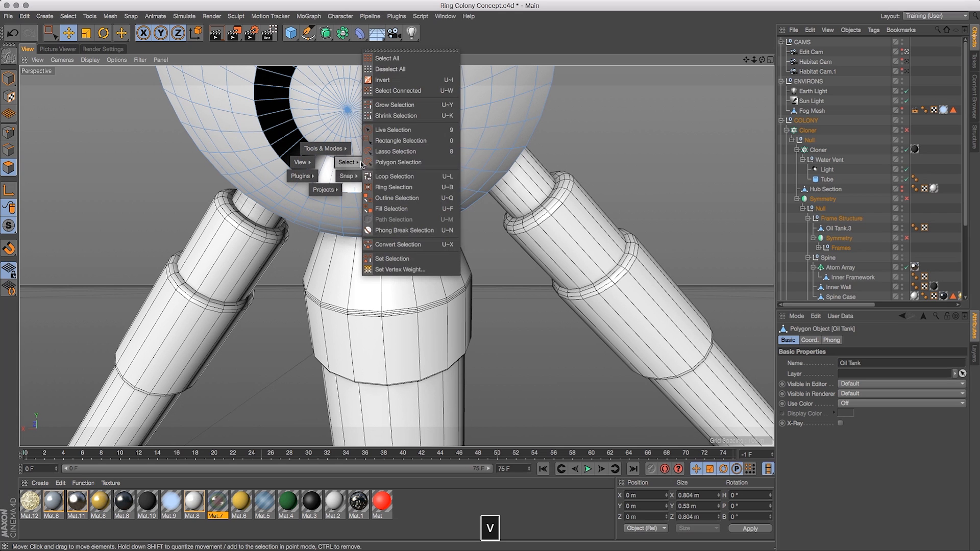
click(382, 179)
click(365, 176)
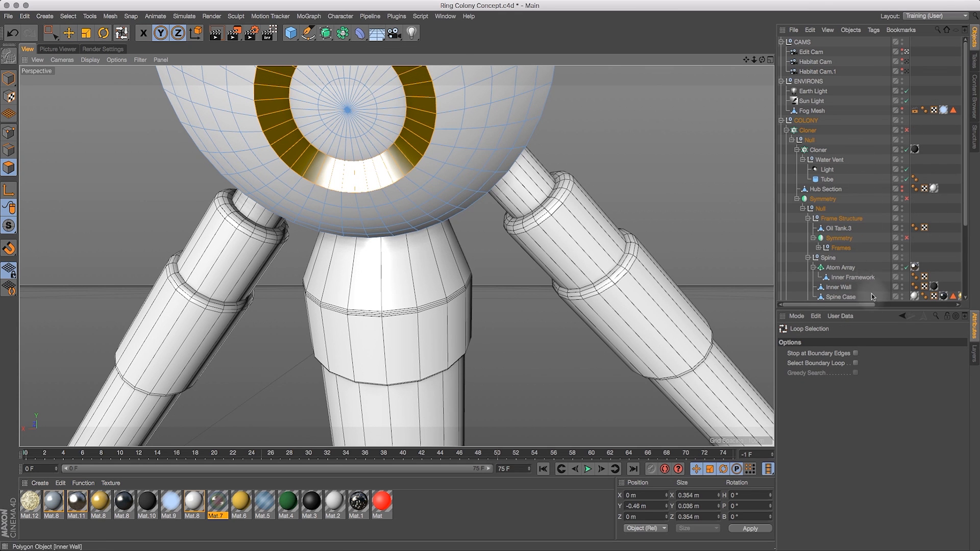
Expand the Frames group and replace the Oil Tank's dark ring material with the dark navy Mat.8
click(818, 248)
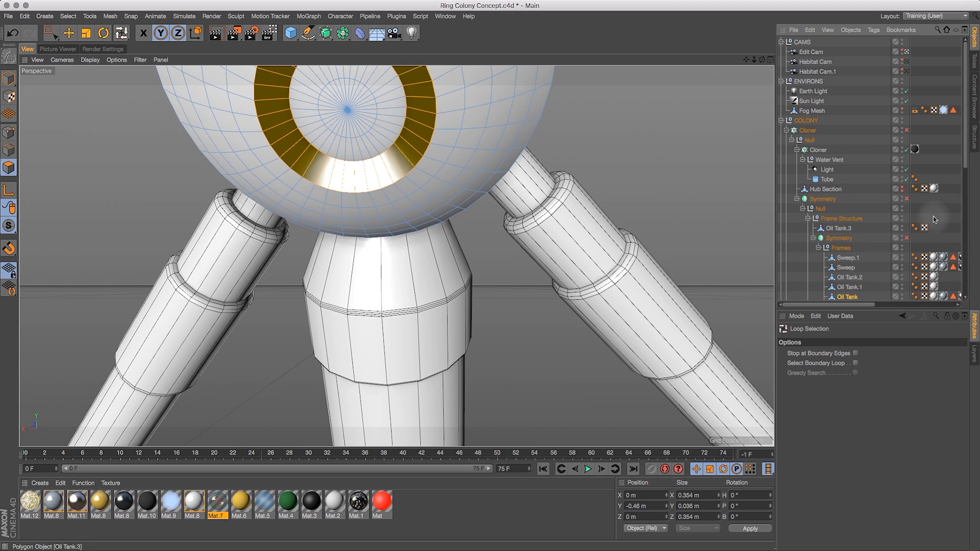
drag(965, 162, 972, 218)
drag(866, 305, 901, 306)
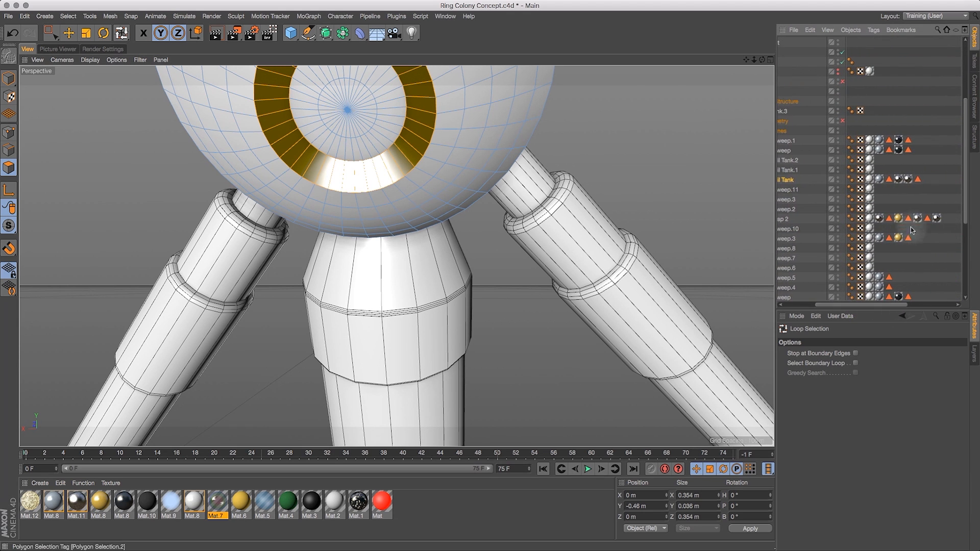
click(918, 179)
click(889, 179)
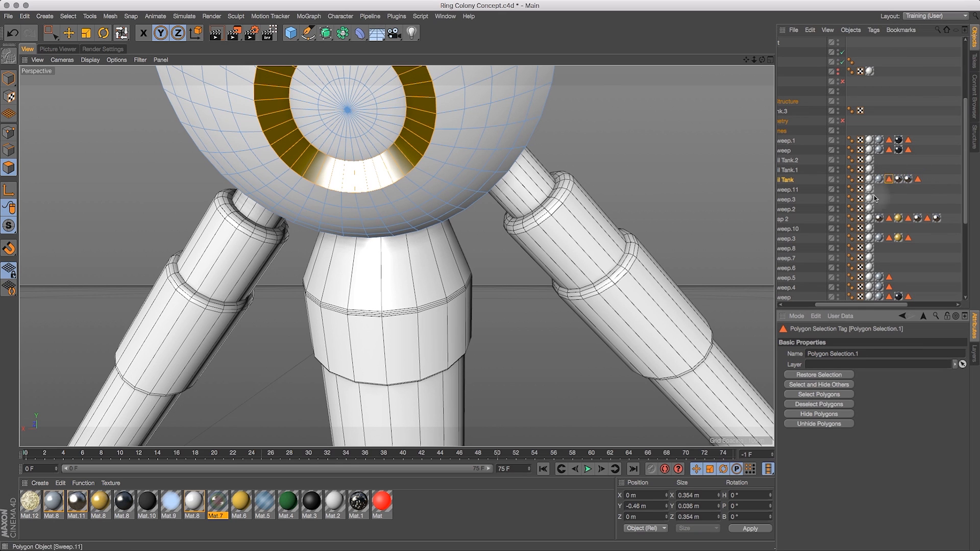
drag(125, 502, 897, 181)
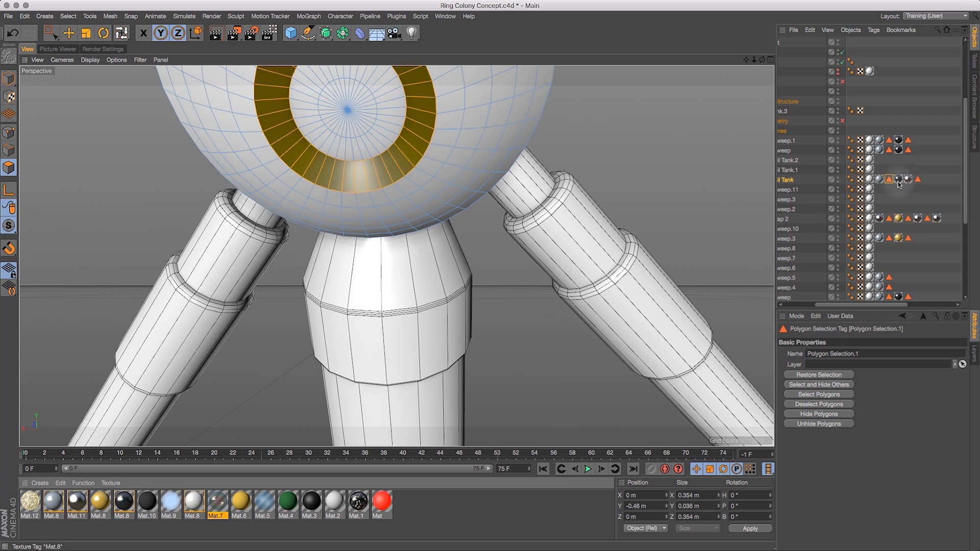
Activate the Move tool and collapse the Frames group in the Frame Structure
drag(755, 61, 672, 129)
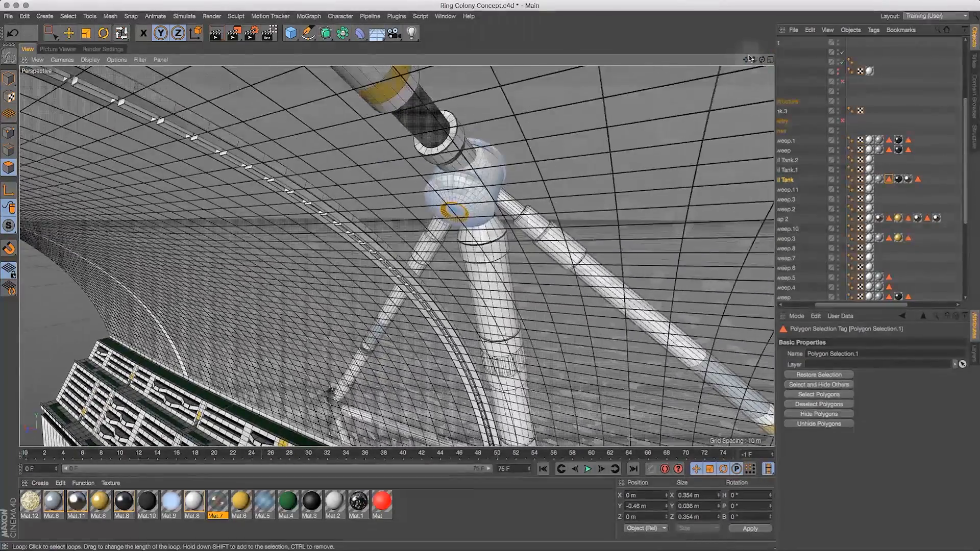
drag(754, 60, 755, 97)
drag(762, 59, 676, 95)
drag(746, 62, 786, 51)
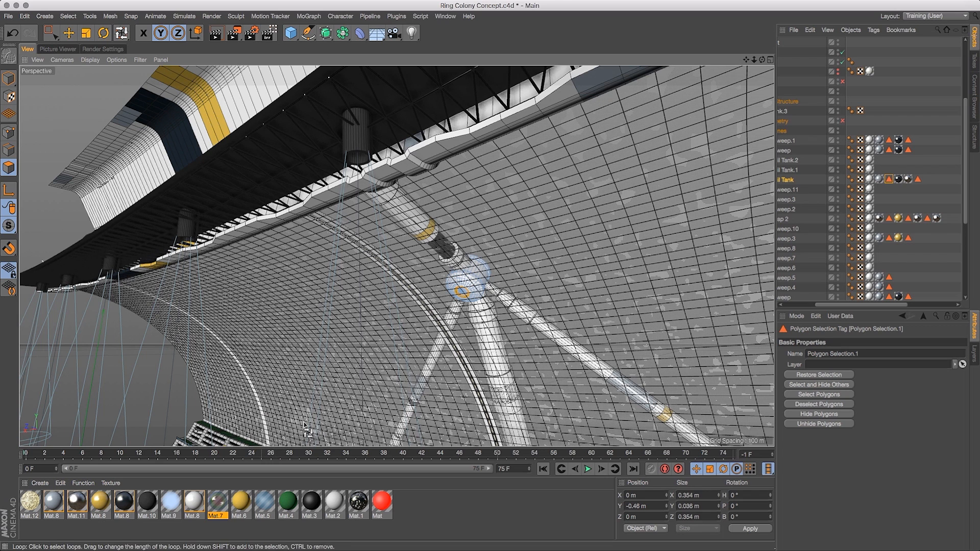
click(69, 34)
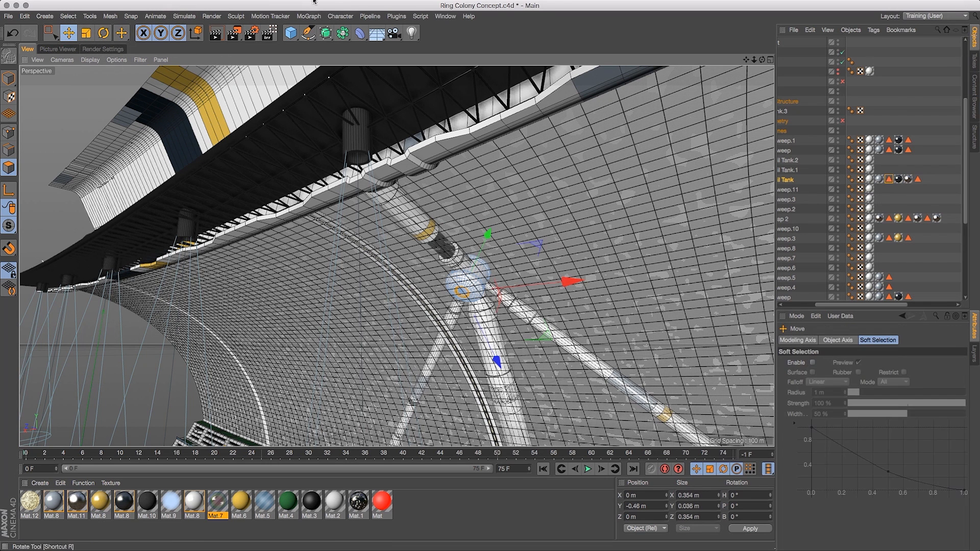
drag(854, 307, 821, 306)
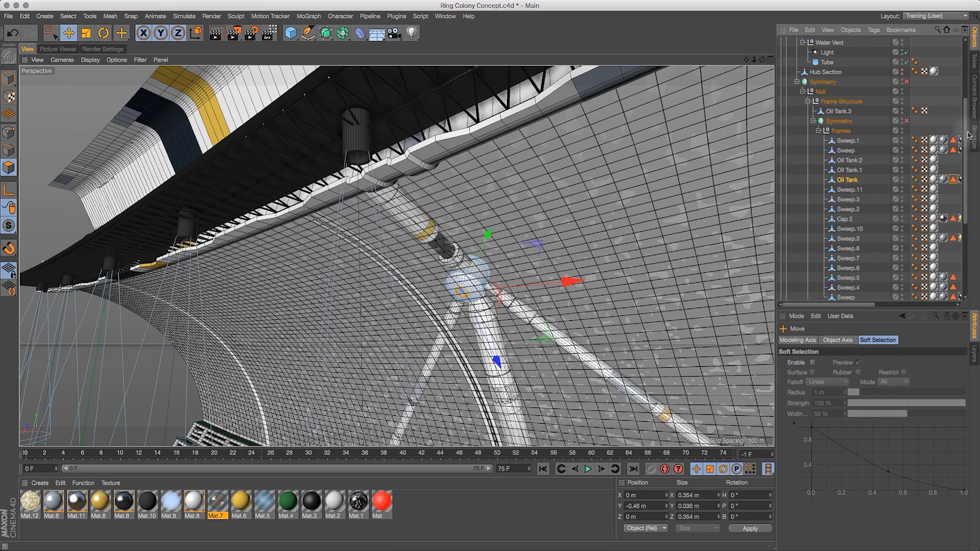
mouse_move(970, 146)
mouse_down()
mouse_move(972, 223)
mouse_move(970, 159)
mouse_up()
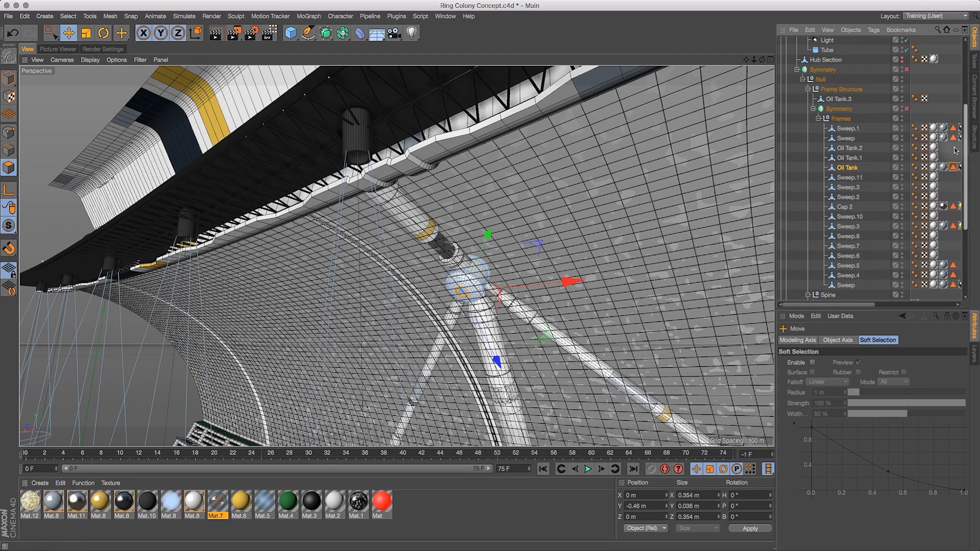
click(818, 119)
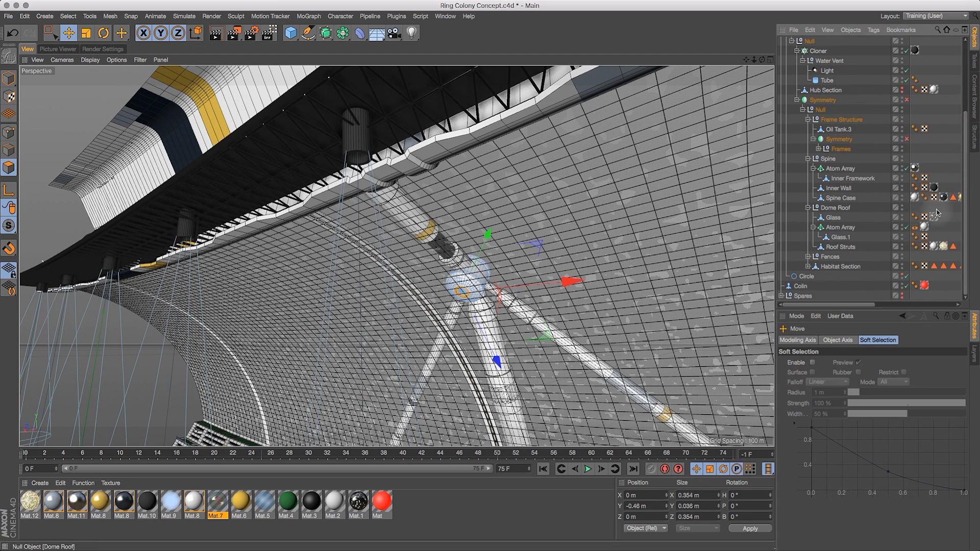
Replace the materials on the Spine's Atom Array and the Water Vent Cloner with the light blue-grey Mat.8
click(845, 178)
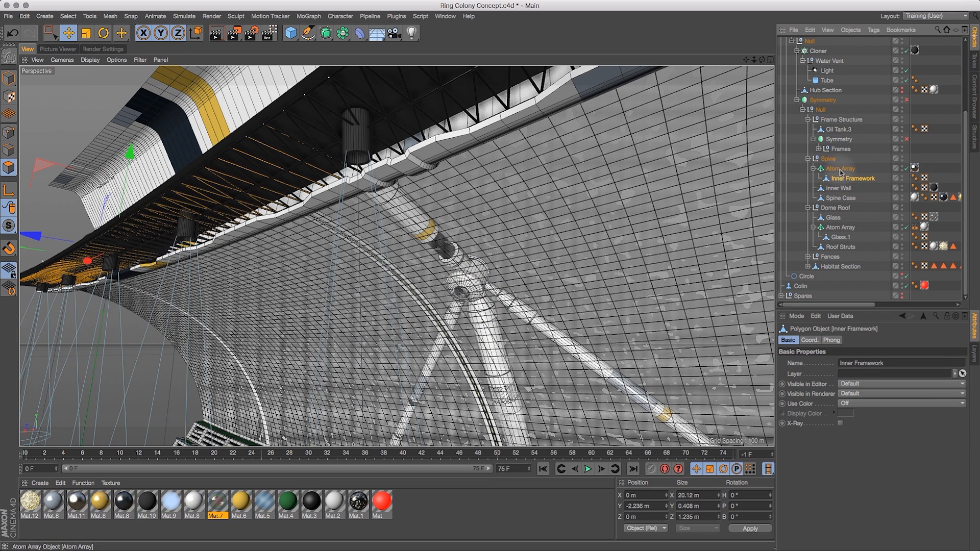
click(840, 168)
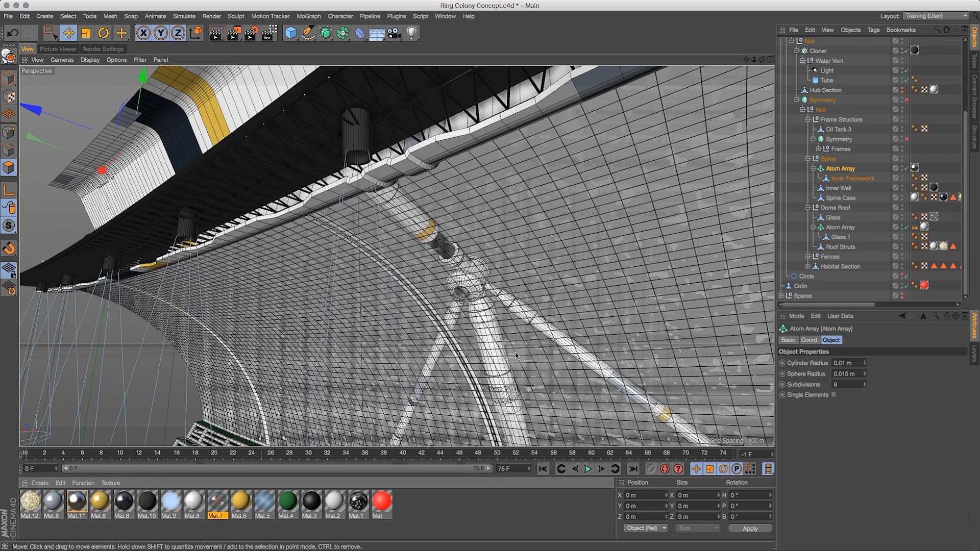
click(49, 515)
drag(49, 516, 915, 169)
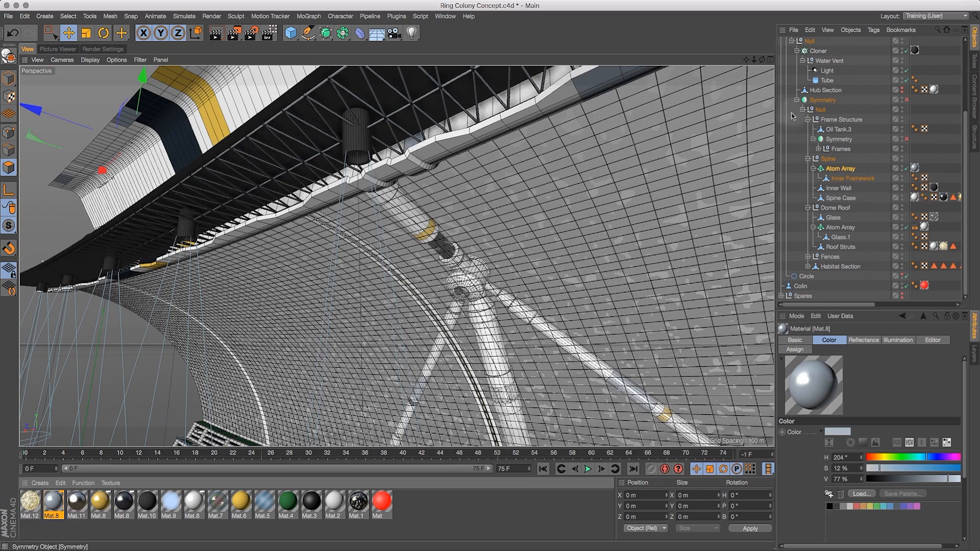
drag(733, 72, 764, 50)
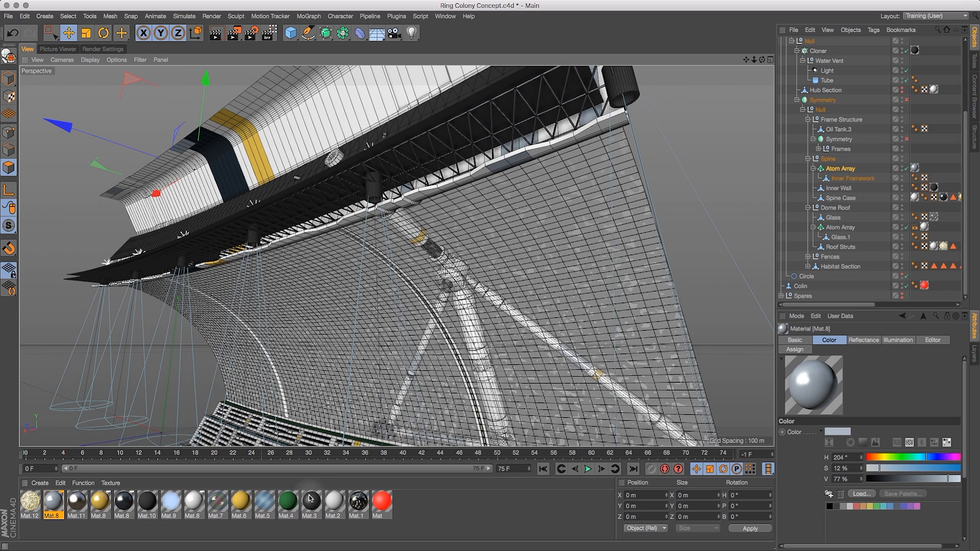
drag(312, 501, 769, 69)
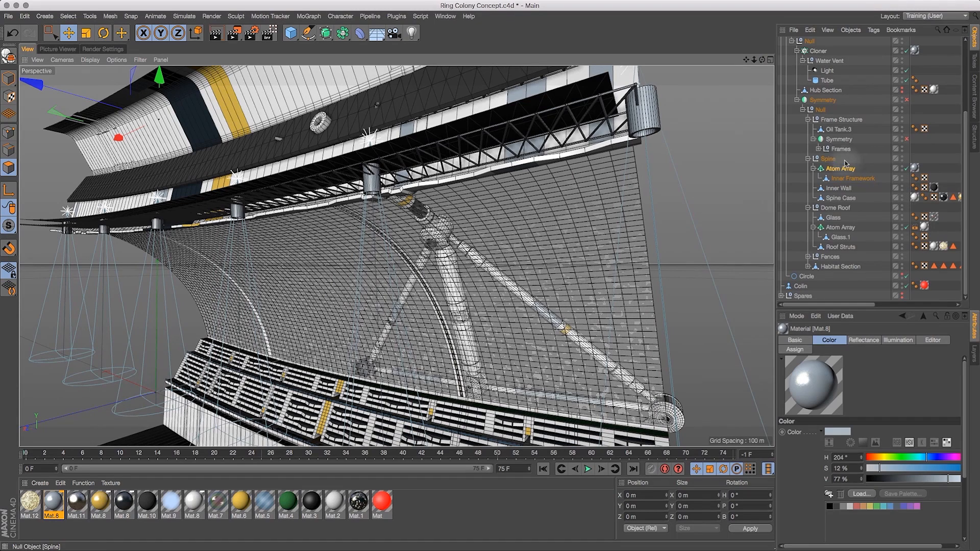
Set the outer distance of the Water Vent Light's visible light to 6 m
click(827, 71)
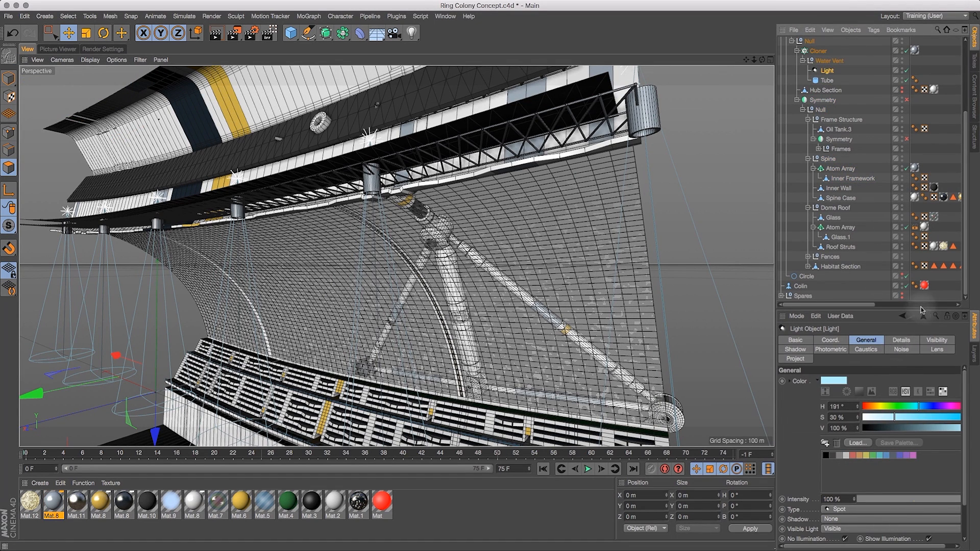
click(910, 342)
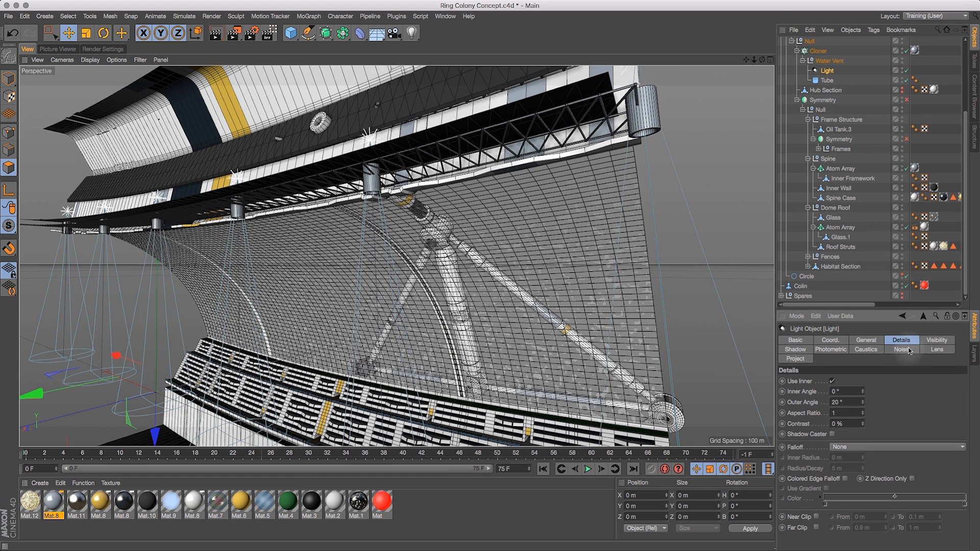
click(929, 342)
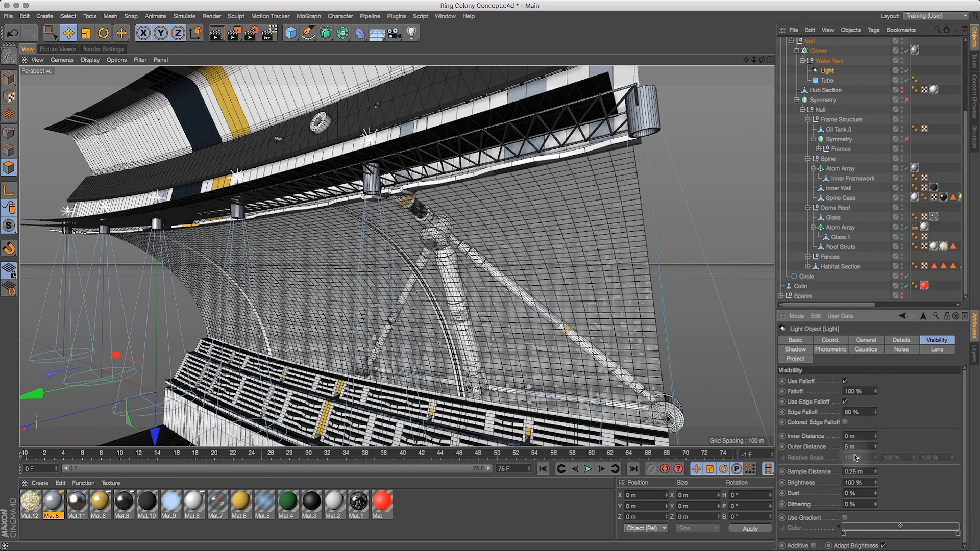
click(935, 342)
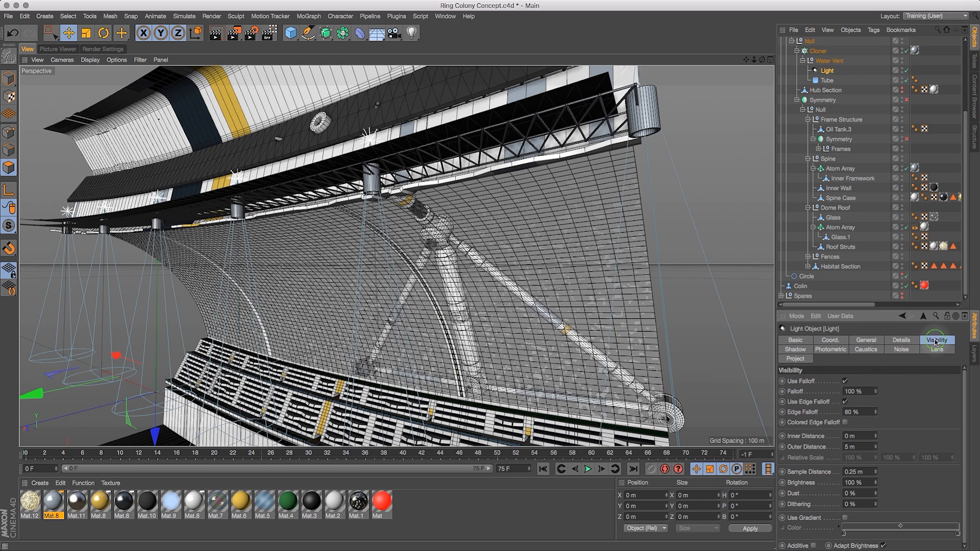
drag(964, 386, 964, 387)
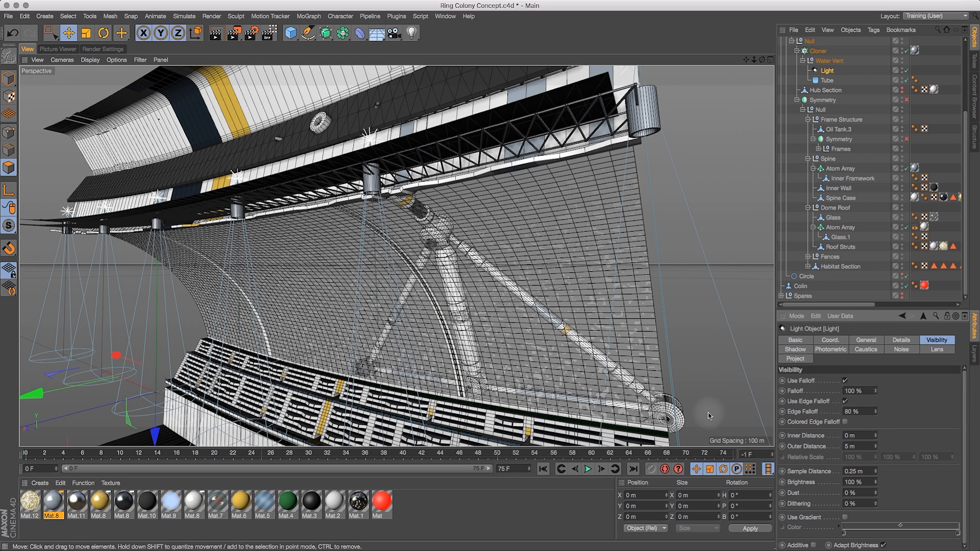
drag(869, 447, 816, 447)
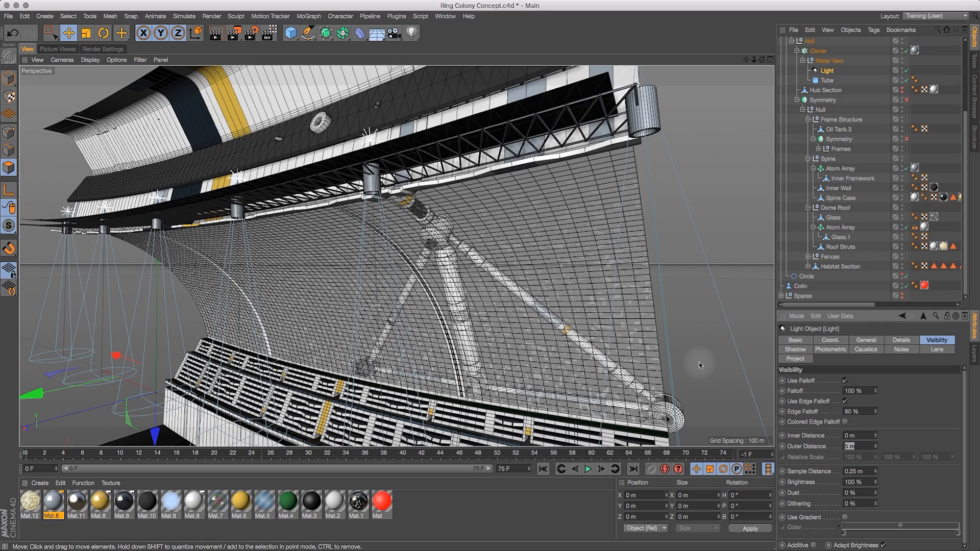
text(6)
key(Return)
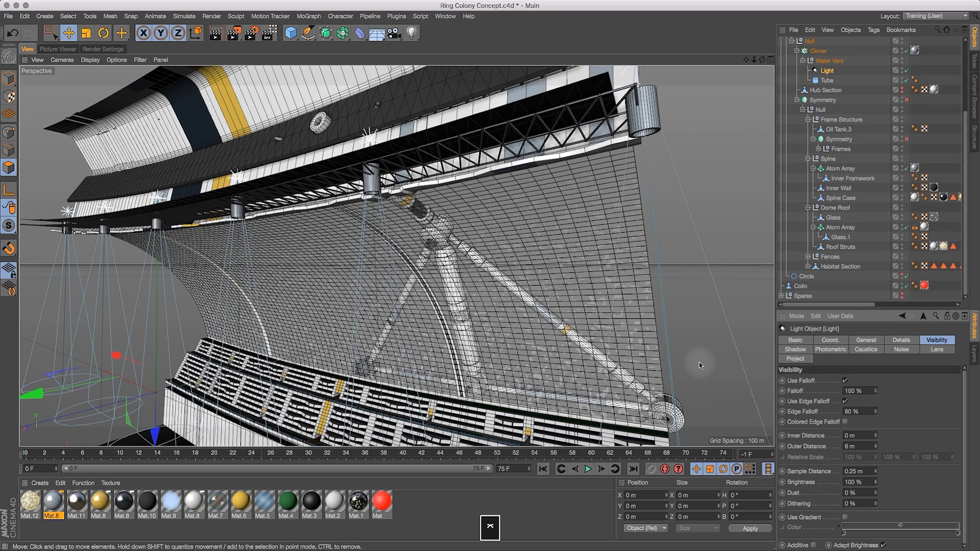
Set the Water Vent Light's noise brightness to -40% and its noise contrast to 170%
drag(753, 60, 781, 65)
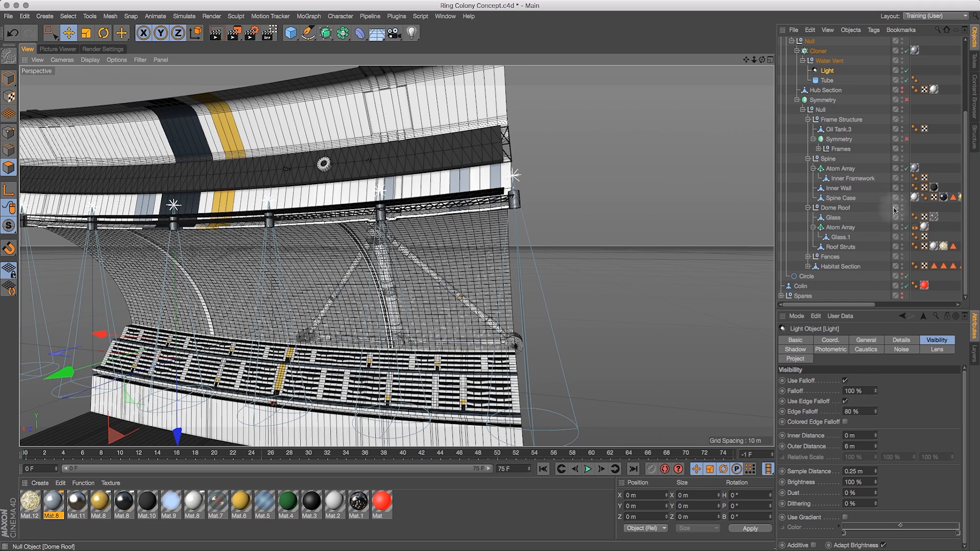
click(901, 349)
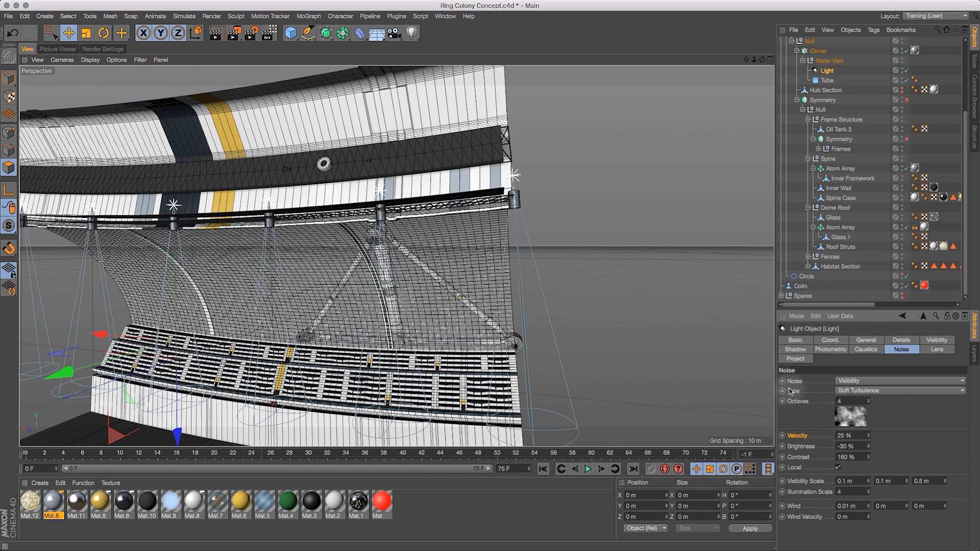
key(minus)
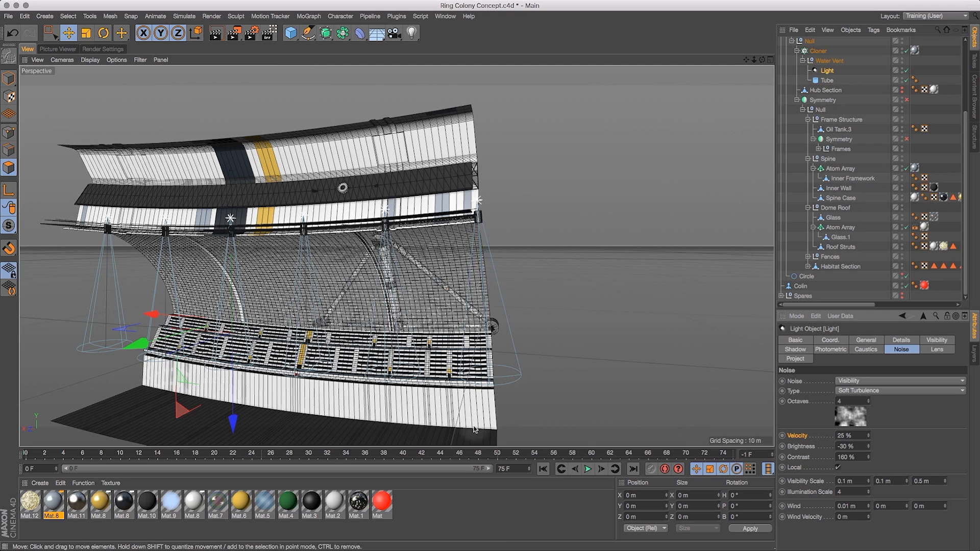
double_click(852, 446)
text(-40)
key(Return)
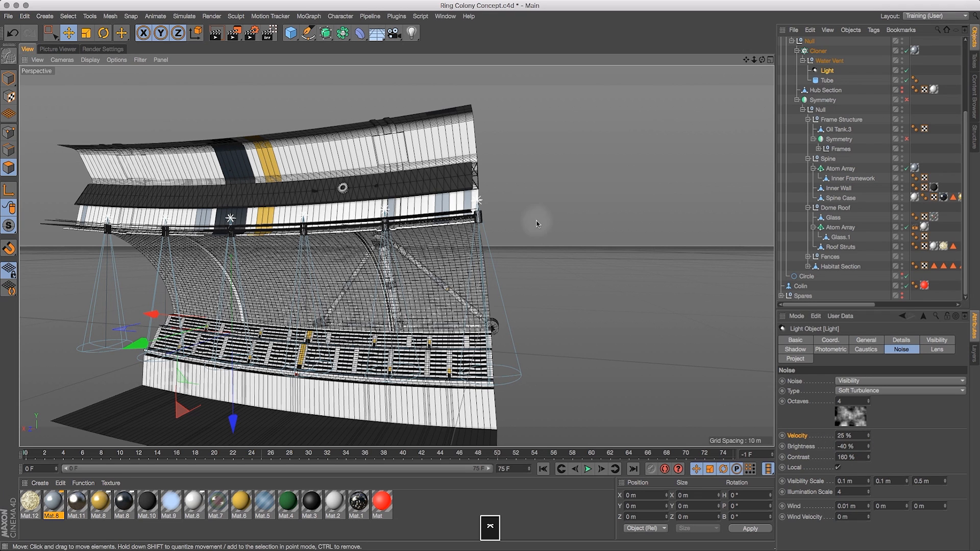
double_click(850, 457)
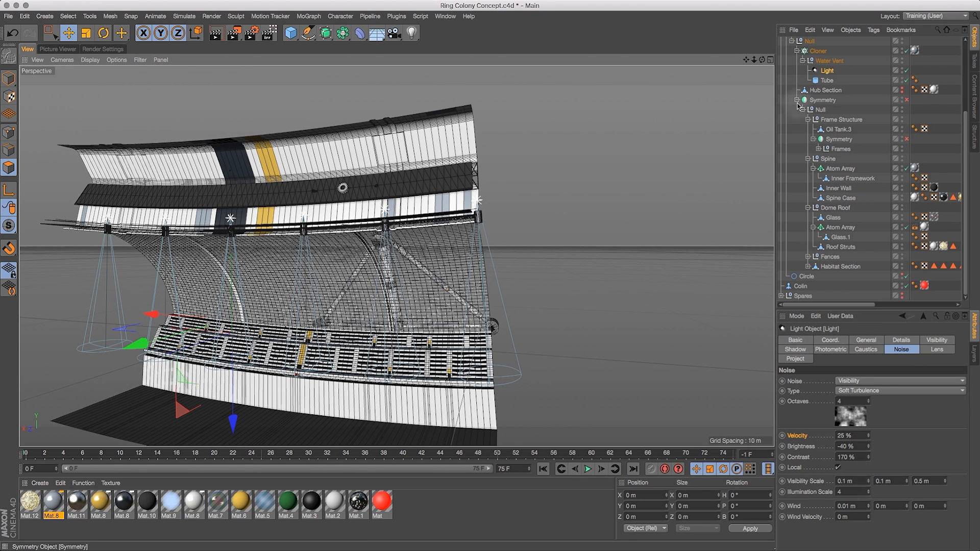
drag(753, 60, 906, 53)
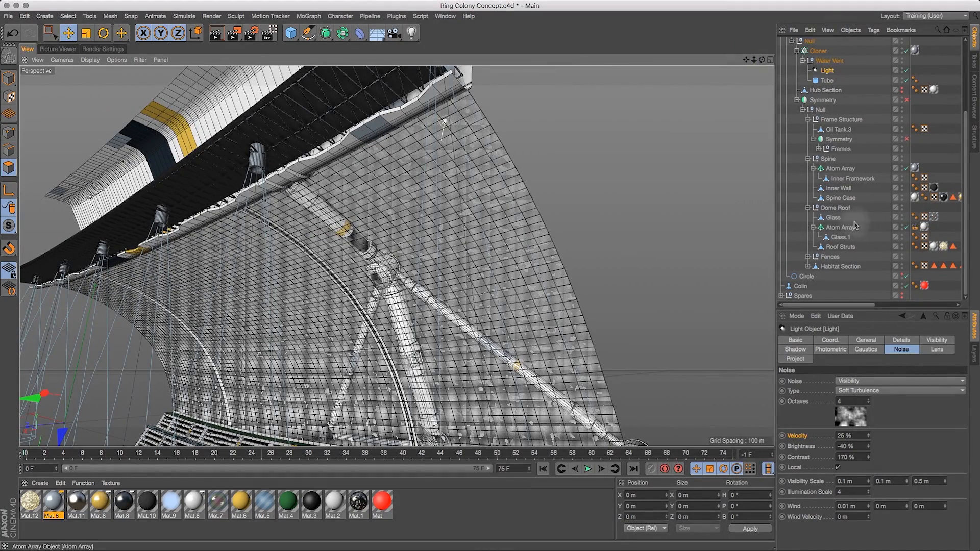
Shift the selected polygons of the Spine Case along Z to a position of -0.467 m
click(843, 198)
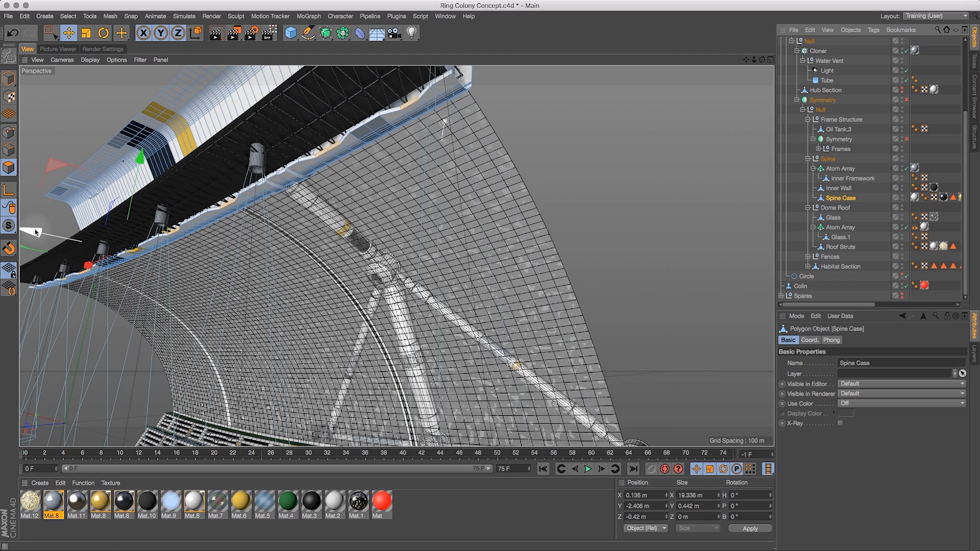
drag(34, 234, 37, 232)
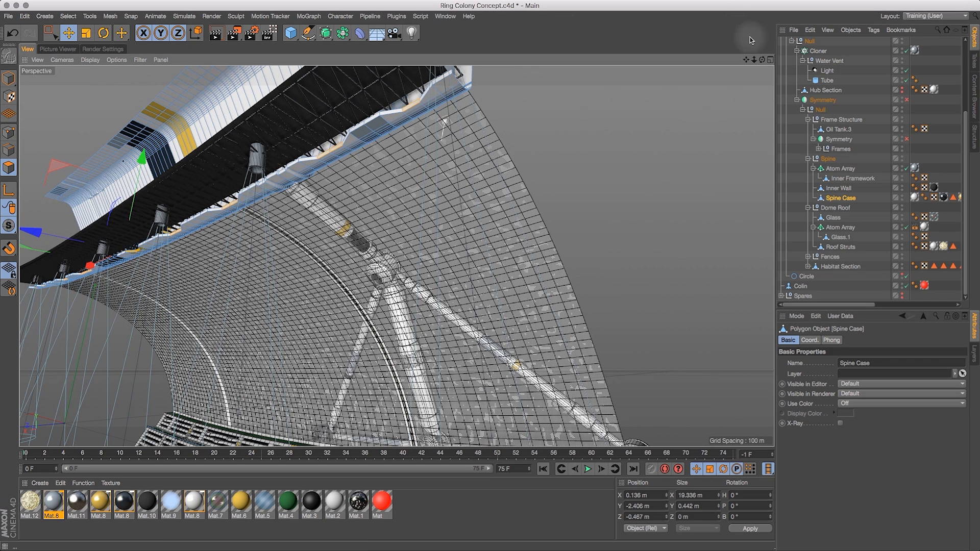
Switch to Model mode, pick the fence Sweep in the Fences group, and open its blue transparent material Mat.5 for editing
drag(762, 59, 733, 92)
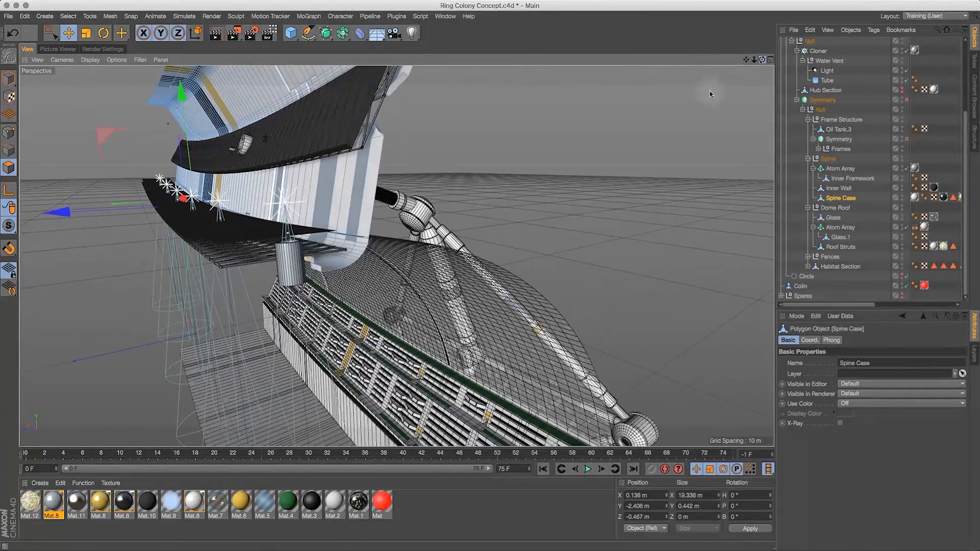
drag(747, 60, 810, 57)
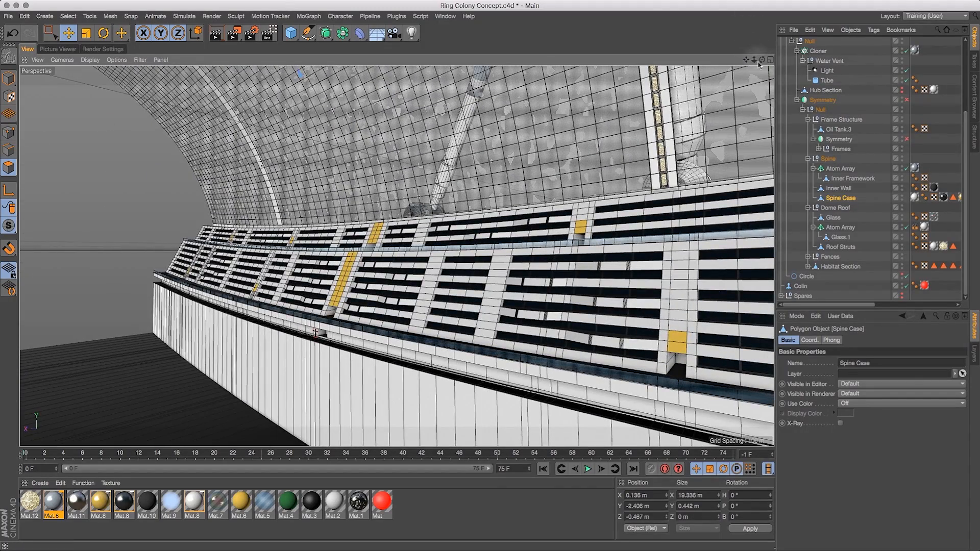
drag(744, 59, 627, 124)
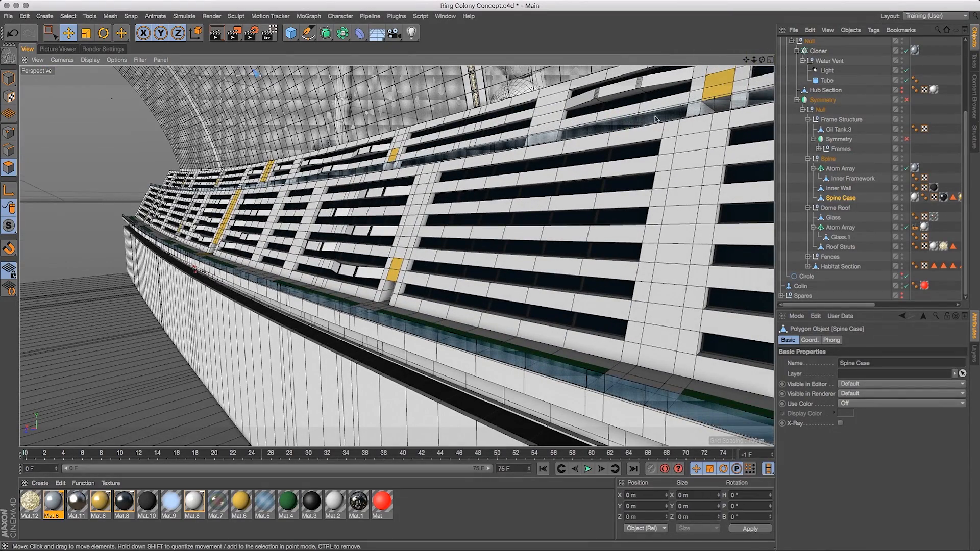
click(8, 78)
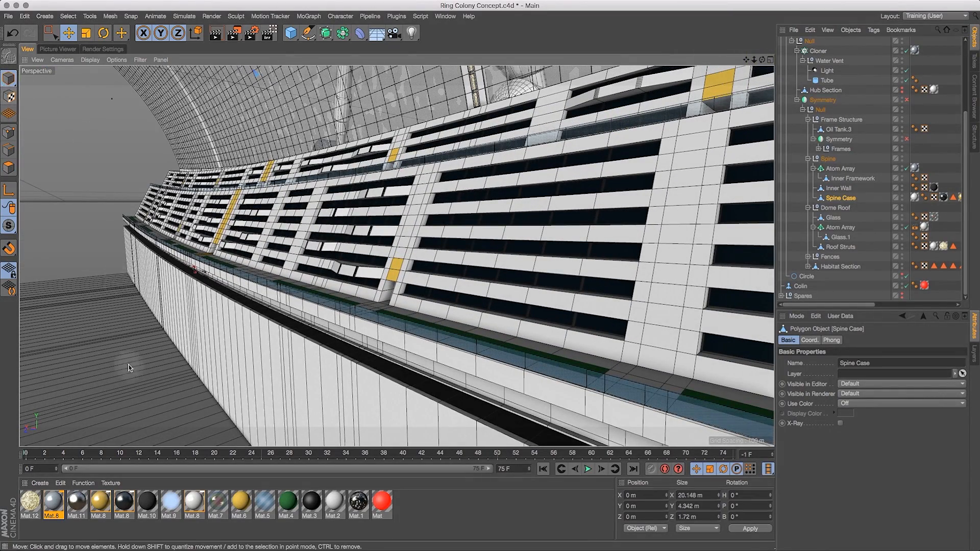
click(265, 503)
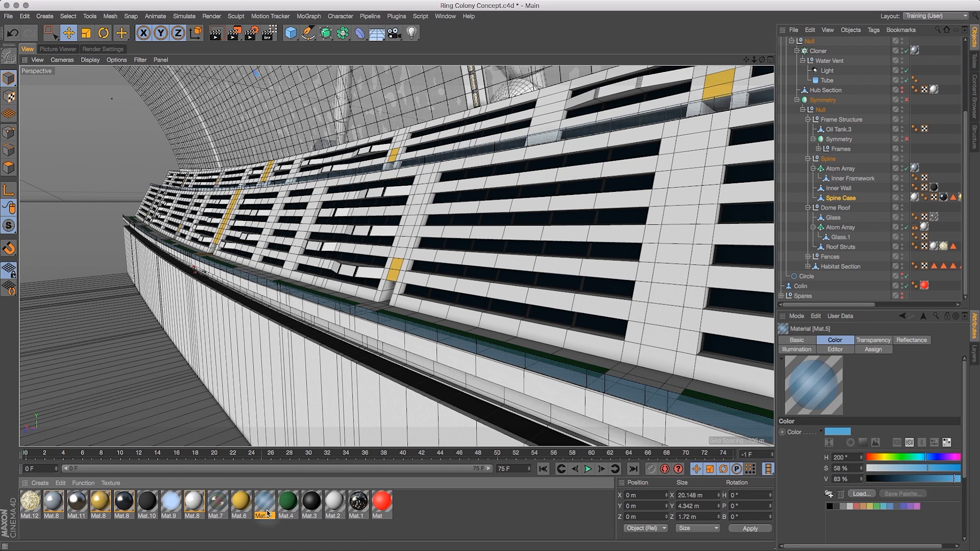
click(622, 124)
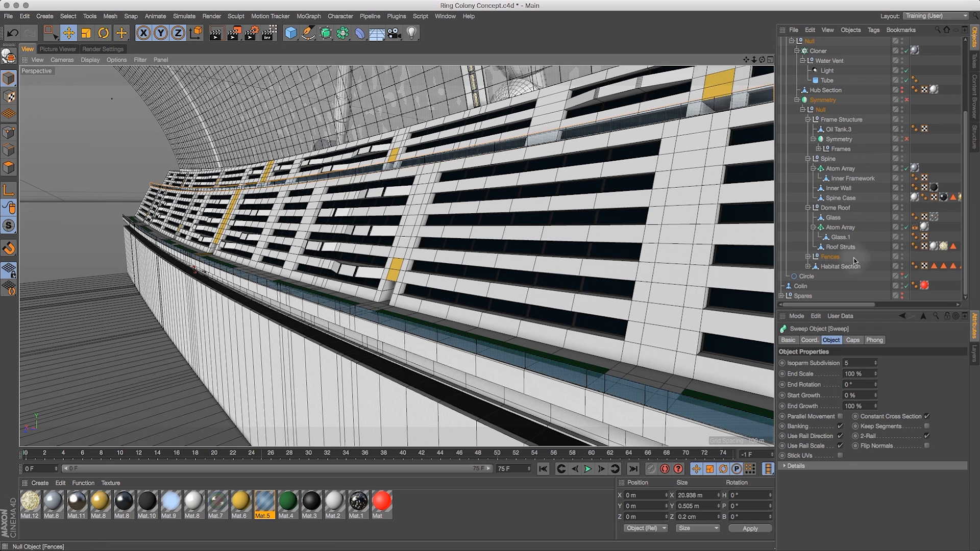
click(807, 257)
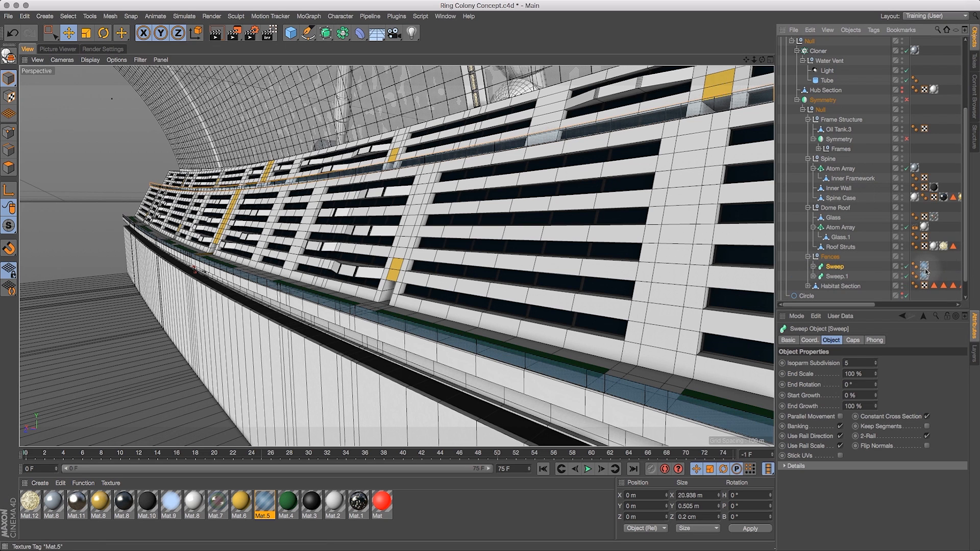
double_click(924, 266)
double_click(263, 501)
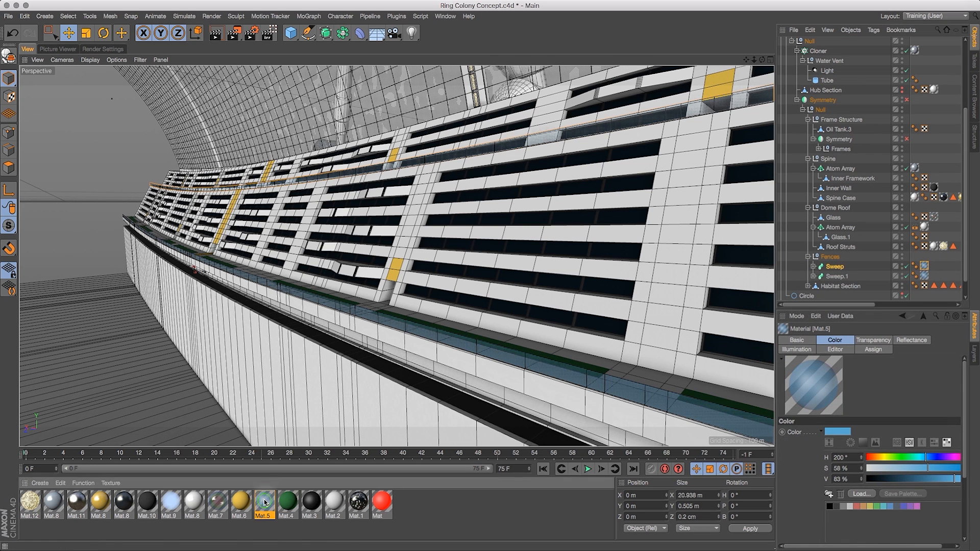
drag(242, 64, 437, 73)
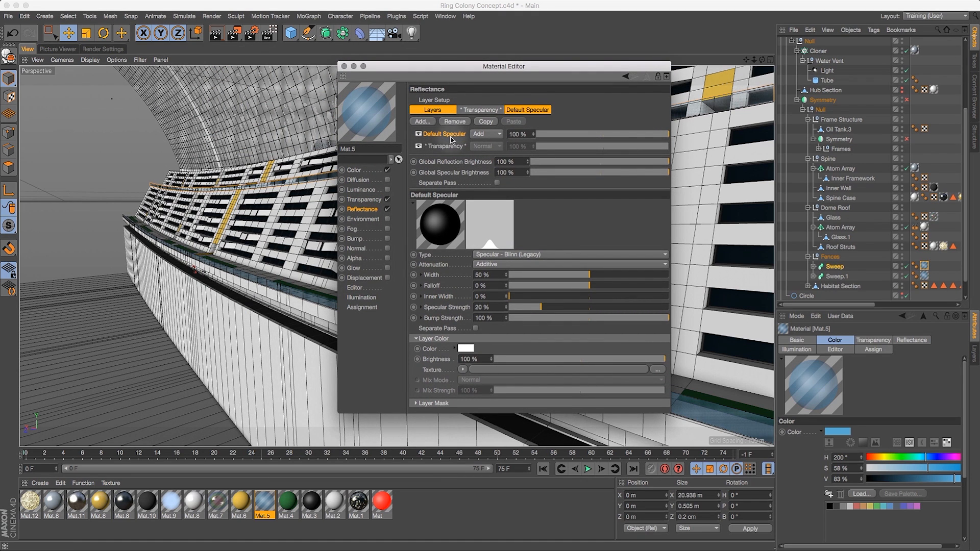
Replace Mat.5's Default Specular reflectance layer with a GGX layer at 1% roughness and 51% layer colour brightness
click(454, 122)
click(422, 121)
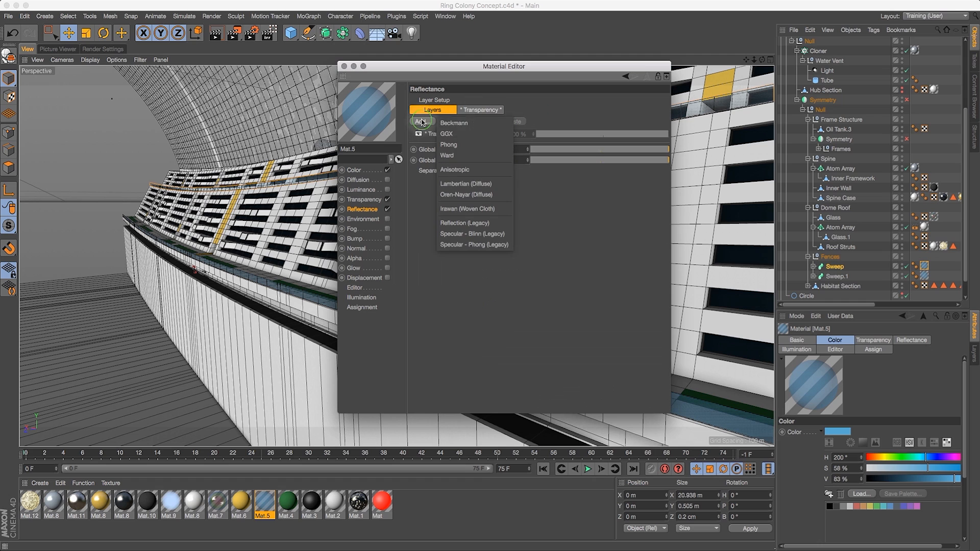
click(471, 133)
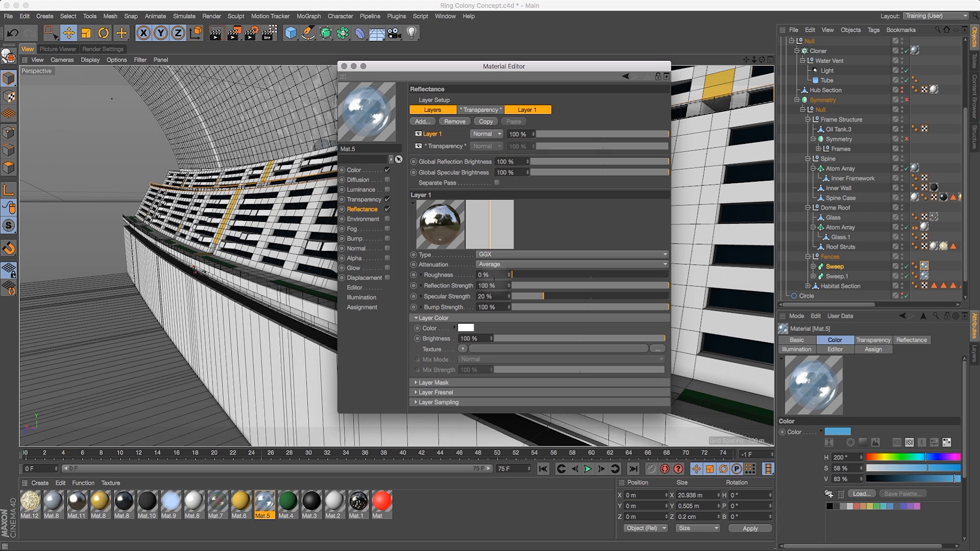
drag(492, 275, 459, 280)
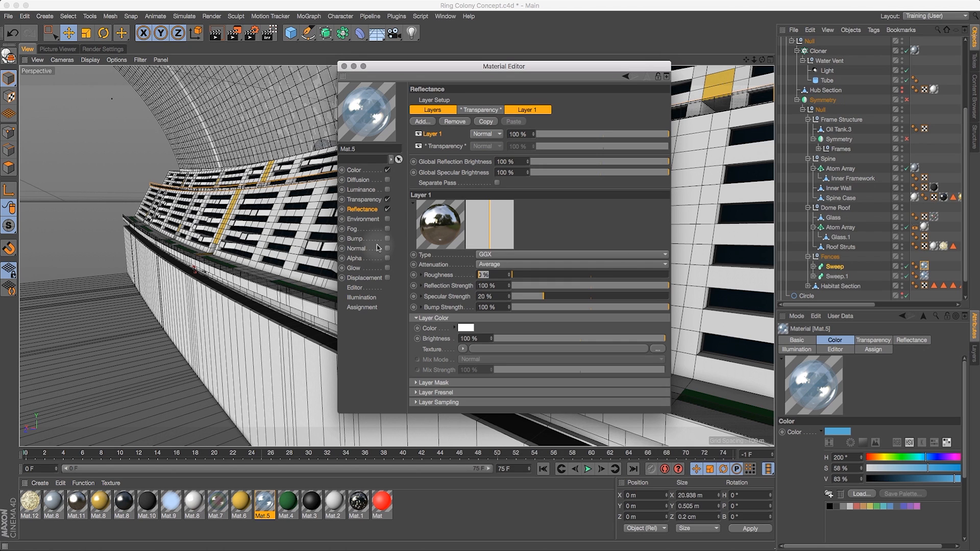
text(1)
key(Return)
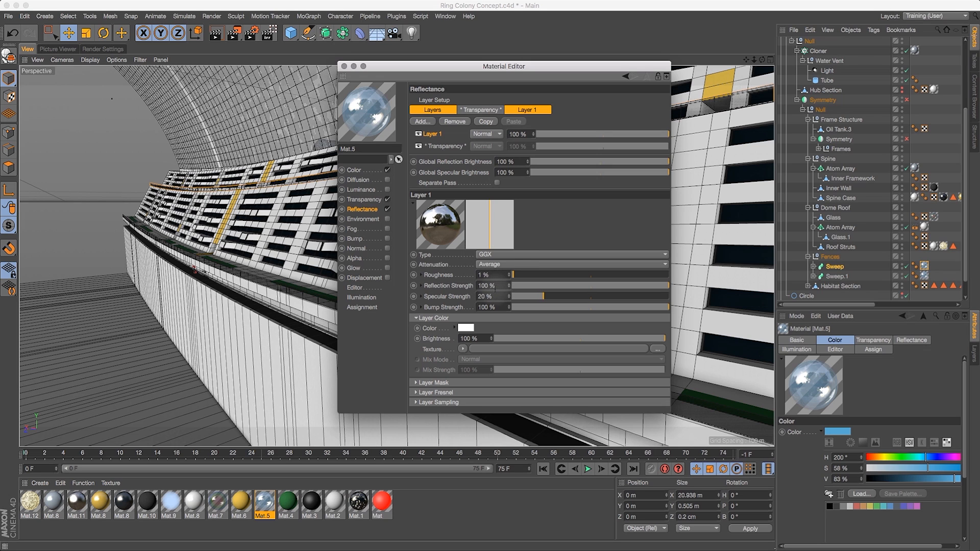
click(541, 337)
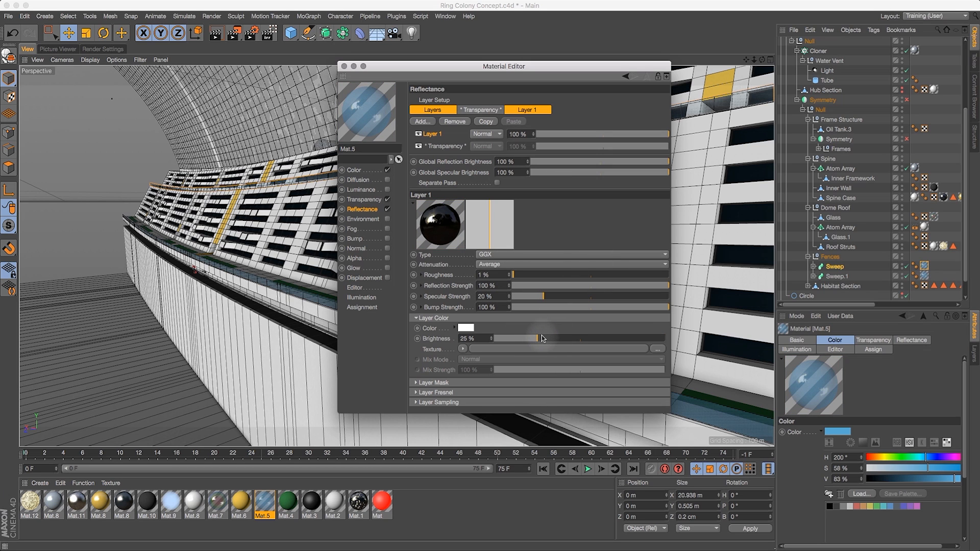
drag(554, 339, 583, 341)
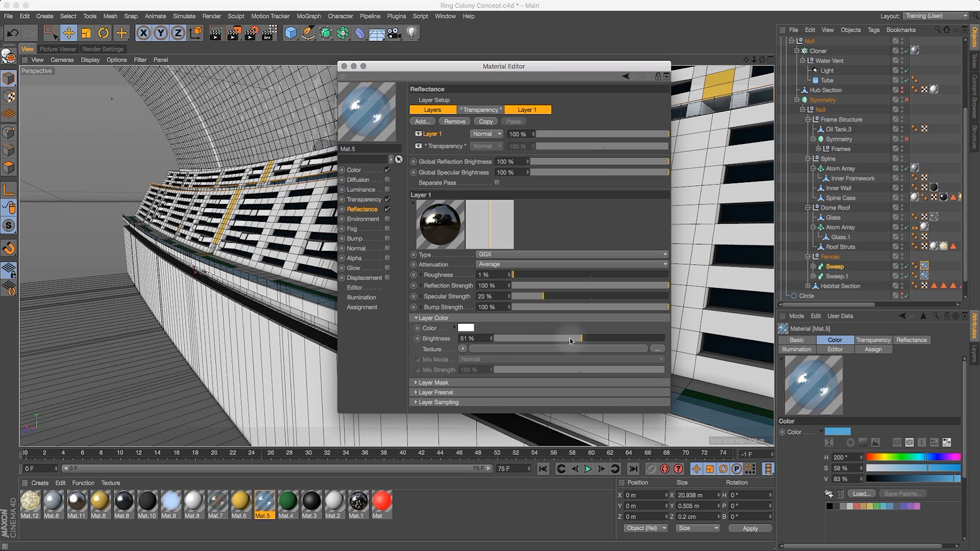
Set Mat.5's transparency brightness to 95% and disable its Color channel
click(363, 199)
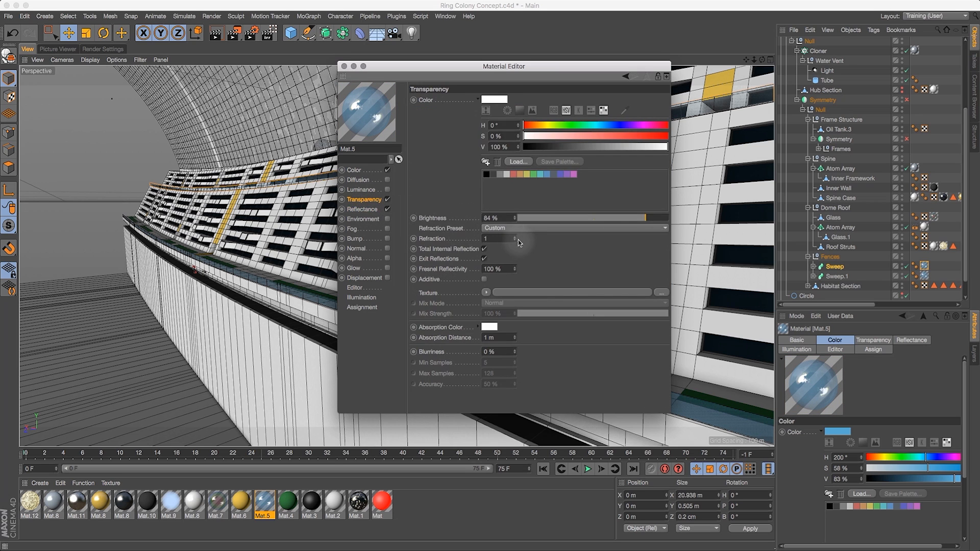
double_click(490, 218)
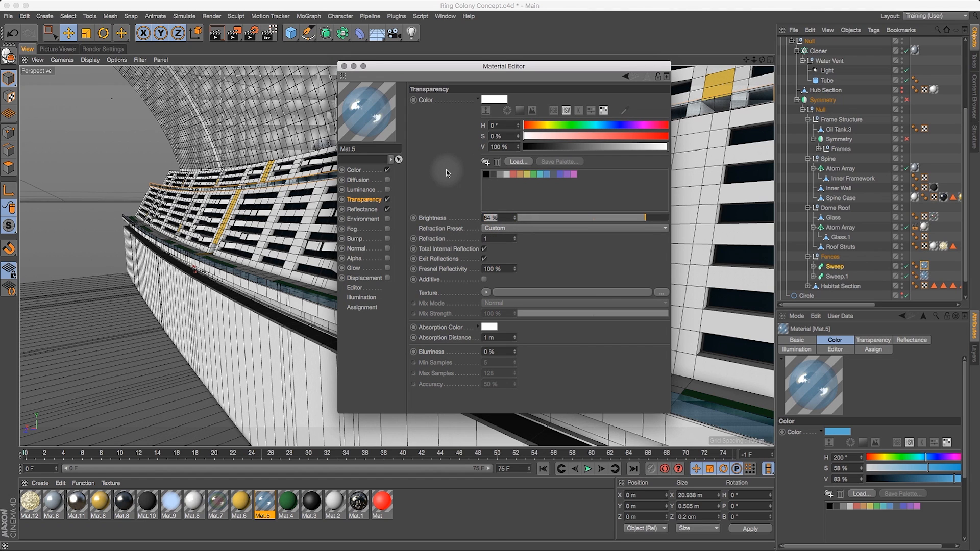
text(95)
key(Return)
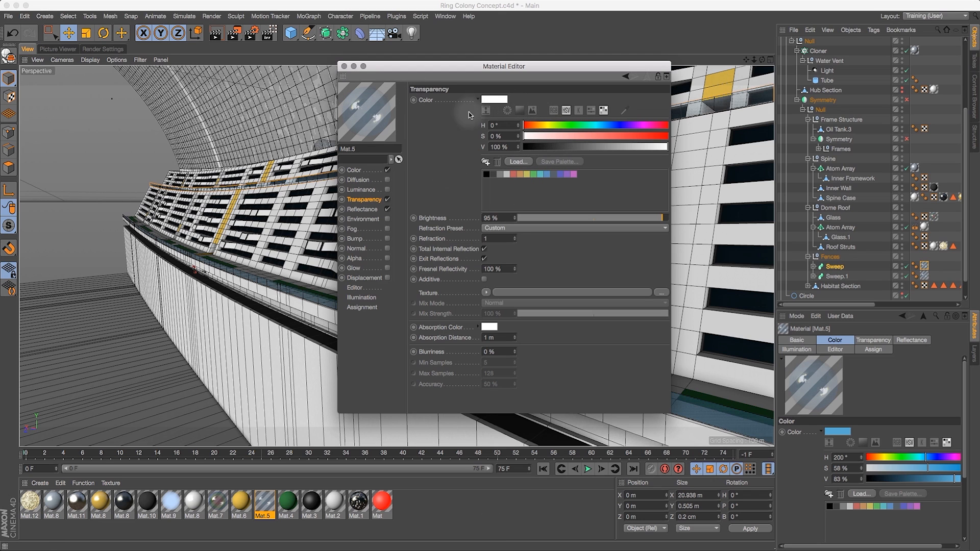
click(355, 171)
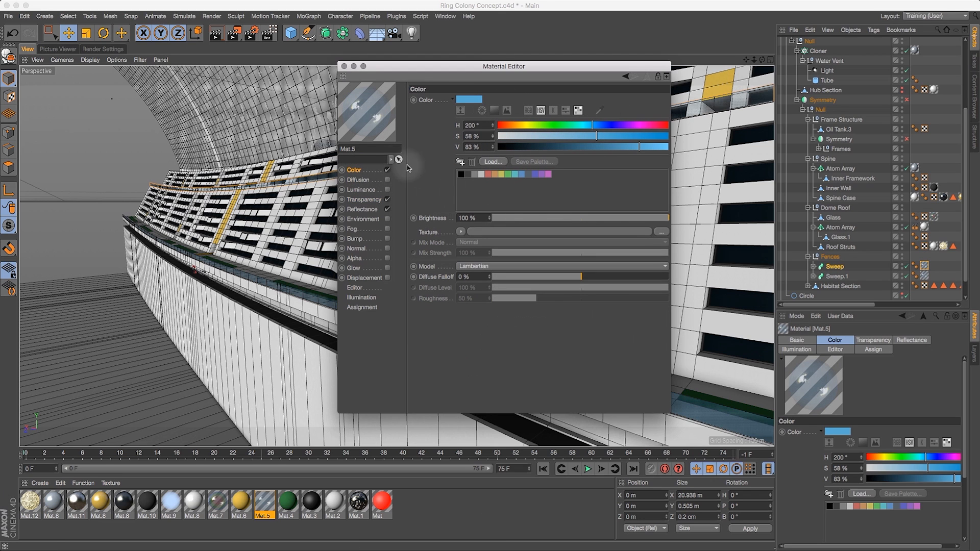
click(387, 171)
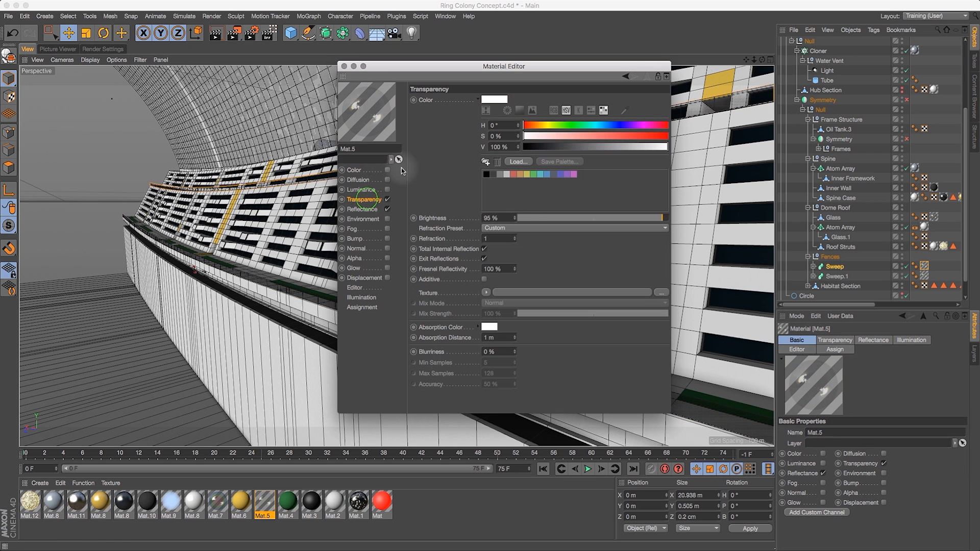
Tint Mat.5's transparency pale blue with hue 199°, saturation 24% and value 93%
click(493, 98)
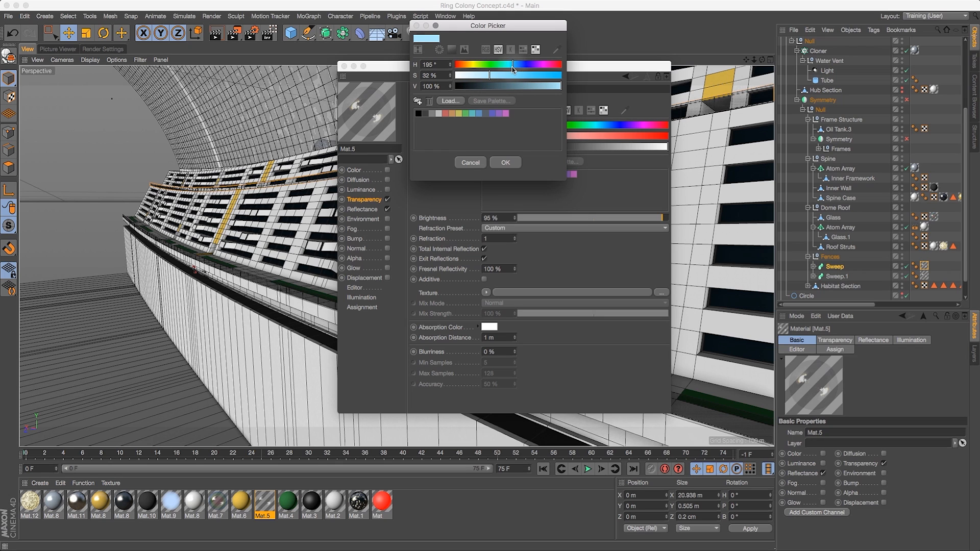
drag(521, 86, 535, 86)
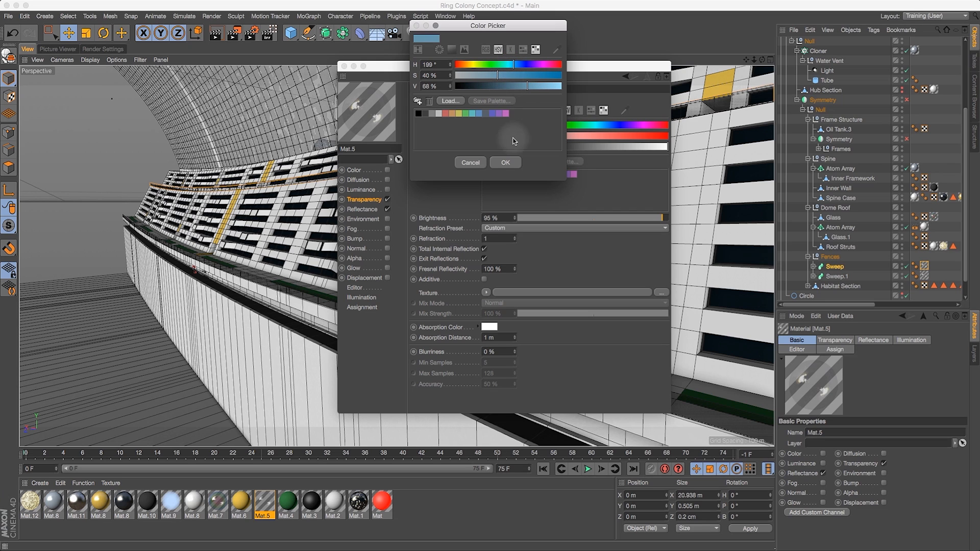
click(506, 164)
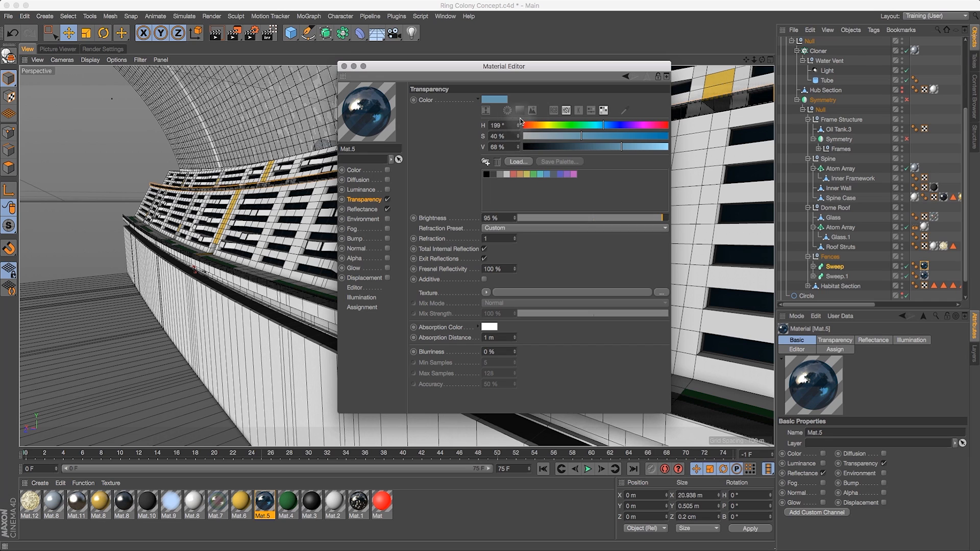
drag(626, 147, 655, 148)
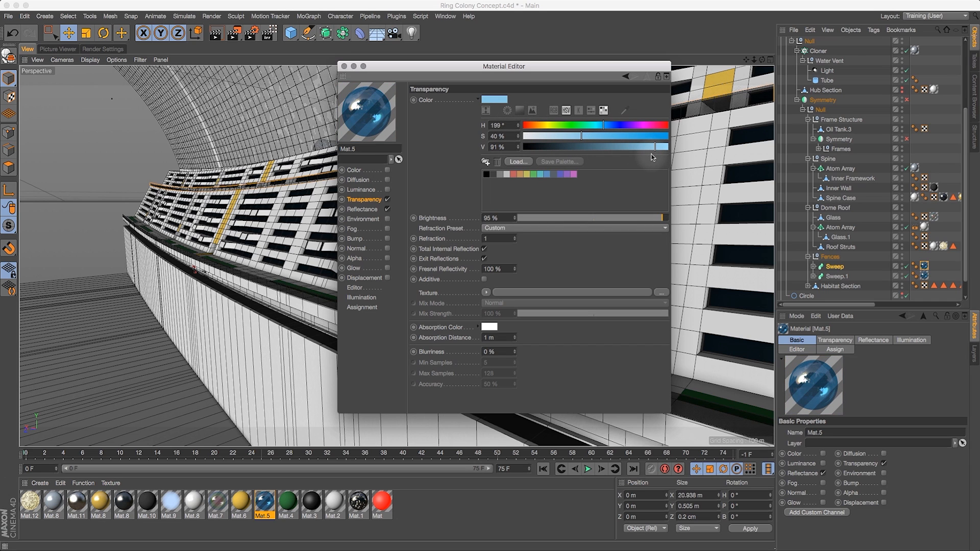
drag(581, 136, 558, 137)
drag(659, 151, 657, 147)
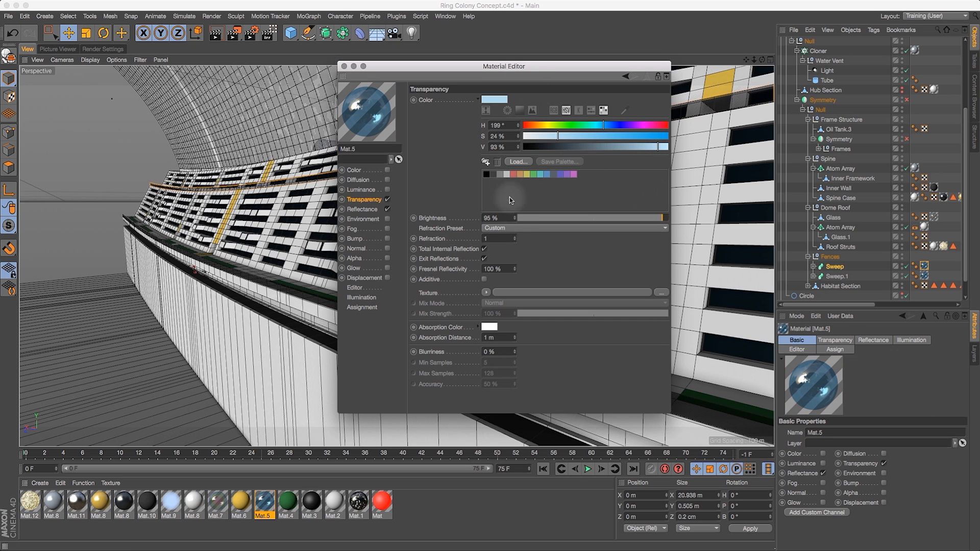
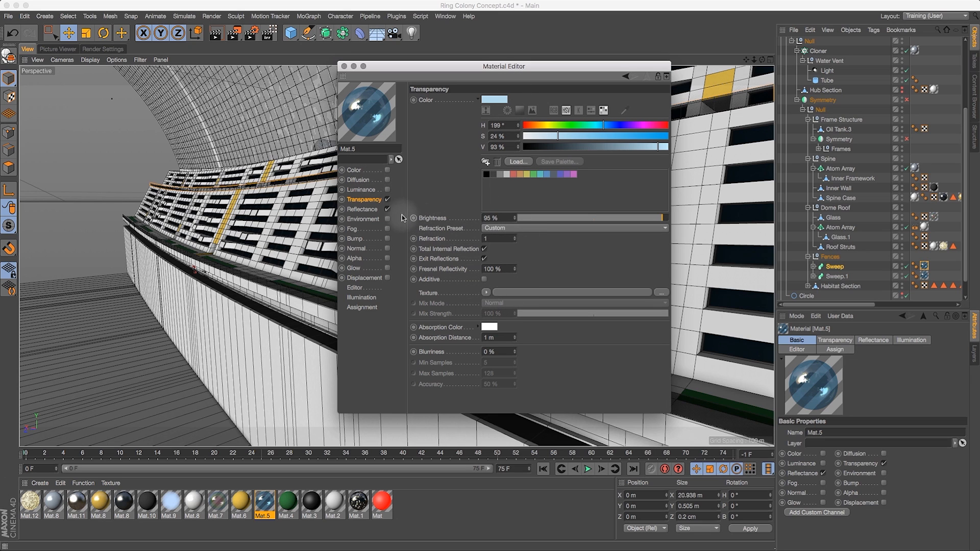
Set the GGX layer's colour brightness to 40% and give it a Dielectric Fresnel with the Glass preset
click(363, 209)
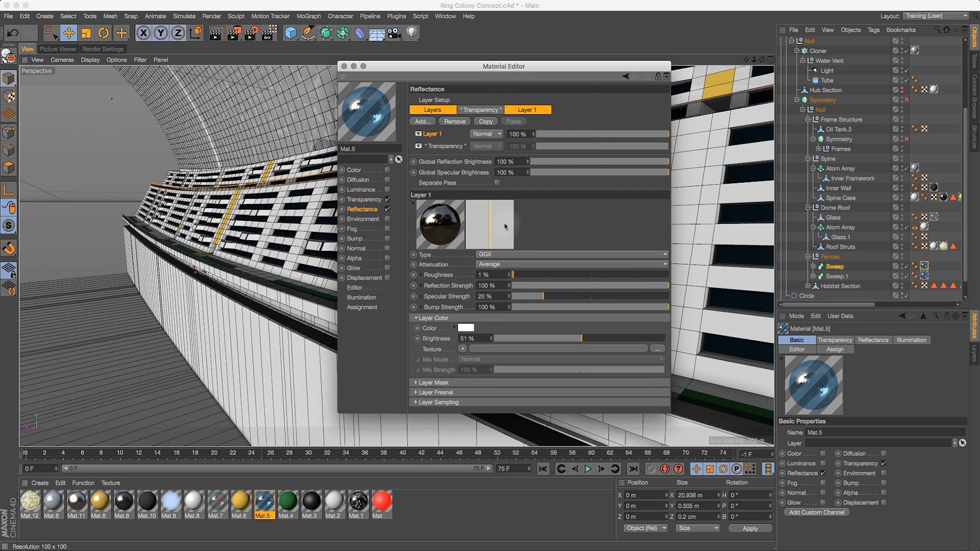
drag(479, 338, 421, 336)
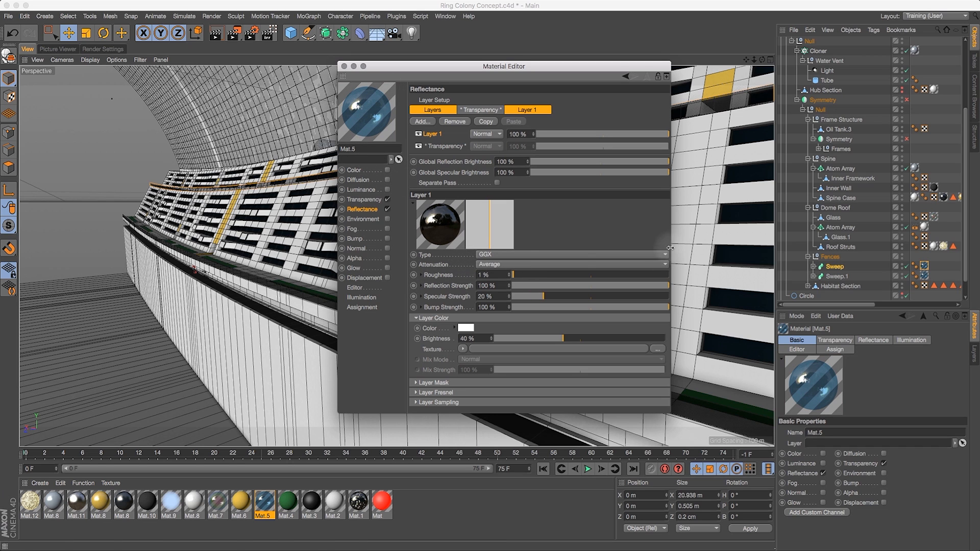
drag(552, 70, 548, 50)
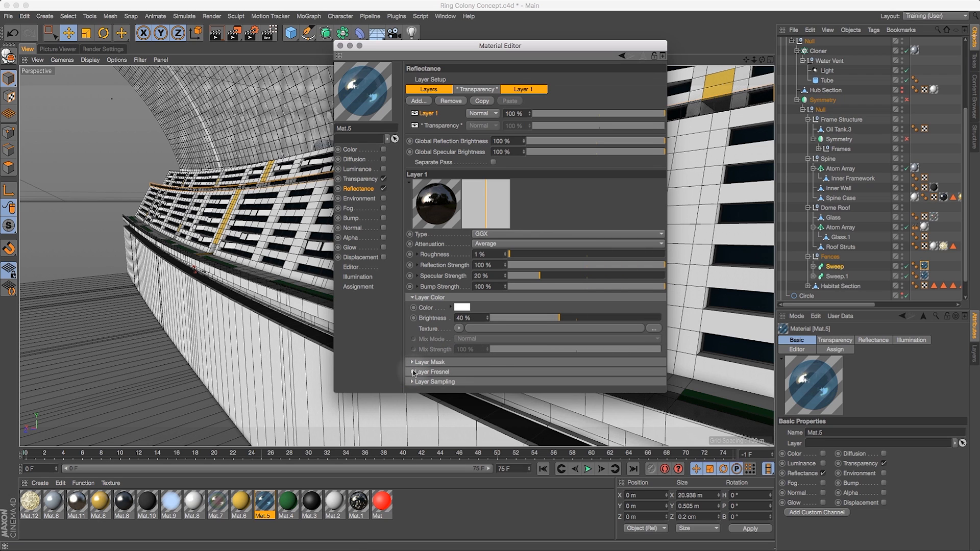
click(413, 372)
scroll(664, 240, down, 3)
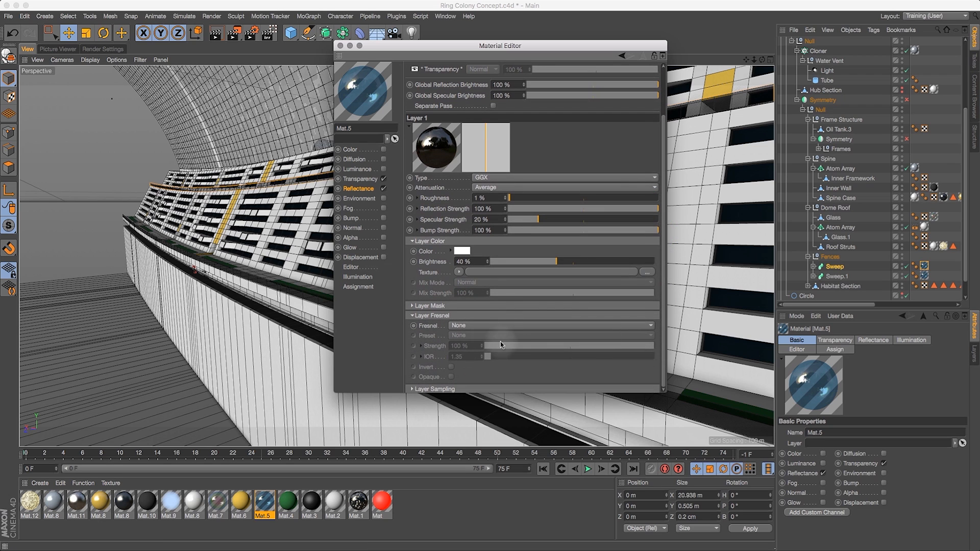
click(462, 325)
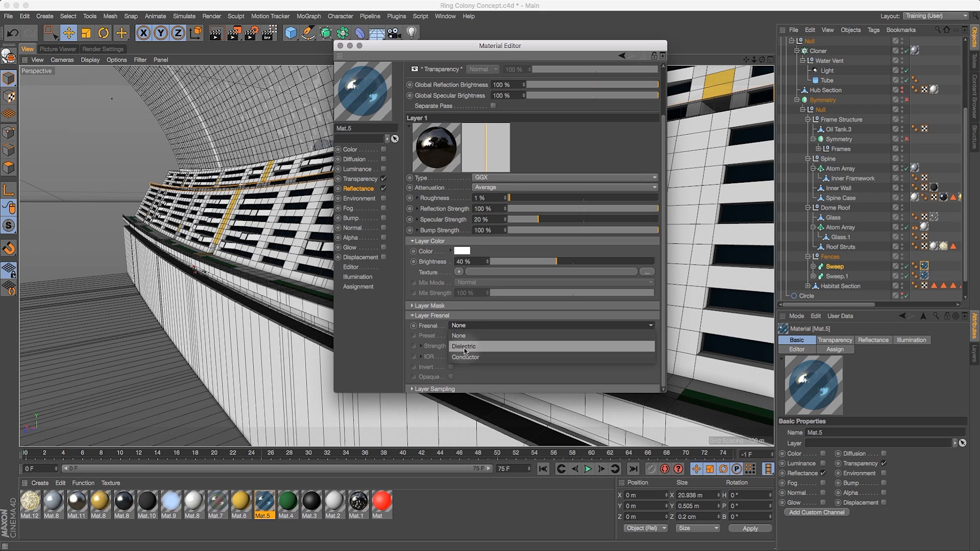
click(467, 348)
click(465, 335)
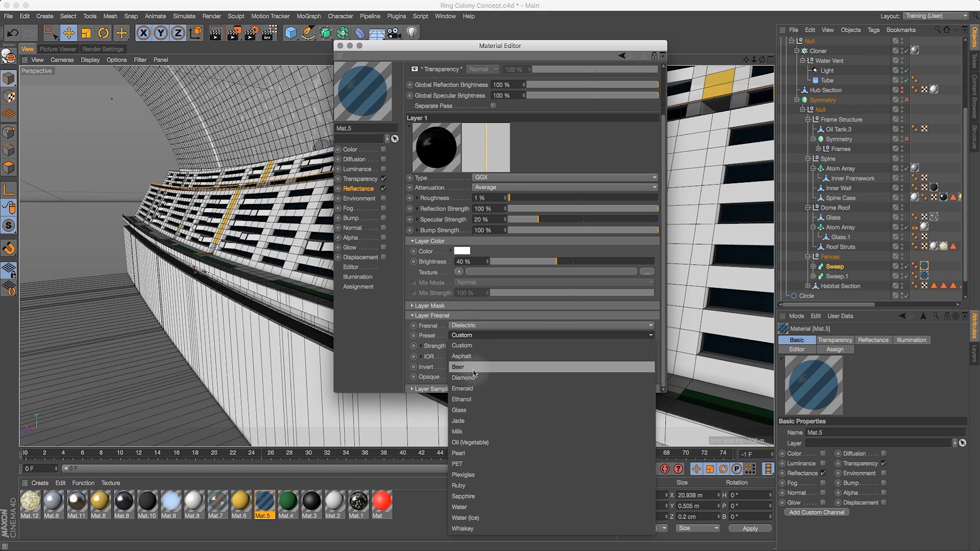
click(467, 411)
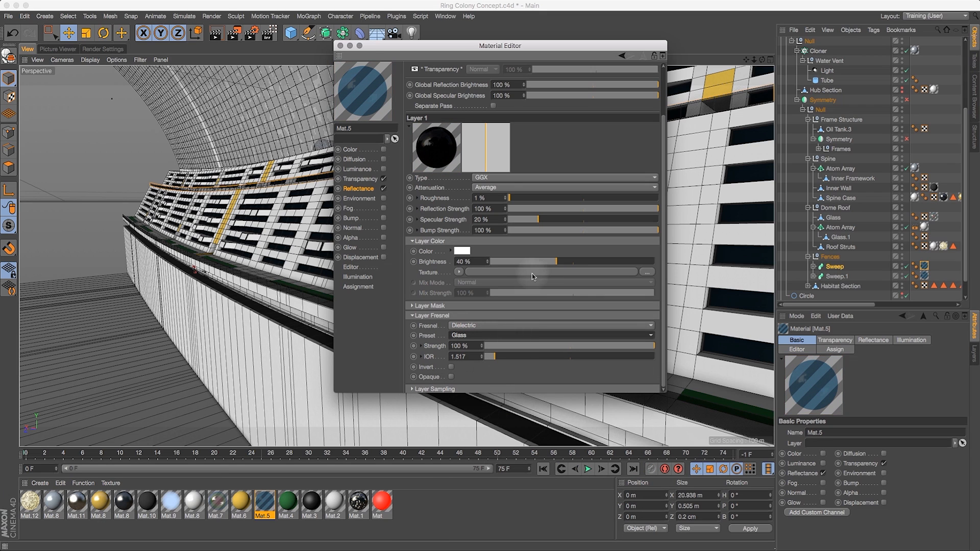
Set the GGX layer's Fresnel strength to 60% and close the Material Editor
click(474, 347)
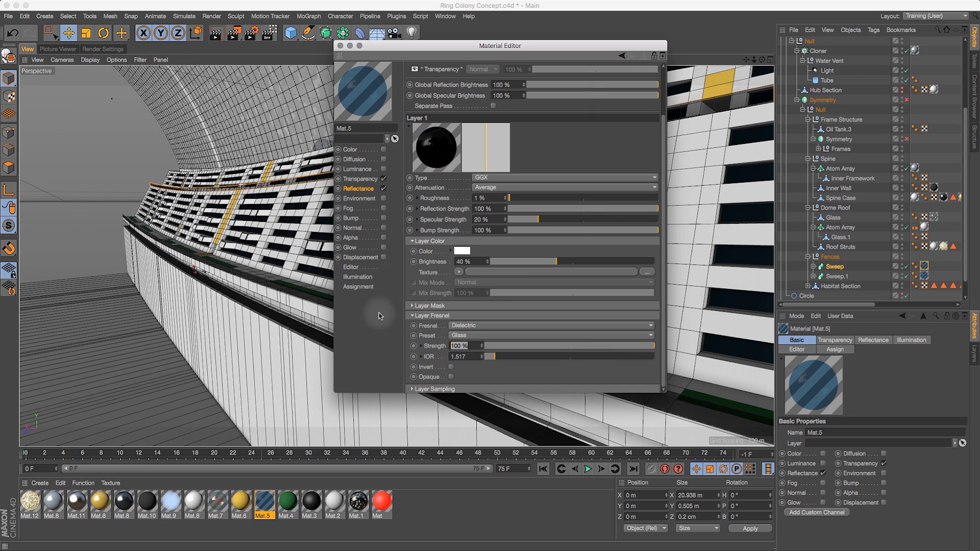
text(80)
key(Return)
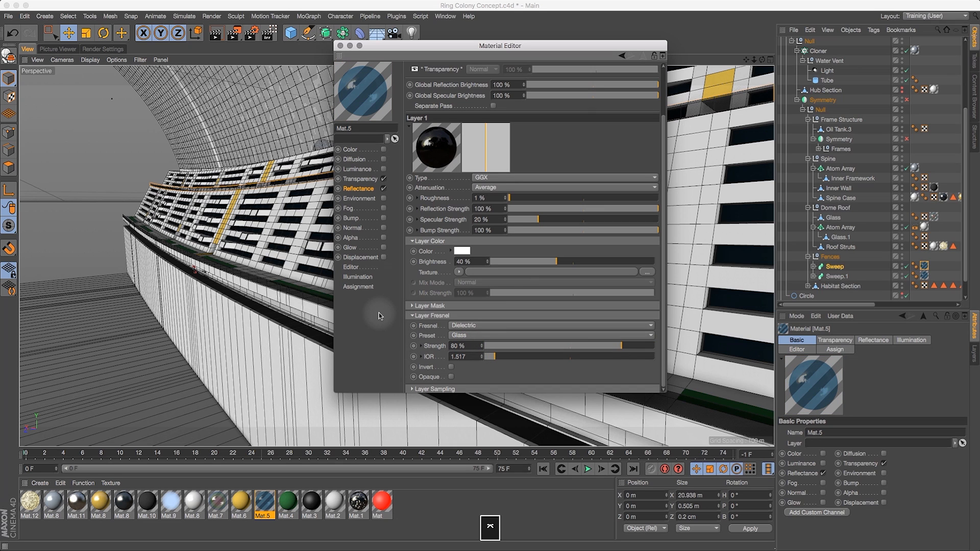
click(468, 345)
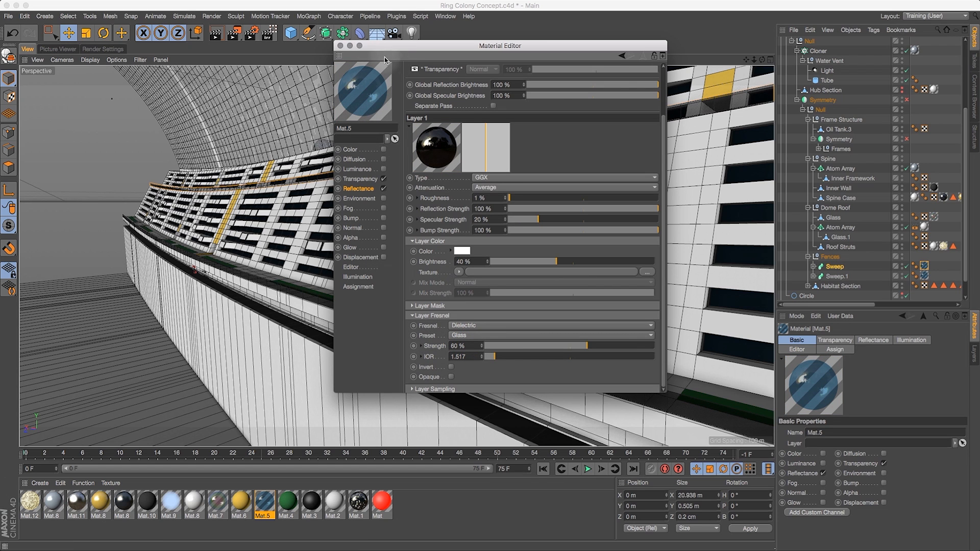
click(340, 46)
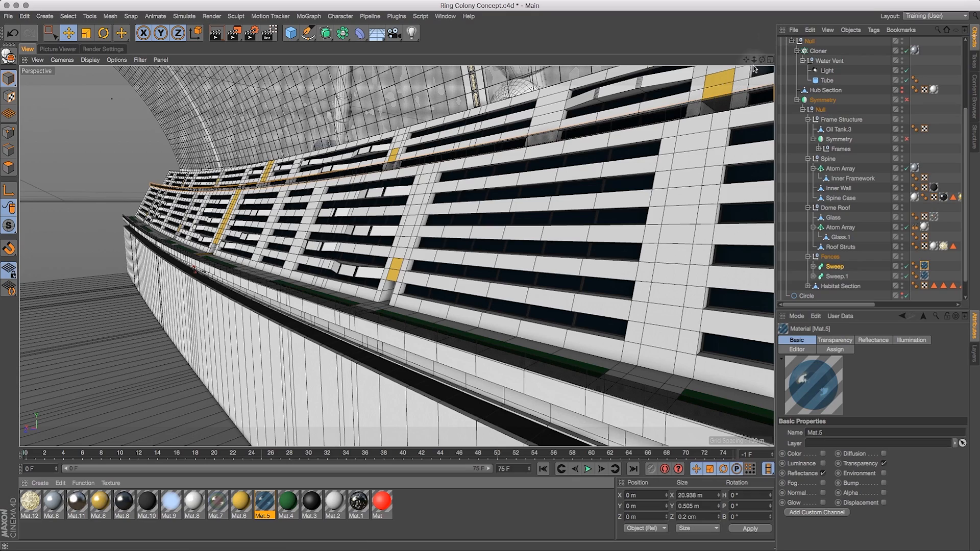
Select the Roof Struts object in the dome roof and switch to Polygon mode
drag(762, 61, 512, 108)
click(436, 102)
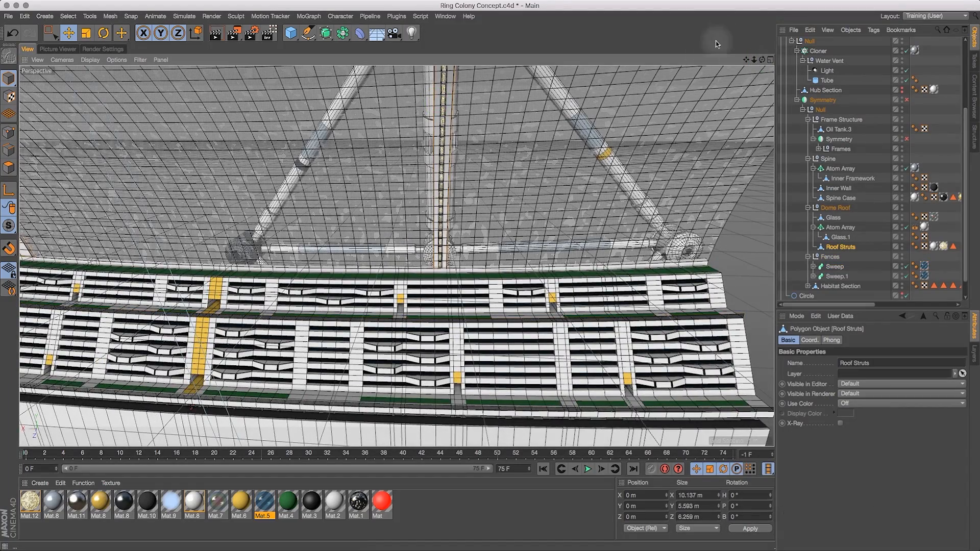
drag(745, 59, 843, 63)
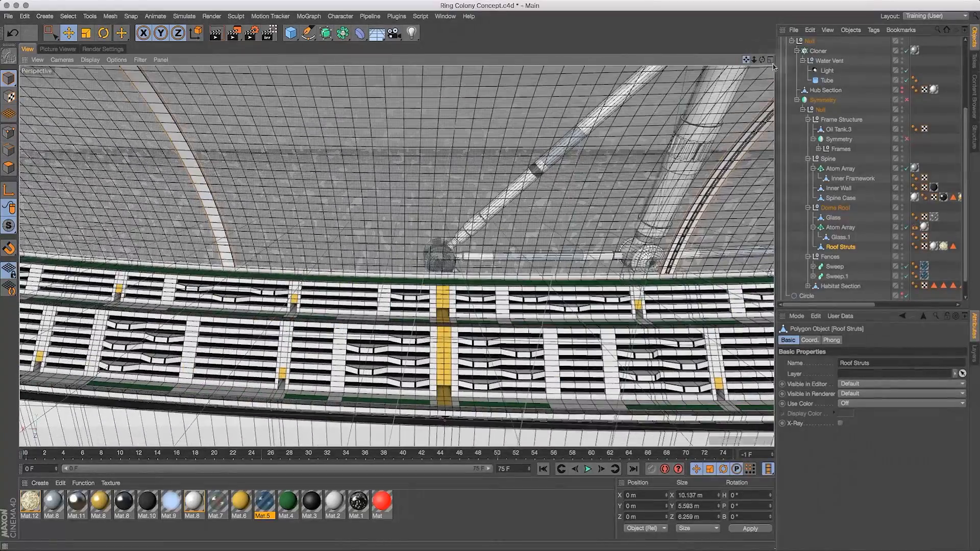
drag(752, 63, 309, 242)
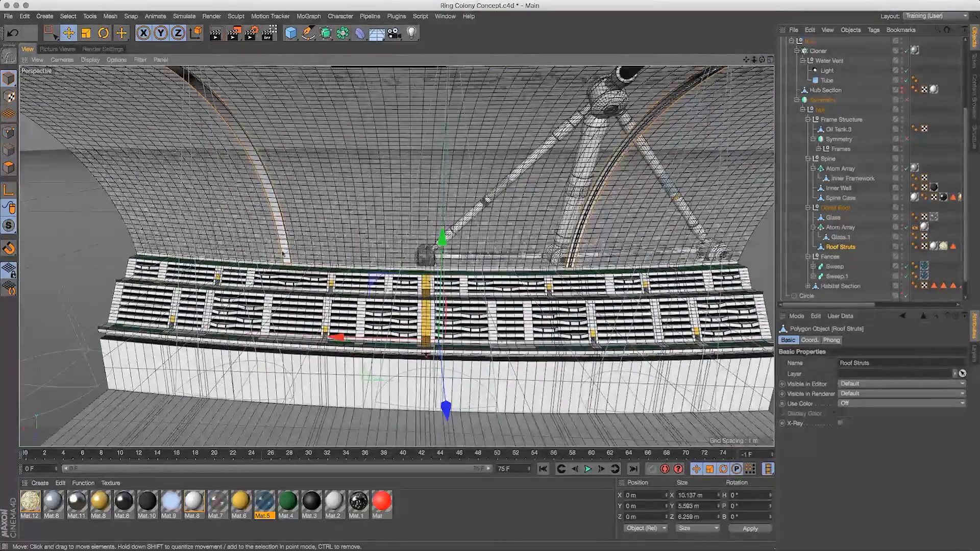
key(v)
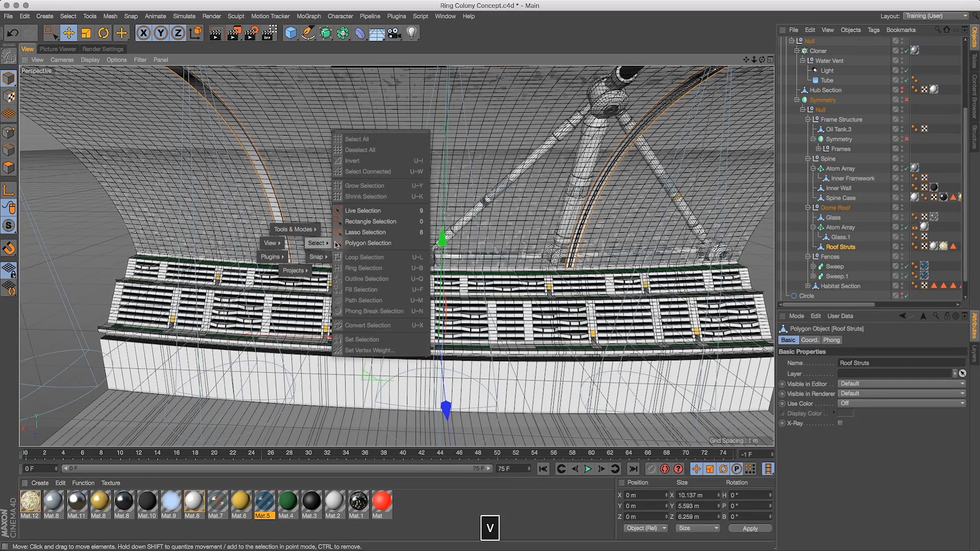
click(9, 167)
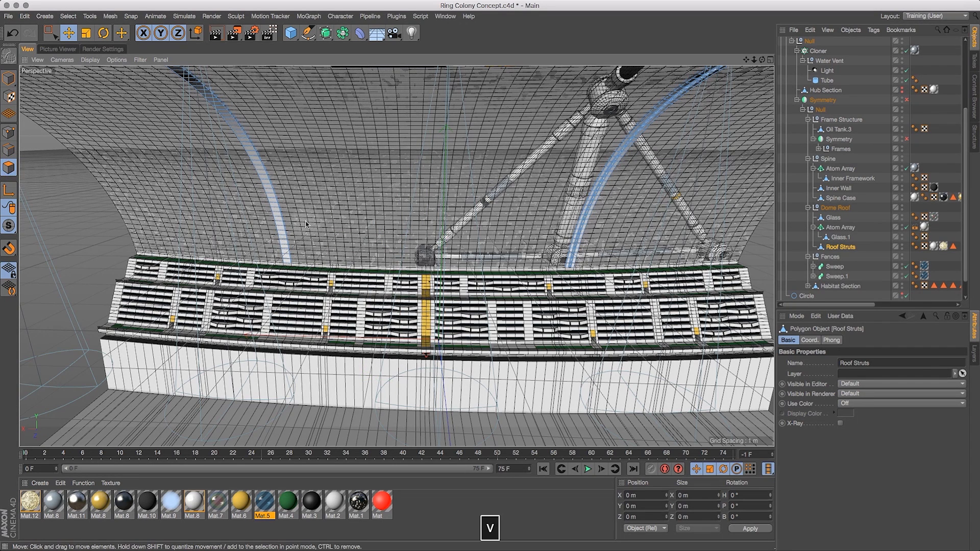
Loop-select the inner face polygons of the roof strut that stands away from the support frame
key(v)
mouse_move(328, 228)
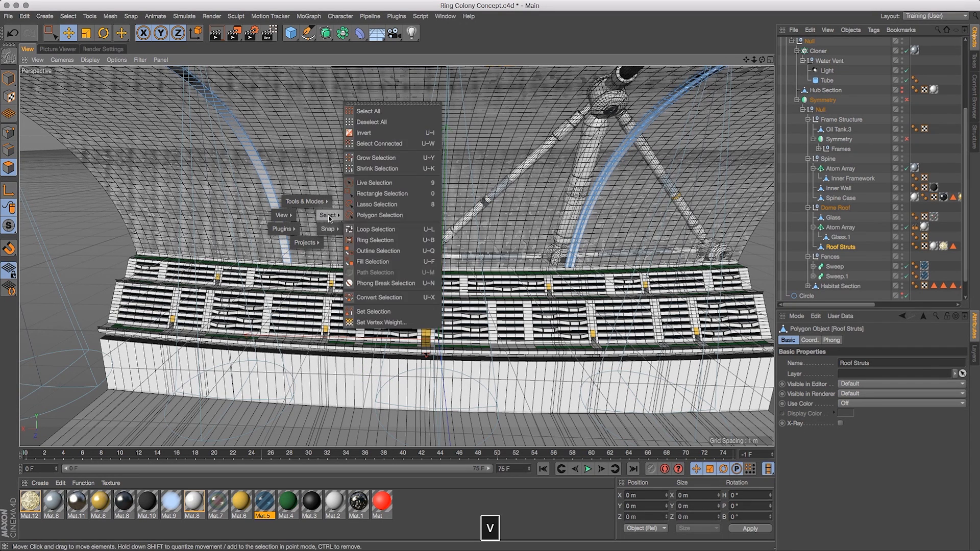
click(362, 234)
click(272, 204)
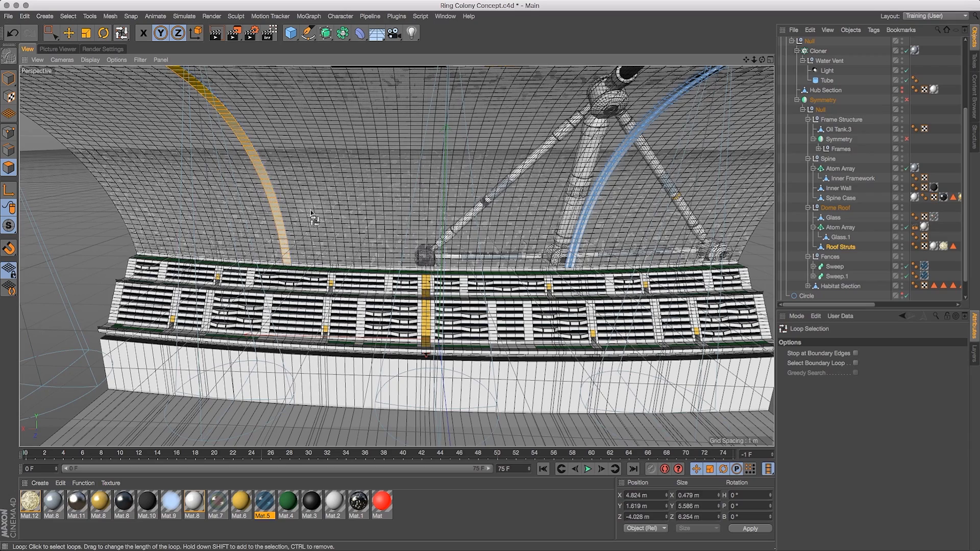
drag(763, 59, 827, 1)
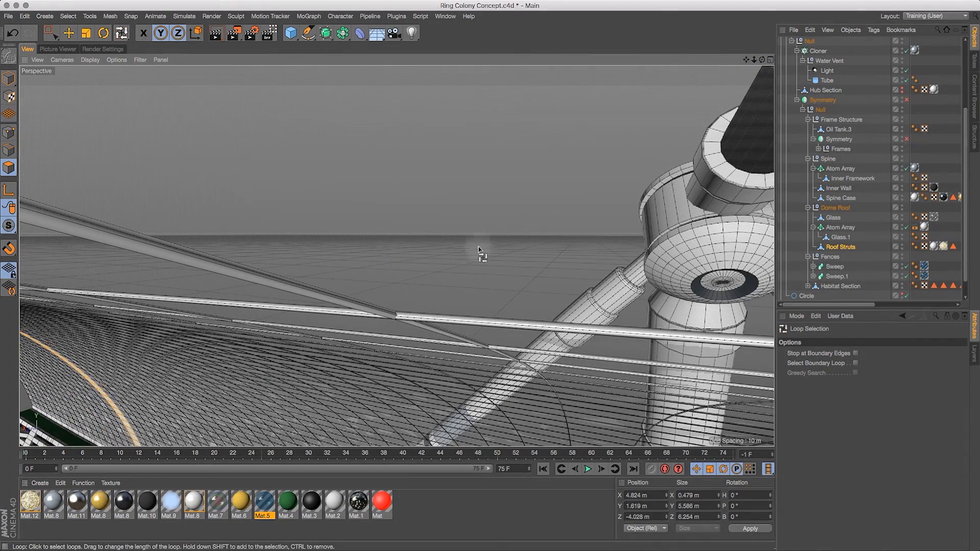
key(h)
key(o)
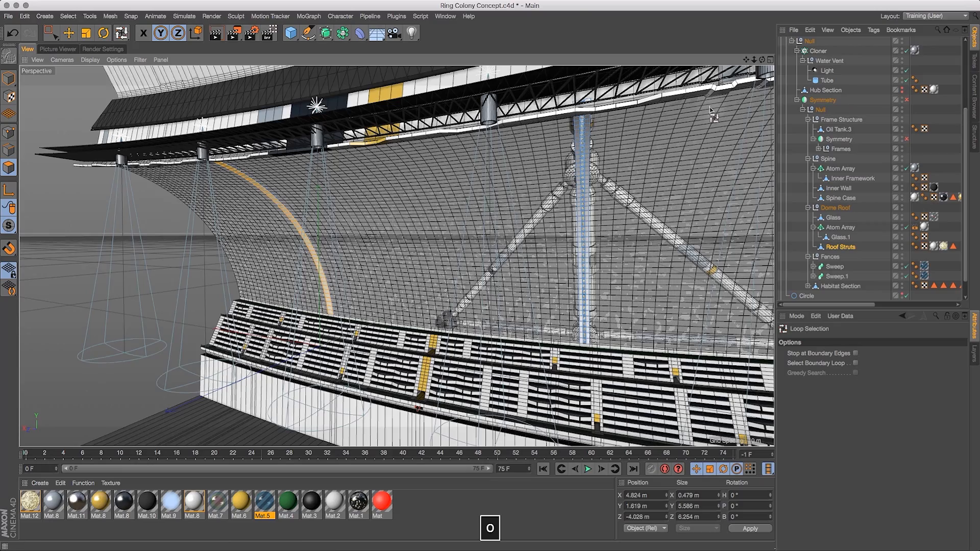
drag(753, 59, 772, 59)
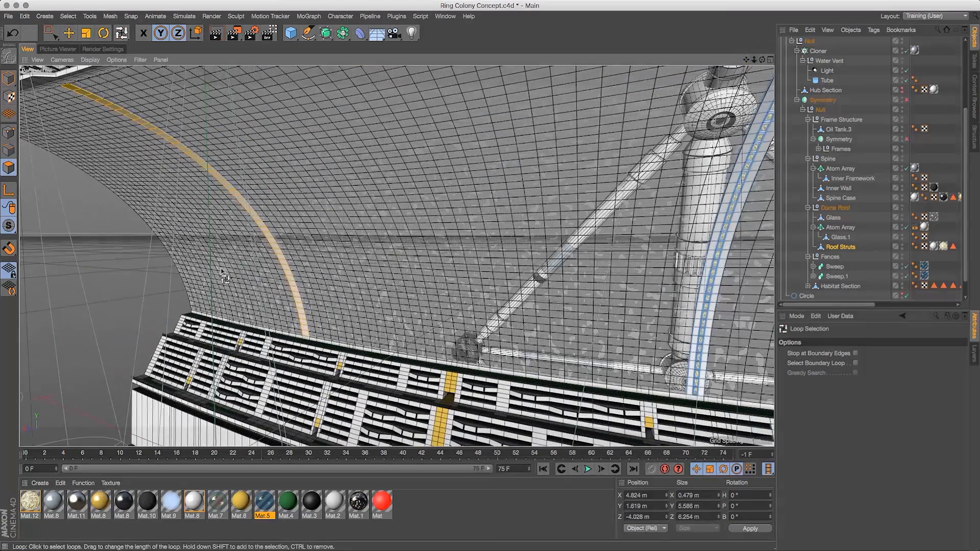
Extend the selection to the whole strut with Fill Selection, adding its remaining sides, and delete those polygons
key(v)
mouse_move(416, 247)
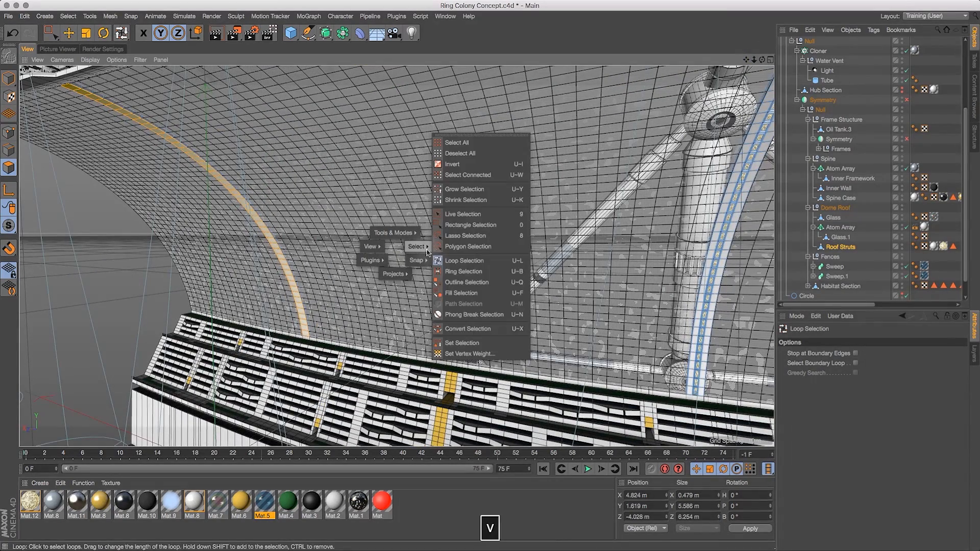
click(450, 294)
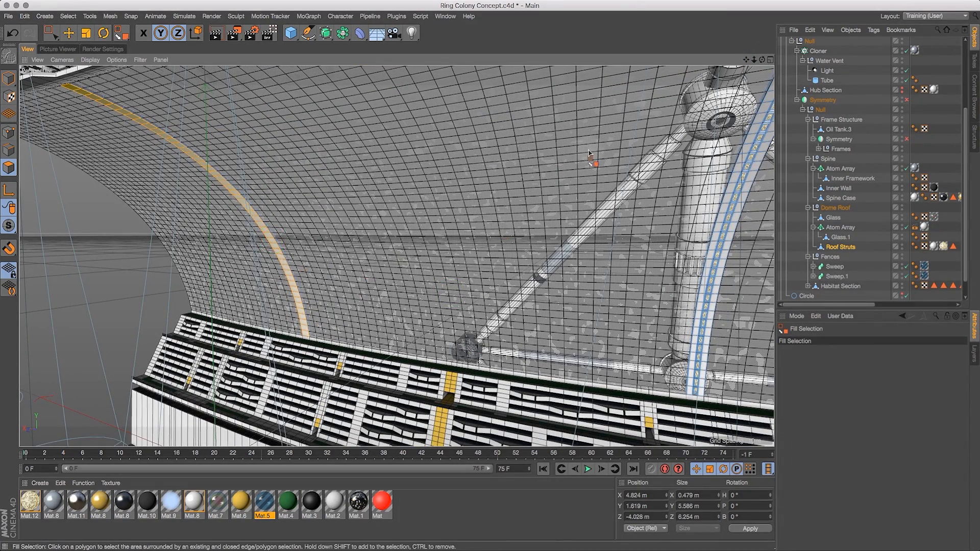
alt+drag(273, 243, 500, 204)
click(494, 203)
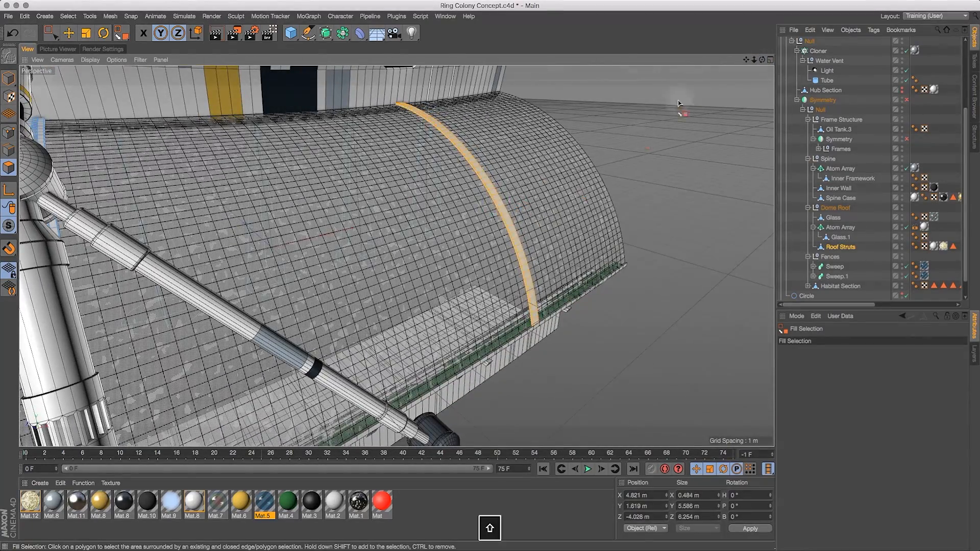
drag(762, 60, 620, 47)
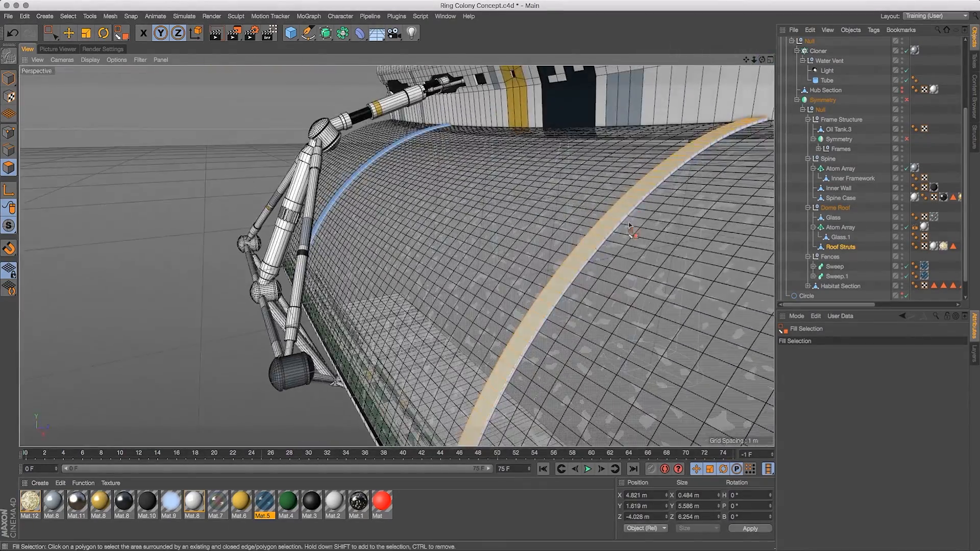
shift+click(618, 221)
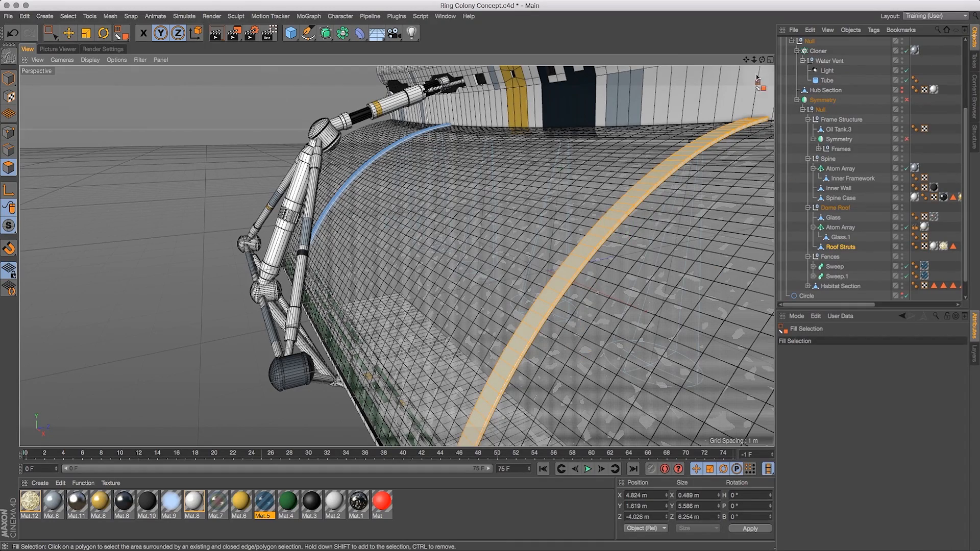
key(ctrl+shift+a)
drag(762, 59, 593, 83)
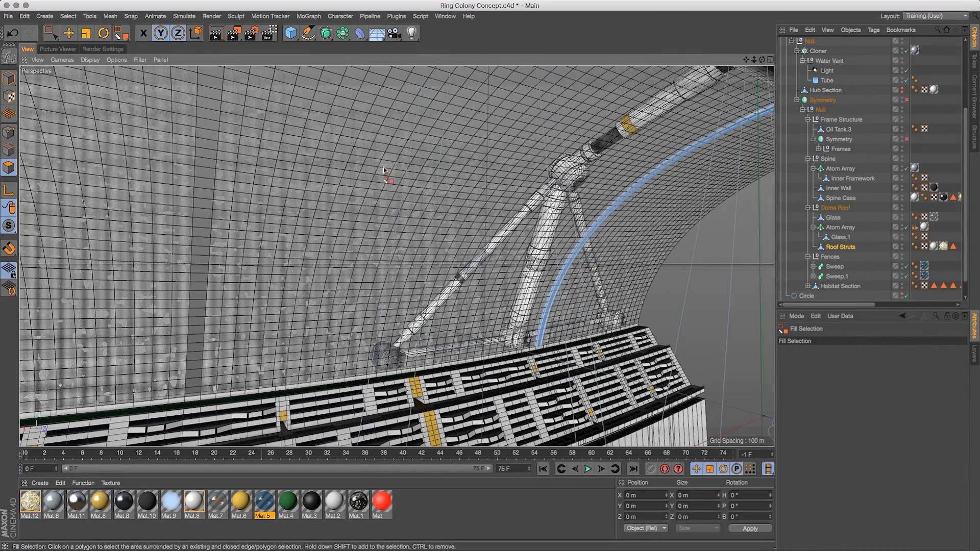
drag(762, 60, 793, 50)
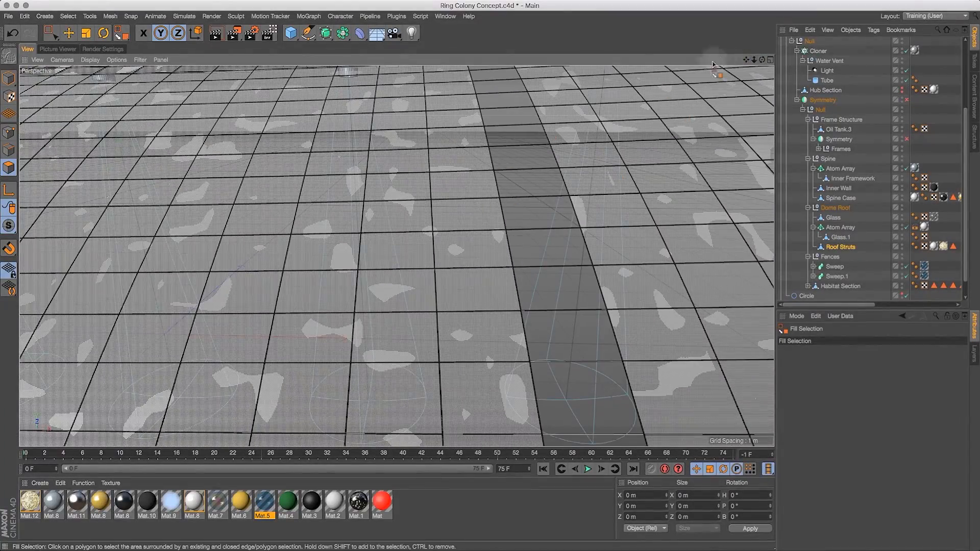
drag(754, 60, 656, 108)
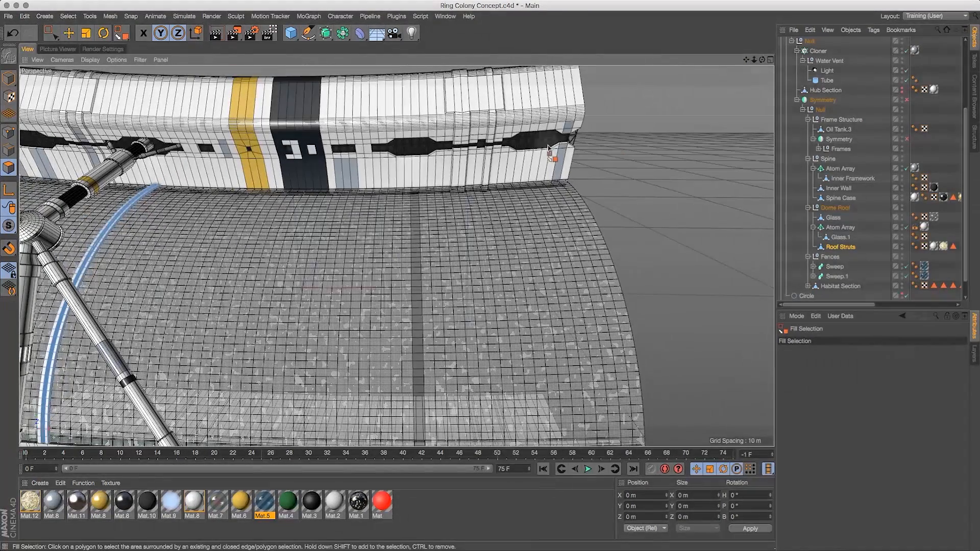
Optimize the Roof Struts mesh to clear its leftover points and return to Model mode
click(841, 247)
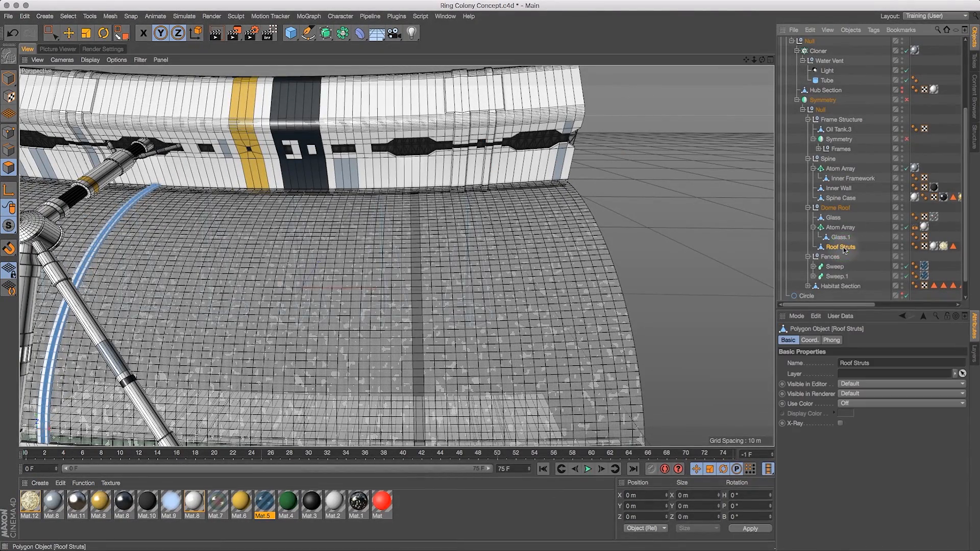
click(110, 17)
mouse_move(118, 44)
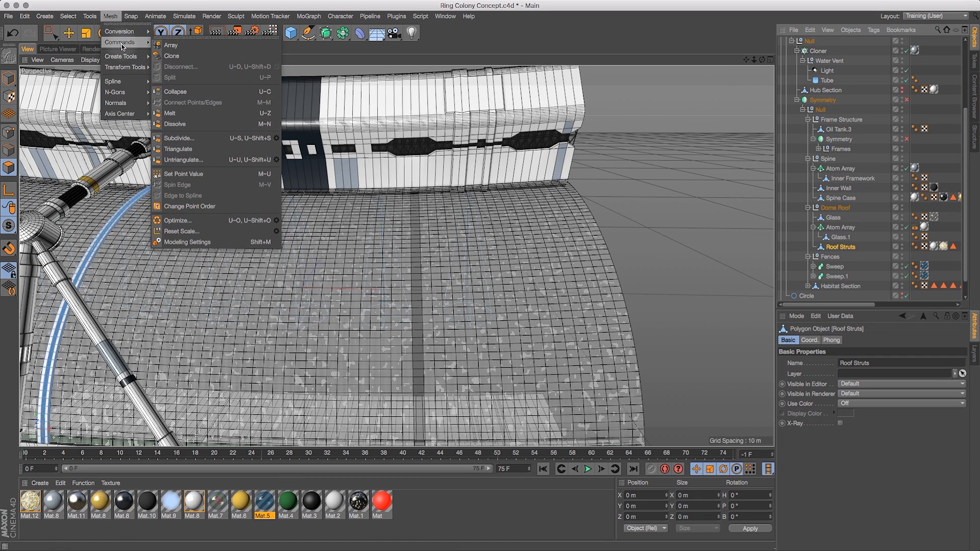
click(180, 221)
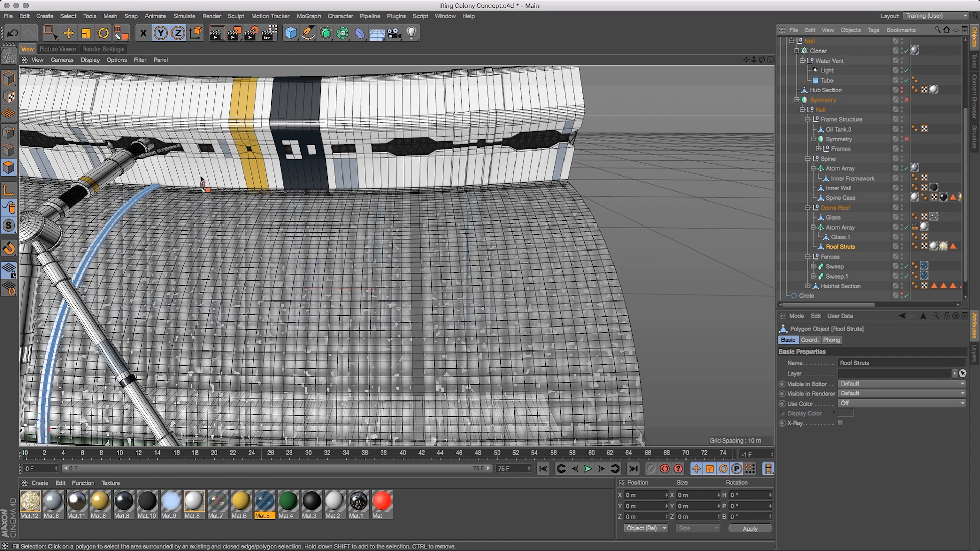
click(11, 77)
drag(839, 250, 749, 266)
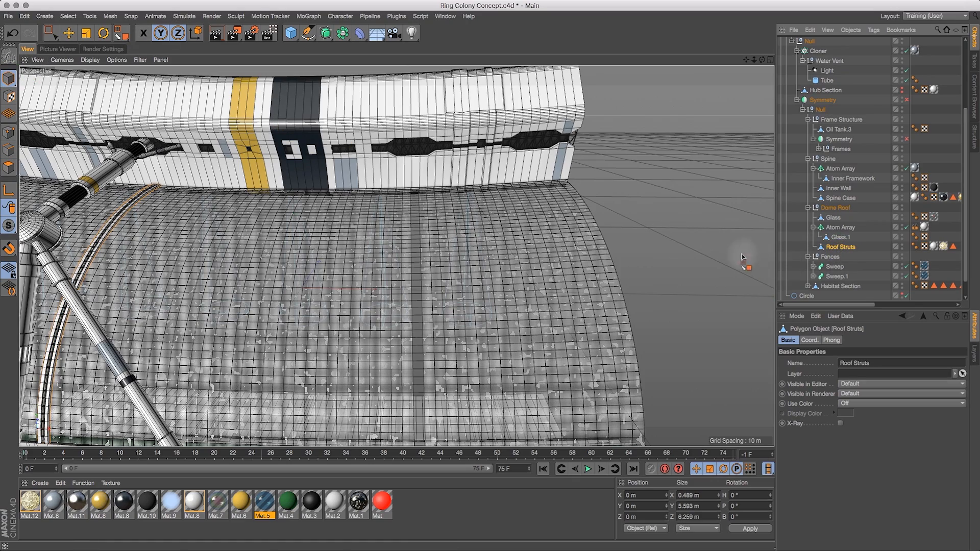
drag(745, 61, 770, 63)
click(844, 247)
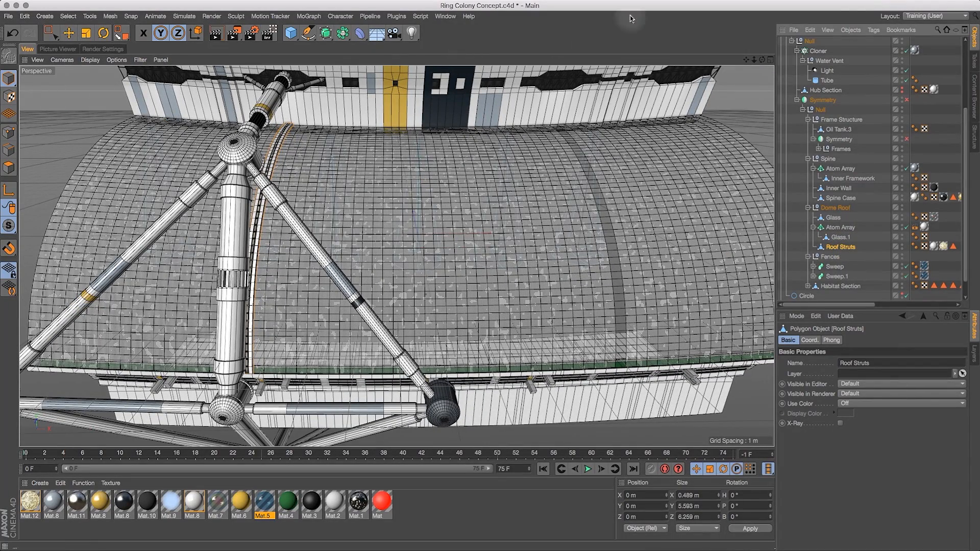
Center the Roof Struts axis on all its points with Axis Center, with Alignment disabled, and close the dialog
drag(762, 60, 369, 78)
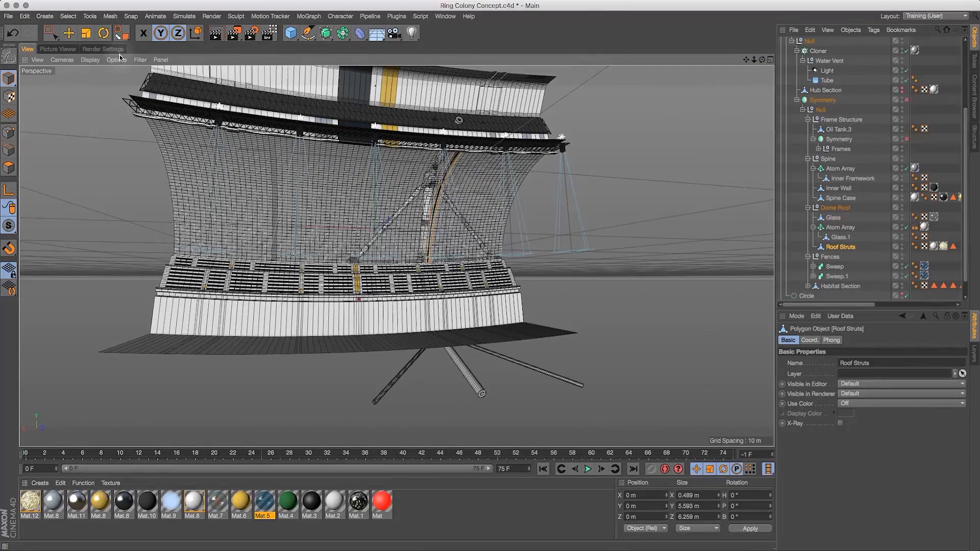
click(73, 33)
drag(761, 60, 735, 53)
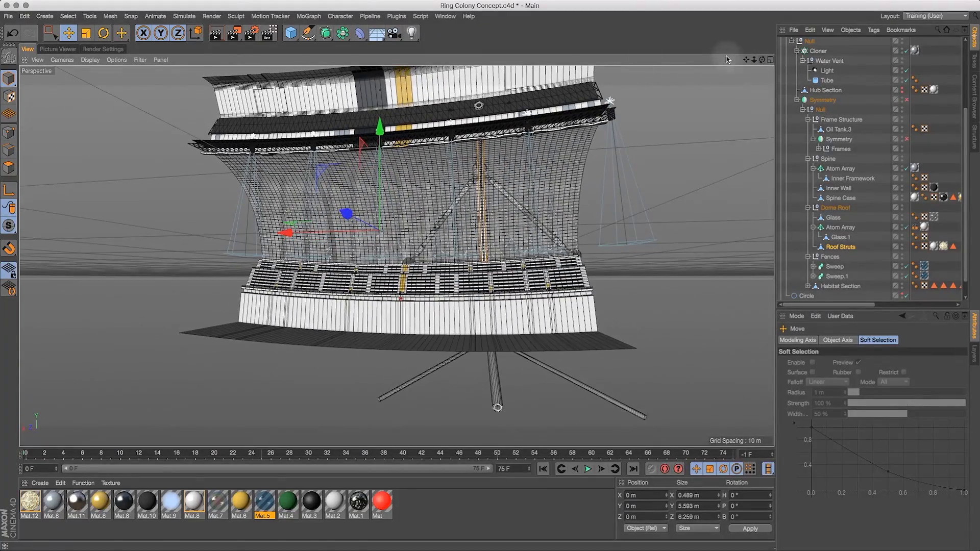
click(90, 18)
mouse_move(110, 16)
mouse_move(125, 114)
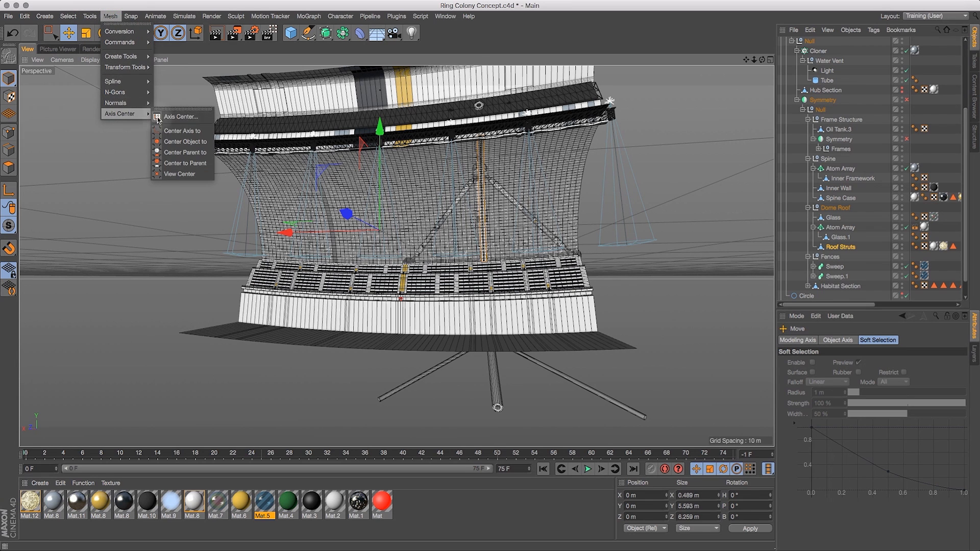
click(188, 117)
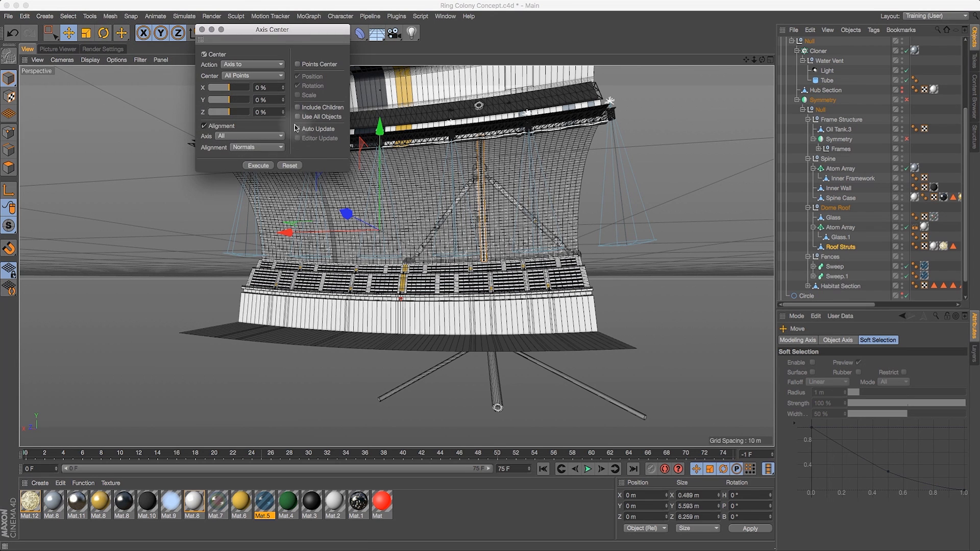
click(250, 75)
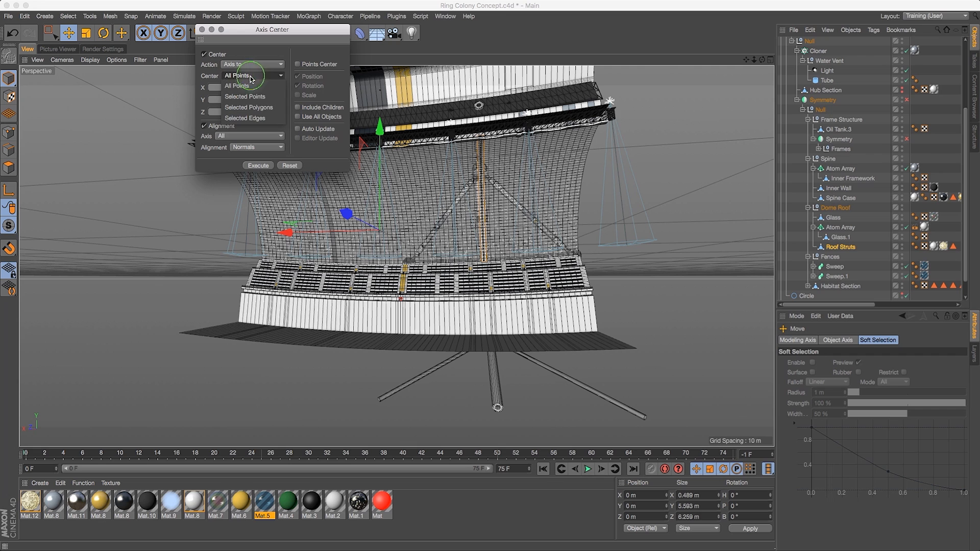
click(252, 87)
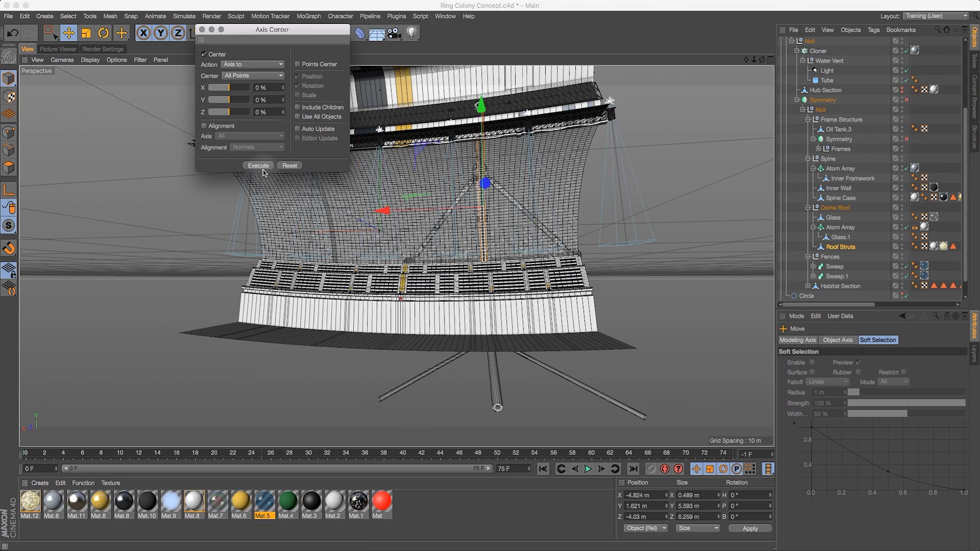
drag(761, 59, 612, 77)
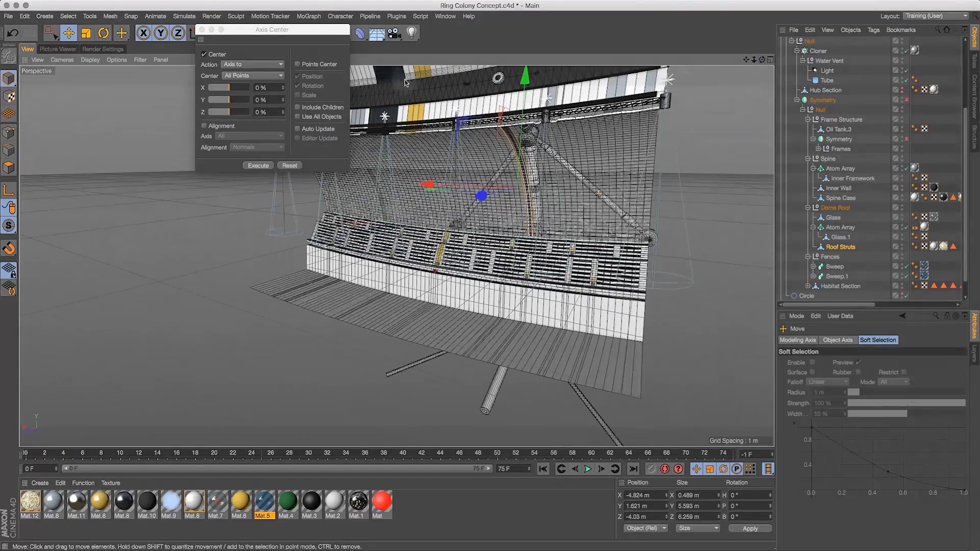
drag(202, 34, 201, 34)
click(200, 32)
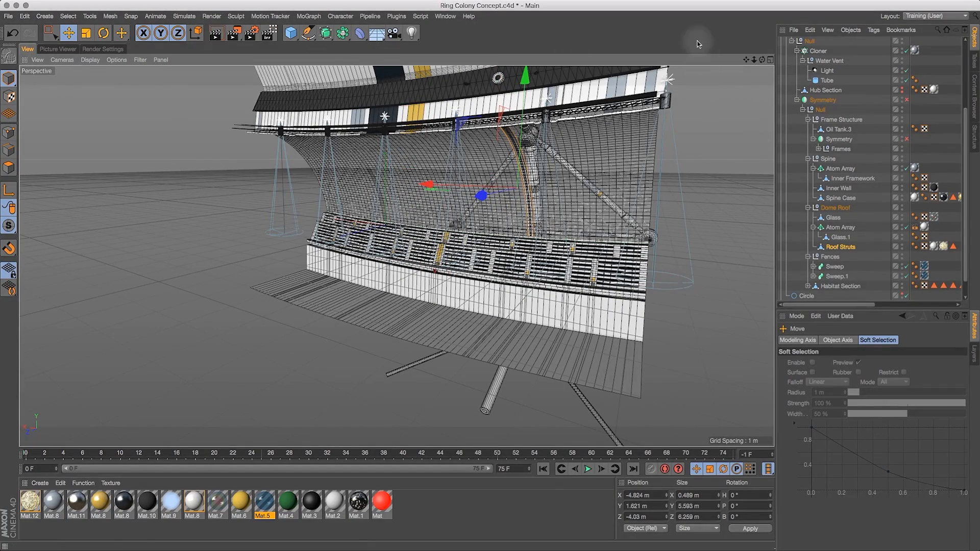
Move Roof Struts into the Frames group and enable the Symmetry object directly above that group
drag(745, 58, 732, 75)
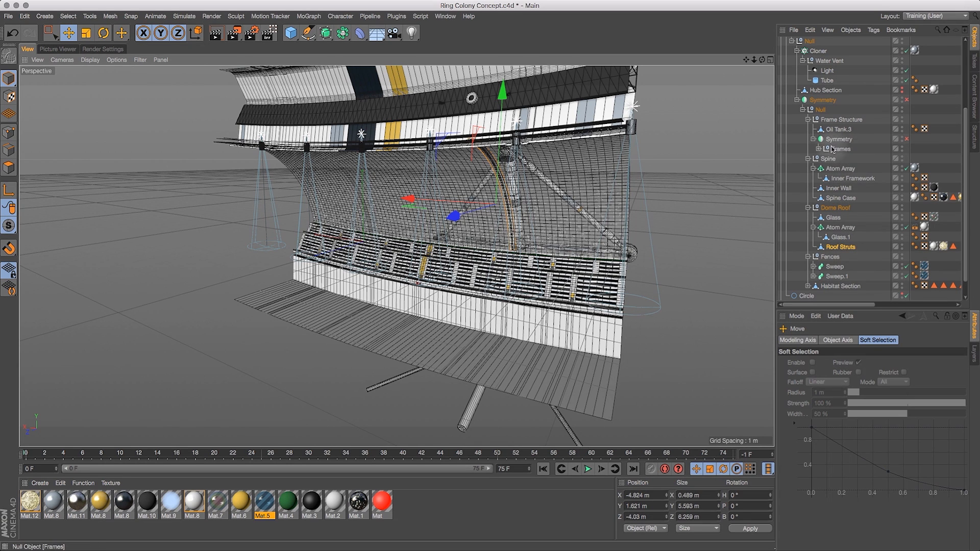
click(906, 139)
click(907, 140)
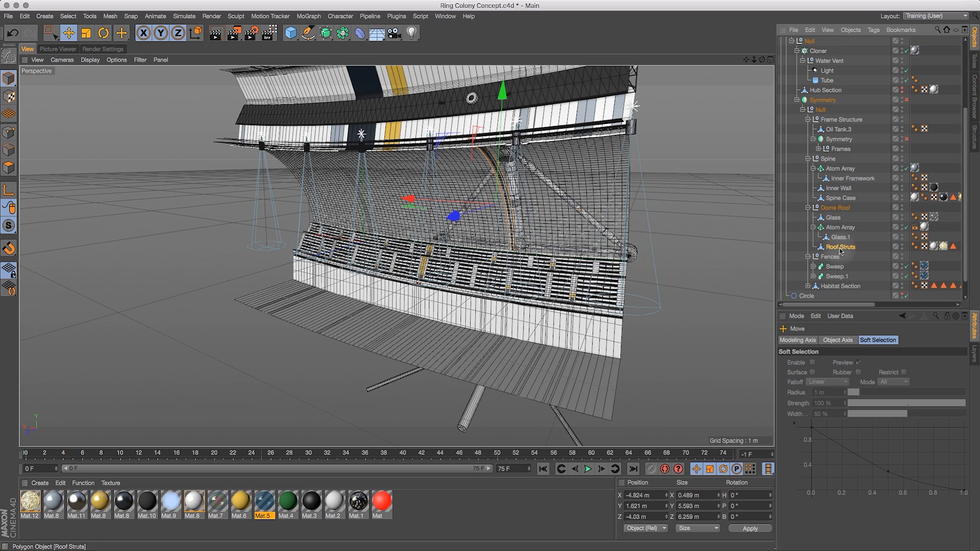
drag(840, 250, 844, 235)
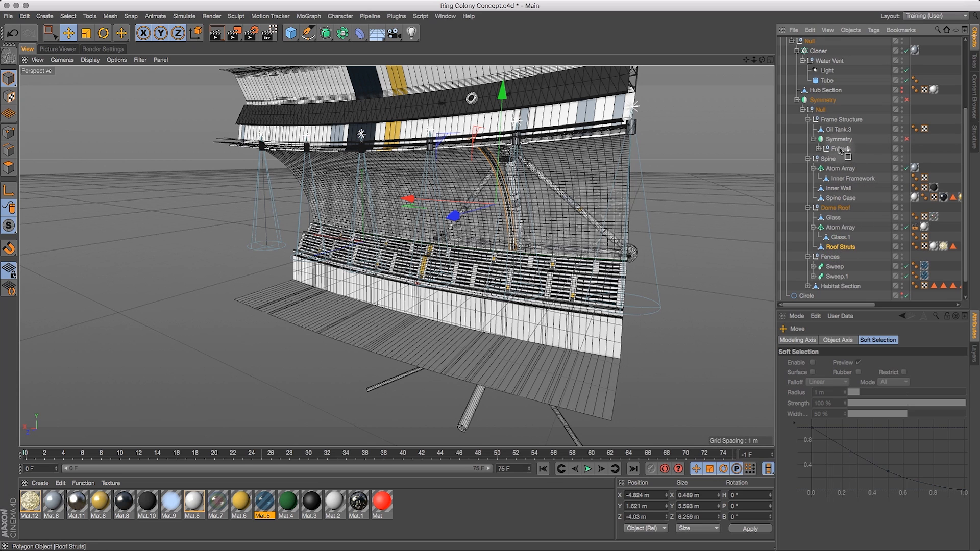
drag(841, 149, 841, 149)
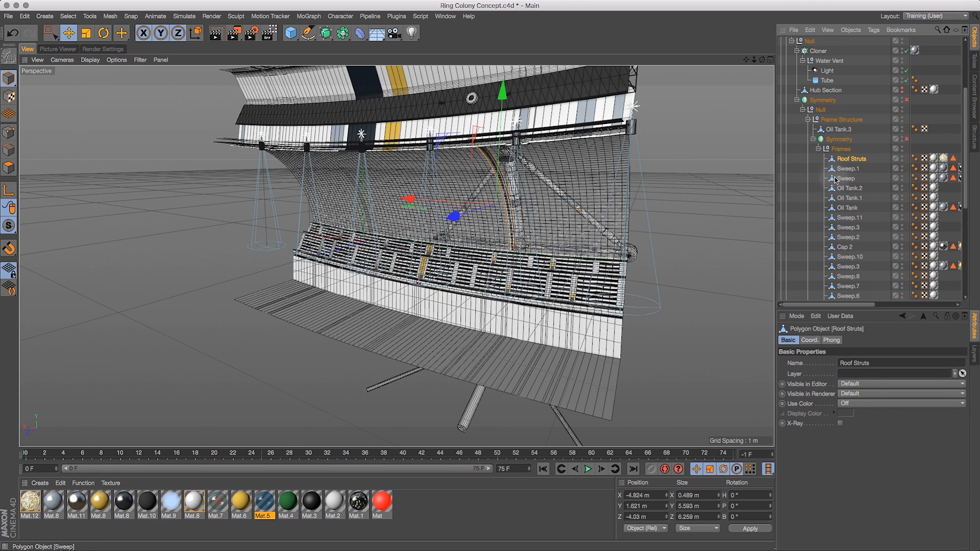
click(906, 139)
Turn off Mat.12's Color channel and set its Luminance color to light blue with H 201°, S 55%, V 100%
click(767, 60)
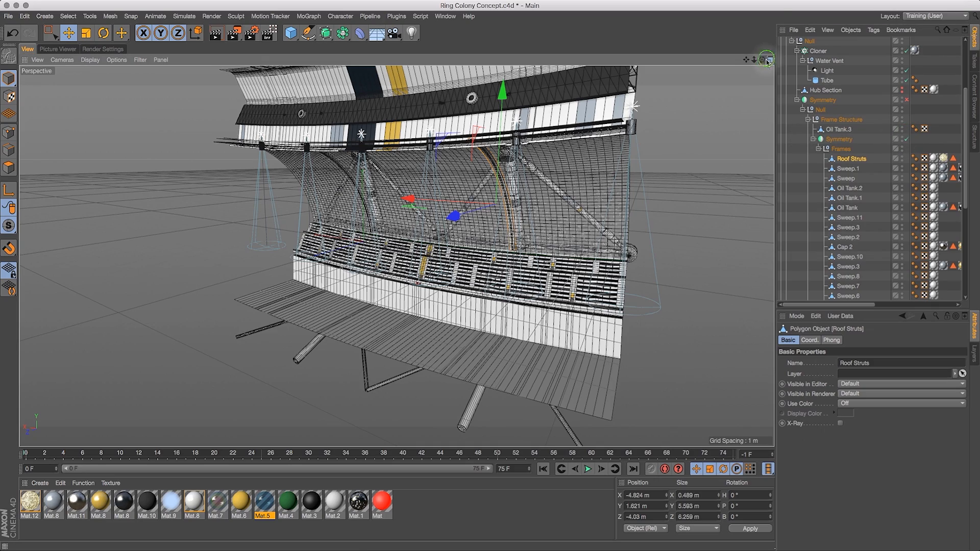
drag(763, 61, 867, 276)
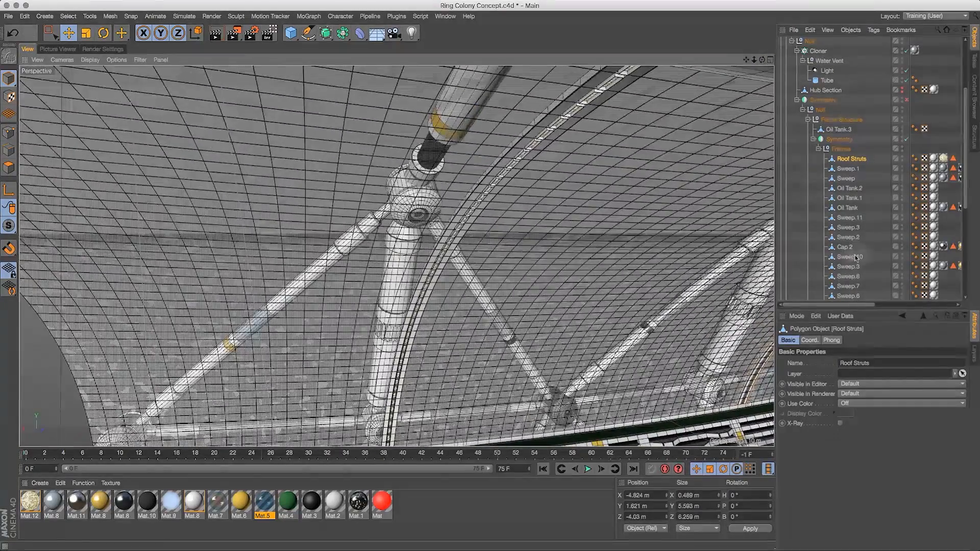
drag(753, 60, 746, 117)
drag(761, 60, 735, 65)
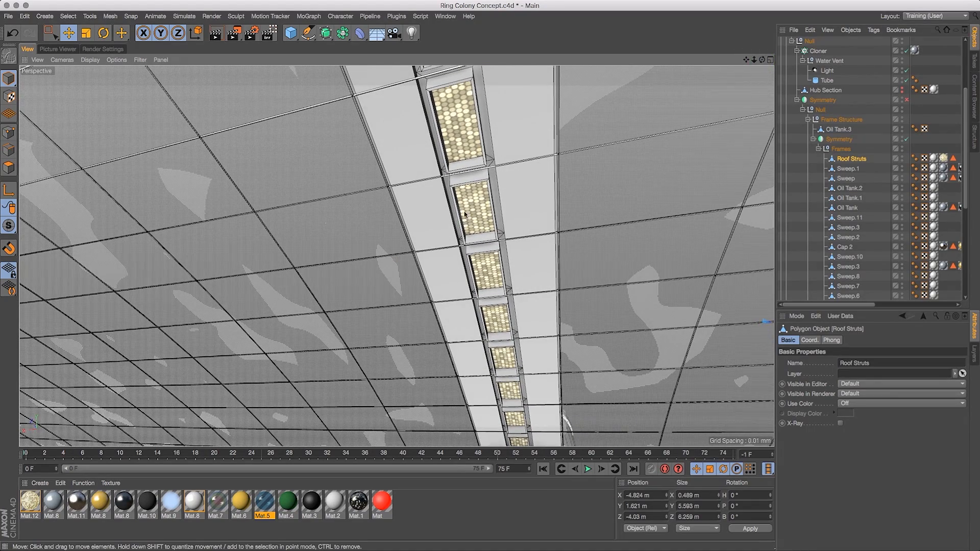
double_click(30, 501)
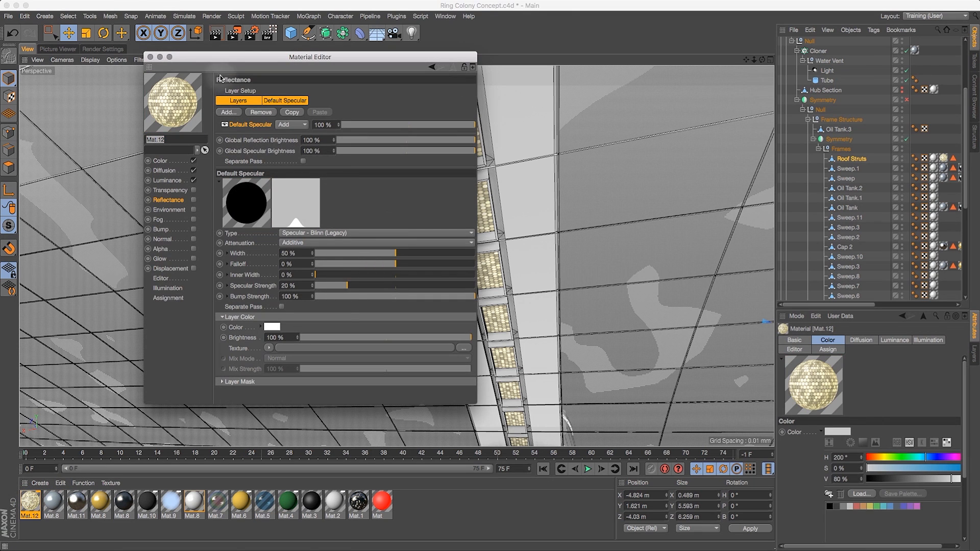
drag(211, 62, 528, 101)
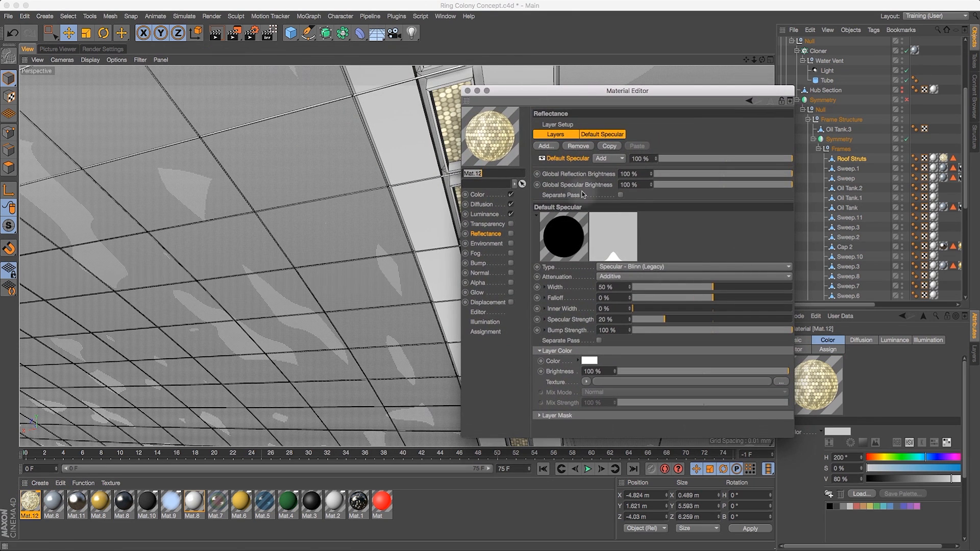
click(478, 195)
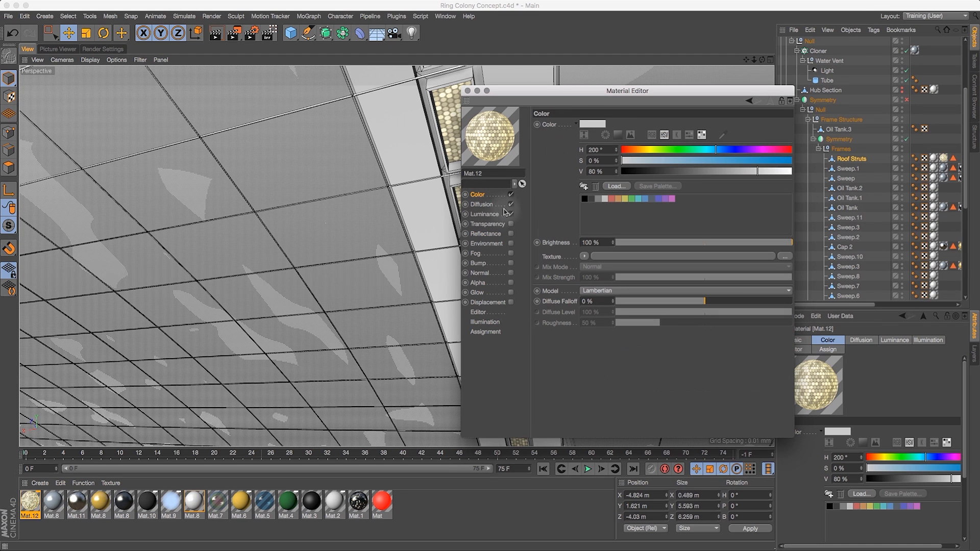
click(511, 195)
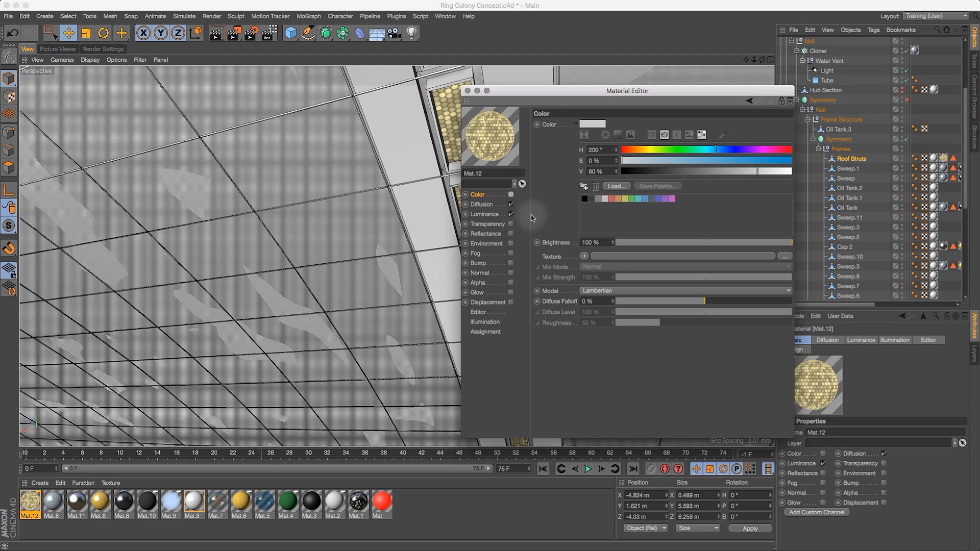
click(483, 215)
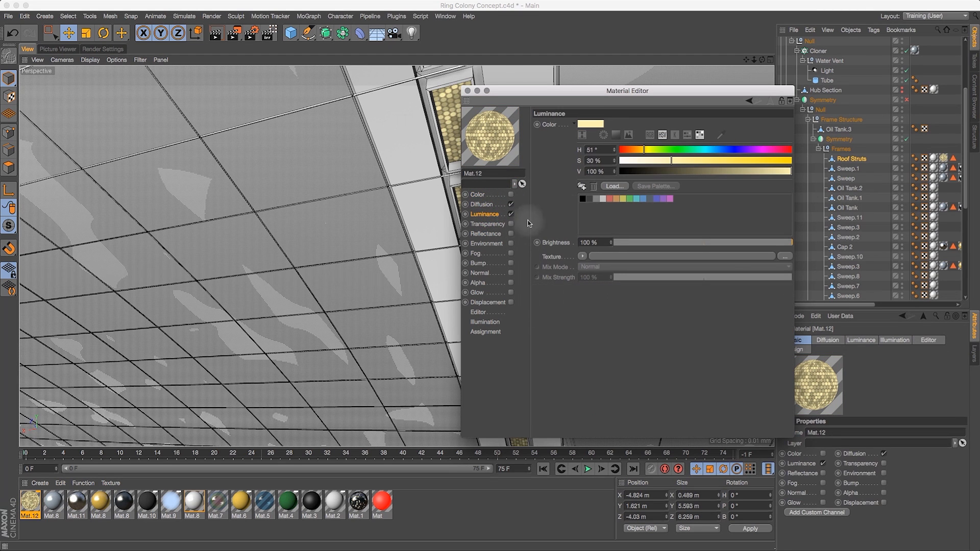
click(593, 126)
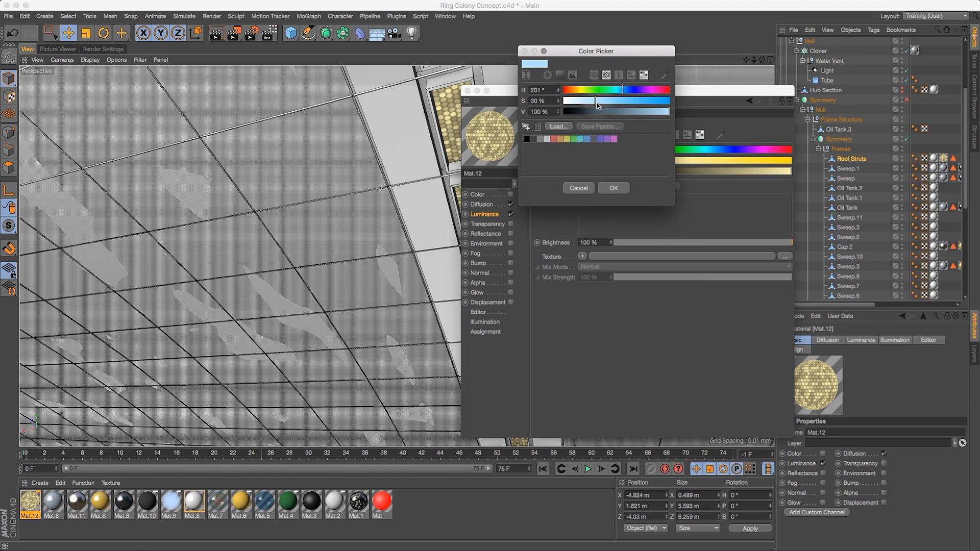
click(617, 189)
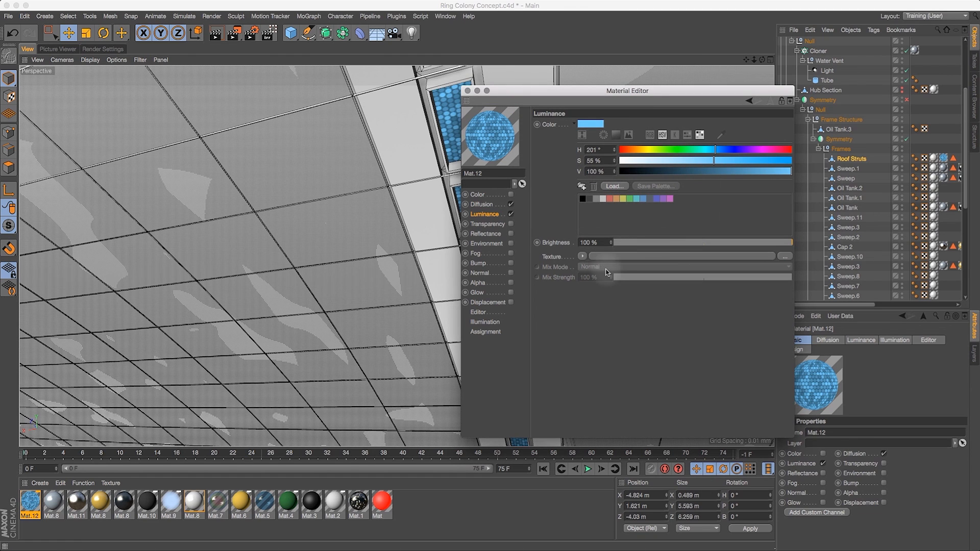
Copy the Tiles shader from Mat.12's Diffusion channel and paste it into the Luminance texture
click(482, 205)
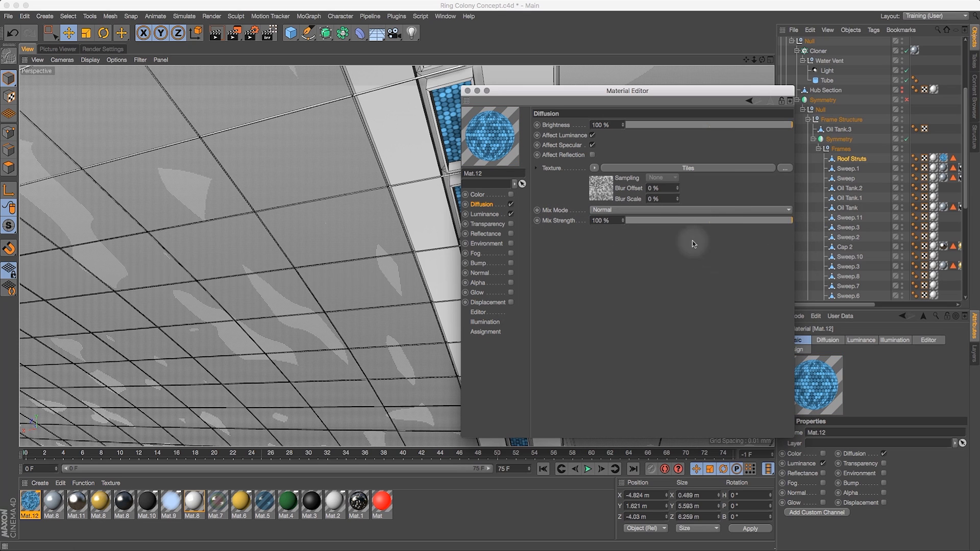
click(645, 168)
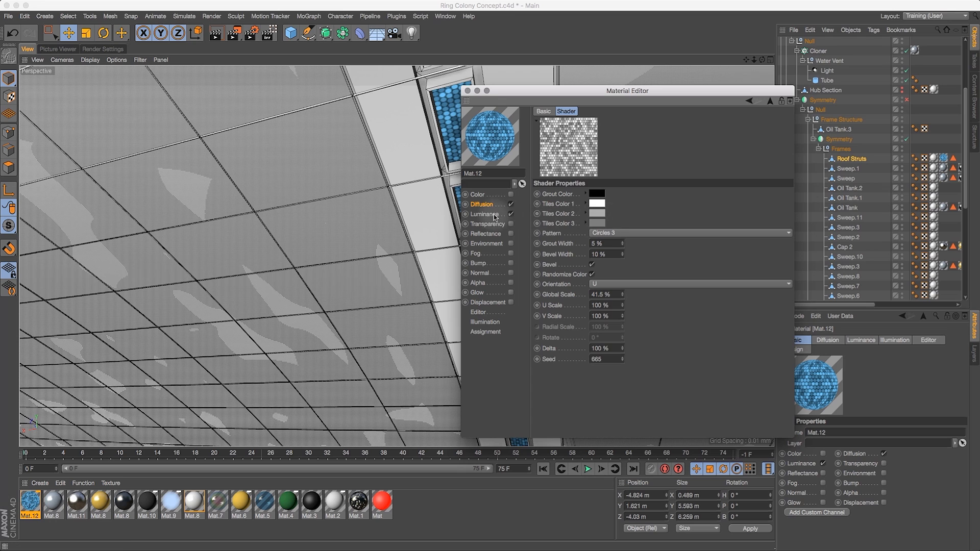
click(482, 205)
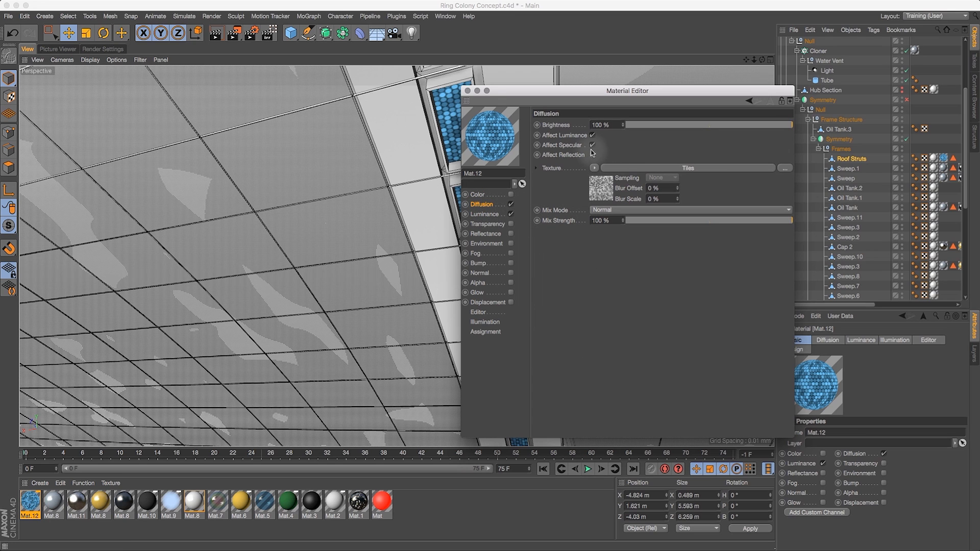
click(486, 215)
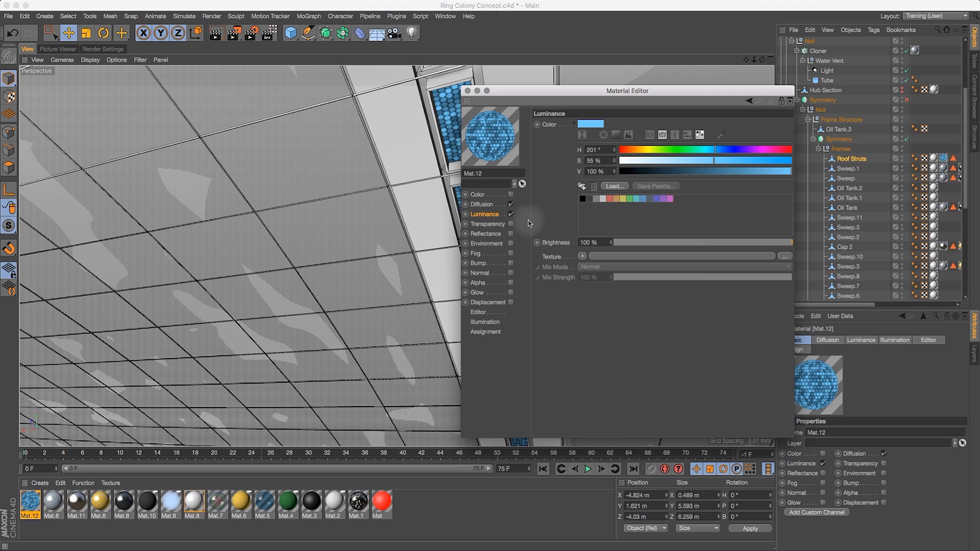
click(482, 204)
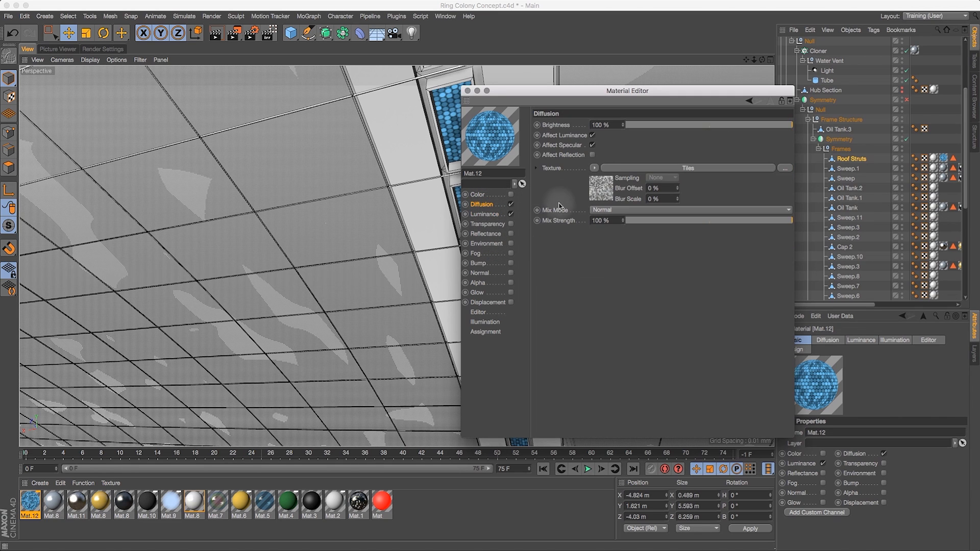
click(594, 168)
click(509, 217)
click(484, 215)
click(582, 256)
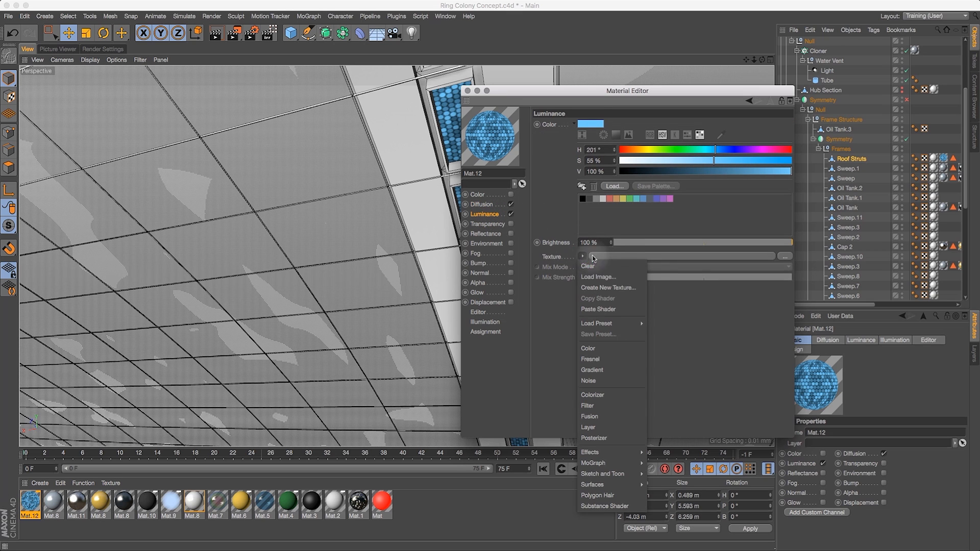
click(616, 309)
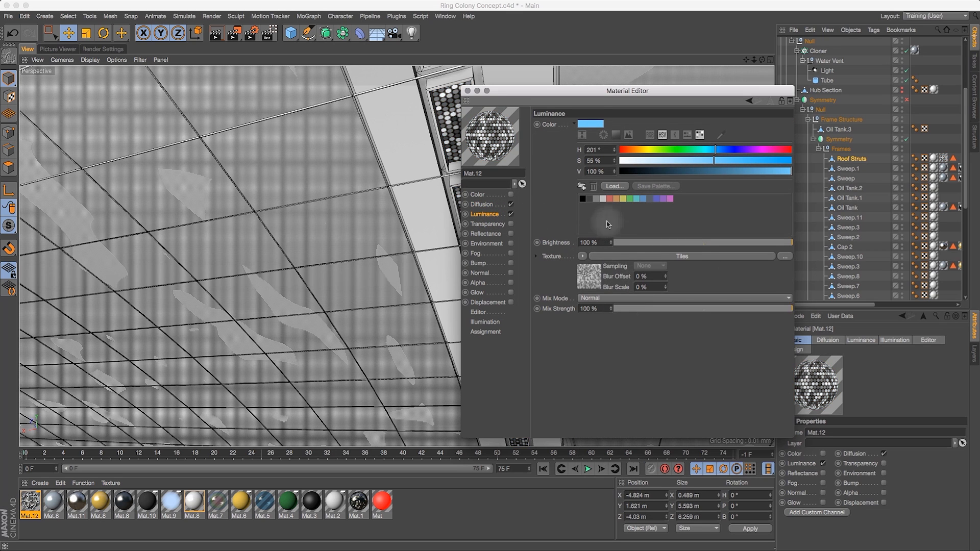
Set Mat.12's Luminance Mix Mode to Multiply and its brightness to 200%, and close the Material Editor
click(584, 257)
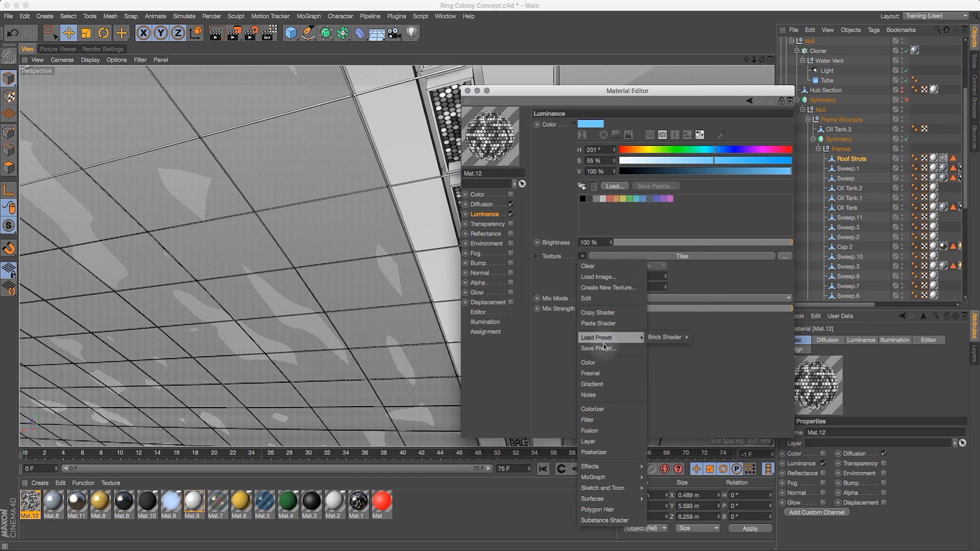
click(600, 402)
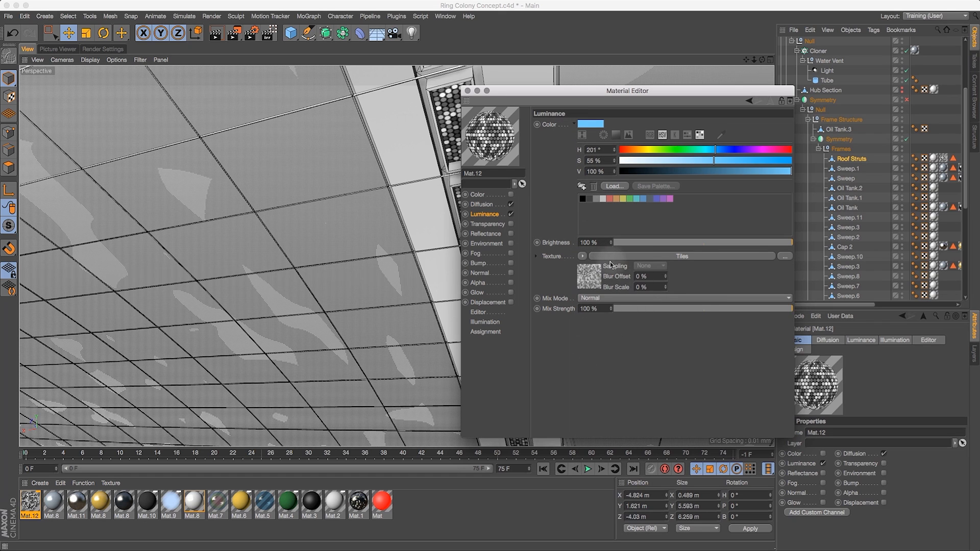
click(597, 298)
click(609, 344)
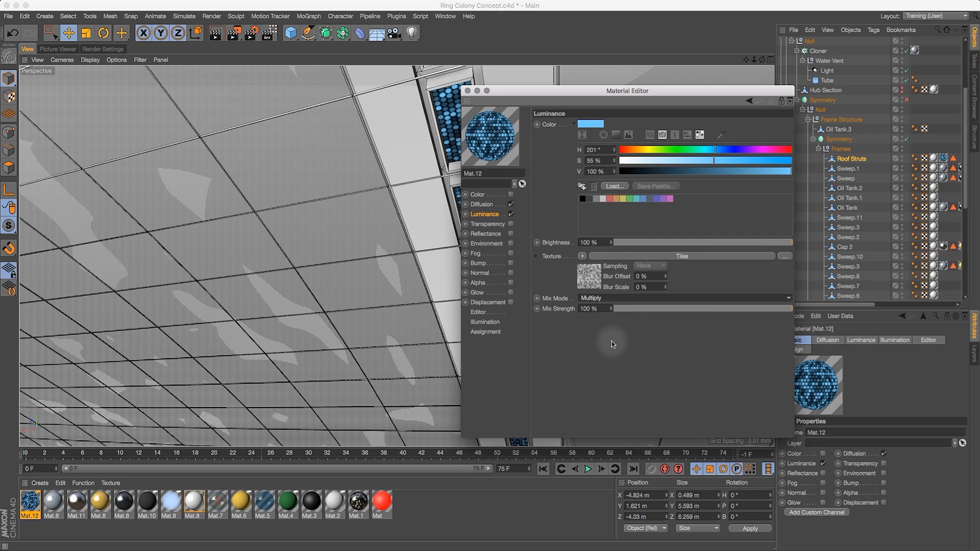
click(591, 242)
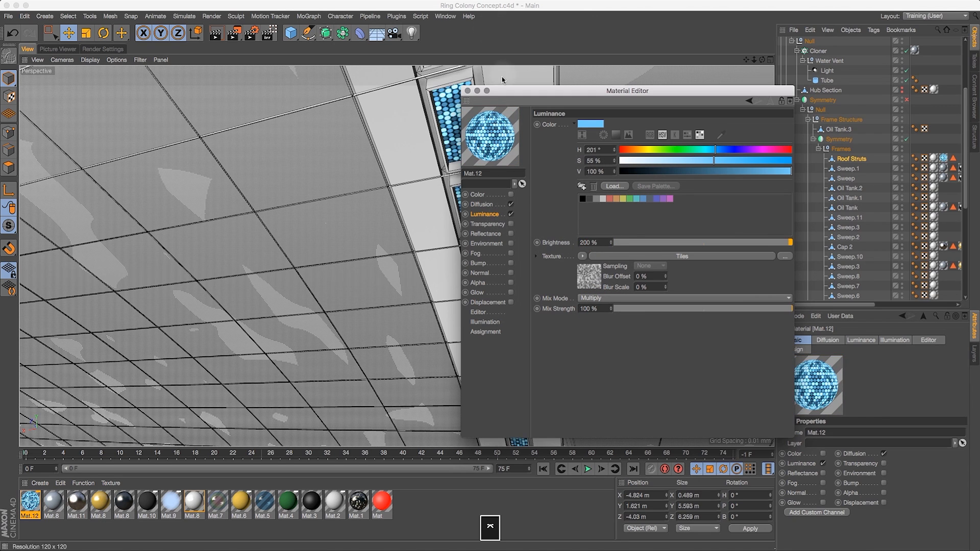
click(467, 91)
Collapse the Frames group and enable the outer Symmetry object that mirrors the whole section
drag(753, 62, 765, 83)
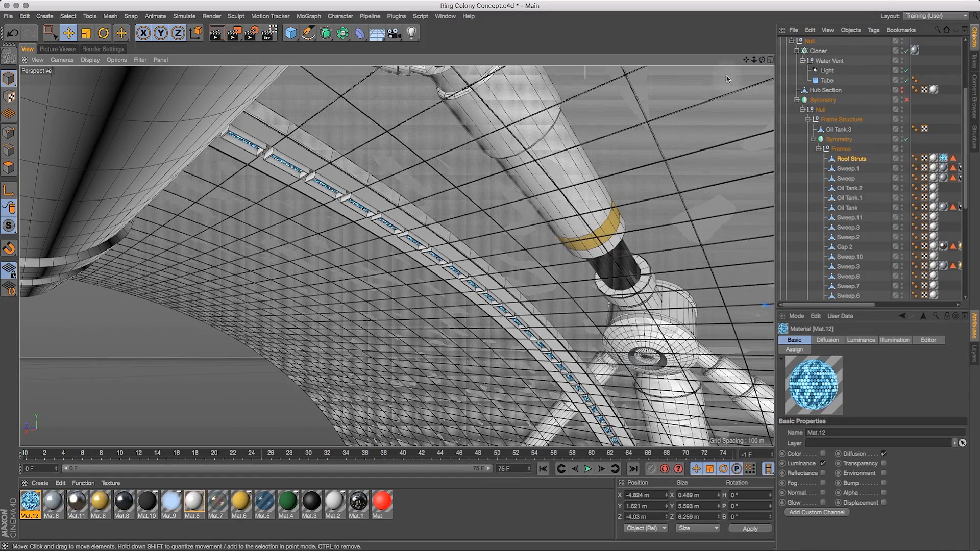
drag(756, 60, 760, 100)
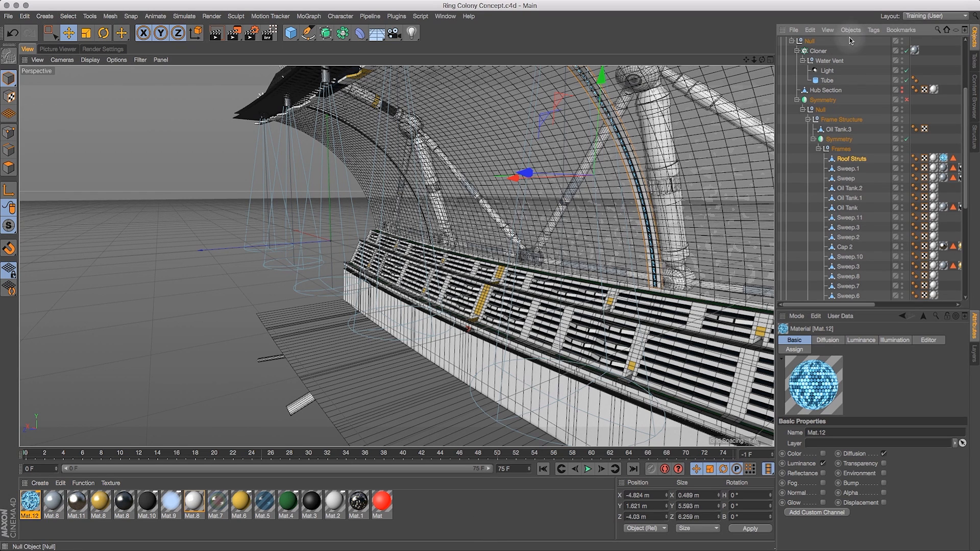
click(819, 149)
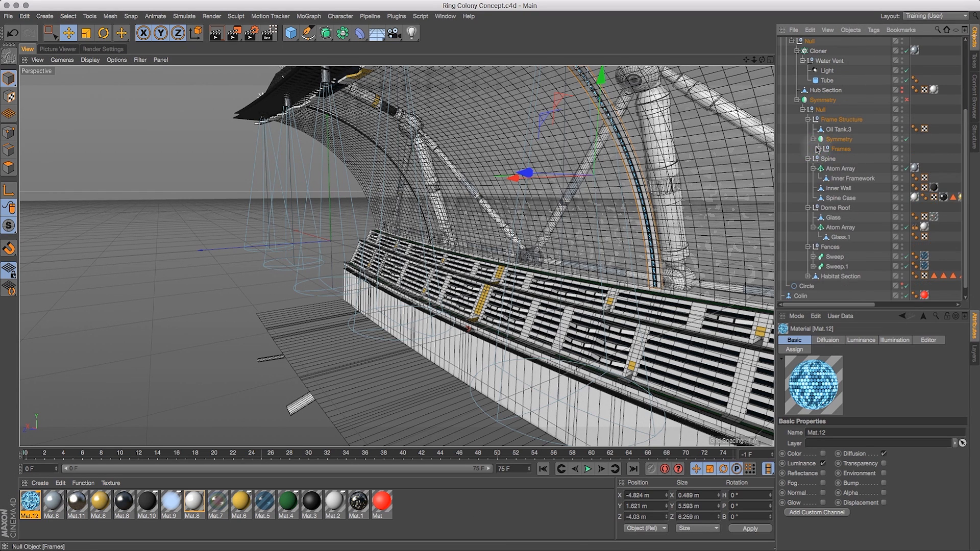
click(906, 100)
scroll(881, 120, up, 5)
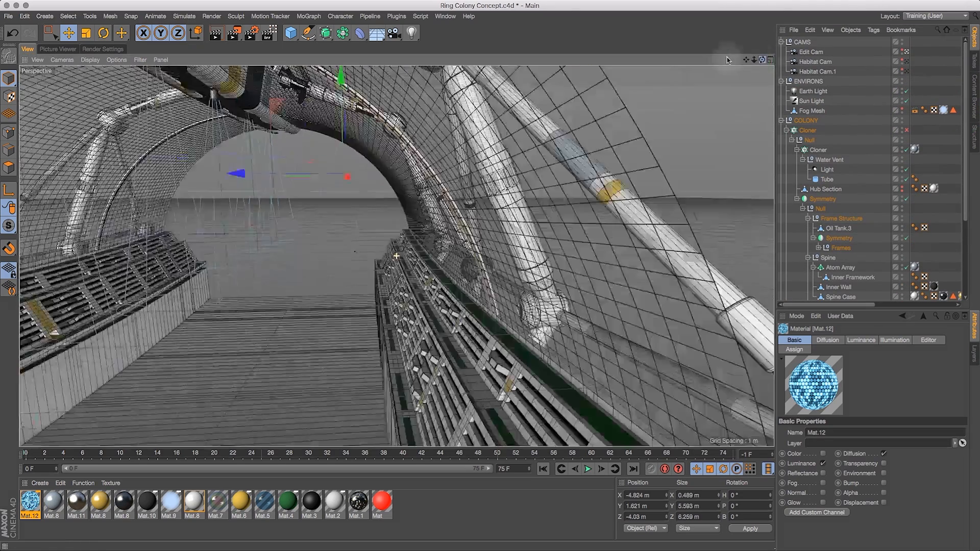
drag(728, 60, 672, 70)
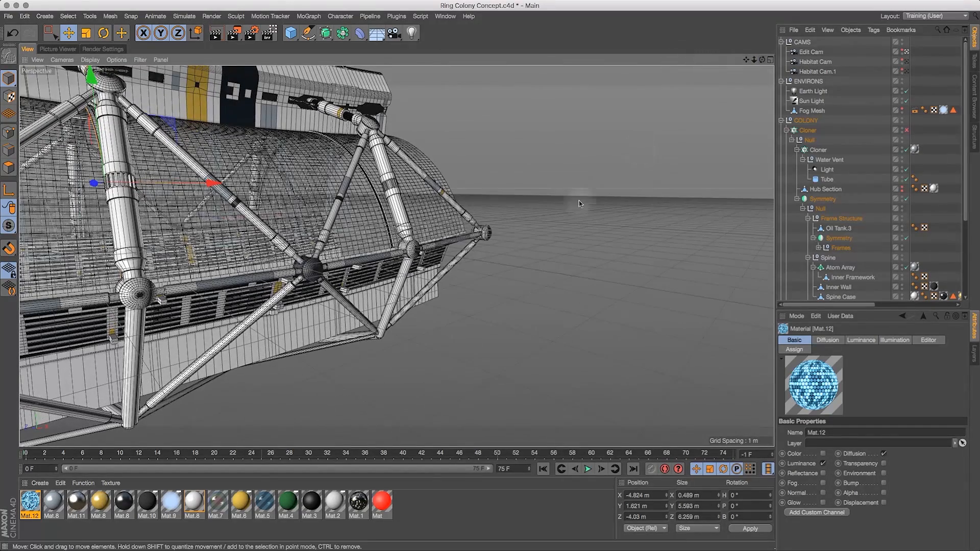
Disable the outer Symmetry object and the Symmetry inside Frame Structure to isolate the original frame parts
click(68, 33)
click(307, 266)
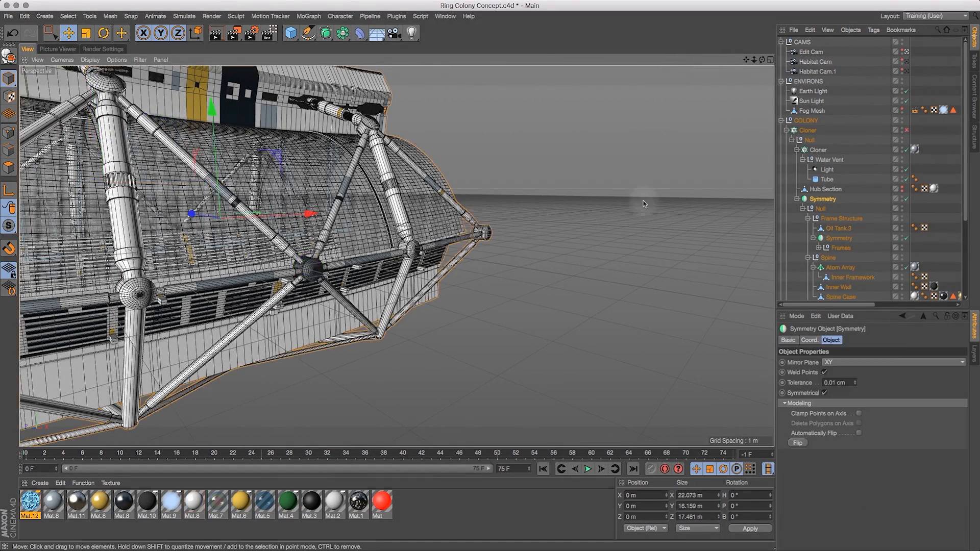
click(906, 199)
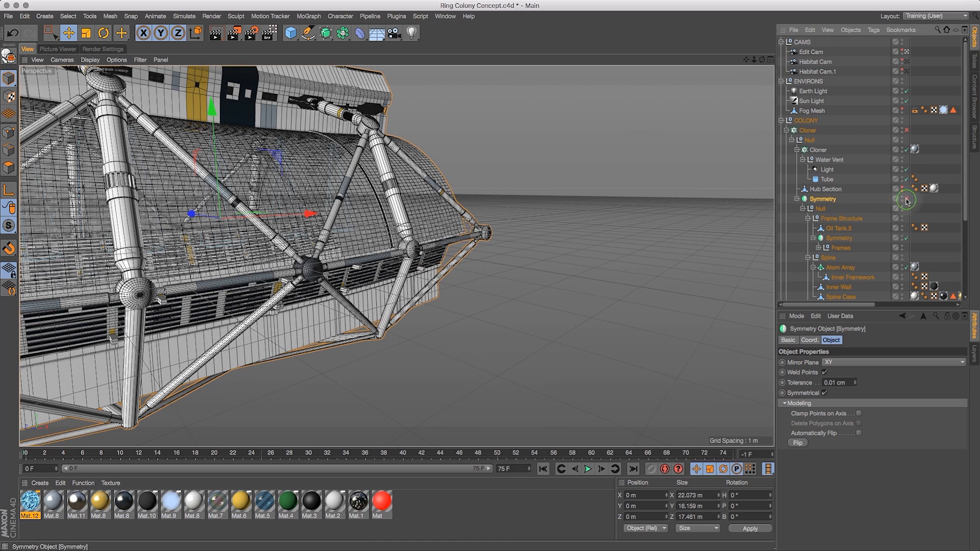
drag(916, 228, 908, 236)
Apply the white Mat.8 to the Oil Tank.3 joint at the frame's end and enable the outer Symmetry again
drag(746, 61, 837, 34)
click(447, 227)
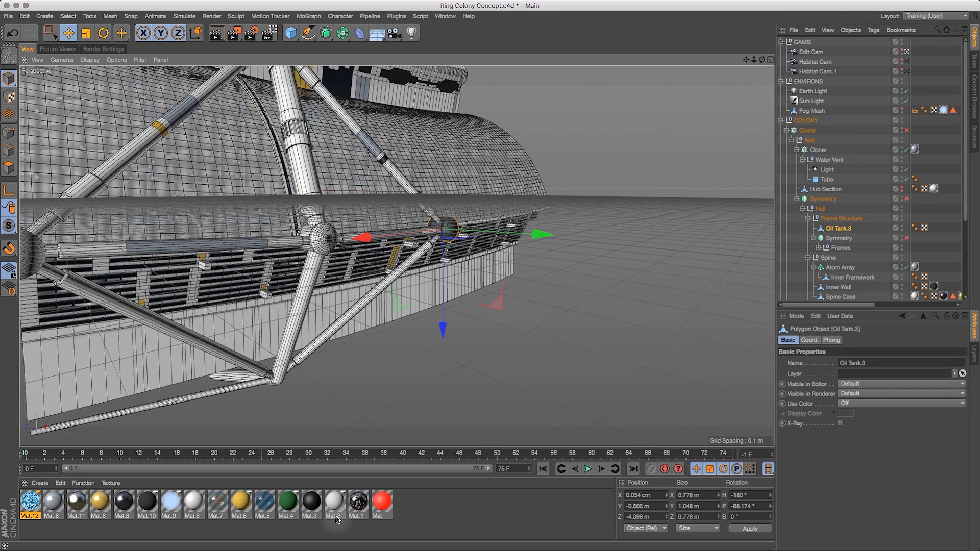
drag(196, 501, 841, 229)
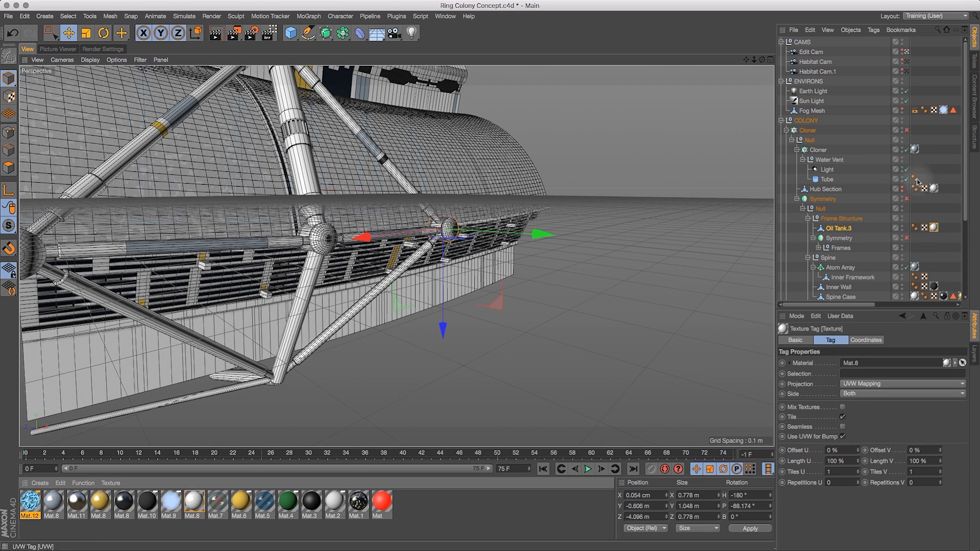
click(906, 199)
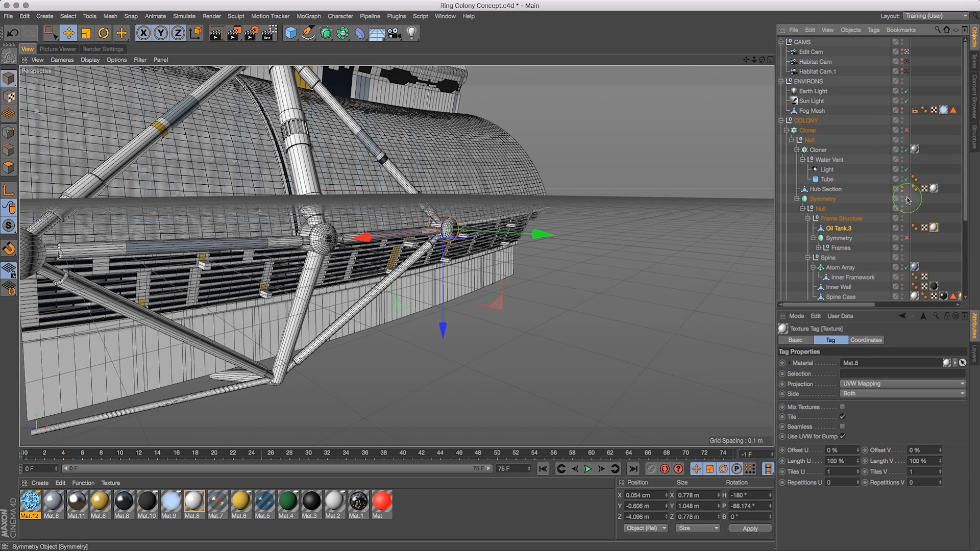
Enable the top-level Cloner inside COLONY and save the project with the scene viewed through Habitat Cam
click(907, 130)
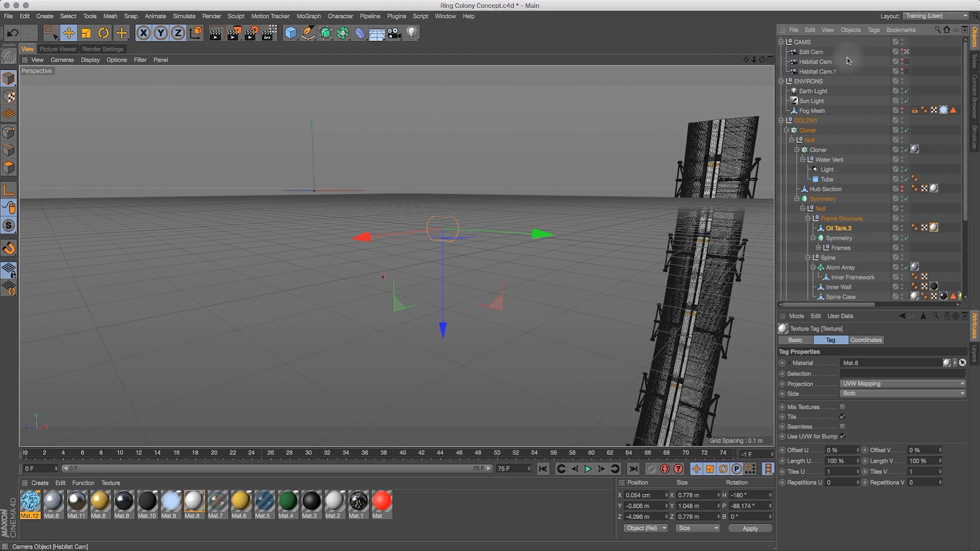
click(907, 61)
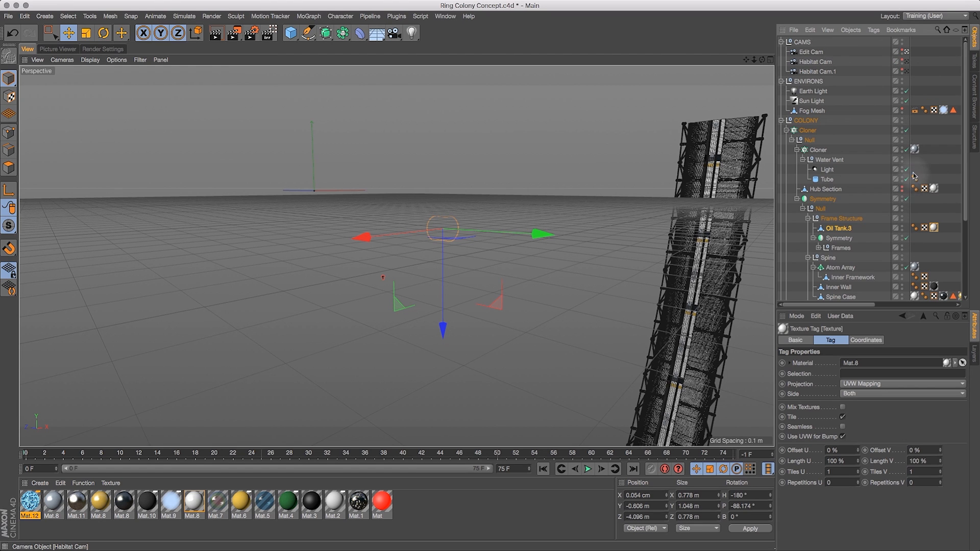
click(906, 61)
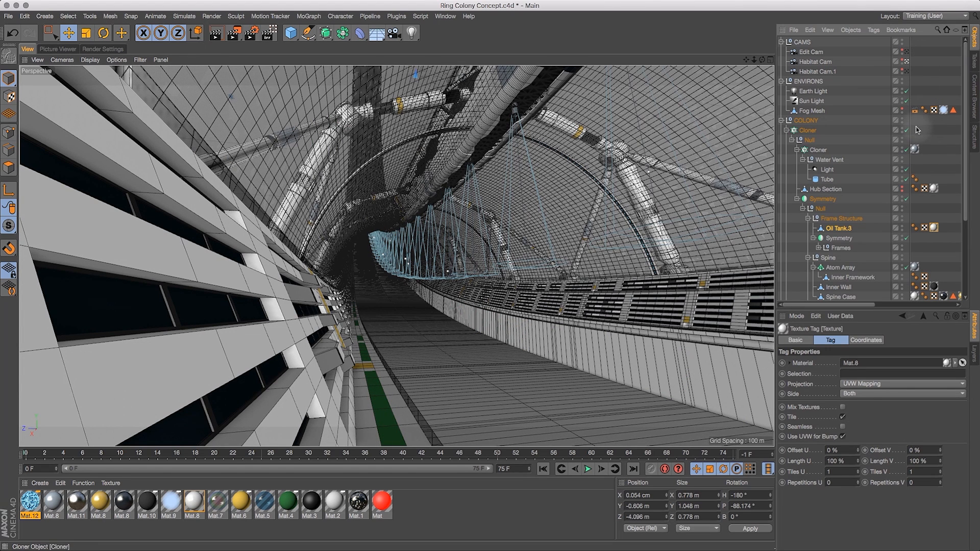
key(super+s)
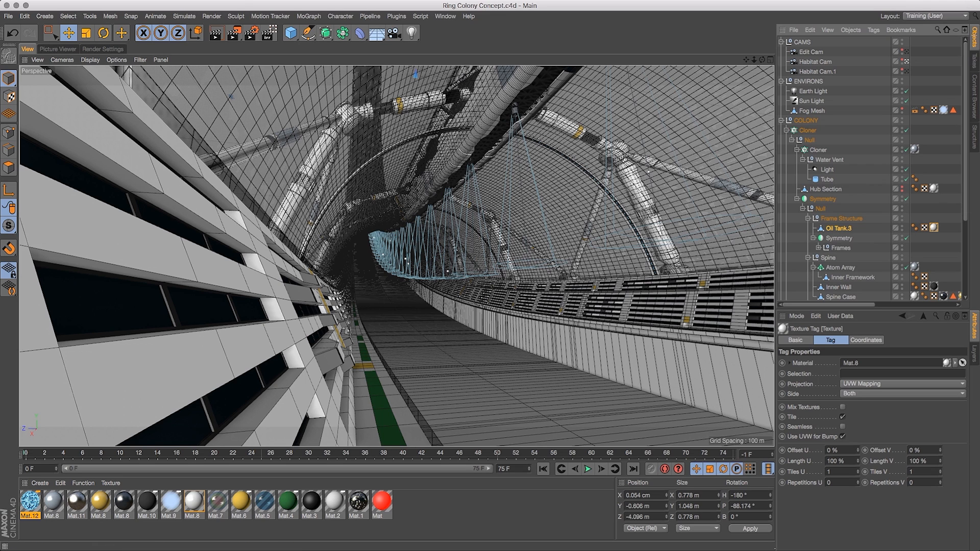
Set the Physical renderer's Shading Error Threshold to 10% in the render settings
click(104, 49)
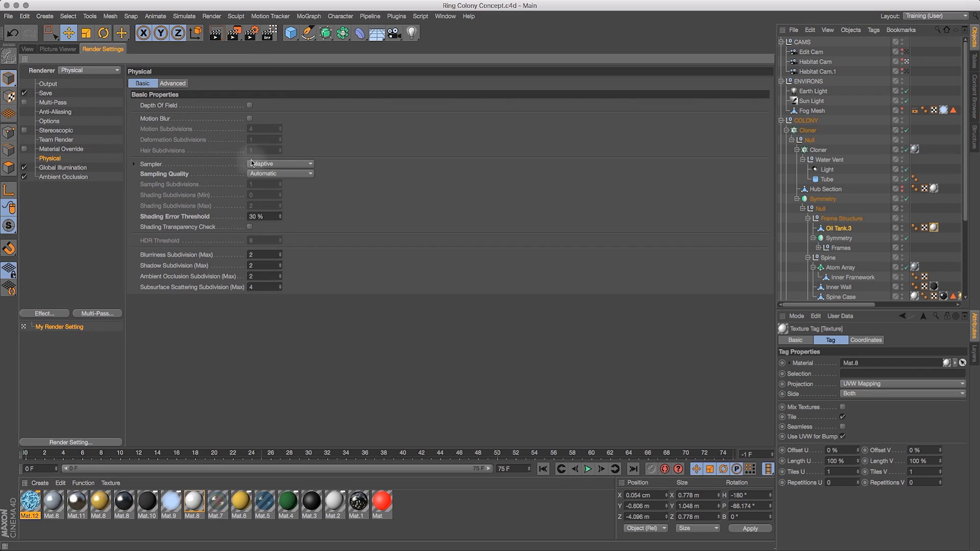
double_click(268, 216)
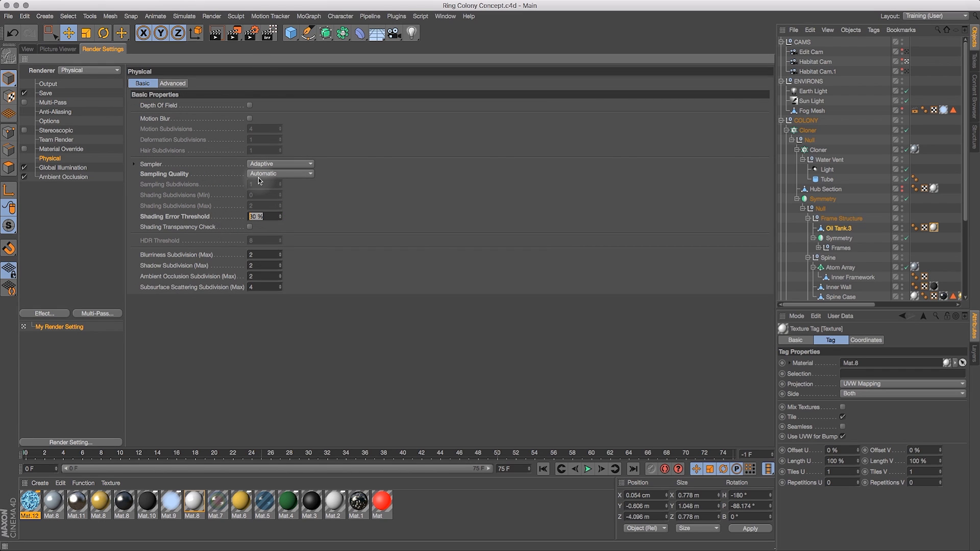
text(1)
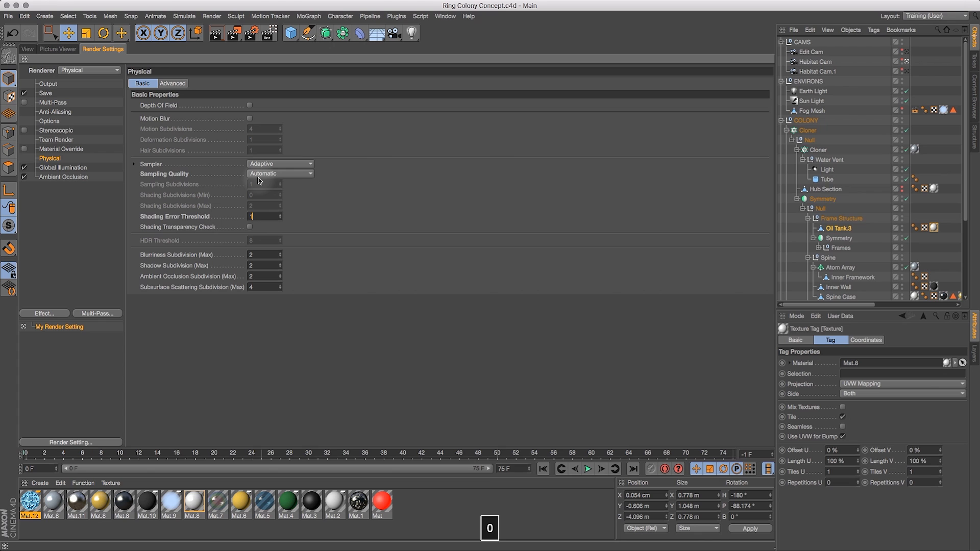
key(Return)
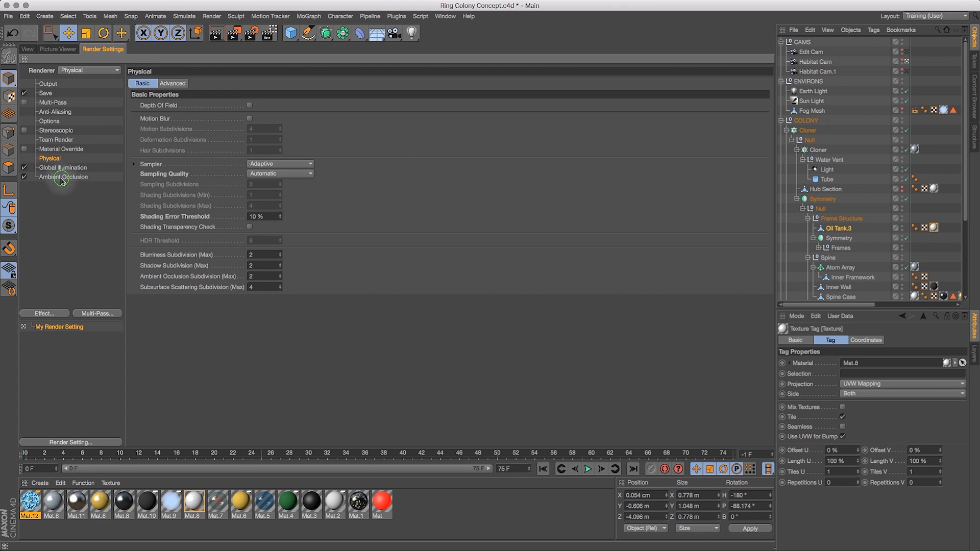
Set the Maximum Depth of Global Illumination's Light Mapping secondary method to 16
click(61, 178)
double_click(65, 167)
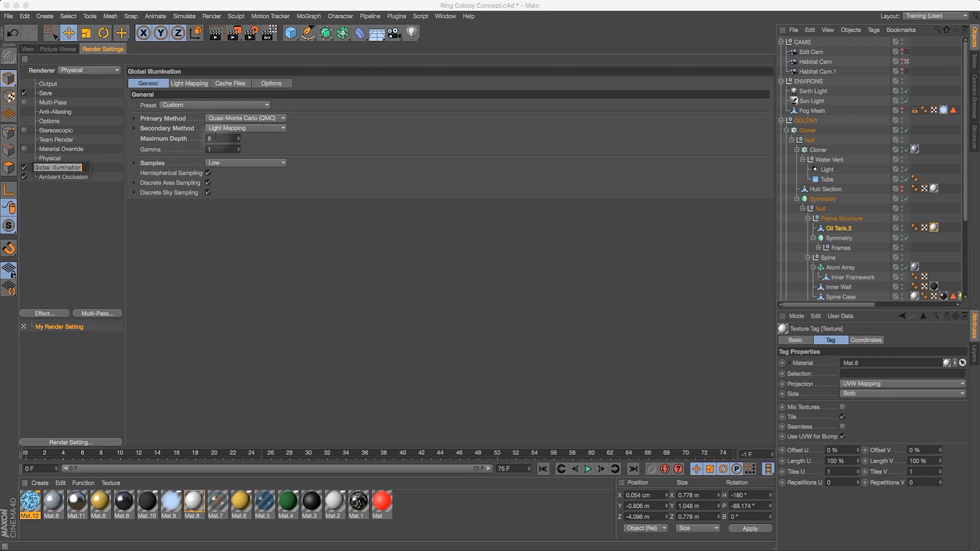
click(215, 139)
text(16)
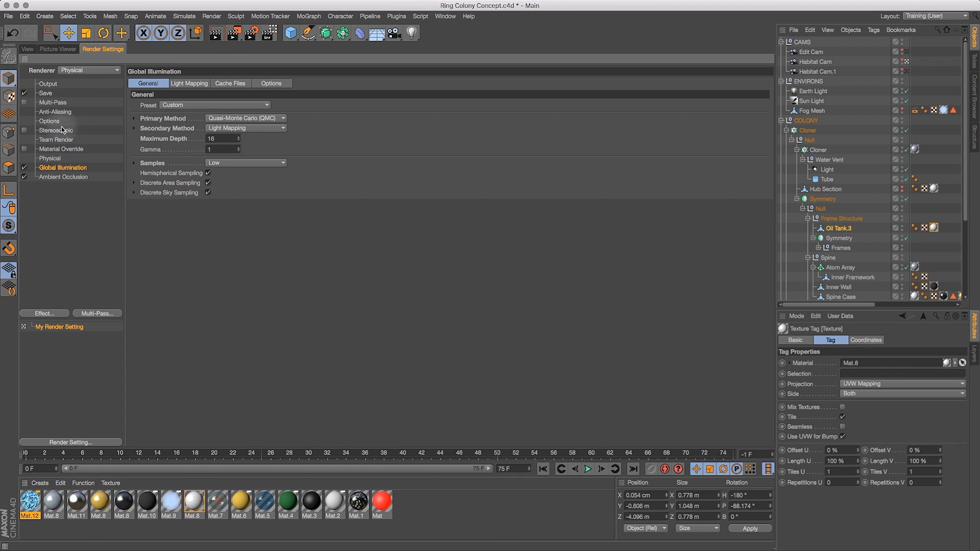
Check the render output settings and start rendering the Habitat Cam view in the Picture Viewer
click(48, 84)
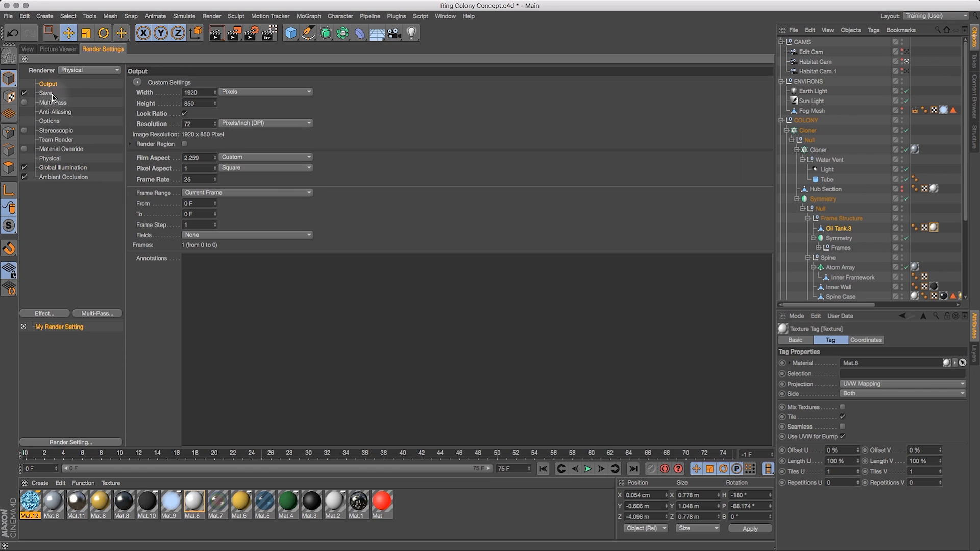
click(9, 16)
click(43, 103)
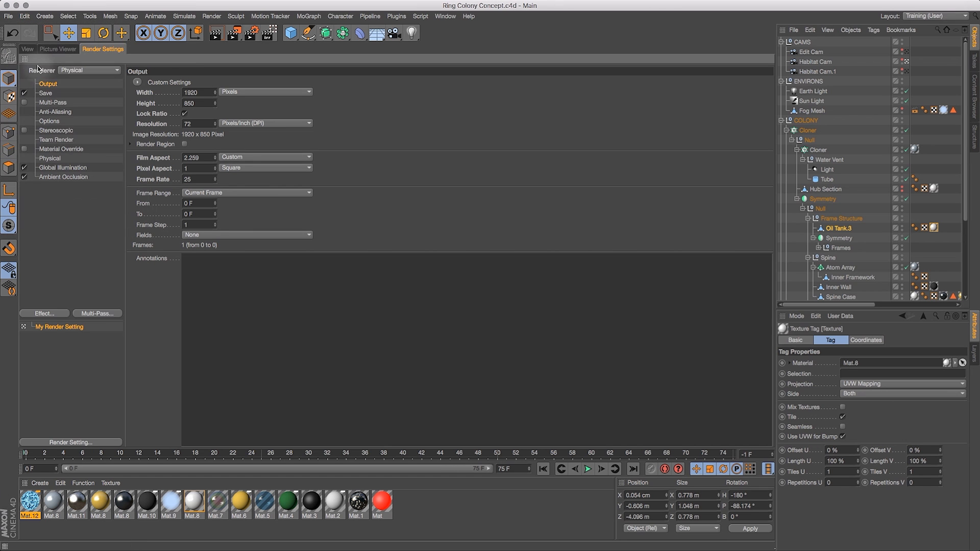
click(27, 49)
click(44, 49)
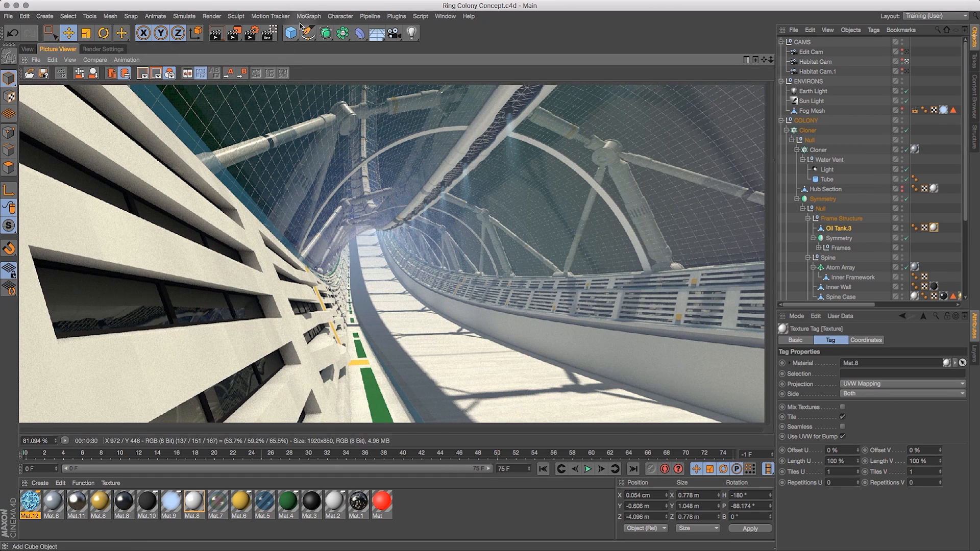
click(234, 34)
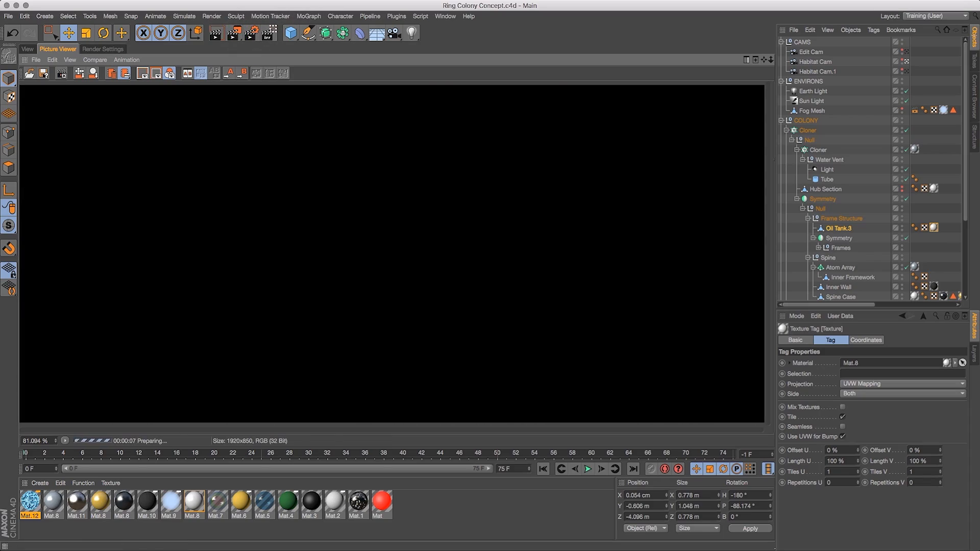